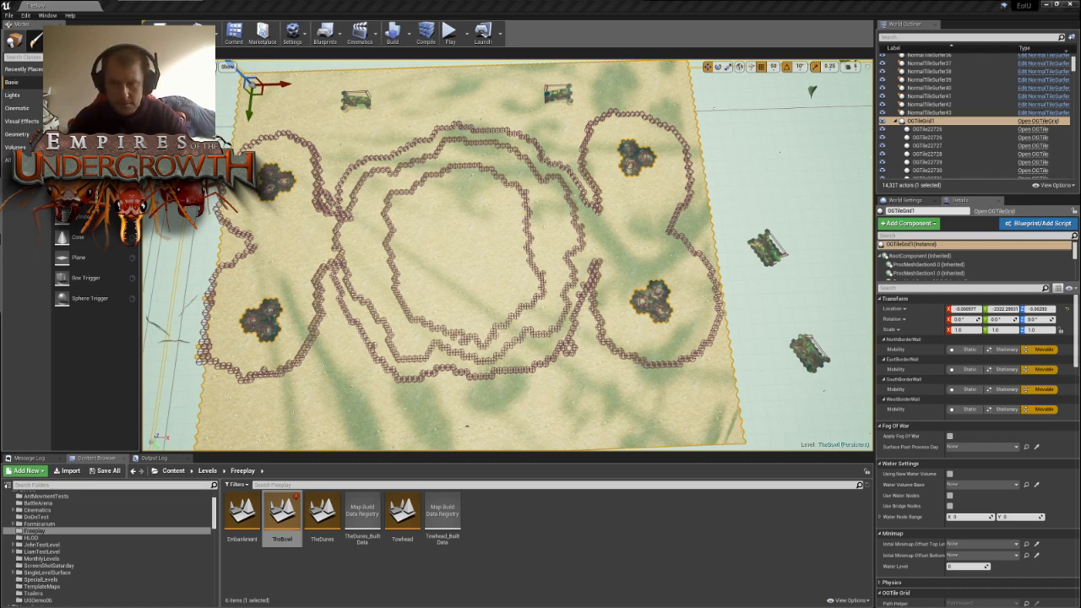
- Examine the terraced walls of the central bowl from close up and across the whole map
{"action": "right_click_drag", "start_coordinate": [507, 253], "coordinate": [553, 335]}
{"action": "key", "text": "w"}
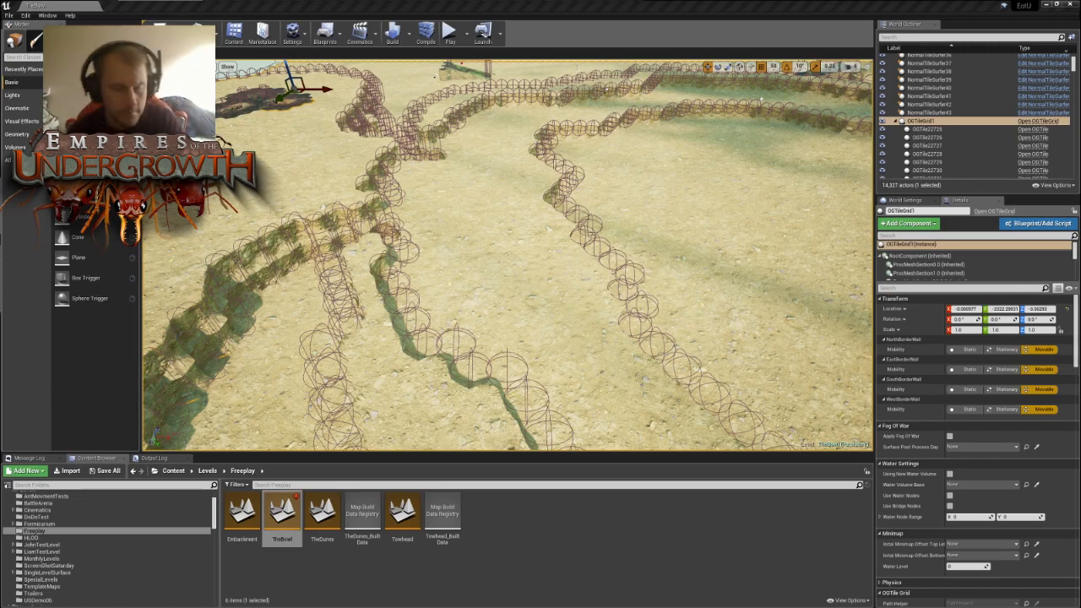
{"action": "right_click_drag", "start_coordinate": [507, 253], "coordinate": [495, 301]}
{"action": "key", "text": "s"}
{"action": "key", "text": "w"}
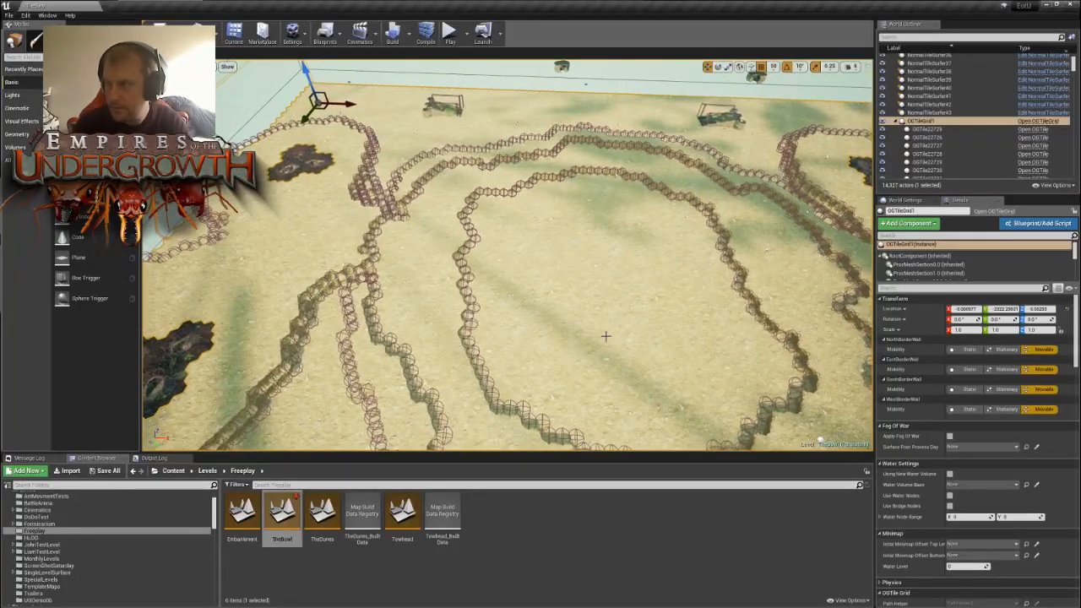
{"action": "right_click_drag", "start_coordinate": [632, 270], "coordinate": [684, 295]}
{"action": "key", "text": "s"}
{"action": "key", "text": "w"}
{"action": "key", "text": "s"}
{"action": "right_click_drag", "start_coordinate": [583, 296], "coordinate": [283, 297]}
{"action": "key", "text": "w"}
{"action": "key", "text": "s"}
{"action": "right_click_drag", "start_coordinate": [507, 255], "coordinate": [528, 263]}
{"action": "key", "text": "w"}
{"action": "key", "text": "s"}
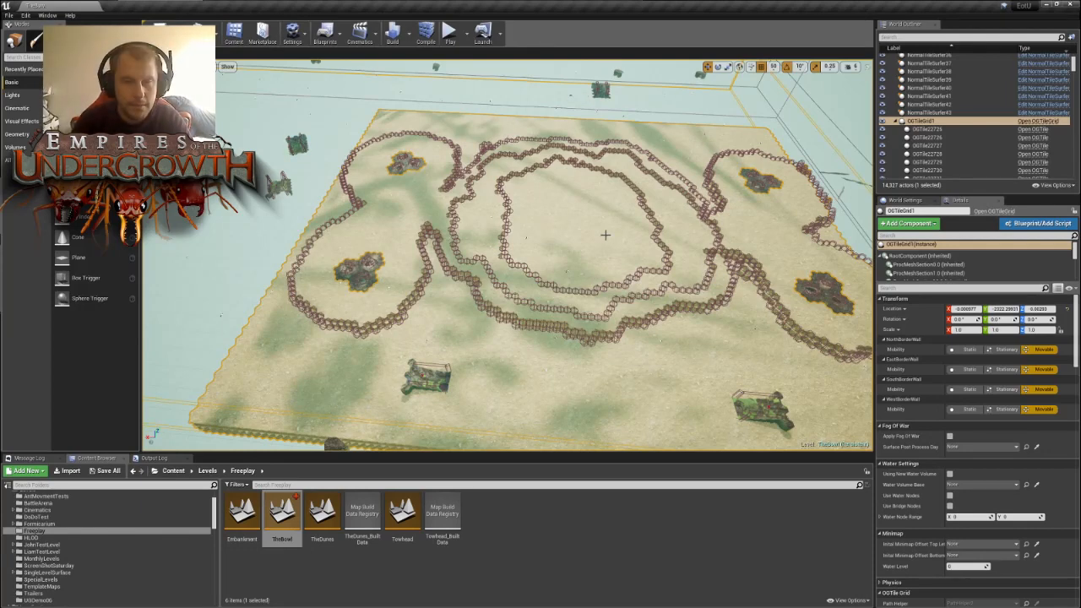
- Examine the junctions where the central bowl's walls meet the walls around the neighbouring nest areas
{"action": "key", "text": "w"}
{"action": "right_click_drag", "start_coordinate": [605, 235], "coordinate": [575, 246]}
{"action": "key", "text": "s"}
{"action": "key", "text": "d"}
{"action": "key", "text": "w"}
{"action": "key", "text": "w"}
{"action": "key", "text": "s"}
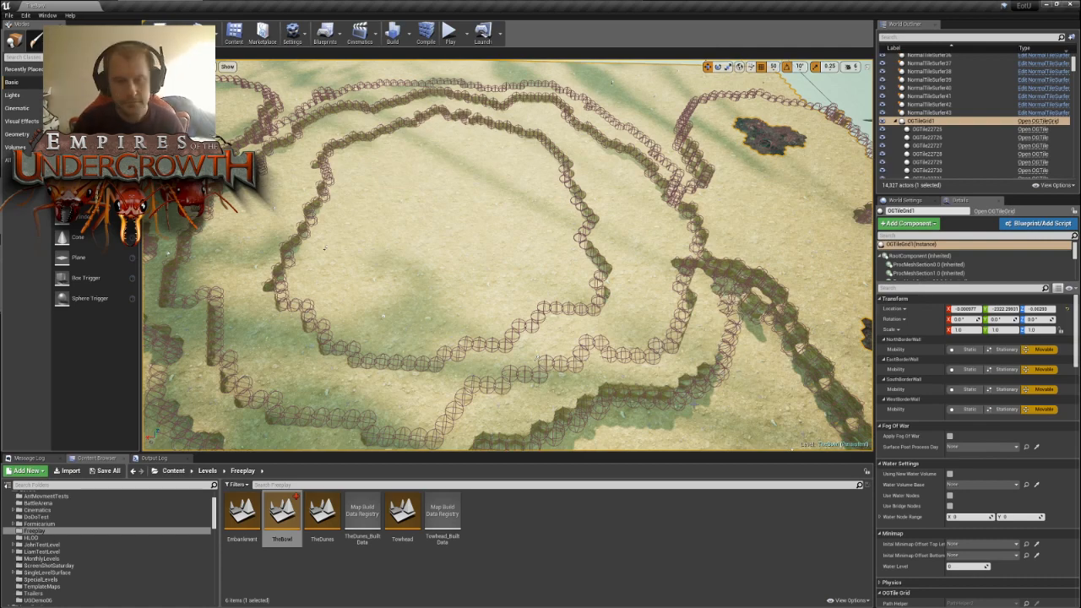
{"action": "right_click_drag", "start_coordinate": [506, 254], "coordinate": [458, 247]}
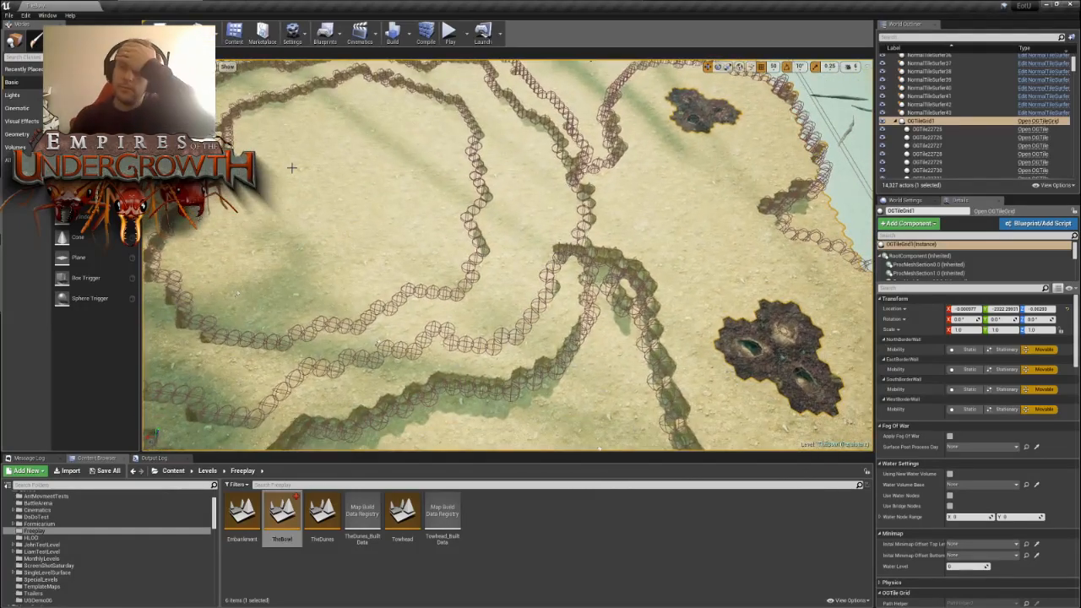
{"action": "right_click_drag", "start_coordinate": [335, 178], "coordinate": [353, 211]}
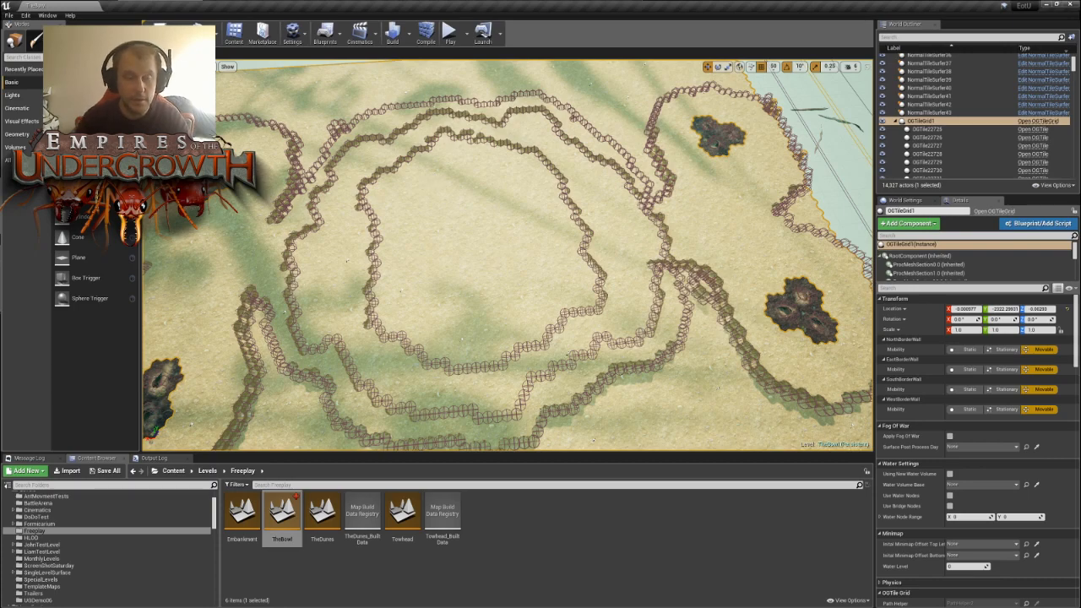
{"action": "right_click_drag", "start_coordinate": [353, 212], "coordinate": [315, 227]}
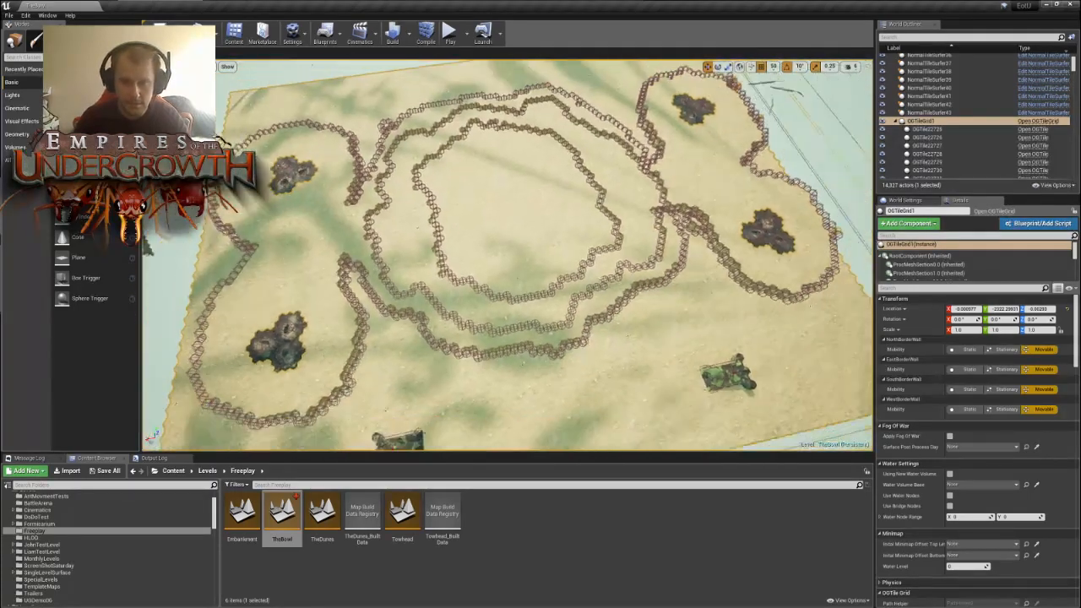
- Examine the walled area around the paired nests near the map edge and its opening towards the bowl
{"action": "right_click_drag", "start_coordinate": [507, 253], "coordinate": [456, 199]}
{"action": "key", "text": "w"}
{"action": "key", "text": "s"}
{"action": "mouse_move", "coordinate": [386, 203]}
{"action": "right_mouse_down"}
{"action": "mouse_move", "coordinate": [379, 229]}
{"action": "mouse_move", "coordinate": [385, 202]}
{"action": "right_mouse_up"}
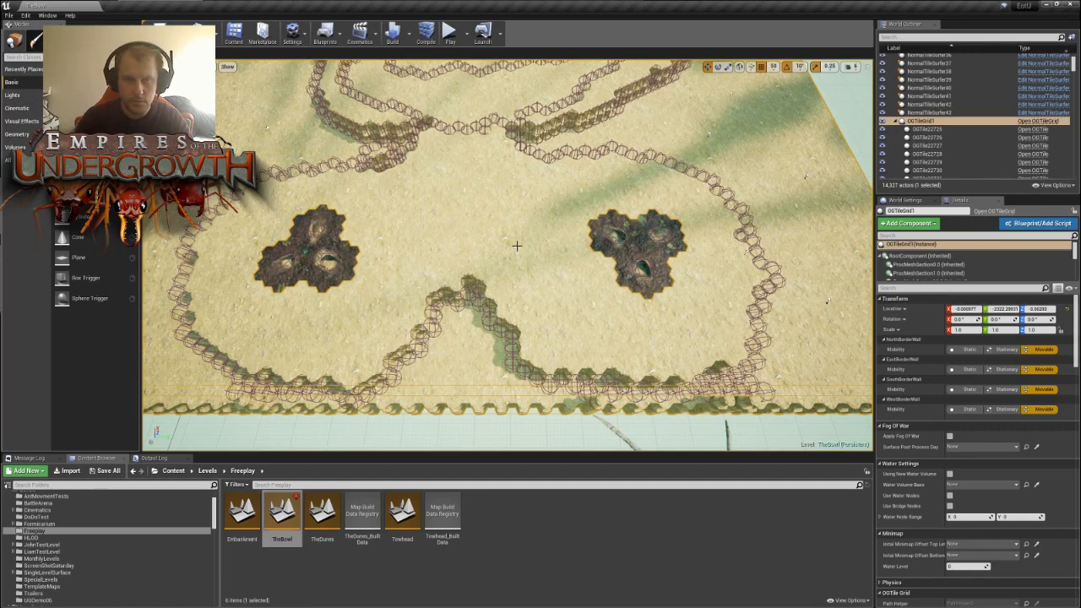
{"action": "key", "text": "s"}
{"action": "right_click_drag", "start_coordinate": [533, 282], "coordinate": [626, 289]}
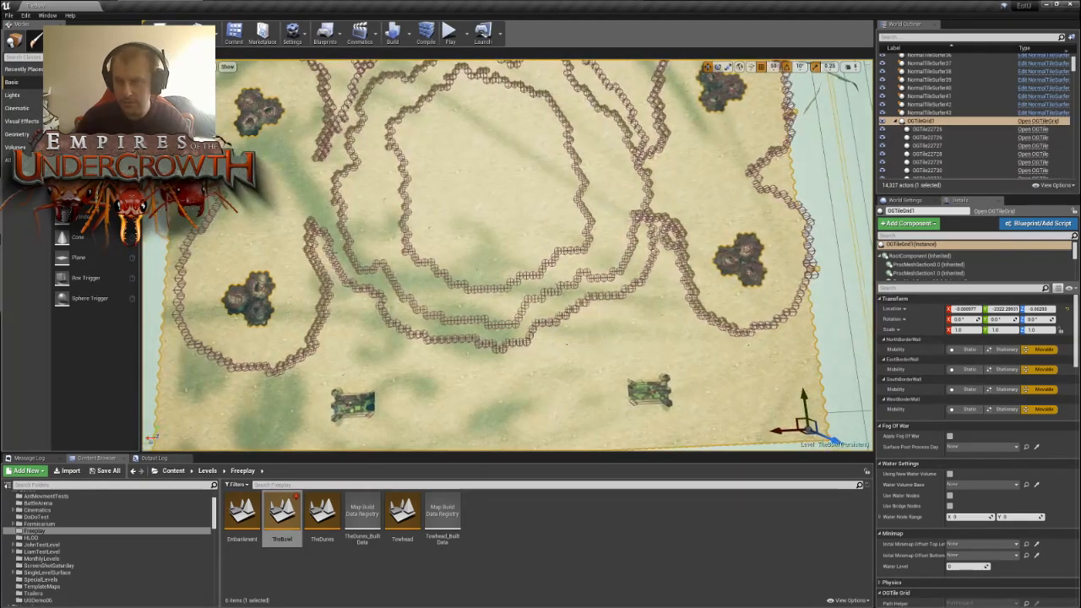
{"action": "key", "text": "d"}
{"action": "right_click_drag", "start_coordinate": [471, 212], "coordinate": [361, 212]}
{"action": "key", "text": "w"}
{"action": "key", "text": "d"}
{"action": "key", "text": "s"}
{"action": "key", "text": "w"}
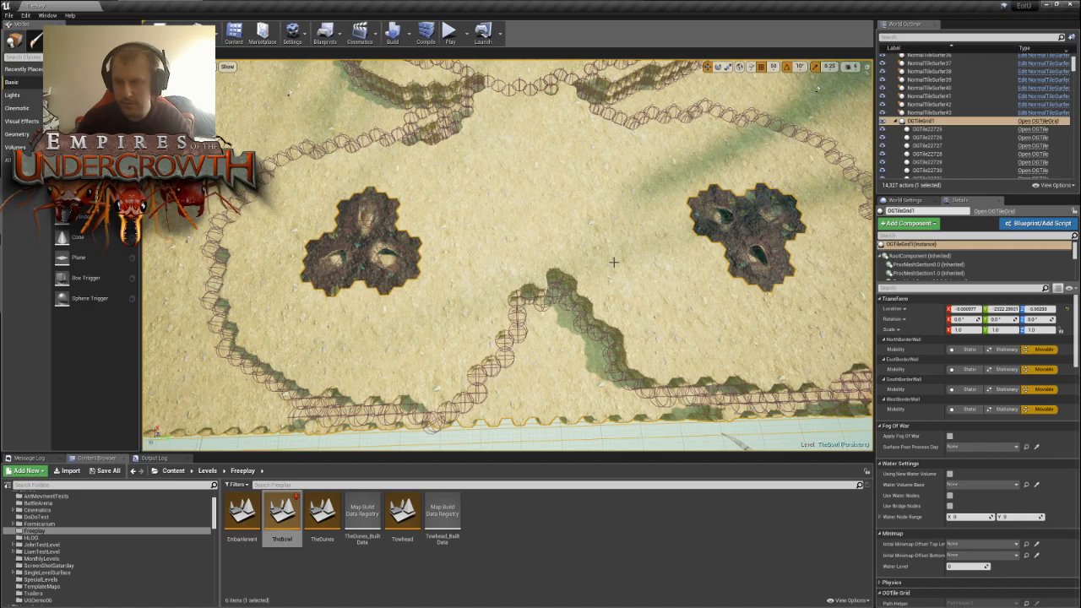
{"action": "right_click_drag", "start_coordinate": [563, 195], "coordinate": [718, 203]}
{"action": "mouse_move", "coordinate": [549, 171]}
{"action": "right_mouse_down"}
{"action": "mouse_move", "coordinate": [587, 164]}
{"action": "mouse_move", "coordinate": [549, 171]}
{"action": "right_mouse_up"}
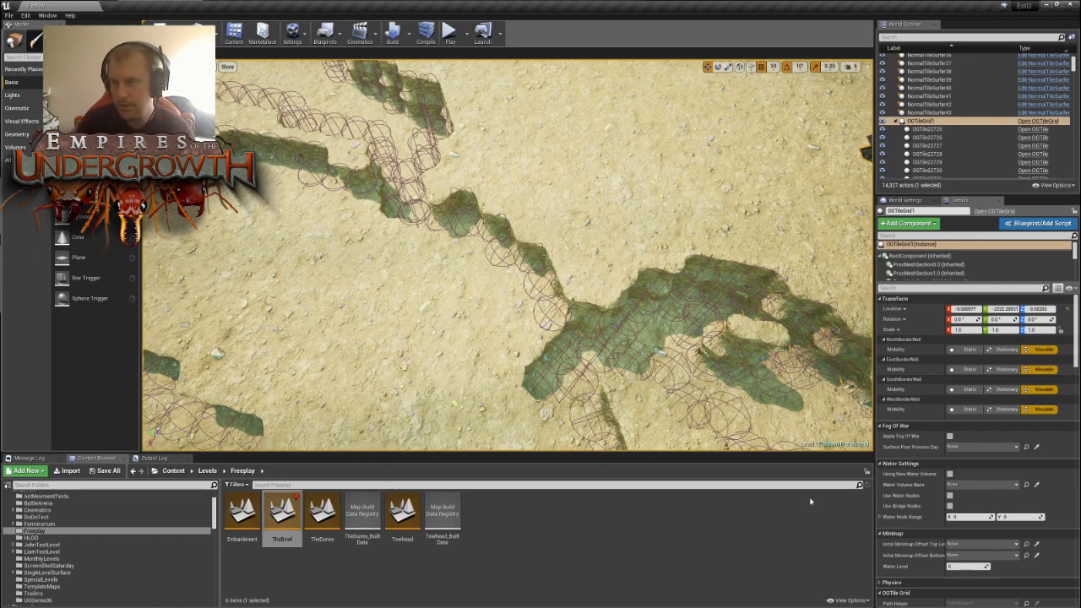
- Inspect the map corner, the border wall and the channels separating the nest plateaus from the bowl
{"action": "key", "text": "s"}
{"action": "right_click_drag", "start_coordinate": [560, 313], "coordinate": [422, 258]}
{"action": "key", "text": "s"}
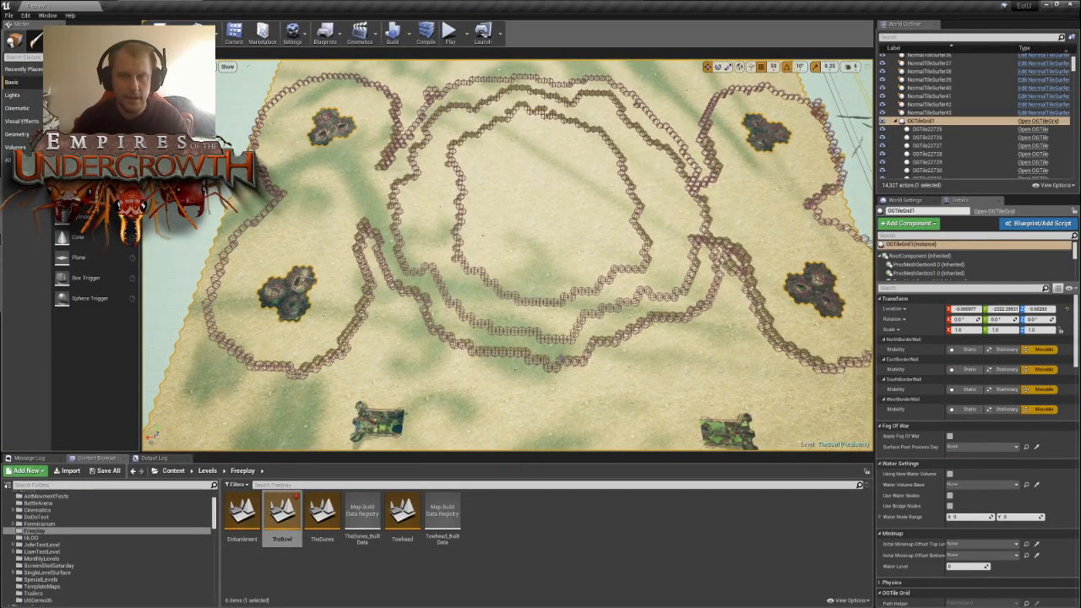
{"action": "right_click_drag", "start_coordinate": [603, 288], "coordinate": [624, 278]}
{"action": "key", "text": "s"}
{"action": "mouse_move", "coordinate": [565, 211]}
{"action": "right_mouse_down"}
{"action": "mouse_move", "coordinate": [540, 201]}
{"action": "mouse_move", "coordinate": [560, 207]}
{"action": "right_mouse_up"}
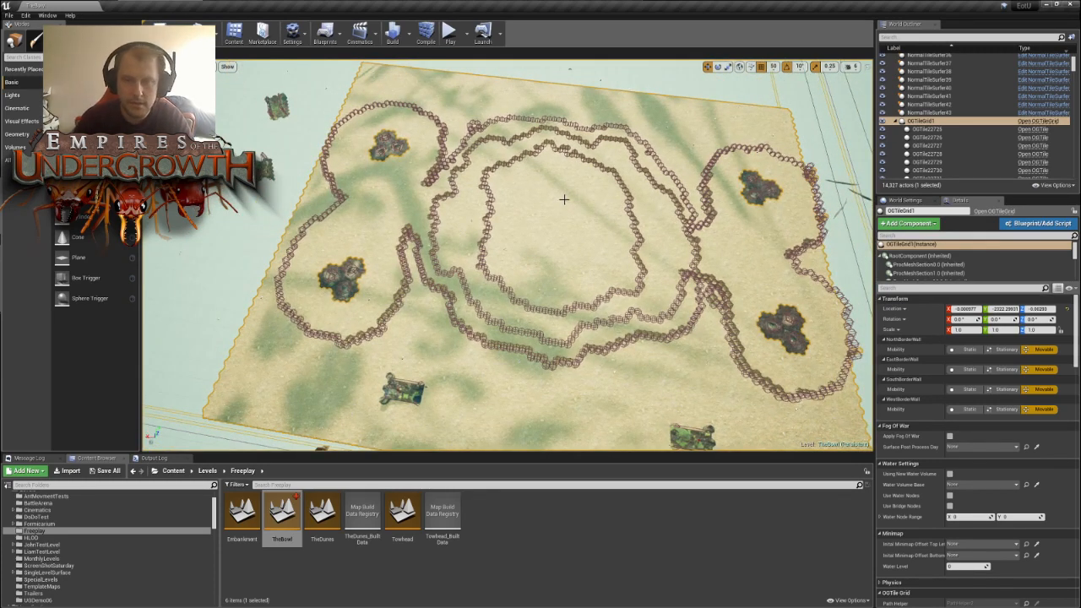
{"action": "right_click_drag", "start_coordinate": [564, 200], "coordinate": [498, 210]}
{"action": "key", "text": "s"}
{"action": "key", "text": "d"}
{"action": "key", "text": "w"}
{"action": "key", "text": "w"}
{"action": "key", "text": "d"}
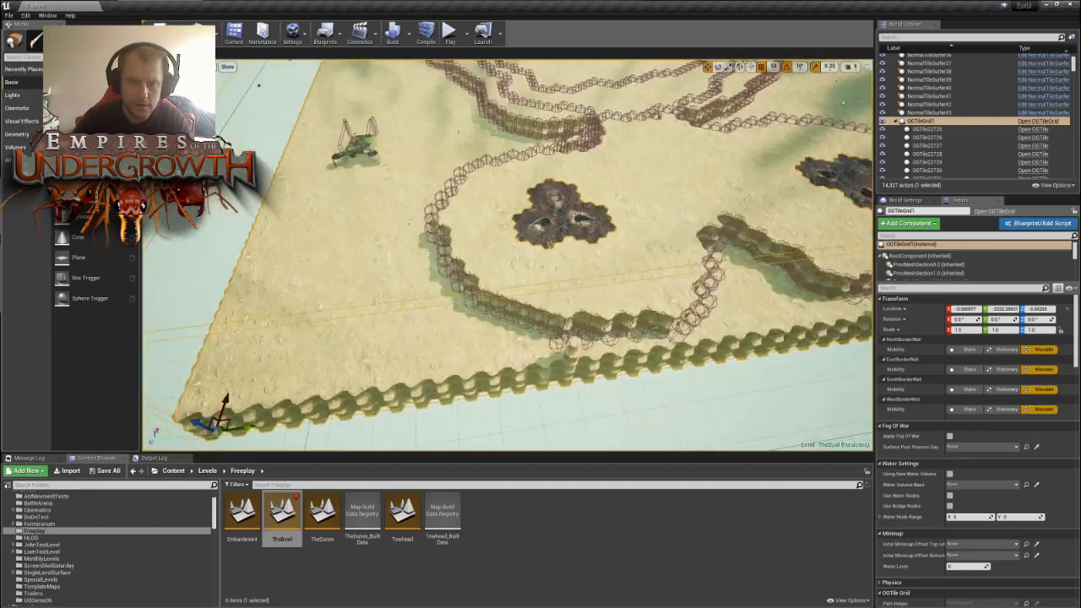
{"action": "key", "text": "w"}
{"action": "mouse_move", "coordinate": [597, 199]}
{"action": "right_mouse_down"}
{"action": "mouse_move", "coordinate": [674, 228]}
{"action": "mouse_move", "coordinate": [597, 199]}
{"action": "right_mouse_up"}
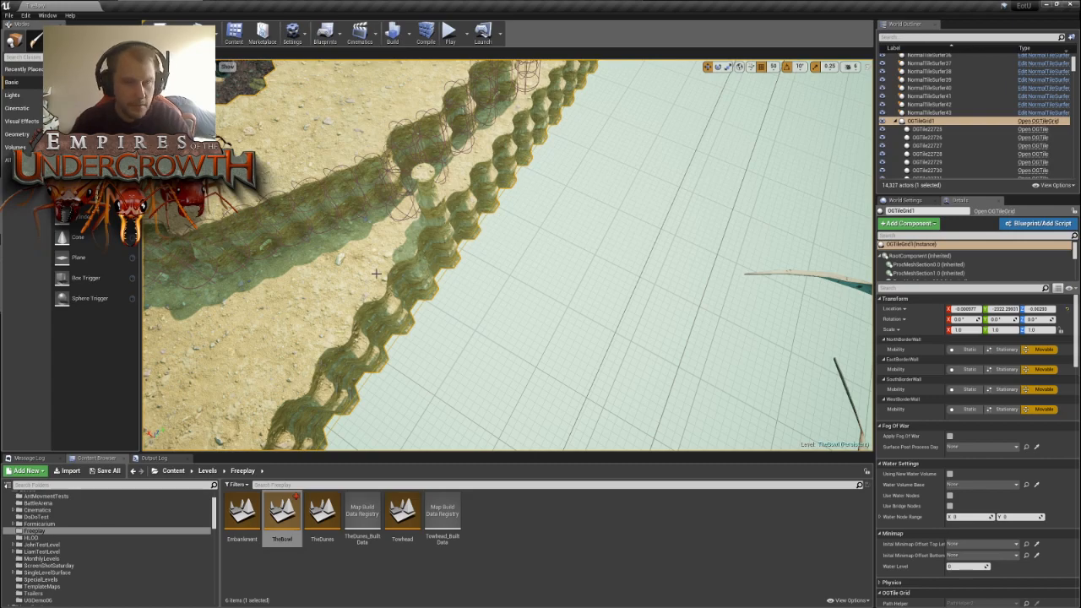
{"action": "right_click_drag", "start_coordinate": [380, 294], "coordinate": [544, 271]}
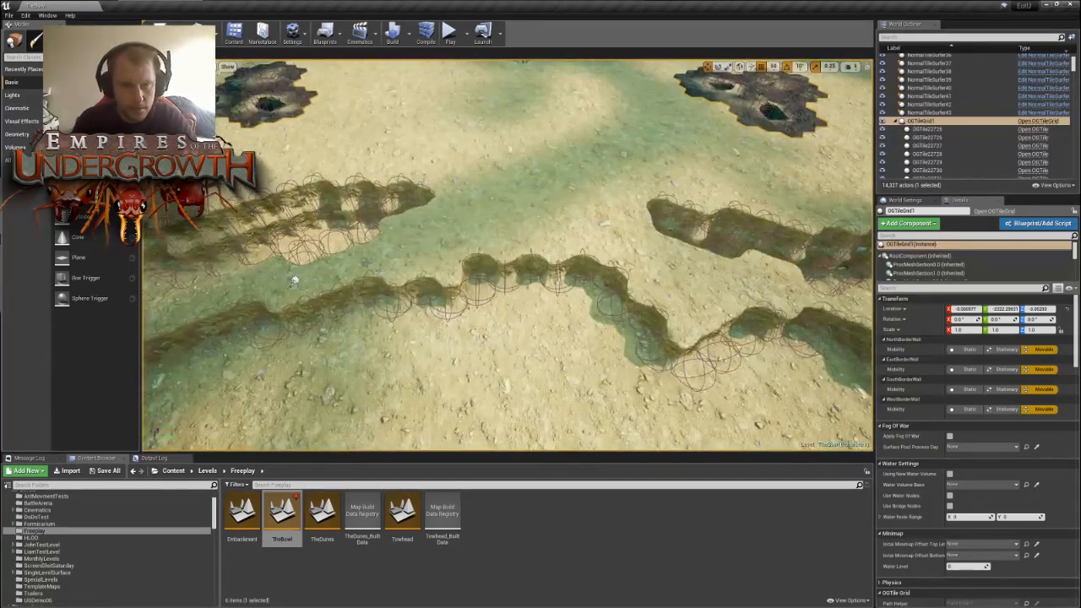
{"action": "right_click_drag", "start_coordinate": [411, 230], "coordinate": [304, 211]}
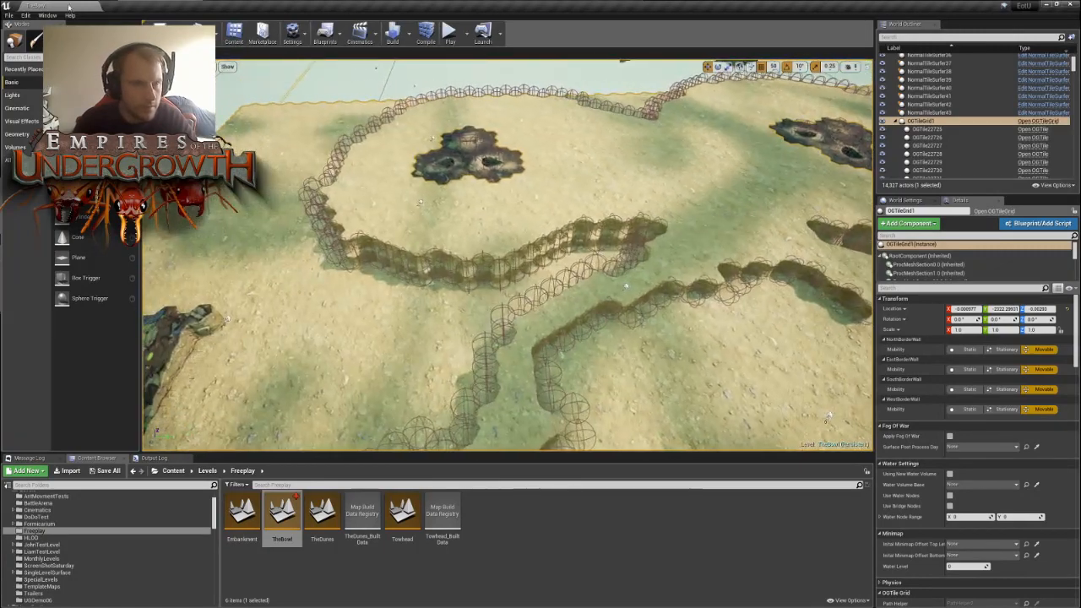
- Activate the tile editing mode and reshape the pointed wall tip where the nest plateau meets the channel
{"action": "left_click", "coordinate": [120, 40]}
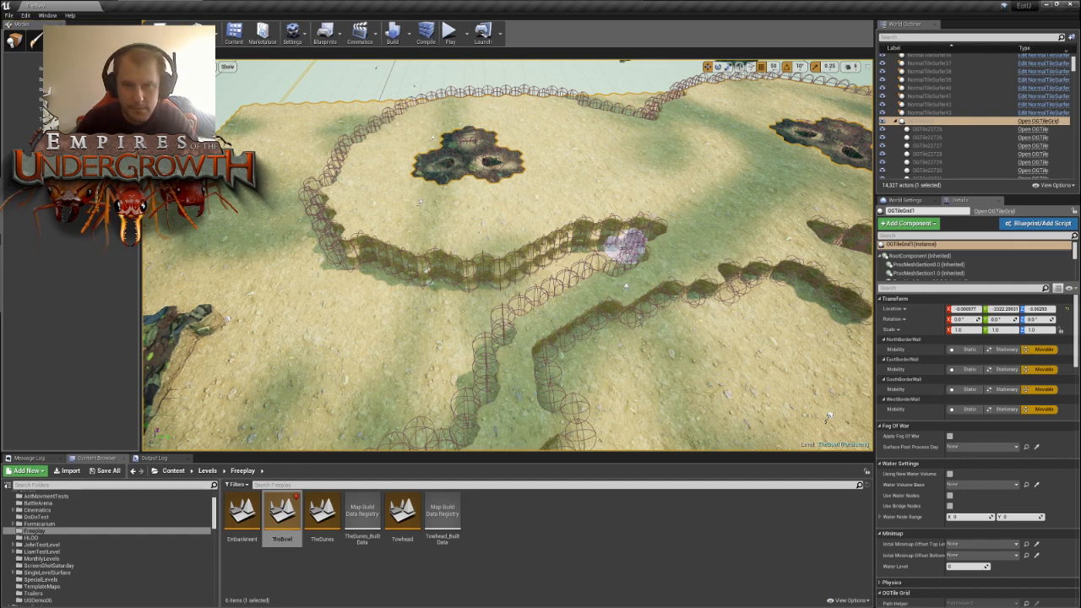
{"action": "mouse_move", "coordinate": [625, 246]}
{"action": "right_mouse_down"}
{"action": "mouse_move", "coordinate": [676, 200]}
{"action": "mouse_move", "coordinate": [642, 337]}
{"action": "mouse_move", "coordinate": [629, 346]}
{"action": "right_mouse_up"}
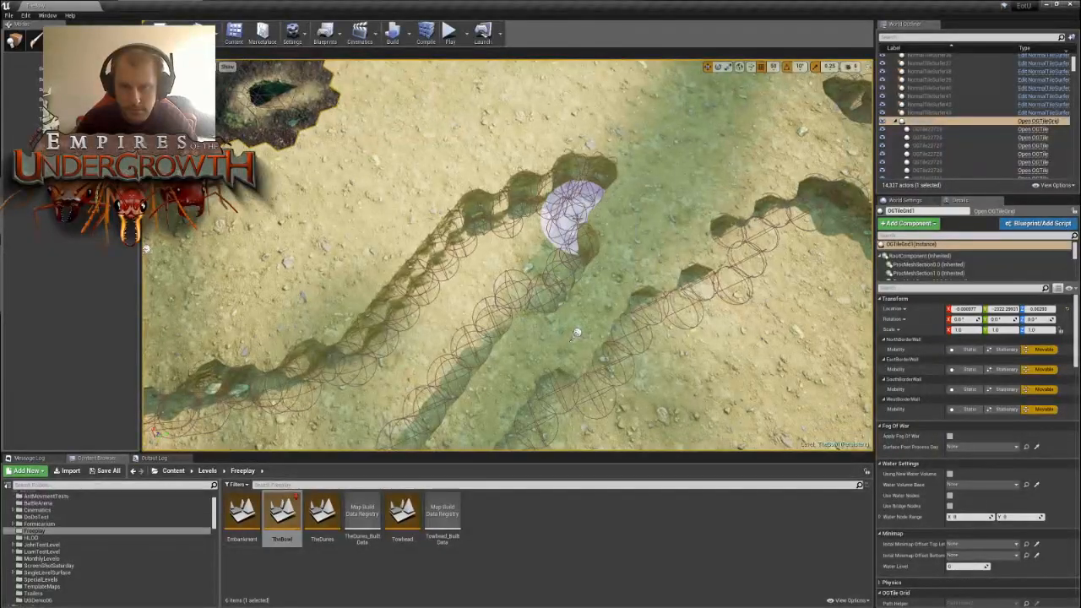
{"action": "left_click", "coordinate": [577, 219]}
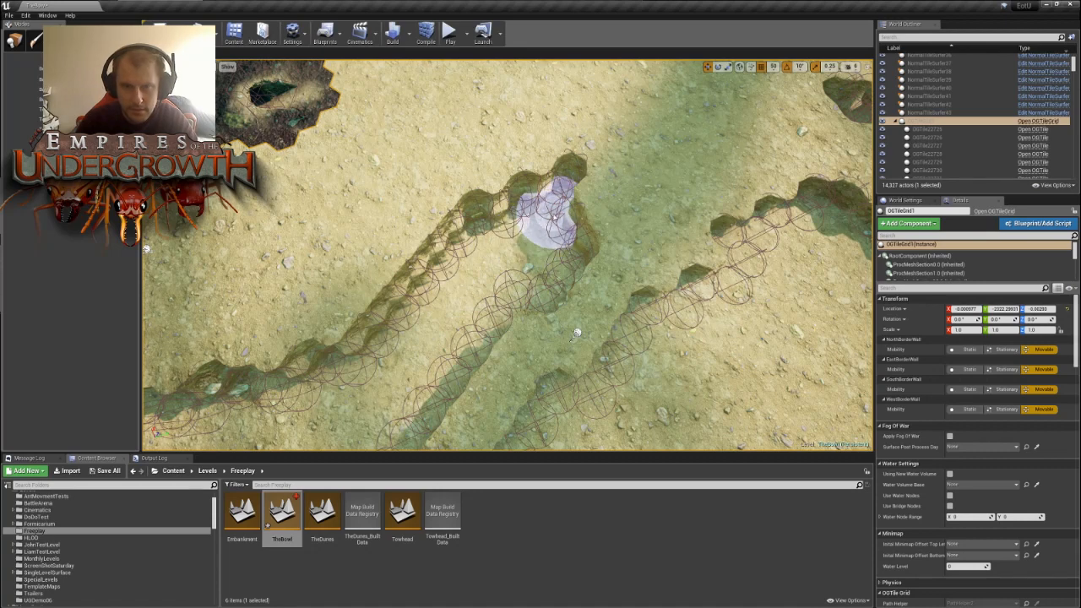
{"action": "mouse_move", "coordinate": [537, 252]}
{"action": "left_mouse_down"}
{"action": "mouse_move", "coordinate": [548, 275]}
{"action": "mouse_move", "coordinate": [483, 242]}
{"action": "mouse_move", "coordinate": [530, 300]}
{"action": "mouse_move", "coordinate": [510, 305]}
{"action": "mouse_move", "coordinate": [541, 309]}
{"action": "left_mouse_up"}
{"action": "scroll", "coordinate": [583, 331], "scroll_direction": "down", "scroll_amount": 8}
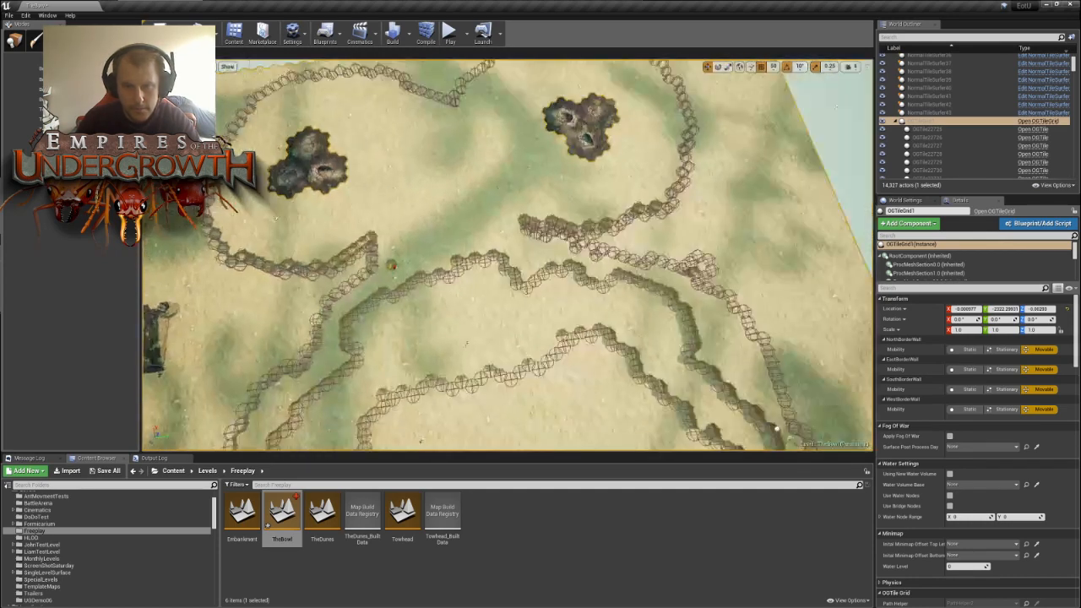
- Trim back the pointed end of the opposite nest area's wall, tile by tile, beside the bowl
{"action": "right_click_drag", "start_coordinate": [440, 307], "coordinate": [473, 307]}
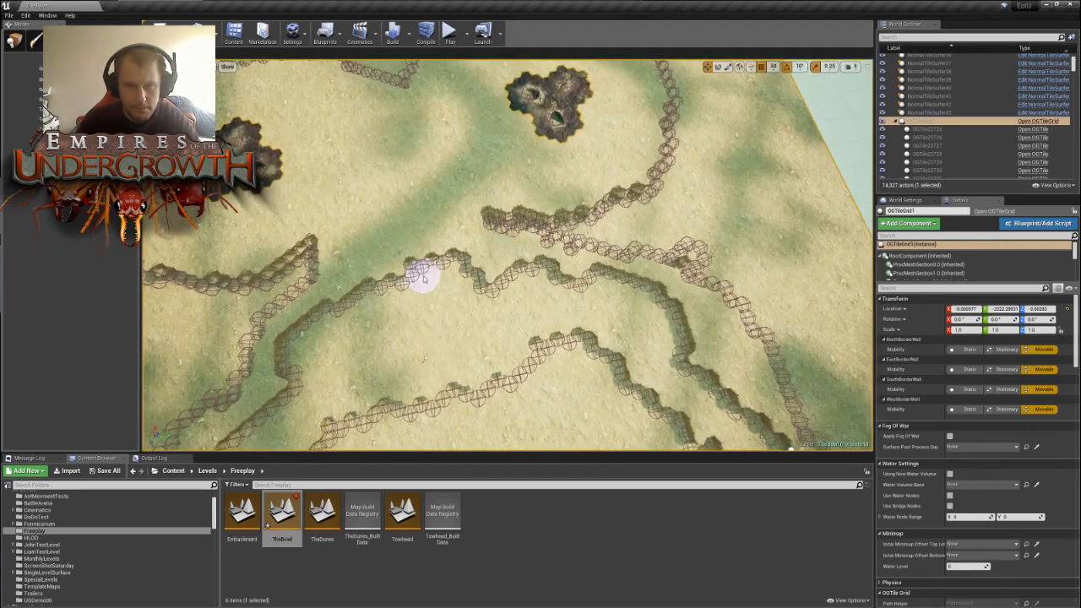
{"action": "right_click_drag", "start_coordinate": [412, 289], "coordinate": [582, 307]}
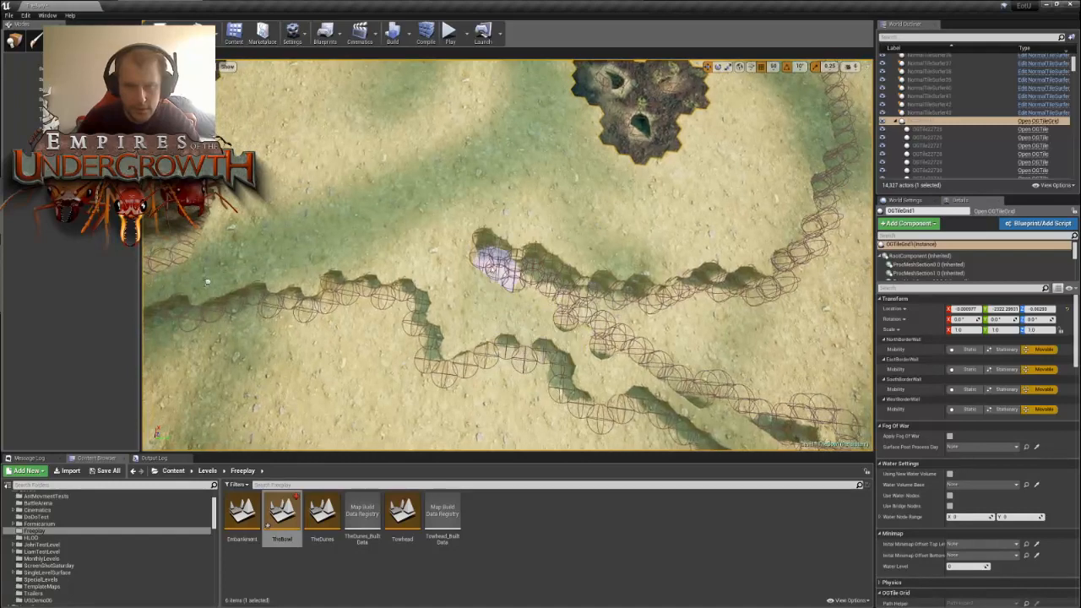
{"action": "left_click_drag", "start_coordinate": [494, 260], "coordinate": [512, 274]}
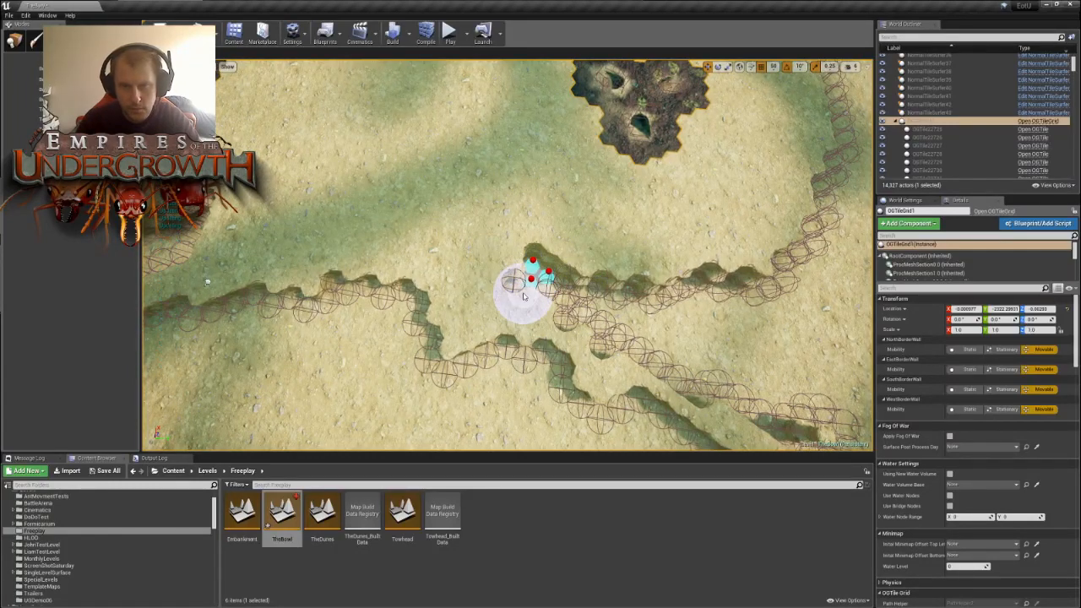
{"action": "right_click_drag", "start_coordinate": [578, 302], "coordinate": [608, 296]}
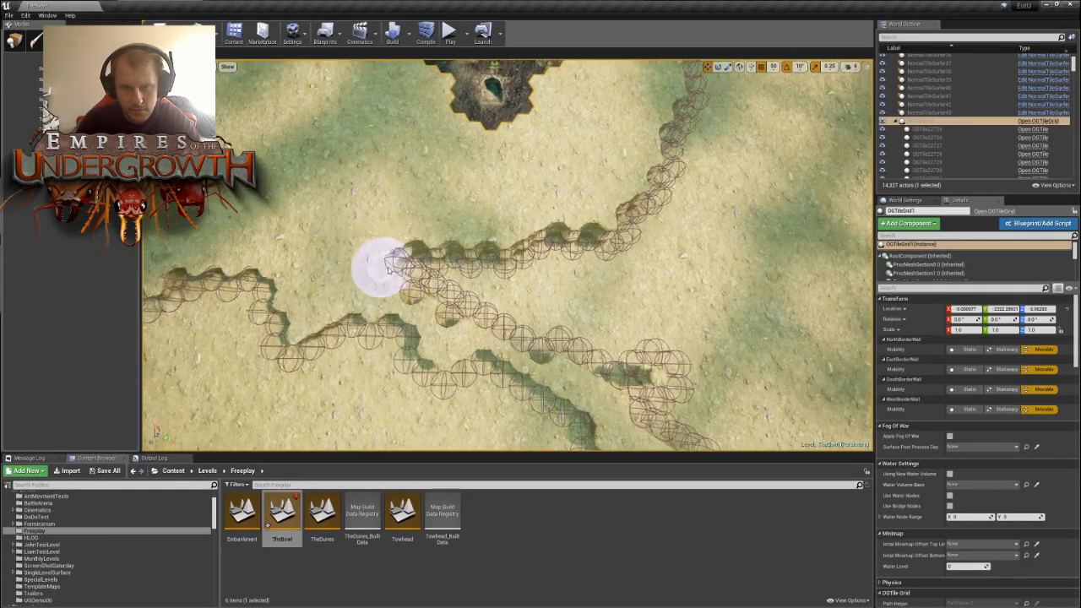
{"action": "left_click_drag", "start_coordinate": [401, 265], "coordinate": [425, 283]}
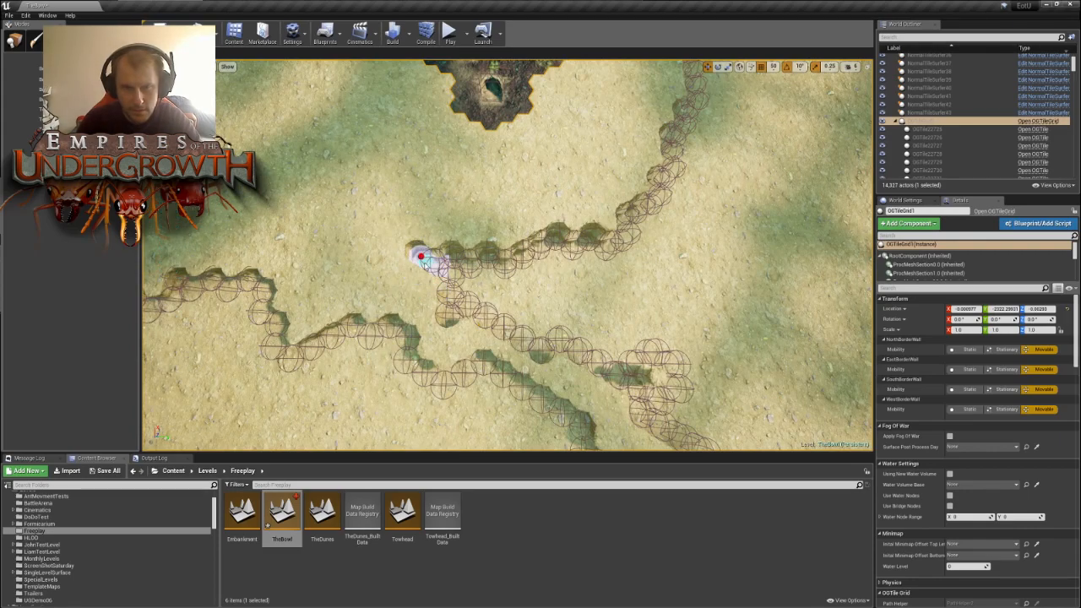
- Level the isolated sunken tile between the nest and the reshaped wall tip
{"action": "key", "text": "s"}
{"action": "mouse_move", "coordinate": [413, 290]}
{"action": "right_mouse_down"}
{"action": "mouse_move", "coordinate": [435, 290]}
{"action": "mouse_move", "coordinate": [427, 300]}
{"action": "right_mouse_up"}
{"action": "key", "text": "a"}
{"action": "key", "text": "w"}
{"action": "key", "text": "s"}
{"action": "key", "text": "w"}
{"action": "mouse_move", "coordinate": [346, 180]}
{"action": "left_mouse_down"}
{"action": "mouse_move", "coordinate": [354, 176]}
{"action": "mouse_move", "coordinate": [359, 200]}
{"action": "left_mouse_up"}
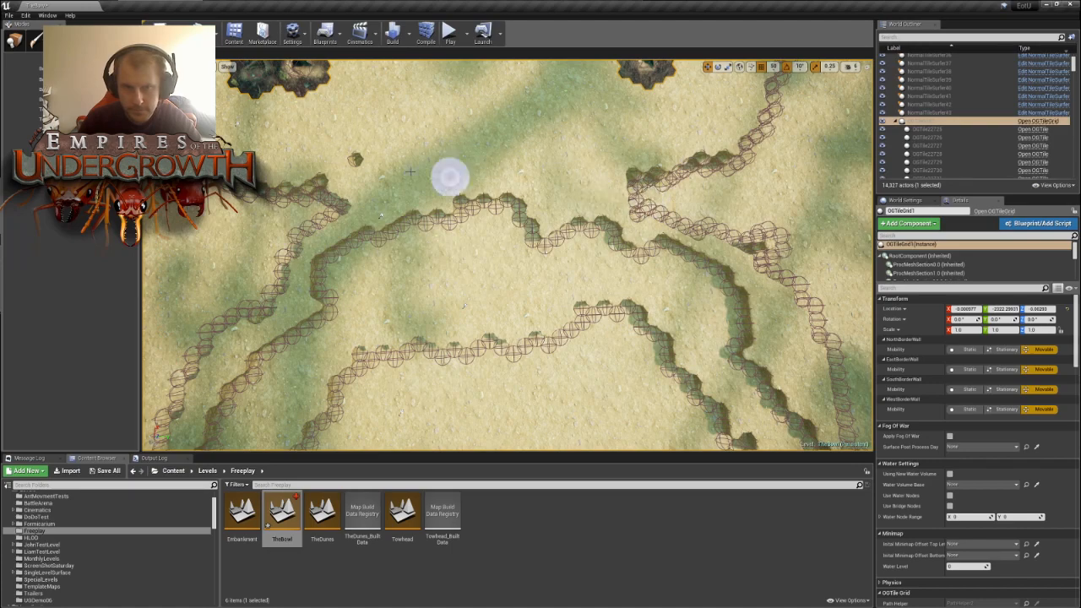
{"action": "key", "text": "a"}
{"action": "right_click_drag", "start_coordinate": [358, 147], "coordinate": [397, 144]}
{"action": "key", "text": "w"}
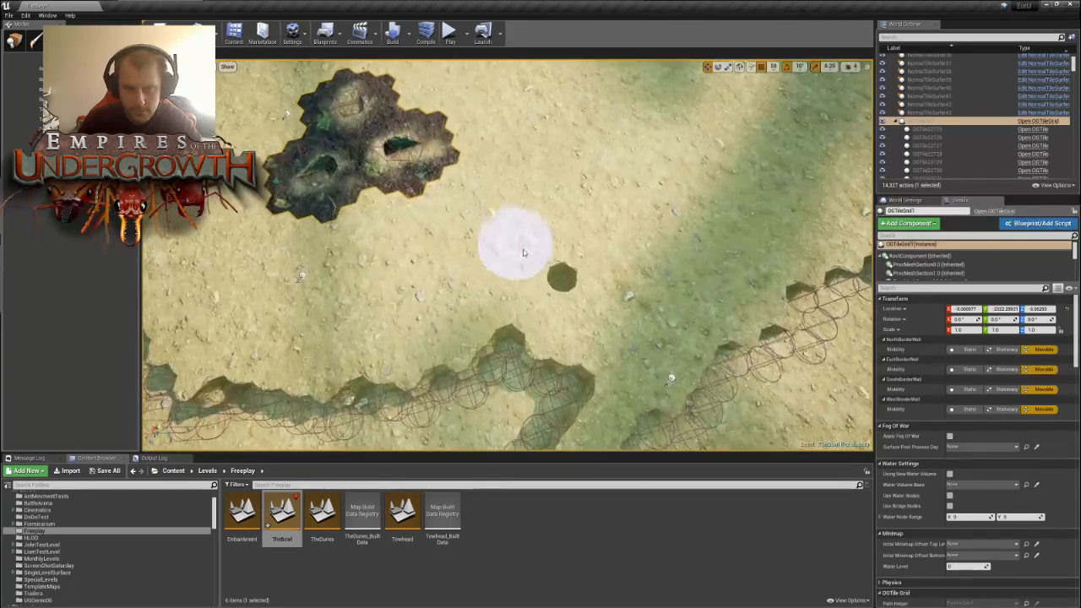
{"action": "left_click", "coordinate": [561, 286]}
{"action": "right_click_drag", "start_coordinate": [559, 286], "coordinate": [556, 306]}
{"action": "key", "text": "s"}
{"action": "key", "text": "s"}
{"action": "key", "text": "w"}
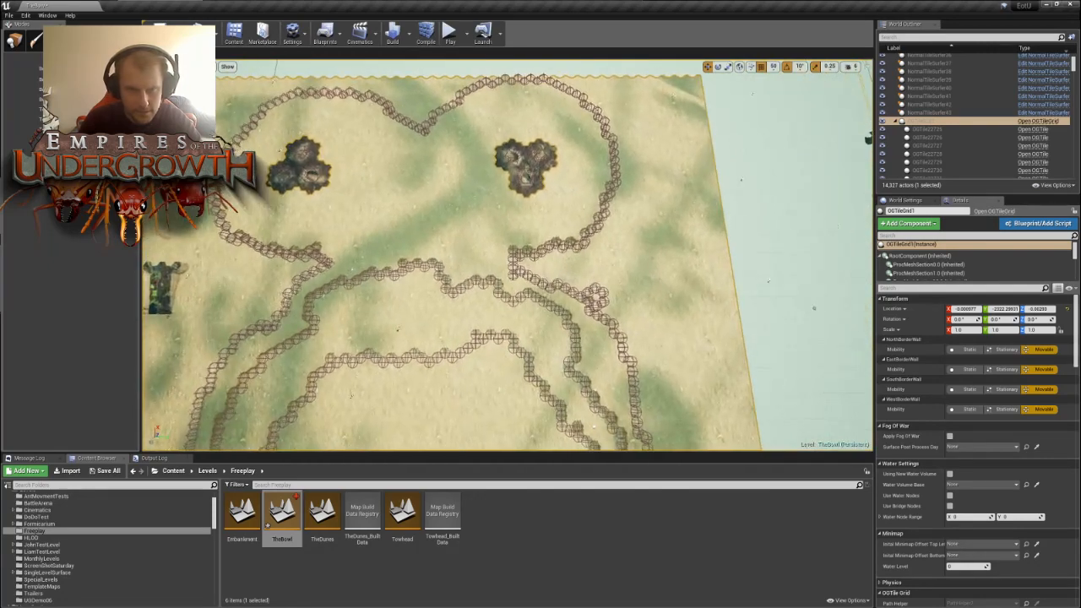
- Return to object placement mode and move a large beach ramp from outside the walls to the bowl's outer terrace edge beside the channel
{"action": "right_click_drag", "start_coordinate": [392, 389], "coordinate": [373, 389]}
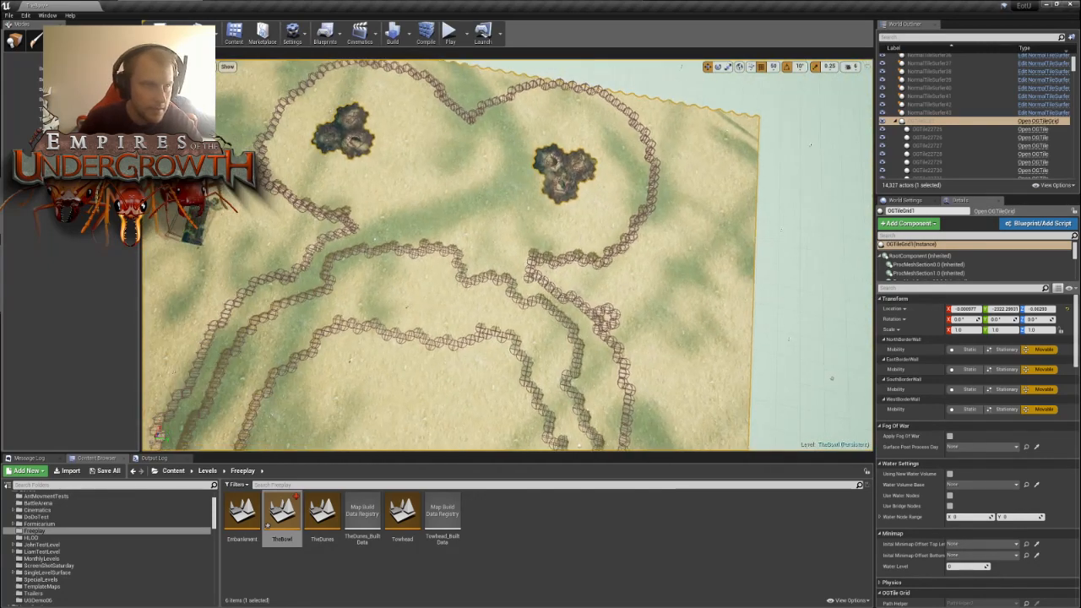
{"action": "left_click", "coordinate": [14, 41]}
{"action": "key", "text": "s"}
{"action": "right_click_drag", "start_coordinate": [394, 277], "coordinate": [397, 207]}
{"action": "key", "text": "w"}
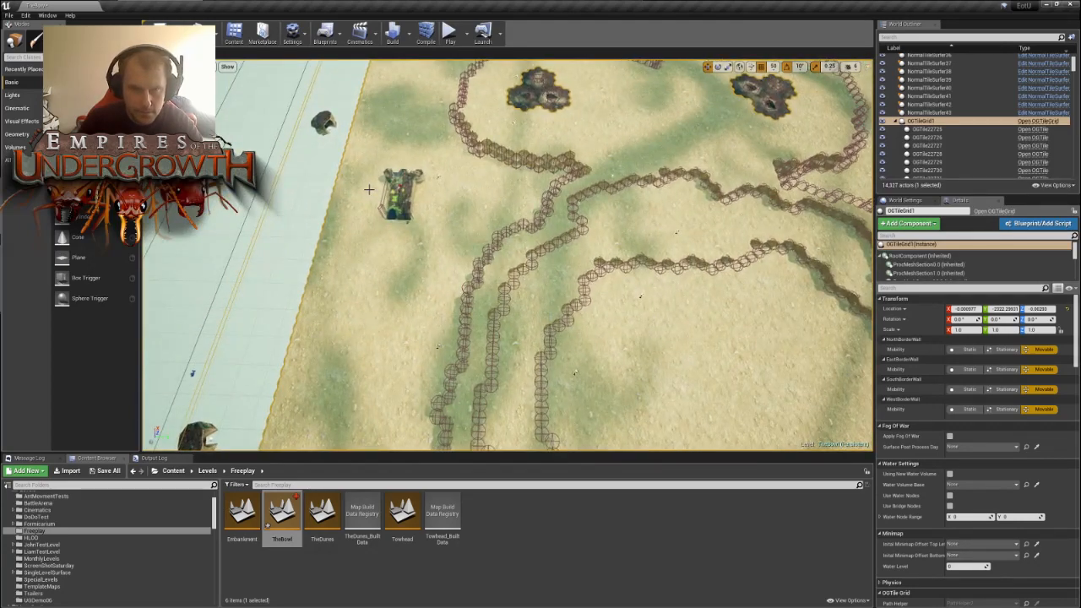
{"action": "left_click", "coordinate": [406, 193]}
{"action": "left_click_drag", "start_coordinate": [405, 192], "coordinate": [621, 198]}
{"action": "key", "text": "w"}
{"action": "right_click_drag", "start_coordinate": [708, 249], "coordinate": [583, 372]}
{"action": "key", "text": "s"}
{"action": "left_click_drag", "start_coordinate": [524, 244], "coordinate": [500, 295]}
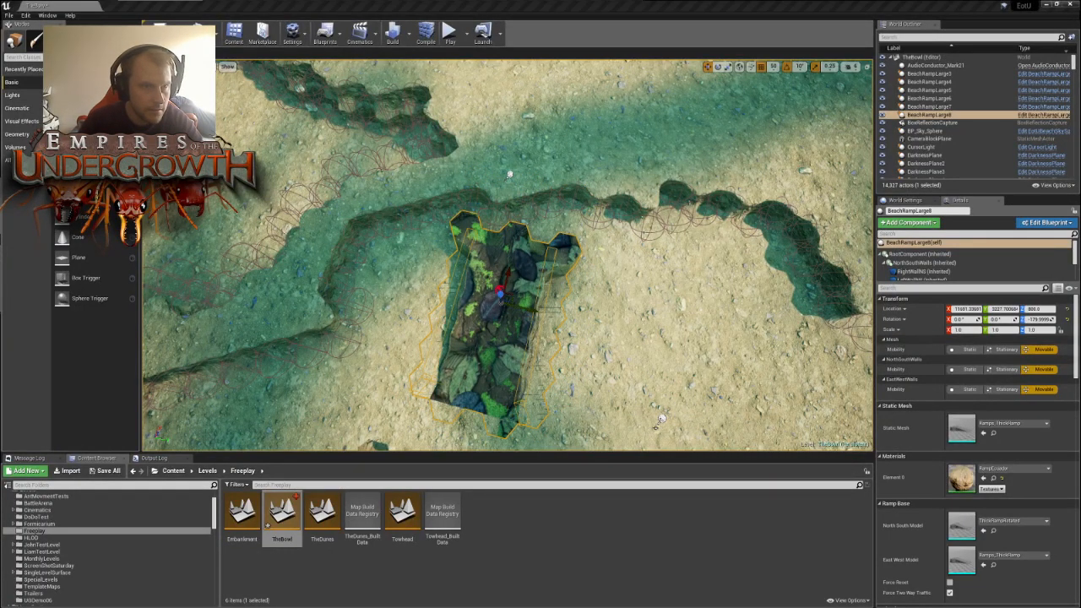
- Activate tile editing and reshape the terrace wall tiles ahead of the newly moved beach ramp beside the channel
{"action": "key", "text": "shift+5"}
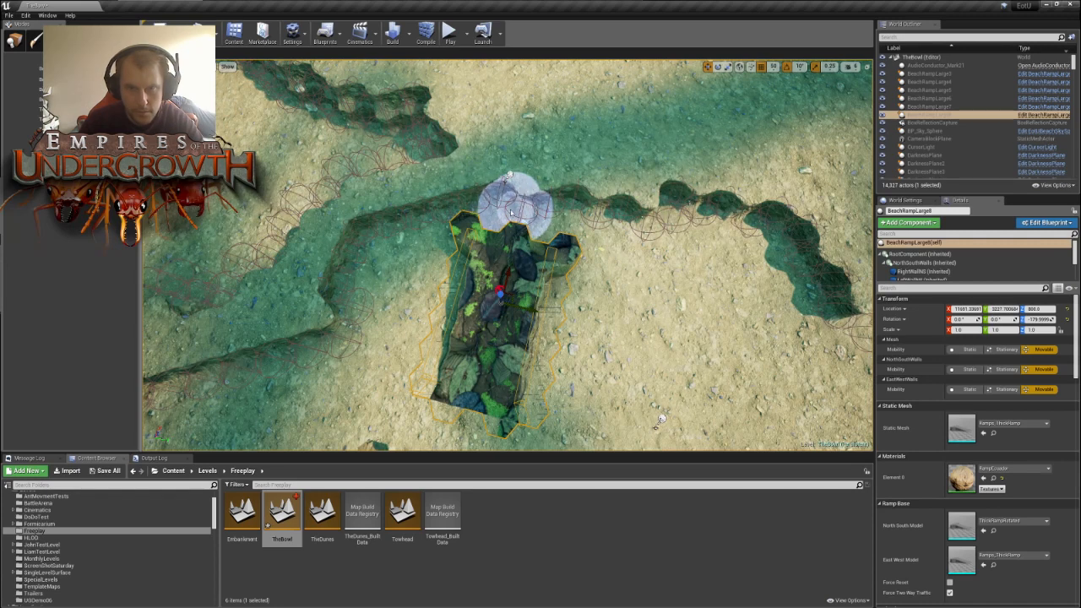
{"action": "left_click", "coordinate": [484, 194]}
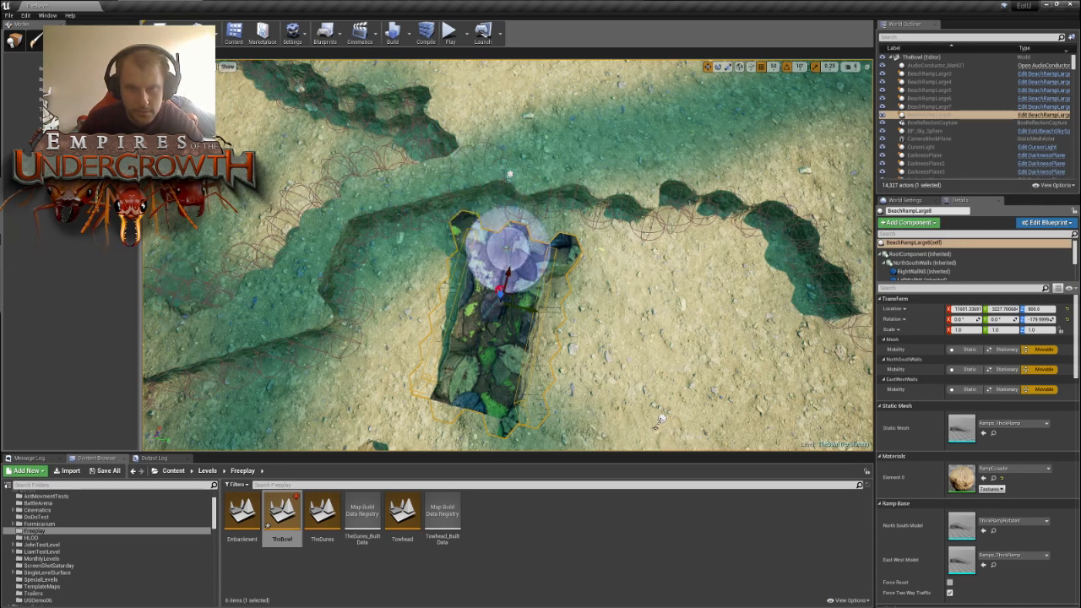
{"action": "left_click", "coordinate": [496, 182]}
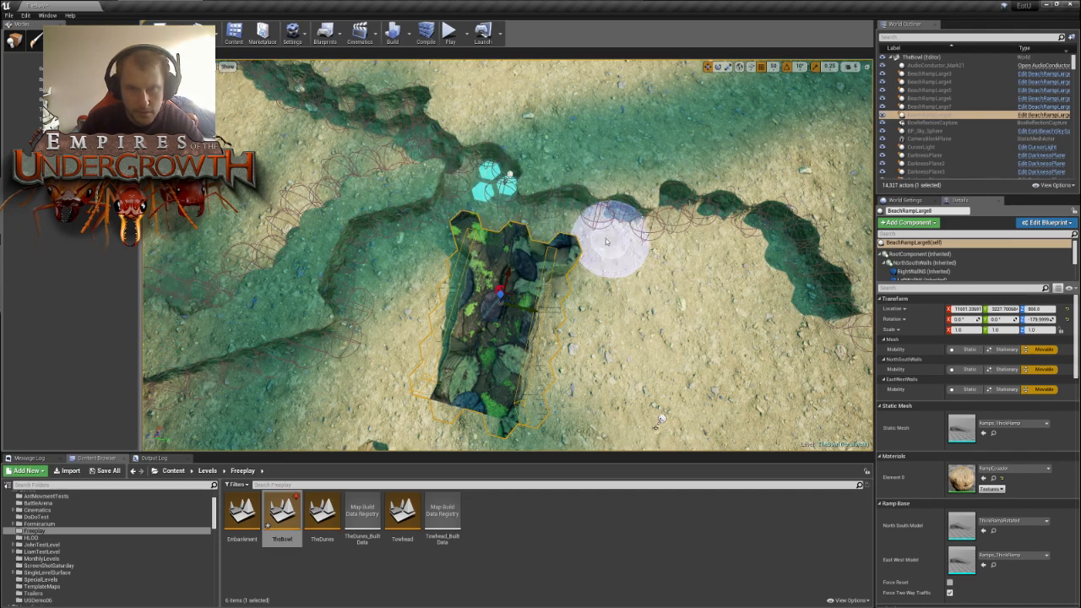
{"action": "right_click_drag", "start_coordinate": [596, 219], "coordinate": [635, 217]}
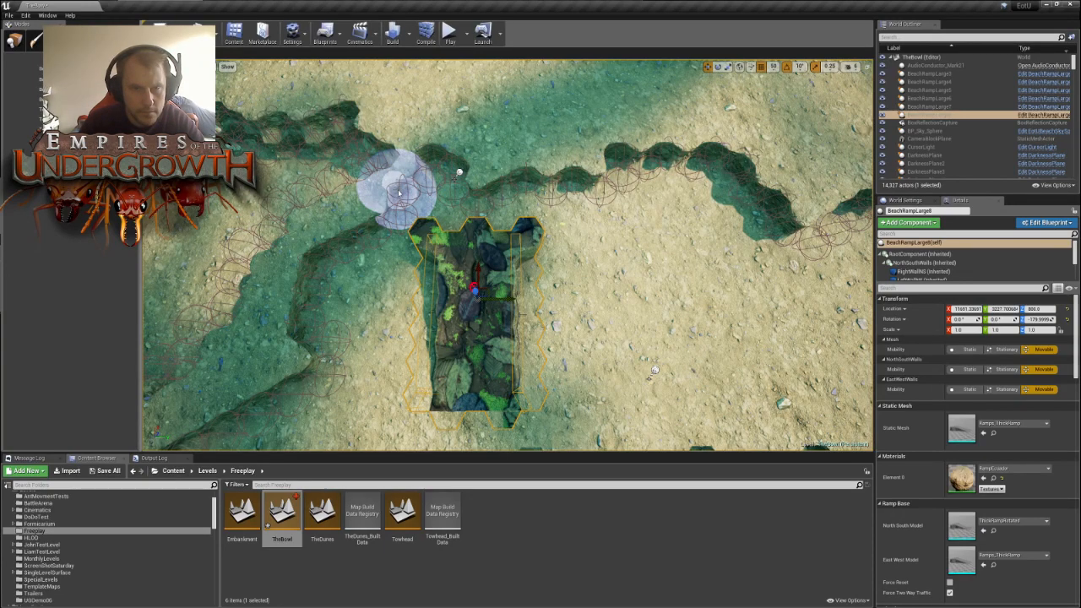
- Adjust the remaining wall tile between the ramp's head and the channel corner to finish the terrace edge
{"action": "right_click_drag", "start_coordinate": [452, 133], "coordinate": [450, 83]}
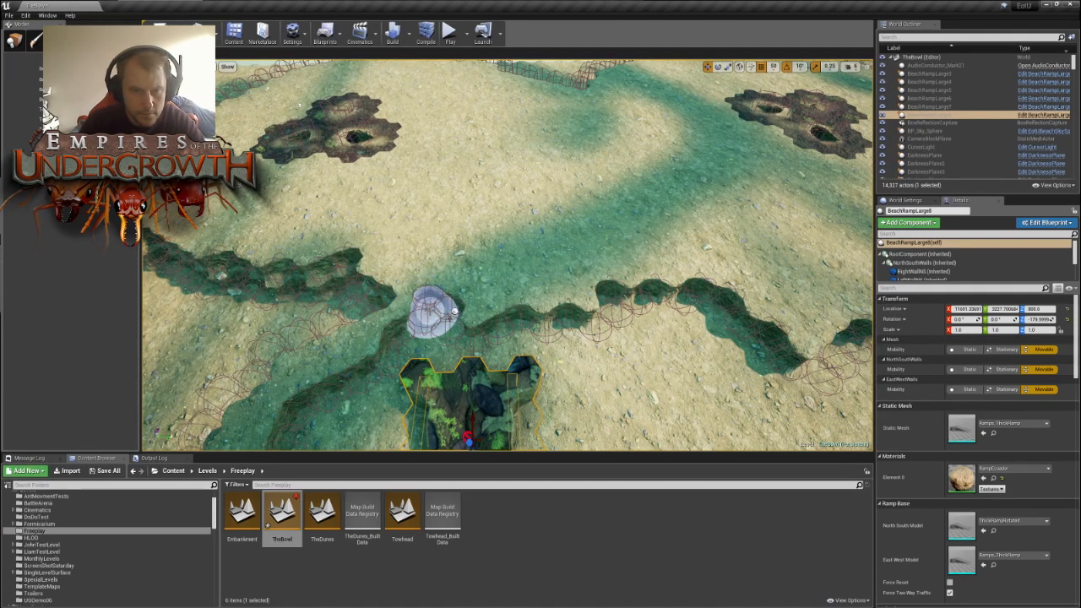
{"action": "mouse_move", "coordinate": [457, 274]}
{"action": "right_mouse_down"}
{"action": "mouse_move", "coordinate": [461, 245]}
{"action": "mouse_move", "coordinate": [459, 326]}
{"action": "right_mouse_up"}
{"action": "key", "text": "s"}
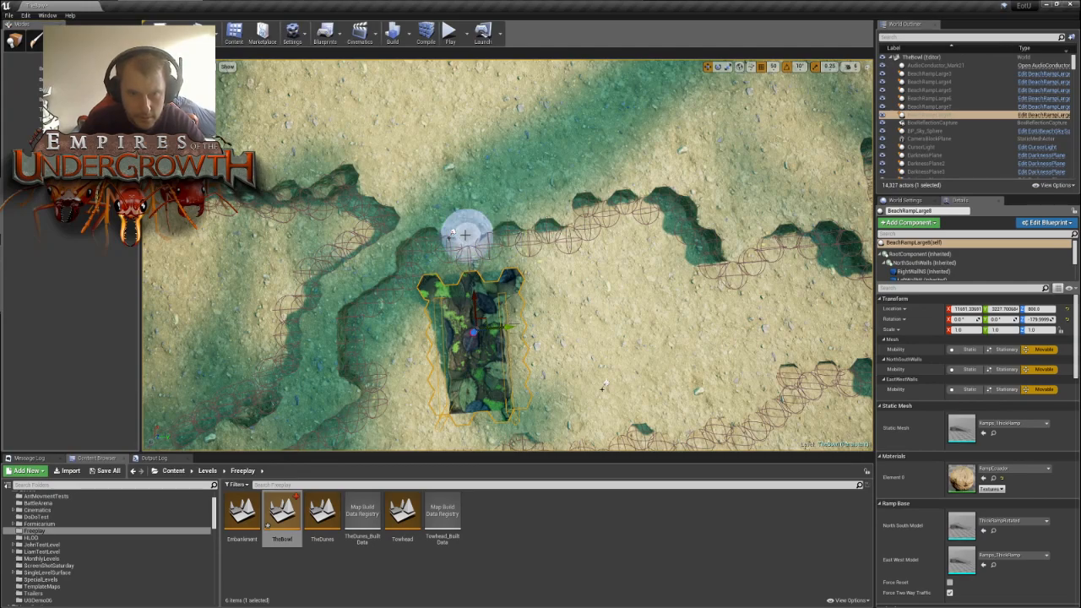
{"action": "mouse_move", "coordinate": [472, 233]}
{"action": "right_mouse_down"}
{"action": "mouse_move", "coordinate": [385, 234]}
{"action": "mouse_move", "coordinate": [363, 222]}
{"action": "right_mouse_up"}
{"action": "key", "text": "w"}
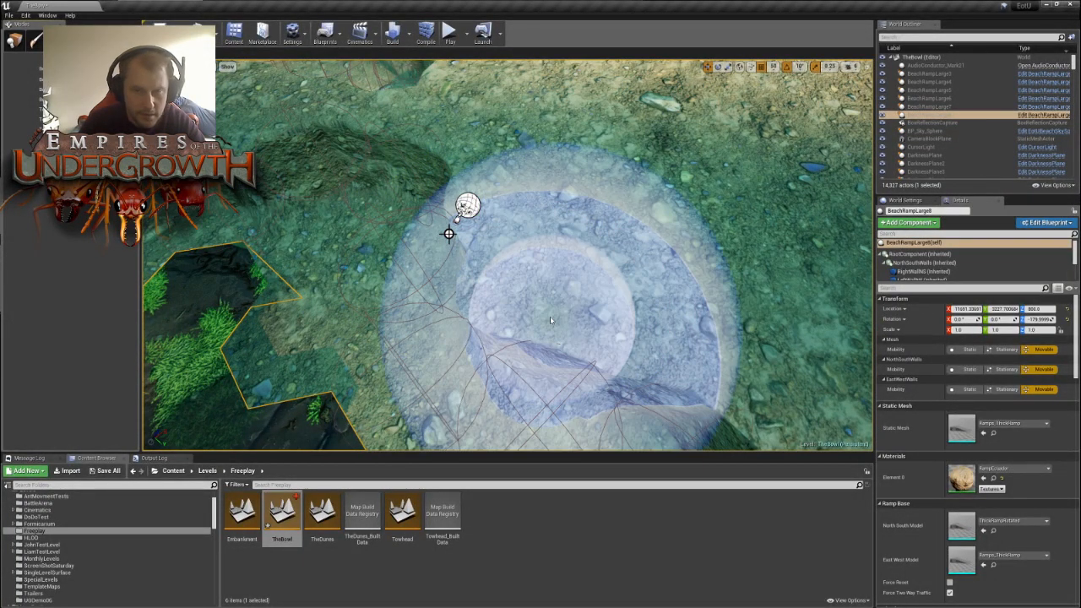
{"action": "left_click", "coordinate": [527, 302]}
{"action": "key", "text": "s"}
{"action": "mouse_move", "coordinate": [528, 304]}
{"action": "right_mouse_down"}
{"action": "mouse_move", "coordinate": [528, 316]}
{"action": "mouse_move", "coordinate": [518, 303]}
{"action": "right_mouse_up"}
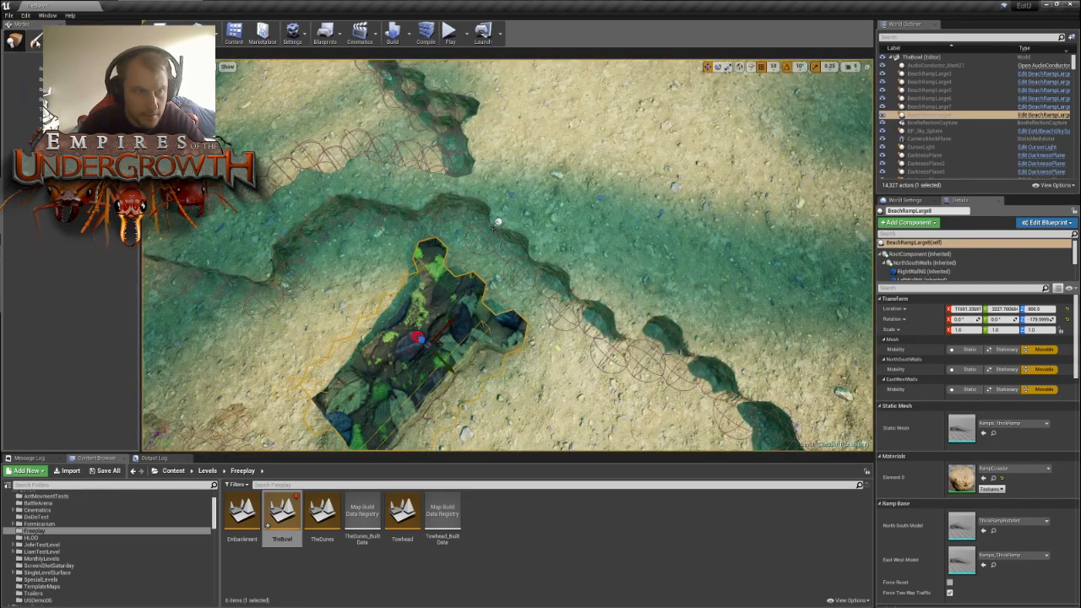
- Return to object placement mode and move the large beach ramp forward until it meets the reshaped terrace wall
{"action": "left_click", "coordinate": [18, 49]}
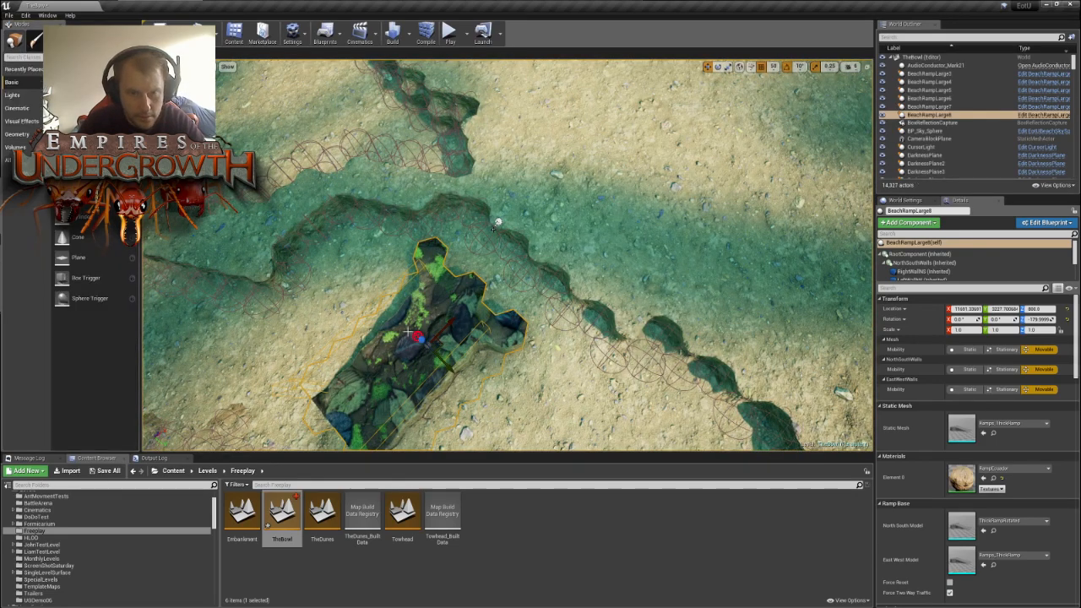
{"action": "left_click_drag", "start_coordinate": [442, 344], "coordinate": [505, 288]}
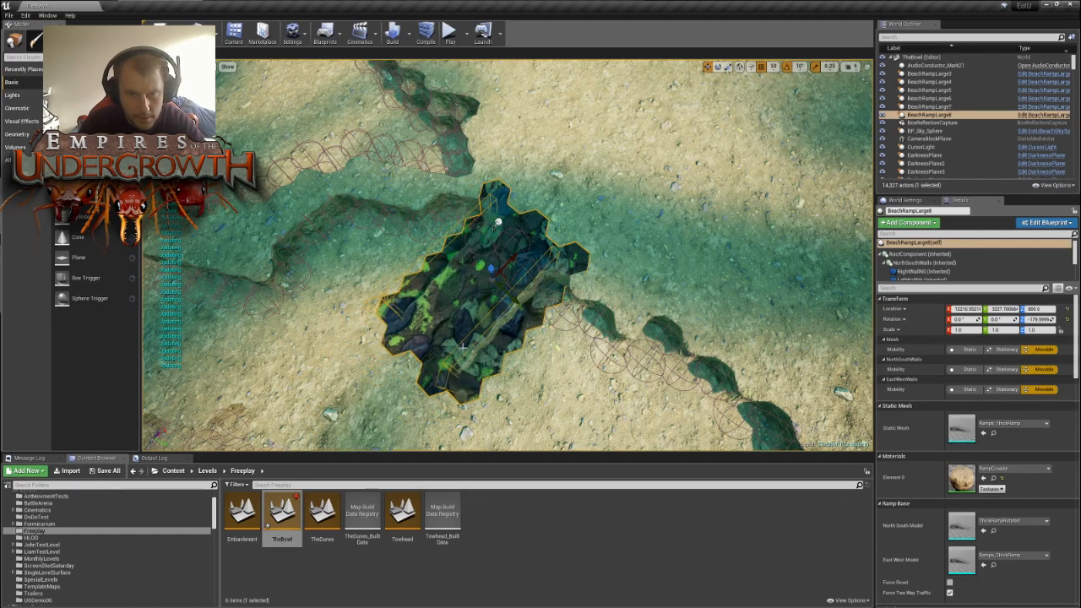
{"action": "right_click_drag", "start_coordinate": [505, 287], "coordinate": [535, 324]}
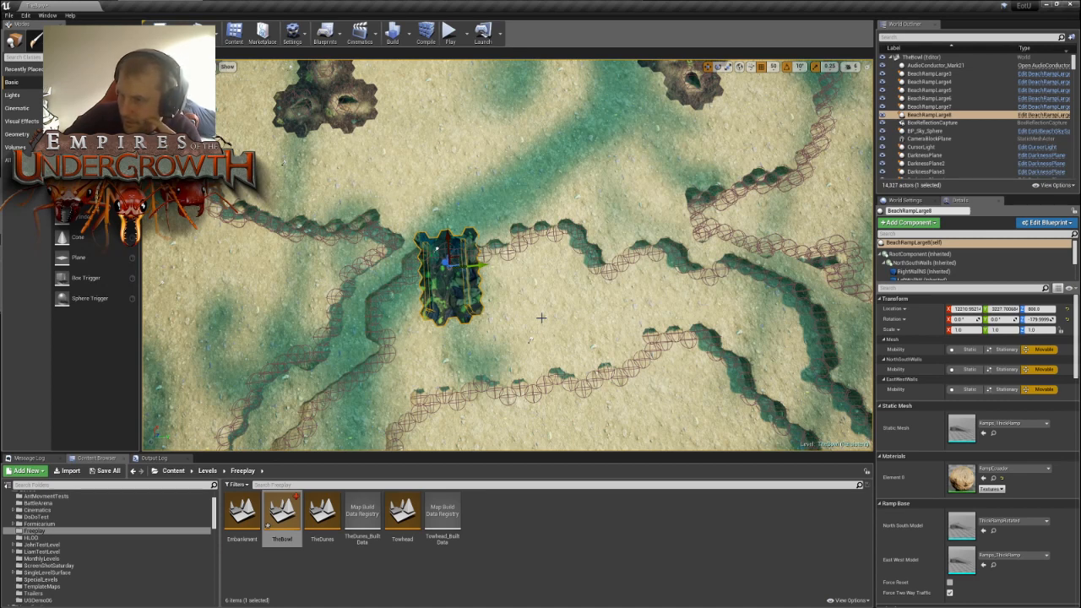
- Examine the bowl's terrace walls, the nest areas and the spare ramps outside the terrain for the next ramp placement
{"action": "right_click_drag", "start_coordinate": [541, 317], "coordinate": [618, 236]}
{"action": "key", "text": "w"}
{"action": "key", "text": "s"}
{"action": "key", "text": "d"}
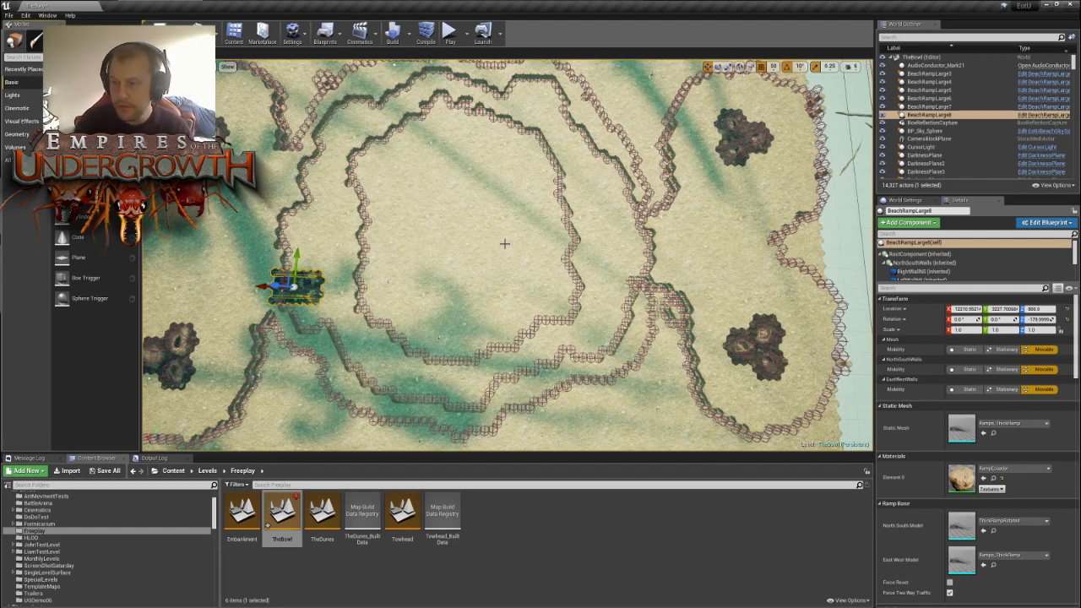
{"action": "right_click_drag", "start_coordinate": [436, 244], "coordinate": [195, 209]}
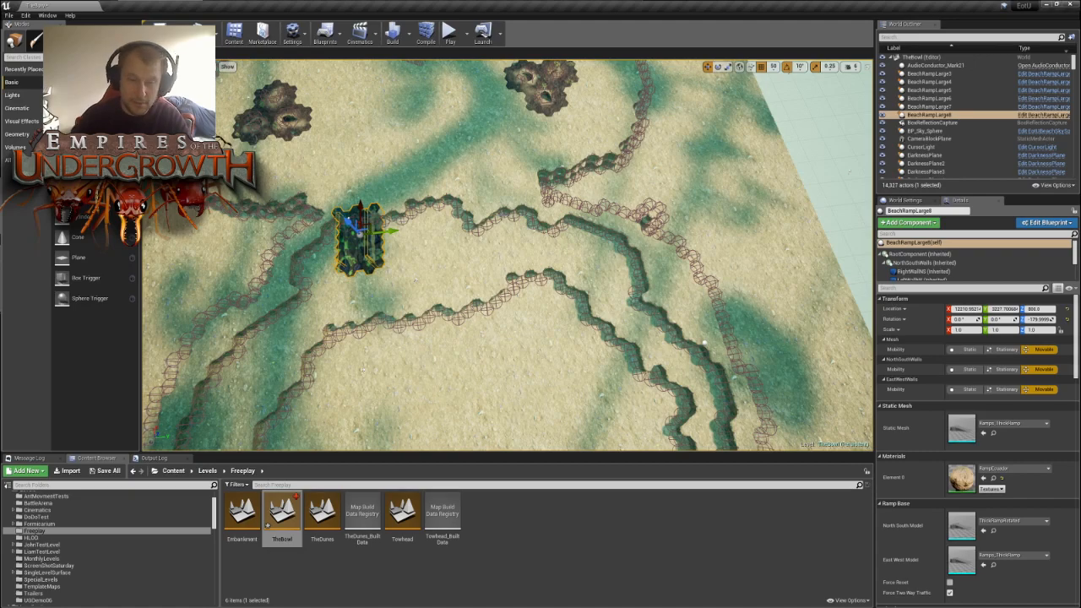
{"action": "right_click_drag", "start_coordinate": [543, 229], "coordinate": [365, 278]}
{"action": "key", "text": "s"}
{"action": "key", "text": "w"}
{"action": "key", "text": "w"}
{"action": "key", "text": "w"}
{"action": "key", "text": "w"}
{"action": "key", "text": "w"}
{"action": "key", "text": "s"}
{"action": "key", "text": "d"}
{"action": "key", "text": "s"}
{"action": "key", "text": "d"}
{"action": "key", "text": "s"}
{"action": "key", "text": "s"}
- Move a spare large beach ramp from outside the terrain onto the bowl's terrace, across from the ramp already placed
{"action": "left_click", "coordinate": [610, 384]}
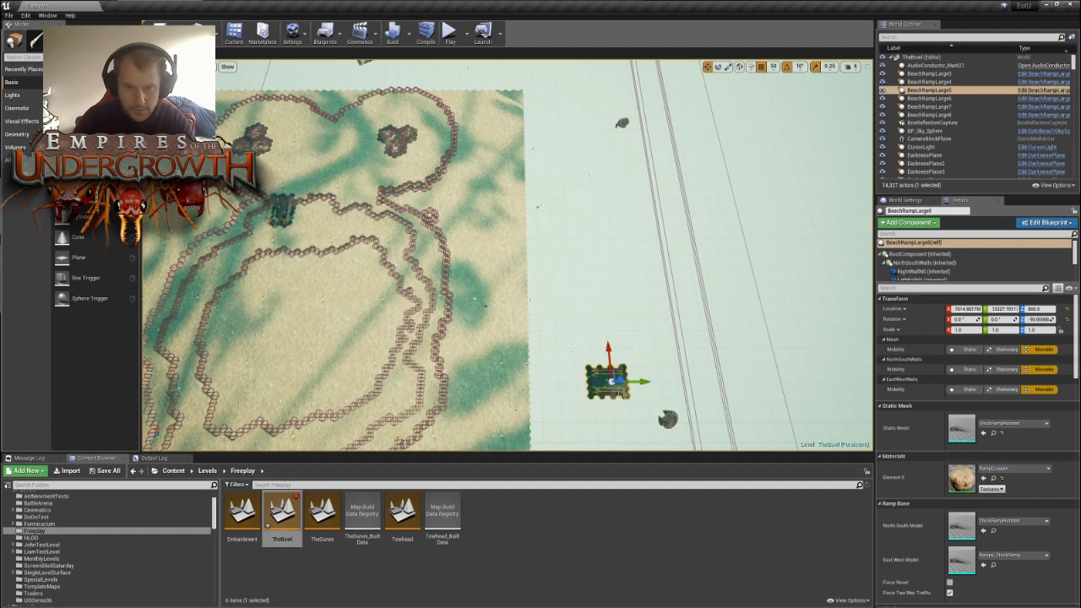
{"action": "right_click_drag", "start_coordinate": [664, 365], "coordinate": [407, 382]}
{"action": "key", "text": "w"}
{"action": "left_click_drag", "start_coordinate": [342, 274], "coordinate": [748, 221]}
{"action": "right_click_drag", "start_coordinate": [571, 196], "coordinate": [427, 199]}
{"action": "key", "text": "d"}
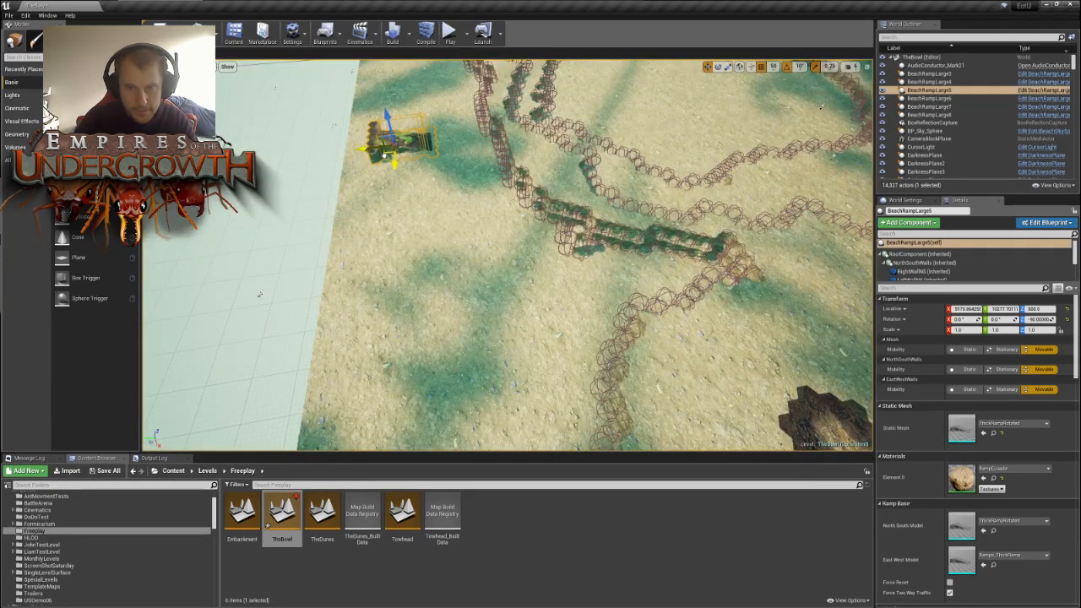
{"action": "left_click_drag", "start_coordinate": [386, 150], "coordinate": [785, 193]}
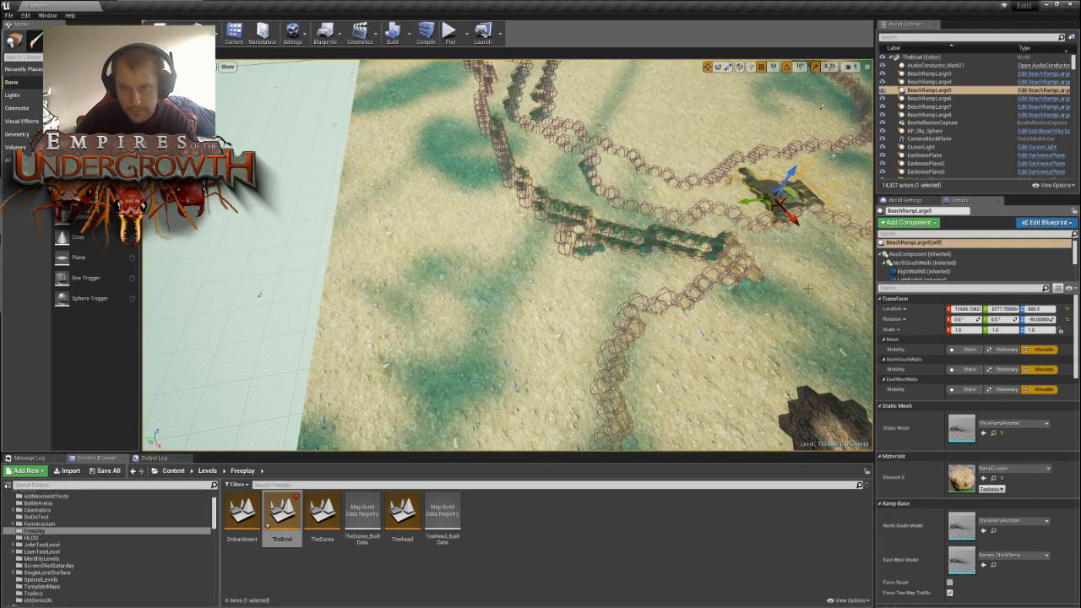
{"action": "right_click_drag", "start_coordinate": [807, 289], "coordinate": [862, 347]}
{"action": "key", "text": "w"}
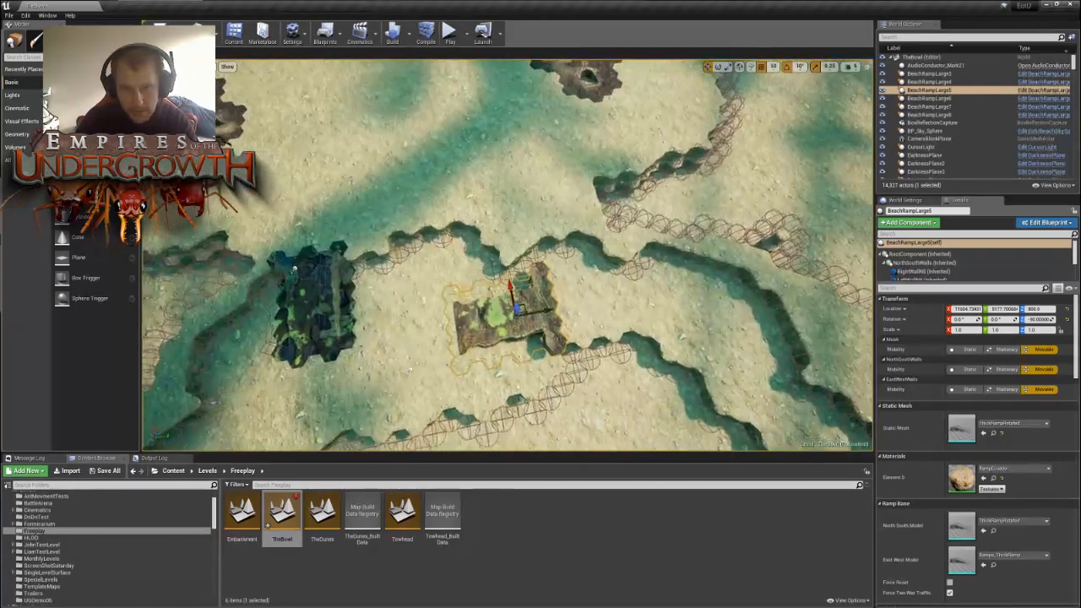
- Rotate the second ramp to -180° and shift it against the terrace wall near the neighbouring nest area
{"action": "key", "text": "e"}
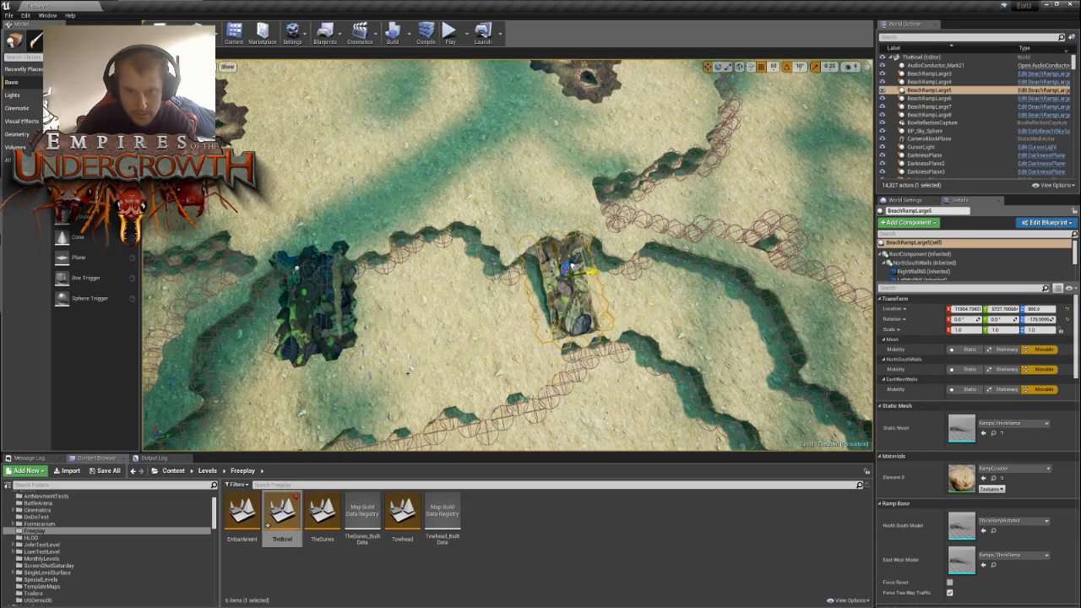
{"action": "left_click_drag", "start_coordinate": [591, 272], "coordinate": [606, 272]}
{"action": "key", "text": "w"}
{"action": "right_click_drag", "start_coordinate": [605, 273], "coordinate": [661, 347]}
{"action": "key", "text": "w"}
{"action": "key", "text": "s"}
{"action": "key", "text": "s"}
{"action": "key", "text": "w"}
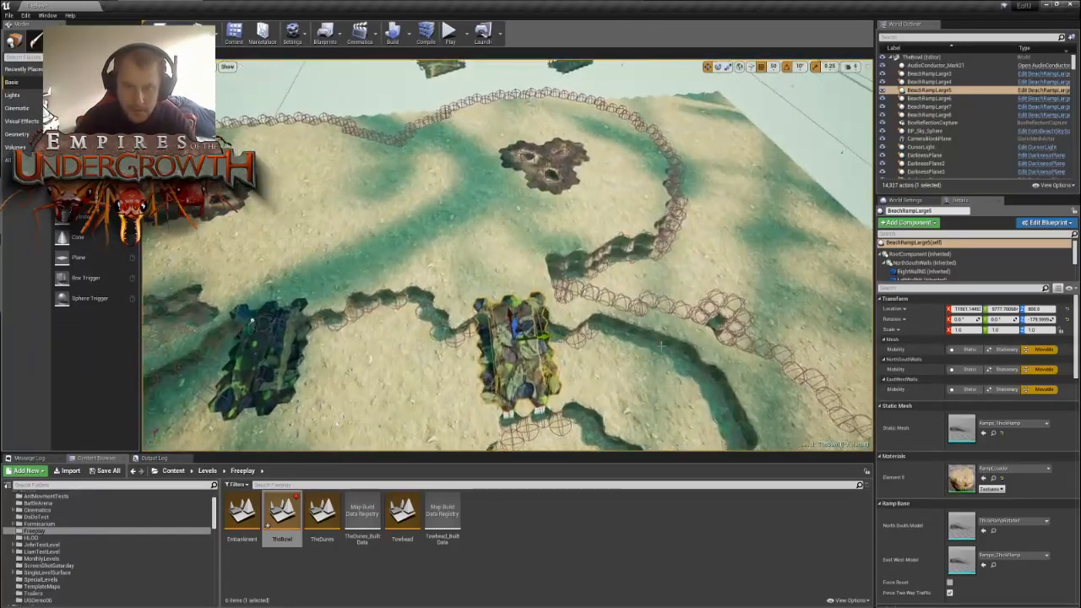
- Rotate the second ramp to 150° so that it follows the slanted terrace wall
{"action": "key", "text": "w"}
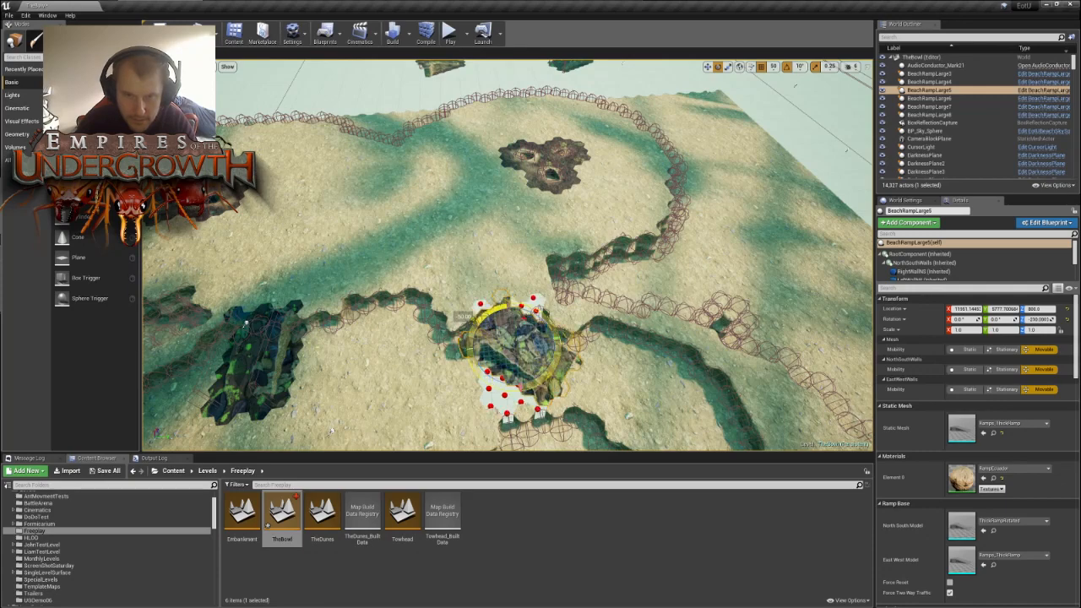
{"action": "left_click_drag", "start_coordinate": [483, 371], "coordinate": [474, 365]}
{"action": "right_click_drag", "start_coordinate": [483, 372], "coordinate": [508, 412]}
{"action": "key", "text": "w"}
{"action": "key", "text": "s"}
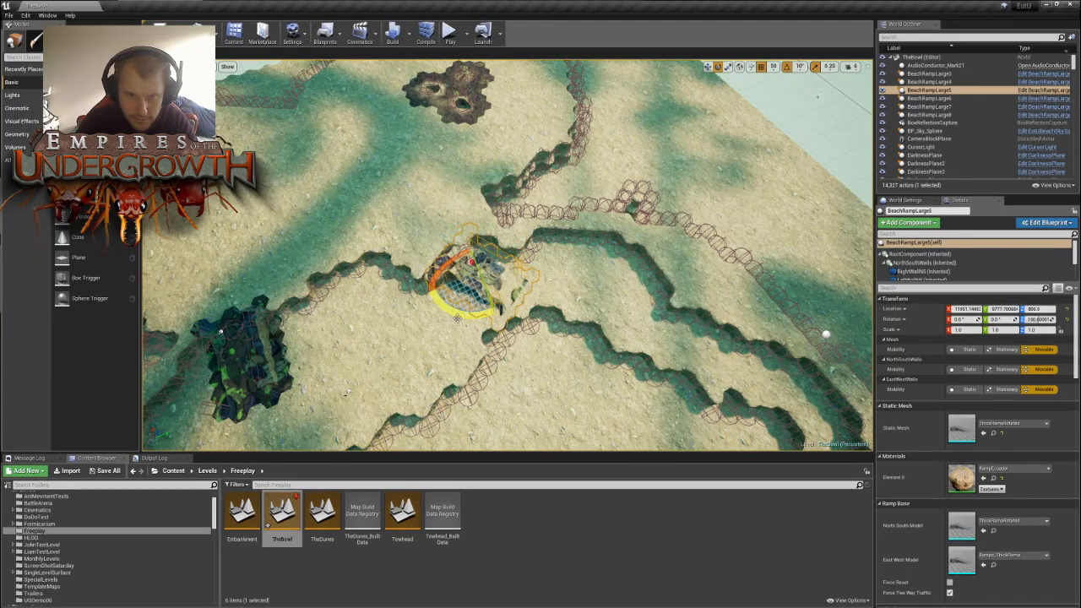
{"action": "right_click_drag", "start_coordinate": [347, 393], "coordinate": [504, 363]}
{"action": "key", "text": "w"}
- Slide the rotated ramp towards the nest side of the terrace wall, to an X location of about 12124
{"action": "key", "text": "space"}
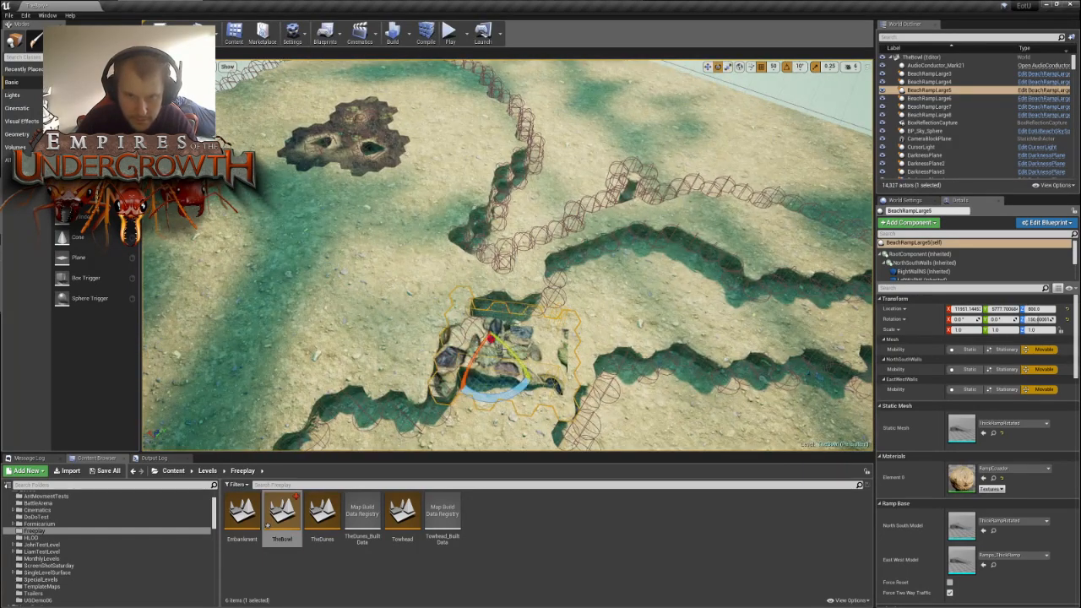
{"action": "key", "text": "space"}
{"action": "key", "text": "space"}
{"action": "key", "text": "space"}
{"action": "right_click_drag", "start_coordinate": [554, 335], "coordinate": [426, 405]}
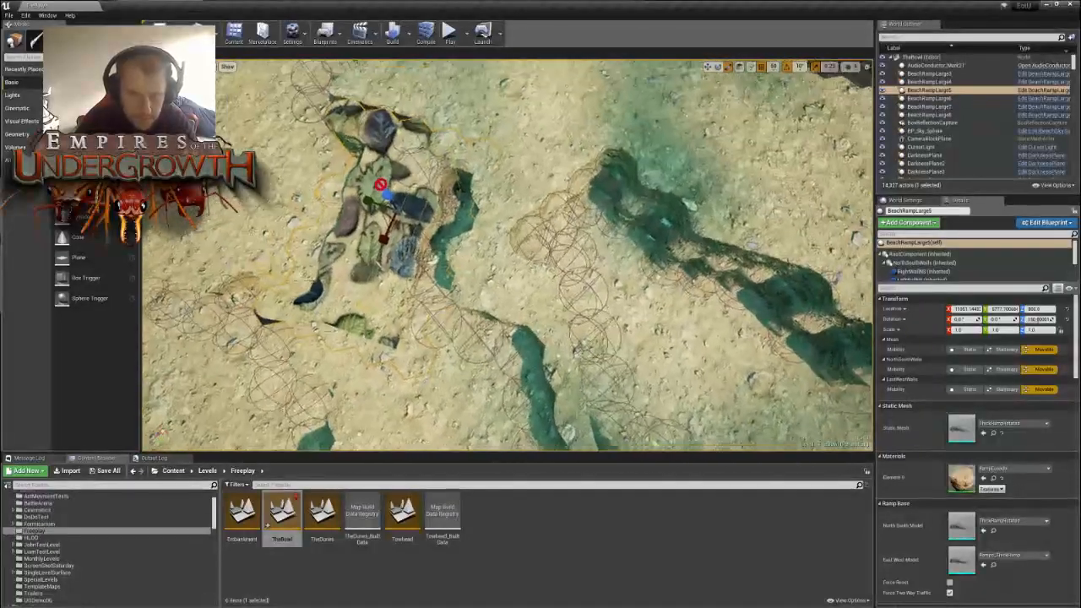
{"action": "key", "text": "space"}
{"action": "key", "text": "space"}
{"action": "left_click_drag", "start_coordinate": [414, 215], "coordinate": [445, 190]}
{"action": "right_click_drag", "start_coordinate": [445, 190], "coordinate": [394, 195]}
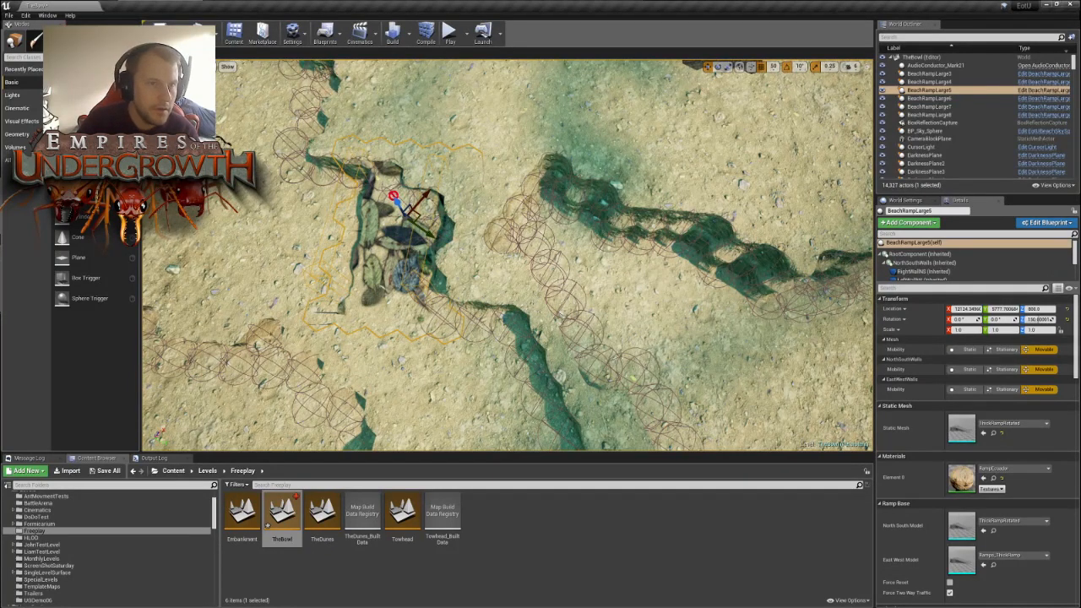
- Reshape the wall tiles around the head and side of the angled ramp in tile editing, and return to object placement
{"action": "key", "text": "shift+4"}
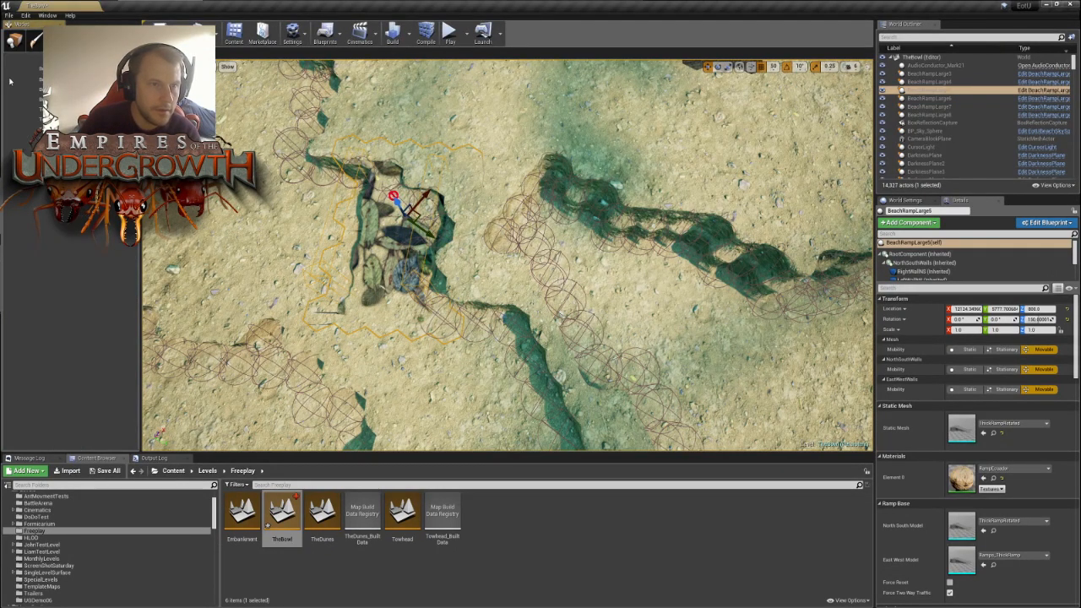
{"action": "left_click", "coordinate": [415, 186]}
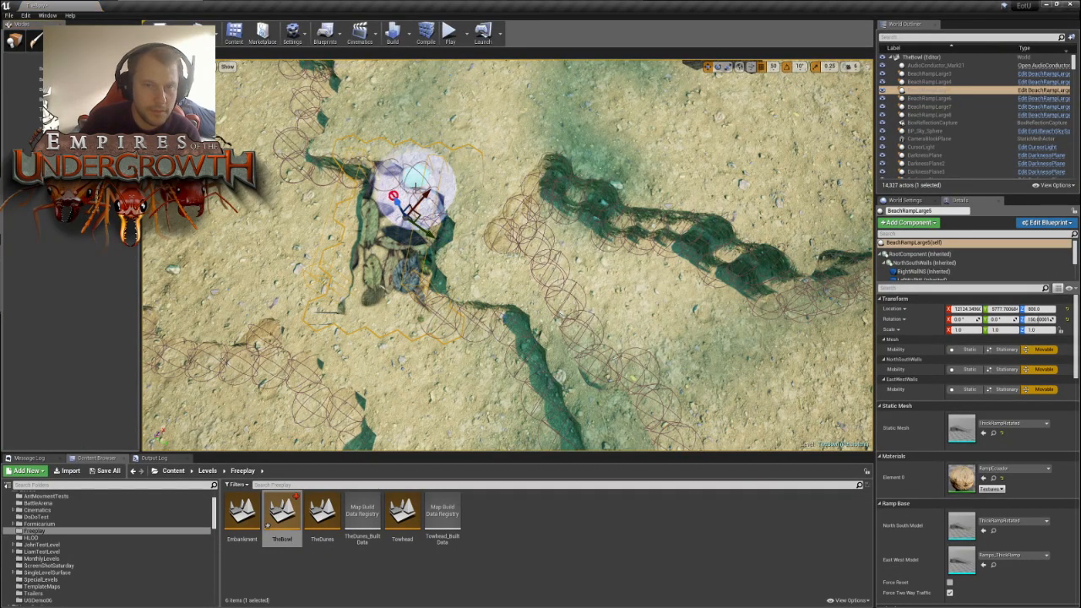
{"action": "left_click", "coordinate": [445, 186]}
{"action": "left_click", "coordinate": [456, 206]}
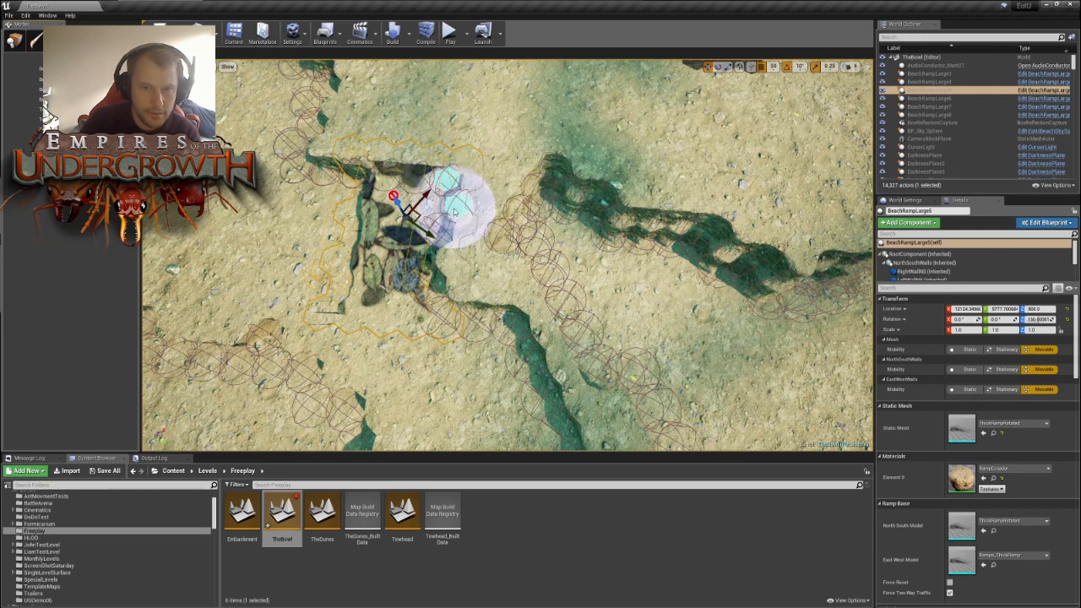
{"action": "left_click", "coordinate": [450, 253]}
{"action": "left_click", "coordinate": [462, 288]}
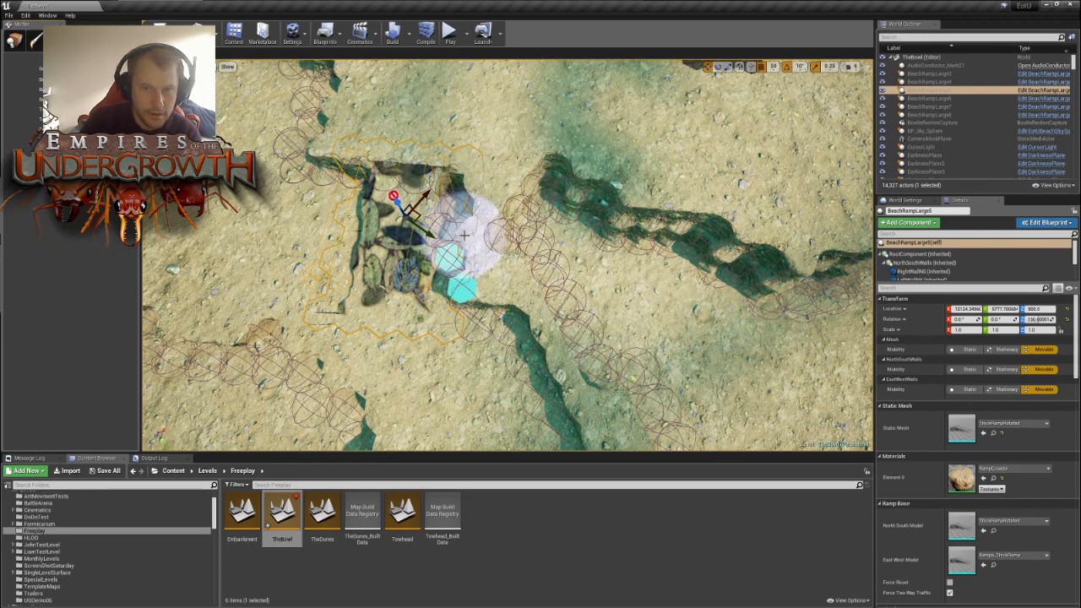
{"action": "left_click", "coordinate": [470, 234]}
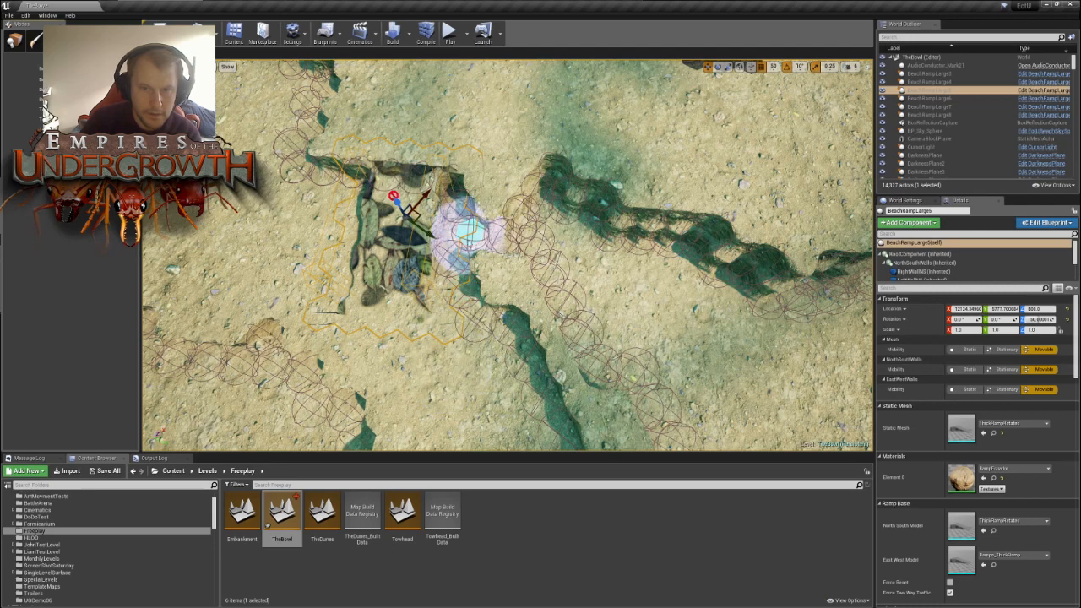
{"action": "left_click", "coordinate": [478, 183]}
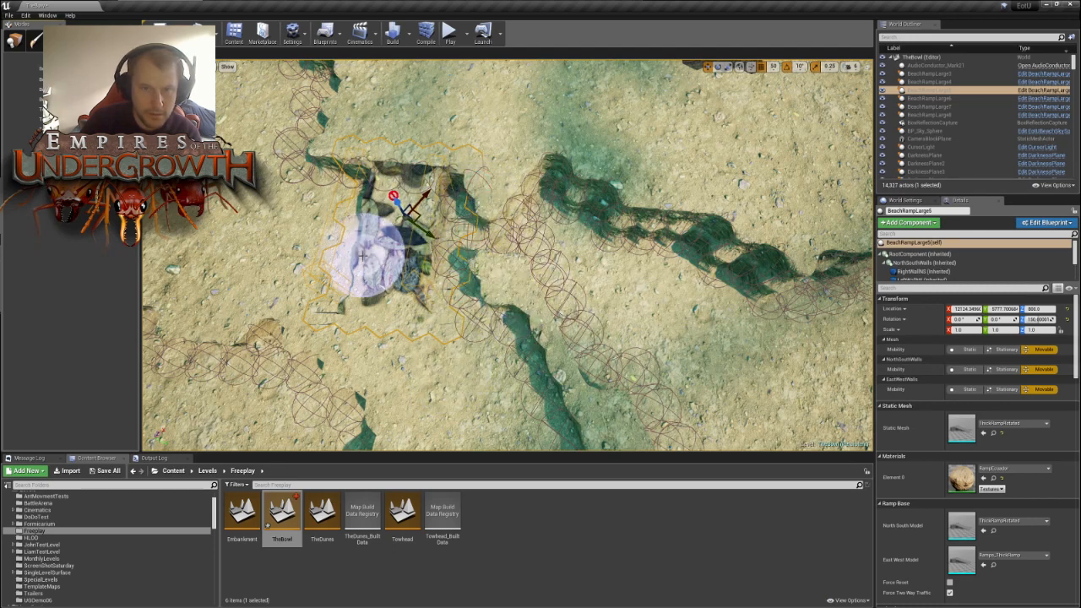
{"action": "left_click", "coordinate": [325, 126]}
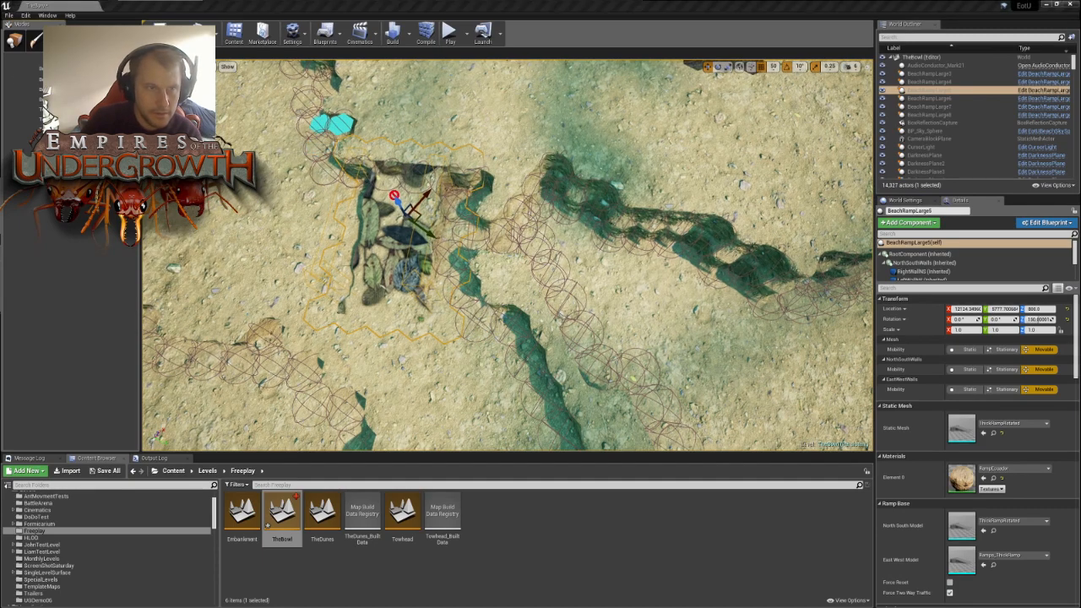
{"action": "left_click", "coordinate": [14, 39]}
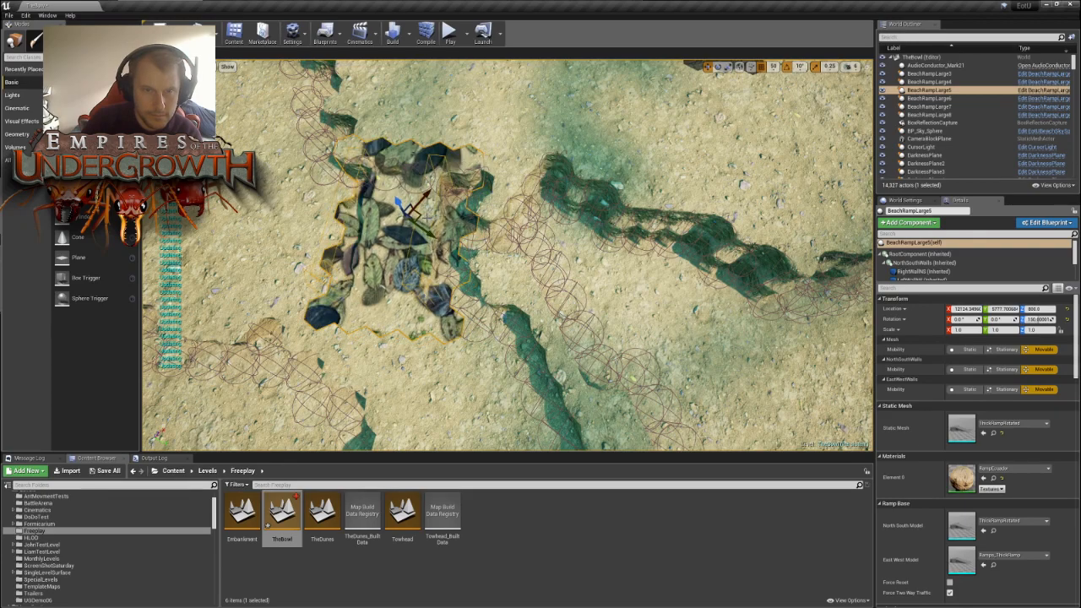
- Examine the narrow junction of terrace walls between the two nests on the bowl's opposite side
{"action": "mouse_move", "coordinate": [459, 302]}
{"action": "right_mouse_down"}
{"action": "mouse_move", "coordinate": [477, 282]}
{"action": "mouse_move", "coordinate": [510, 313]}
{"action": "mouse_move", "coordinate": [458, 318]}
{"action": "mouse_move", "coordinate": [461, 288]}
{"action": "mouse_move", "coordinate": [459, 306]}
{"action": "right_mouse_up"}
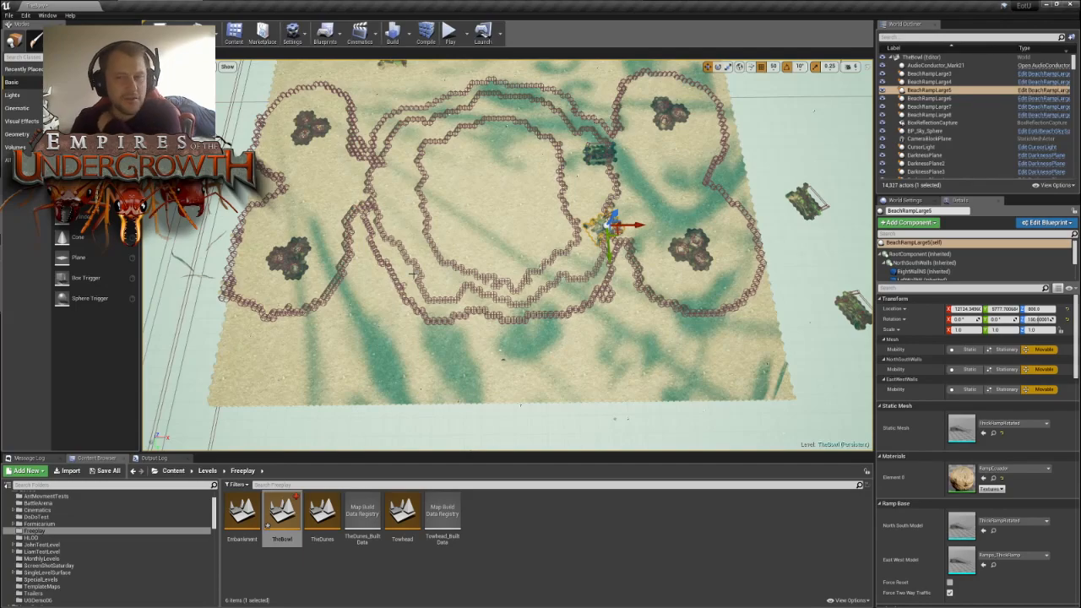
{"action": "right_click_drag", "start_coordinate": [424, 239], "coordinate": [401, 255]}
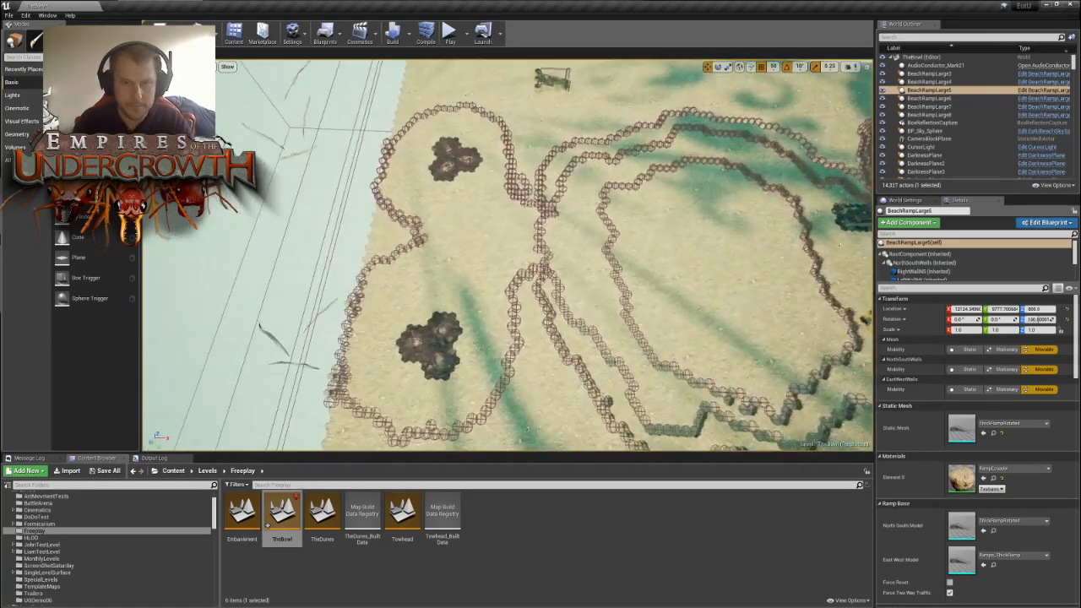
{"action": "right_click_drag", "start_coordinate": [424, 239], "coordinate": [456, 245]}
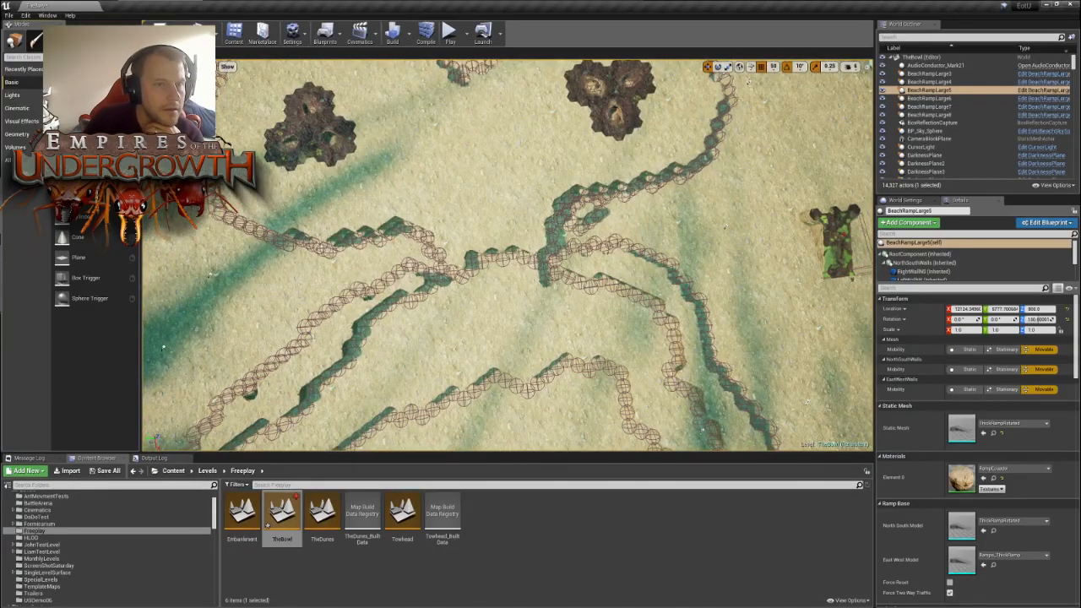
- Enter tile editing and clear the wall tiles that join one nest's wall to the bowl's outer terrace wall
{"action": "left_click", "coordinate": [117, 40]}
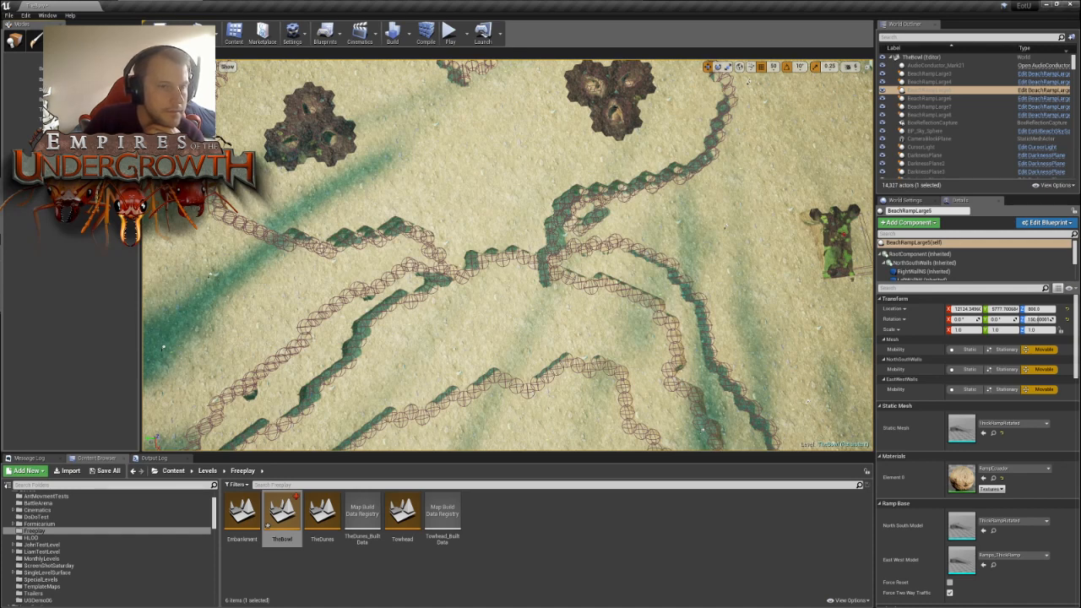
{"action": "left_click_drag", "start_coordinate": [407, 252], "coordinate": [432, 267]}
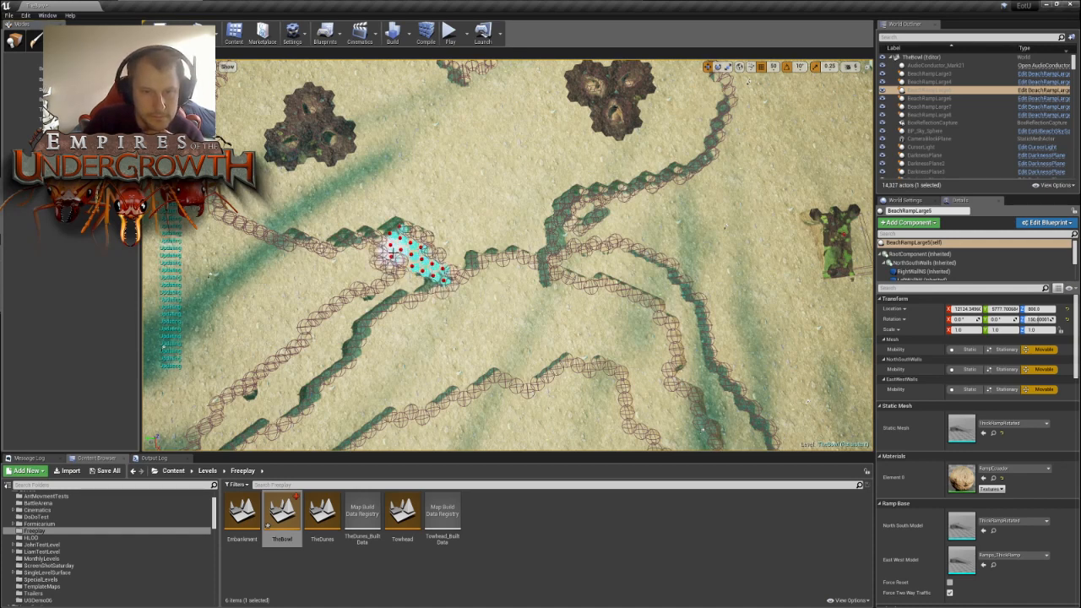
{"action": "mouse_move", "coordinate": [429, 326]}
{"action": "right_mouse_down"}
{"action": "mouse_move", "coordinate": [406, 287]}
{"action": "mouse_move", "coordinate": [429, 337]}
{"action": "mouse_move", "coordinate": [443, 326]}
{"action": "mouse_move", "coordinate": [592, 379]}
{"action": "right_mouse_up"}
{"action": "left_click_drag", "start_coordinate": [449, 250], "coordinate": [529, 245]}
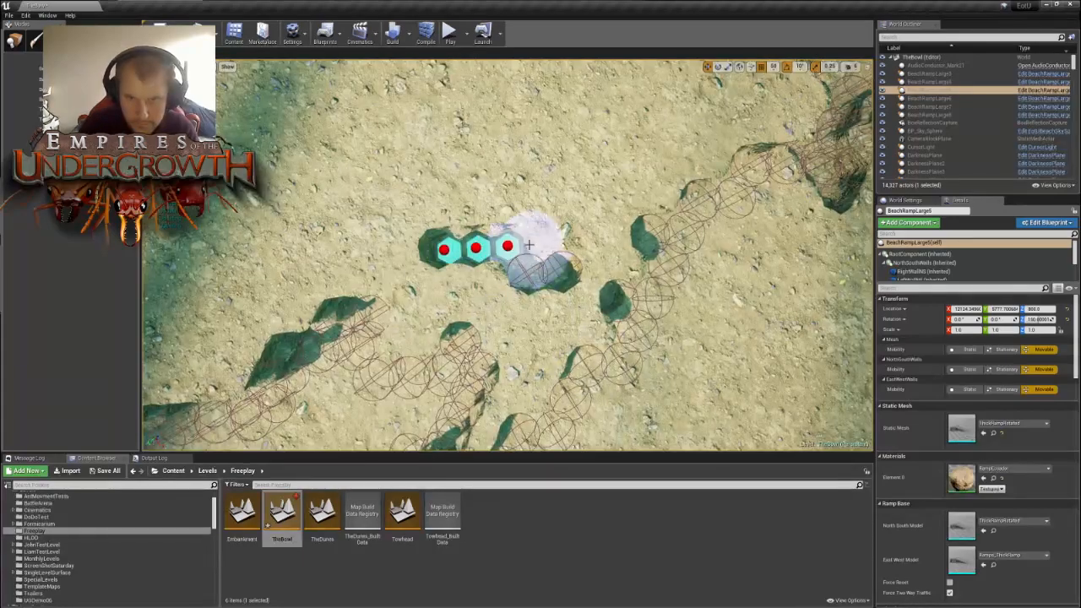
{"action": "left_click", "coordinate": [623, 308]}
{"action": "mouse_move", "coordinate": [693, 256]}
{"action": "right_mouse_down"}
{"action": "mouse_move", "coordinate": [705, 245]}
{"action": "mouse_move", "coordinate": [676, 211]}
{"action": "mouse_move", "coordinate": [603, 253]}
{"action": "right_mouse_up"}
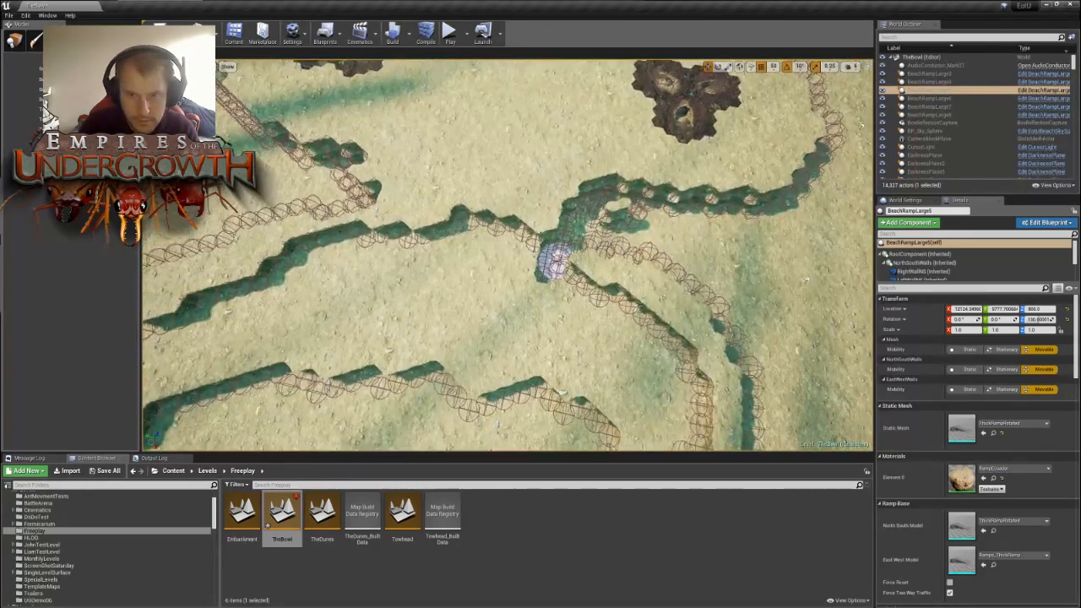
- Carve away the tile junction linking the neighbouring nest's wall to the bowl's outer terrace wall
{"action": "left_click_drag", "start_coordinate": [548, 267], "coordinate": [582, 226]}
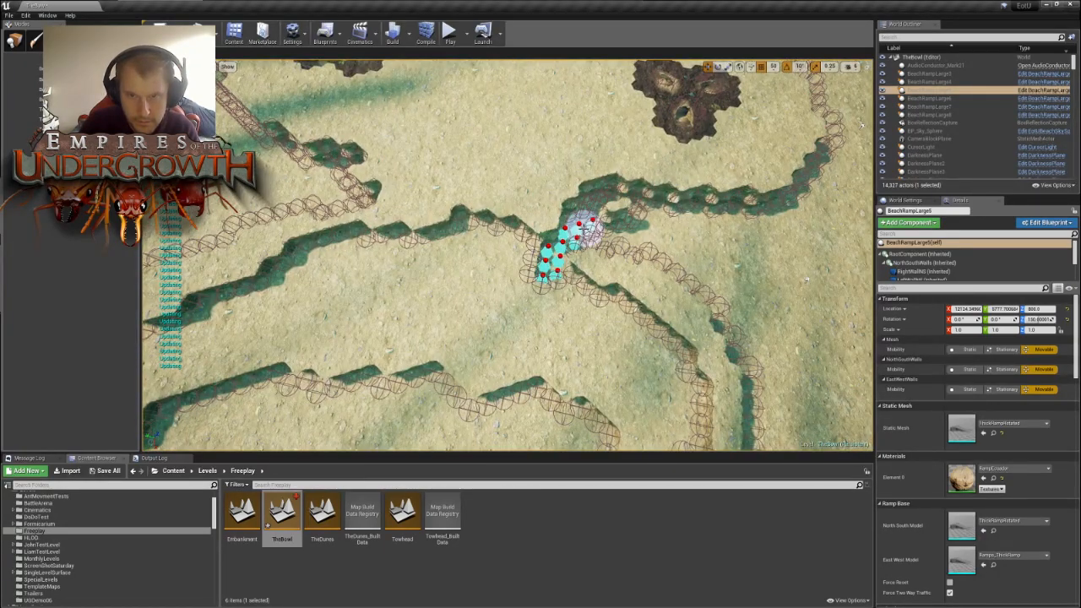
{"action": "mouse_move", "coordinate": [641, 207]}
{"action": "right_mouse_down"}
{"action": "mouse_move", "coordinate": [456, 173]}
{"action": "mouse_move", "coordinate": [431, 190]}
{"action": "mouse_move", "coordinate": [416, 153]}
{"action": "right_mouse_up"}
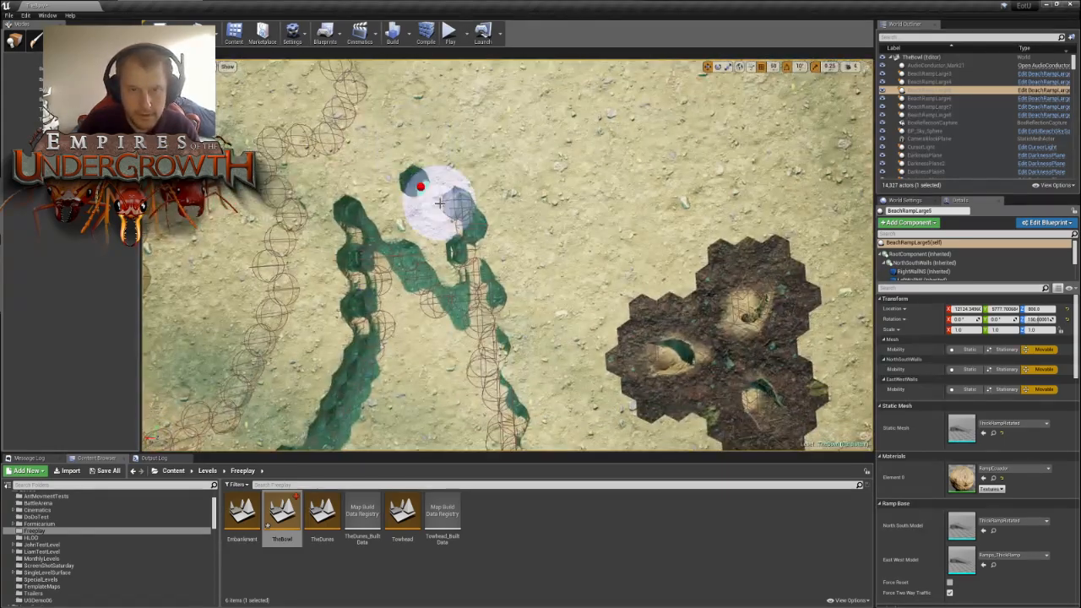
{"action": "scroll", "coordinate": [504, 197], "scroll_direction": "down", "scroll_amount": 10}
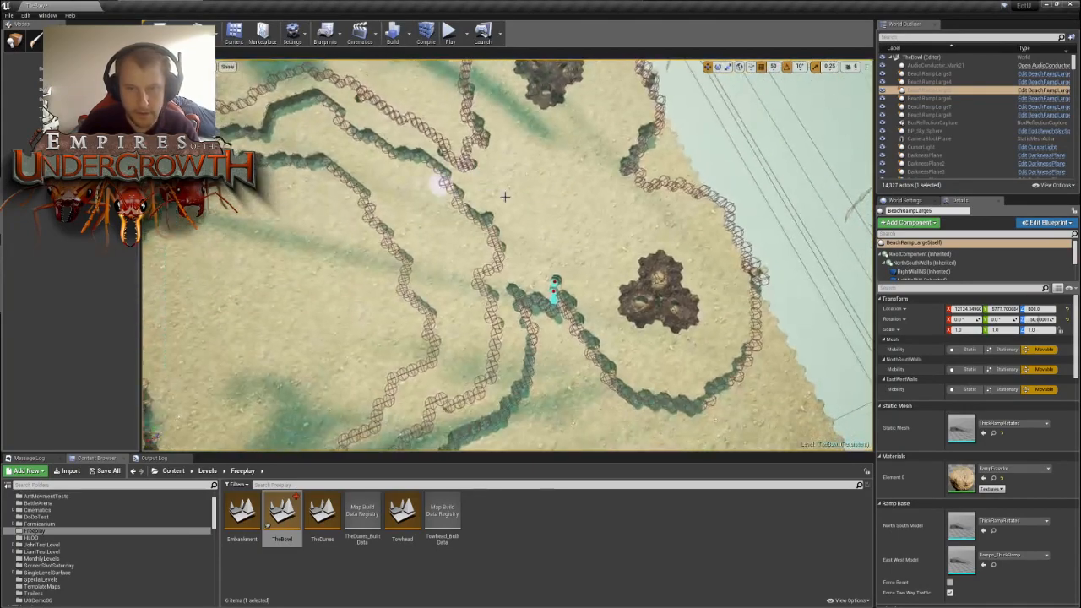
{"action": "right_click_drag", "start_coordinate": [577, 187], "coordinate": [541, 194]}
{"action": "key", "text": "a"}
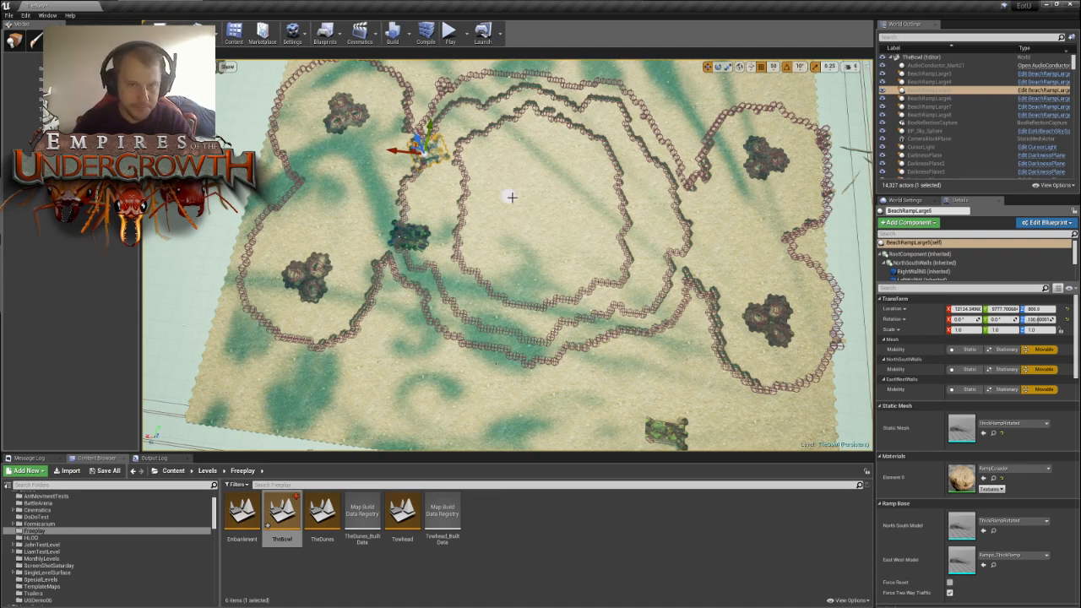
- Trim the tiles at the corner of the nest wall beside the newly cut gap to widen the passage
{"action": "right_click_drag", "start_coordinate": [510, 196], "coordinate": [716, 223]}
{"action": "key", "text": "w"}
{"action": "key", "text": "d"}
{"action": "key", "text": "w"}
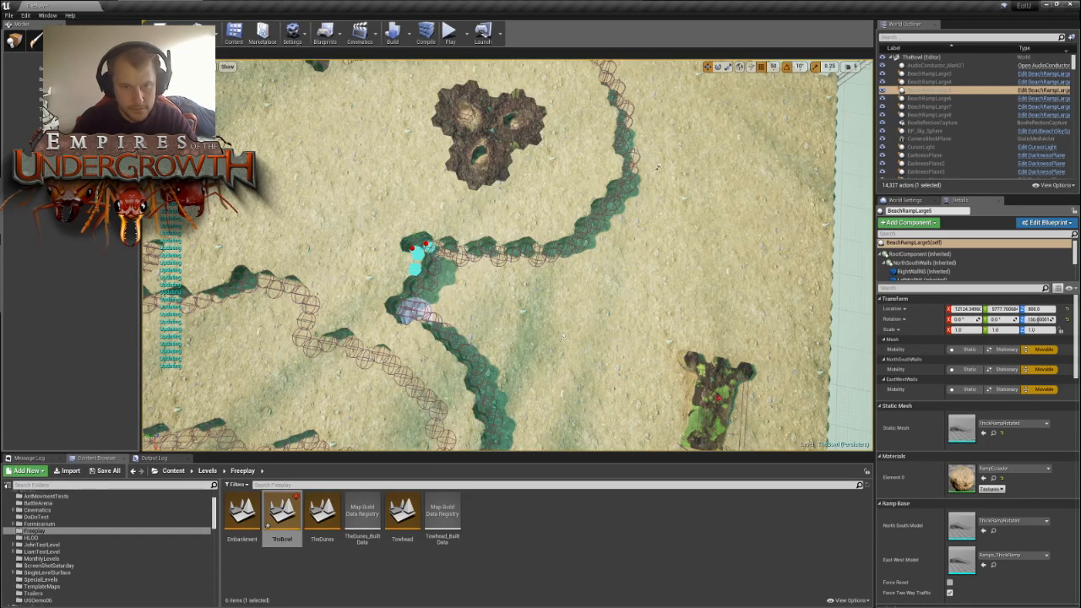
{"action": "key", "text": "s"}
{"action": "right_click_drag", "start_coordinate": [717, 223], "coordinate": [730, 224]}
{"action": "key", "text": "w"}
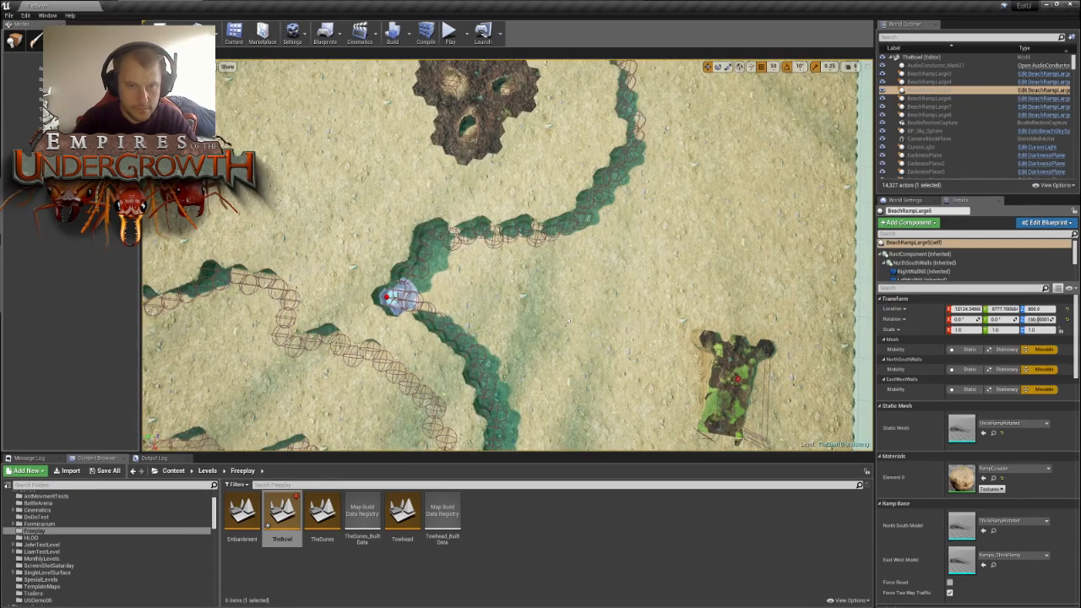
- Reshape the forked wall tip of the opposite nest where it faces the bowl's terrace wall
{"action": "key", "text": "s"}
{"action": "right_click_drag", "start_coordinate": [569, 321], "coordinate": [619, 332]}
{"action": "key", "text": "a"}
{"action": "key", "text": "s"}
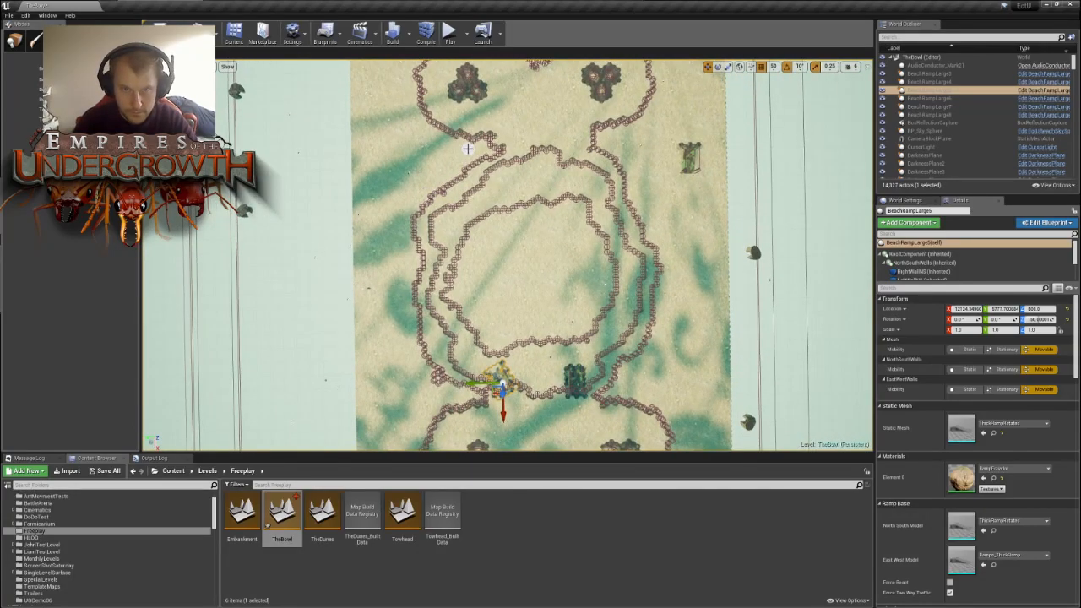
{"action": "key", "text": "w"}
{"action": "mouse_move", "coordinate": [507, 255]}
{"action": "right_mouse_down"}
{"action": "mouse_move", "coordinate": [492, 221]}
{"action": "mouse_move", "coordinate": [470, 266]}
{"action": "mouse_move", "coordinate": [548, 239]}
{"action": "mouse_move", "coordinate": [568, 265]}
{"action": "mouse_move", "coordinate": [605, 253]}
{"action": "mouse_move", "coordinate": [597, 249]}
{"action": "right_mouse_up"}
{"action": "key", "text": "w"}
{"action": "mouse_move", "coordinate": [457, 224]}
{"action": "left_mouse_down"}
{"action": "mouse_move", "coordinate": [547, 351]}
{"action": "mouse_move", "coordinate": [586, 304]}
{"action": "left_mouse_up"}
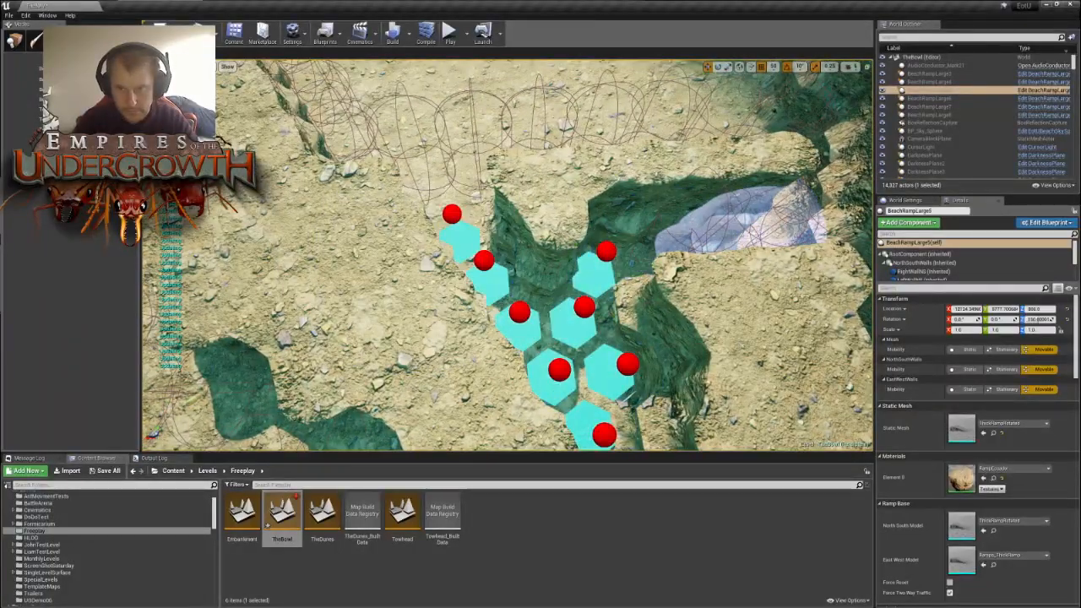
- Clear the stray tile clusters left beside the opposite nest's wall tip so that the passage is open
{"action": "left_click", "coordinate": [664, 245]}
{"action": "left_click", "coordinate": [731, 249]}
{"action": "mouse_move", "coordinate": [664, 245]}
{"action": "right_mouse_down"}
{"action": "mouse_move", "coordinate": [752, 253]}
{"action": "mouse_move", "coordinate": [701, 253]}
{"action": "mouse_move", "coordinate": [686, 279]}
{"action": "right_mouse_up"}
{"action": "right_click_drag", "start_coordinate": [738, 238], "coordinate": [741, 224]}
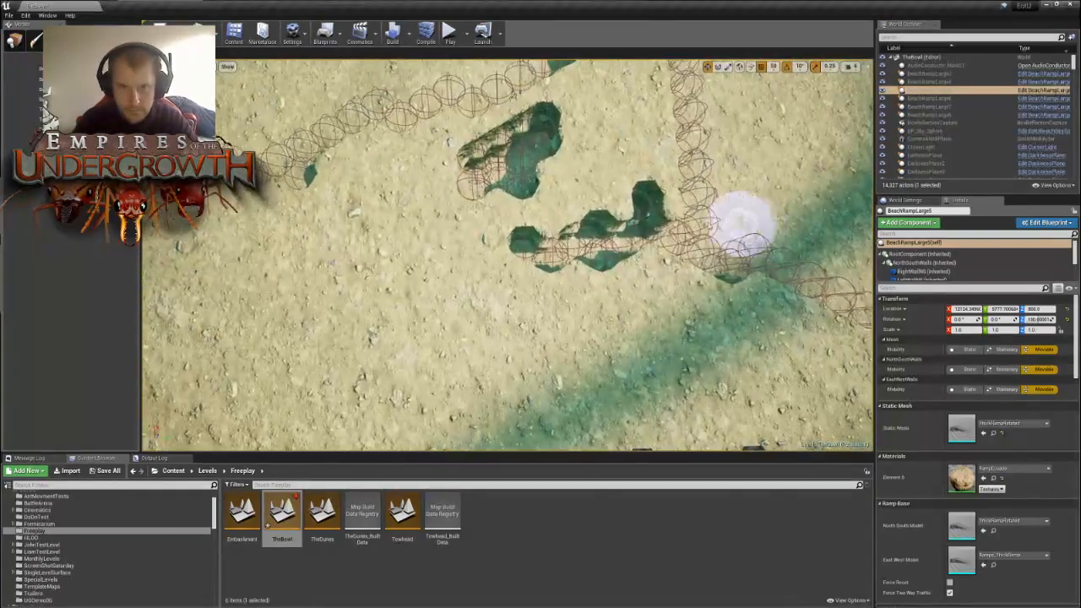
{"action": "left_click", "coordinate": [517, 172]}
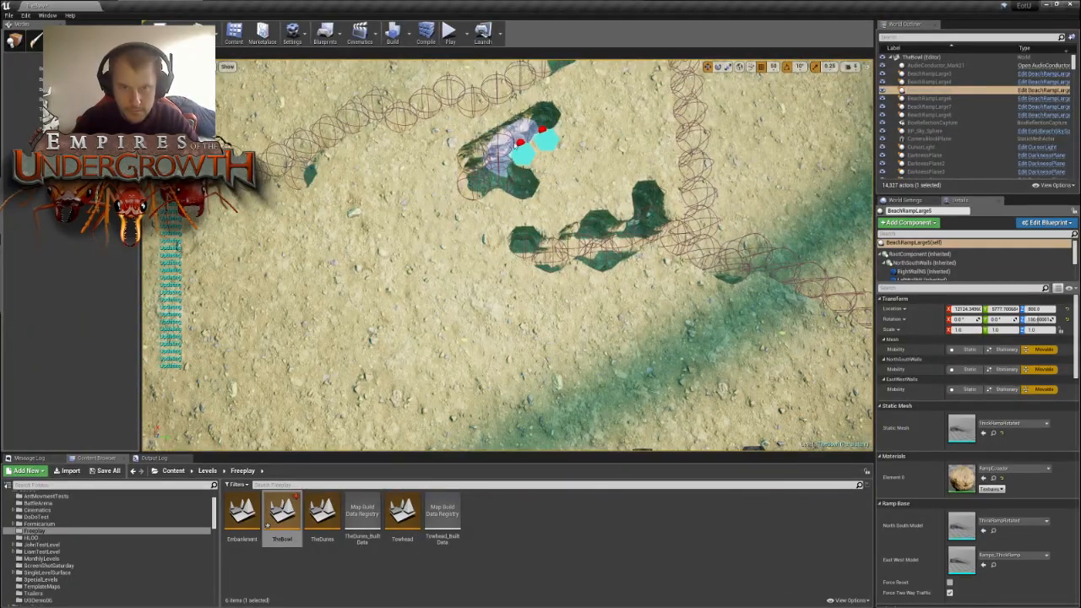
{"action": "mouse_move", "coordinate": [517, 145]}
{"action": "left_mouse_down"}
{"action": "mouse_move", "coordinate": [481, 174]}
{"action": "mouse_move", "coordinate": [521, 194]}
{"action": "left_mouse_up"}
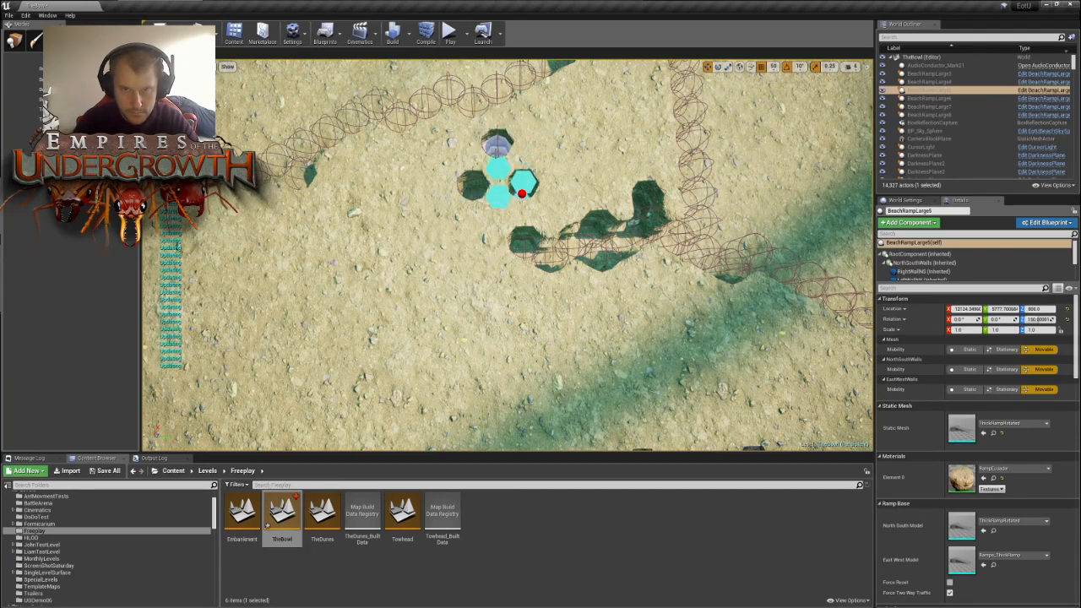
{"action": "mouse_move", "coordinate": [527, 248]}
{"action": "left_mouse_down"}
{"action": "mouse_move", "coordinate": [596, 249]}
{"action": "mouse_move", "coordinate": [571, 255]}
{"action": "mouse_move", "coordinate": [654, 221]}
{"action": "left_mouse_up"}
{"action": "key", "text": "d"}
{"action": "mouse_move", "coordinate": [704, 253]}
{"action": "right_mouse_down"}
{"action": "mouse_move", "coordinate": [667, 262]}
{"action": "mouse_move", "coordinate": [711, 229]}
{"action": "mouse_move", "coordinate": [704, 276]}
{"action": "right_mouse_up"}
{"action": "mouse_move", "coordinate": [412, 302]}
{"action": "right_mouse_down"}
{"action": "mouse_move", "coordinate": [402, 301]}
{"action": "mouse_move", "coordinate": [489, 296]}
{"action": "mouse_move", "coordinate": [467, 289]}
{"action": "mouse_move", "coordinate": [508, 260]}
{"action": "right_mouse_up"}
{"action": "key", "text": "s"}
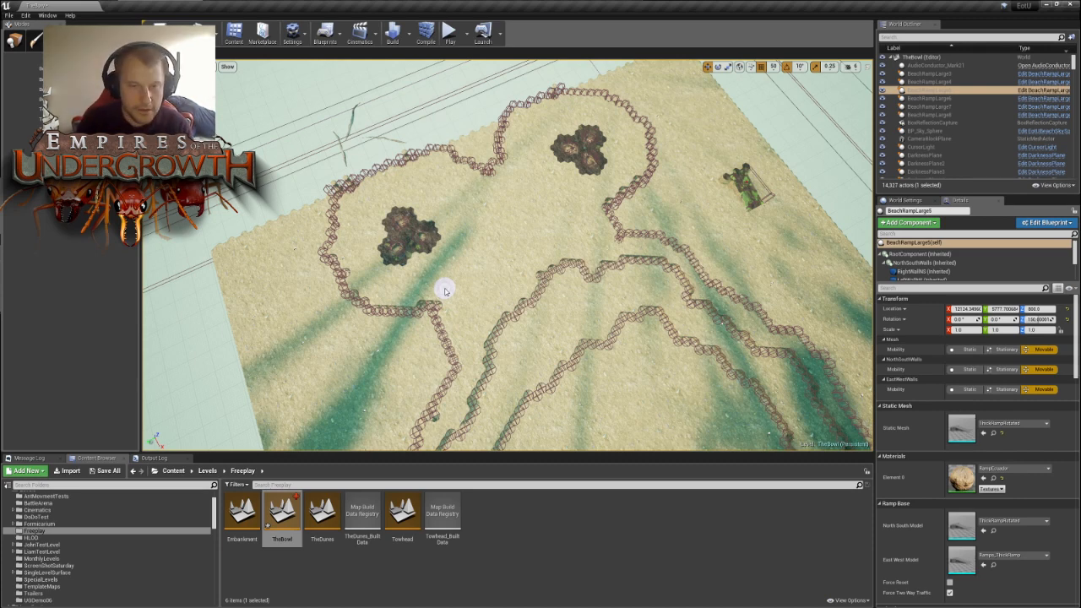
- Examine the whole bowl layout, comparing the nest enclosures, terrace walls and passages on both sides
{"action": "right_click_drag", "start_coordinate": [404, 243], "coordinate": [534, 260]}
{"action": "right_click_drag", "start_coordinate": [469, 307], "coordinate": [472, 309]}
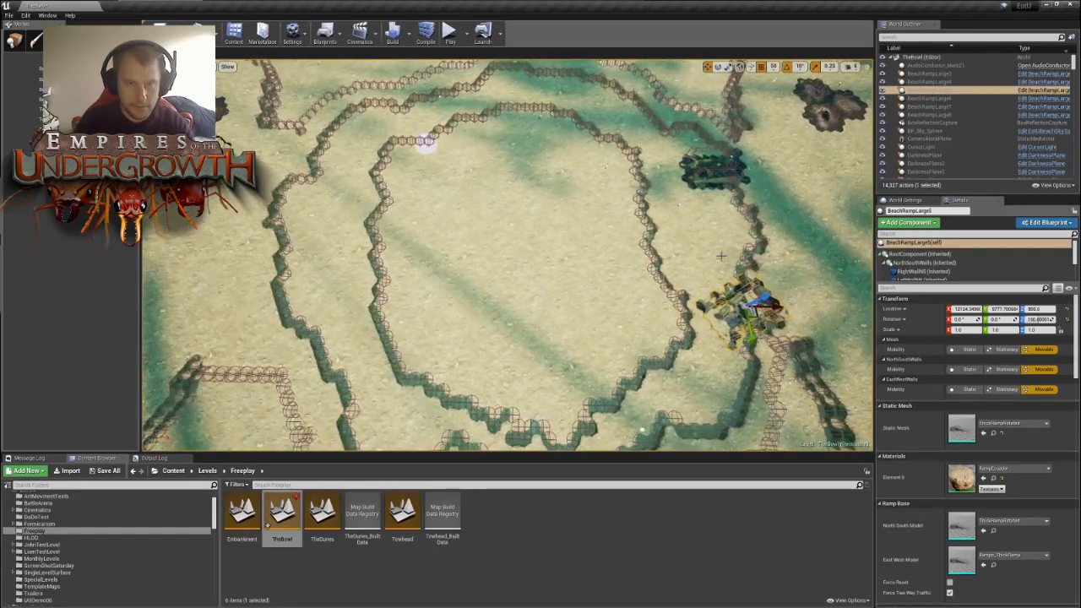
{"action": "mouse_move", "coordinate": [498, 203]}
{"action": "right_mouse_down"}
{"action": "mouse_move", "coordinate": [475, 209]}
{"action": "mouse_move", "coordinate": [556, 213]}
{"action": "mouse_move", "coordinate": [571, 177]}
{"action": "mouse_move", "coordinate": [414, 160]}
{"action": "mouse_move", "coordinate": [493, 216]}
{"action": "right_mouse_up"}
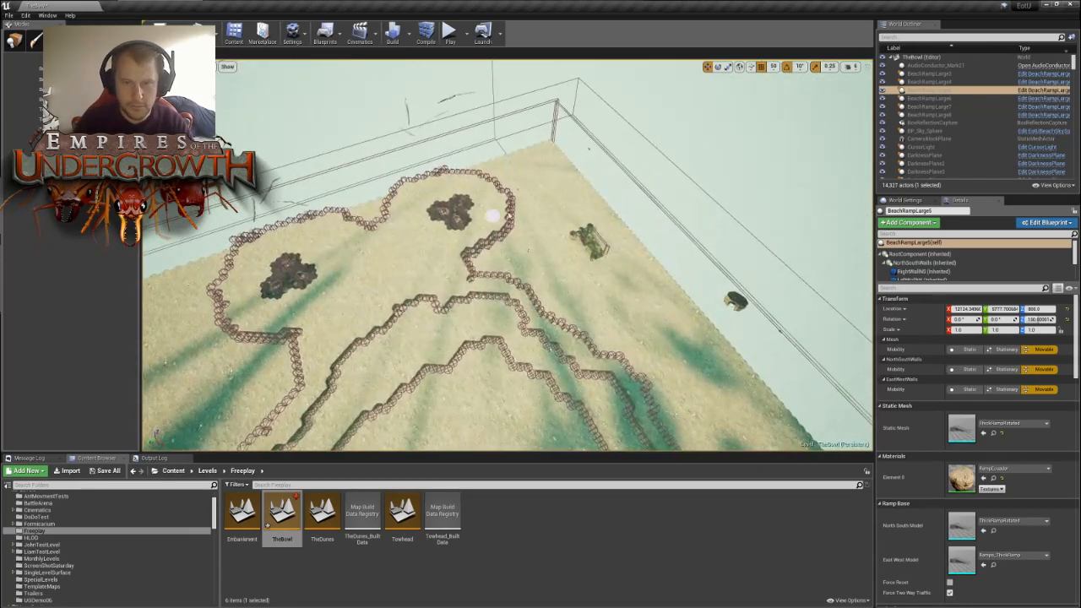
{"action": "right_click_drag", "start_coordinate": [618, 266], "coordinate": [729, 302]}
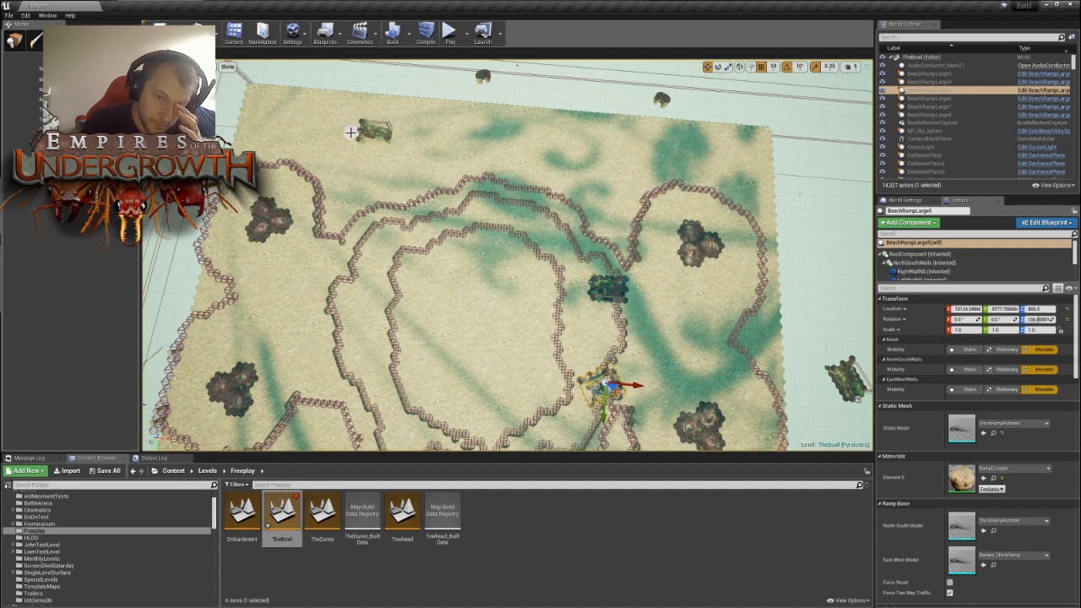
{"action": "right_click_drag", "start_coordinate": [543, 149], "coordinate": [452, 138]}
{"action": "key", "text": "s"}
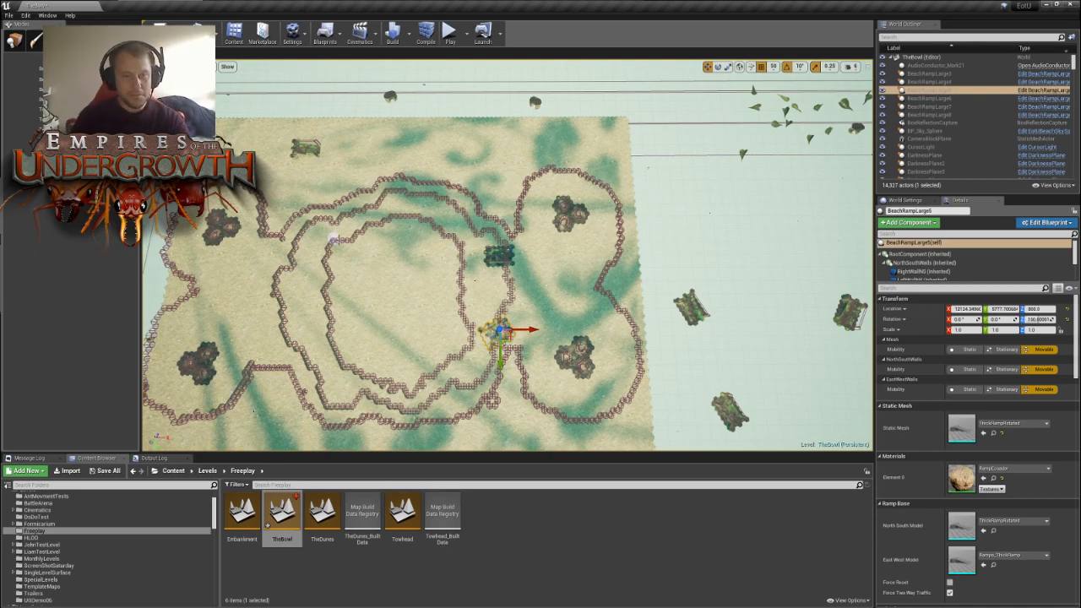
{"action": "right_click_drag", "start_coordinate": [334, 239], "coordinate": [320, 221]}
{"action": "key", "text": "w"}
{"action": "key", "text": "w"}
{"action": "key", "text": "s"}
{"action": "right_click_drag", "start_coordinate": [532, 366], "coordinate": [533, 399]}
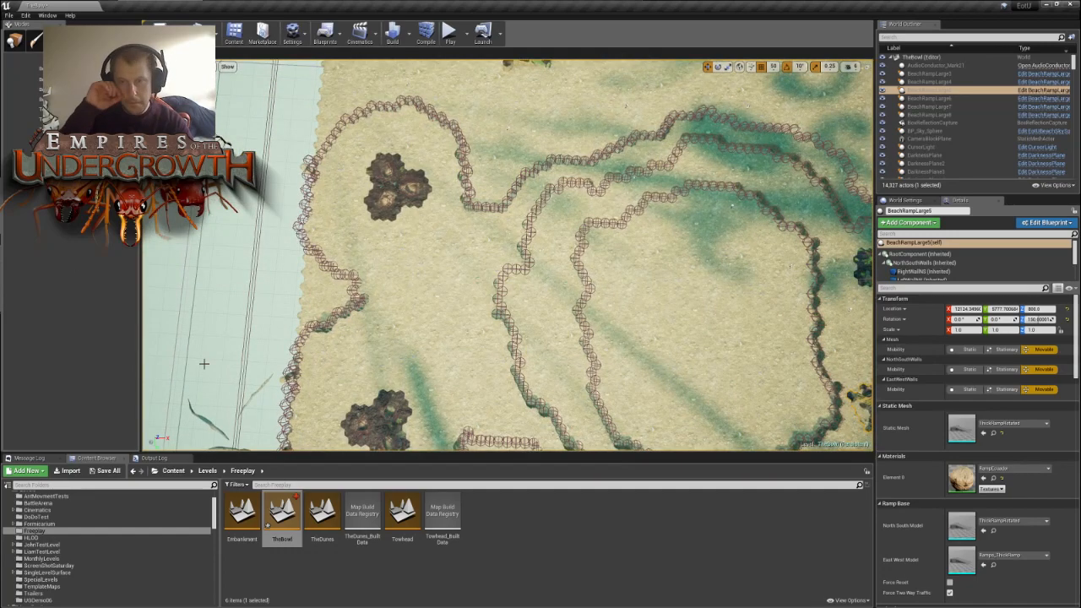
{"action": "key", "text": "s"}
{"action": "right_click_drag", "start_coordinate": [410, 283], "coordinate": [507, 278]}
{"action": "key", "text": "w"}
- Reshape the wall tiles at the point where the two ramp-side nest enclosures meet near the map edge
{"action": "mouse_move", "coordinate": [529, 229]}
{"action": "left_mouse_down"}
{"action": "mouse_move", "coordinate": [548, 257]}
{"action": "mouse_move", "coordinate": [543, 217]}
{"action": "mouse_move", "coordinate": [579, 243]}
{"action": "mouse_move", "coordinate": [515, 298]}
{"action": "mouse_move", "coordinate": [535, 285]}
{"action": "mouse_move", "coordinate": [525, 287]}
{"action": "mouse_move", "coordinate": [504, 248]}
{"action": "mouse_move", "coordinate": [524, 263]}
{"action": "mouse_move", "coordinate": [501, 216]}
{"action": "mouse_move", "coordinate": [516, 240]}
{"action": "mouse_move", "coordinate": [511, 221]}
{"action": "left_mouse_up"}
{"action": "right_click_drag", "start_coordinate": [511, 220], "coordinate": [518, 258]}
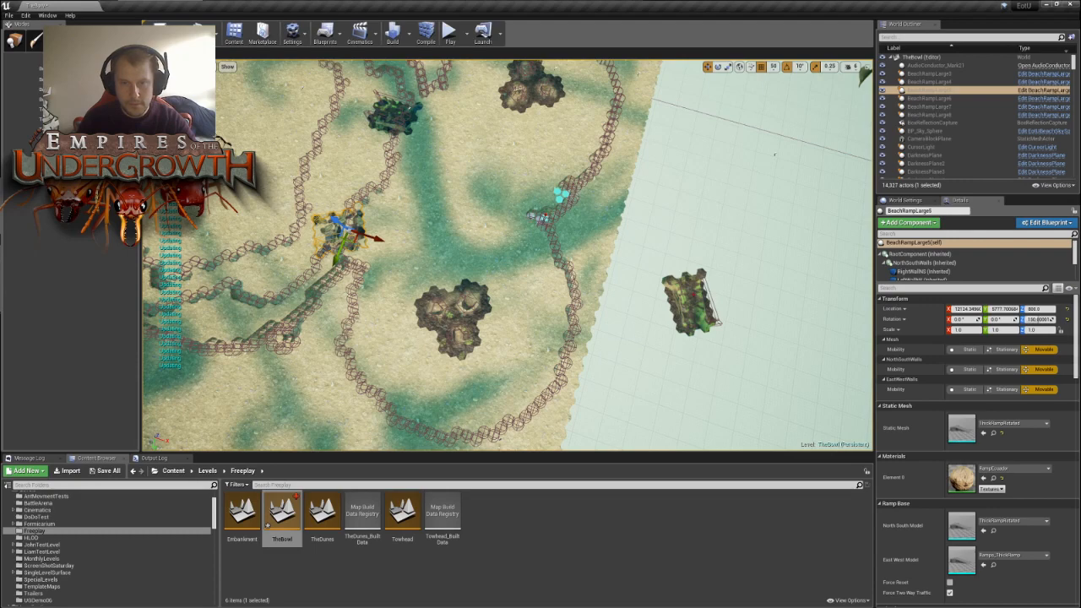
{"action": "right_click_drag", "start_coordinate": [567, 231], "coordinate": [568, 232]}
{"action": "left_click", "coordinate": [562, 227]}
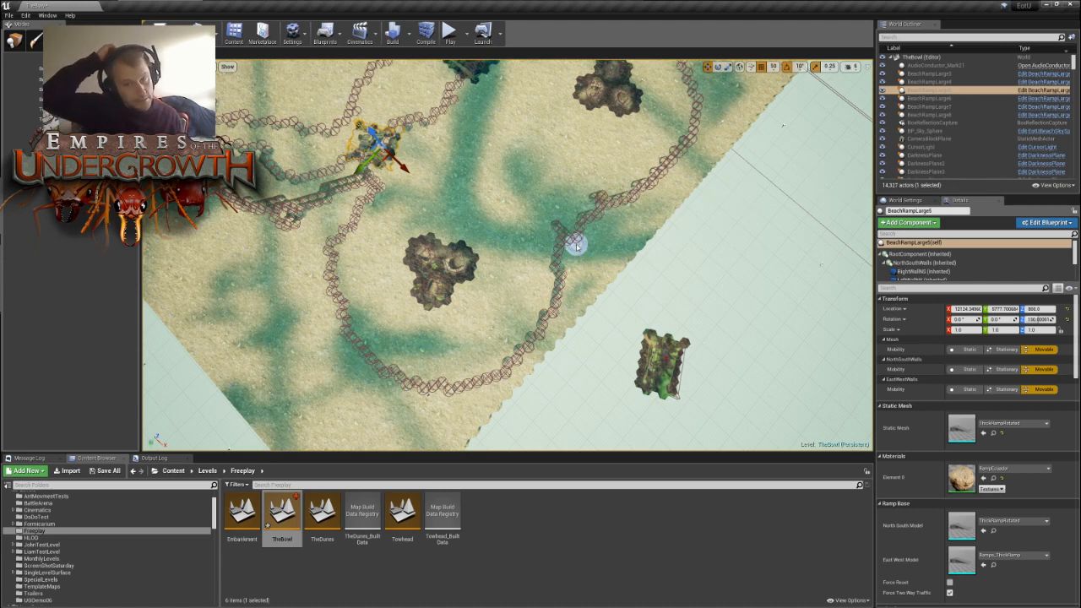
{"action": "mouse_move", "coordinate": [422, 164]}
{"action": "right_mouse_down"}
{"action": "mouse_move", "coordinate": [727, 160]}
{"action": "mouse_move", "coordinate": [440, 164]}
{"action": "right_mouse_up"}
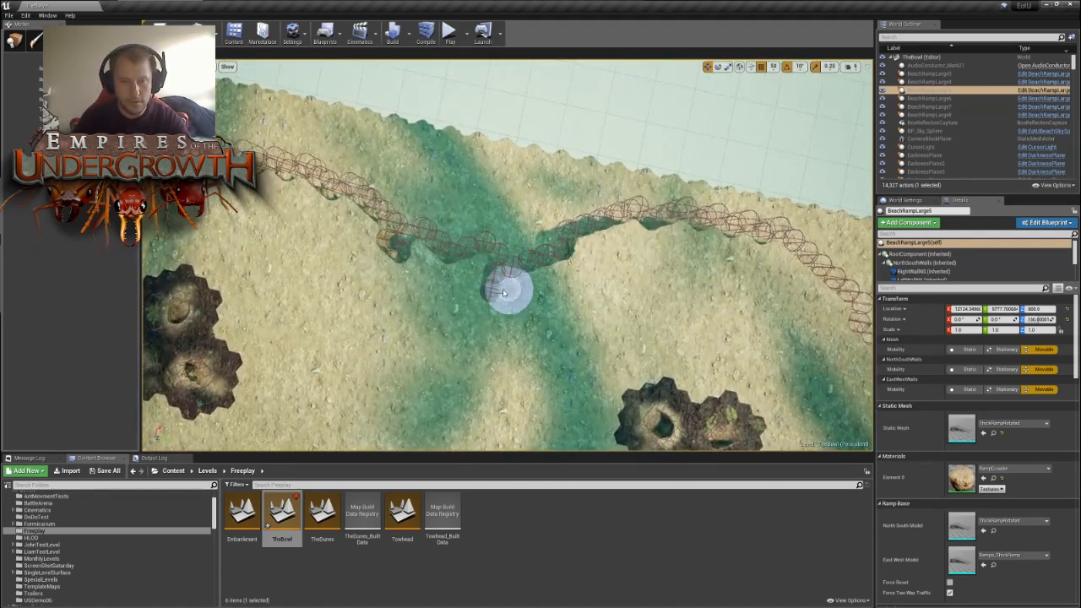
{"action": "right_click_drag", "start_coordinate": [492, 290], "coordinate": [603, 288]}
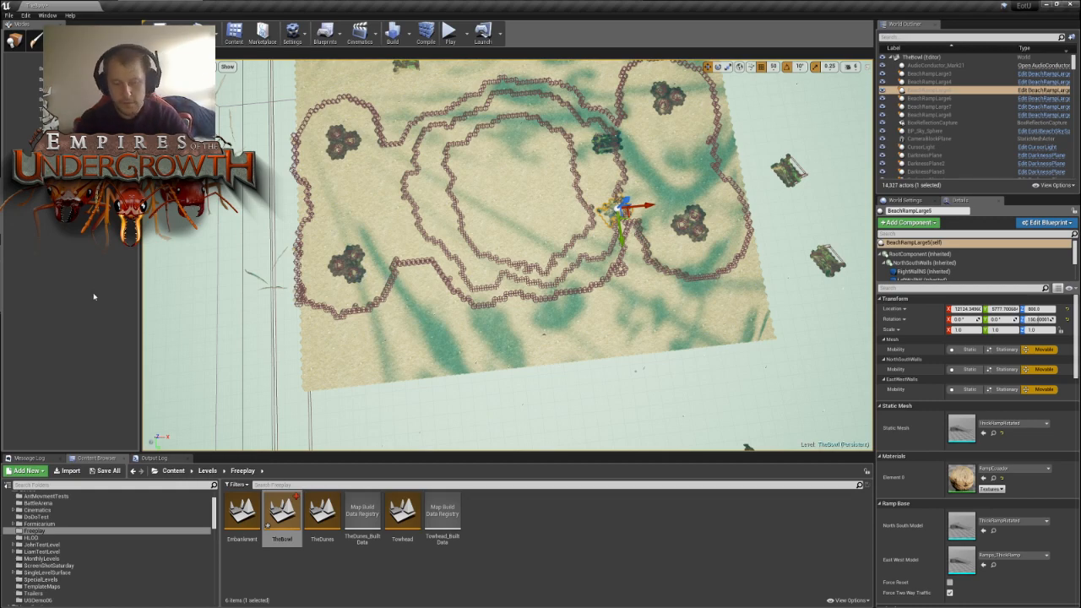
- Return from tile editing to object placement
{"action": "mouse_move", "coordinate": [431, 284]}
{"action": "right_mouse_down"}
{"action": "mouse_move", "coordinate": [390, 287]}
{"action": "mouse_move", "coordinate": [428, 299]}
{"action": "right_mouse_up"}
{"action": "right_click_drag", "start_coordinate": [506, 254], "coordinate": [743, 279]}
{"action": "key", "text": "w"}
{"action": "key", "text": "w"}
{"action": "key", "text": "w"}
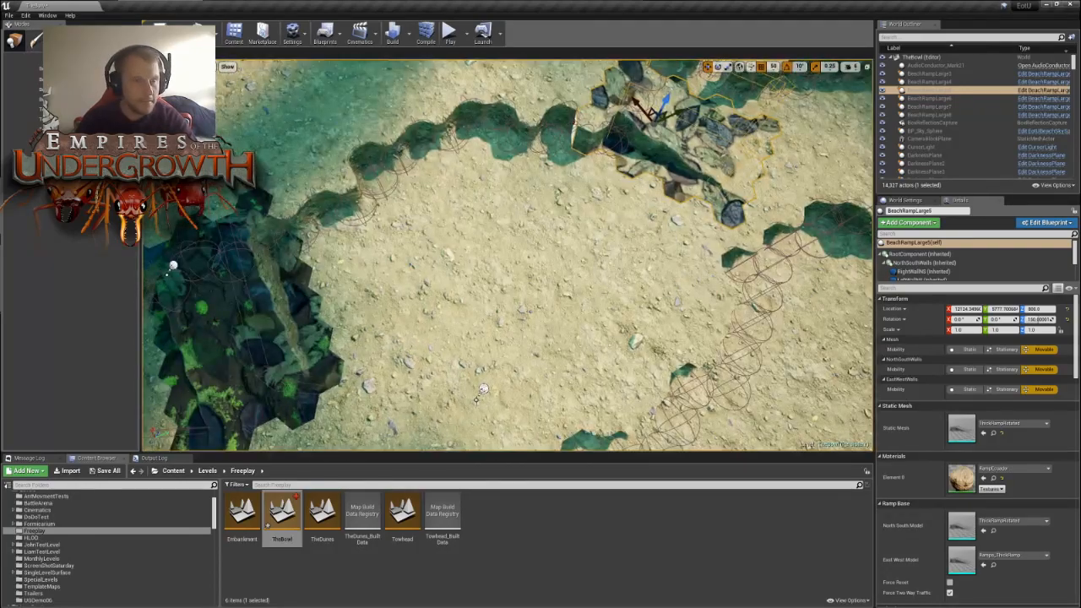
{"action": "left_click", "coordinate": [15, 40]}
- Move a spare large beach ramp from outside the map to the terrace wall on the bowl's opposite side
{"action": "key", "text": "s"}
{"action": "right_click_drag", "start_coordinate": [507, 253], "coordinate": [372, 230]}
{"action": "key", "text": "s"}
{"action": "key", "text": "d"}
{"action": "key", "text": "w"}
{"action": "right_click_drag", "start_coordinate": [591, 278], "coordinate": [600, 304]}
{"action": "left_click", "coordinate": [594, 291]}
{"action": "key", "text": "s"}
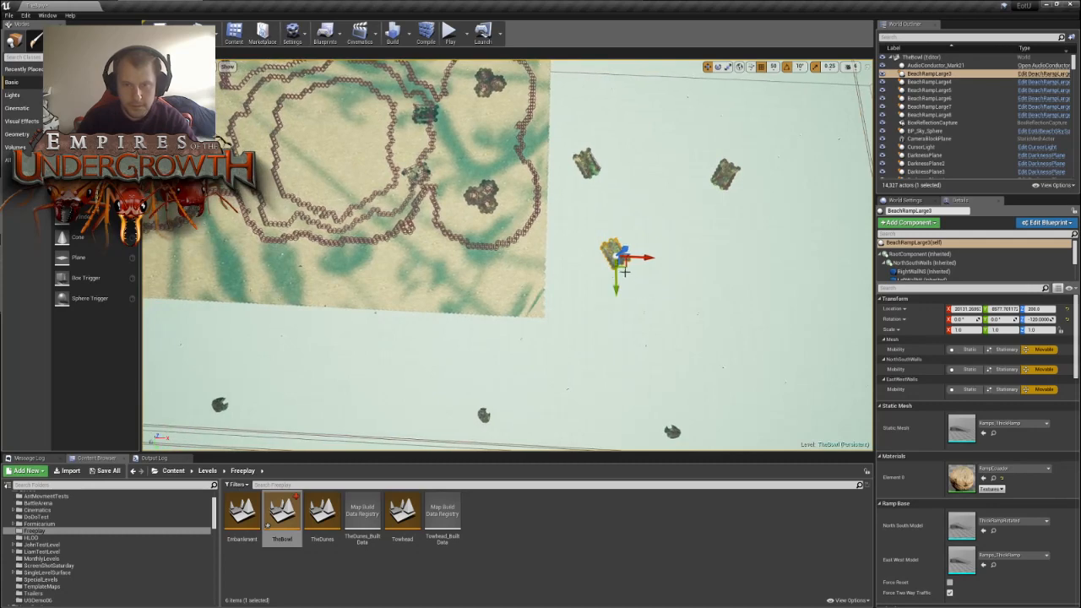
{"action": "left_click_drag", "start_coordinate": [623, 266], "coordinate": [190, 199]}
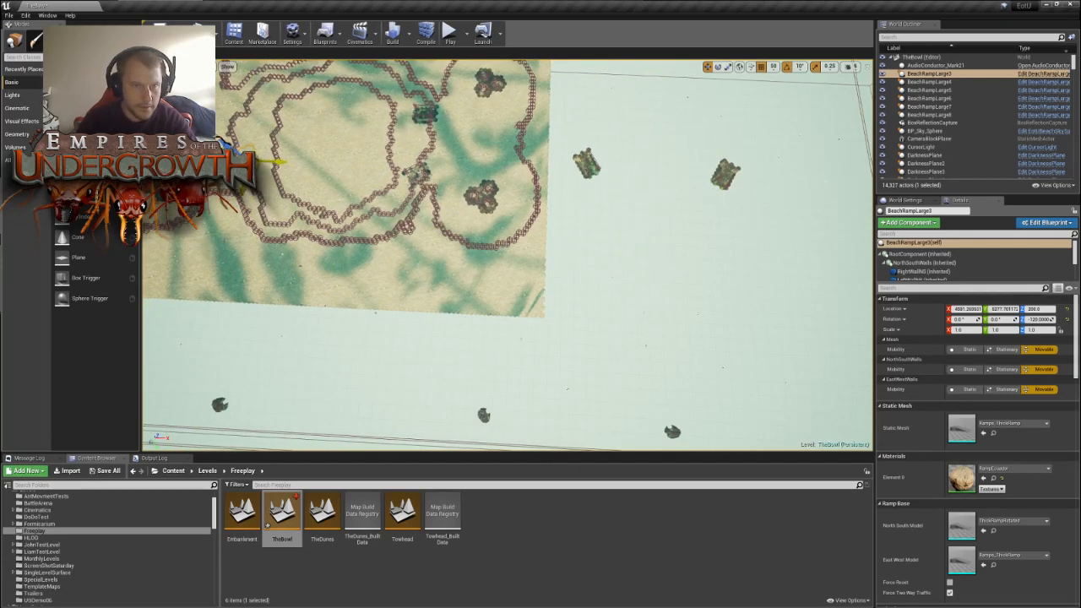
{"action": "left_click_drag", "start_coordinate": [240, 173], "coordinate": [248, 162]}
{"action": "key", "text": "w"}
{"action": "right_click_drag", "start_coordinate": [508, 255], "coordinate": [532, 237]}
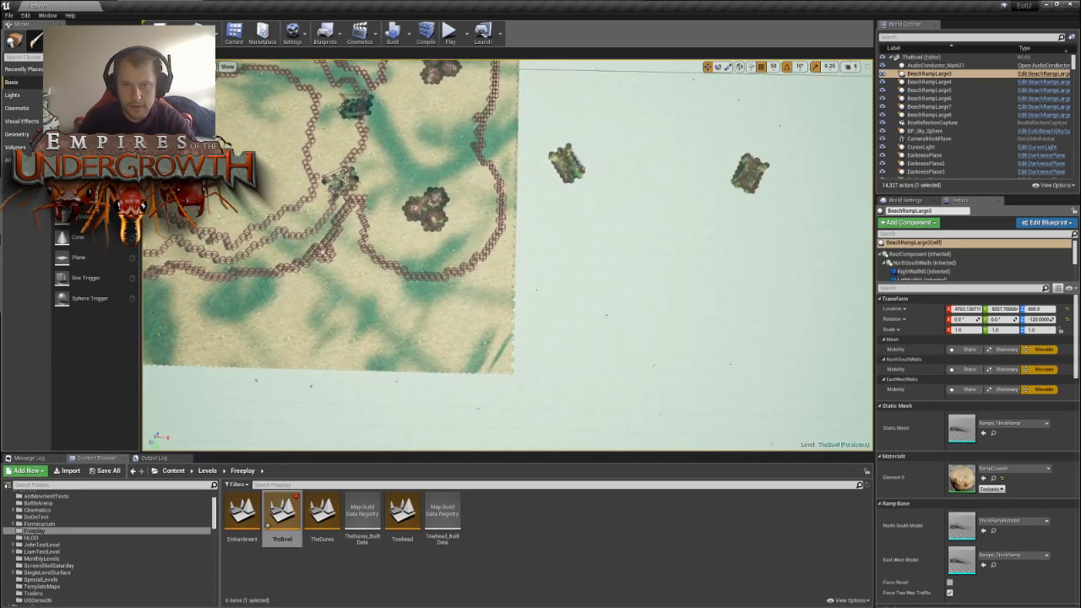
- Move another spare large beach ramp from outside the map to the terrace near the first relocated ramp
{"action": "left_click", "coordinate": [572, 167]}
{"action": "left_click_drag", "start_coordinate": [576, 173], "coordinate": [201, 126]}
{"action": "right_click_drag", "start_coordinate": [507, 256], "coordinate": [342, 221]}
{"action": "key", "text": "w"}
{"action": "key", "text": "w"}
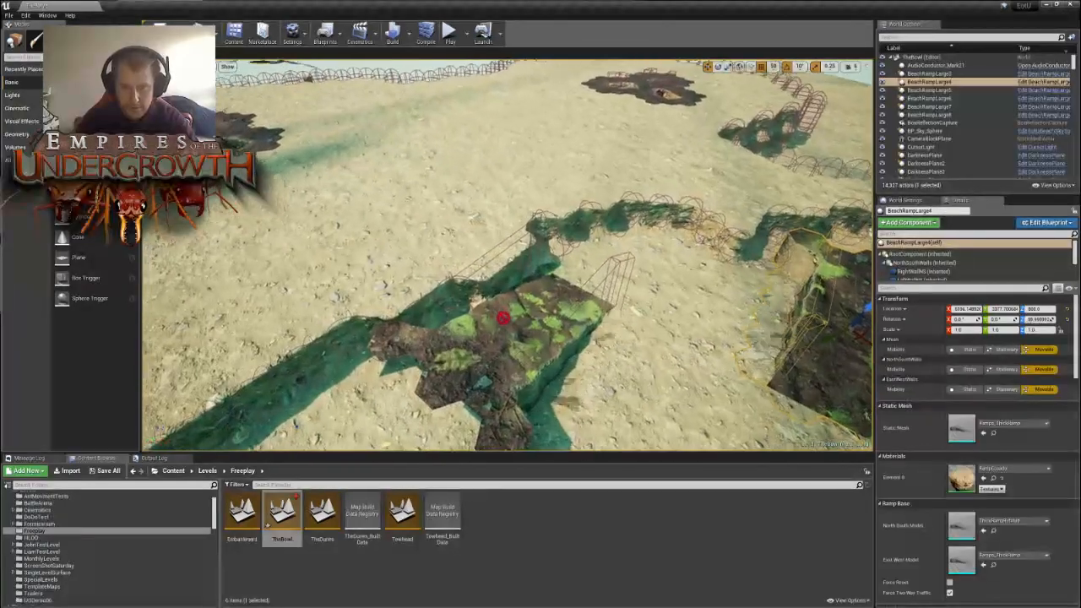
- Rotate the first relocated ramp, BeachRampLarge3, to -30° so that it crosses the slanted terrace wall
{"action": "right_click_drag", "start_coordinate": [504, 318], "coordinate": [501, 378]}
{"action": "left_click", "coordinate": [503, 317]}
{"action": "key", "text": "s"}
{"action": "key", "text": "w"}
{"action": "key", "text": "s"}
{"action": "key", "text": "e"}
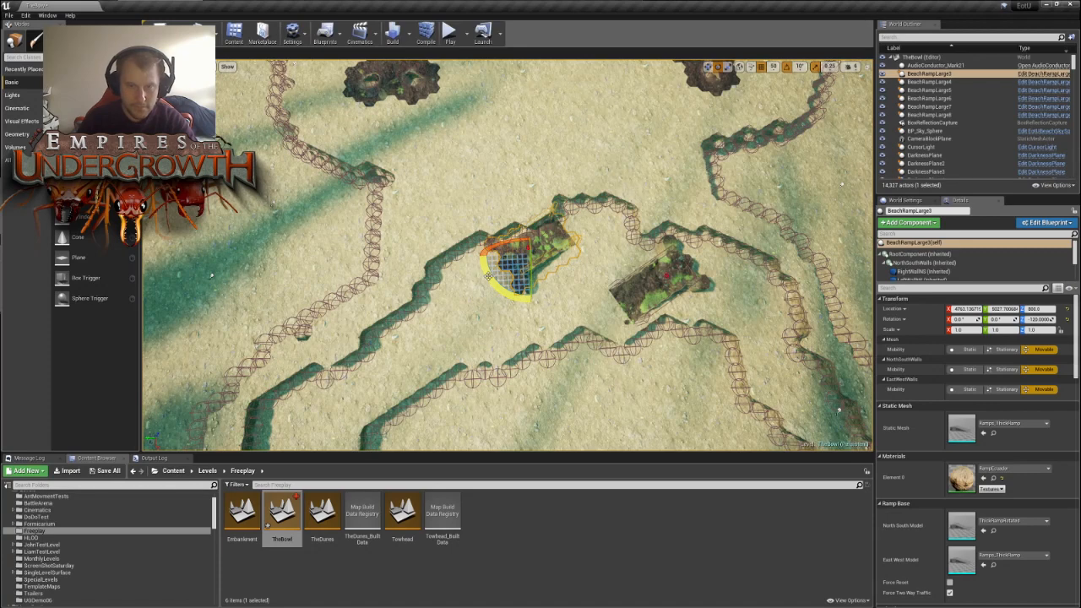
{"action": "left_click_drag", "start_coordinate": [488, 280], "coordinate": [473, 230]}
- Slide the rotated ramp along the slanted terrace wall, away from the other ramp, and seat it across the wall's edge
{"action": "key", "text": "w"}
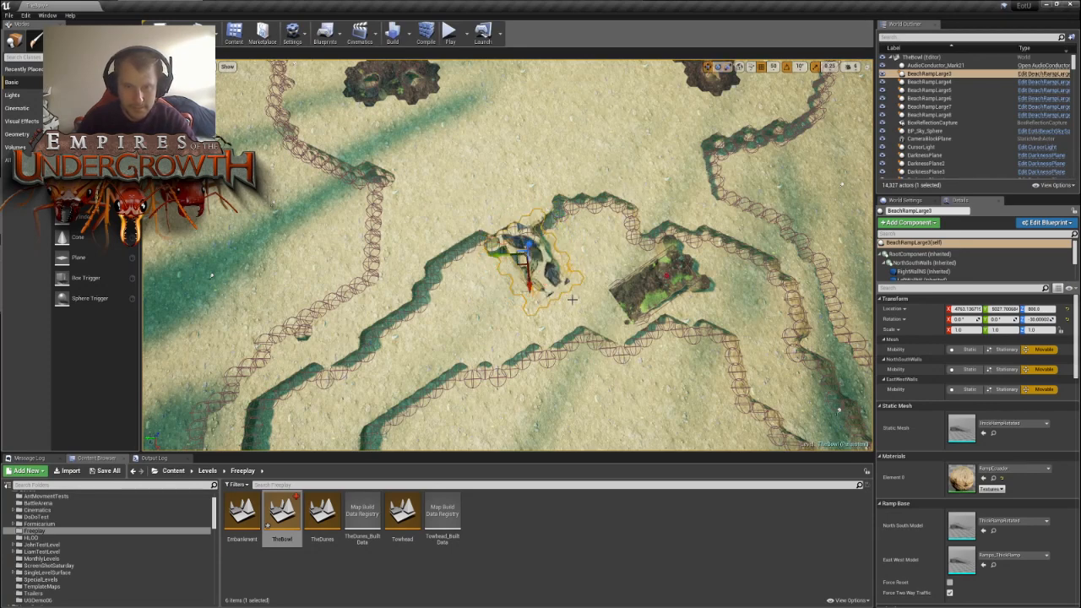
{"action": "left_click_drag", "start_coordinate": [522, 259], "coordinate": [454, 274]}
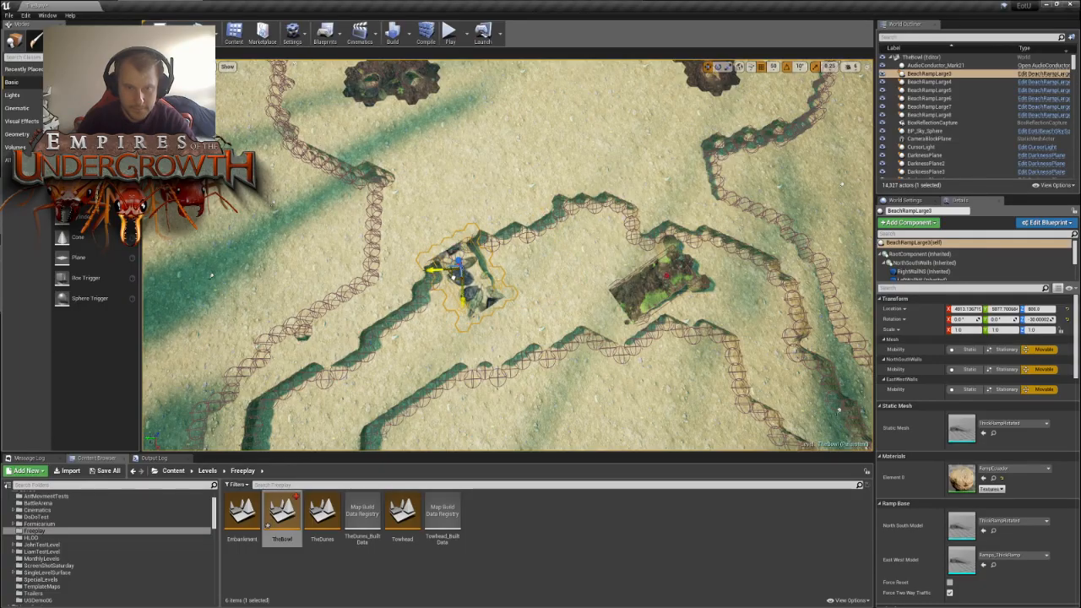
{"action": "key", "text": "w"}
{"action": "right_click_drag", "start_coordinate": [453, 277], "coordinate": [494, 290]}
{"action": "key", "text": "s"}
{"action": "key", "text": "w"}
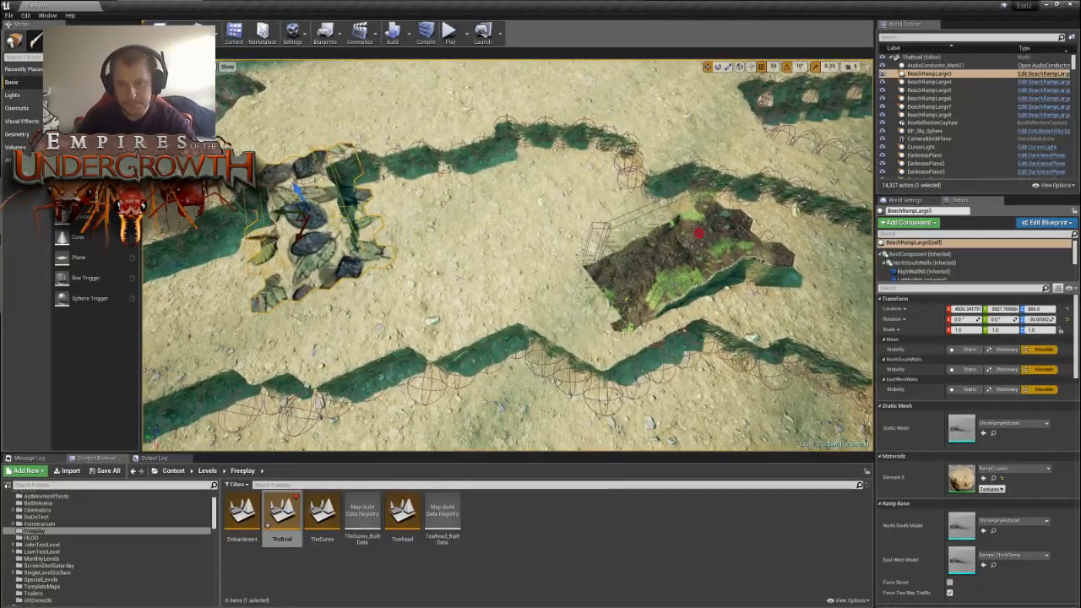
- Rotate the second relocated ramp, BeachRampLarge4, to 0° and move it across the edge of the nearby terrace wall
{"action": "left_click", "coordinate": [671, 272]}
{"action": "right_click_drag", "start_coordinate": [671, 272], "coordinate": [674, 264]}
{"action": "key", "text": "s"}
{"action": "mouse_move", "coordinate": [793, 249]}
{"action": "right_mouse_down"}
{"action": "mouse_move", "coordinate": [815, 258]}
{"action": "mouse_move", "coordinate": [807, 266]}
{"action": "mouse_move", "coordinate": [793, 249]}
{"action": "right_mouse_up"}
{"action": "key", "text": "w"}
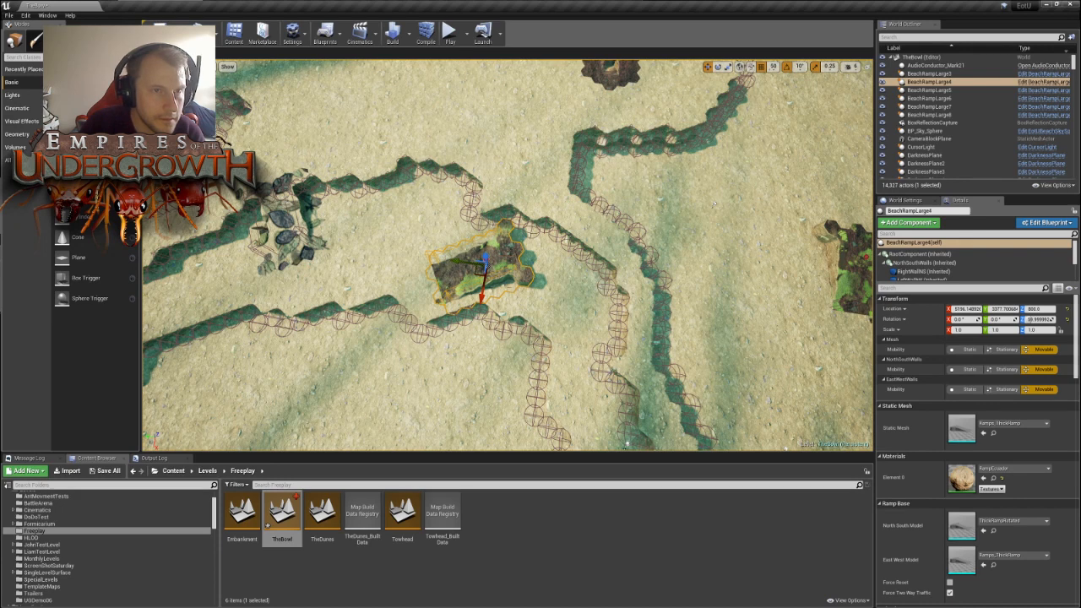
{"action": "left_click", "coordinate": [117, 39]}
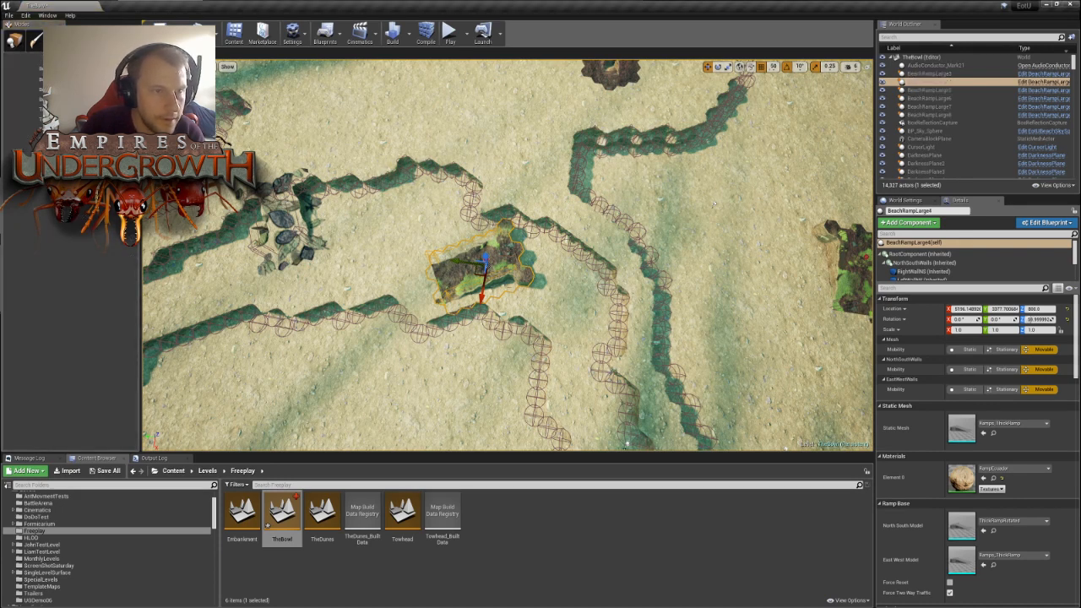
{"action": "mouse_move", "coordinate": [484, 199]}
{"action": "left_mouse_down"}
{"action": "mouse_move", "coordinate": [503, 201]}
{"action": "mouse_move", "coordinate": [509, 183]}
{"action": "mouse_move", "coordinate": [535, 198]}
{"action": "mouse_move", "coordinate": [552, 228]}
{"action": "mouse_move", "coordinate": [474, 195]}
{"action": "mouse_move", "coordinate": [489, 180]}
{"action": "mouse_move", "coordinate": [532, 234]}
{"action": "mouse_move", "coordinate": [504, 195]}
{"action": "mouse_move", "coordinate": [550, 186]}
{"action": "left_mouse_up"}
{"action": "mouse_move", "coordinate": [549, 187]}
{"action": "right_mouse_down"}
{"action": "mouse_move", "coordinate": [549, 109]}
{"action": "mouse_move", "coordinate": [547, 186]}
{"action": "right_mouse_up"}
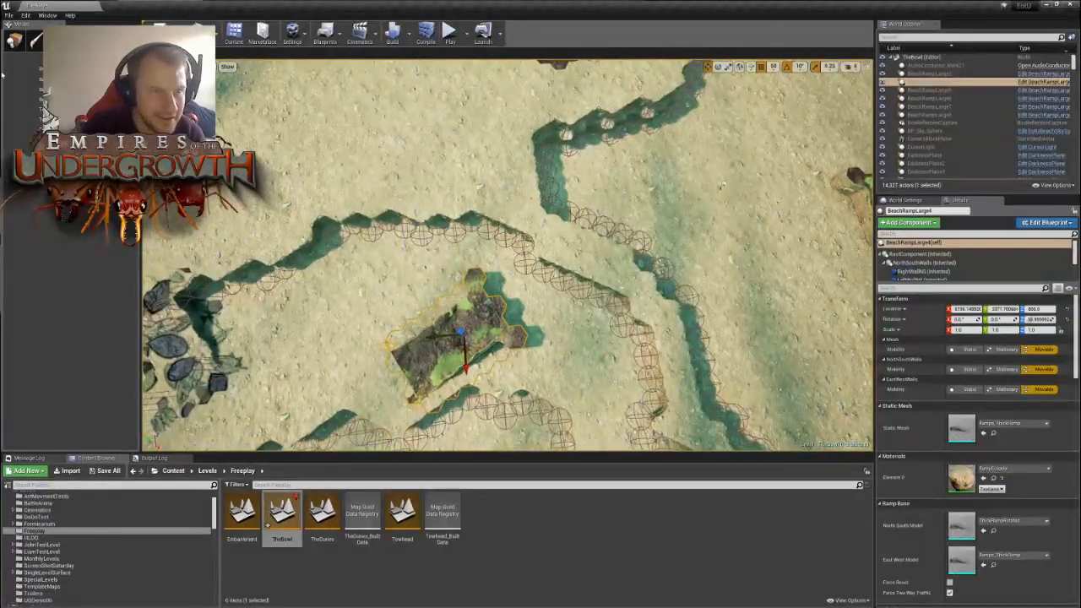
{"action": "left_click", "coordinate": [14, 39]}
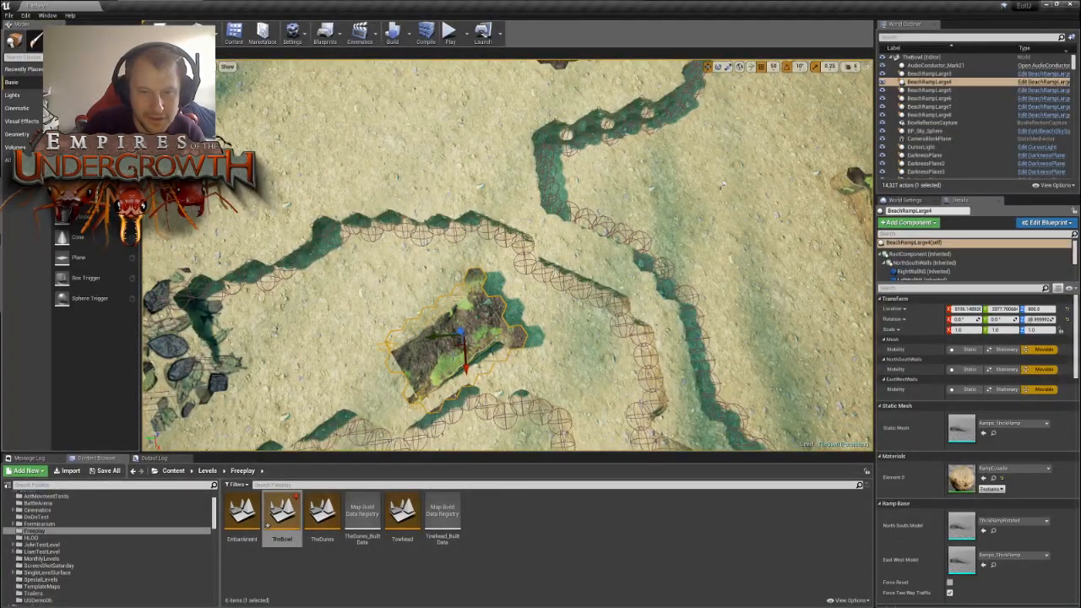
{"action": "left_click_drag", "start_coordinate": [463, 358], "coordinate": [504, 275]}
{"action": "key", "text": "e"}
{"action": "key", "text": "w"}
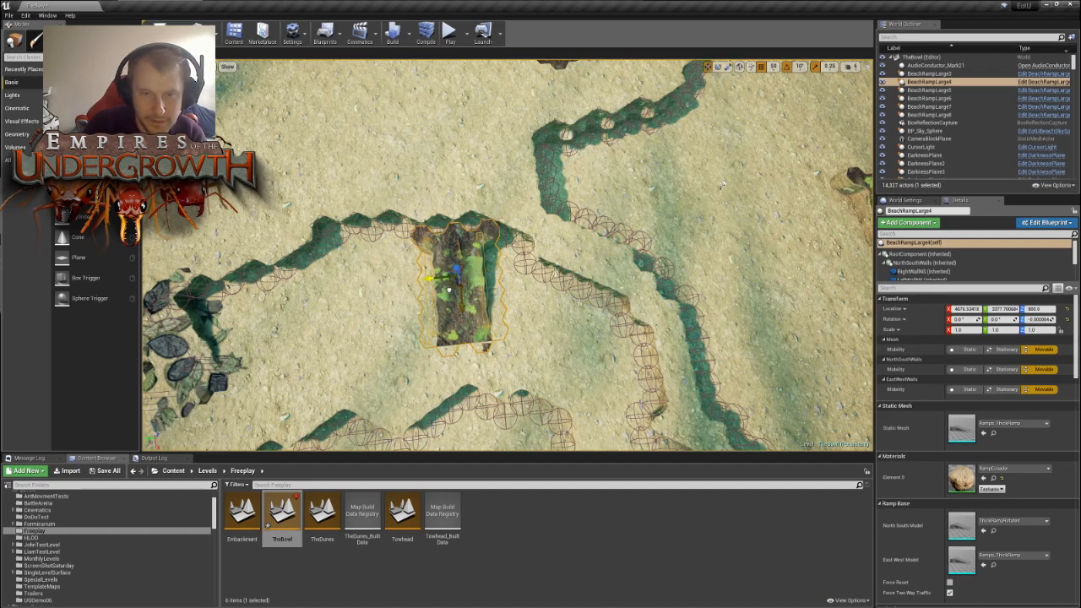
{"action": "mouse_move", "coordinate": [460, 279]}
{"action": "left_mouse_down"}
{"action": "mouse_move", "coordinate": [439, 277]}
{"action": "mouse_move", "coordinate": [450, 269]}
{"action": "left_mouse_up"}
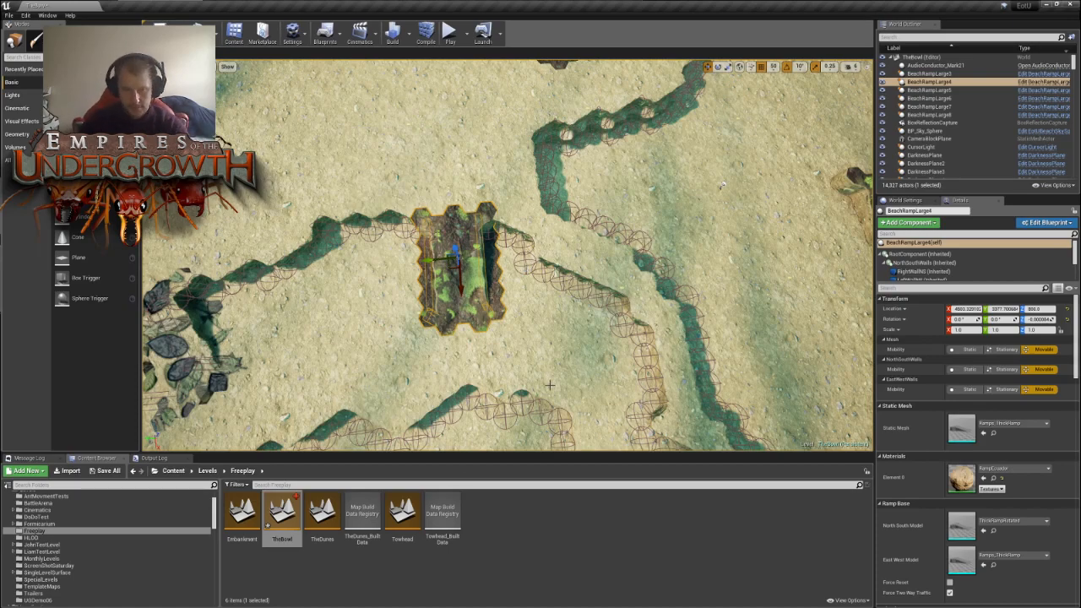
- Examine both relocated ramps up close and from above, comparing their placement with the ramps on the bowl's opposite side
{"action": "key", "text": "s"}
{"action": "key", "text": "a"}
{"action": "right_click_drag", "start_coordinate": [550, 386], "coordinate": [548, 385]}
{"action": "key", "text": "w"}
{"action": "key", "text": "s"}
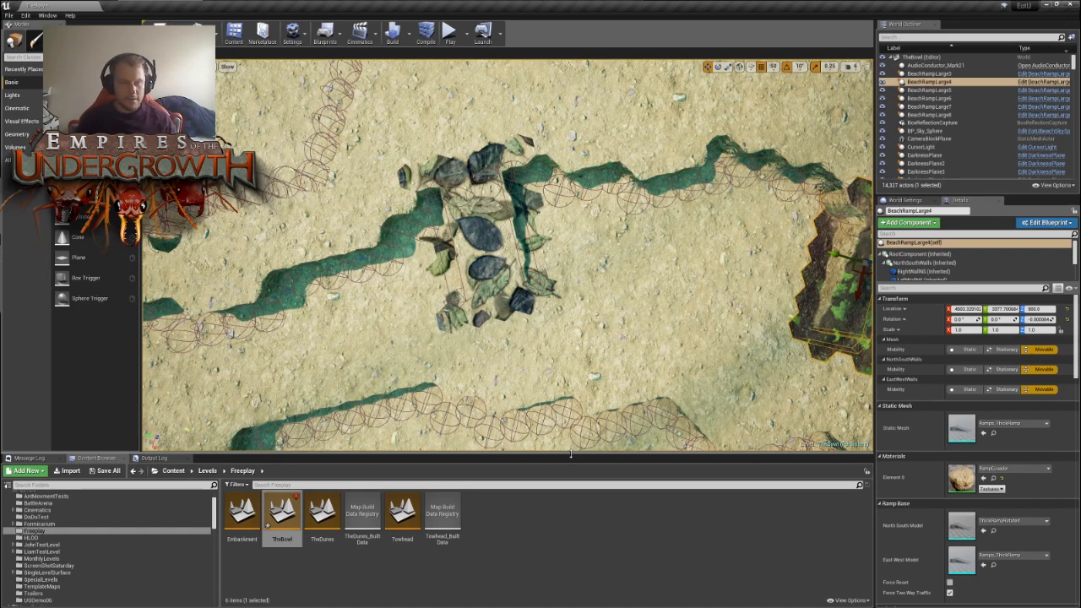
{"action": "right_click_drag", "start_coordinate": [760, 329], "coordinate": [836, 304]}
{"action": "right_click_drag", "start_coordinate": [507, 253], "coordinate": [526, 191]}
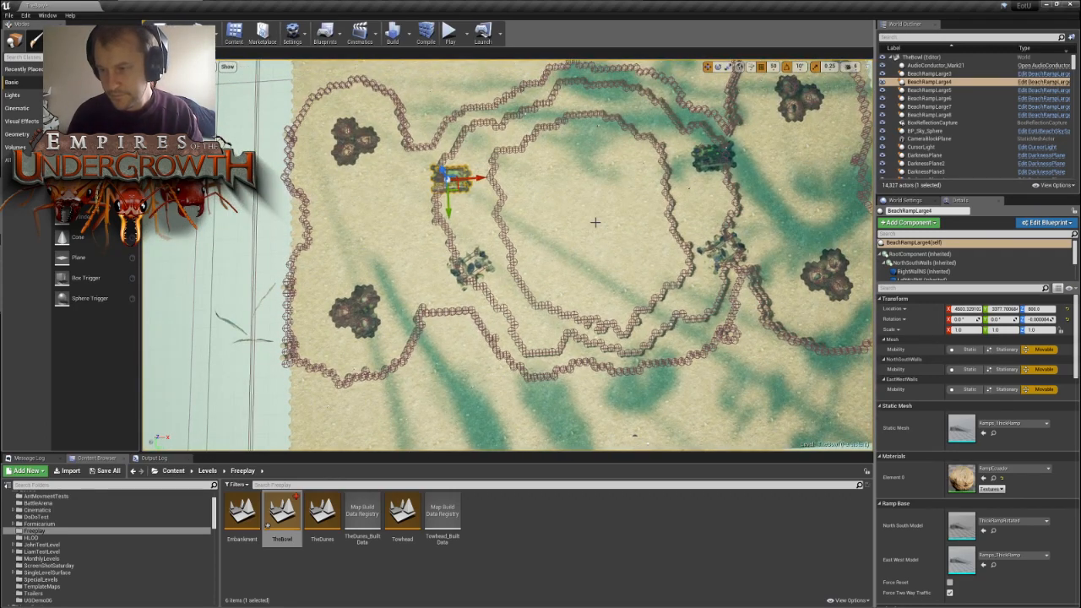
{"action": "right_click_drag", "start_coordinate": [596, 222], "coordinate": [617, 246]}
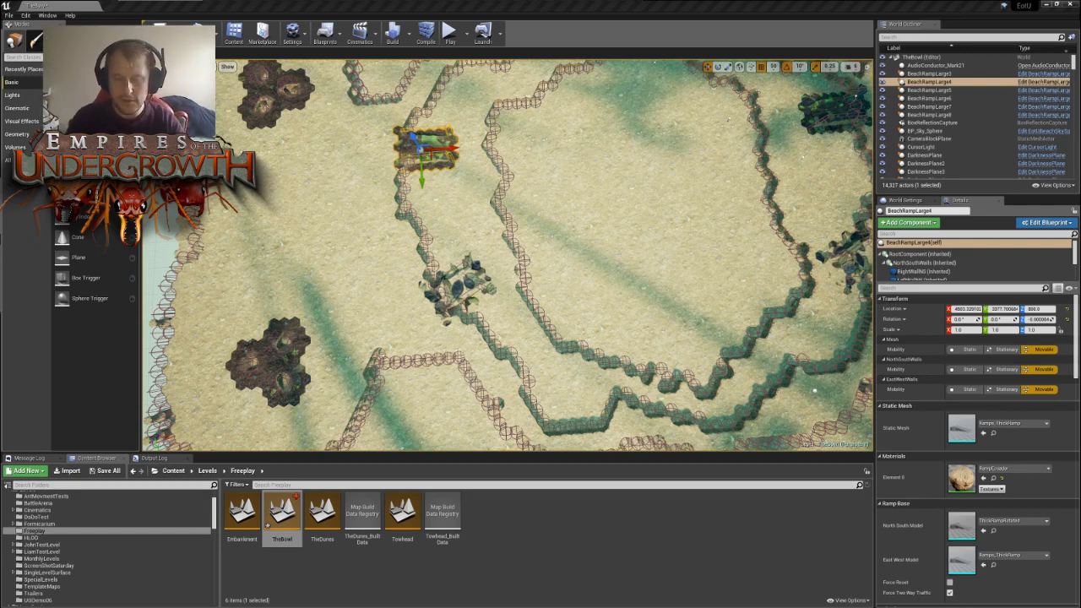
{"action": "right_click_drag", "start_coordinate": [507, 256], "coordinate": [743, 253]}
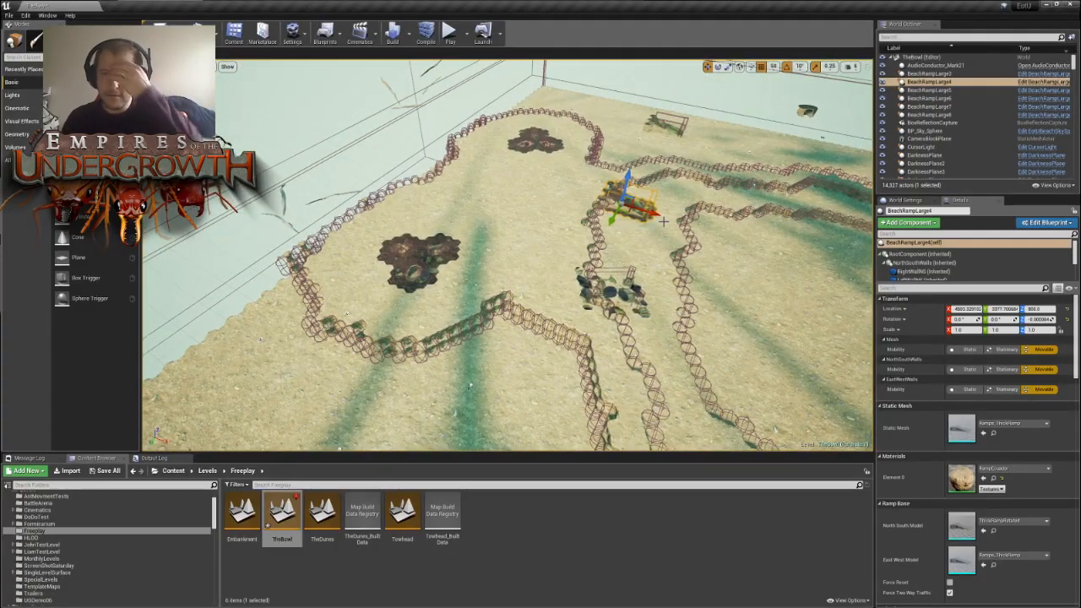
{"action": "right_click_drag", "start_coordinate": [664, 221], "coordinate": [748, 243]}
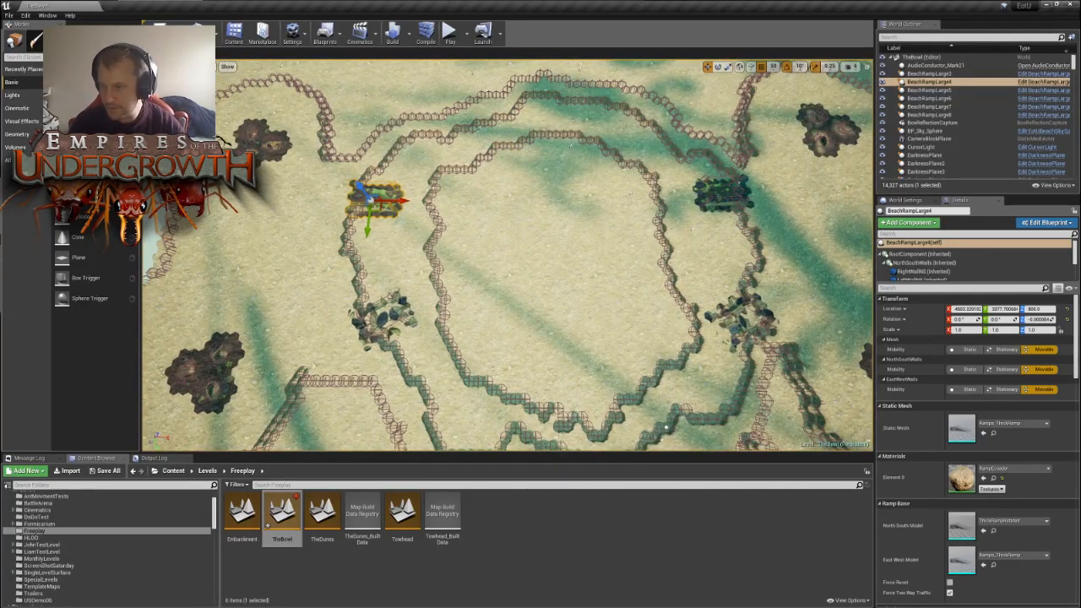
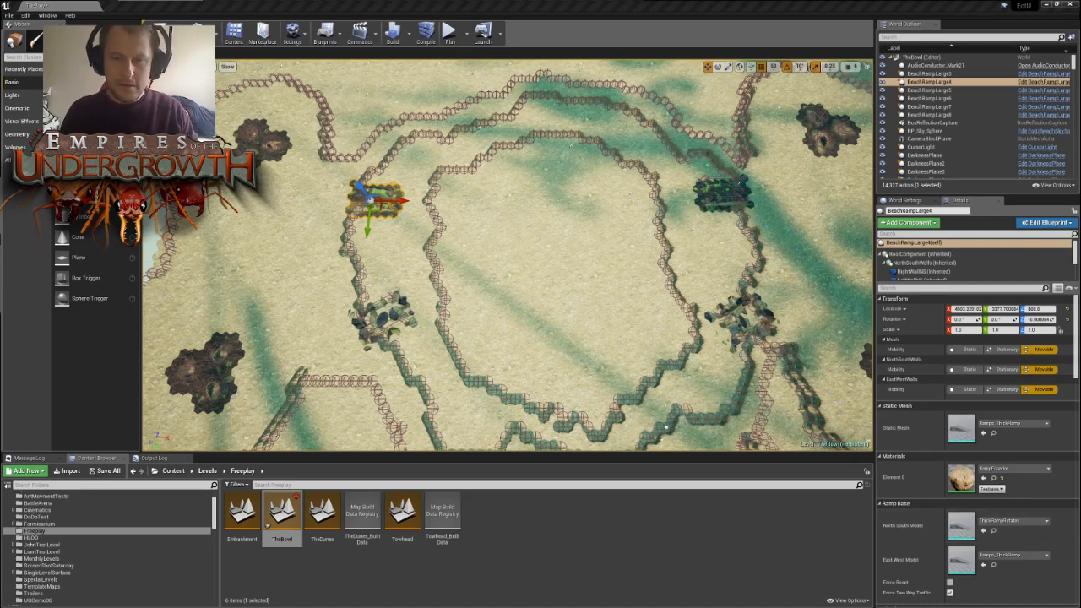
- Examine the bowl's terrace walls, nests and ramps from several angles to choose where another ramp should go
{"action": "right_click_drag", "start_coordinate": [507, 255], "coordinate": [530, 256]}
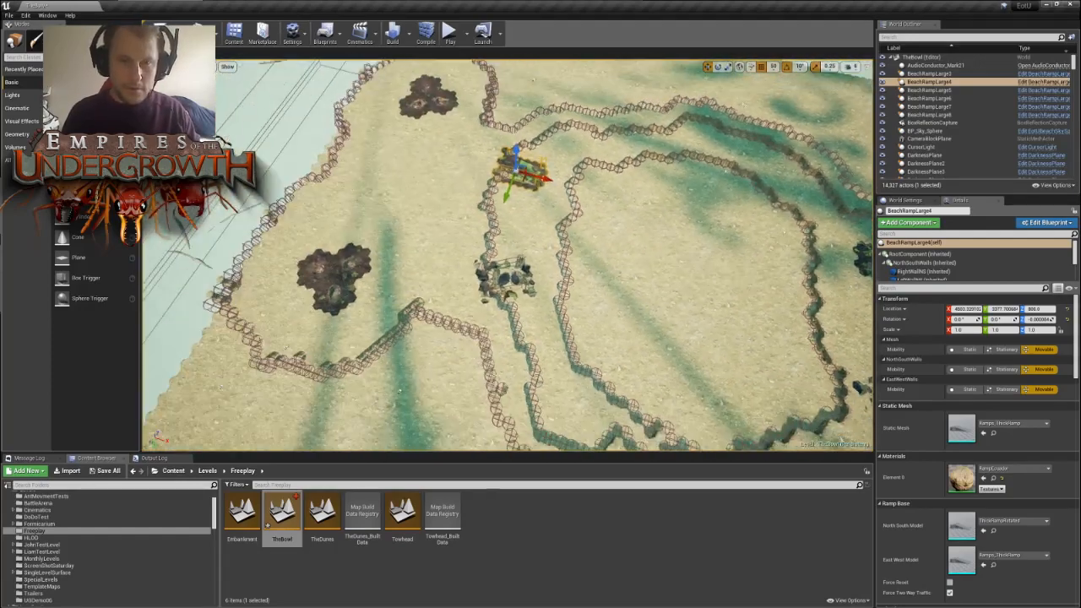
{"action": "right_click_drag", "start_coordinate": [856, 203], "coordinate": [855, 203]}
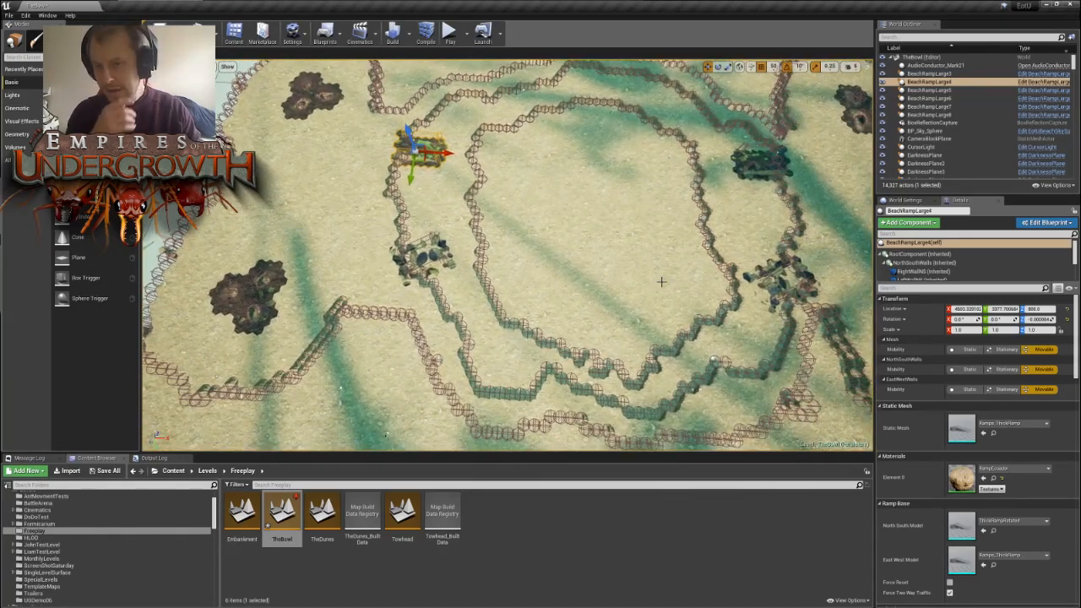
{"action": "right_click_drag", "start_coordinate": [856, 204], "coordinate": [845, 204]}
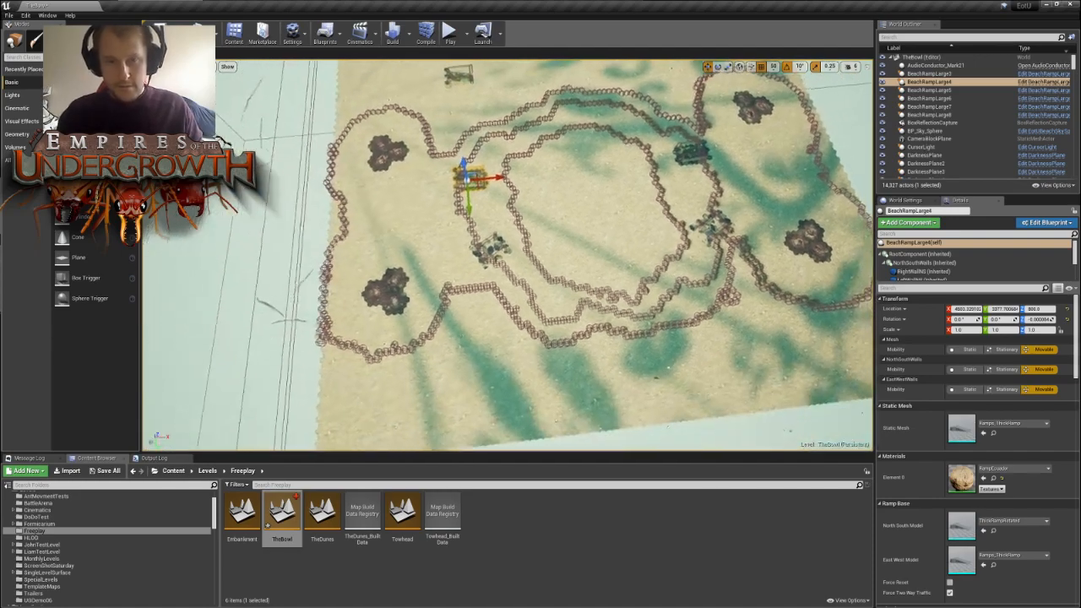
{"action": "key", "text": "w"}
{"action": "right_click_drag", "start_coordinate": [506, 253], "coordinate": [507, 224]}
{"action": "key", "text": "d"}
{"action": "key", "text": "w"}
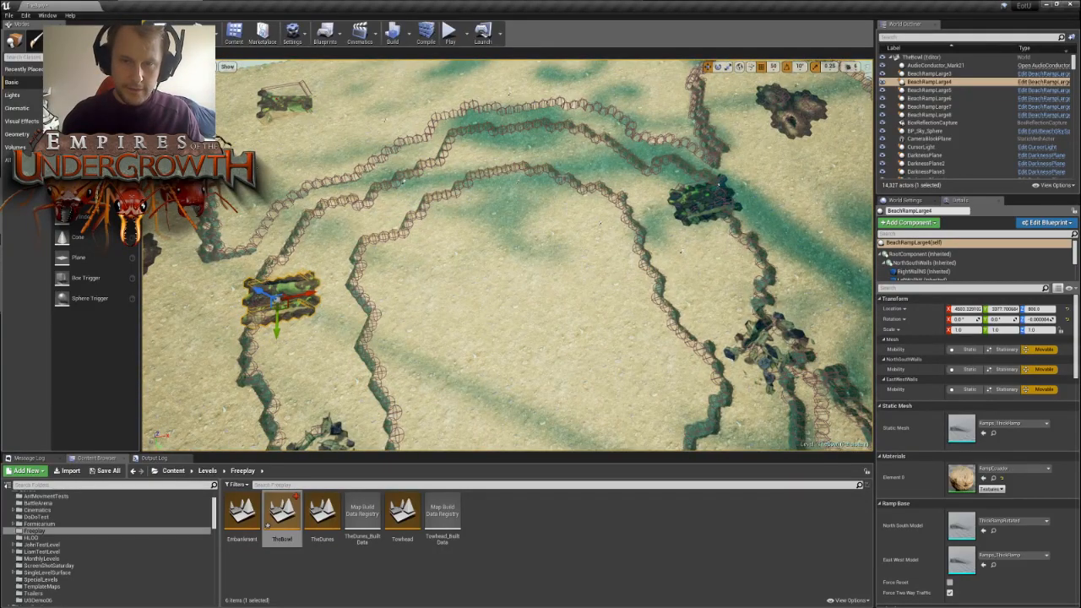
- Move the spare ramp BeachRampLarge6 from outside the play area into the inner bowl, near the inner terrace wall
{"action": "key", "text": "s"}
{"action": "right_click_drag", "start_coordinate": [592, 254], "coordinate": [300, 191]}
{"action": "key", "text": "w"}
{"action": "key", "text": "w"}
{"action": "right_click_drag", "start_coordinate": [583, 228], "coordinate": [642, 245]}
{"action": "key", "text": "w"}
{"action": "left_click", "coordinate": [557, 239]}
{"action": "right_click_drag", "start_coordinate": [558, 239], "coordinate": [498, 289]}
{"action": "key", "text": "s"}
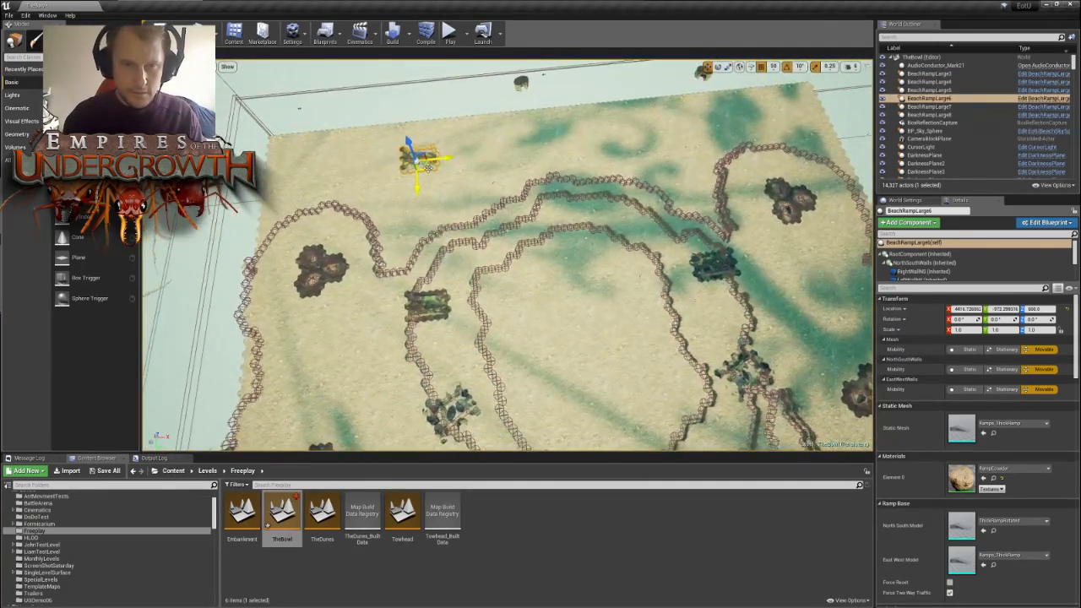
{"action": "left_click_drag", "start_coordinate": [418, 158], "coordinate": [545, 295]}
{"action": "right_click_drag", "start_coordinate": [546, 295], "coordinate": [549, 397]}
{"action": "key", "text": "d"}
{"action": "key", "text": "w"}
{"action": "key", "text": "w"}
{"action": "key", "text": "s"}
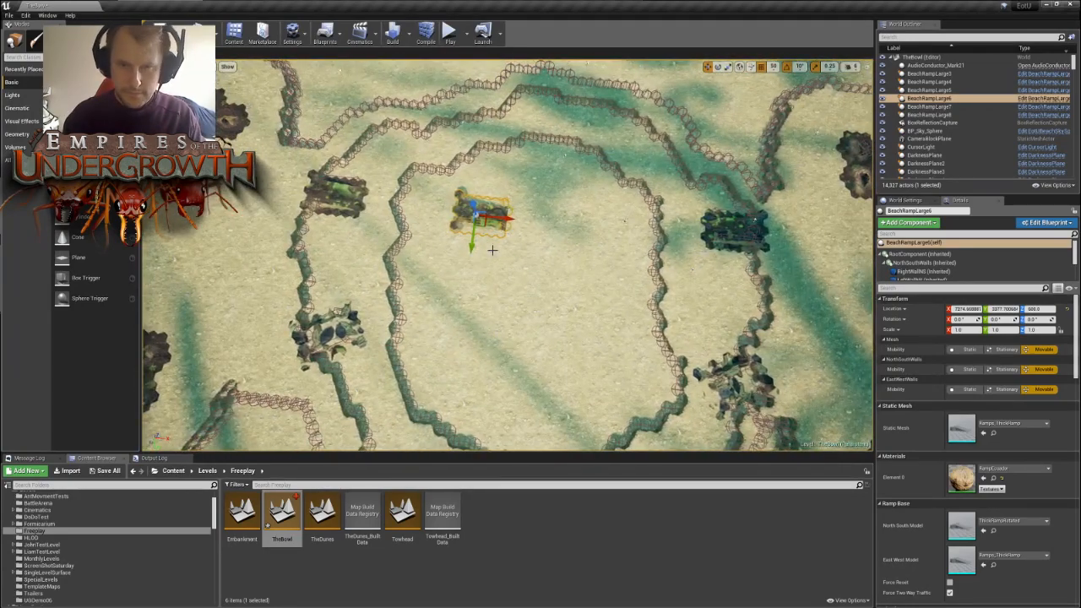
- Rotate BeachRampLarge6 to 60° and move it up to the edge of the inner terrace wall
{"action": "key", "text": "e"}
{"action": "left_click_drag", "start_coordinate": [536, 235], "coordinate": [490, 280]}
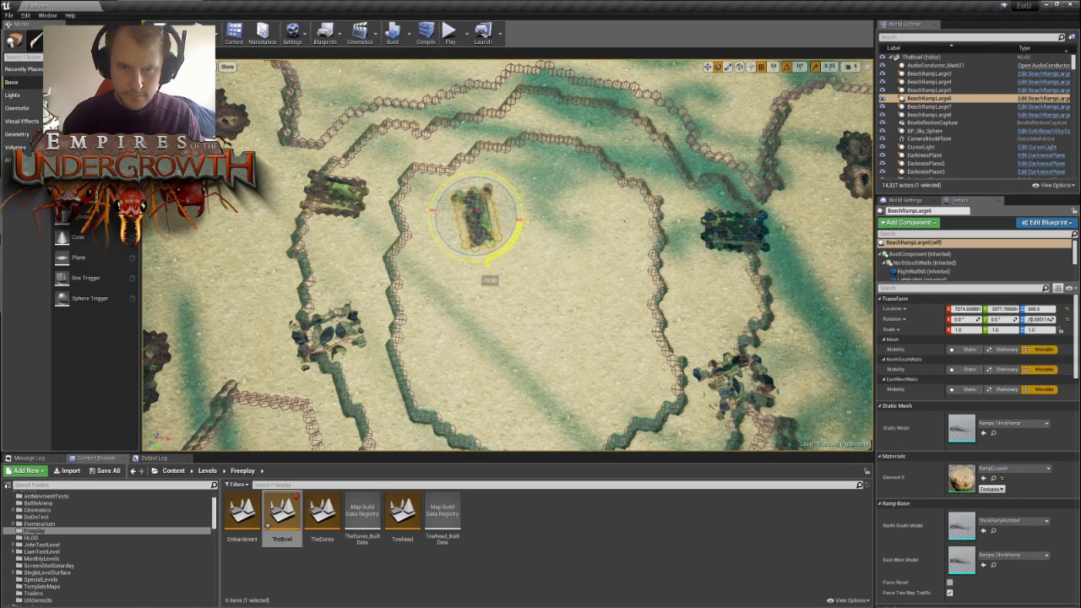
{"action": "key", "text": "w"}
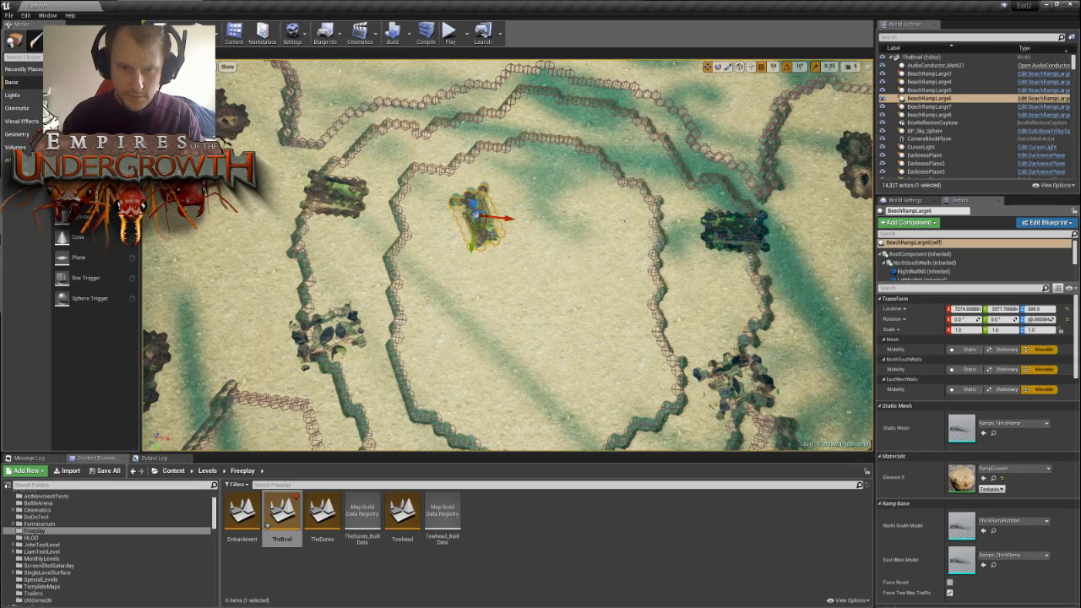
{"action": "left_click_drag", "start_coordinate": [485, 221], "coordinate": [489, 178]}
{"action": "right_click_drag", "start_coordinate": [489, 178], "coordinate": [545, 128]}
{"action": "key", "text": "w"}
{"action": "key", "text": "w"}
{"action": "key", "text": "a"}
{"action": "left_click_drag", "start_coordinate": [581, 282], "coordinate": [714, 264]}
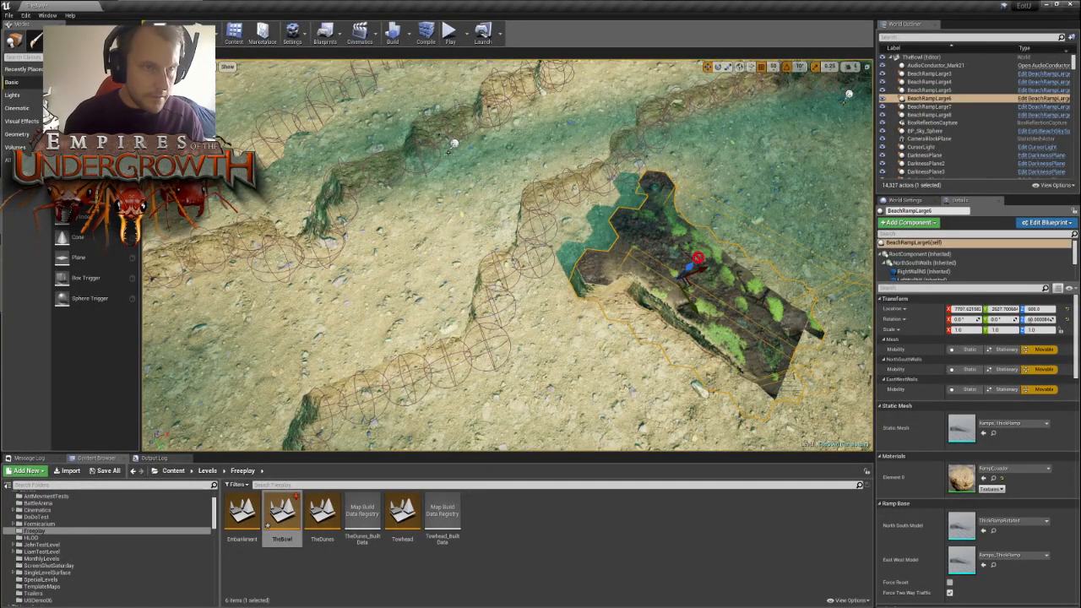
- Reshape the inner wall's tiles beside BeachRampLarge6 with the tile brush, and shift the ramp across the altered wall edge
{"action": "key", "text": "shift+4"}
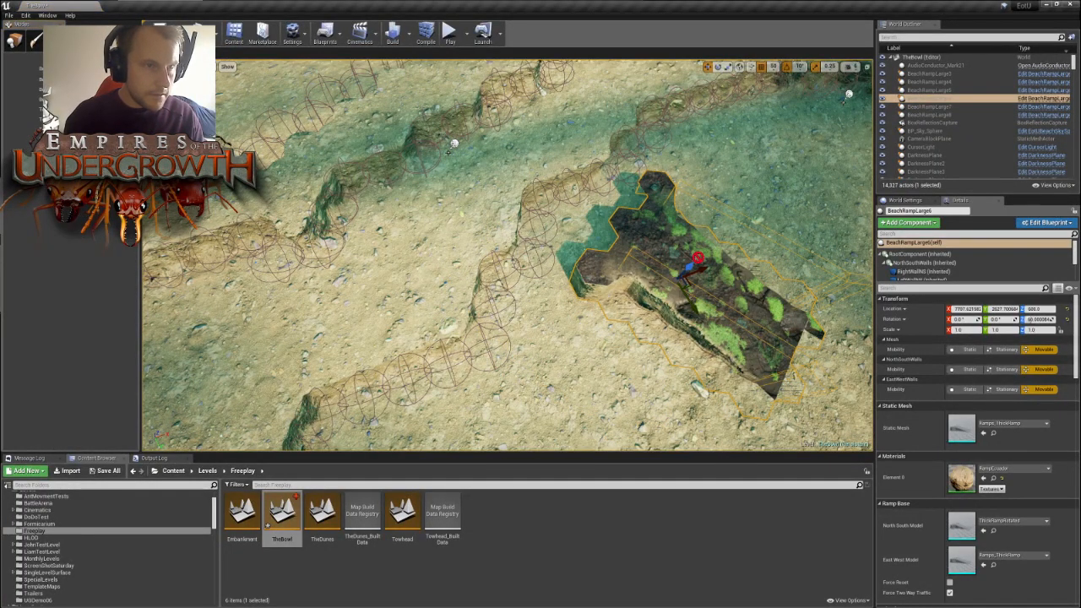
{"action": "left_click", "coordinate": [538, 210]}
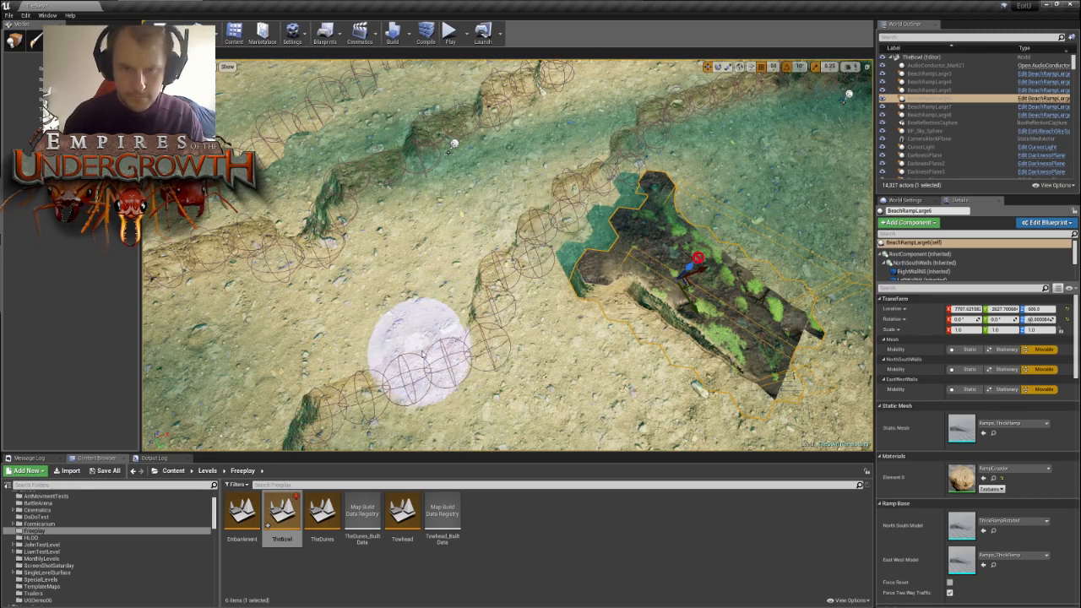
{"action": "key", "text": "shift+1"}
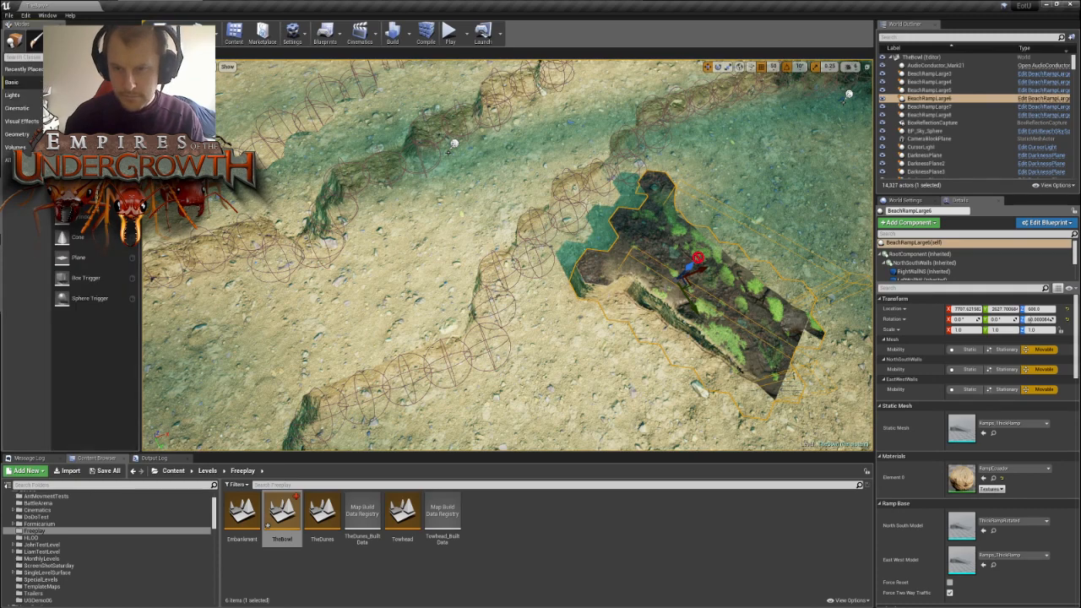
{"action": "left_click_drag", "start_coordinate": [693, 287], "coordinate": [591, 272]}
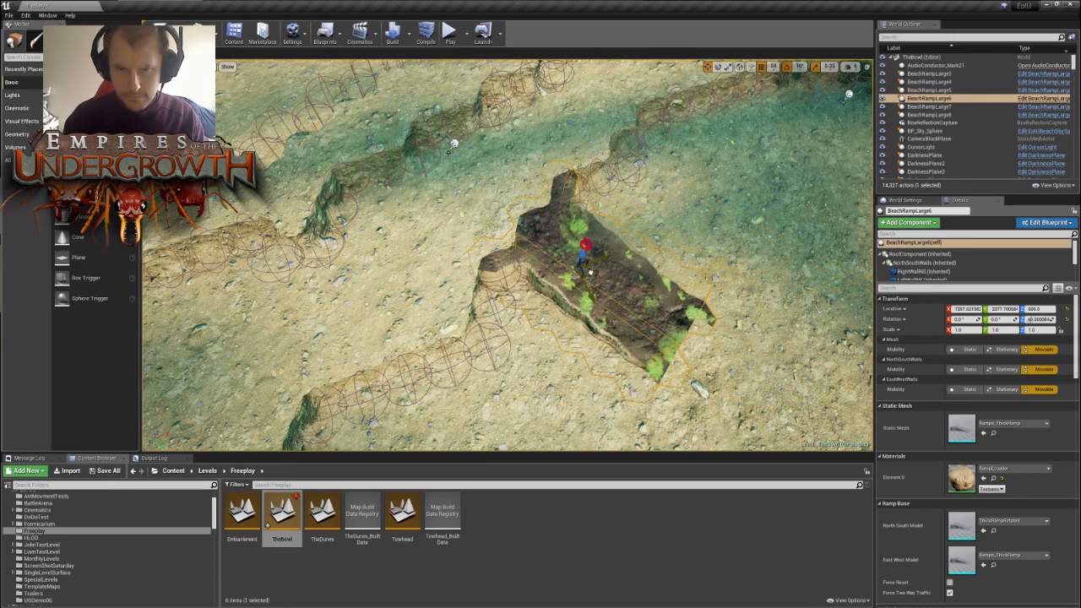
{"action": "left_click", "coordinate": [746, 204]}
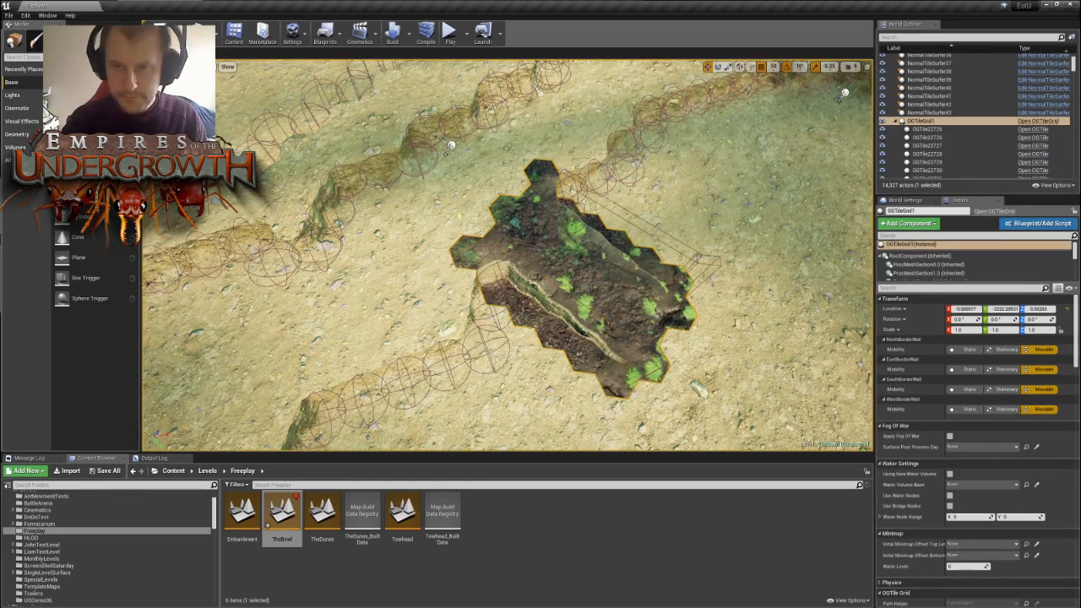
- Examine the newly seated inner ramp from above against the outer terrace ramps on both sides
{"action": "right_click_drag", "start_coordinate": [748, 203], "coordinate": [744, 113]}
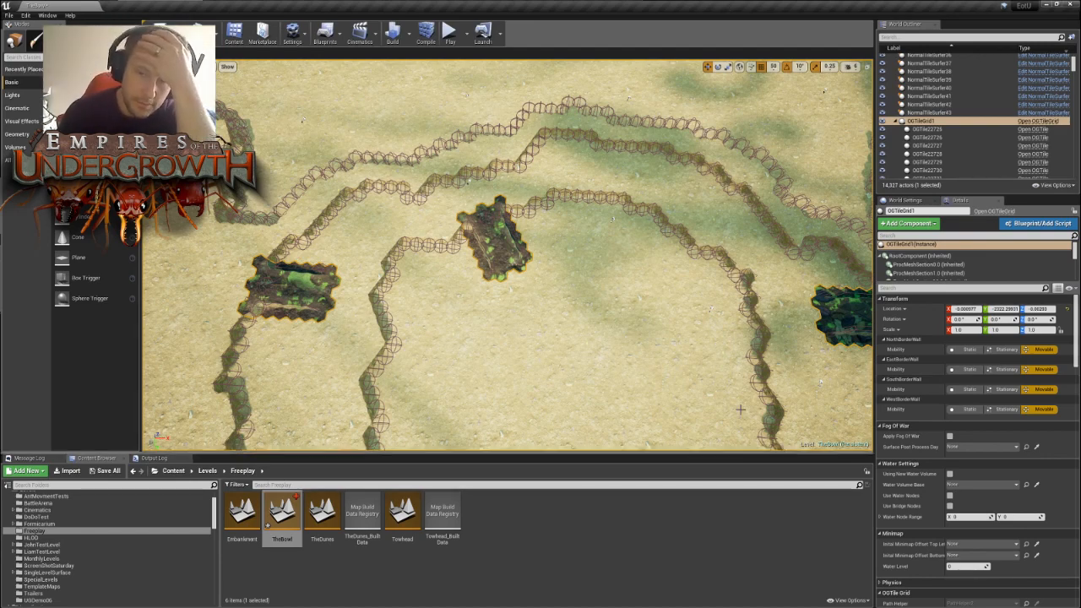
{"action": "right_click_drag", "start_coordinate": [589, 309], "coordinate": [617, 309]}
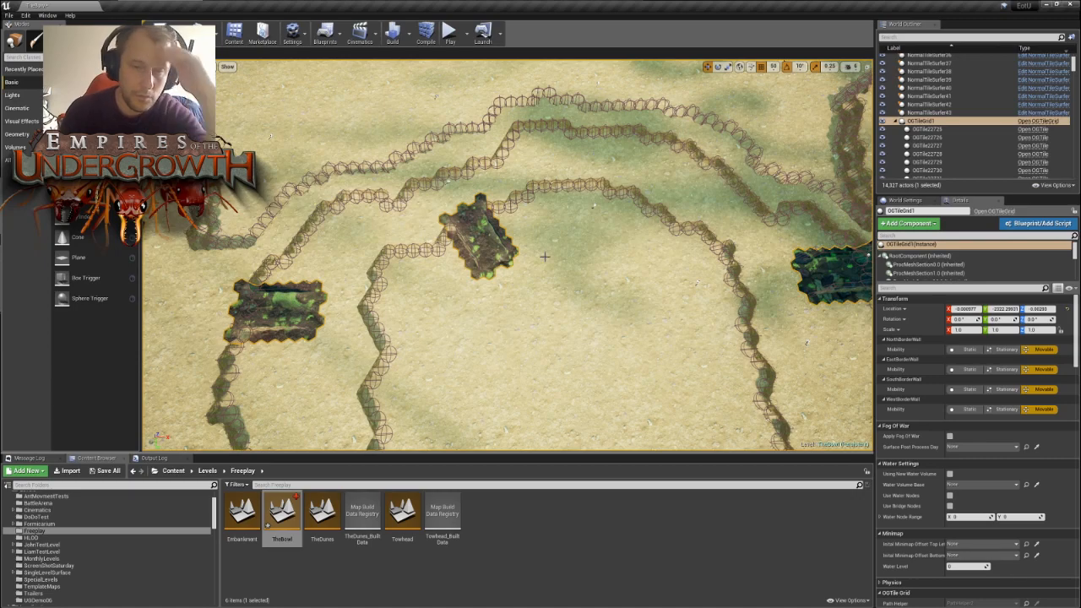
{"action": "key", "text": "s"}
{"action": "mouse_move", "coordinate": [571, 252]}
{"action": "right_mouse_down"}
{"action": "mouse_move", "coordinate": [592, 264]}
{"action": "mouse_move", "coordinate": [567, 291]}
{"action": "mouse_move", "coordinate": [591, 285]}
{"action": "mouse_move", "coordinate": [565, 240]}
{"action": "right_mouse_up"}
{"action": "key", "text": "w"}
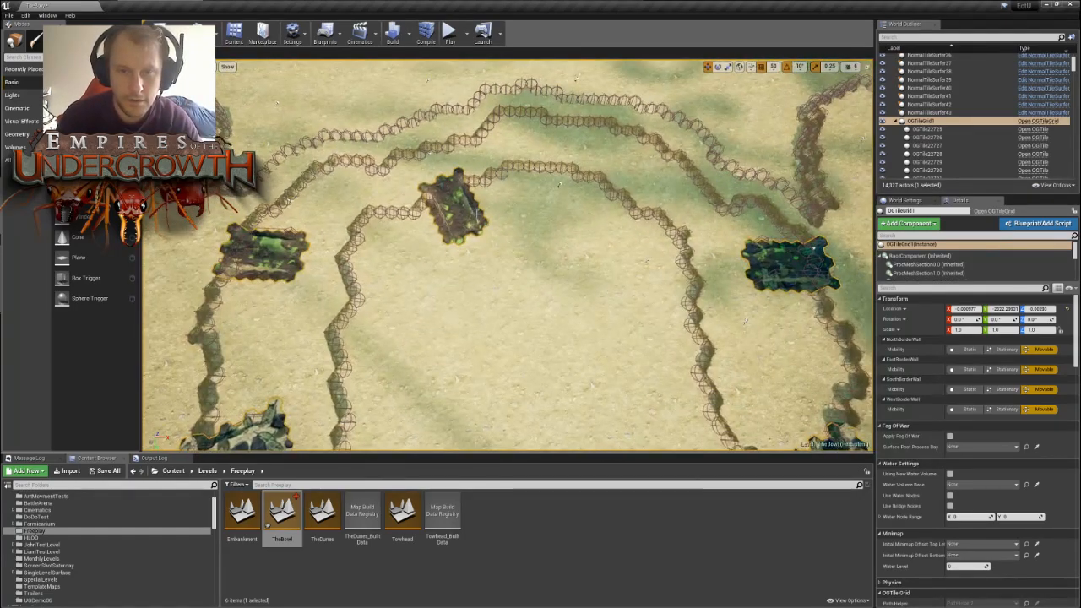
- Duplicate the inner ramp BeachRampLarge6 and move the copy toward the opposite side of the inner bowl
{"action": "left_click", "coordinate": [460, 207]}
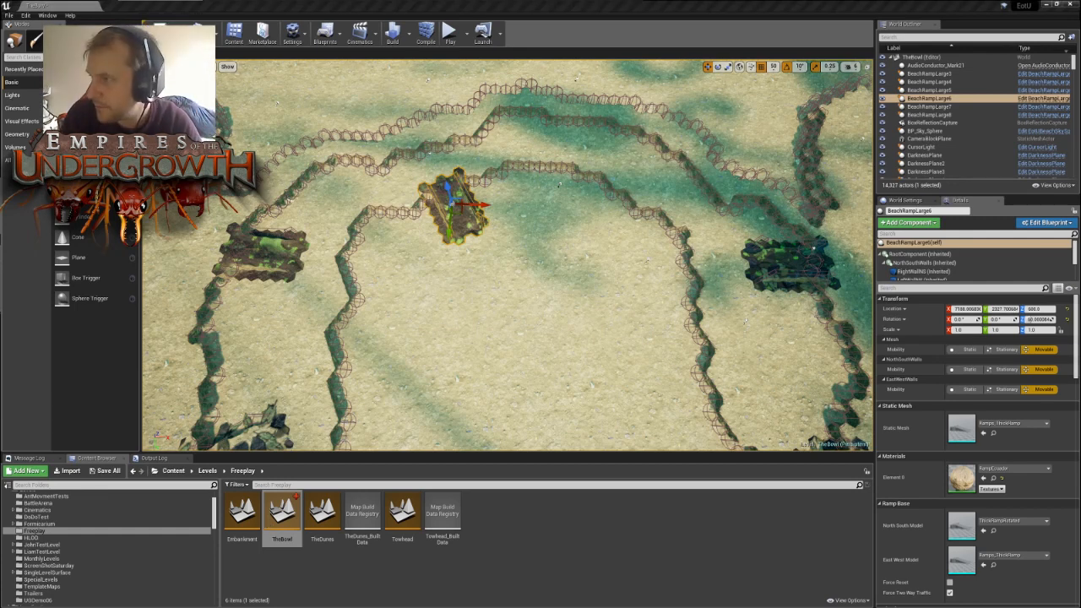
{"action": "scroll", "coordinate": [507, 256], "scroll_direction": "down", "scroll_amount": 6}
{"action": "scroll", "coordinate": [508, 256], "scroll_direction": "up", "scroll_amount": 5}
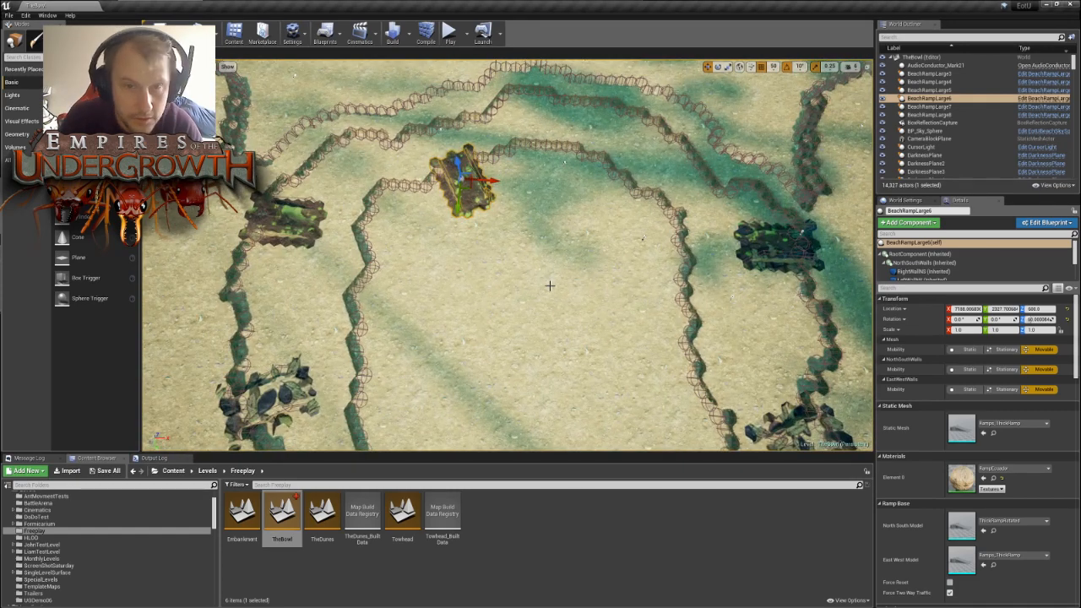
{"action": "key", "text": "ctrl+w"}
{"action": "left_click_drag", "start_coordinate": [462, 177], "coordinate": [597, 228]}
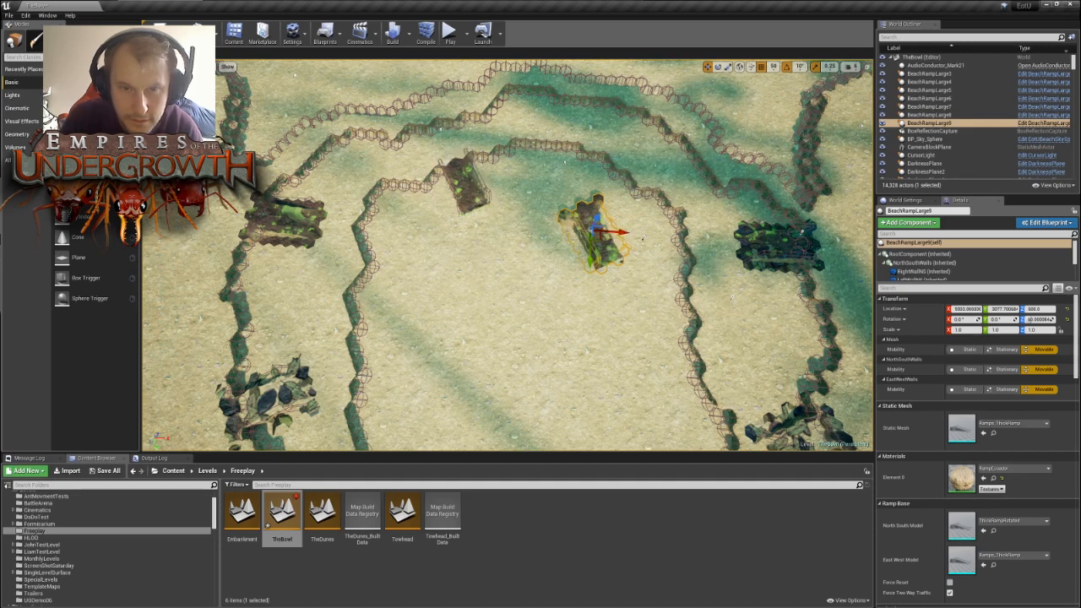
{"action": "left_click", "coordinate": [471, 189]}
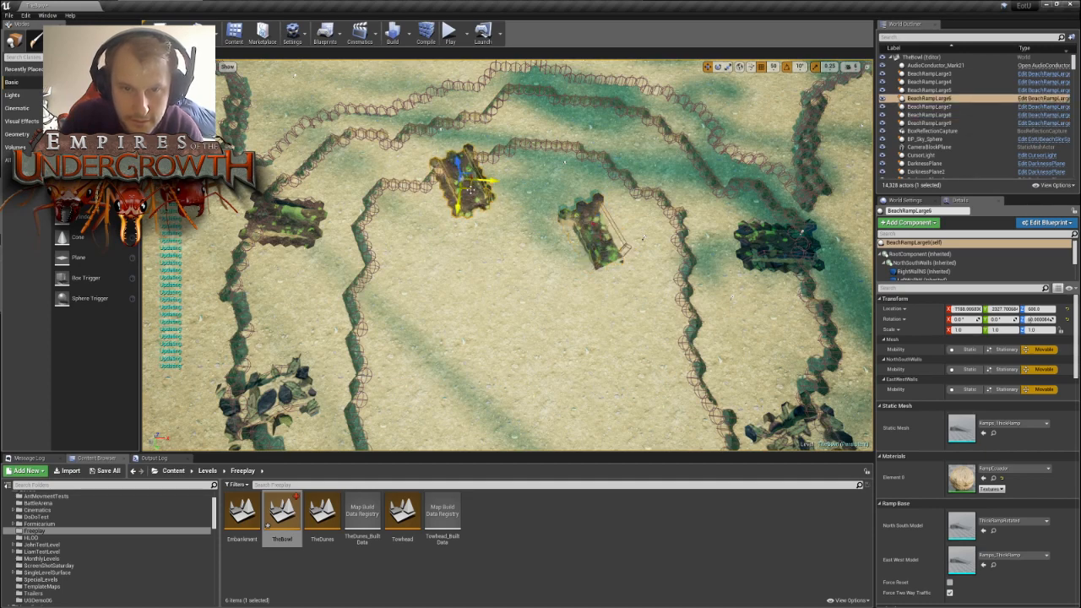
{"action": "left_click", "coordinate": [600, 247]}
{"action": "right_click_drag", "start_coordinate": [603, 250], "coordinate": [540, 261]}
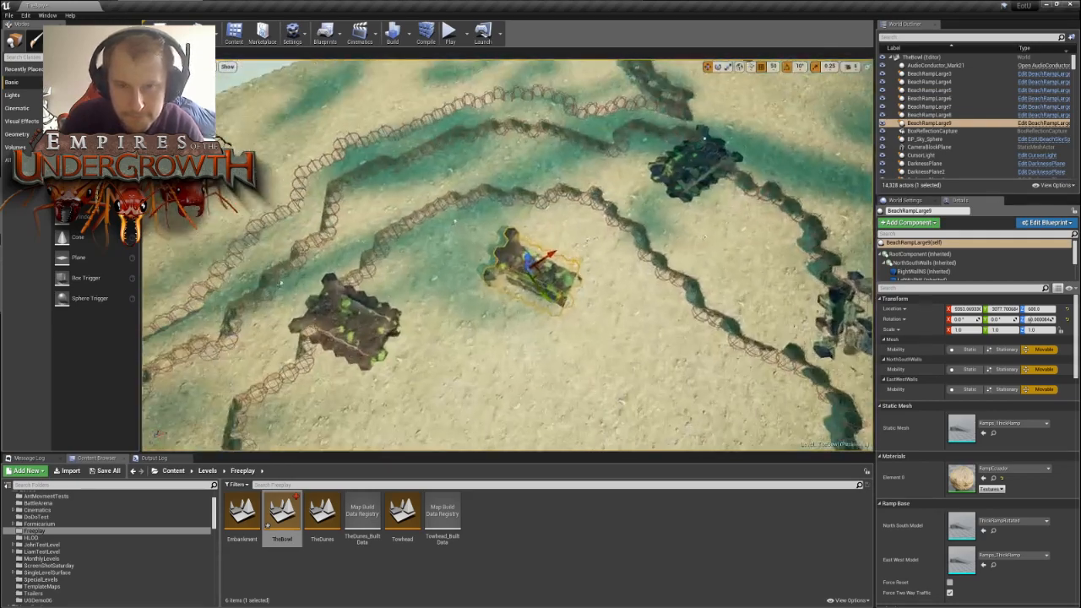
- Rotate the duplicated ramp, BeachRampLarge9, so its angle mirrors that of the original inner ramp
{"action": "right_click_drag", "start_coordinate": [557, 321], "coordinate": [557, 319]}
{"action": "key", "text": "space"}
{"action": "key", "text": "space"}
{"action": "key", "text": "space"}
{"action": "key", "text": "space"}
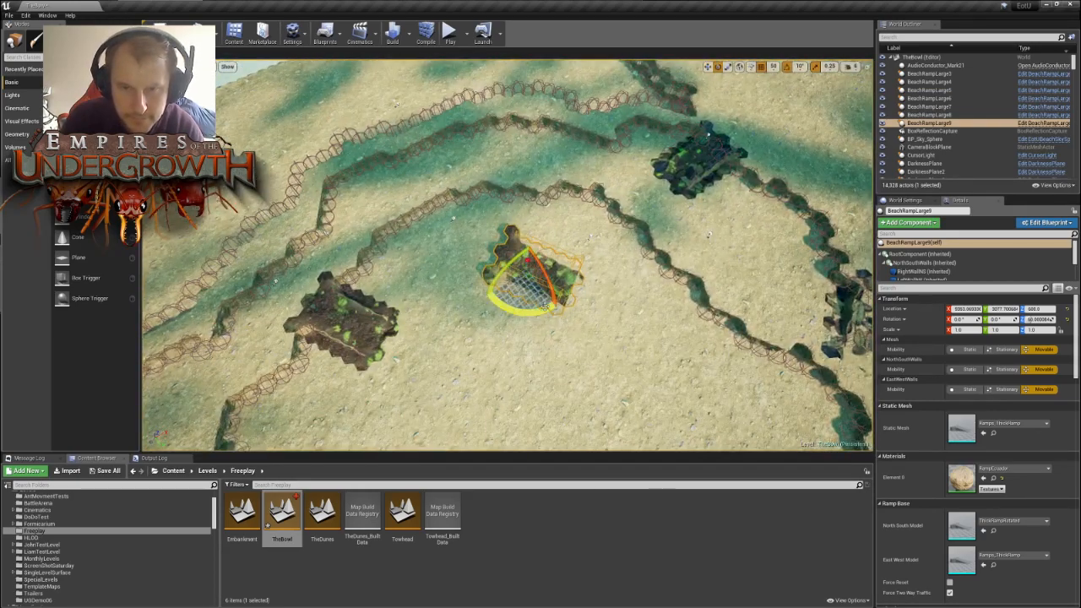
{"action": "left_click_drag", "start_coordinate": [545, 306], "coordinate": [528, 220]}
- Move BeachRampLarge9 up to the inner terrace wall so that its upper end meets the wall's edge
{"action": "key", "text": "space"}
{"action": "key", "text": "space"}
{"action": "right_click_drag", "start_coordinate": [605, 217], "coordinate": [605, 241]}
{"action": "key", "text": "w"}
{"action": "left_click_drag", "start_coordinate": [537, 280], "coordinate": [546, 329]}
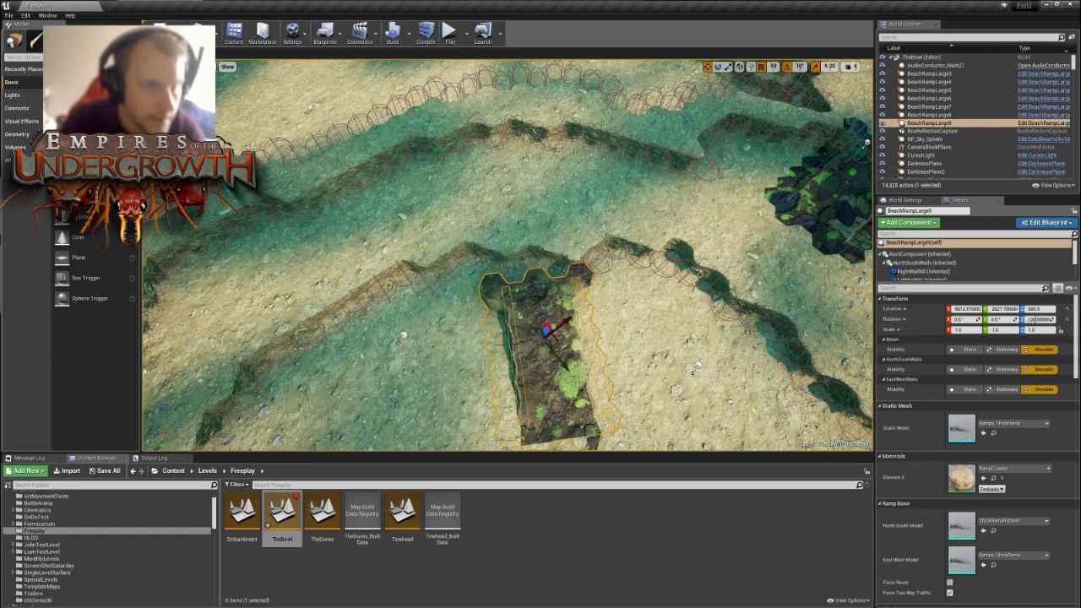
- Reshape the inner terrace wall's tiles at the upper end of BeachRampLarge9 with the tile brush
{"action": "left_click", "coordinate": [76, 39]}
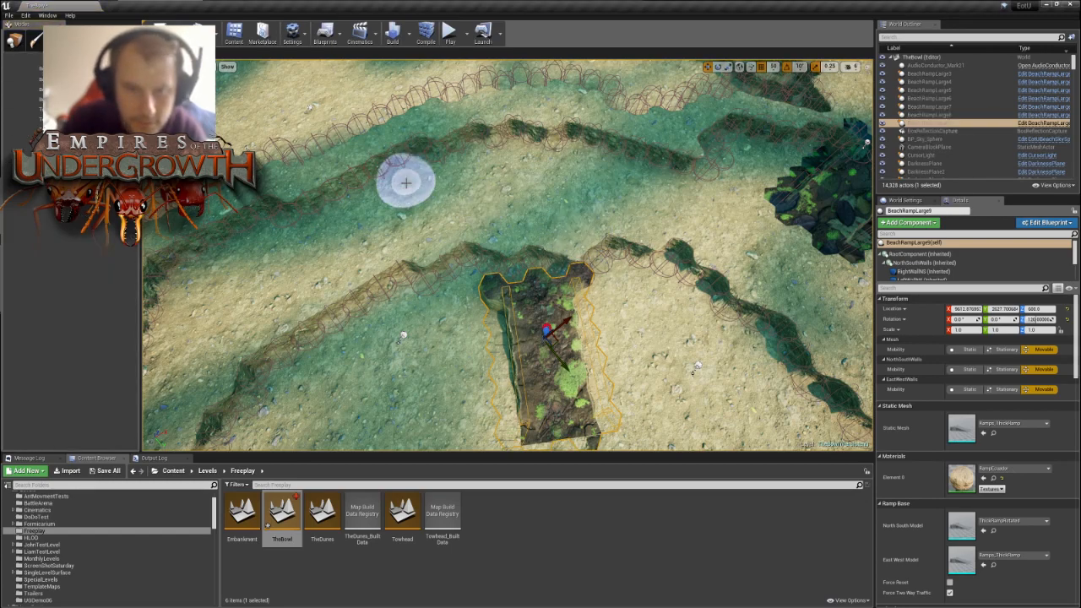
{"action": "right_click_drag", "start_coordinate": [524, 190], "coordinate": [517, 200]}
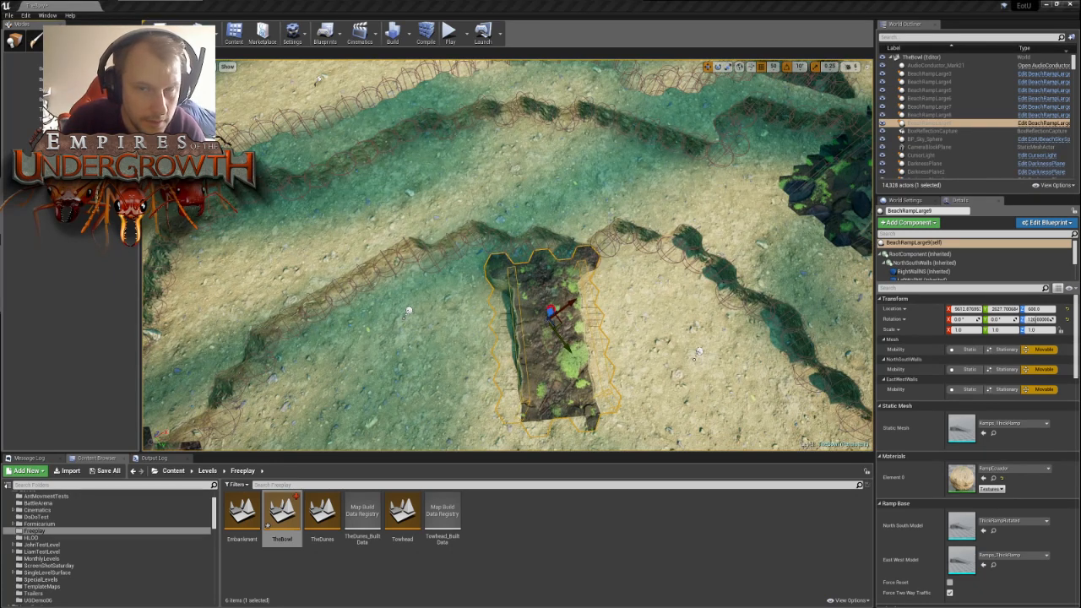
{"action": "left_click", "coordinate": [583, 236]}
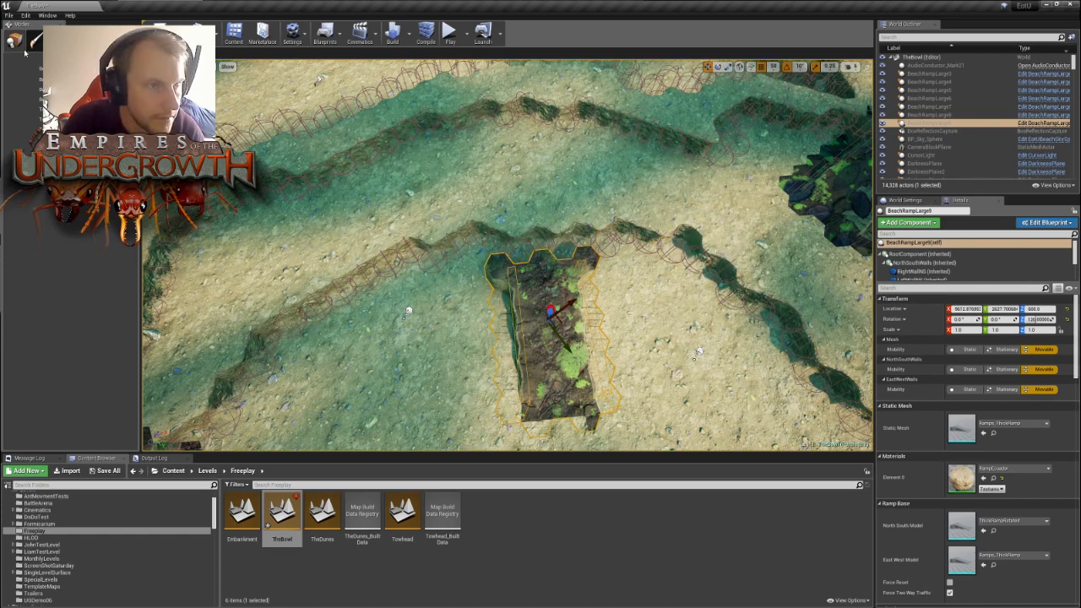
- Move BeachRampLarge9 across the reshaped inner wall, opposite the original inner ramp, and check its fit from above
{"action": "left_click_drag", "start_coordinate": [556, 328], "coordinate": [576, 285]}
{"action": "key", "text": "s"}
{"action": "right_click_drag", "start_coordinate": [701, 323], "coordinate": [631, 223]}
{"action": "key", "text": "w"}
{"action": "key", "text": "s"}
{"action": "right_click_drag", "start_coordinate": [665, 314], "coordinate": [655, 315]}
{"action": "mouse_move", "coordinate": [670, 201]}
{"action": "right_mouse_down"}
{"action": "mouse_move", "coordinate": [660, 212]}
{"action": "mouse_move", "coordinate": [672, 229]}
{"action": "mouse_move", "coordinate": [655, 215]}
{"action": "right_mouse_up"}
{"action": "key", "text": "s"}
{"action": "key", "text": "w"}
{"action": "right_click_drag", "start_coordinate": [639, 171], "coordinate": [653, 180]}
{"action": "right_click_drag", "start_coordinate": [536, 278], "coordinate": [556, 304]}
{"action": "key", "text": "w"}
{"action": "key", "text": "s"}
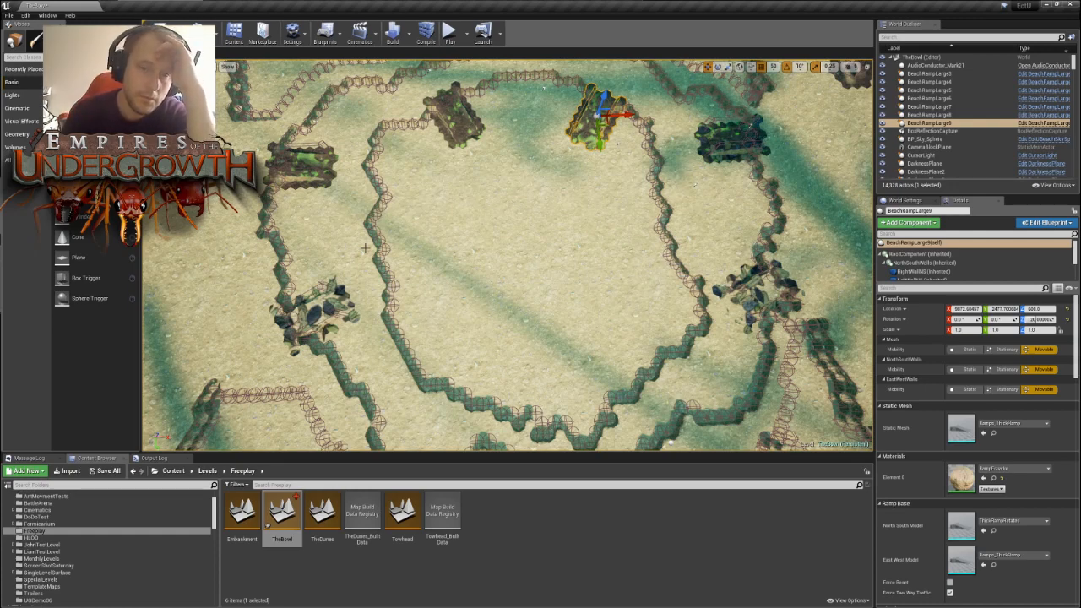
- Examine the whole bowl from several angles, comparing the two inner ramps with the outer ramps and the remaining walls
{"action": "right_click_drag", "start_coordinate": [401, 217], "coordinate": [359, 235]}
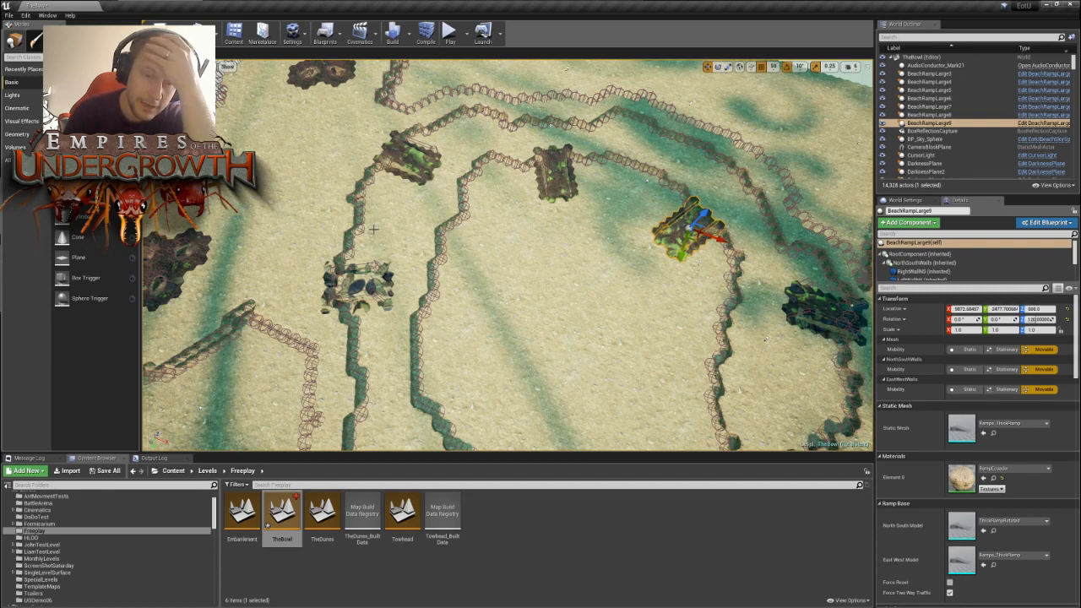
{"action": "scroll", "coordinate": [580, 279], "scroll_direction": "down", "scroll_amount": 6}
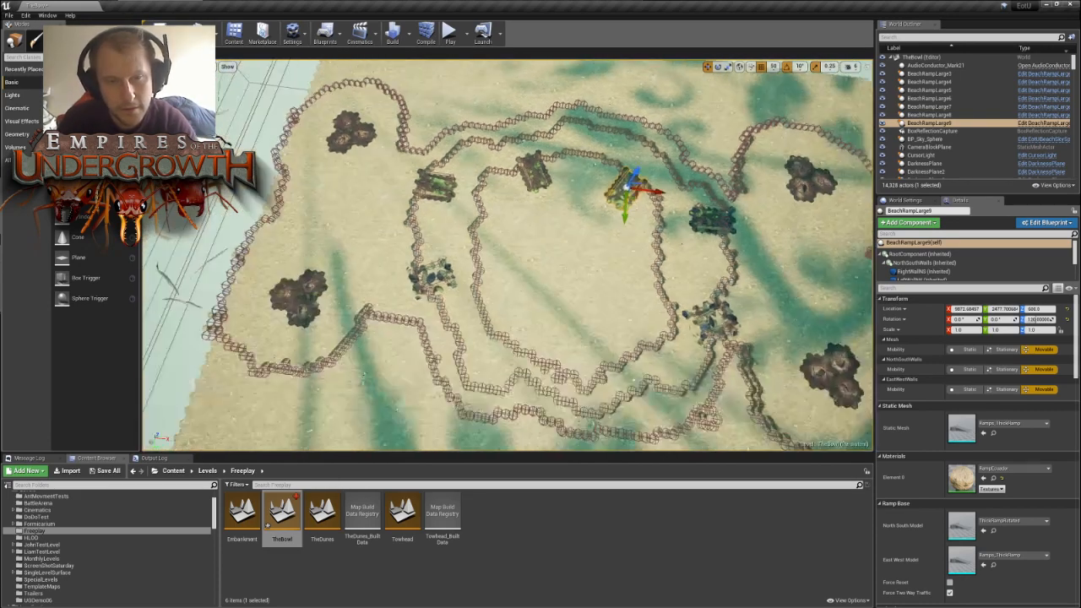
{"action": "key", "text": "w"}
{"action": "right_click_drag", "start_coordinate": [508, 255], "coordinate": [568, 288]}
{"action": "key", "text": "w"}
{"action": "key", "text": "s"}
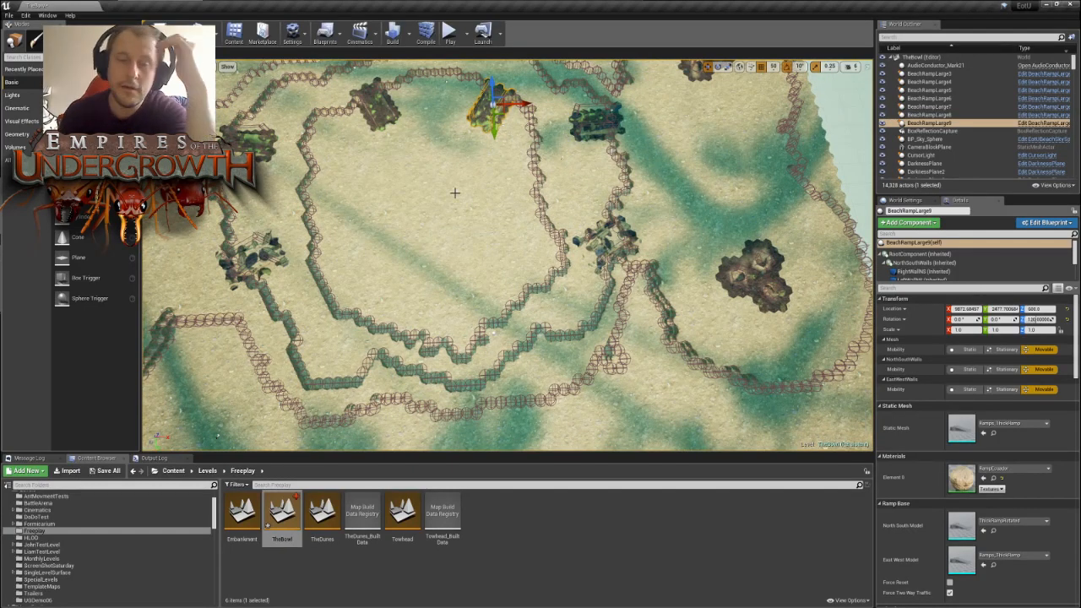
{"action": "mouse_move", "coordinate": [454, 193]}
{"action": "right_mouse_down"}
{"action": "mouse_move", "coordinate": [453, 166]}
{"action": "mouse_move", "coordinate": [441, 201]}
{"action": "right_mouse_up"}
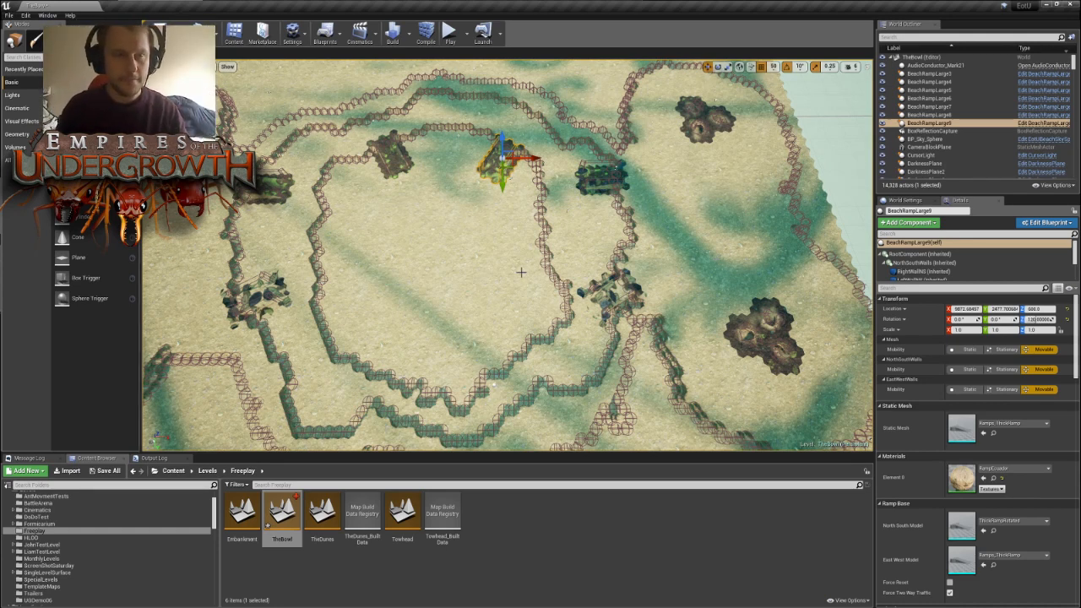
{"action": "right_click_drag", "start_coordinate": [521, 271], "coordinate": [584, 290]}
{"action": "key", "text": "s"}
{"action": "key", "text": "w"}
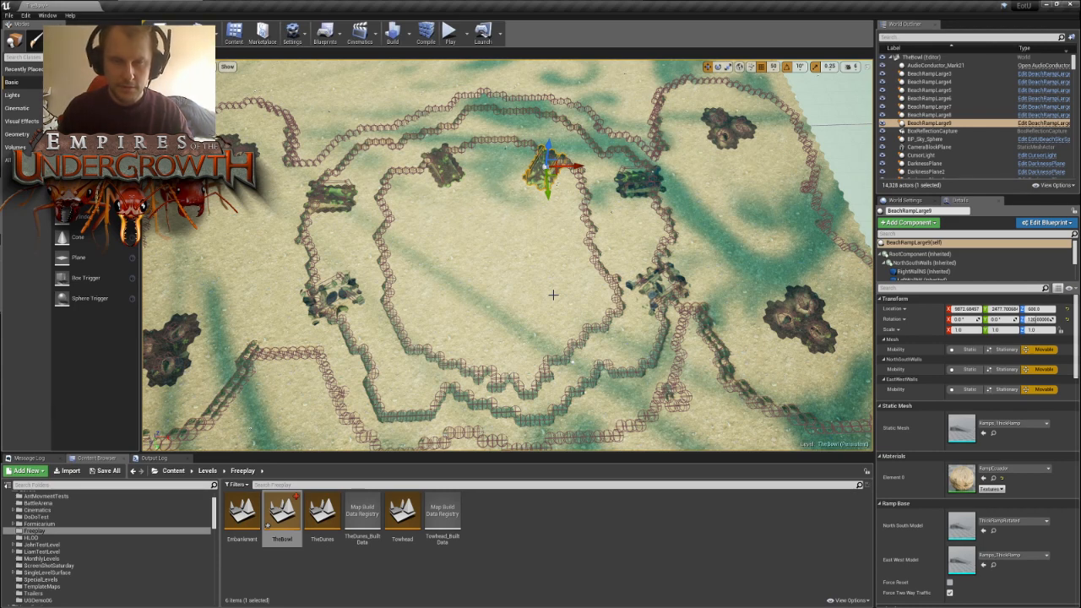
{"action": "right_click_drag", "start_coordinate": [540, 289], "coordinate": [440, 266]}
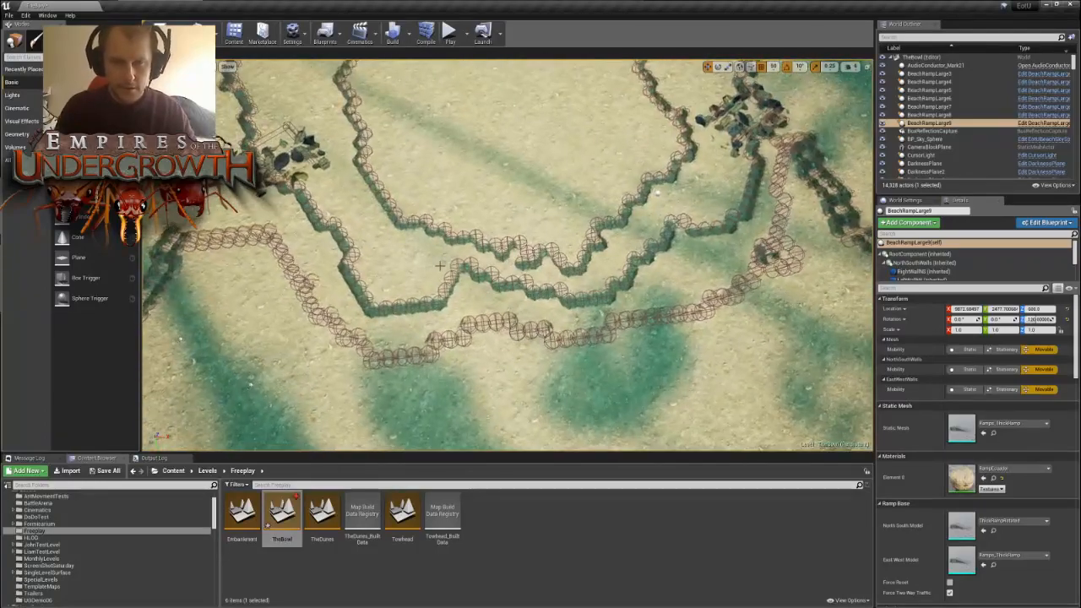
{"action": "right_click_drag", "start_coordinate": [549, 185], "coordinate": [542, 118]}
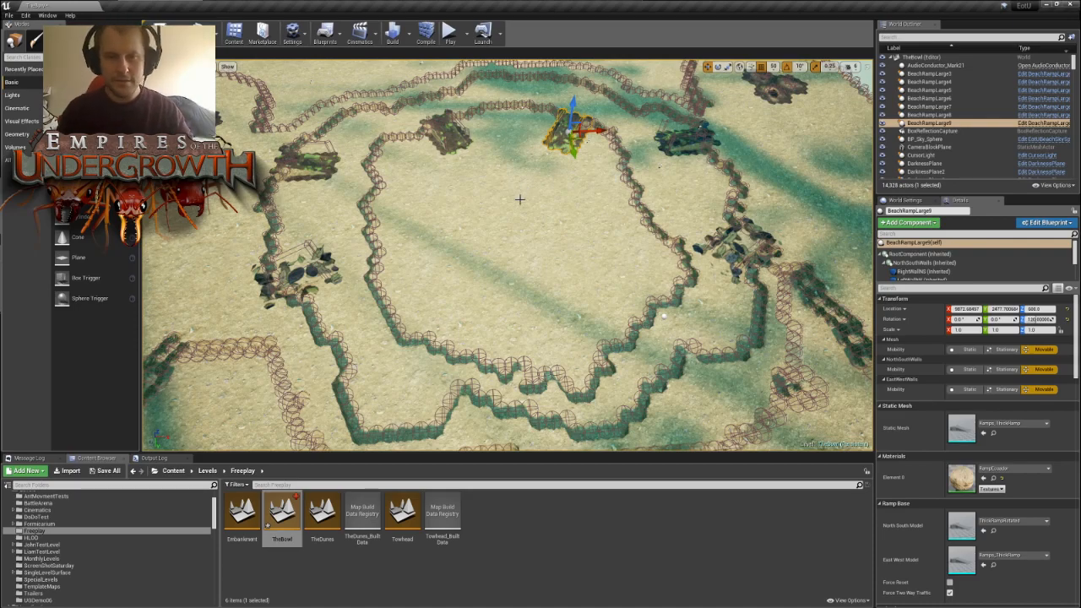
- Place a copy of BeachRampLarge9 on the far side of the bowl, rotated to -120° about the vertical axis
{"action": "mouse_move", "coordinate": [520, 199]}
{"action": "right_mouse_down"}
{"action": "mouse_move", "coordinate": [521, 143]}
{"action": "mouse_move", "coordinate": [517, 253]}
{"action": "mouse_move", "coordinate": [540, 233]}
{"action": "mouse_move", "coordinate": [528, 240]}
{"action": "mouse_move", "coordinate": [525, 192]}
{"action": "right_mouse_up"}
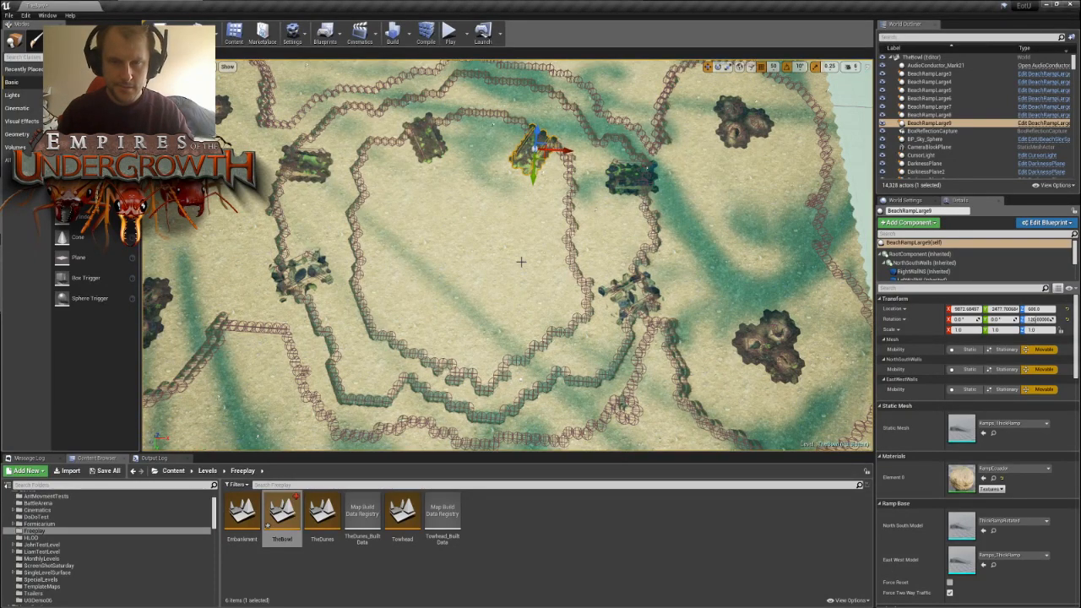
{"action": "key", "text": "s"}
{"action": "mouse_move", "coordinate": [521, 261]}
{"action": "right_mouse_down"}
{"action": "mouse_move", "coordinate": [516, 275]}
{"action": "mouse_move", "coordinate": [500, 263]}
{"action": "right_mouse_up"}
{"action": "key", "text": "w"}
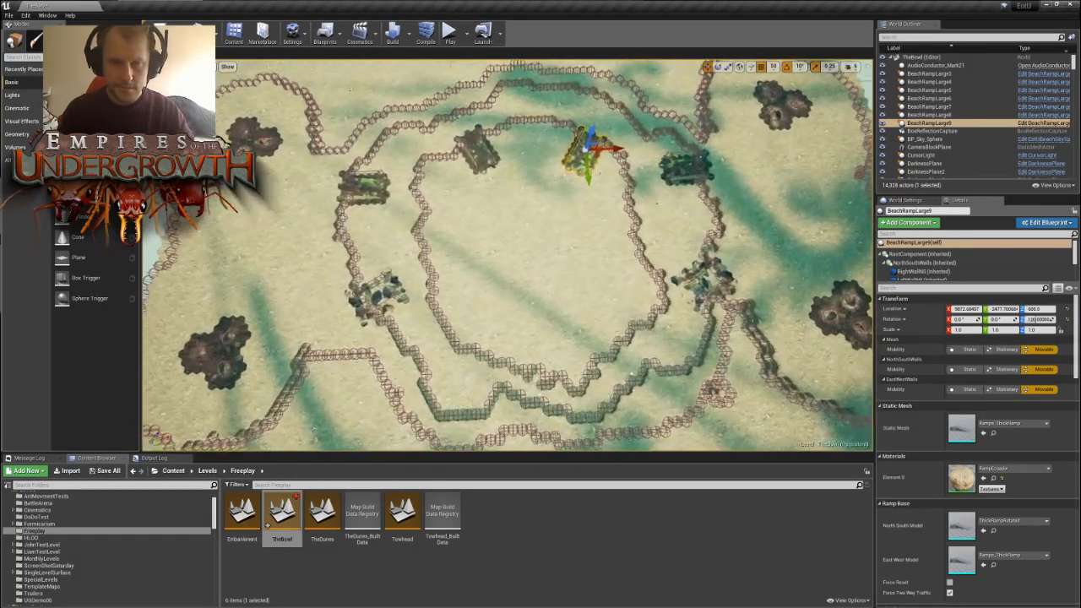
{"action": "right_click_drag", "start_coordinate": [657, 203], "coordinate": [869, 218]}
{"action": "key", "text": "a"}
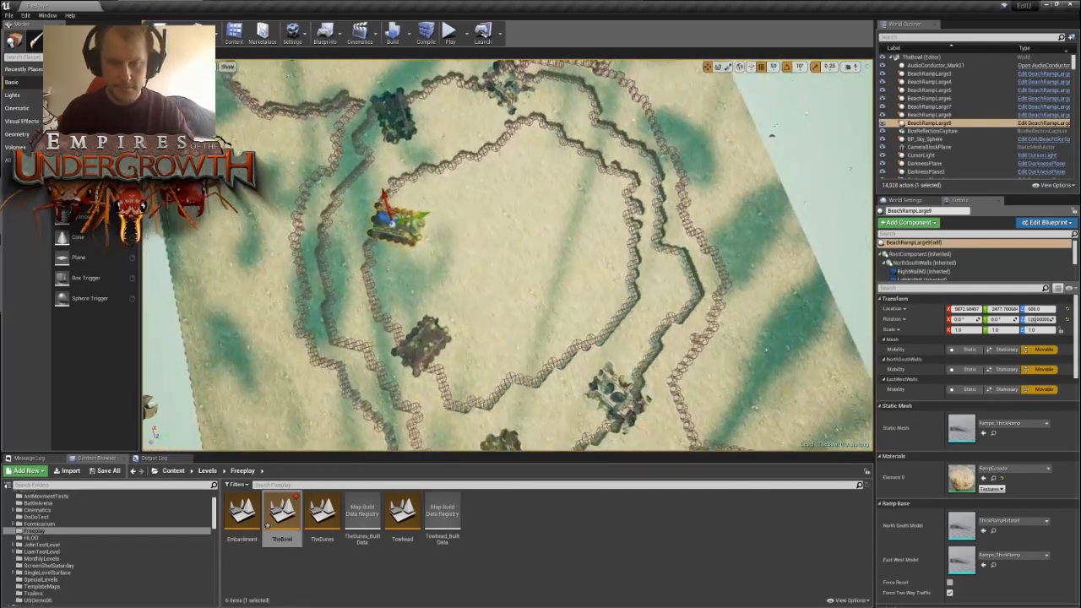
{"action": "right_click_drag", "start_coordinate": [657, 203], "coordinate": [651, 202]}
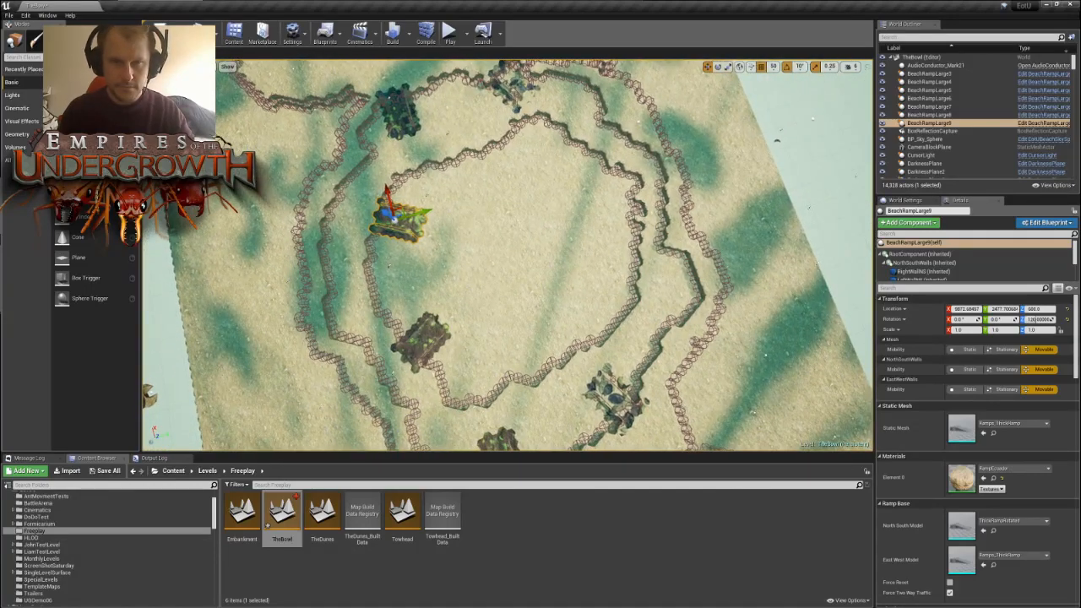
{"action": "key", "text": "ctrl+w"}
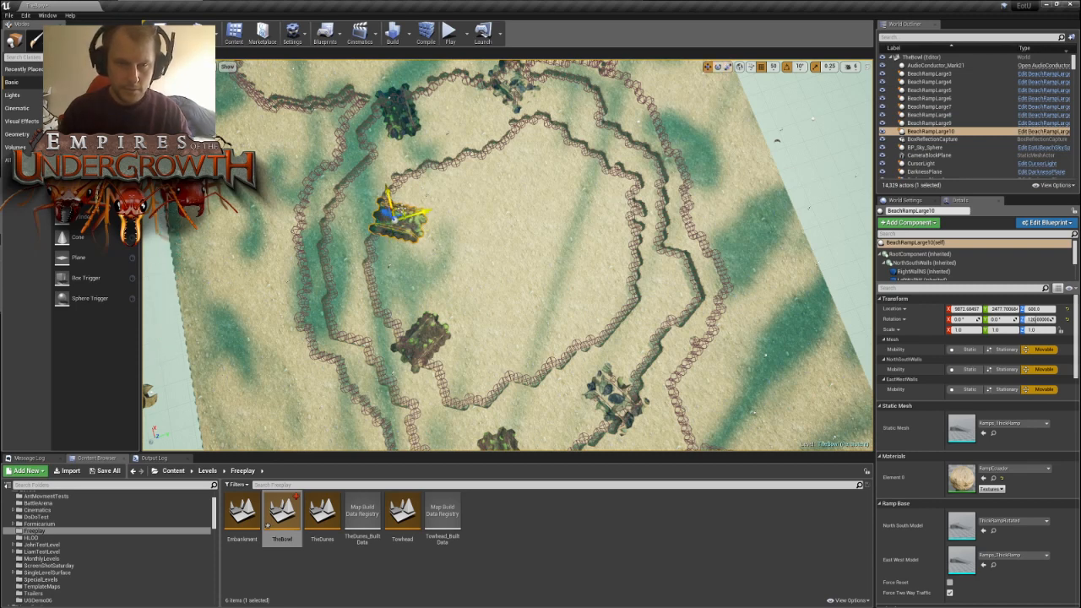
{"action": "left_click_drag", "start_coordinate": [390, 213], "coordinate": [601, 205]}
{"action": "key", "text": "w"}
{"action": "mouse_move", "coordinate": [577, 233]}
{"action": "right_mouse_down"}
{"action": "mouse_move", "coordinate": [621, 233]}
{"action": "mouse_move", "coordinate": [582, 235]}
{"action": "right_mouse_up"}
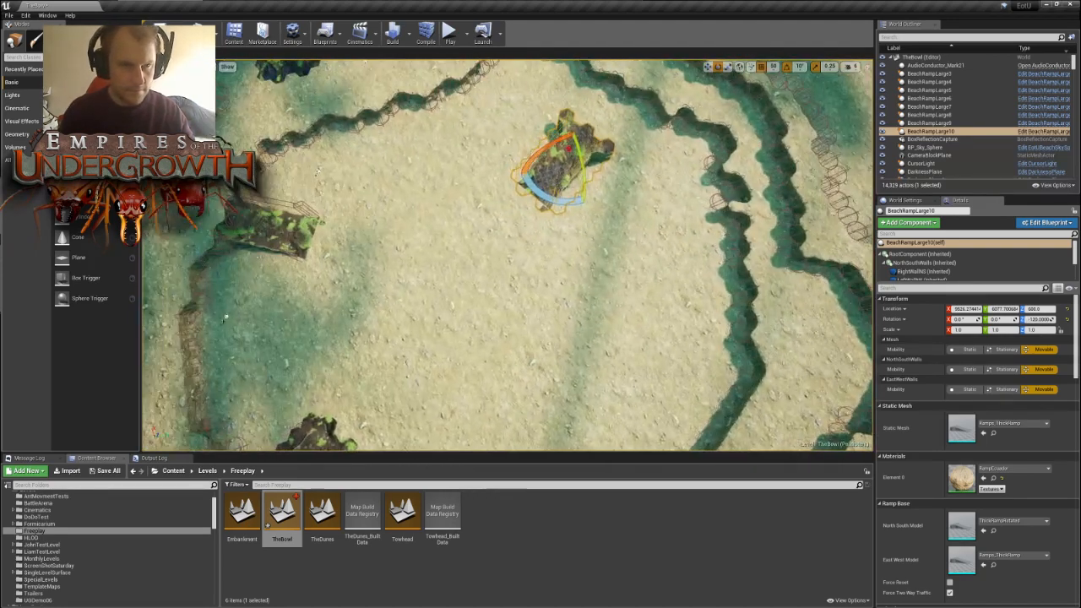
- Compare the new ramp with BeachRampLarge9, then move BeachRampLarge10 closer to the inner terrace wall on the far side
{"action": "left_click", "coordinate": [285, 230]}
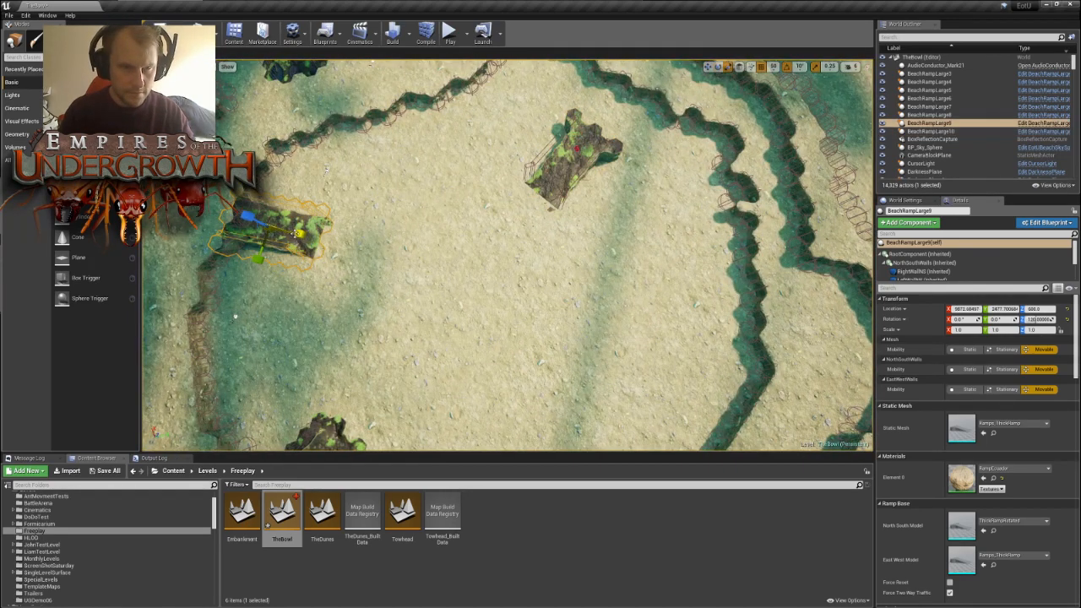
{"action": "key", "text": "e"}
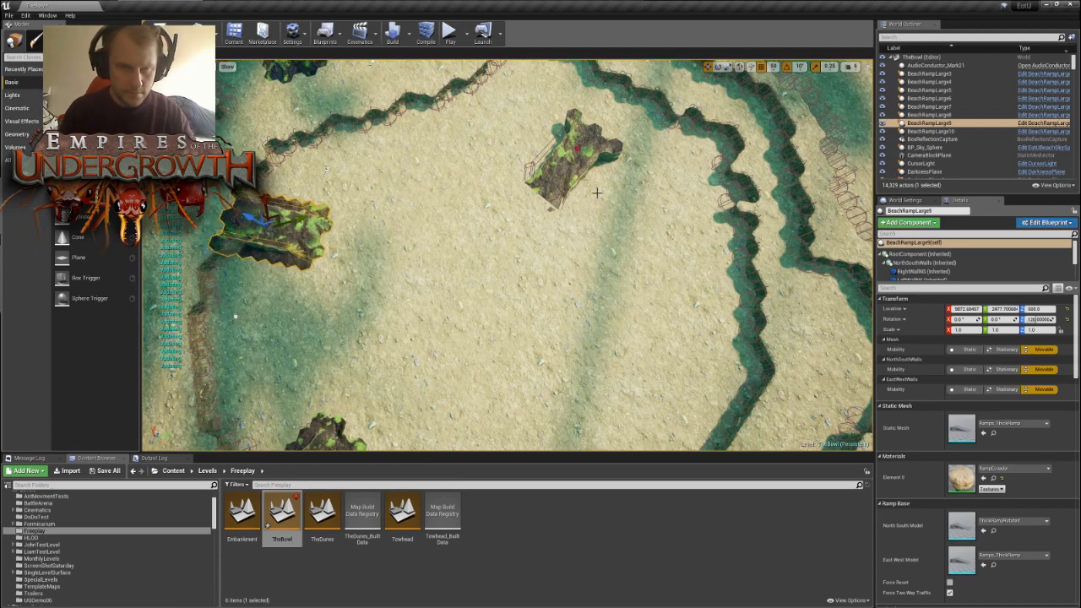
{"action": "left_click", "coordinate": [585, 176]}
{"action": "key", "text": "d"}
{"action": "right_click_drag", "start_coordinate": [585, 175], "coordinate": [429, 211]}
{"action": "left_click_drag", "start_coordinate": [424, 214], "coordinate": [459, 217]}
{"action": "right_click_drag", "start_coordinate": [460, 217], "coordinate": [549, 211]}
{"action": "key", "text": "a"}
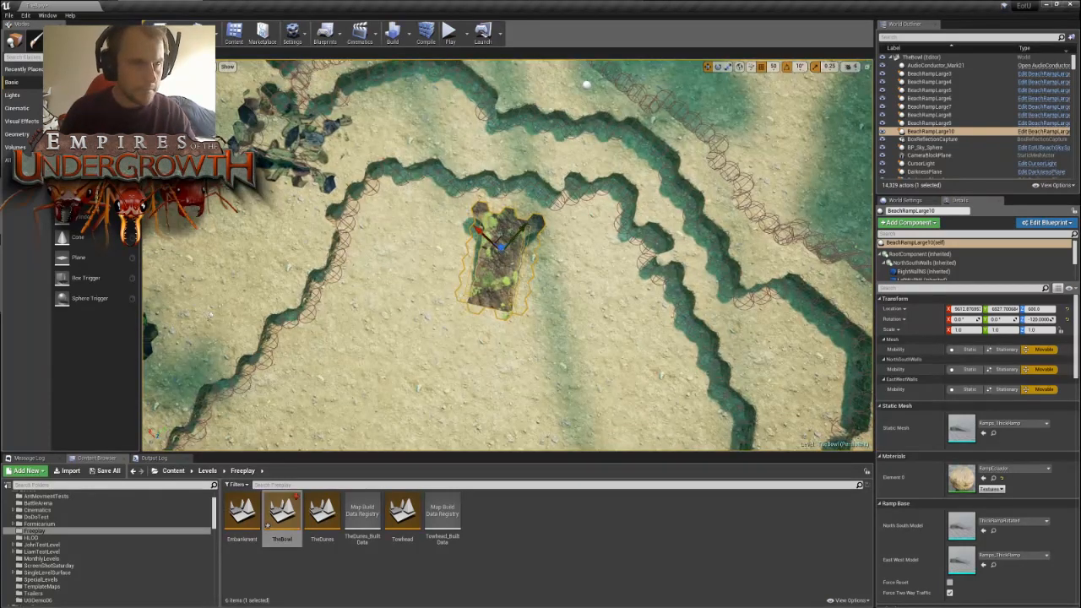
- Fit BeachRampLarge10 into the inner terrace wall and trim the wall's edge with the tile brush
{"action": "key", "text": "shift+4"}
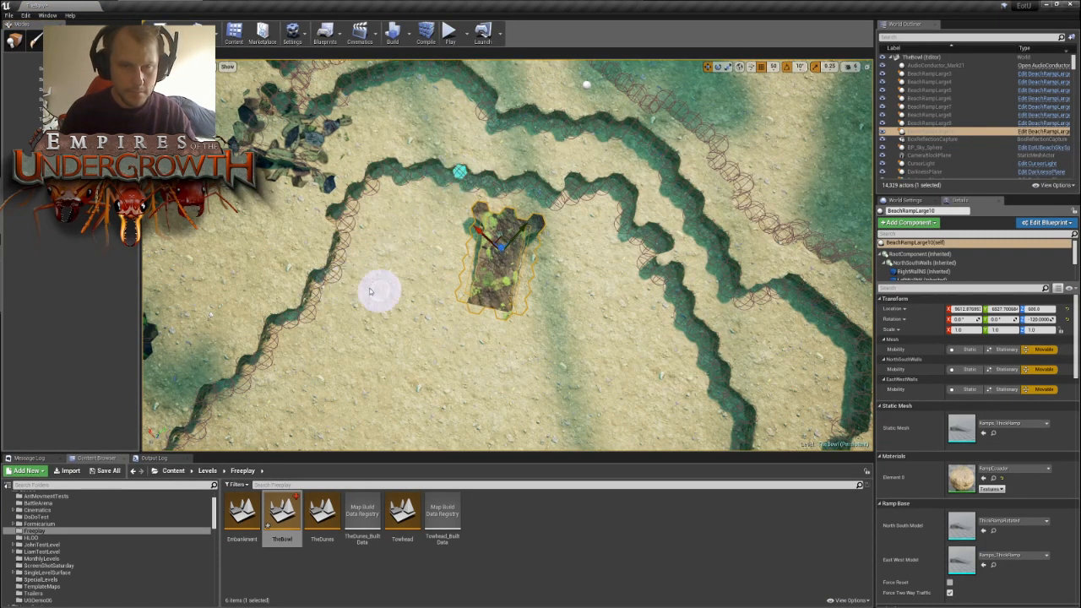
{"action": "key", "text": "shift+1"}
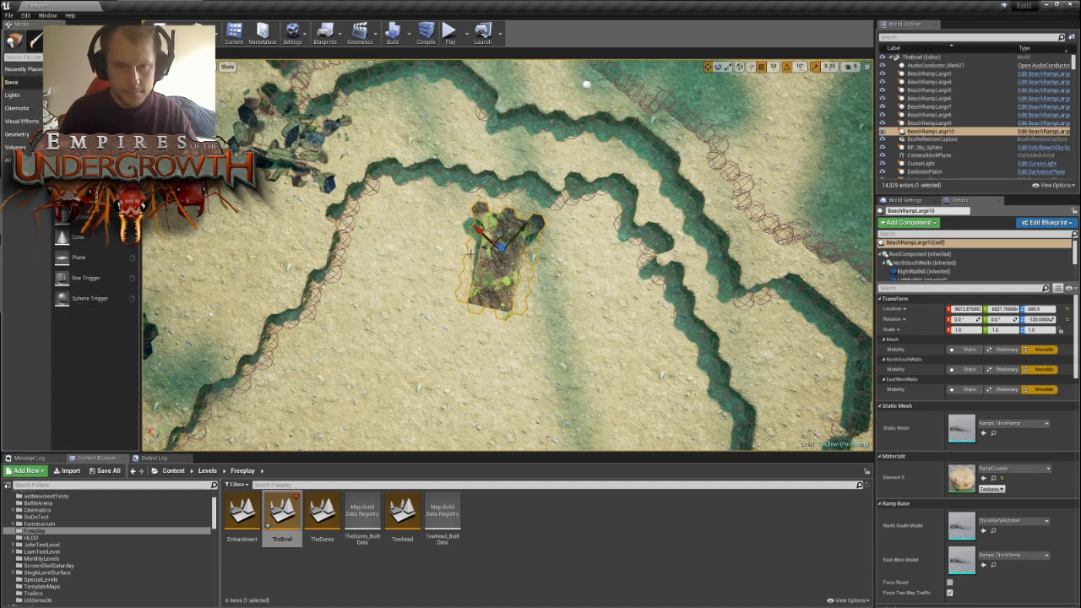
{"action": "left_click_drag", "start_coordinate": [503, 235], "coordinate": [463, 189]}
{"action": "right_click_drag", "start_coordinate": [583, 290], "coordinate": [313, 291]}
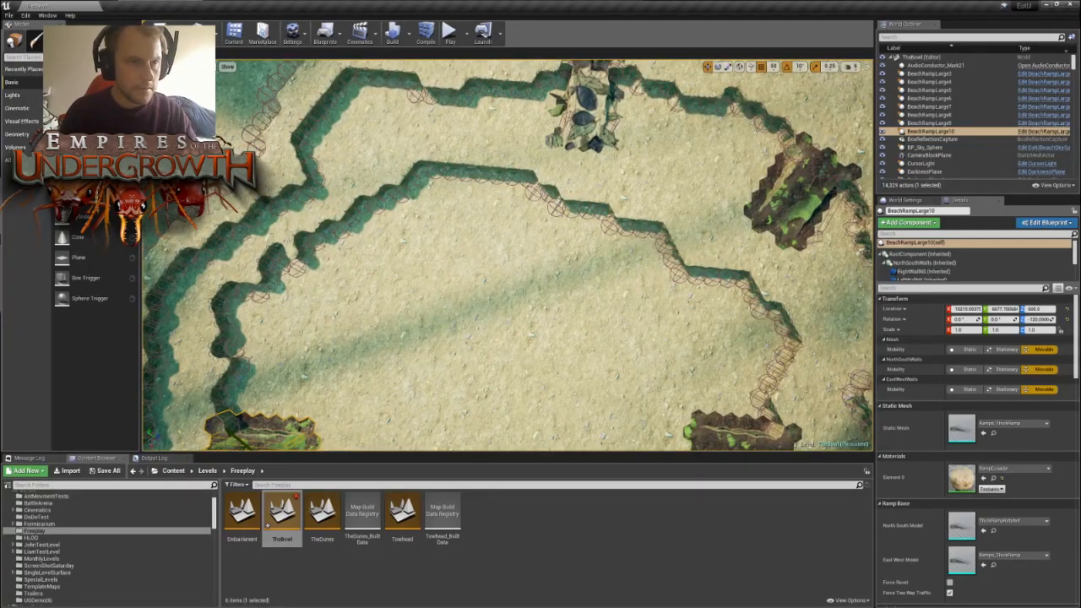
{"action": "key", "text": "shift+4"}
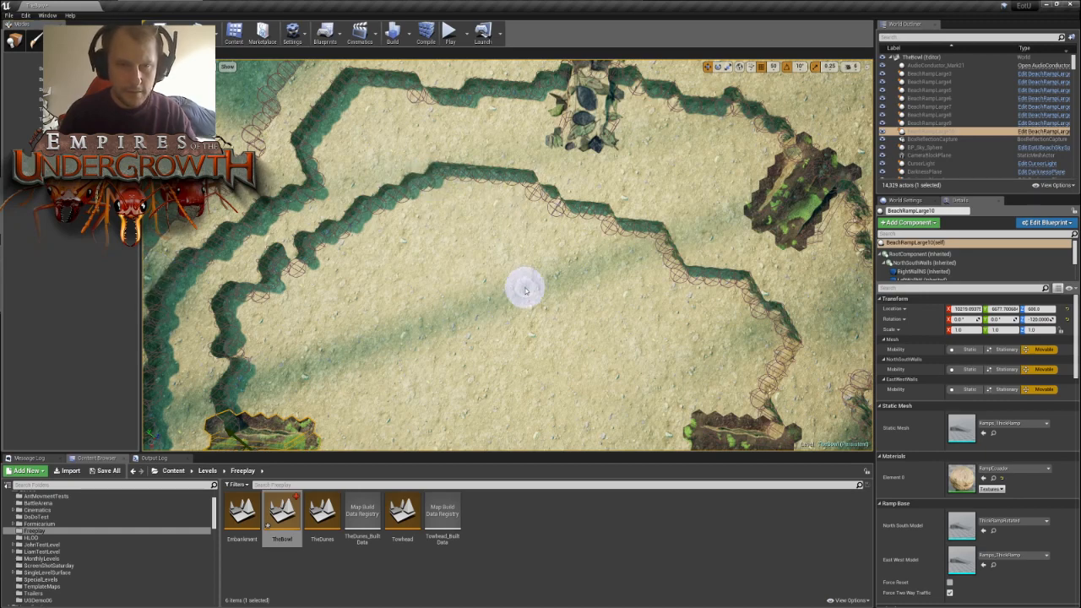
{"action": "left_click", "coordinate": [17, 44]}
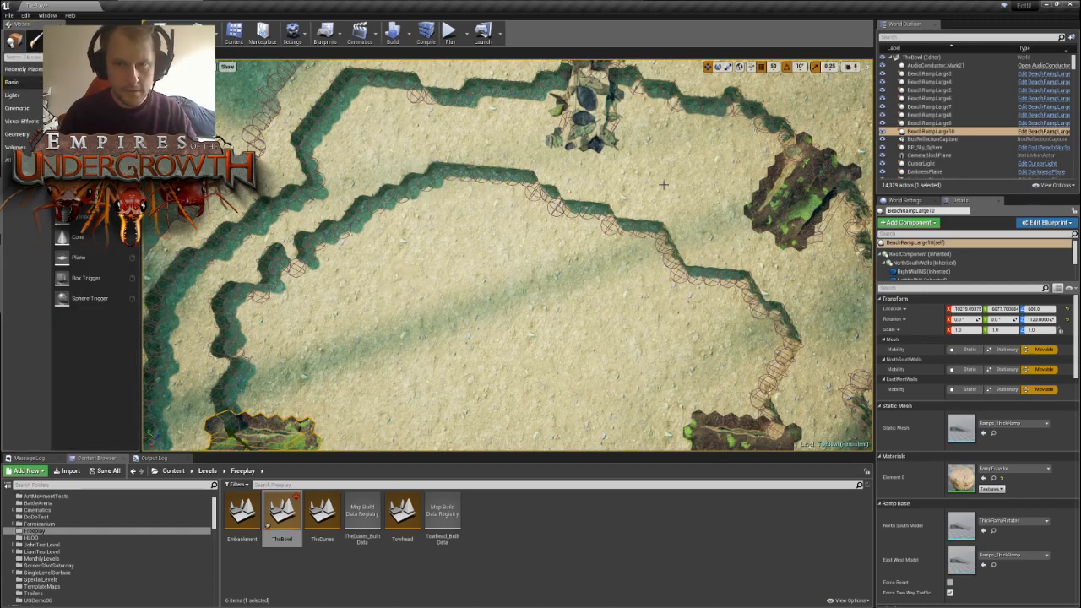
- Duplicate BeachRampLarge6 to the opposite side of the bowl and shift the original slightly along the X axis
{"action": "right_click_drag", "start_coordinate": [355, 262], "coordinate": [591, 262]}
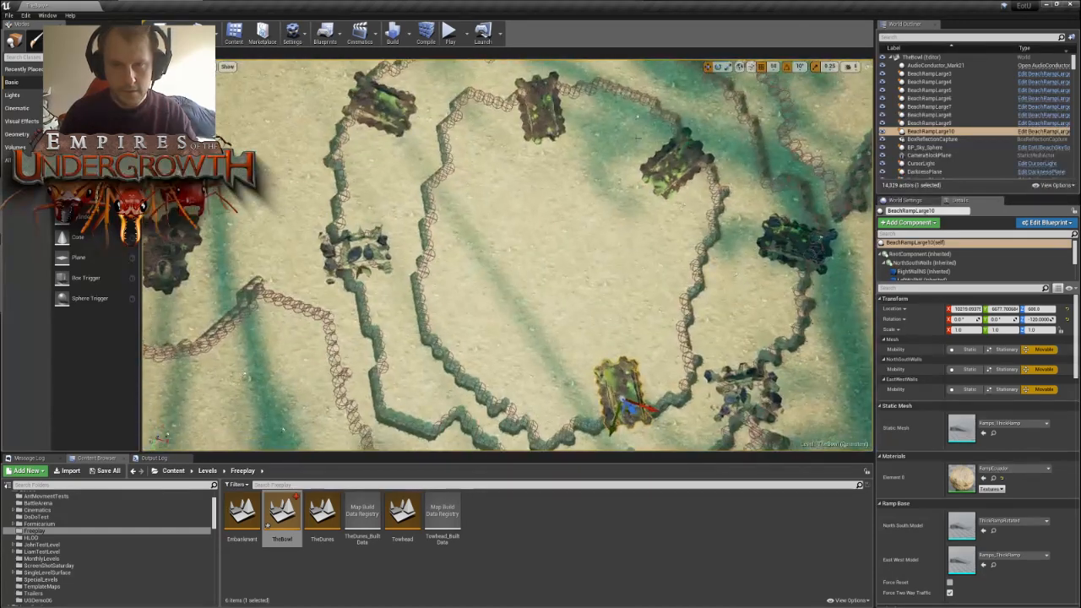
{"action": "left_click", "coordinate": [540, 124]}
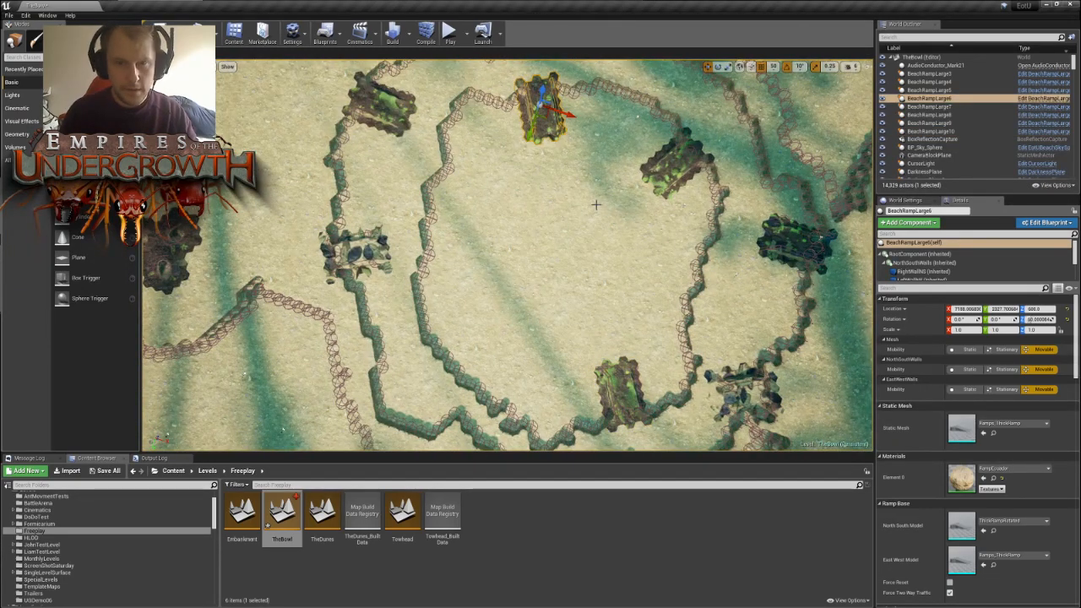
{"action": "key", "text": "ctrl+w"}
{"action": "left_click_drag", "start_coordinate": [544, 118], "coordinate": [490, 343]}
{"action": "left_click", "coordinate": [545, 124]}
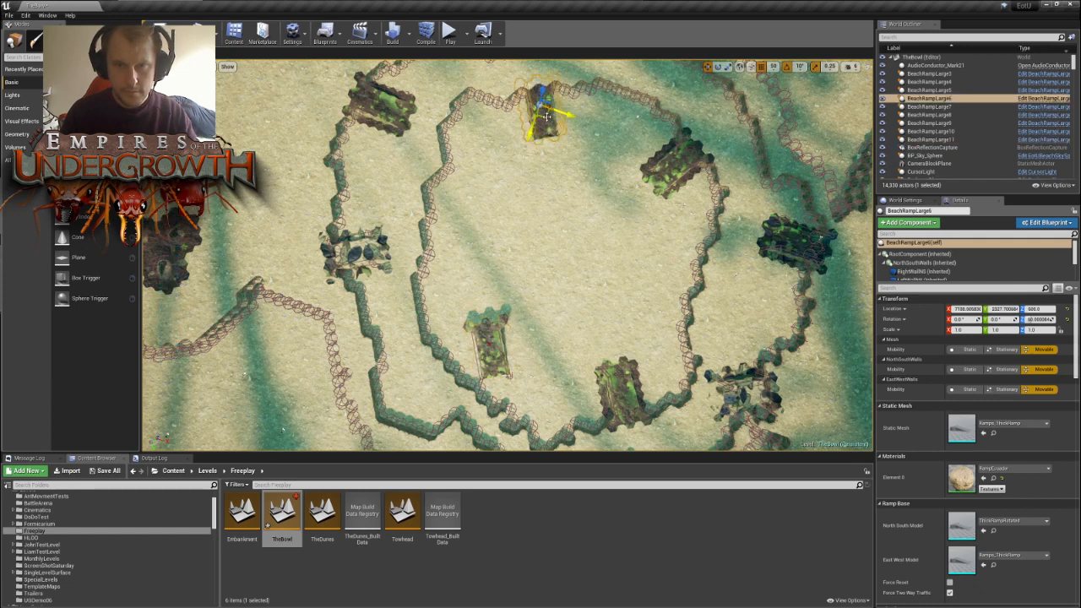
{"action": "mouse_move", "coordinate": [563, 114]}
{"action": "left_mouse_down"}
{"action": "mouse_move", "coordinate": [572, 118]}
{"action": "mouse_move", "coordinate": [551, 119]}
{"action": "left_mouse_up"}
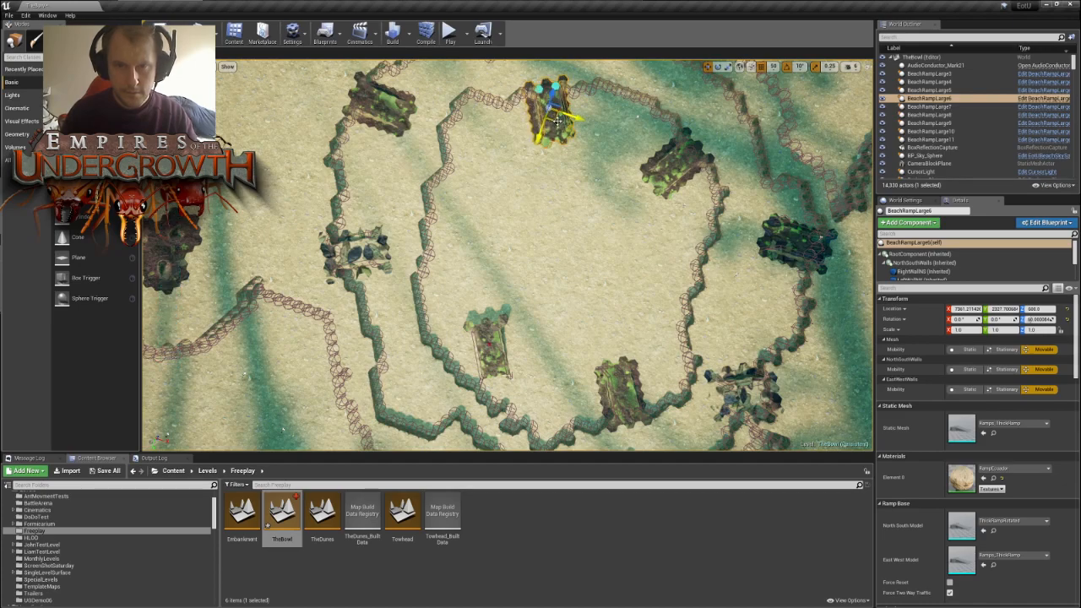
- Rotate BeachRampLarge11 to -60° about the vertical axis so that its upper end faces the inner terrace wall
{"action": "right_click_drag", "start_coordinate": [555, 121], "coordinate": [554, 221]}
{"action": "key", "text": "w"}
{"action": "key", "text": "w"}
{"action": "key", "text": "s"}
{"action": "key", "text": "w"}
{"action": "key", "text": "w"}
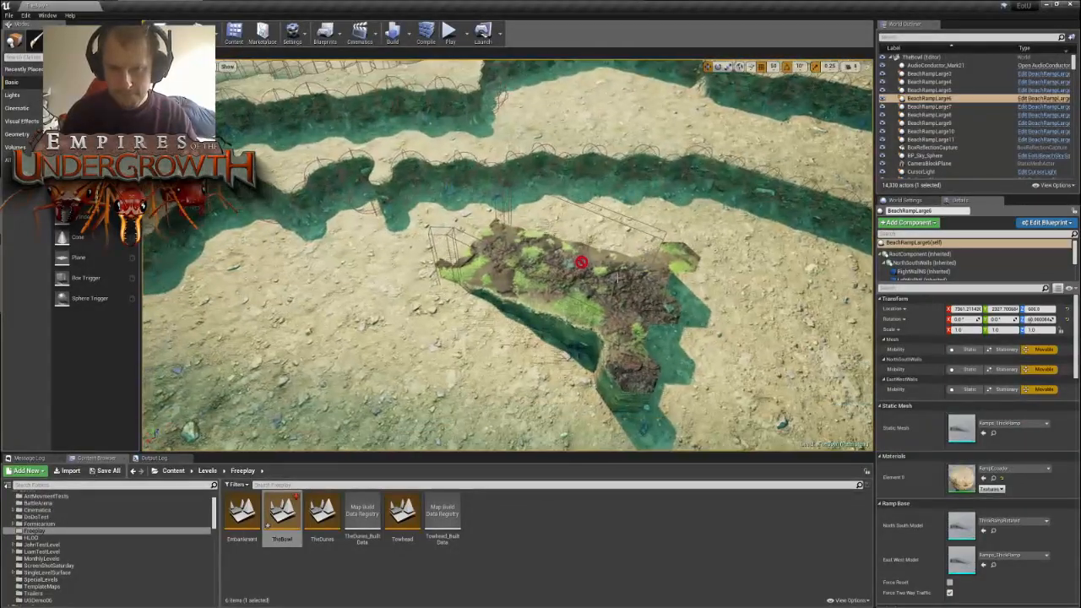
{"action": "left_click", "coordinate": [567, 268]}
{"action": "key", "text": "s"}
{"action": "right_click_drag", "start_coordinate": [568, 268], "coordinate": [542, 288]}
{"action": "key", "text": "e"}
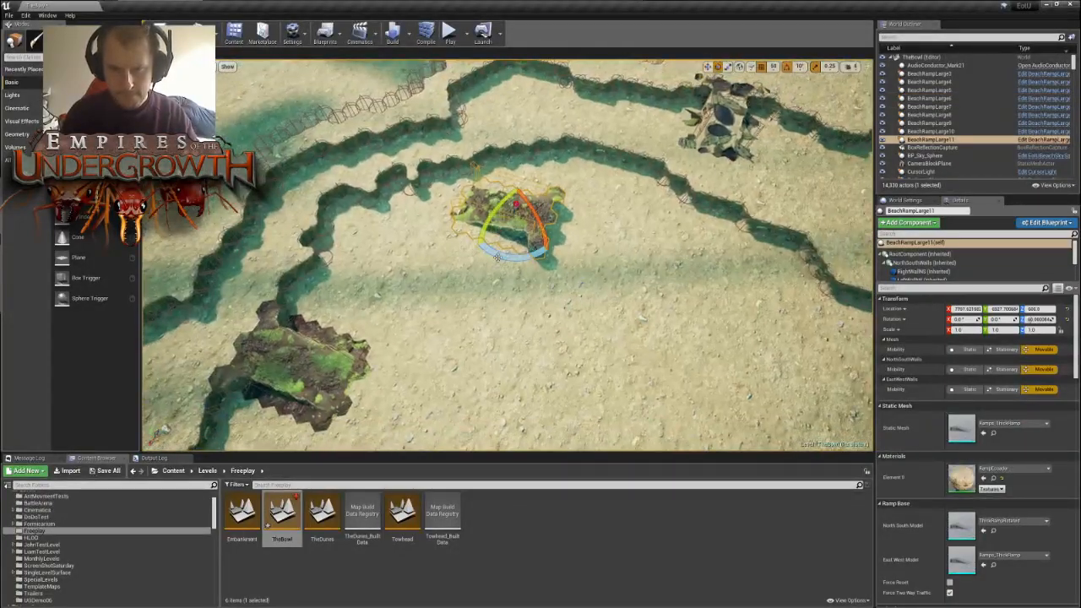
{"action": "left_click_drag", "start_coordinate": [498, 255], "coordinate": [564, 241]}
{"action": "key", "text": "w"}
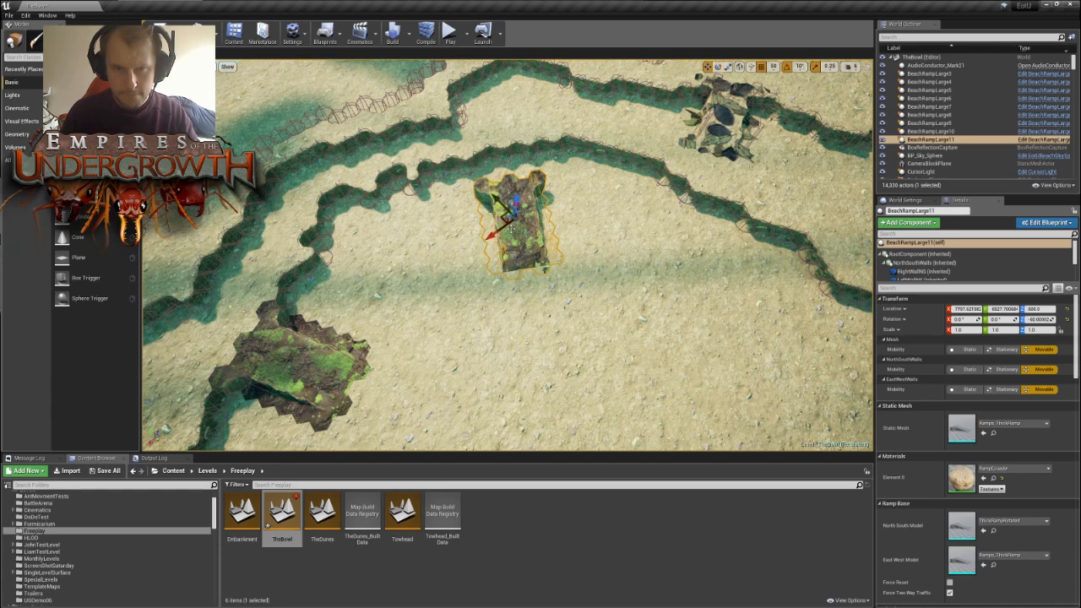
- Move BeachRampLarge11 into the inner terrace wall and check the join at its upper end close up
{"action": "left_click_drag", "start_coordinate": [503, 216], "coordinate": [523, 179]}
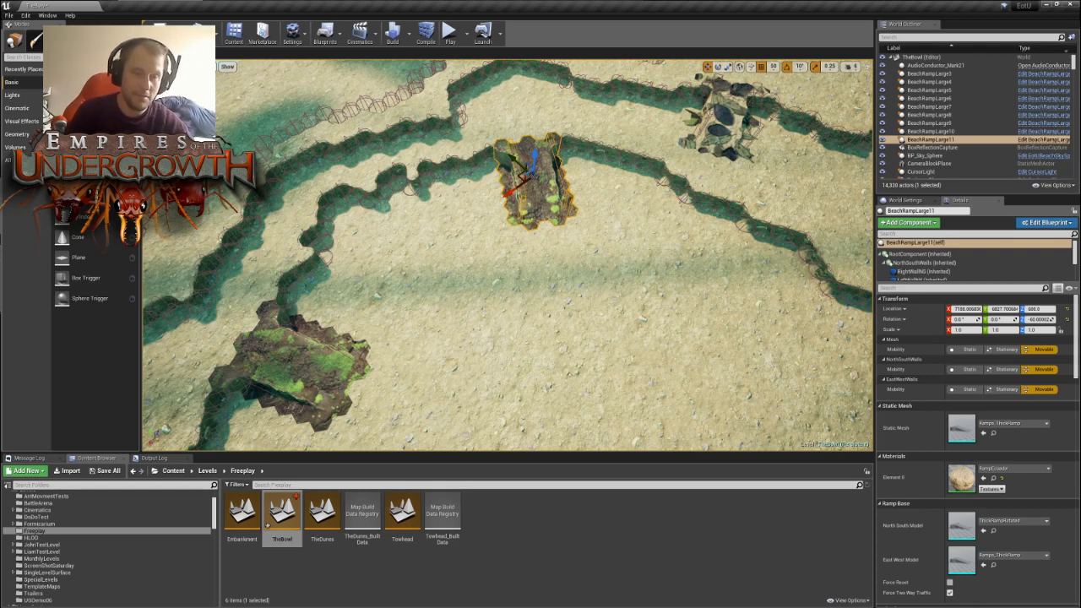
{"action": "right_click_drag", "start_coordinate": [597, 195], "coordinate": [619, 207]}
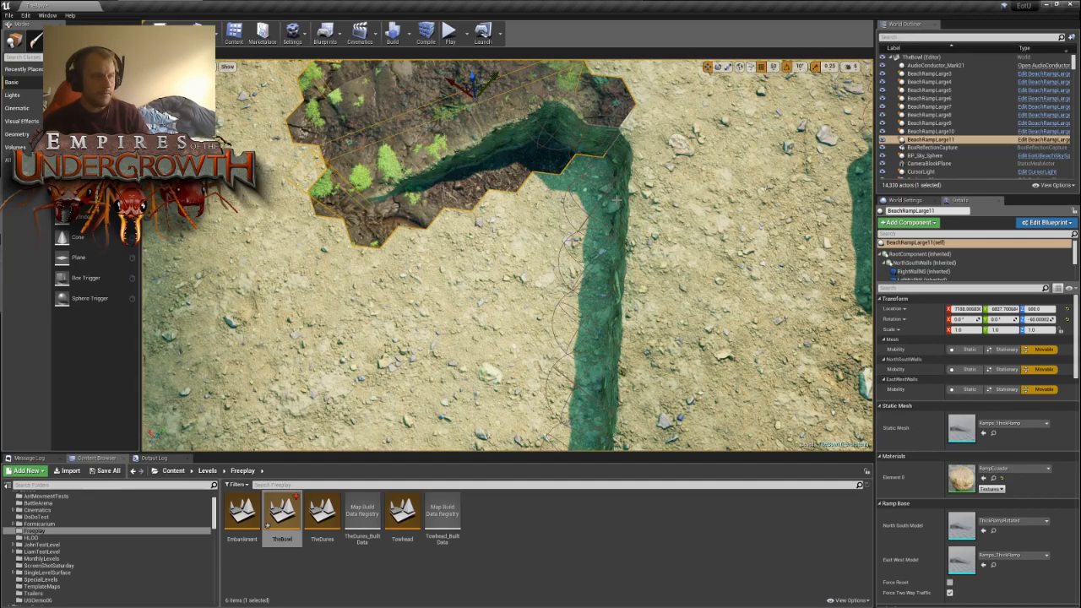
{"action": "right_click_drag", "start_coordinate": [355, 266], "coordinate": [357, 237]}
{"action": "right_click_drag", "start_coordinate": [366, 343], "coordinate": [365, 344]}
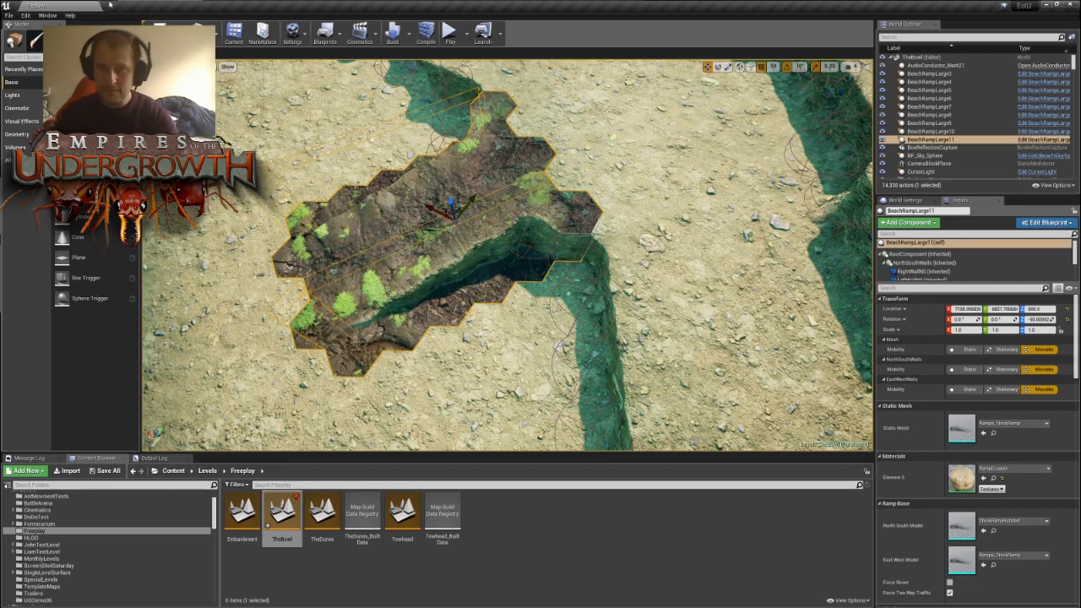
- Paint a small cluster of wall tiles just inside the level's edge wall, between the two nest mounds
{"action": "right_click_drag", "start_coordinate": [236, 267], "coordinate": [676, 233]}
{"action": "key", "text": "s"}
{"action": "key", "text": "w"}
{"action": "key", "text": "w"}
{"action": "key", "text": "s"}
{"action": "key", "text": "s"}
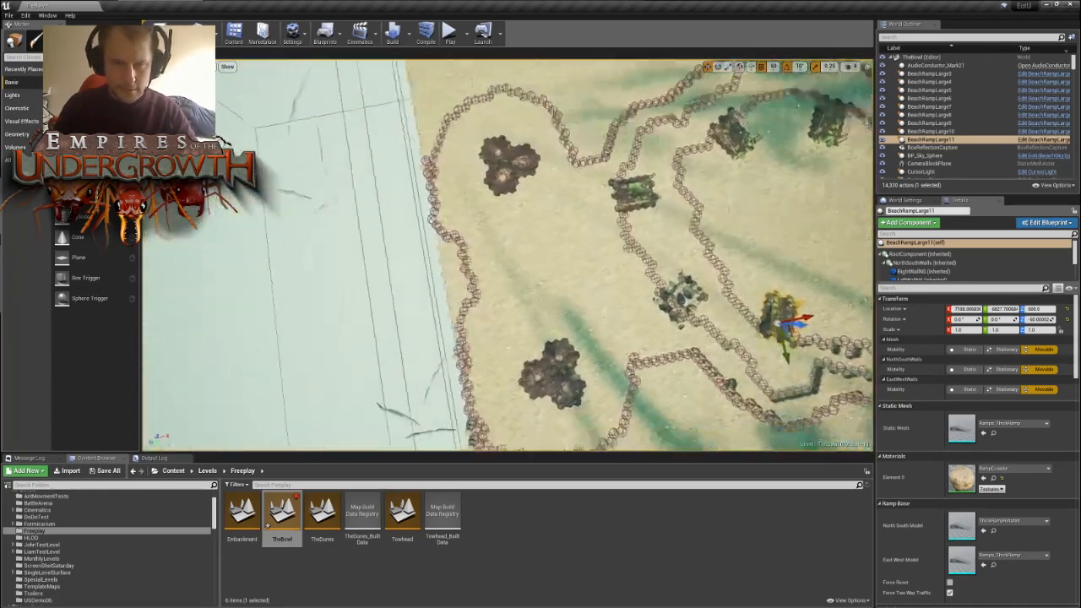
{"action": "scroll", "coordinate": [507, 255], "scroll_direction": "up", "scroll_amount": 5}
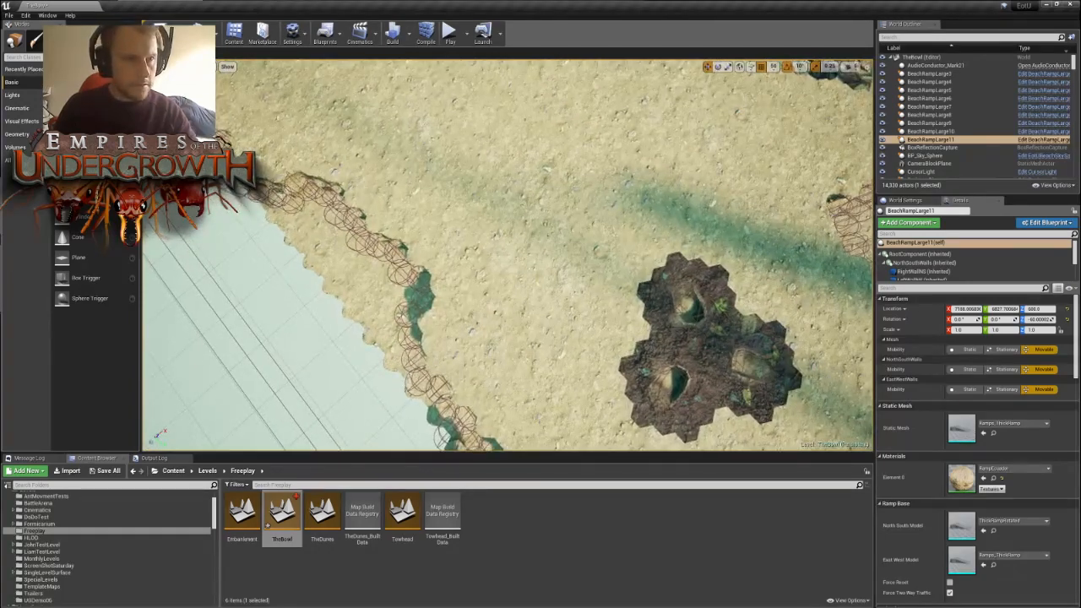
{"action": "key", "text": "shift+6"}
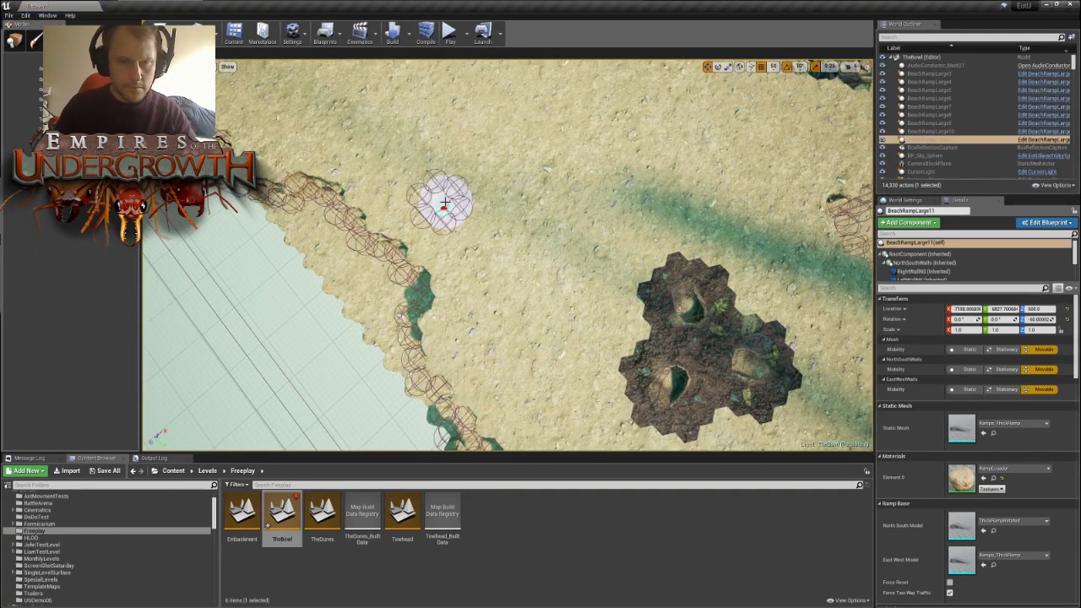
{"action": "key", "text": "w"}
{"action": "mouse_move", "coordinate": [365, 301]}
{"action": "right_mouse_down"}
{"action": "mouse_move", "coordinate": [354, 278]}
{"action": "mouse_move", "coordinate": [389, 220]}
{"action": "right_mouse_up"}
{"action": "mouse_move", "coordinate": [507, 258]}
{"action": "right_mouse_down"}
{"action": "mouse_move", "coordinate": [511, 330]}
{"action": "mouse_move", "coordinate": [532, 355]}
{"action": "right_mouse_up"}
{"action": "key", "text": "s"}
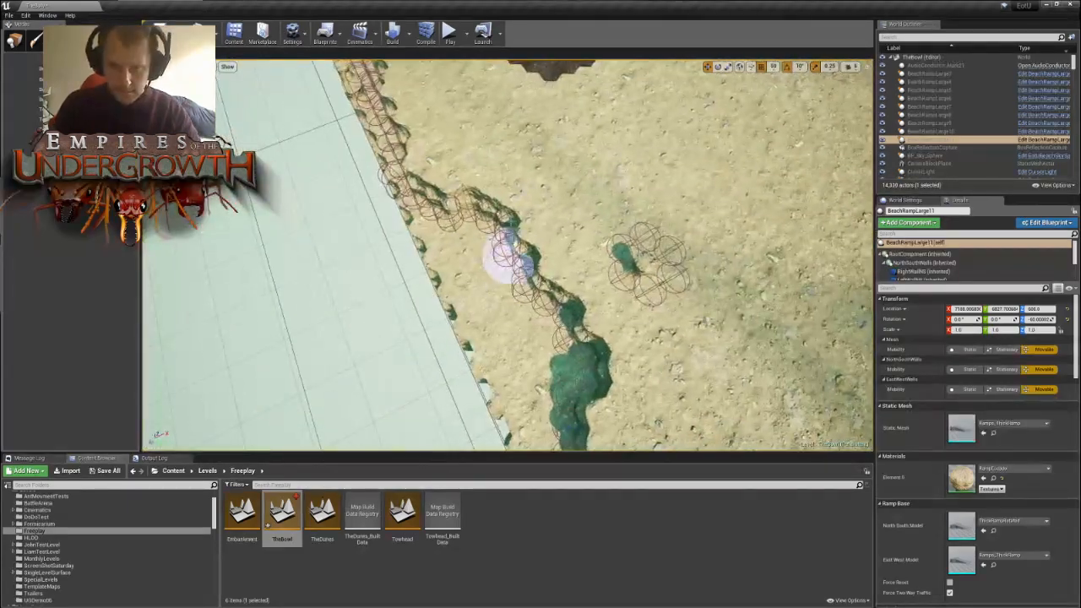
- Extend the level's edge wall inward into a bulge between the two nest mounds with the tile brush
{"action": "mouse_move", "coordinate": [529, 204]}
{"action": "left_mouse_down"}
{"action": "mouse_move", "coordinate": [555, 254]}
{"action": "mouse_move", "coordinate": [591, 270]}
{"action": "mouse_move", "coordinate": [629, 255]}
{"action": "mouse_move", "coordinate": [619, 226]}
{"action": "left_mouse_up"}
{"action": "key", "text": "d"}
{"action": "mouse_move", "coordinate": [675, 226]}
{"action": "right_mouse_down"}
{"action": "mouse_move", "coordinate": [608, 222]}
{"action": "mouse_move", "coordinate": [623, 236]}
{"action": "right_mouse_up"}
{"action": "key", "text": "s"}
{"action": "mouse_move", "coordinate": [447, 271]}
{"action": "left_mouse_down"}
{"action": "mouse_move", "coordinate": [437, 256]}
{"action": "mouse_move", "coordinate": [429, 268]}
{"action": "mouse_move", "coordinate": [422, 283]}
{"action": "mouse_move", "coordinate": [463, 273]}
{"action": "mouse_move", "coordinate": [458, 265]}
{"action": "mouse_move", "coordinate": [391, 346]}
{"action": "mouse_move", "coordinate": [407, 353]}
{"action": "left_mouse_up"}
{"action": "right_click_drag", "start_coordinate": [547, 132], "coordinate": [515, 134]}
{"action": "key", "text": "d"}
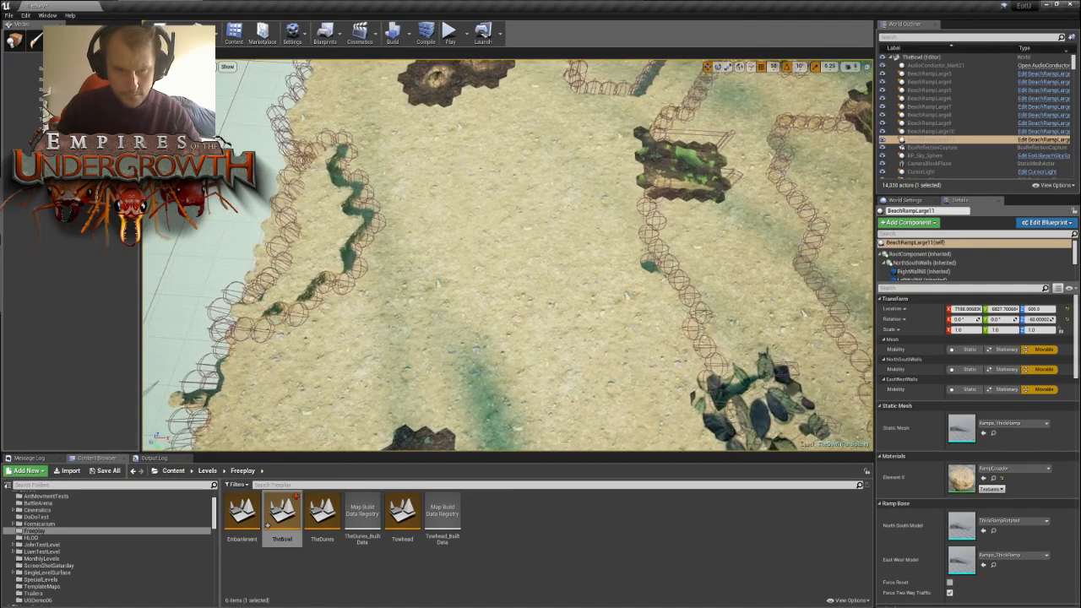
- Build a raised wall spur from the outer terrace wall toward the edge bulge, leaving a narrow passage between them
{"action": "left_click_drag", "start_coordinate": [352, 201], "coordinate": [404, 254]}
{"action": "left_click_drag", "start_coordinate": [627, 248], "coordinate": [624, 218]}
{"action": "left_click_drag", "start_coordinate": [573, 245], "coordinate": [603, 255]}
{"action": "right_click_drag", "start_coordinate": [637, 325], "coordinate": [592, 255]}
{"action": "left_click_drag", "start_coordinate": [595, 250], "coordinate": [675, 223]}
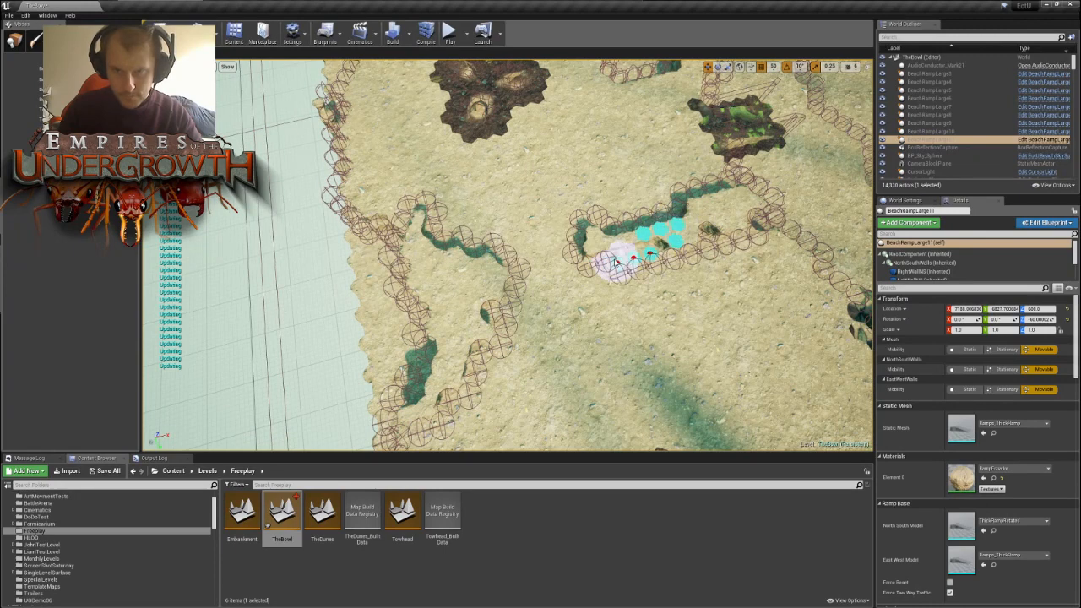
{"action": "left_click_drag", "start_coordinate": [616, 262], "coordinate": [716, 235]}
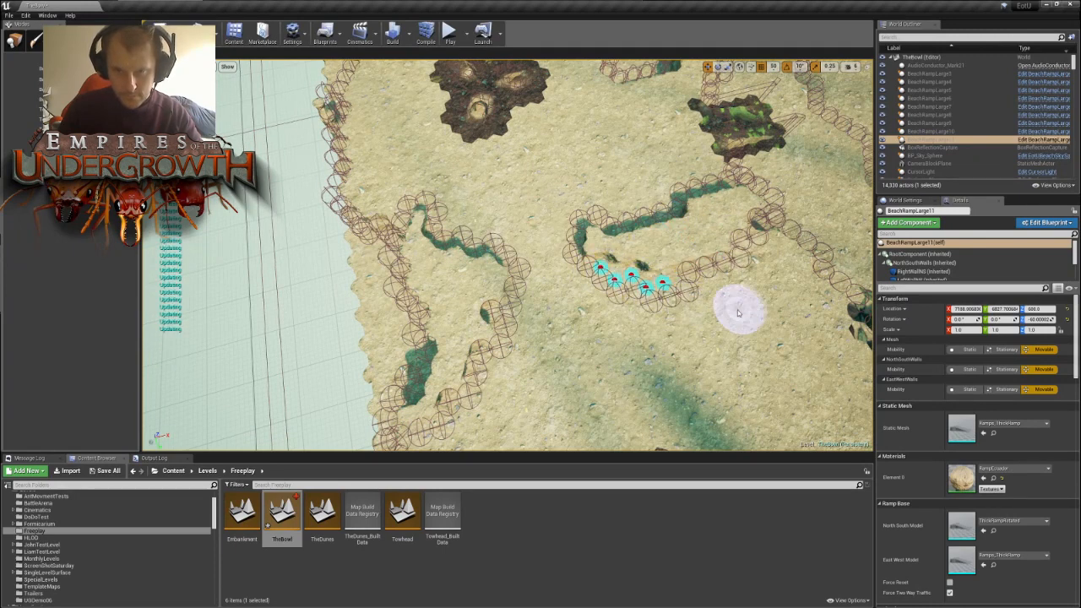
{"action": "right_click_drag", "start_coordinate": [738, 313], "coordinate": [470, 306]}
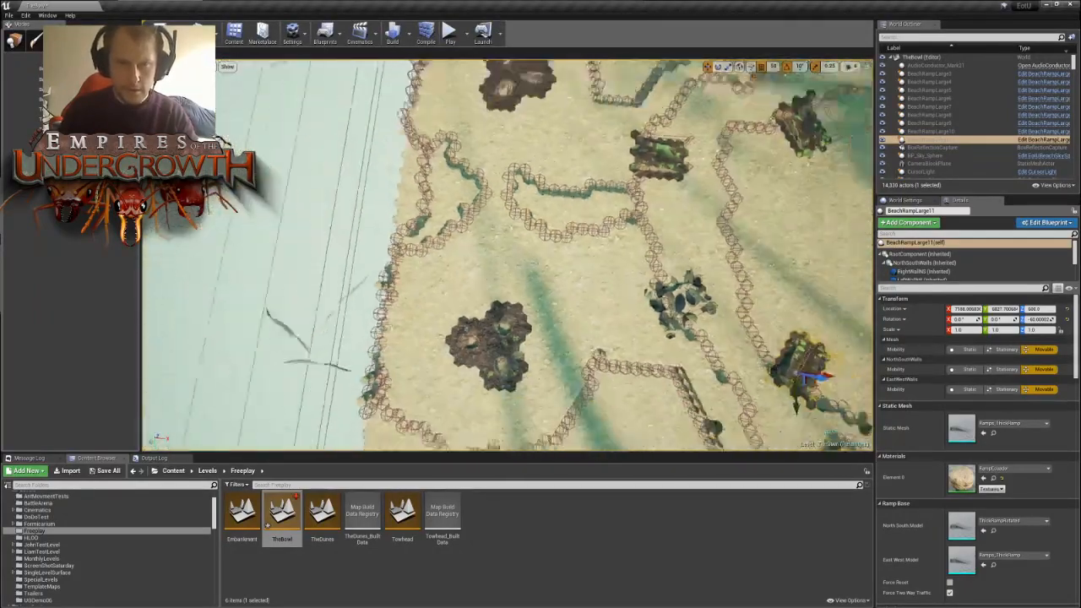
{"action": "right_click_drag", "start_coordinate": [508, 255], "coordinate": [510, 254]}
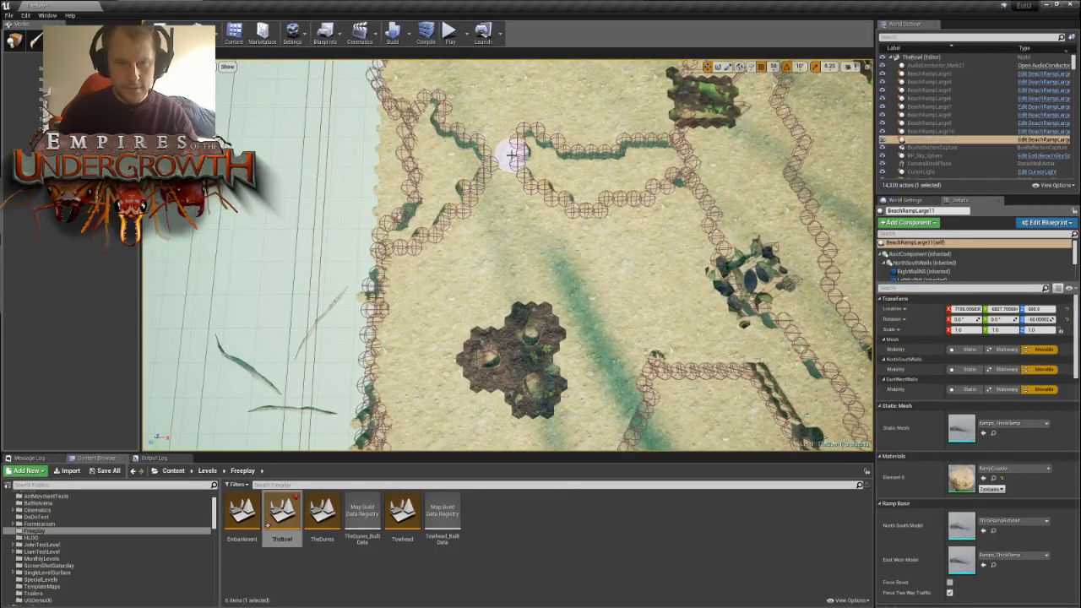
- Extend the level's eastern edge wall inward into a bulge between the two eastern nest mounds with the tile brush
{"action": "right_click_drag", "start_coordinate": [509, 180], "coordinate": [527, 196]}
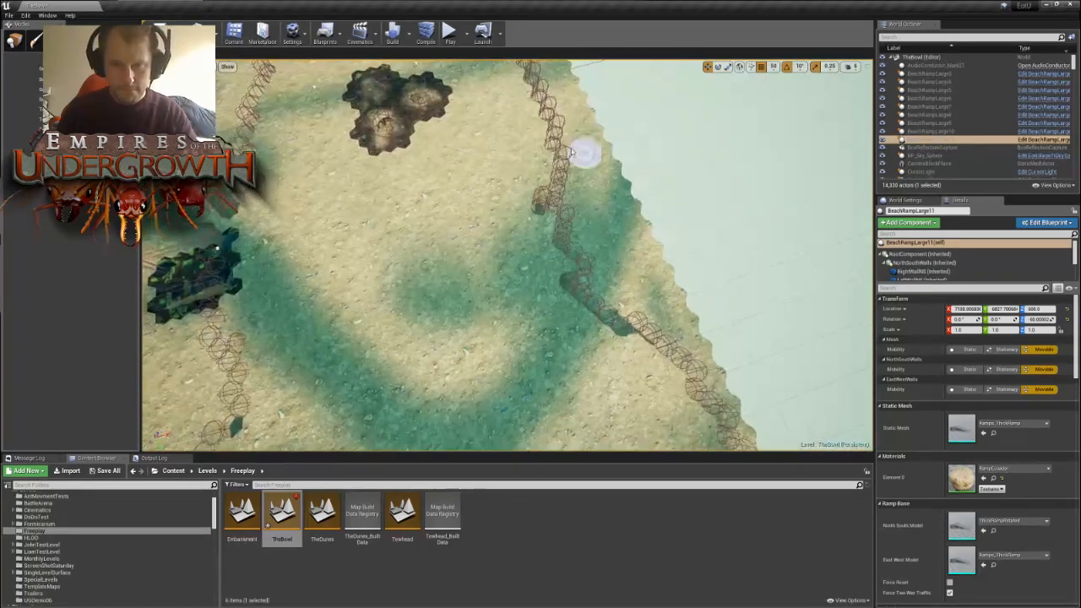
{"action": "left_click", "coordinate": [536, 133]}
{"action": "left_click_drag", "start_coordinate": [529, 191], "coordinate": [529, 226]}
{"action": "mouse_move", "coordinate": [562, 259]}
{"action": "left_mouse_down"}
{"action": "mouse_move", "coordinate": [528, 235]}
{"action": "mouse_move", "coordinate": [488, 251]}
{"action": "left_mouse_up"}
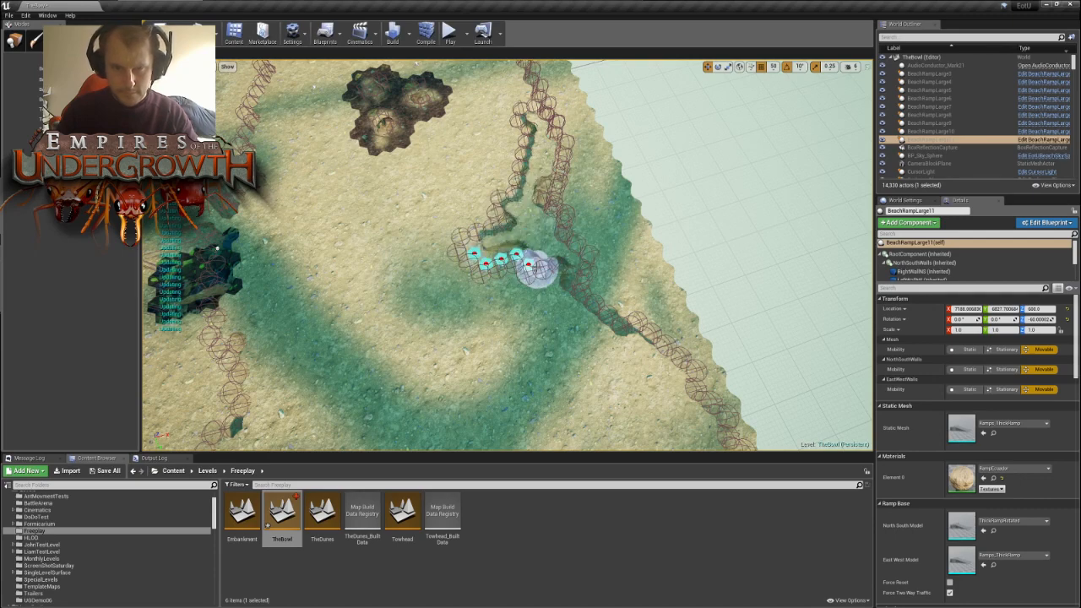
{"action": "key", "text": "s"}
{"action": "right_click_drag", "start_coordinate": [480, 277], "coordinate": [512, 256]}
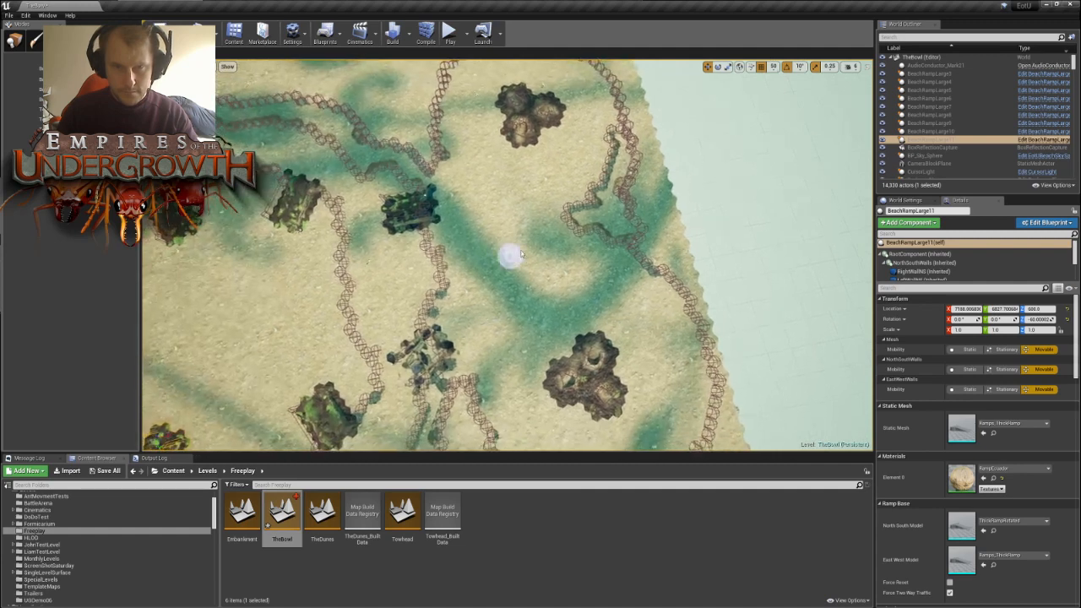
- Build a wall spur from the eastern terrace wall toward the eastern edge bulge, leaving a narrow passage between them
{"action": "mouse_move", "coordinate": [533, 229]}
{"action": "left_mouse_down"}
{"action": "mouse_move", "coordinate": [460, 247]}
{"action": "mouse_move", "coordinate": [452, 266]}
{"action": "mouse_move", "coordinate": [491, 259]}
{"action": "left_mouse_up"}
{"action": "key", "text": "s"}
{"action": "mouse_move", "coordinate": [487, 163]}
{"action": "right_mouse_down"}
{"action": "mouse_move", "coordinate": [426, 163]}
{"action": "mouse_move", "coordinate": [465, 148]}
{"action": "mouse_move", "coordinate": [511, 163]}
{"action": "right_mouse_up"}
{"action": "key", "text": "w"}
{"action": "key", "text": "d"}
{"action": "key", "text": "d"}
{"action": "key", "text": "w"}
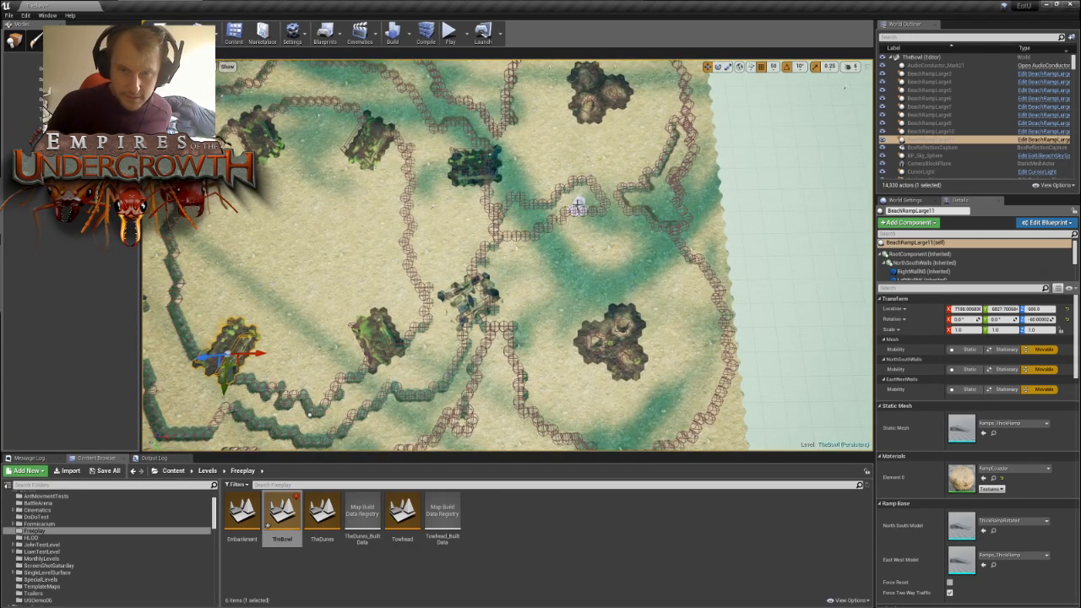
{"action": "left_click_drag", "start_coordinate": [551, 229], "coordinate": [563, 222]}
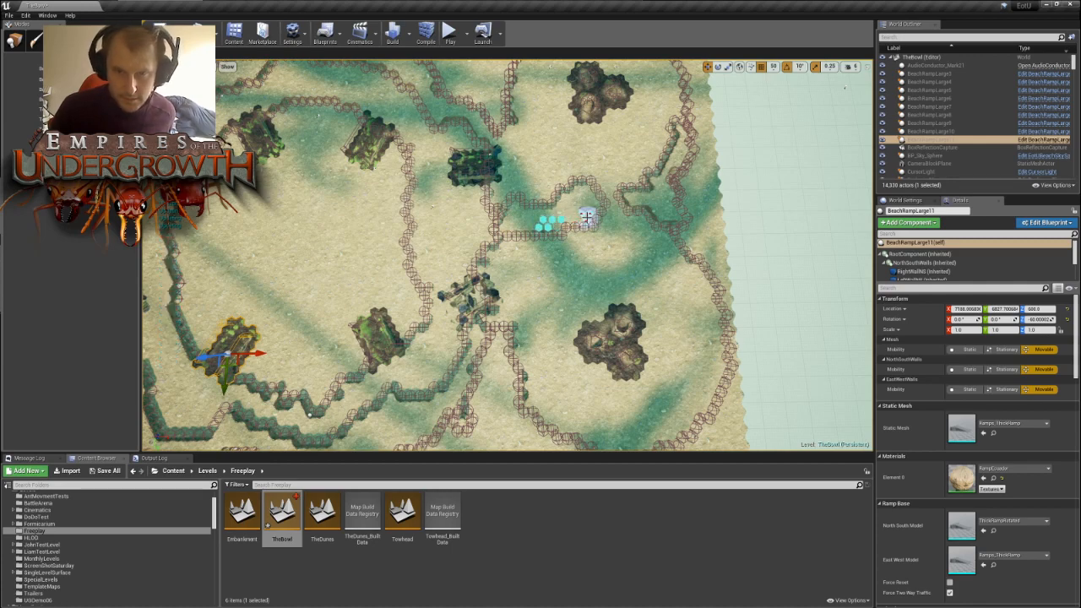
{"action": "mouse_move", "coordinate": [541, 283]}
{"action": "right_mouse_down"}
{"action": "mouse_move", "coordinate": [550, 275]}
{"action": "mouse_move", "coordinate": [541, 269]}
{"action": "right_mouse_up"}
- Examine the whole level from above to compare the eastern and western chokepoints
{"action": "key", "text": "s"}
{"action": "key", "text": "a"}
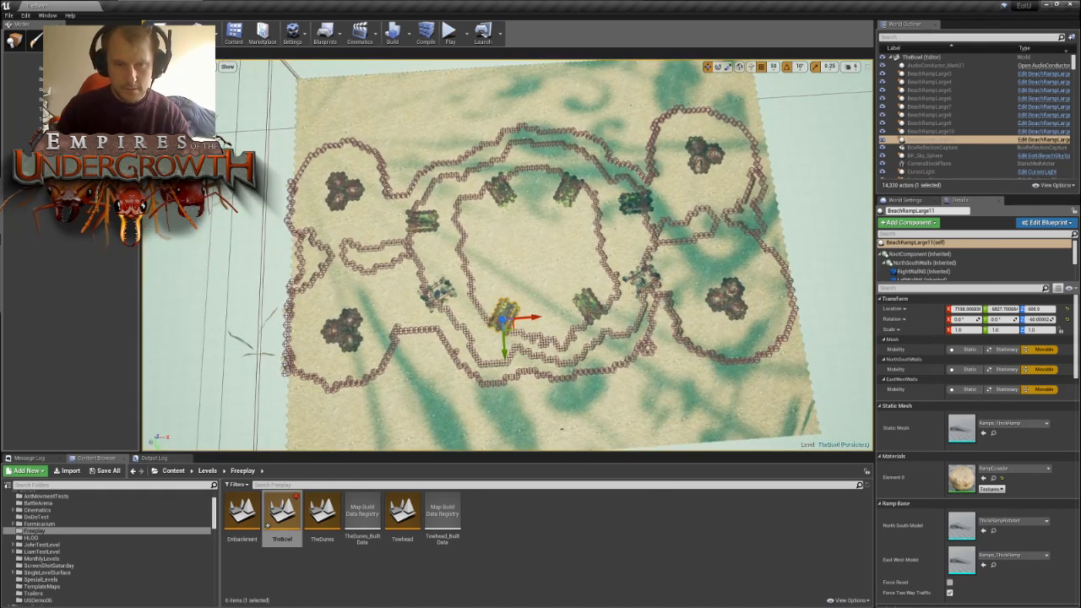
{"action": "key", "text": "d"}
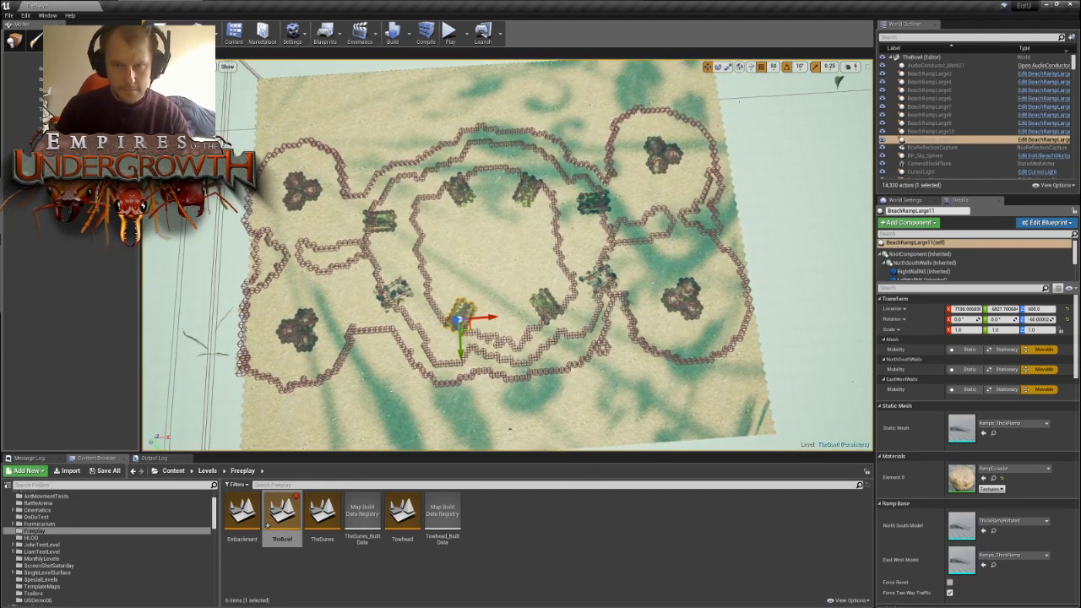
{"action": "right_click_drag", "start_coordinate": [542, 269], "coordinate": [573, 274]}
{"action": "key", "text": "d"}
{"action": "key", "text": "s"}
{"action": "key", "text": "w"}
{"action": "key", "text": "s"}
{"action": "key", "text": "a"}
{"action": "key", "text": "d"}
- Widen the eastern wall spur toward the southeastern nest with the tile brush, keeping the passage beside the edge bulge
{"action": "key", "text": "w"}
{"action": "key", "text": "w"}
{"action": "key", "text": "a"}
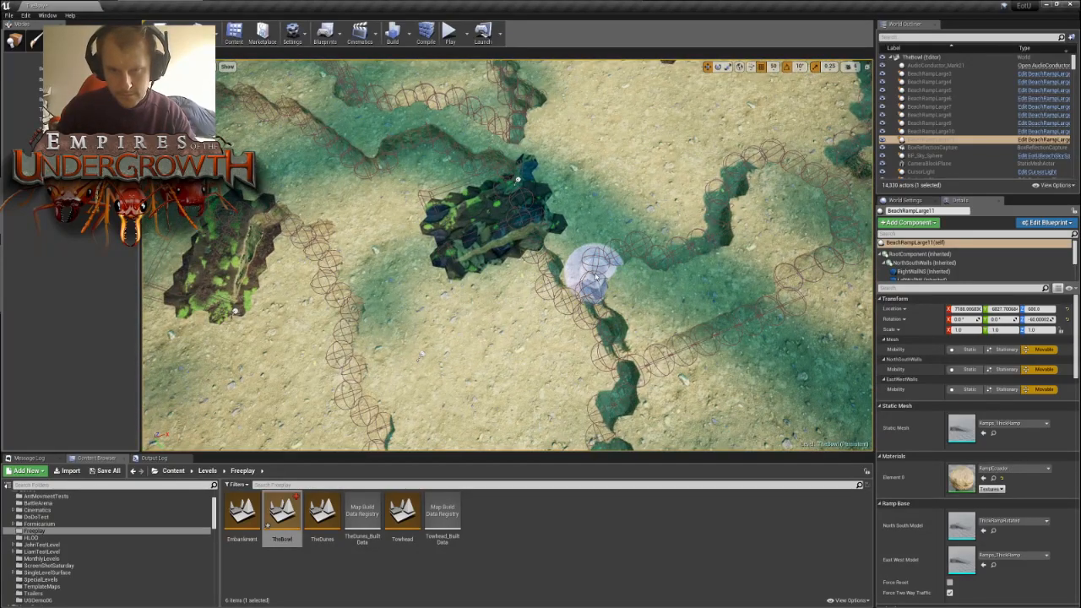
{"action": "right_click_drag", "start_coordinate": [539, 351], "coordinate": [553, 368]}
{"action": "key", "text": "s"}
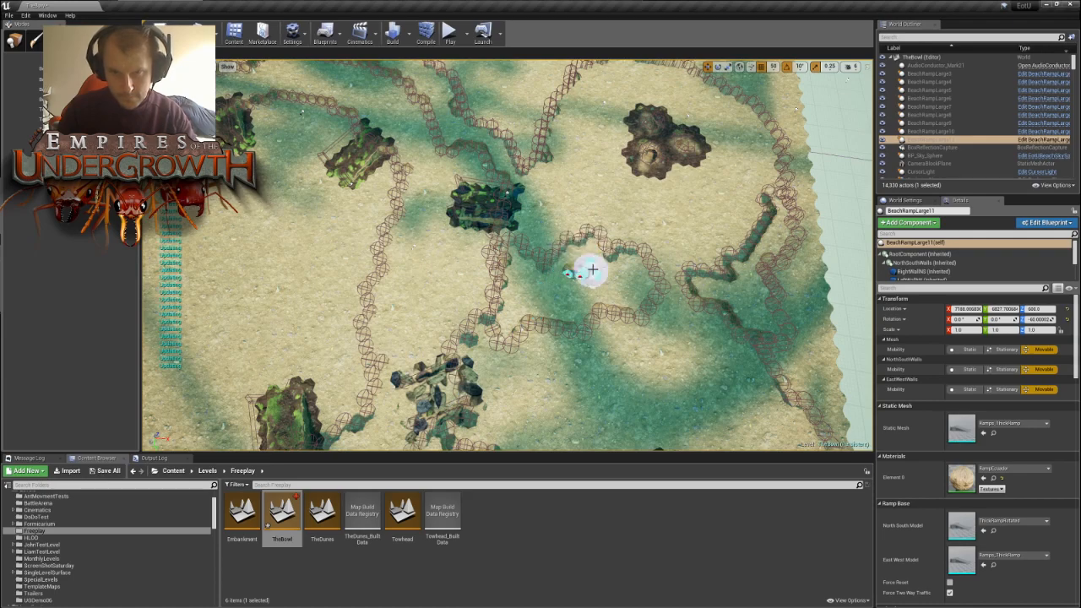
{"action": "key", "text": "s"}
{"action": "right_click_drag", "start_coordinate": [611, 287], "coordinate": [640, 292]}
{"action": "key", "text": "w"}
{"action": "key", "text": "s"}
- Push the outer wall south of the southeastern nest mound inward into a small bulge
{"action": "right_click_drag", "start_coordinate": [473, 306], "coordinate": [449, 312]}
{"action": "key", "text": "w"}
{"action": "mouse_move", "coordinate": [428, 272]}
{"action": "left_mouse_down"}
{"action": "mouse_move", "coordinate": [417, 307]}
{"action": "mouse_move", "coordinate": [432, 366]}
{"action": "left_mouse_up"}
{"action": "key", "text": "s"}
{"action": "right_click_drag", "start_coordinate": [430, 392], "coordinate": [456, 392]}
{"action": "key", "text": "w"}
{"action": "mouse_move", "coordinate": [514, 280]}
{"action": "left_mouse_down"}
{"action": "mouse_move", "coordinate": [666, 299]}
{"action": "mouse_move", "coordinate": [564, 306]}
{"action": "left_mouse_up"}
{"action": "mouse_move", "coordinate": [715, 279]}
{"action": "right_mouse_down"}
{"action": "mouse_move", "coordinate": [701, 284]}
{"action": "mouse_move", "coordinate": [714, 279]}
{"action": "right_mouse_up"}
- Review the overall wall layout from above for differences between the two sides
{"action": "key", "text": "s"}
{"action": "right_click_drag", "start_coordinate": [337, 154], "coordinate": [359, 158]}
{"action": "key", "text": "s"}
{"action": "key", "text": "a"}
{"action": "mouse_move", "coordinate": [468, 295]}
{"action": "right_mouse_down"}
{"action": "mouse_move", "coordinate": [486, 292]}
{"action": "mouse_move", "coordinate": [468, 295]}
{"action": "right_mouse_up"}
{"action": "key", "text": "d"}
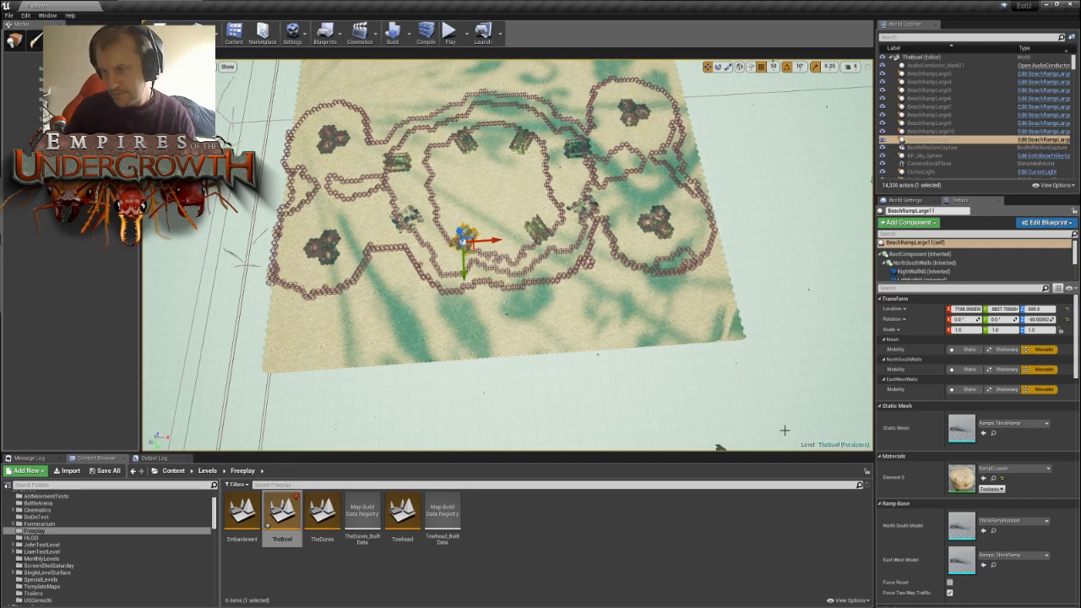
{"action": "right_click_drag", "start_coordinate": [564, 335], "coordinate": [387, 312]}
- Widen the western wall spur along its side facing the northwestern nest with the tile brush
{"action": "key", "text": "w"}
{"action": "key", "text": "d"}
{"action": "key", "text": "s"}
{"action": "key", "text": "w"}
{"action": "key", "text": "s"}
{"action": "key", "text": "d"}
{"action": "key", "text": "w"}
{"action": "key", "text": "d"}
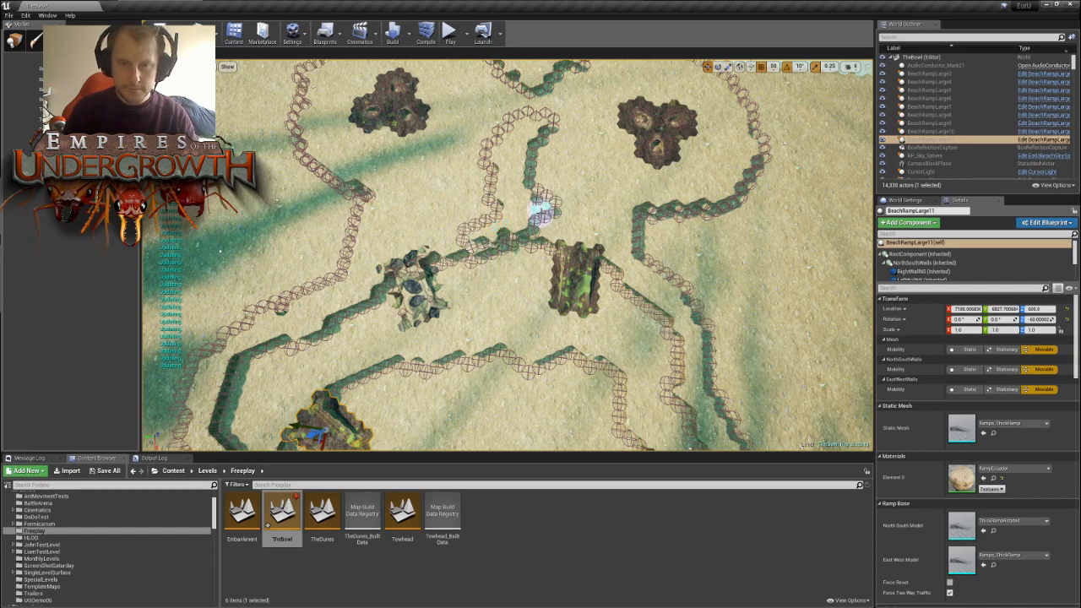
{"action": "mouse_move", "coordinate": [529, 181]}
{"action": "right_mouse_down"}
{"action": "mouse_move", "coordinate": [473, 174]}
{"action": "mouse_move", "coordinate": [478, 162]}
{"action": "mouse_move", "coordinate": [510, 186]}
{"action": "right_mouse_up"}
{"action": "key", "text": "d"}
{"action": "key", "text": "w"}
{"action": "key", "text": "s"}
{"action": "key", "text": "a"}
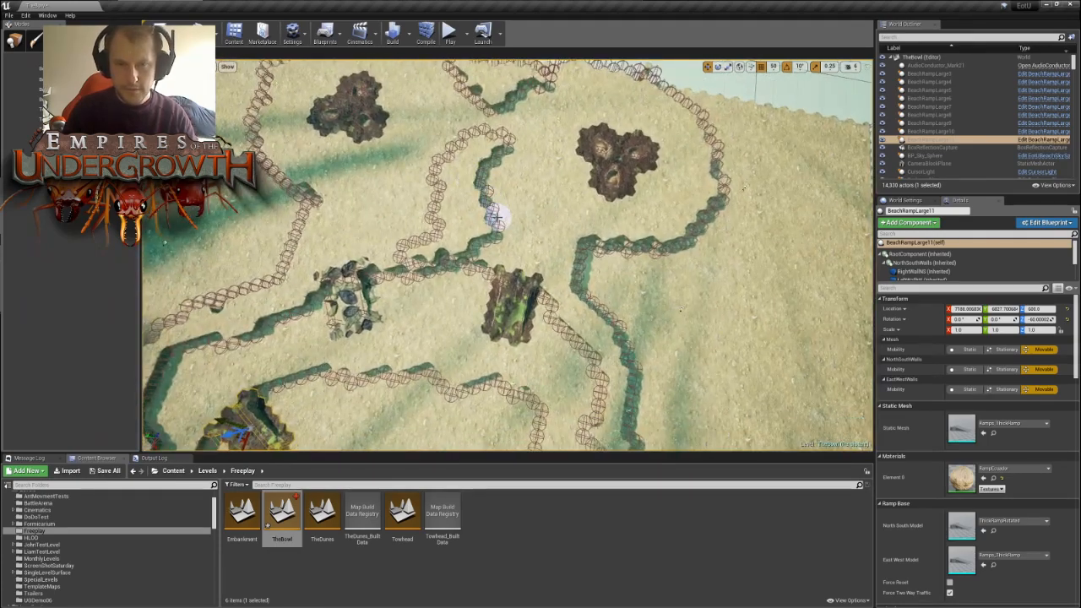
- Inspect the four nest areas and the widened spurs in an overview of the level
{"action": "key", "text": "s"}
{"action": "right_click_drag", "start_coordinate": [538, 222], "coordinate": [705, 245]}
{"action": "key", "text": "s"}
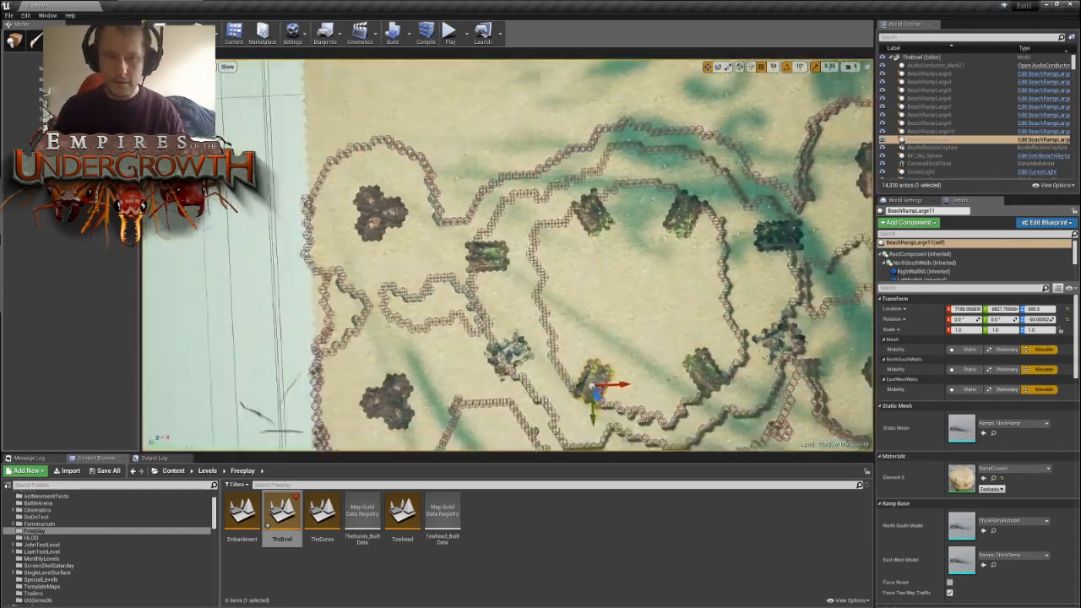
{"action": "key", "text": "s"}
{"action": "right_click_drag", "start_coordinate": [591, 253], "coordinate": [646, 257]}
{"action": "key", "text": "s"}
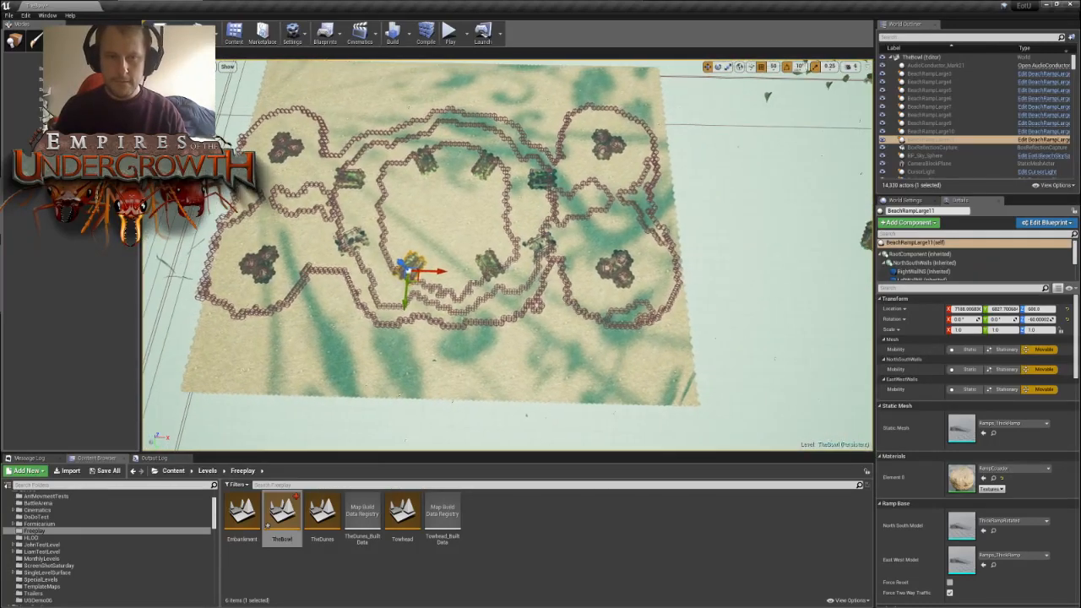
{"action": "key", "text": "w"}
{"action": "right_click_drag", "start_coordinate": [614, 299], "coordinate": [586, 299]}
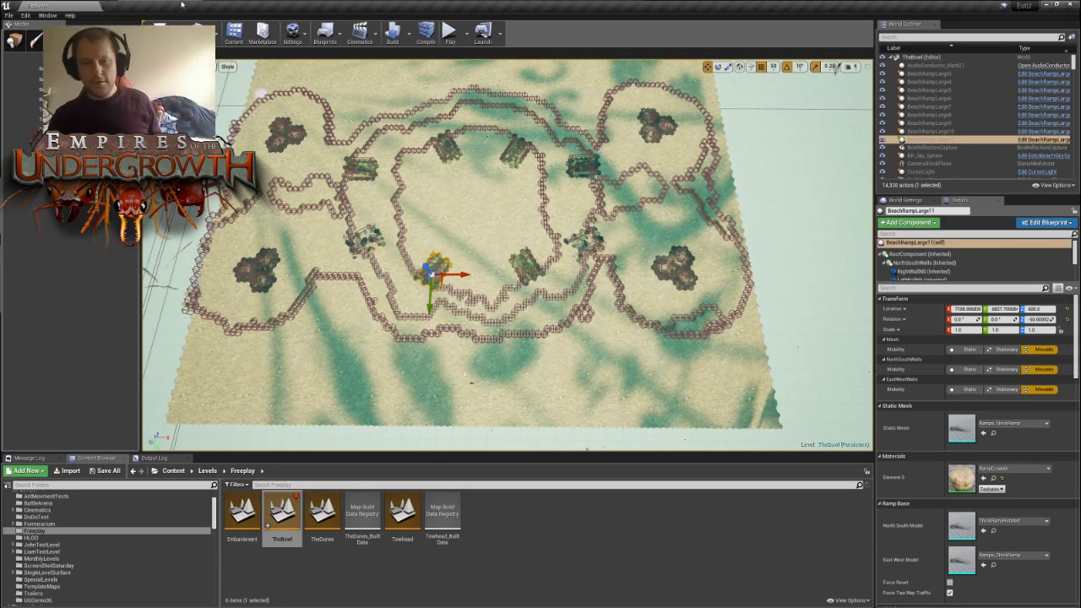
- Paint an inward wall bulge on the level-edge side of the northwestern nest mound
{"action": "key", "text": "w"}
{"action": "right_click_drag", "start_coordinate": [422, 253], "coordinate": [333, 181]}
{"action": "mouse_move", "coordinate": [516, 243]}
{"action": "right_mouse_down"}
{"action": "mouse_move", "coordinate": [520, 270]}
{"action": "mouse_move", "coordinate": [557, 296]}
{"action": "mouse_move", "coordinate": [516, 245]}
{"action": "right_mouse_up"}
{"action": "mouse_move", "coordinate": [517, 282]}
{"action": "left_mouse_down"}
{"action": "mouse_move", "coordinate": [482, 283]}
{"action": "mouse_move", "coordinate": [542, 286]}
{"action": "left_mouse_up"}
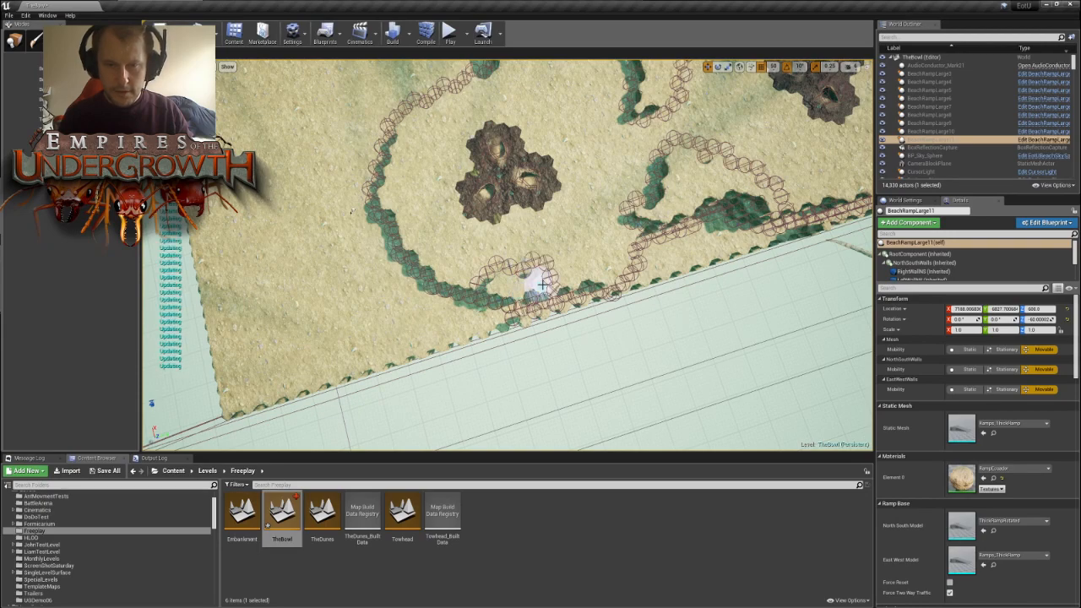
{"action": "mouse_move", "coordinate": [577, 288]}
{"action": "right_mouse_down"}
{"action": "mouse_move", "coordinate": [507, 245]}
{"action": "mouse_move", "coordinate": [516, 241]}
{"action": "right_mouse_up"}
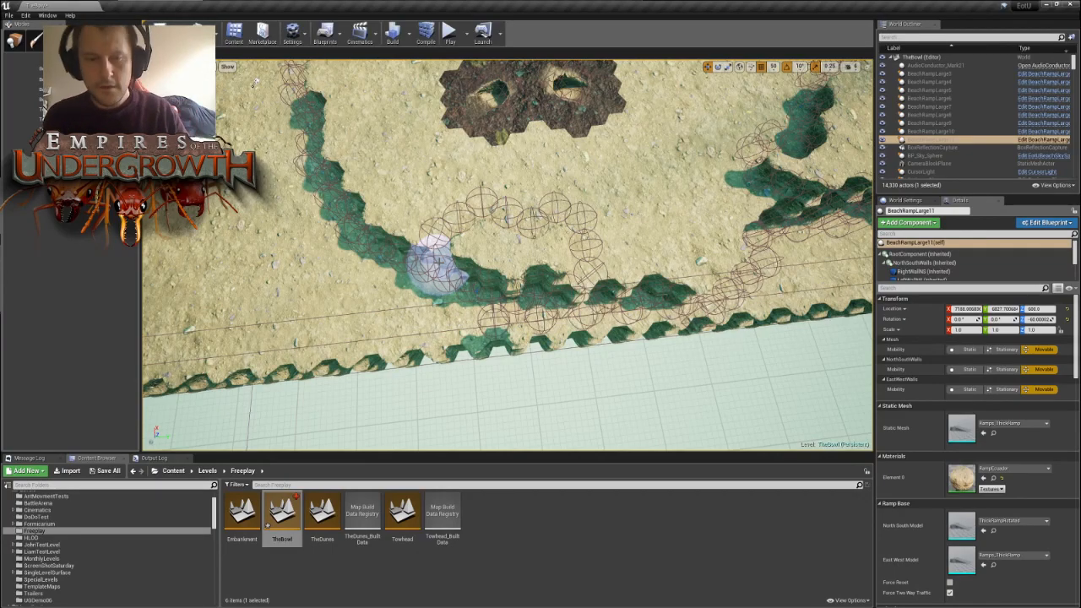
- Build a walled pocket on the outer side of the wall south of the southwestern nest mound
{"action": "right_click_drag", "start_coordinate": [445, 215], "coordinate": [570, 199]}
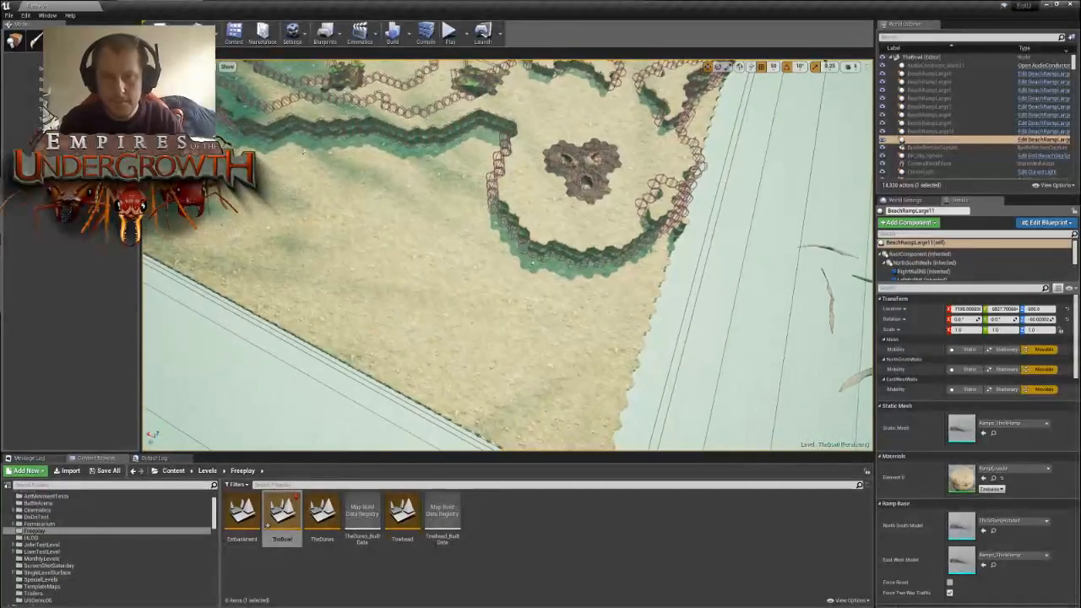
{"action": "right_click_drag", "start_coordinate": [512, 166], "coordinate": [693, 148]}
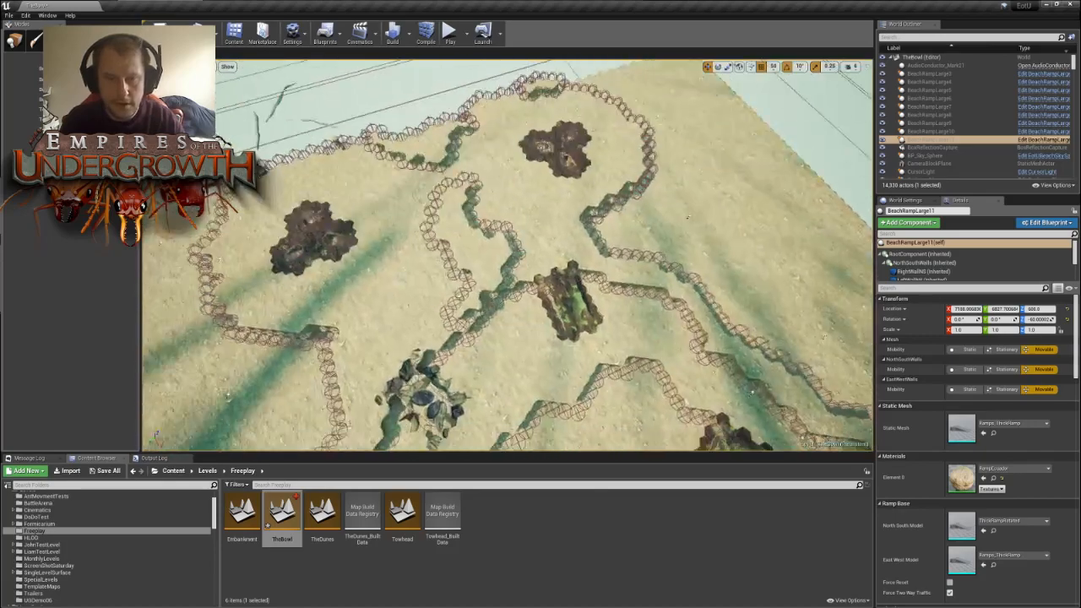
{"action": "right_click_drag", "start_coordinate": [507, 253], "coordinate": [416, 286]}
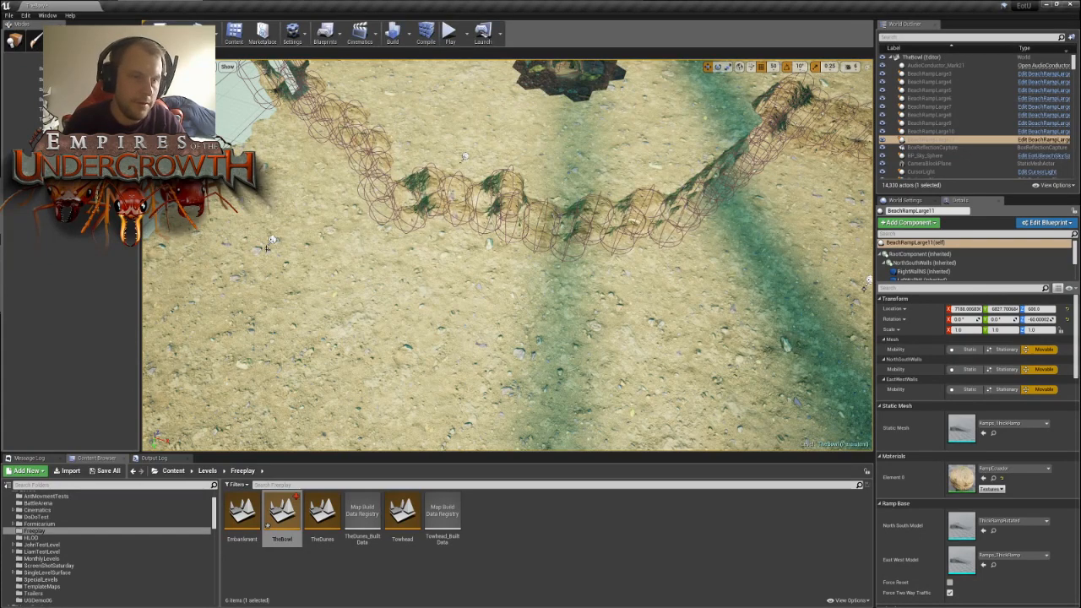
{"action": "mouse_move", "coordinate": [465, 227]}
{"action": "left_mouse_down"}
{"action": "mouse_move", "coordinate": [509, 225]}
{"action": "mouse_move", "coordinate": [586, 259]}
{"action": "left_mouse_up"}
{"action": "mouse_move", "coordinate": [511, 243]}
{"action": "left_mouse_down"}
{"action": "mouse_move", "coordinate": [442, 255]}
{"action": "mouse_move", "coordinate": [458, 257]}
{"action": "left_mouse_up"}
{"action": "mouse_move", "coordinate": [562, 285]}
{"action": "left_mouse_down"}
{"action": "mouse_move", "coordinate": [620, 285]}
{"action": "mouse_move", "coordinate": [620, 272]}
{"action": "left_mouse_up"}
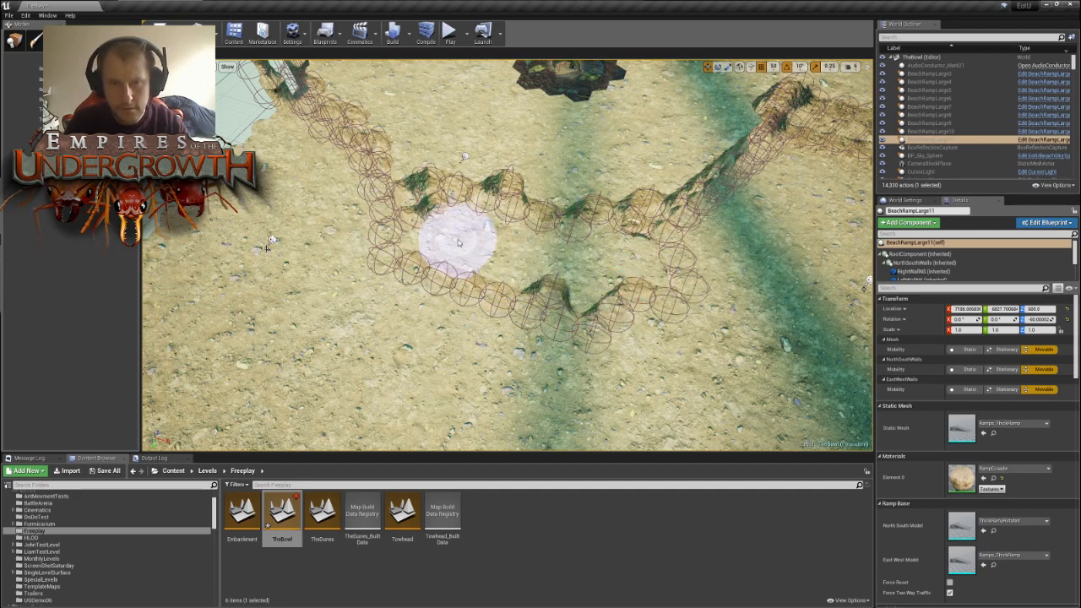
{"action": "mouse_move", "coordinate": [551, 312]}
{"action": "left_mouse_down"}
{"action": "mouse_move", "coordinate": [577, 346]}
{"action": "mouse_move", "coordinate": [608, 313]}
{"action": "mouse_move", "coordinate": [536, 341]}
{"action": "mouse_move", "coordinate": [434, 320]}
{"action": "mouse_move", "coordinate": [528, 331]}
{"action": "left_mouse_up"}
{"action": "key", "text": "s"}
{"action": "right_click_drag", "start_coordinate": [421, 286], "coordinate": [421, 285]}
{"action": "mouse_move", "coordinate": [291, 226]}
{"action": "left_mouse_down"}
{"action": "mouse_move", "coordinate": [334, 238]}
{"action": "mouse_move", "coordinate": [312, 236]}
{"action": "left_mouse_up"}
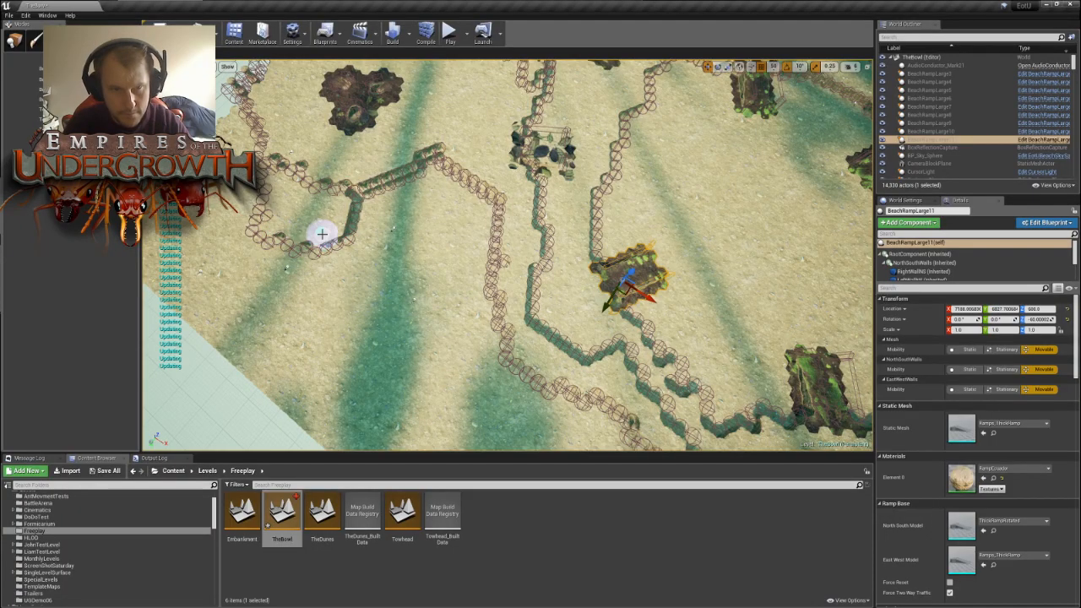
- Enlarge the pocket outside the southwestern nest's wall outward and undo the stray tile edit on the old wall line
{"action": "key", "text": "w"}
{"action": "right_click_drag", "start_coordinate": [379, 227], "coordinate": [380, 226]}
{"action": "key", "text": "s"}
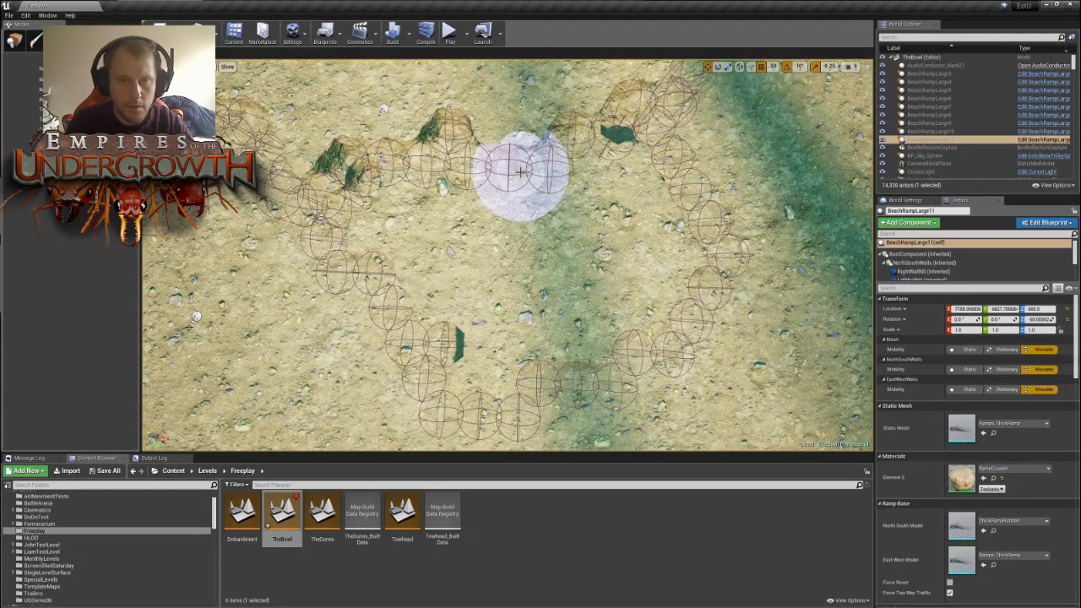
{"action": "left_click", "coordinate": [455, 144]}
{"action": "key", "text": "ctrl+z"}
{"action": "mouse_move", "coordinate": [619, 178]}
{"action": "right_mouse_down"}
{"action": "mouse_move", "coordinate": [625, 224]}
{"action": "mouse_move", "coordinate": [549, 129]}
{"action": "mouse_move", "coordinate": [596, 138]}
{"action": "right_mouse_up"}
{"action": "right_click_drag", "start_coordinate": [521, 130], "coordinate": [522, 130]}
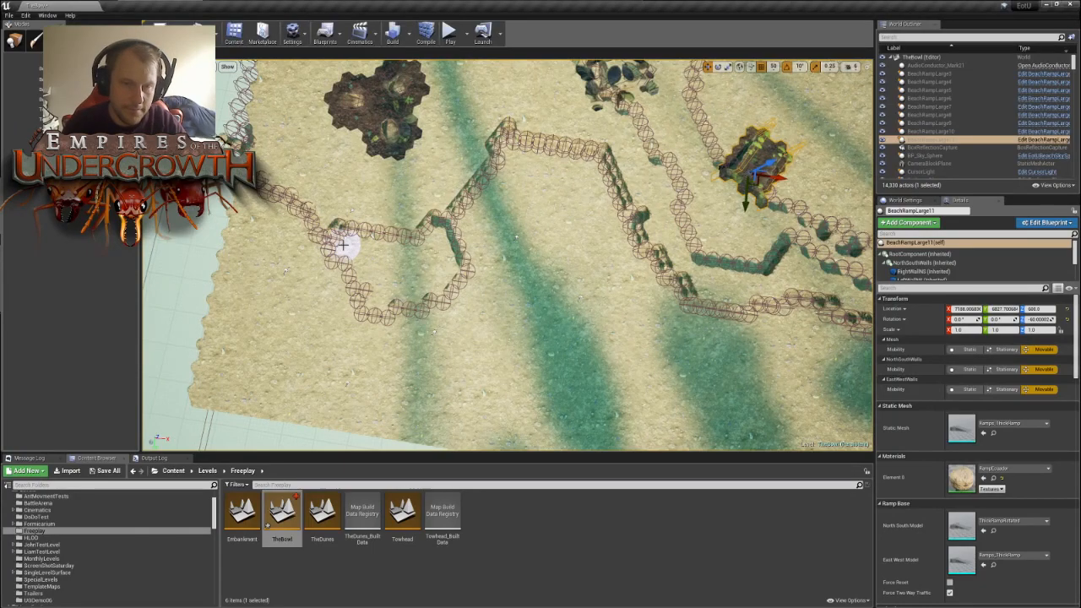
- Paint a narrow pocket along the outer side of the wall north of the northwestern nest mound
{"action": "right_click_drag", "start_coordinate": [389, 211], "coordinate": [390, 211]}
{"action": "mouse_move", "coordinate": [400, 256]}
{"action": "left_mouse_down"}
{"action": "mouse_move", "coordinate": [482, 212]}
{"action": "mouse_move", "coordinate": [427, 217]}
{"action": "mouse_move", "coordinate": [430, 244]}
{"action": "left_mouse_up"}
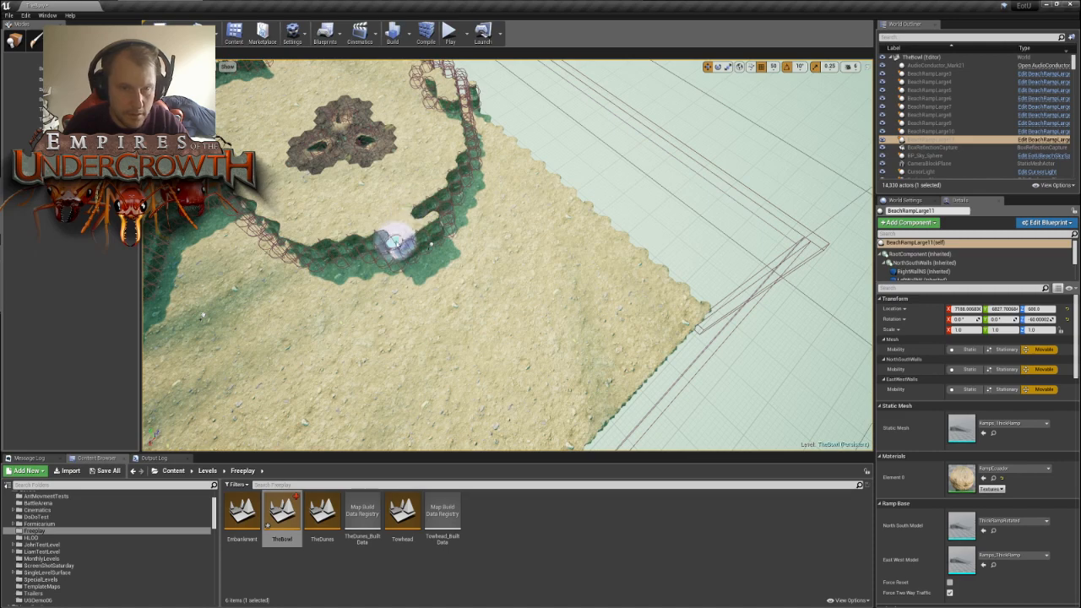
{"action": "mouse_move", "coordinate": [386, 241]}
{"action": "left_mouse_down"}
{"action": "mouse_move", "coordinate": [490, 208]}
{"action": "mouse_move", "coordinate": [470, 222]}
{"action": "mouse_move", "coordinate": [432, 217]}
{"action": "left_mouse_up"}
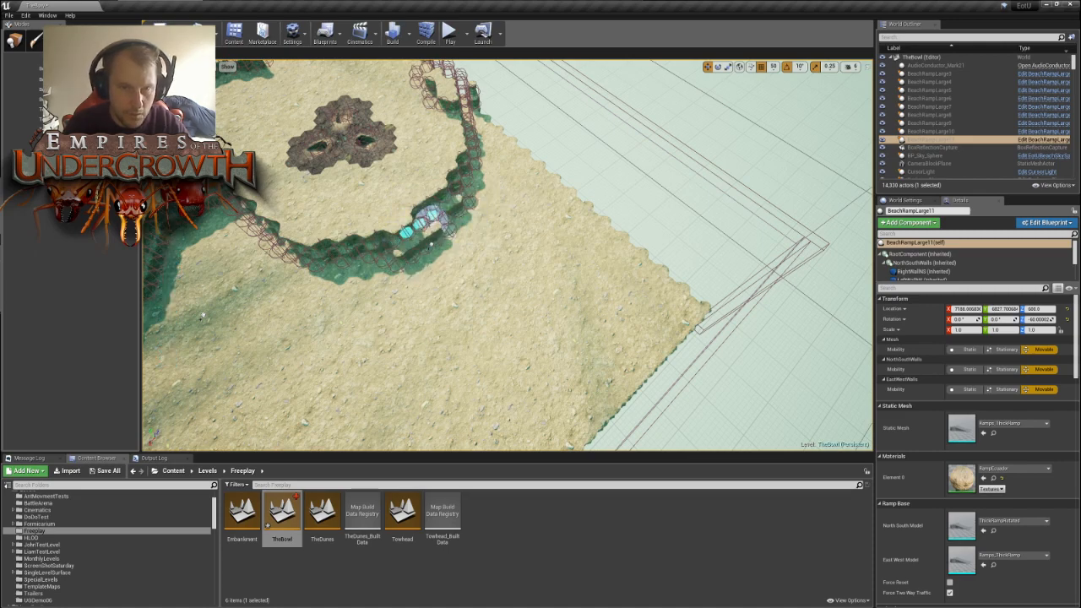
{"action": "mouse_move", "coordinate": [460, 222]}
{"action": "right_mouse_down"}
{"action": "mouse_move", "coordinate": [499, 190]}
{"action": "mouse_move", "coordinate": [506, 269]}
{"action": "mouse_move", "coordinate": [470, 277]}
{"action": "mouse_move", "coordinate": [470, 294]}
{"action": "right_mouse_up"}
{"action": "key", "text": "w"}
{"action": "left_click", "coordinate": [474, 328]}
{"action": "key", "text": "s"}
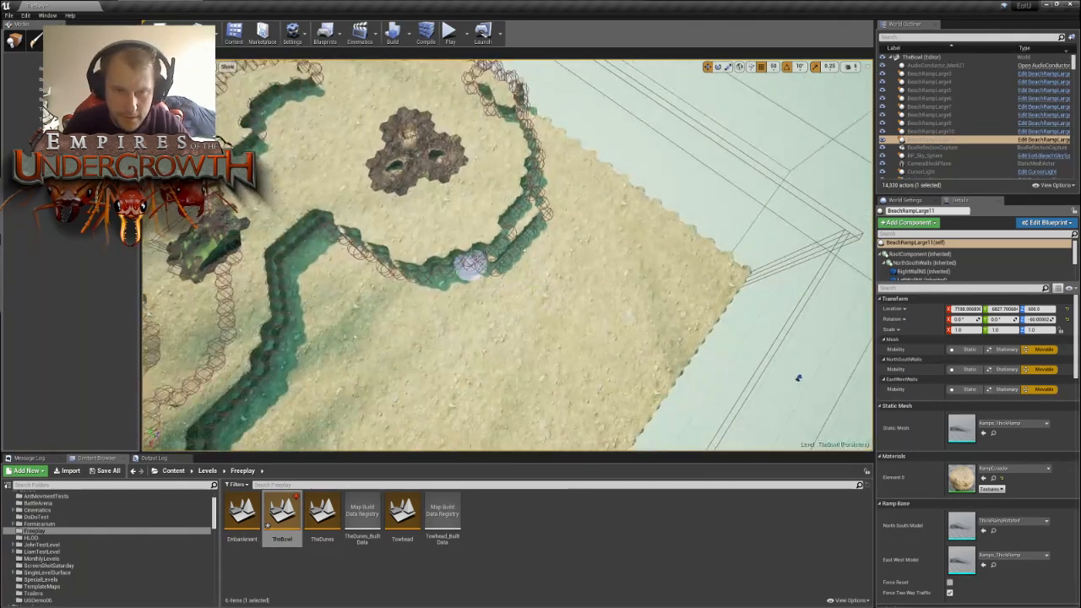
- Widen the northwestern nest's pocket outward into the border ground with the tile brush
{"action": "left_click", "coordinate": [515, 261]}
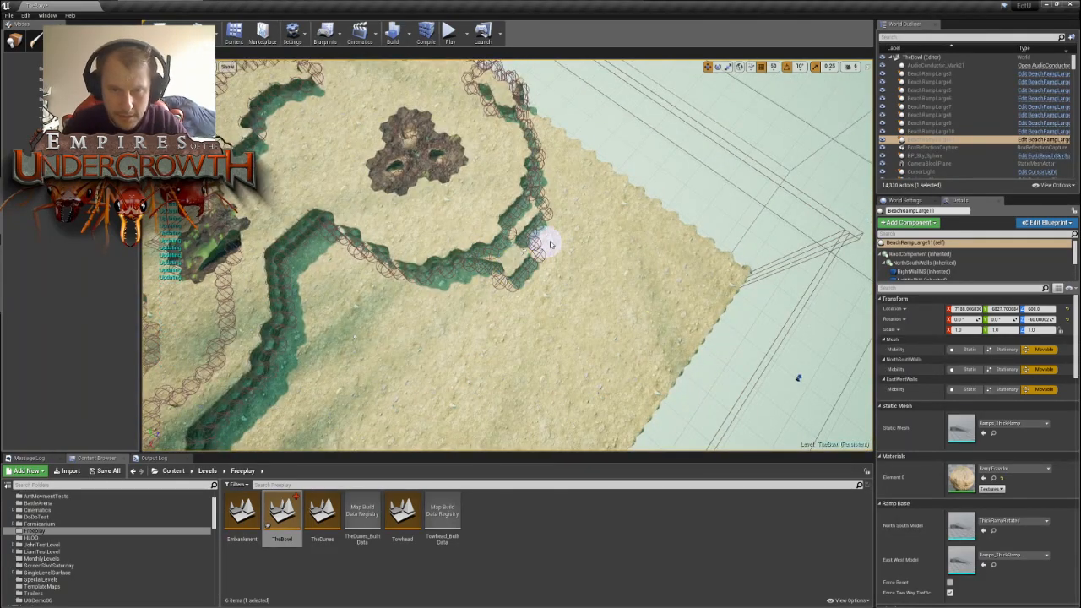
{"action": "left_click", "coordinate": [539, 237]}
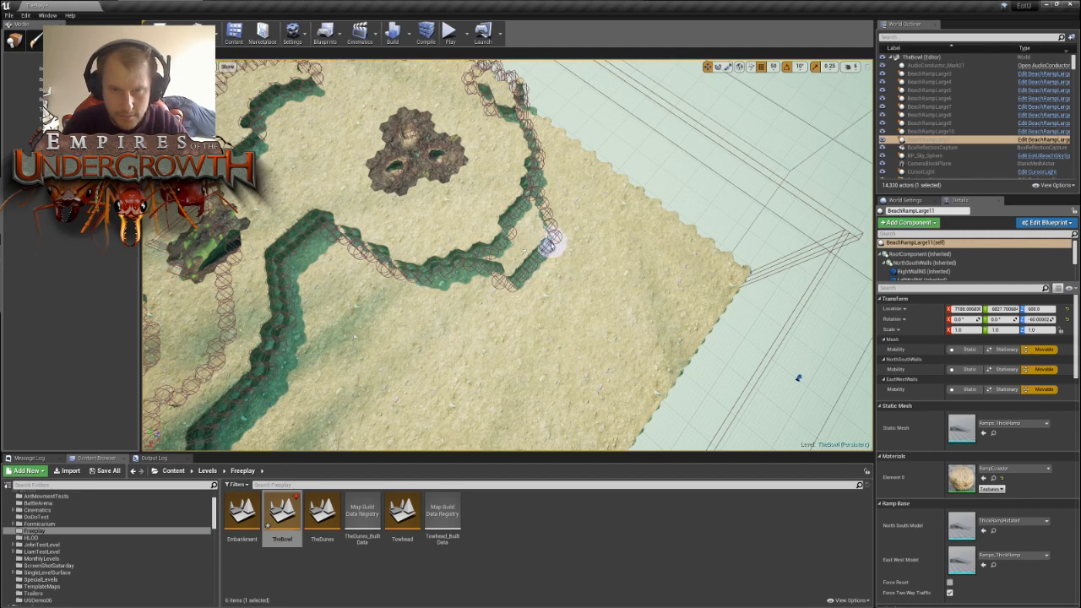
{"action": "mouse_move", "coordinate": [513, 285]}
{"action": "left_mouse_down"}
{"action": "mouse_move", "coordinate": [544, 270]}
{"action": "mouse_move", "coordinate": [525, 281]}
{"action": "mouse_move", "coordinate": [534, 267]}
{"action": "mouse_move", "coordinate": [565, 270]}
{"action": "mouse_move", "coordinate": [545, 225]}
{"action": "left_mouse_up"}
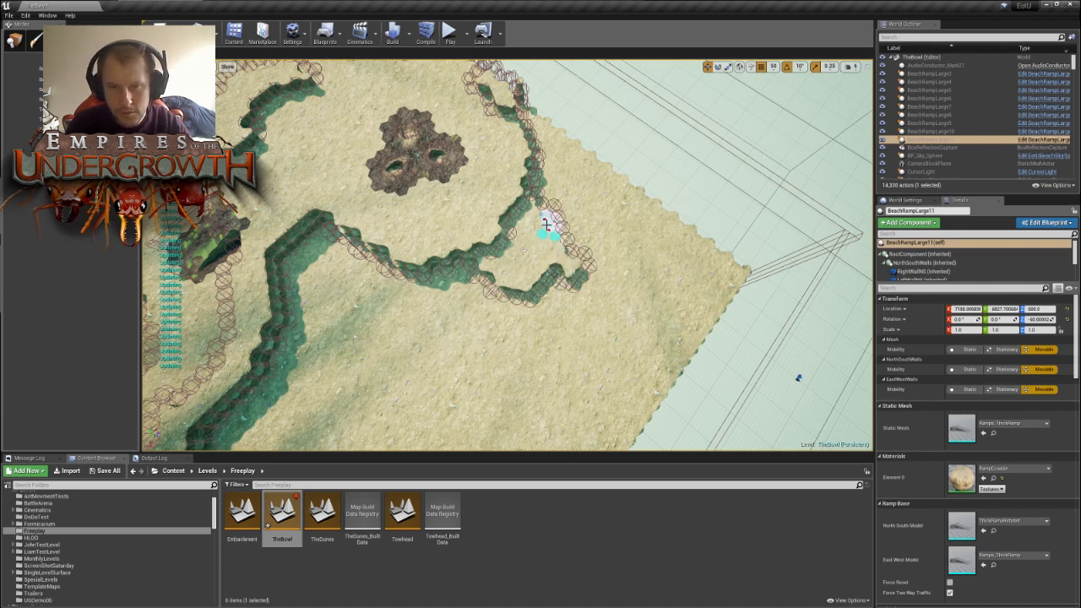
{"action": "mouse_move", "coordinate": [564, 272]}
{"action": "left_mouse_down"}
{"action": "mouse_move", "coordinate": [552, 292]}
{"action": "mouse_move", "coordinate": [576, 287]}
{"action": "mouse_move", "coordinate": [500, 308]}
{"action": "left_mouse_up"}
{"action": "mouse_move", "coordinate": [613, 366]}
{"action": "right_mouse_down"}
{"action": "mouse_move", "coordinate": [515, 350]}
{"action": "mouse_move", "coordinate": [553, 368]}
{"action": "mouse_move", "coordinate": [540, 361]}
{"action": "mouse_move", "coordinate": [601, 350]}
{"action": "right_mouse_up"}
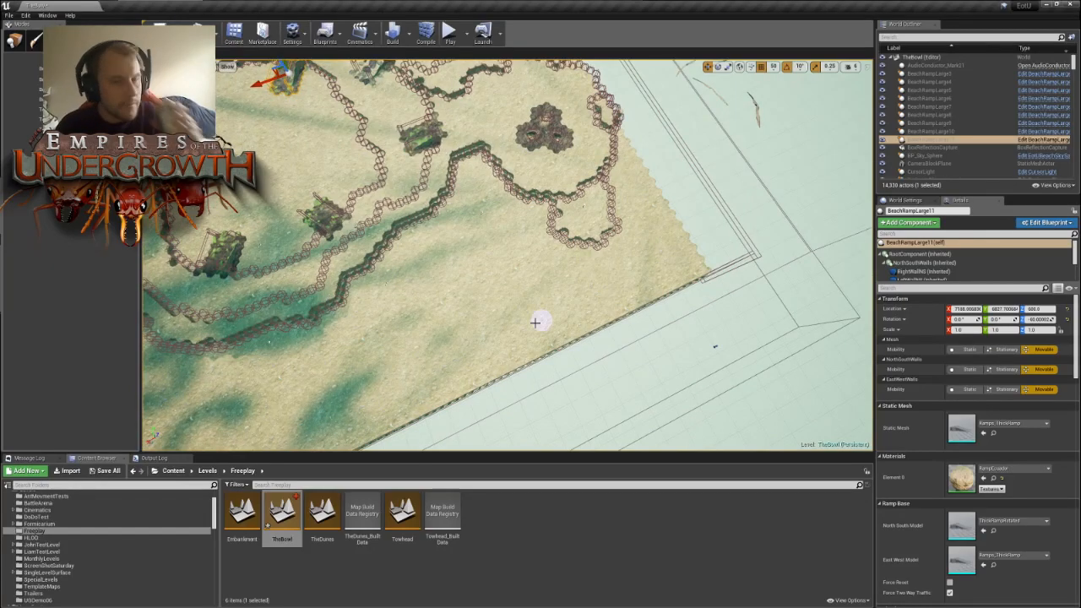
- Paint a pocket on the outer side of the wall north of the northeastern nest mound
{"action": "right_click_drag", "start_coordinate": [478, 277], "coordinate": [545, 273]}
{"action": "right_click_drag", "start_coordinate": [551, 230], "coordinate": [807, 303]}
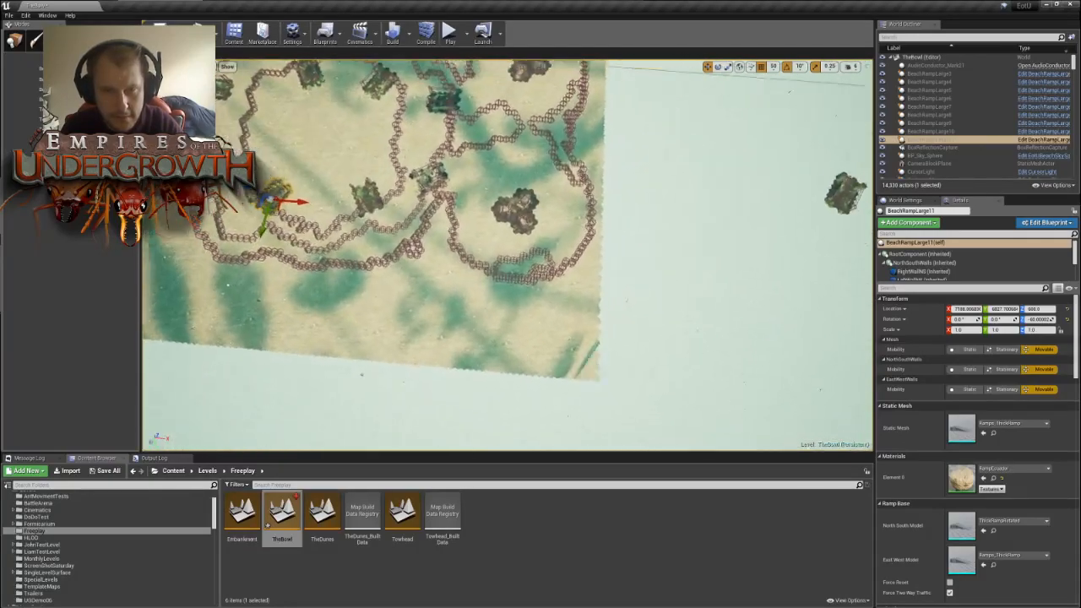
{"action": "right_click_drag", "start_coordinate": [623, 253], "coordinate": [709, 263]}
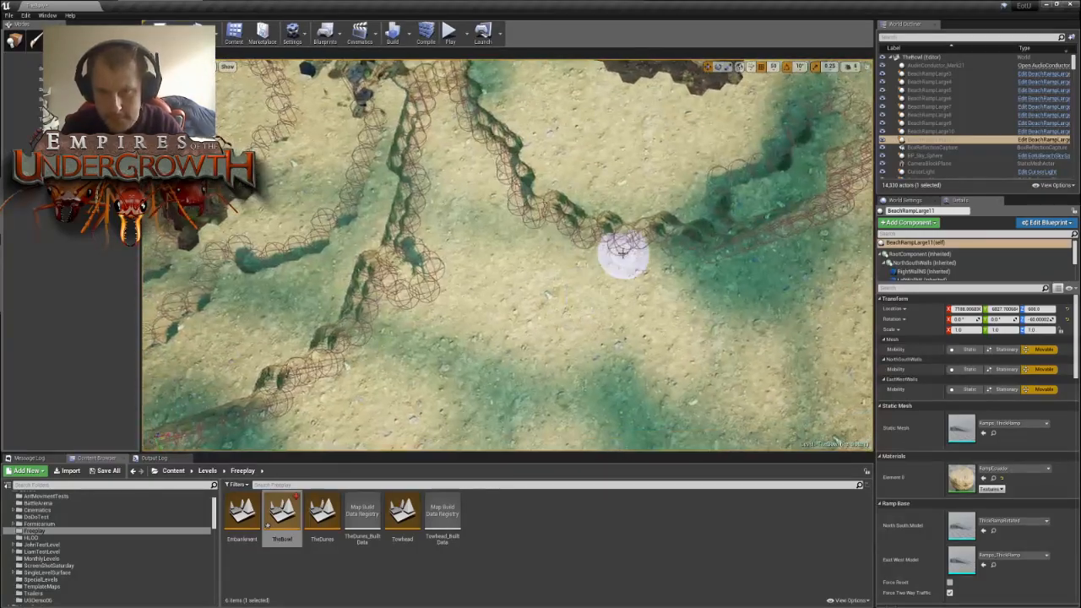
{"action": "mouse_move", "coordinate": [623, 254]}
{"action": "left_mouse_down"}
{"action": "mouse_move", "coordinate": [695, 273]}
{"action": "mouse_move", "coordinate": [655, 255]}
{"action": "left_mouse_up"}
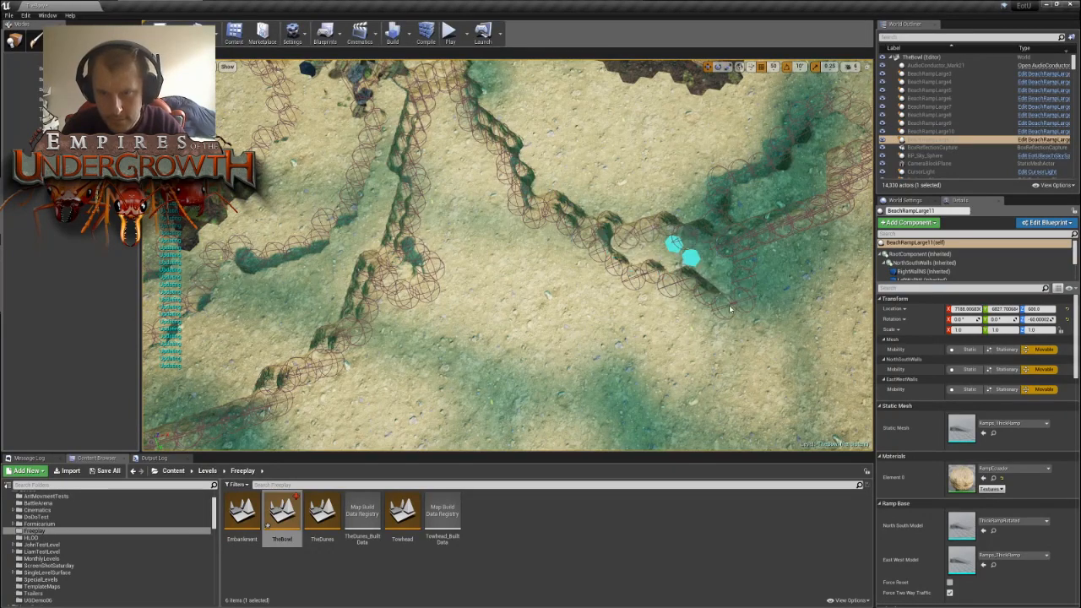
{"action": "right_click_drag", "start_coordinate": [636, 269], "coordinate": [583, 266]}
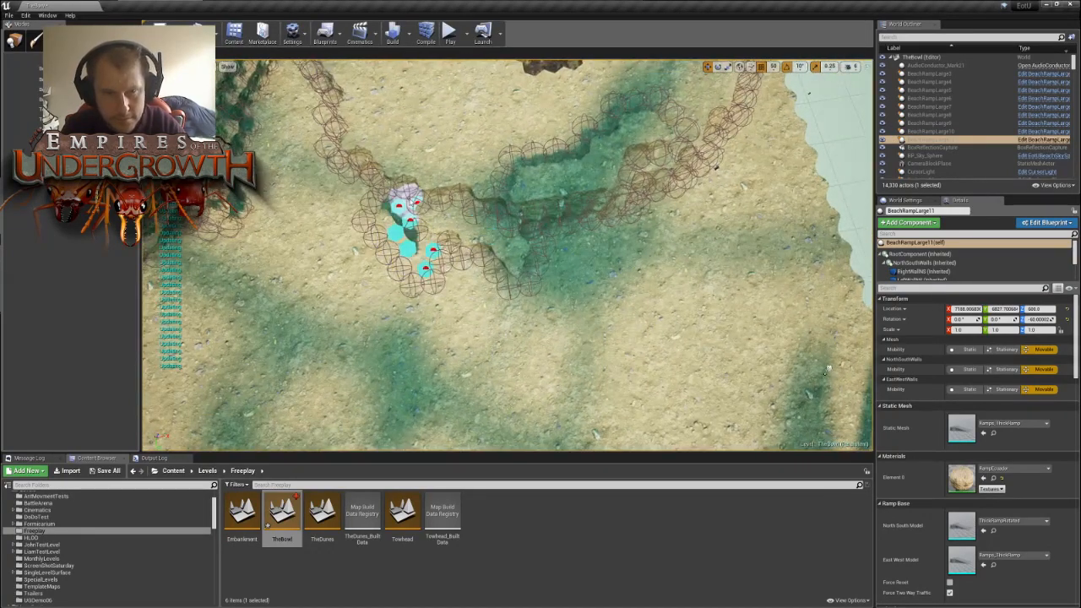
{"action": "left_click_drag", "start_coordinate": [462, 291], "coordinate": [484, 265]}
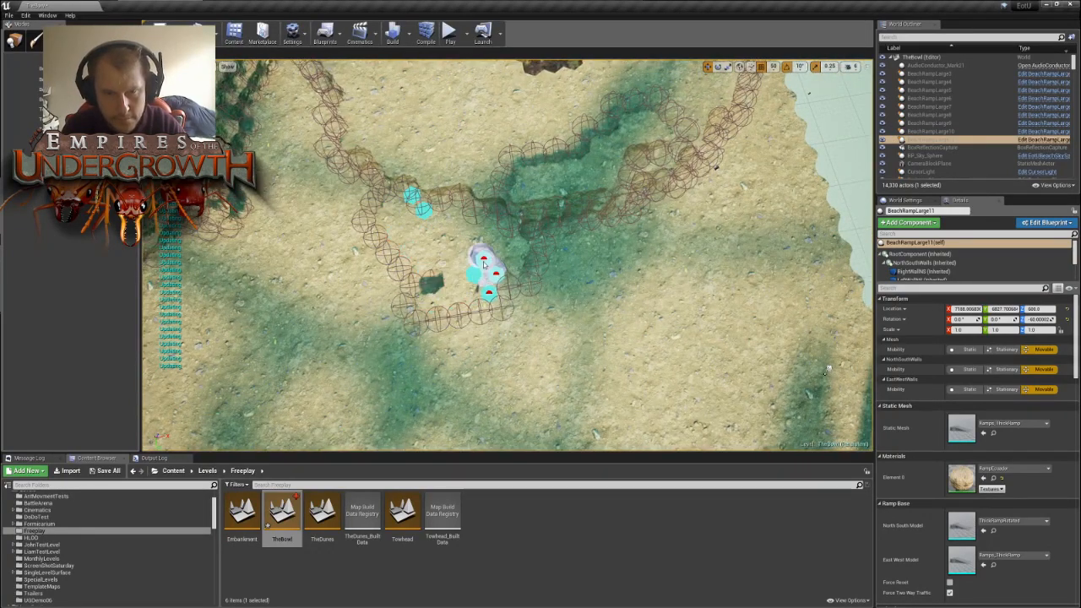
- Enlarge the northeastern nest's pocket outward and clear the leftover wall tiles inside it
{"action": "mouse_move", "coordinate": [429, 286]}
{"action": "left_mouse_down"}
{"action": "mouse_move", "coordinate": [507, 295]}
{"action": "mouse_move", "coordinate": [485, 259]}
{"action": "left_mouse_up"}
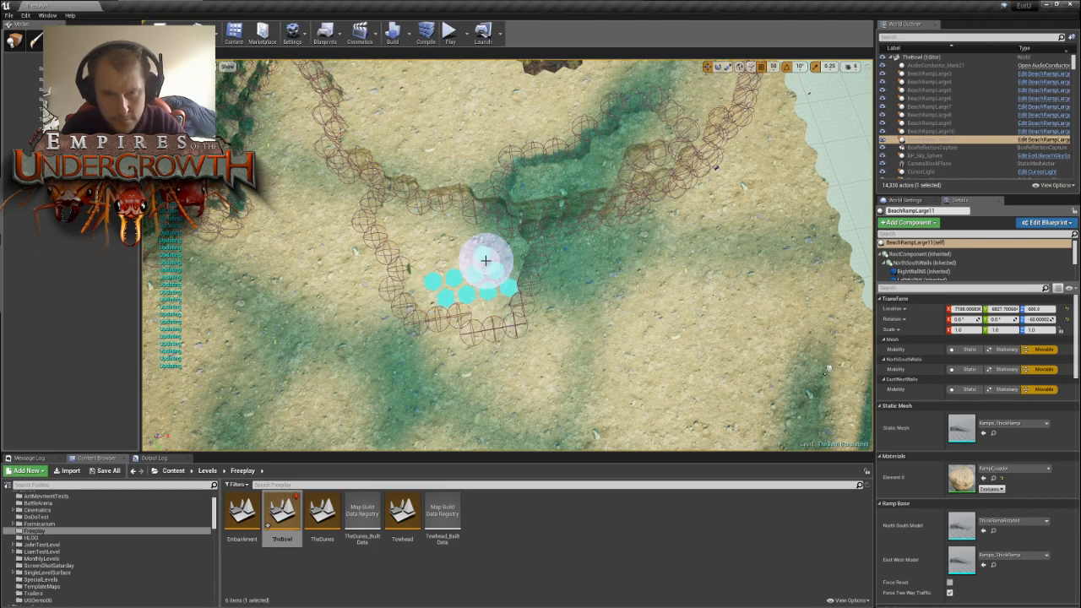
{"action": "right_click_drag", "start_coordinate": [562, 314], "coordinate": [596, 313]}
{"action": "key", "text": "s"}
{"action": "key", "text": "a"}
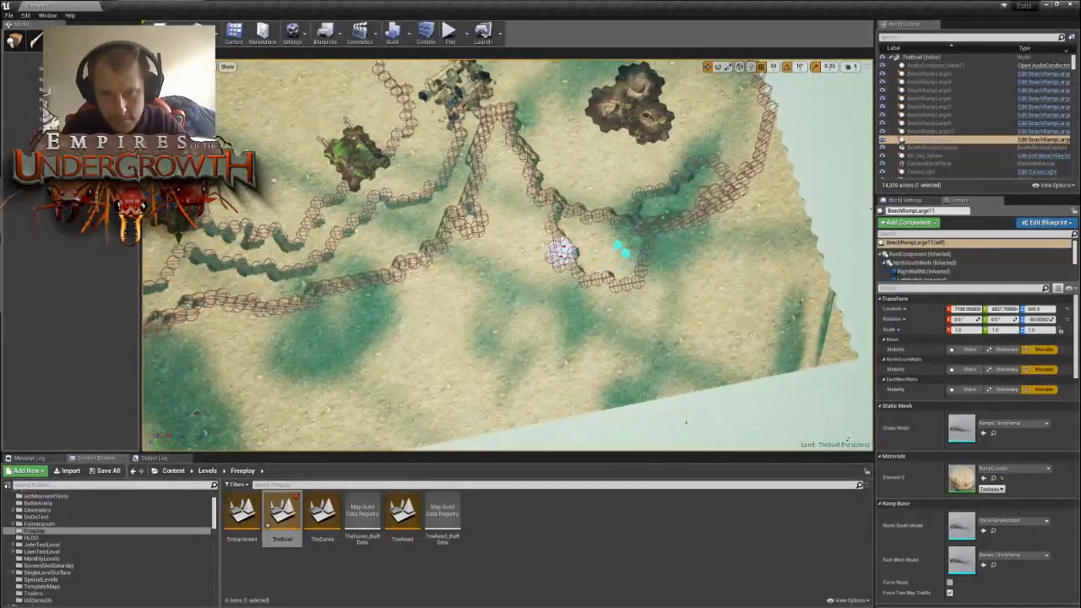
{"action": "mouse_move", "coordinate": [564, 255]}
{"action": "left_mouse_down"}
{"action": "mouse_move", "coordinate": [599, 284]}
{"action": "mouse_move", "coordinate": [573, 294]}
{"action": "left_mouse_up"}
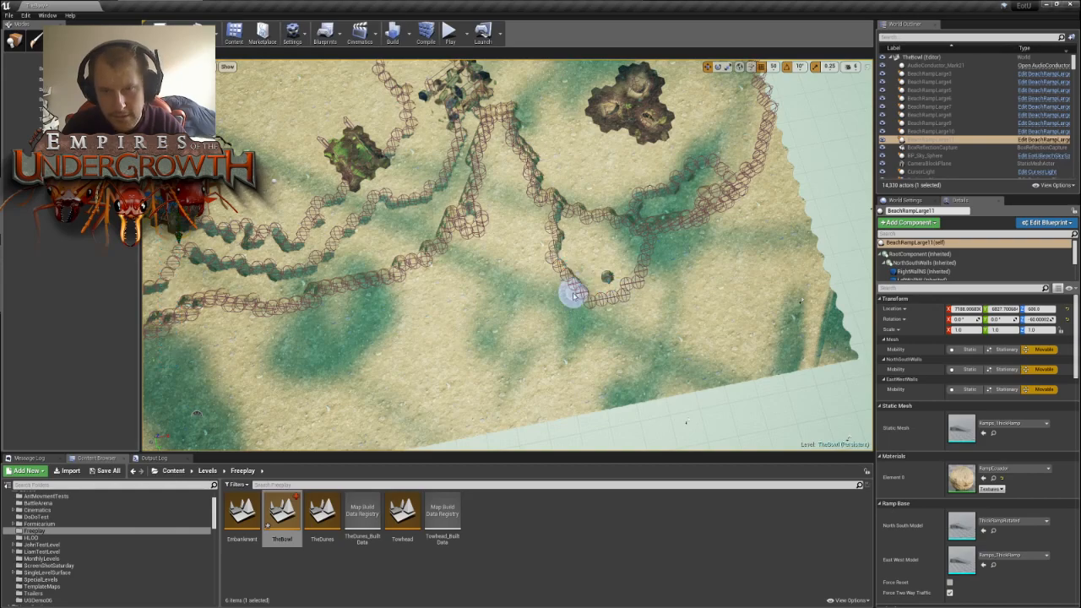
{"action": "key", "text": "s"}
{"action": "mouse_move", "coordinate": [533, 300]}
{"action": "right_mouse_down"}
{"action": "mouse_move", "coordinate": [439, 297]}
{"action": "mouse_move", "coordinate": [474, 288]}
{"action": "mouse_move", "coordinate": [477, 272]}
{"action": "mouse_move", "coordinate": [472, 280]}
{"action": "mouse_move", "coordinate": [514, 299]}
{"action": "mouse_move", "coordinate": [586, 229]}
{"action": "right_mouse_up"}
{"action": "key", "text": "w"}
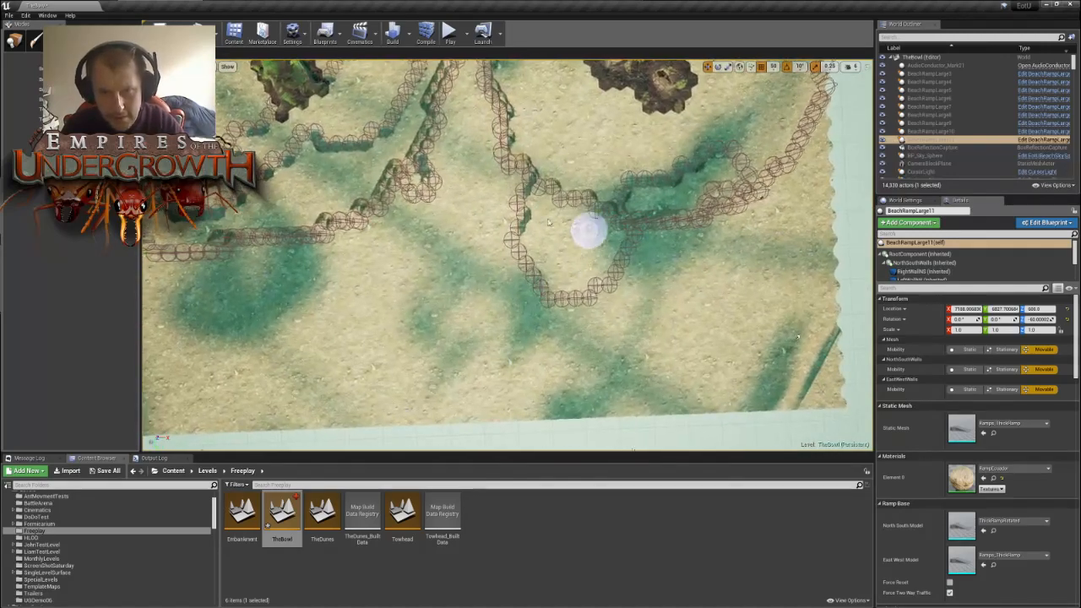
{"action": "mouse_move", "coordinate": [513, 181]}
{"action": "left_mouse_down"}
{"action": "mouse_move", "coordinate": [519, 209]}
{"action": "mouse_move", "coordinate": [519, 174]}
{"action": "left_mouse_up"}
- Paint a small pocket on the outer side of the wall south of the southeastern nest mound
{"action": "right_click_drag", "start_coordinate": [519, 174], "coordinate": [406, 172]}
{"action": "key", "text": "s"}
{"action": "key", "text": "d"}
{"action": "key", "text": "s"}
{"action": "key", "text": "w"}
{"action": "right_click_drag", "start_coordinate": [508, 195], "coordinate": [502, 194]}
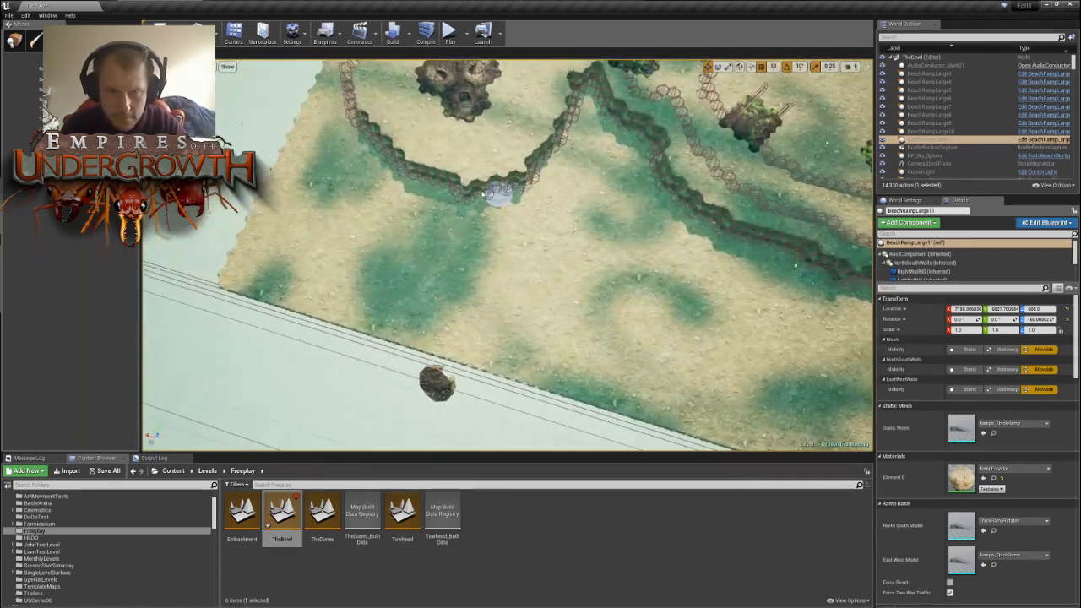
{"action": "mouse_move", "coordinate": [451, 194]}
{"action": "left_mouse_down"}
{"action": "mouse_move", "coordinate": [514, 206]}
{"action": "mouse_move", "coordinate": [495, 192]}
{"action": "mouse_move", "coordinate": [526, 188]}
{"action": "mouse_move", "coordinate": [507, 211]}
{"action": "mouse_move", "coordinate": [494, 198]}
{"action": "left_mouse_up"}
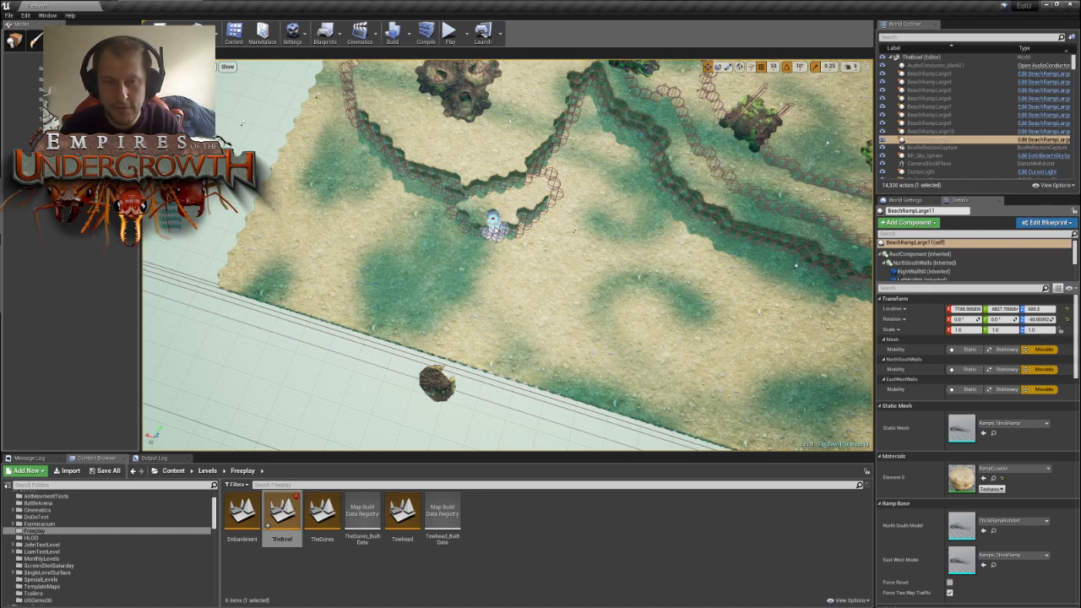
- Widen the southeastern nest's pocket outward and sideways with the tile brush
{"action": "left_click_drag", "start_coordinate": [494, 221], "coordinate": [518, 255]}
{"action": "right_click_drag", "start_coordinate": [562, 243], "coordinate": [578, 233]}
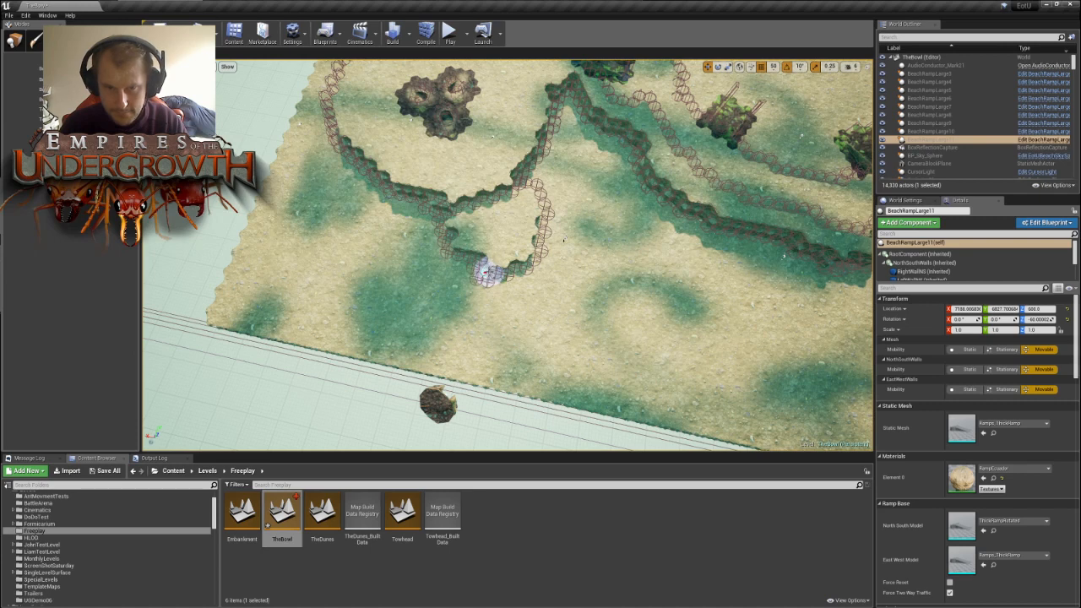
{"action": "left_click_drag", "start_coordinate": [493, 274], "coordinate": [549, 224]}
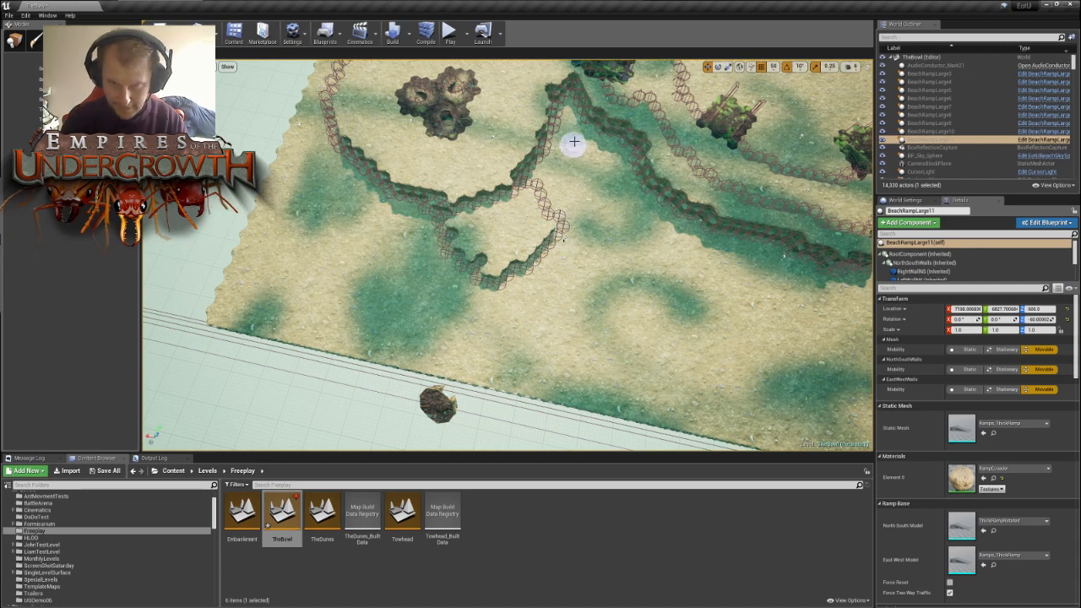
- Examine the whole level from above, comparing the outer pockets around the four nests and checking the selected ramp
{"action": "right_click_drag", "start_coordinate": [566, 161], "coordinate": [849, 148]}
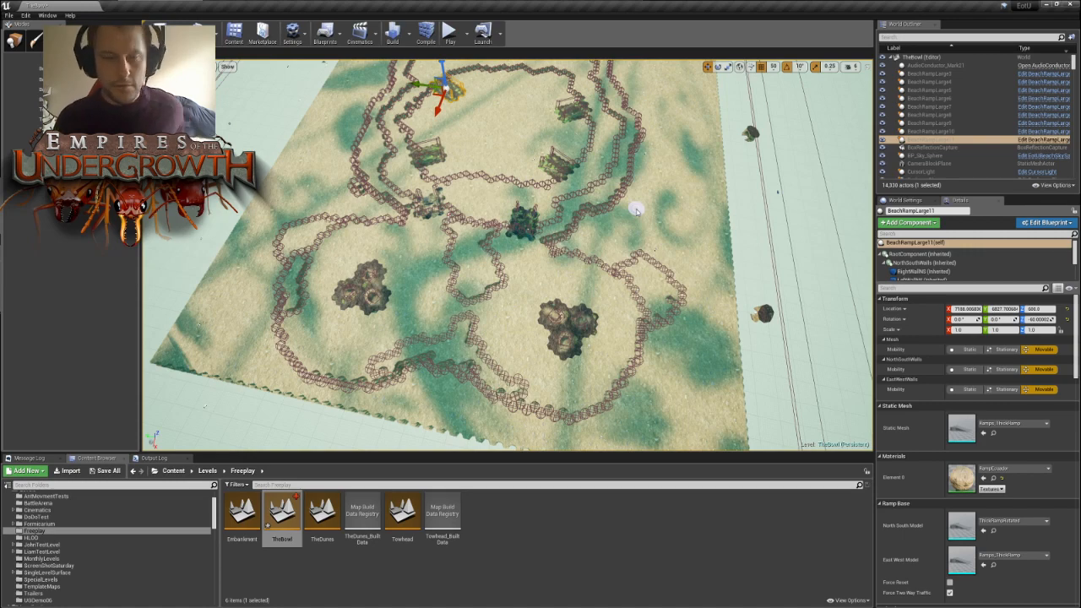
{"action": "right_click_drag", "start_coordinate": [669, 240], "coordinate": [630, 260]}
{"action": "key", "text": "w"}
{"action": "key", "text": "s"}
{"action": "key", "text": "a"}
{"action": "key", "text": "a"}
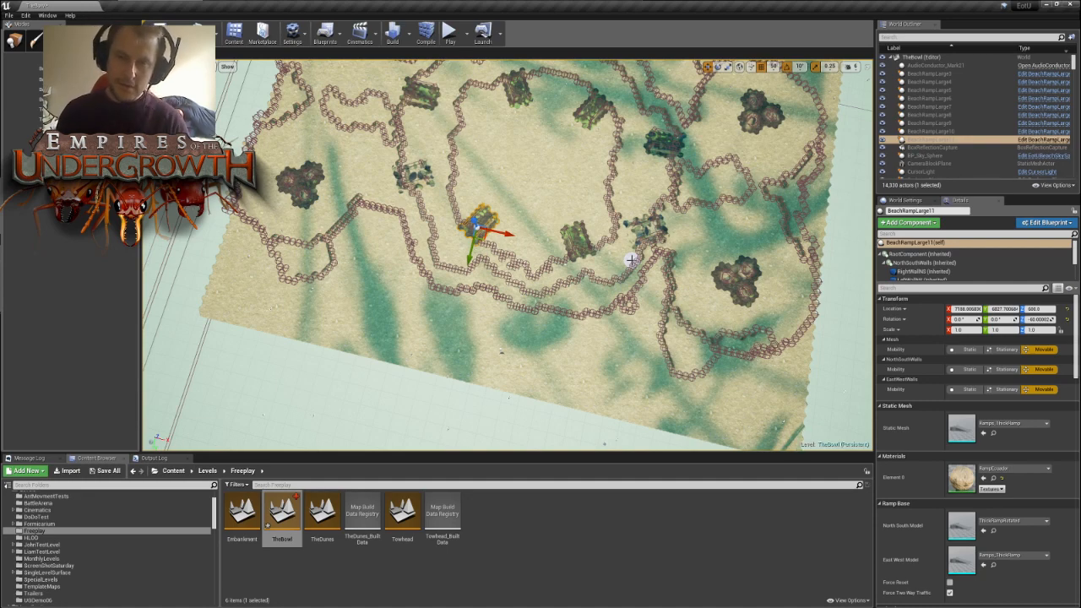
{"action": "right_click_drag", "start_coordinate": [452, 233], "coordinate": [433, 232]}
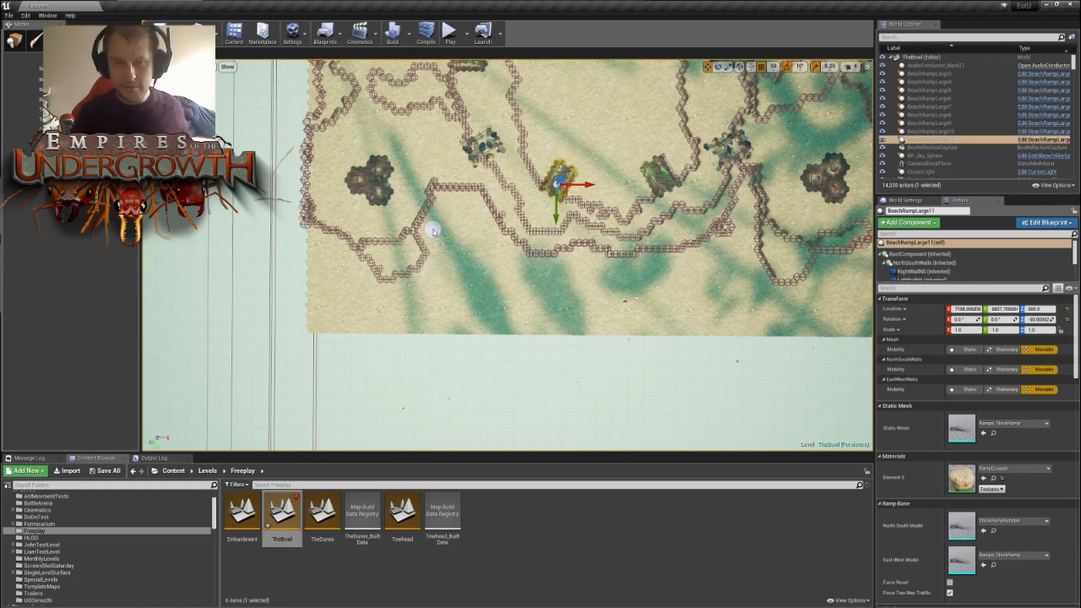
{"action": "right_click_drag", "start_coordinate": [527, 247], "coordinate": [348, 240]}
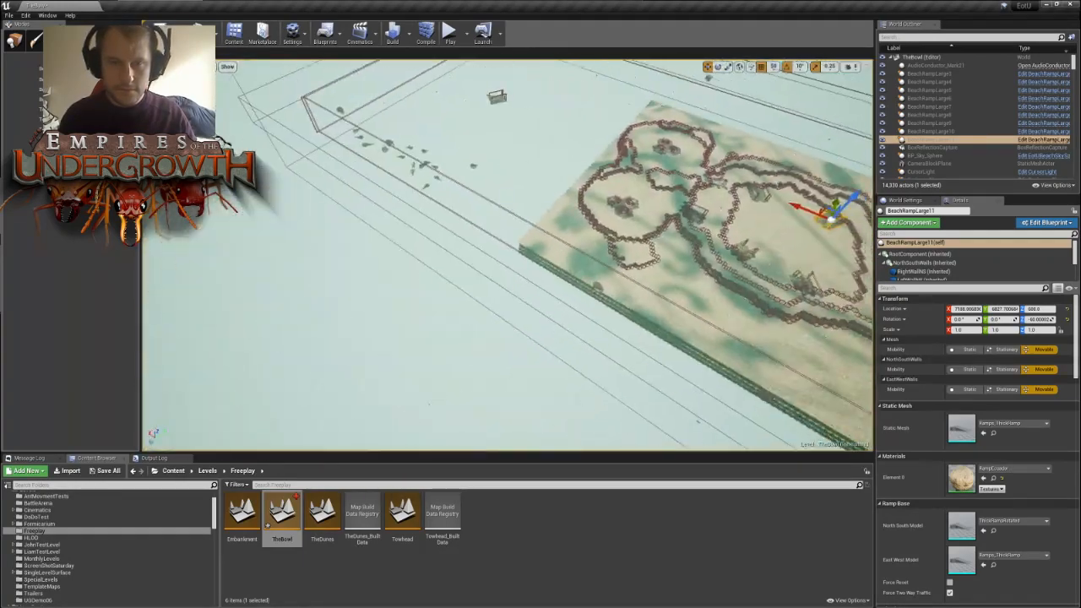
{"action": "key", "text": "f"}
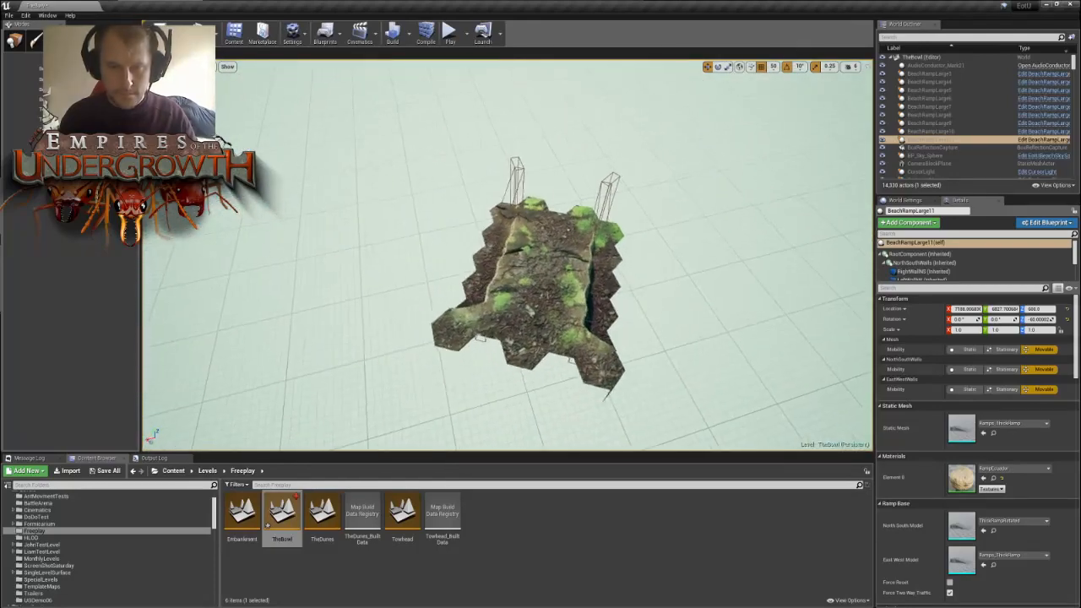
{"action": "right_click_drag", "start_coordinate": [507, 253], "coordinate": [628, 238]}
- Filter the level's actors by "ram" and select individual large beach ramps to locate them on the map
{"action": "left_click", "coordinate": [931, 38]}
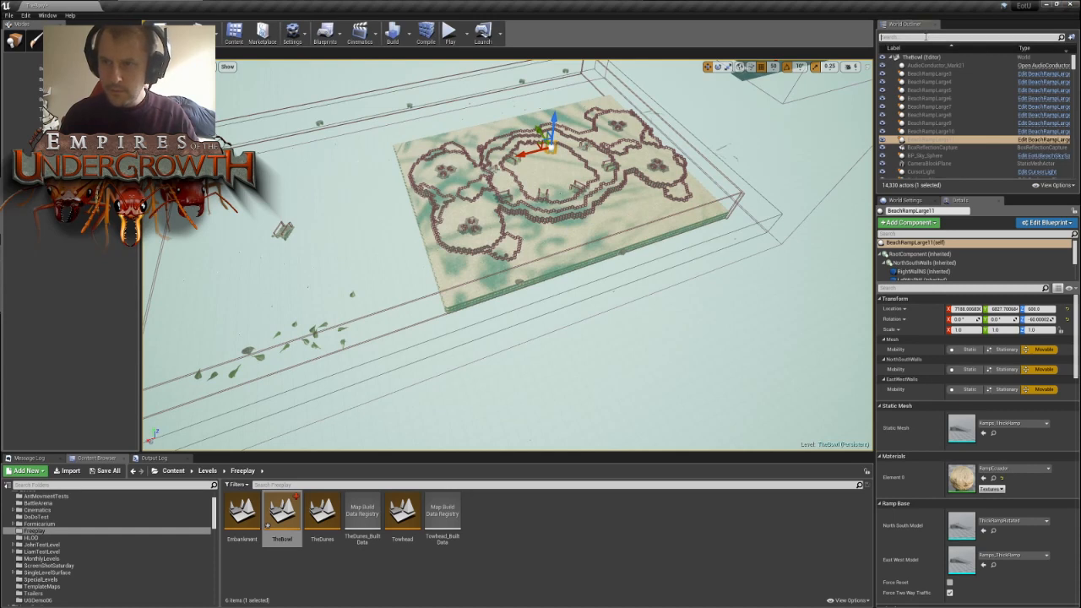
{"action": "type", "text": "ram"}
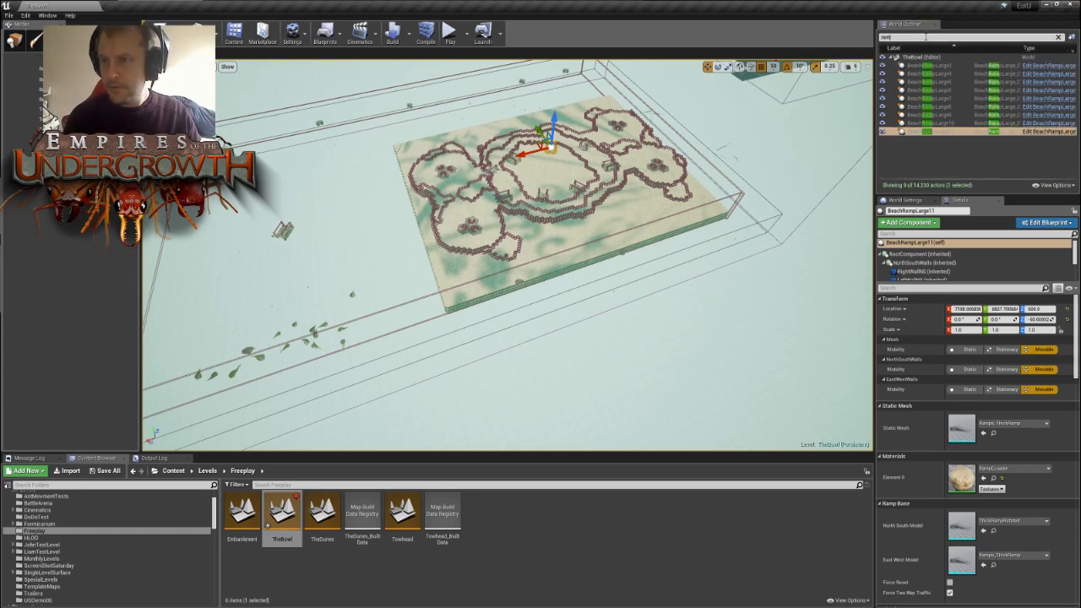
{"action": "left_click", "coordinate": [13, 42]}
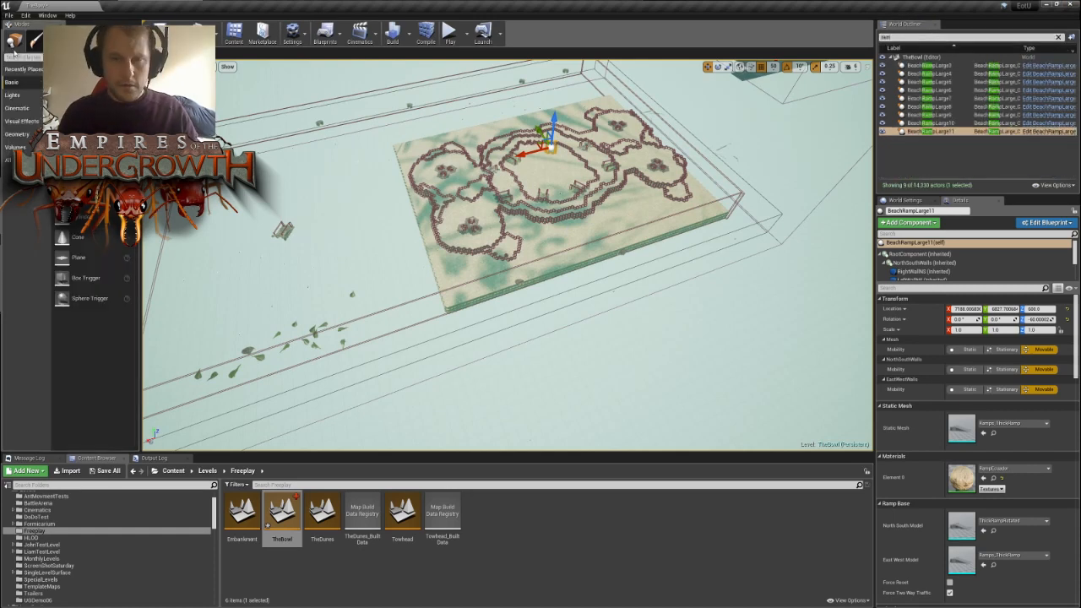
{"action": "left_click", "coordinate": [933, 65]}
{"action": "left_click", "coordinate": [951, 82]}
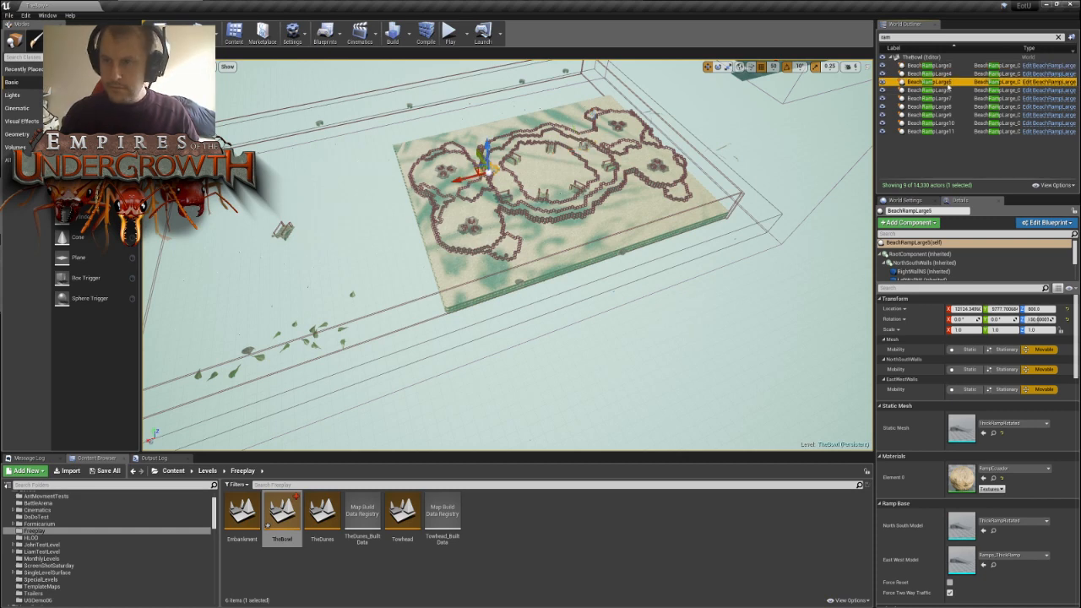
{"action": "left_click", "coordinate": [929, 131]}
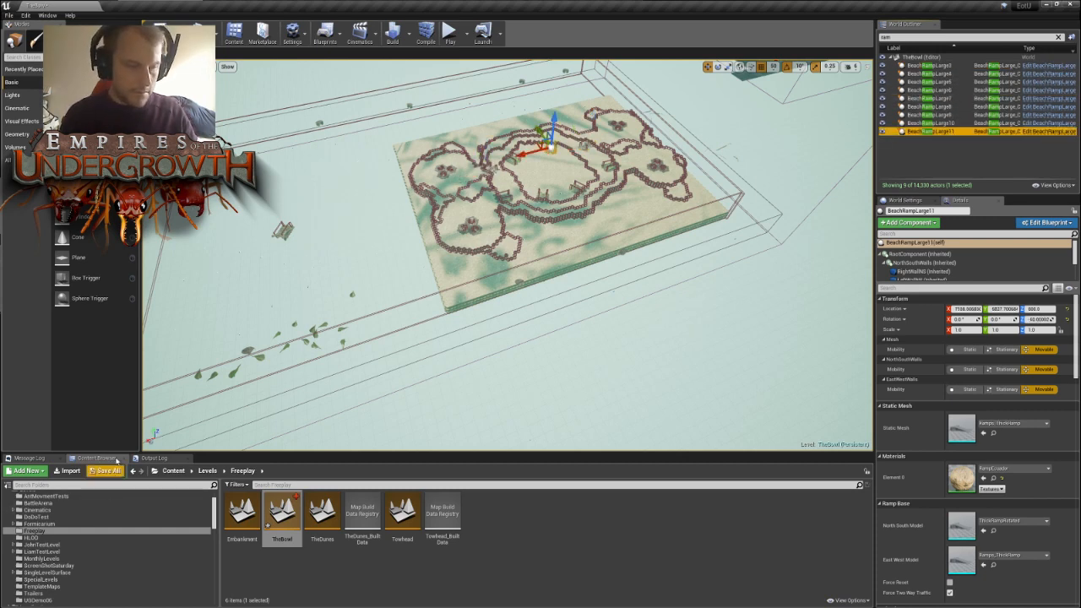
- Find the BeachRampSmall blueprint by searching the Blueprints folder for "ramp" and place one on the ground outside the central wall
{"action": "scroll", "coordinate": [55, 522], "scroll_direction": "up", "scroll_amount": 2}
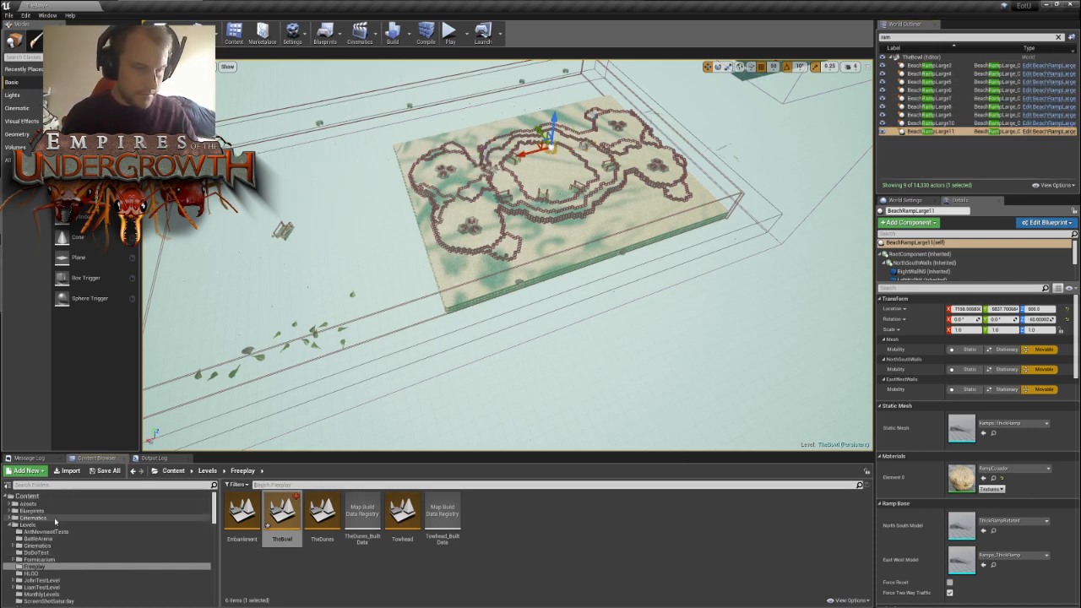
{"action": "left_click", "coordinate": [34, 511]}
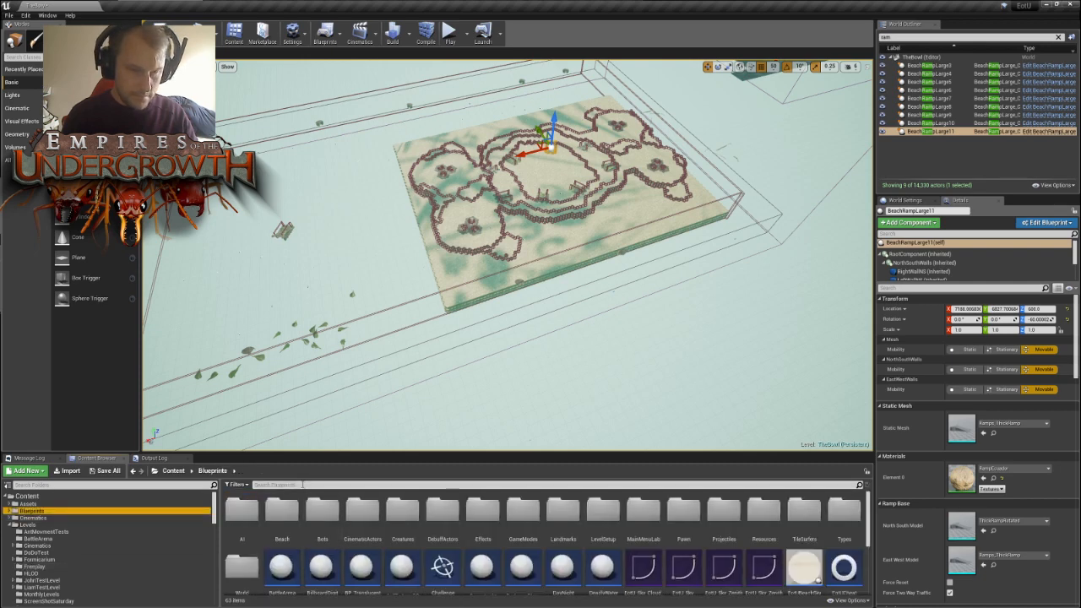
{"action": "left_click", "coordinate": [298, 485]}
{"action": "type", "text": "ramp"}
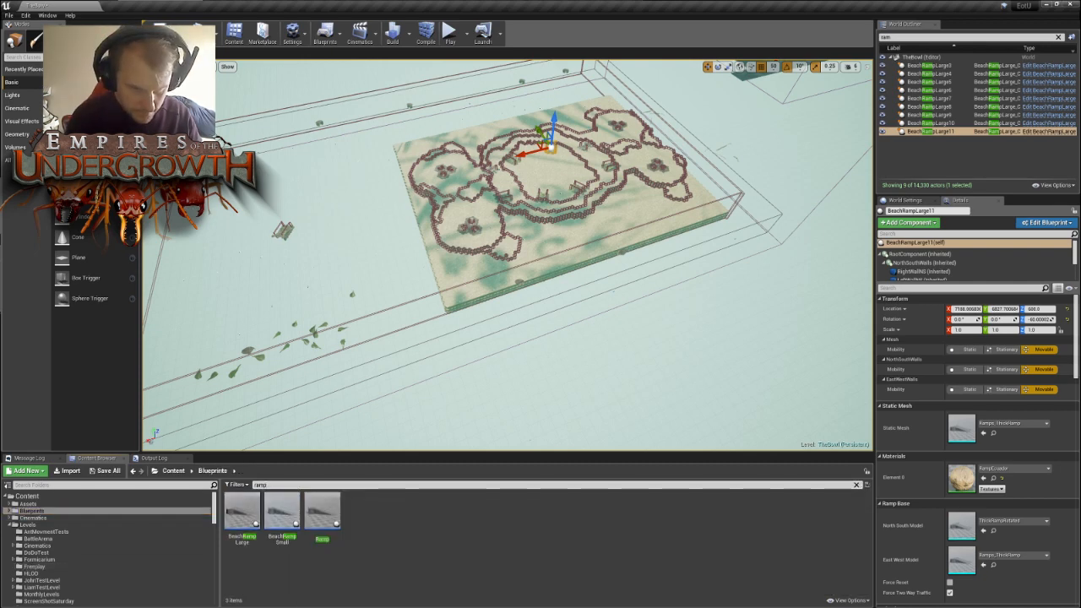
{"action": "left_click", "coordinate": [291, 511]}
{"action": "left_click_drag", "start_coordinate": [551, 231], "coordinate": [545, 232]}
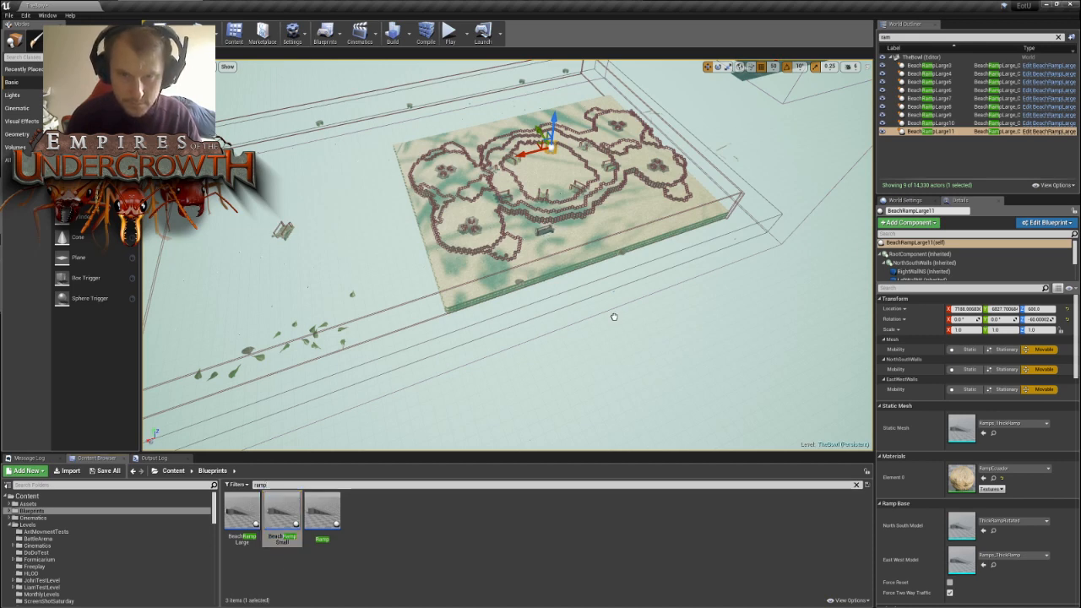
{"action": "left_click_drag", "start_coordinate": [614, 317], "coordinate": [614, 317]}
- Locate the RampEcuador material used by a large beach ramp and assign it to the new small ramp
{"action": "scroll", "coordinate": [623, 314], "scroll_direction": "up", "scroll_amount": 5}
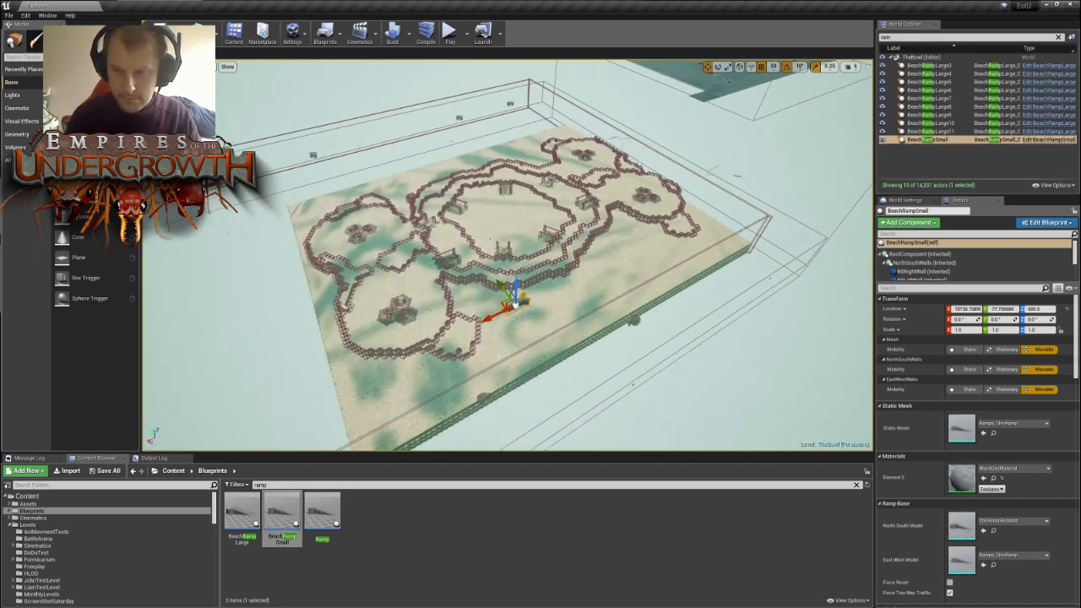
{"action": "scroll", "coordinate": [507, 253], "scroll_direction": "up", "scroll_amount": 8}
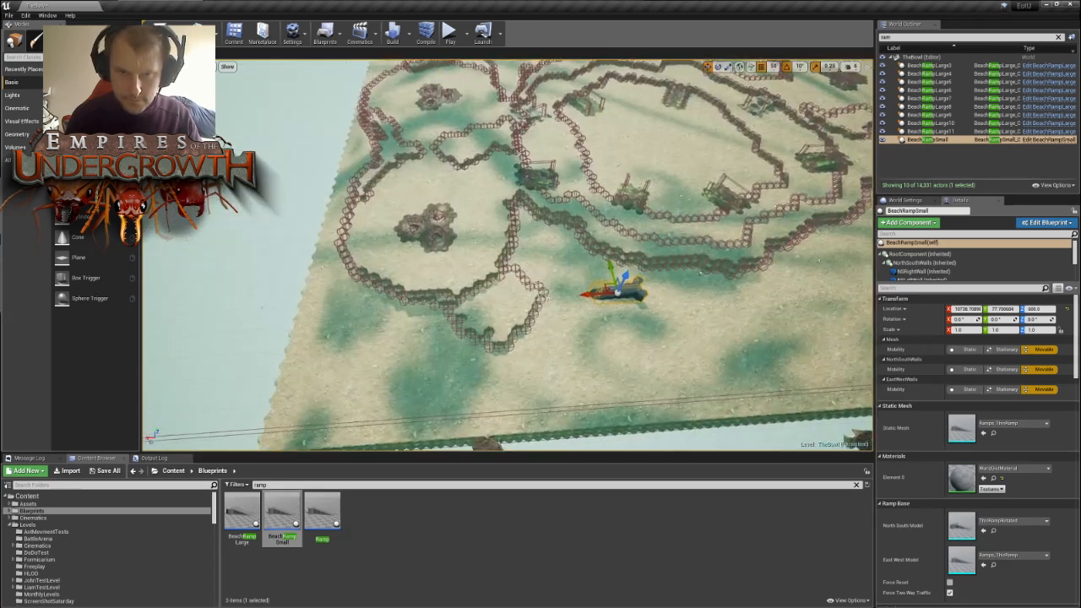
{"action": "right_click_drag", "start_coordinate": [390, 104], "coordinate": [456, 104]}
{"action": "key", "text": "w"}
{"action": "left_click", "coordinate": [427, 119]}
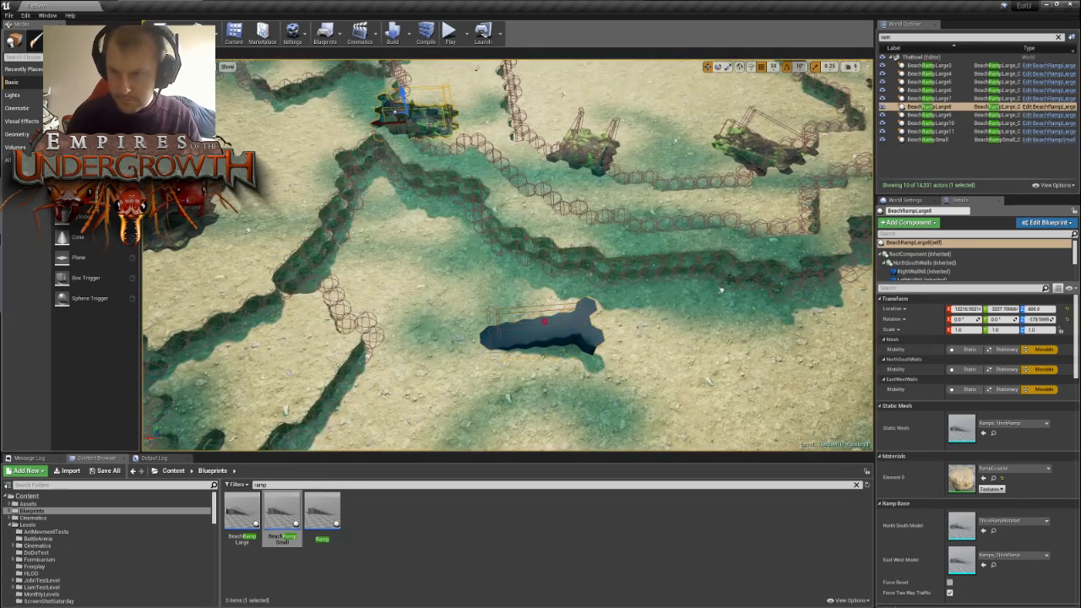
{"action": "left_click", "coordinate": [993, 478]}
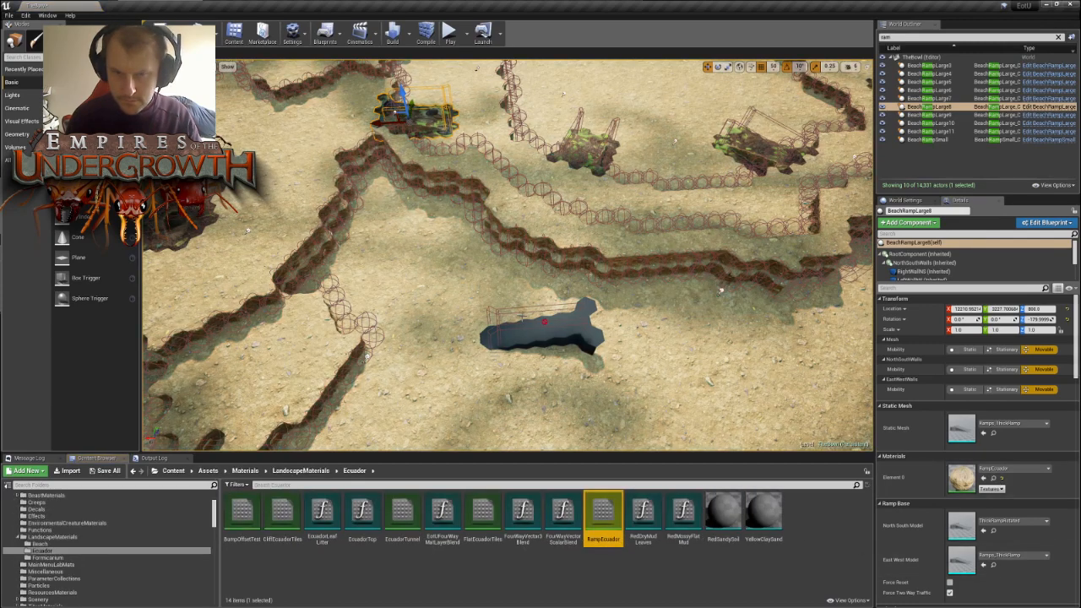
{"action": "left_click", "coordinate": [562, 332]}
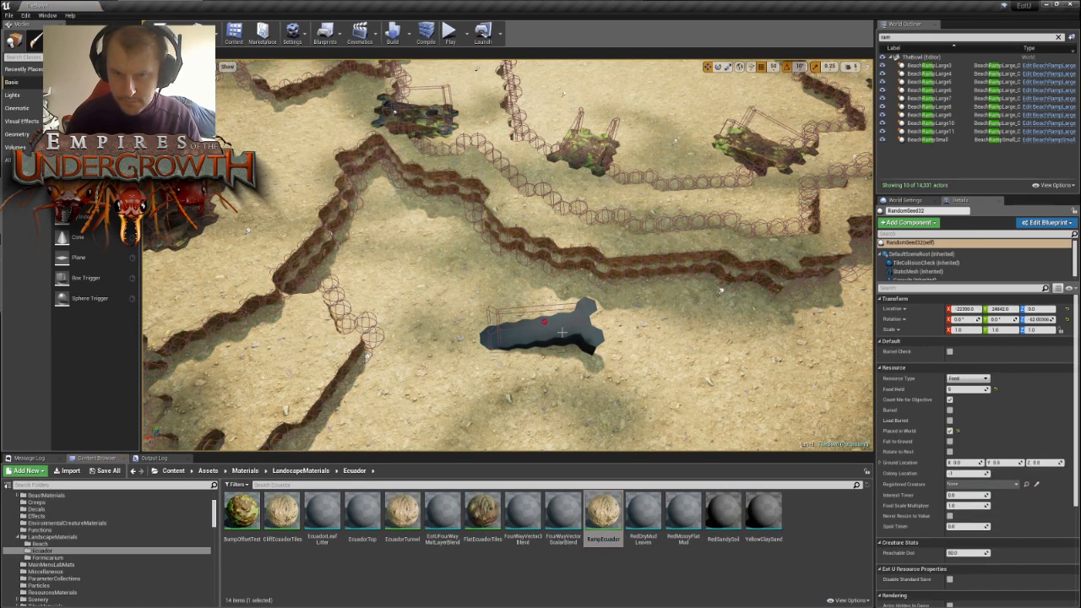
{"action": "left_click", "coordinate": [572, 322]}
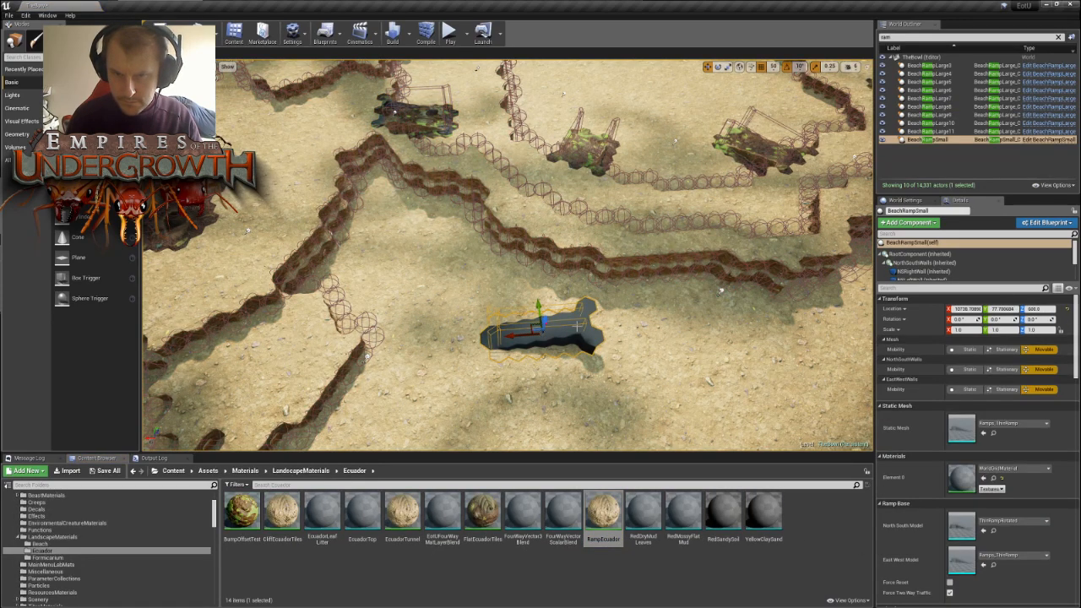
{"action": "left_click", "coordinate": [983, 478]}
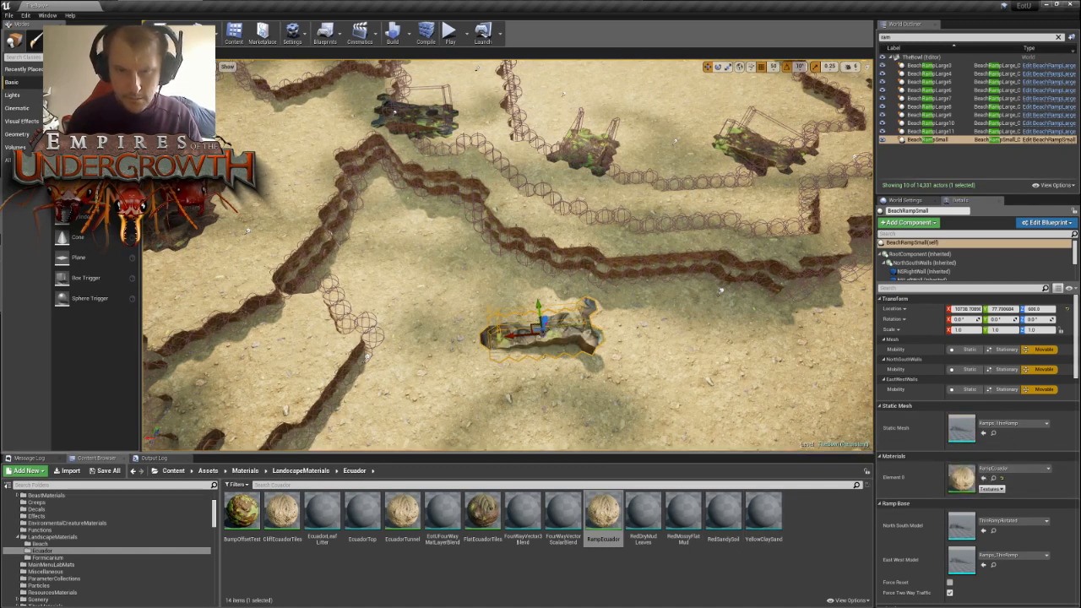
- Move the small ramp into the opening between the nest area and its outer pocket, and rotate it to -120° about the vertical axis
{"action": "right_click_drag", "start_coordinate": [592, 321], "coordinate": [676, 330]}
{"action": "left_click_drag", "start_coordinate": [550, 271], "coordinate": [401, 313]}
{"action": "right_click_drag", "start_coordinate": [478, 328], "coordinate": [414, 338]}
{"action": "mouse_move", "coordinate": [453, 300]}
{"action": "right_mouse_down"}
{"action": "mouse_move", "coordinate": [440, 300]}
{"action": "mouse_move", "coordinate": [450, 279]}
{"action": "right_mouse_up"}
{"action": "key", "text": "e"}
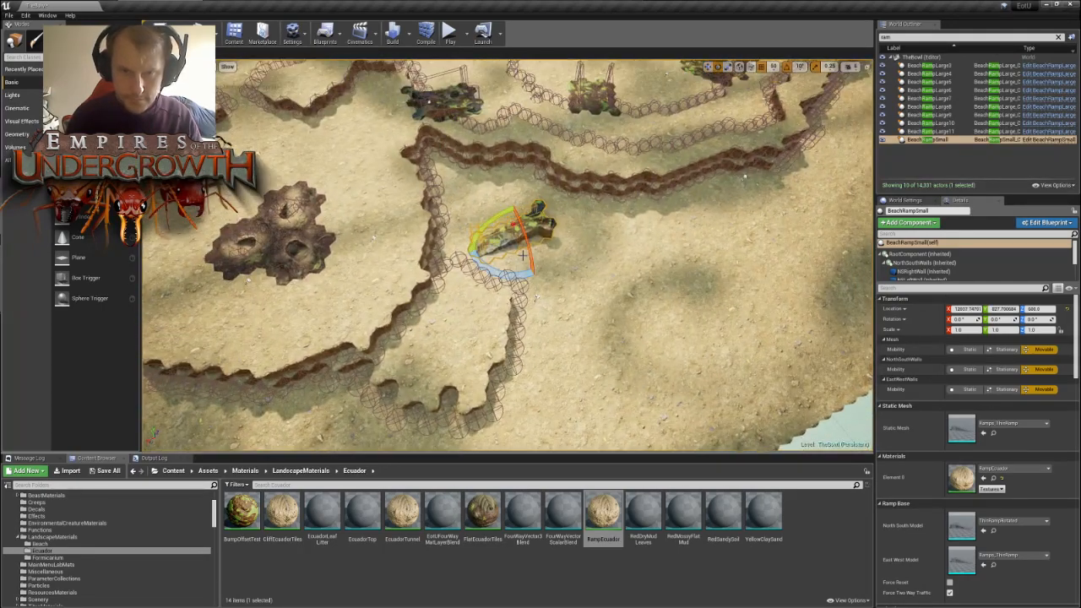
{"action": "left_click_drag", "start_coordinate": [499, 270], "coordinate": [625, 272]}
{"action": "left_click_drag", "start_coordinate": [549, 213], "coordinate": [397, 337]}
{"action": "key", "text": "space"}
{"action": "key", "text": "space"}
{"action": "right_click_drag", "start_coordinate": [571, 386], "coordinate": [540, 382]}
{"action": "scroll", "coordinate": [579, 380], "scroll_direction": "down", "scroll_amount": 4}
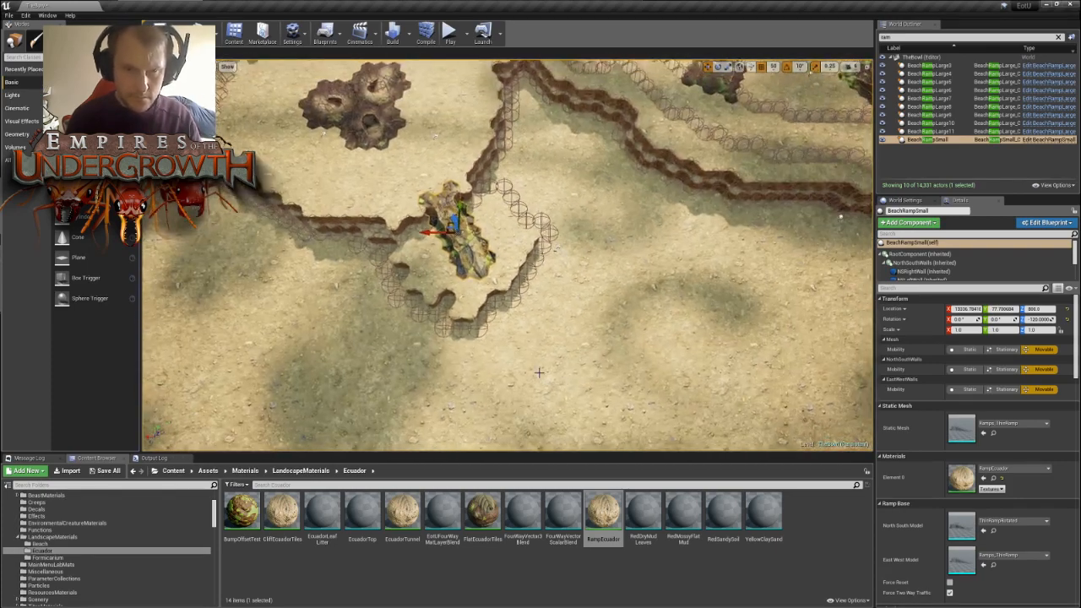
- Duplicate the placed small ramp in place until there are seven copies
{"action": "key", "text": "ctrl+w"}
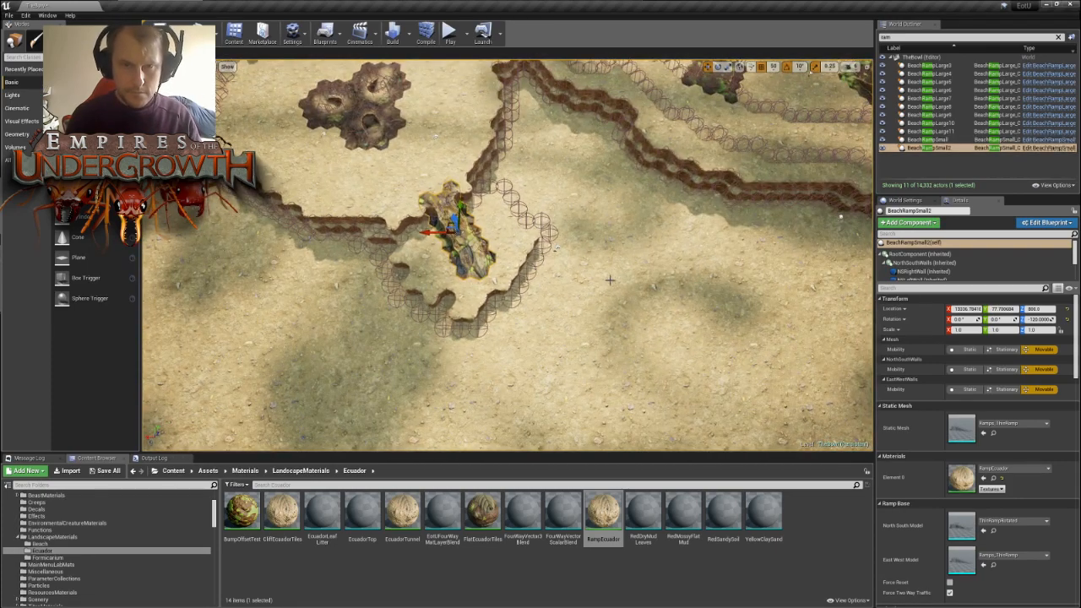
{"action": "key", "text": "ctrl+w"}
{"action": "key", "text": "ctrl+w"}
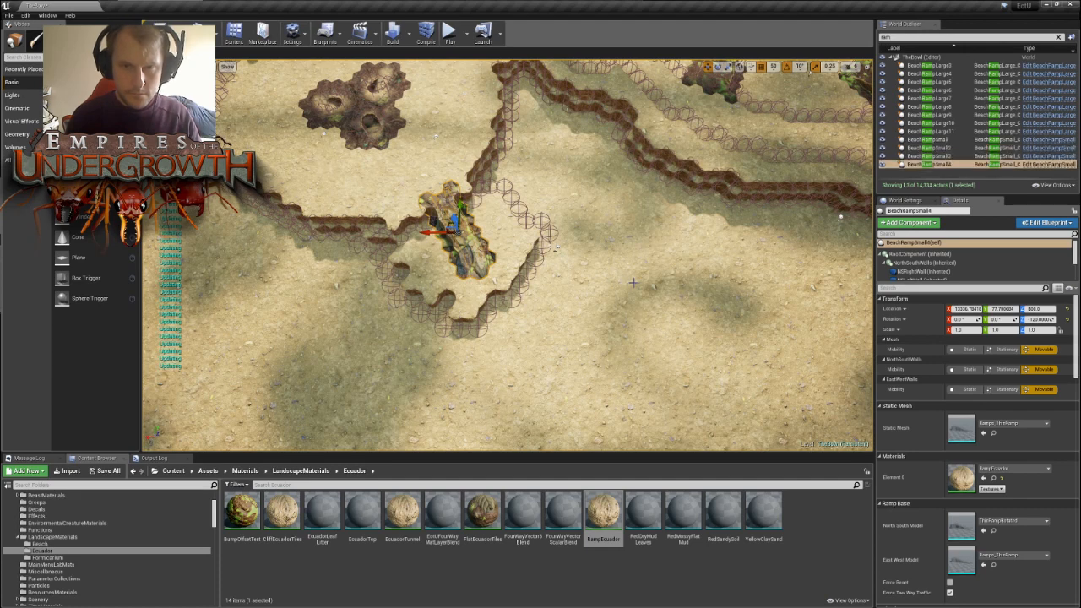
{"action": "key", "text": "ctrl+w"}
{"action": "key", "text": "ctrl+w"}
{"action": "key", "text": "ctrl+w"}
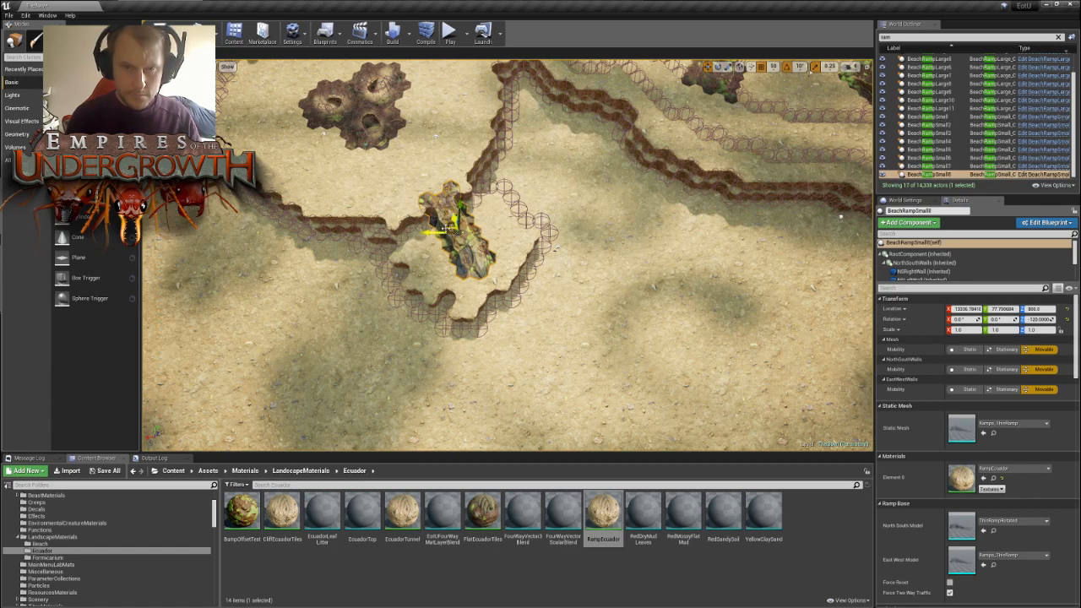
- Move the last two ramp copies, BeachRampSmall7 and BeachRampSmall8, to the open ground outside the wall near the adjacent nest
{"action": "scroll", "coordinate": [537, 226], "scroll_direction": "down", "scroll_amount": 10}
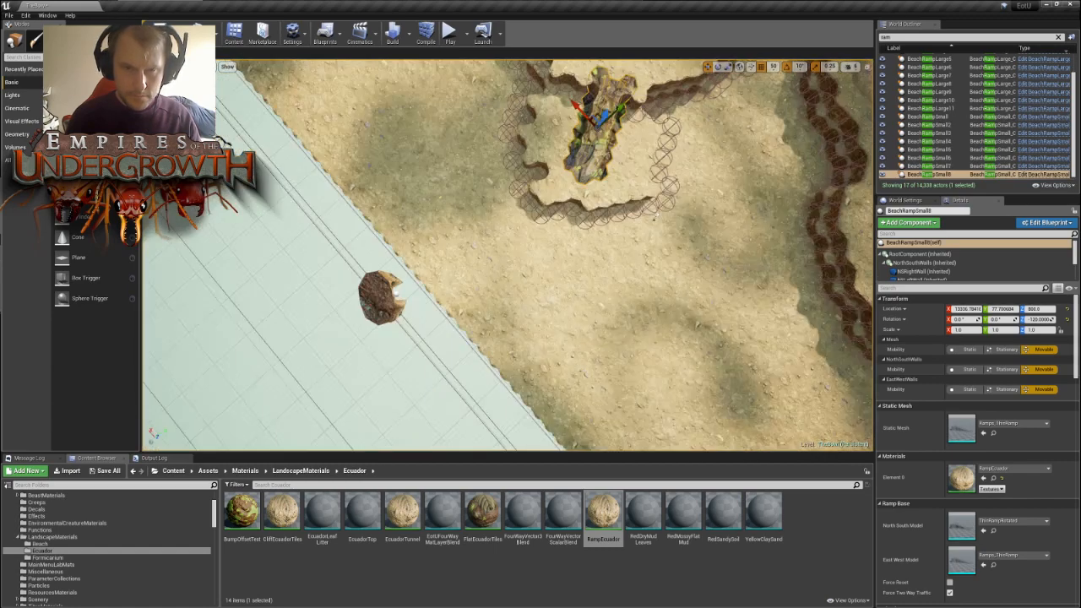
{"action": "left_click", "coordinate": [971, 167]}
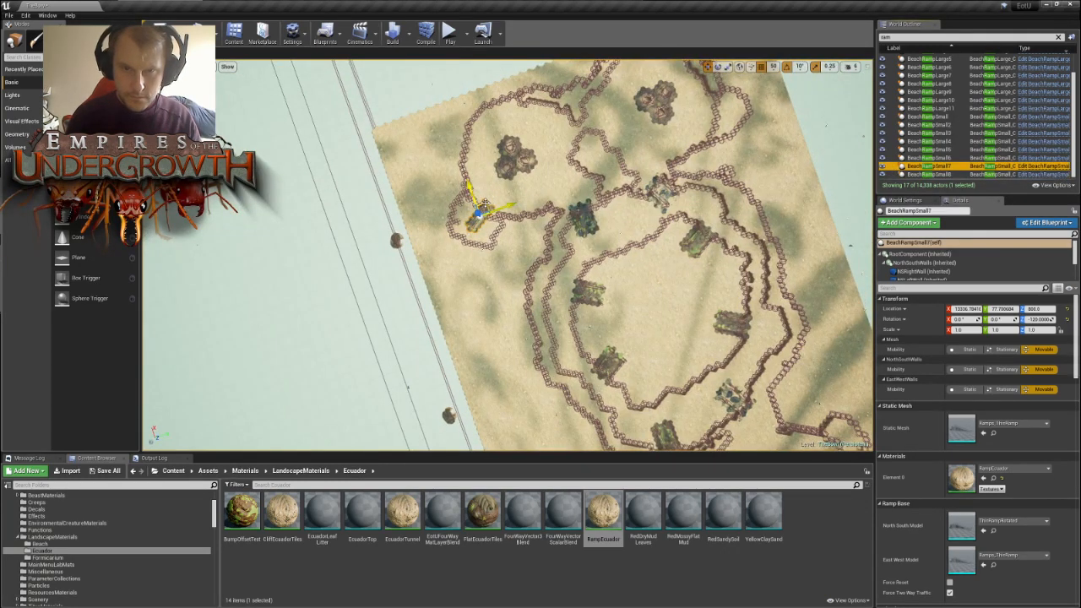
{"action": "left_click_drag", "start_coordinate": [484, 205], "coordinate": [767, 131]}
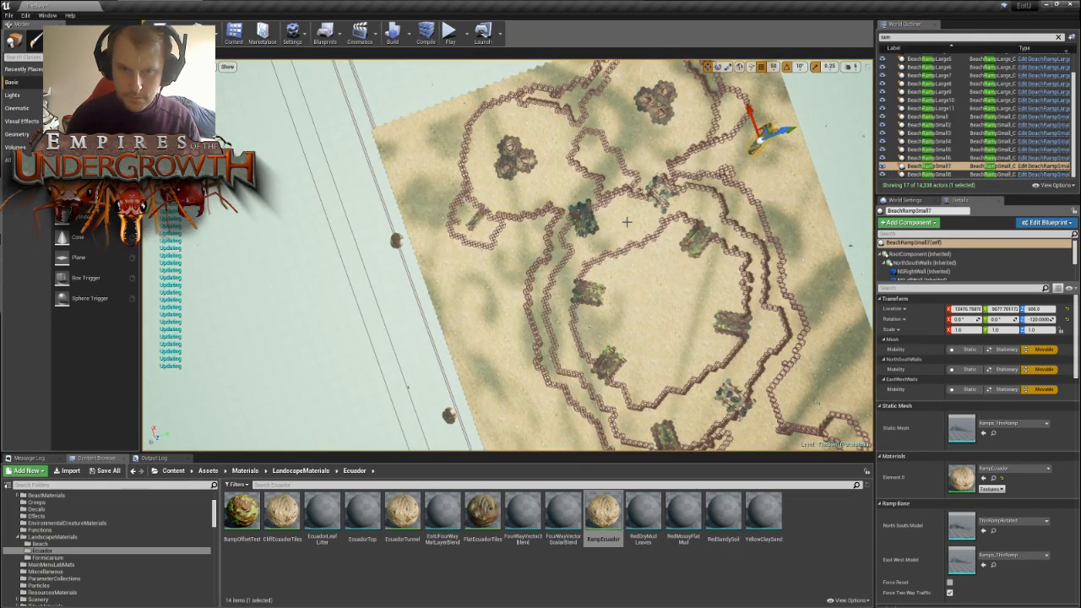
{"action": "left_click", "coordinate": [944, 174]}
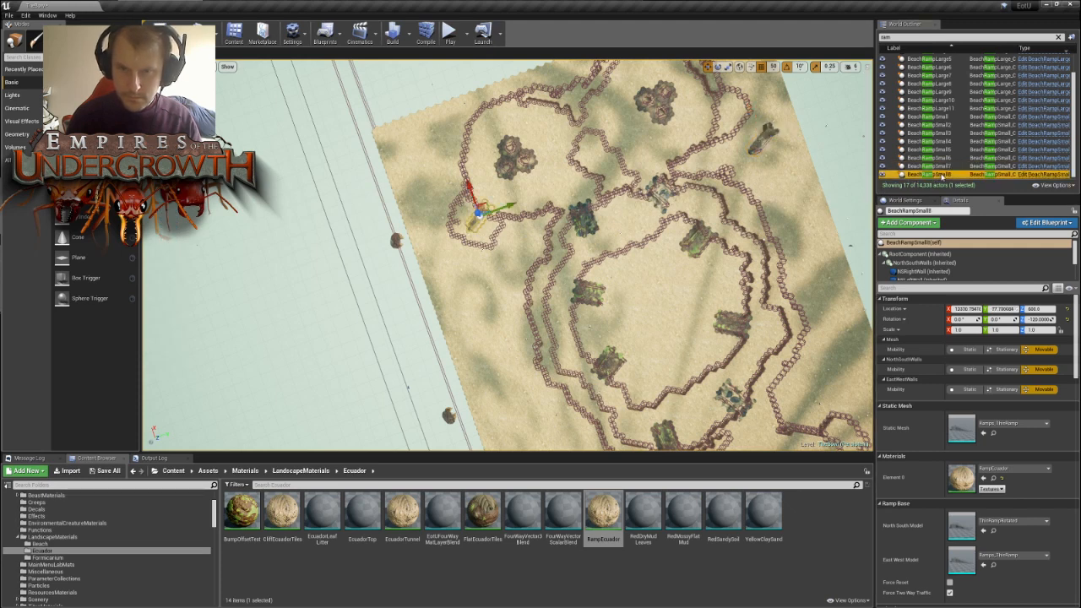
{"action": "left_click_drag", "start_coordinate": [498, 206], "coordinate": [789, 139]}
- Move the BeachRampSmall6 and BeachRampSmall5 copies to the outer pocket of another nest across the map
{"action": "double_click", "coordinate": [929, 157]}
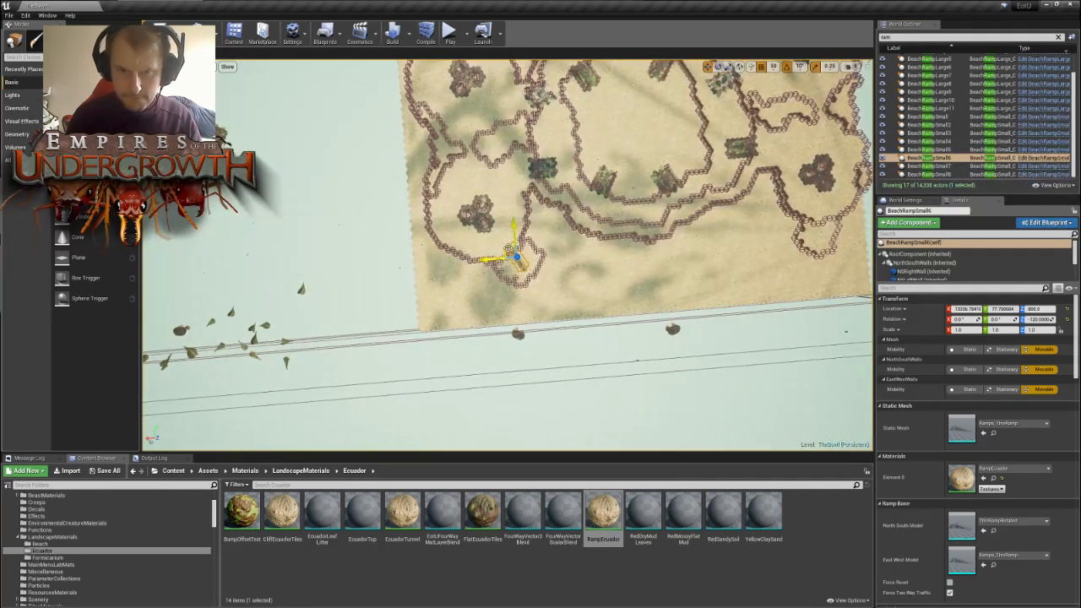
{"action": "left_click_drag", "start_coordinate": [507, 253], "coordinate": [809, 238]}
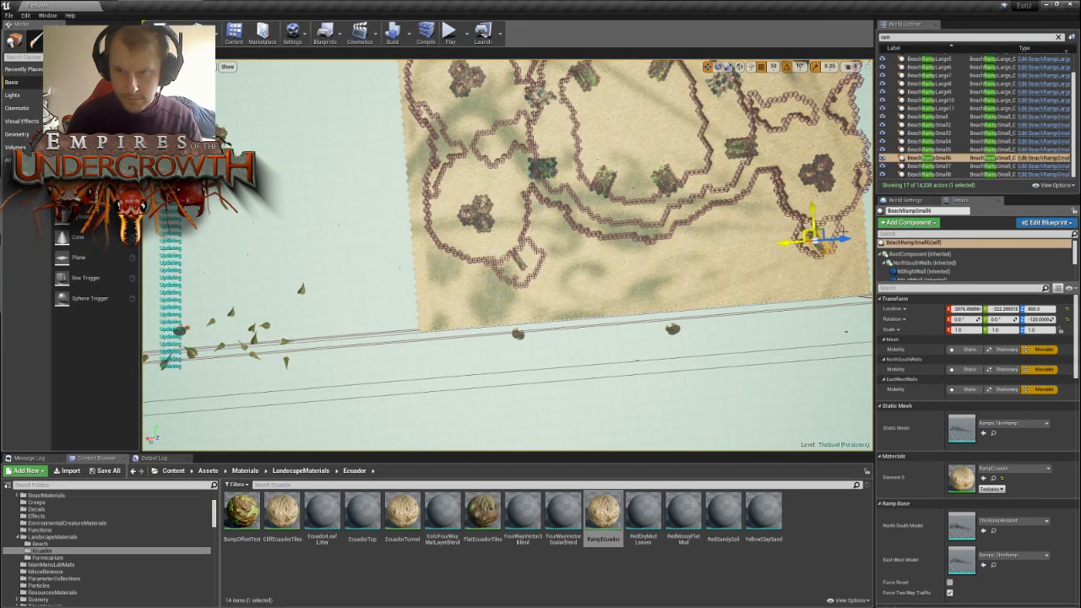
{"action": "left_click", "coordinate": [929, 150]}
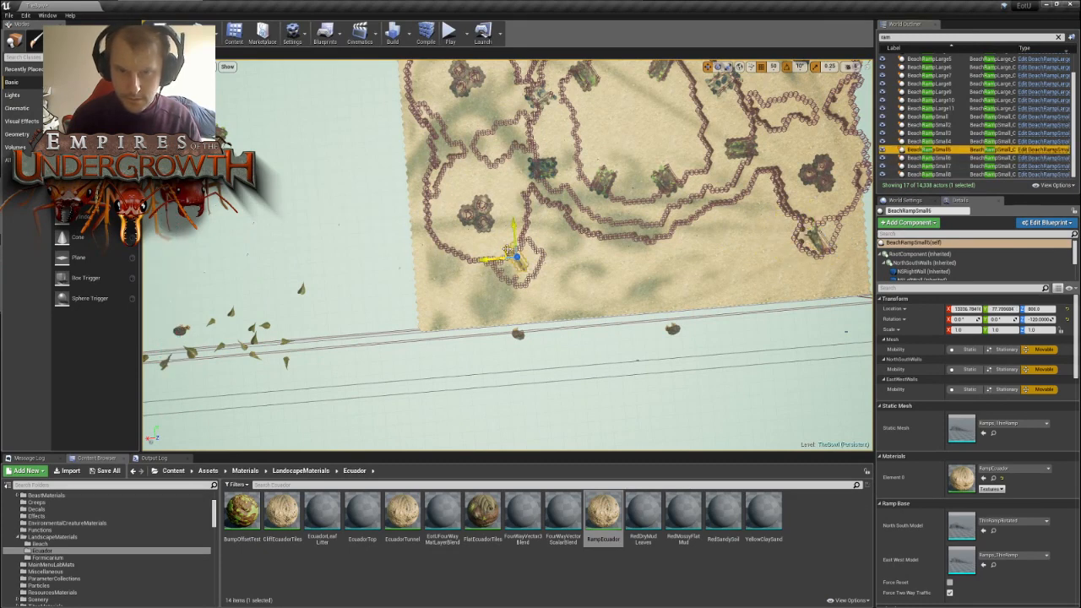
{"action": "left_click_drag", "start_coordinate": [506, 253], "coordinate": [809, 238]}
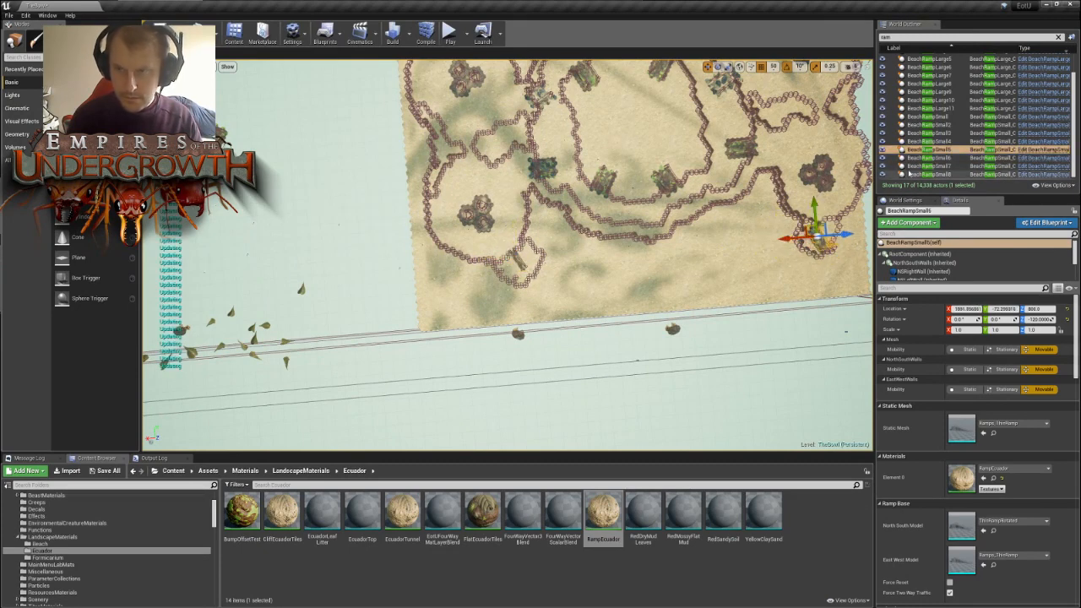
- Move the BeachRampSmall4 and BeachRampSmall3 copies to the outer pocket of the remaining far nest
{"action": "left_click", "coordinate": [938, 143]}
{"action": "right_click_drag", "start_coordinate": [577, 251], "coordinate": [481, 262]}
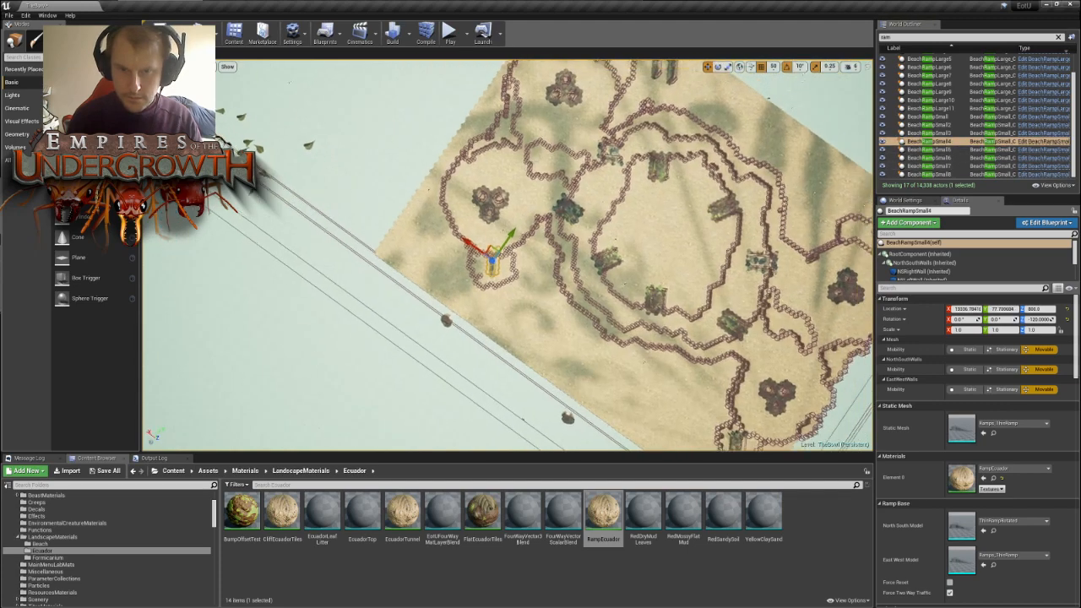
{"action": "right_click_drag", "start_coordinate": [381, 293], "coordinate": [414, 292]}
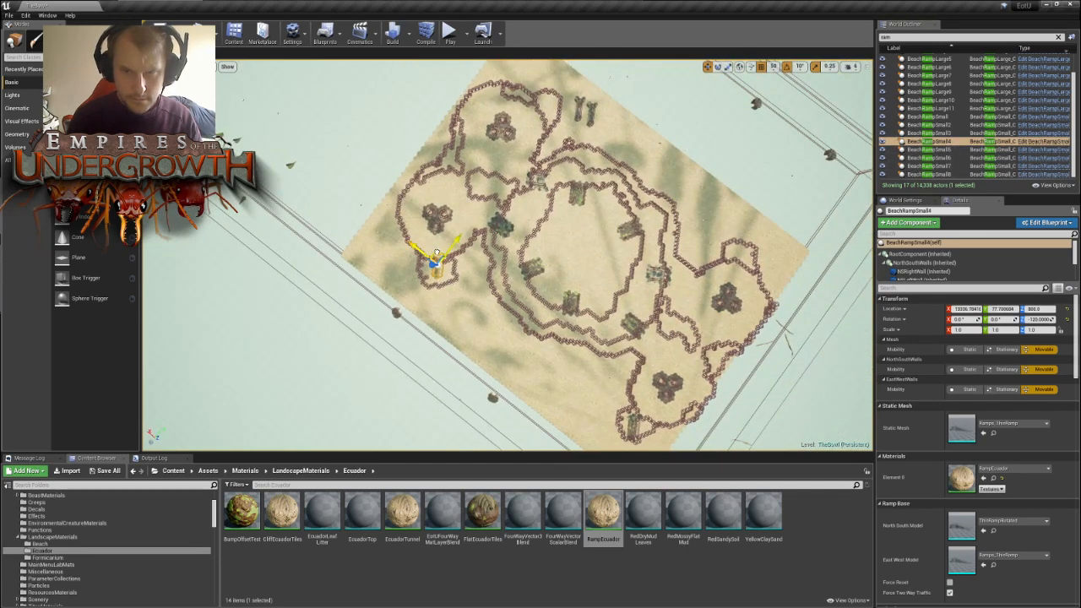
{"action": "left_click_drag", "start_coordinate": [436, 253], "coordinate": [741, 244]}
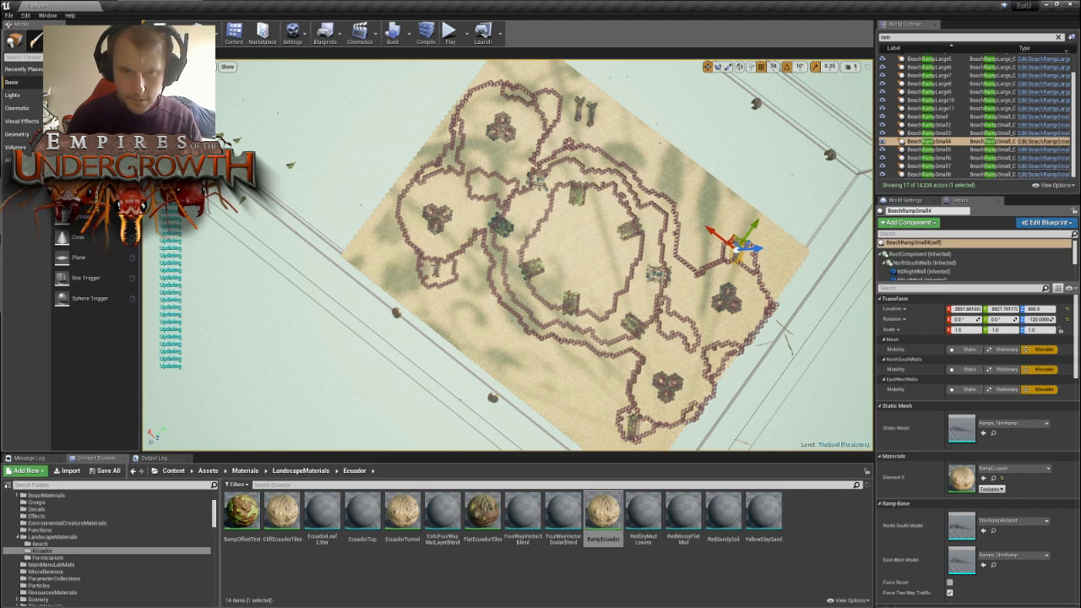
{"action": "left_click", "coordinate": [937, 134]}
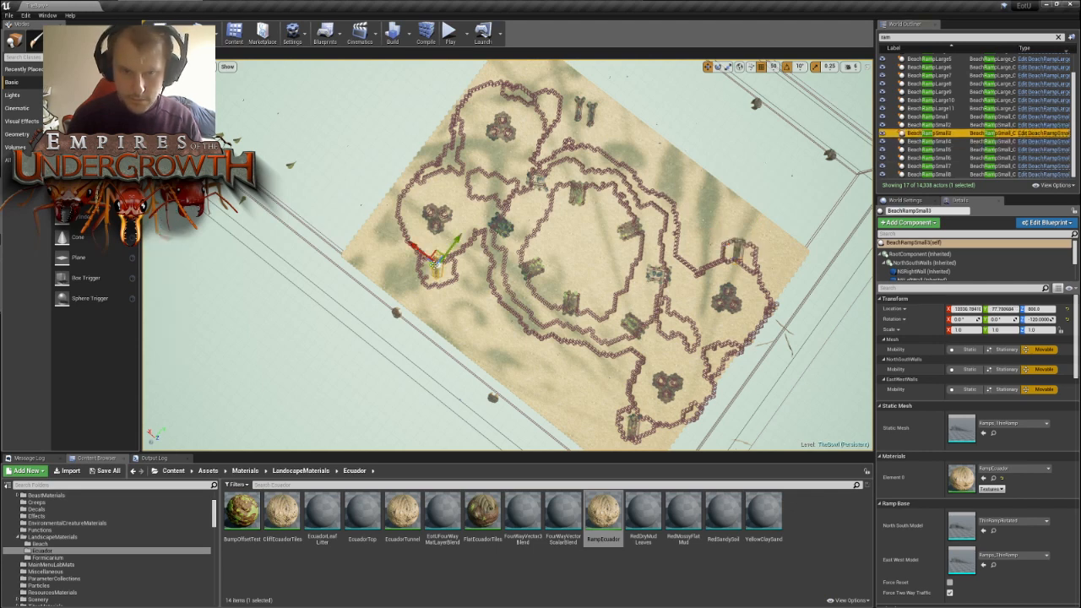
{"action": "left_click_drag", "start_coordinate": [441, 248], "coordinate": [725, 213]}
- Examine the BeachRampSmall2 copy up close and how it sits against the walls of the first nest's pocket
{"action": "right_click_drag", "start_coordinate": [517, 287], "coordinate": [597, 249]}
{"action": "key", "text": "a"}
{"action": "key", "text": "f"}
{"action": "left_click", "coordinate": [597, 249]}
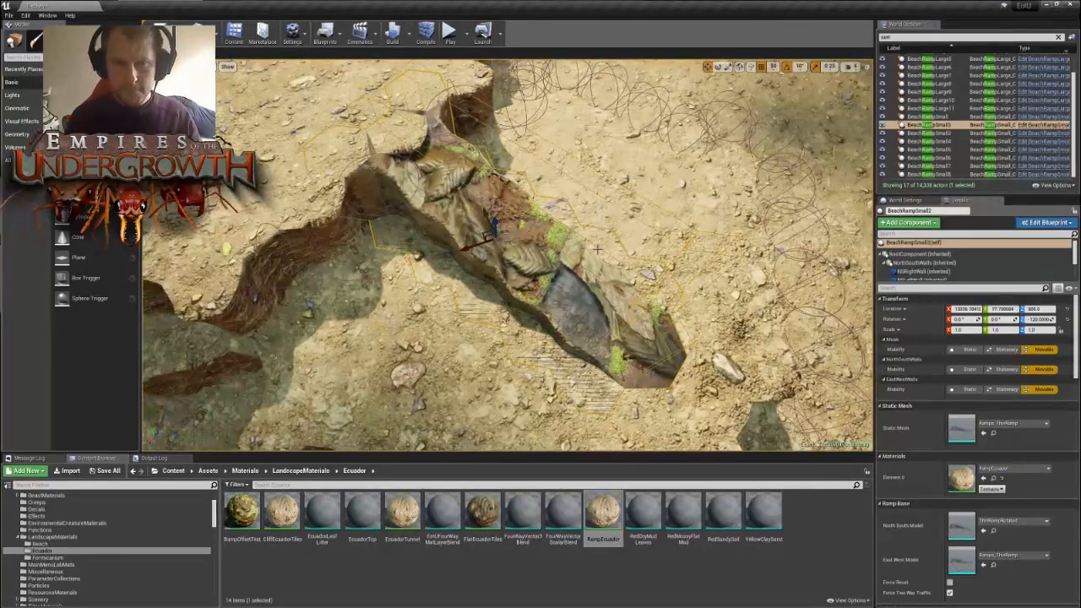
{"action": "left_click", "coordinate": [489, 237]}
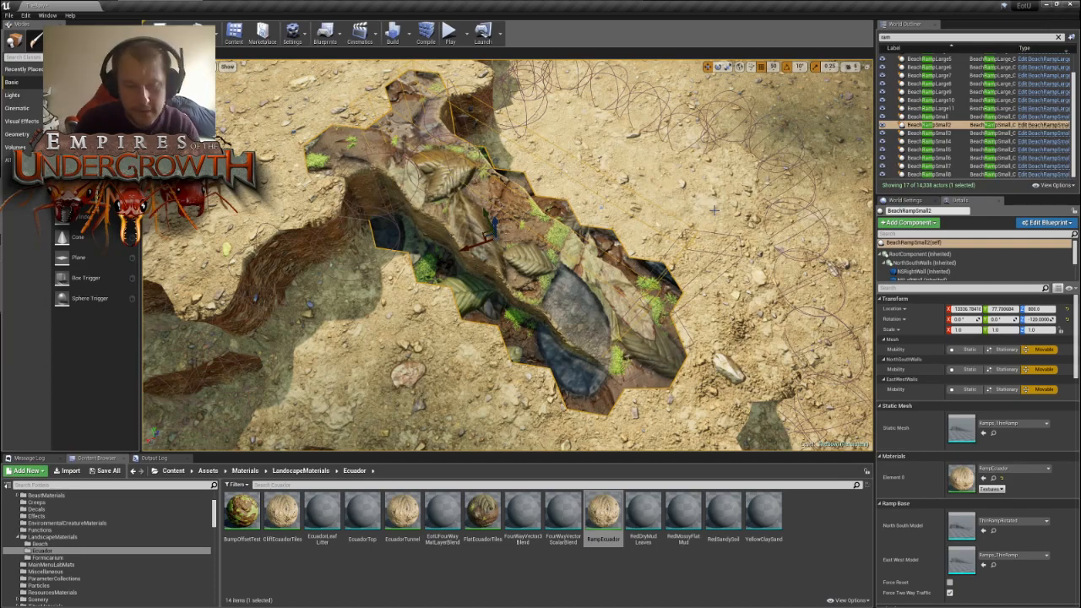
{"action": "scroll", "coordinate": [714, 210], "scroll_direction": "down", "scroll_amount": 10}
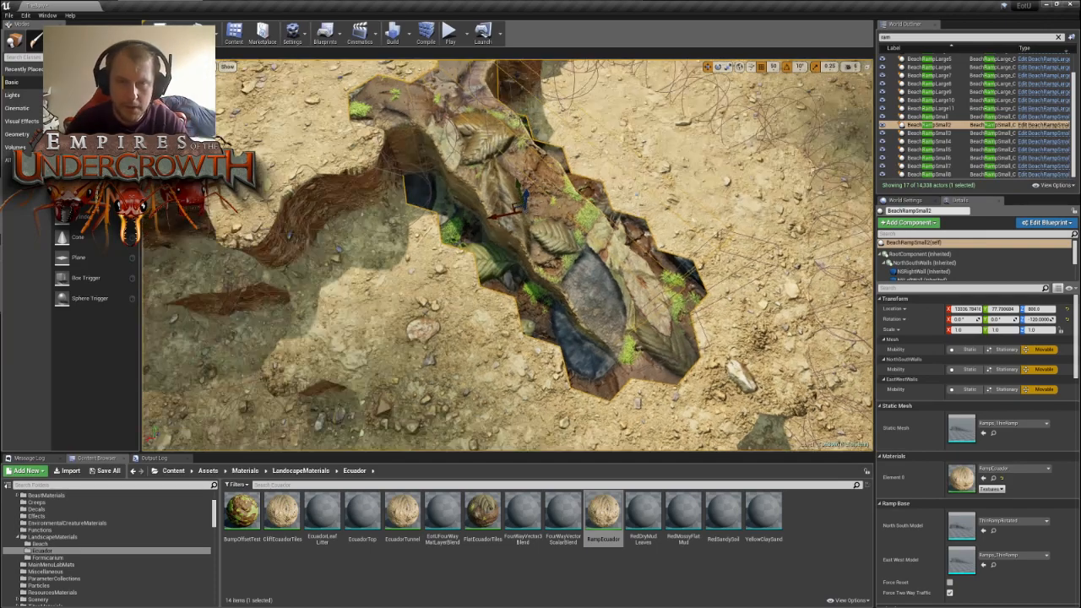
{"action": "scroll", "coordinate": [553, 285], "scroll_direction": "up", "scroll_amount": 10}
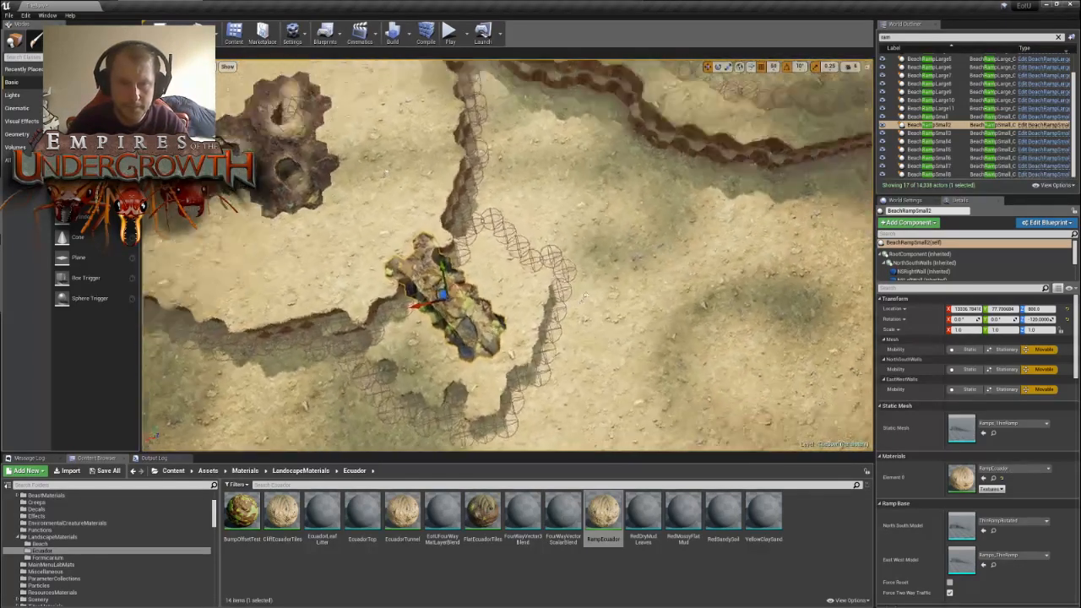
{"action": "scroll", "coordinate": [507, 256], "scroll_direction": "down", "scroll_amount": 8}
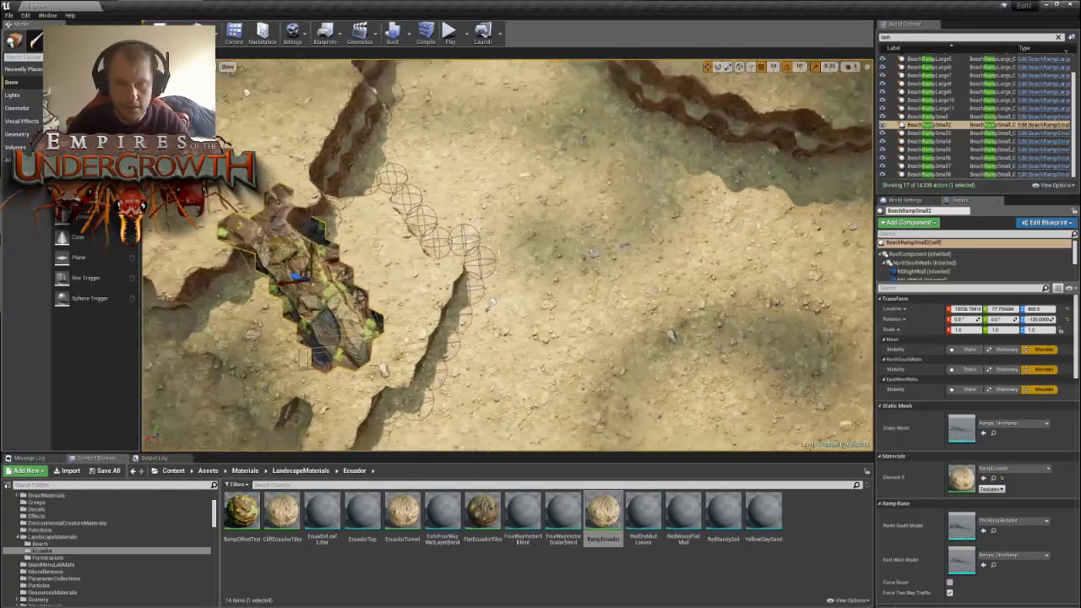
{"action": "scroll", "coordinate": [508, 256], "scroll_direction": "up", "scroll_amount": 6}
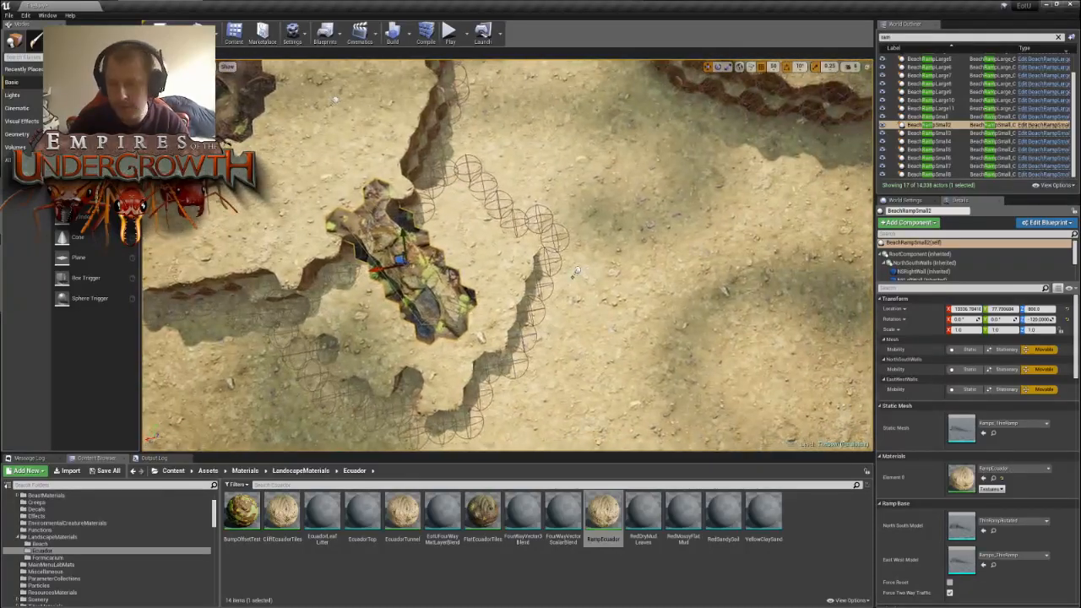
{"action": "scroll", "coordinate": [576, 266], "scroll_direction": "down", "scroll_amount": 6}
{"action": "scroll", "coordinate": [571, 240], "scroll_direction": "up", "scroll_amount": 6}
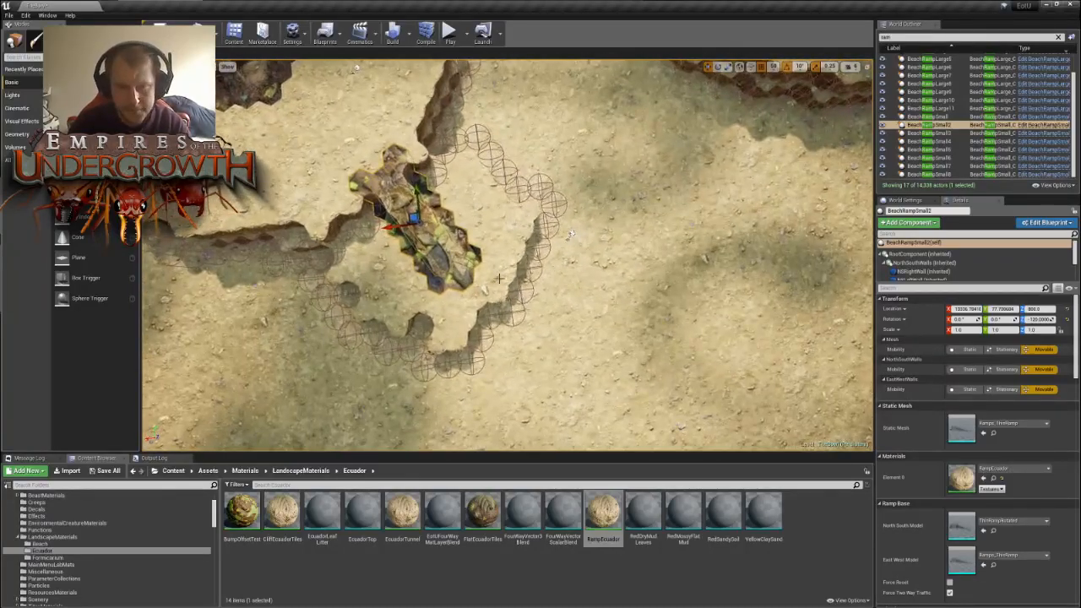
{"action": "scroll", "coordinate": [524, 241], "scroll_direction": "down", "scroll_amount": 5}
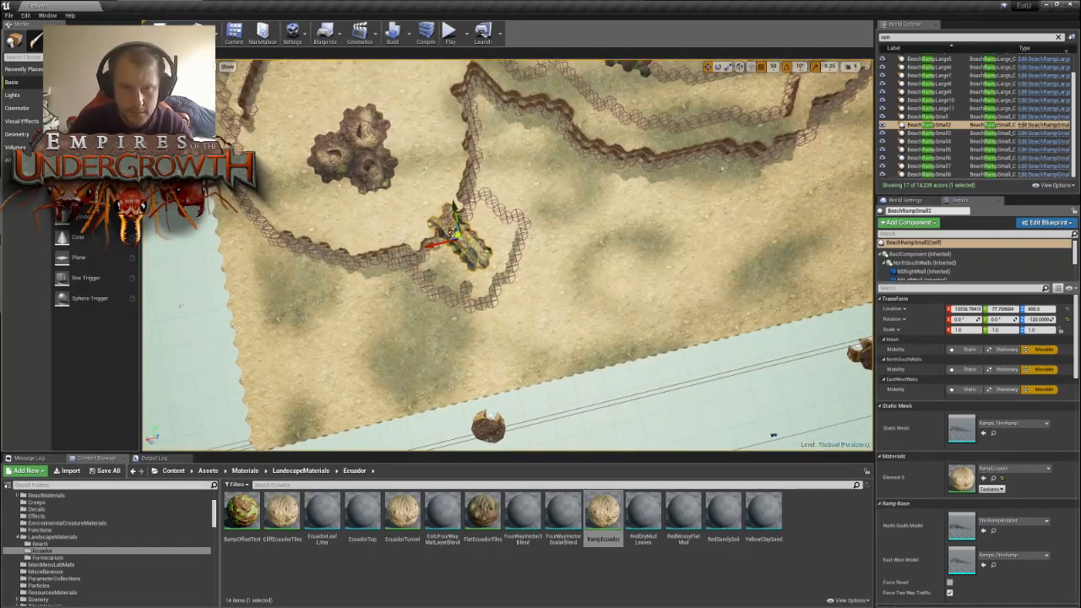
- Move the BeachRampSmall2 copy to the outer wall of the first nest's pocket and rotate it to about -150°
{"action": "left_click_drag", "start_coordinate": [454, 233], "coordinate": [531, 265], "text": "alt"}
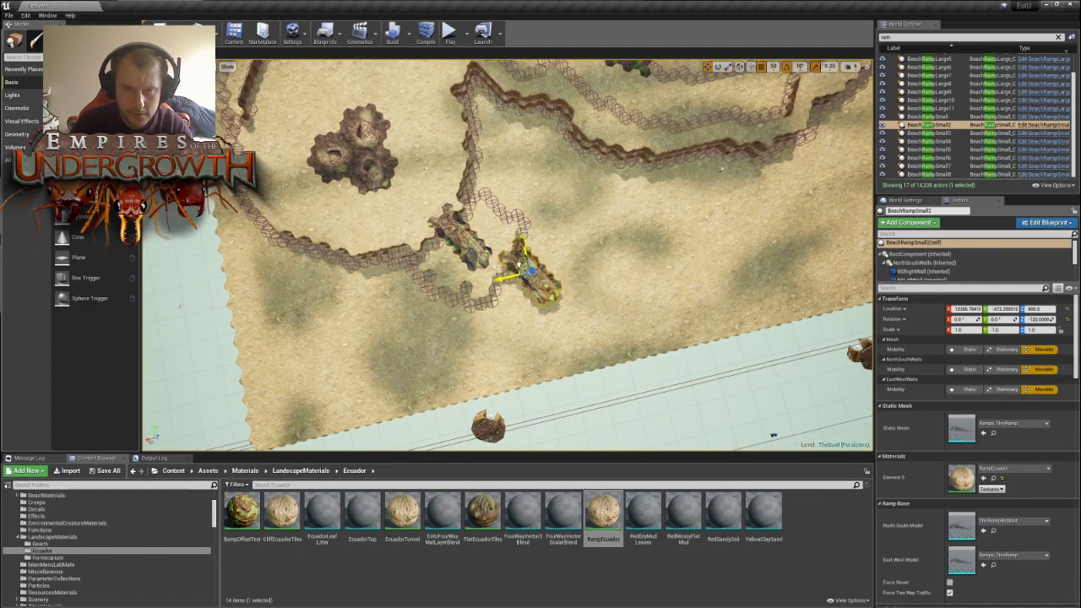
{"action": "key", "text": "e"}
{"action": "left_click_drag", "start_coordinate": [519, 316], "coordinate": [533, 308]}
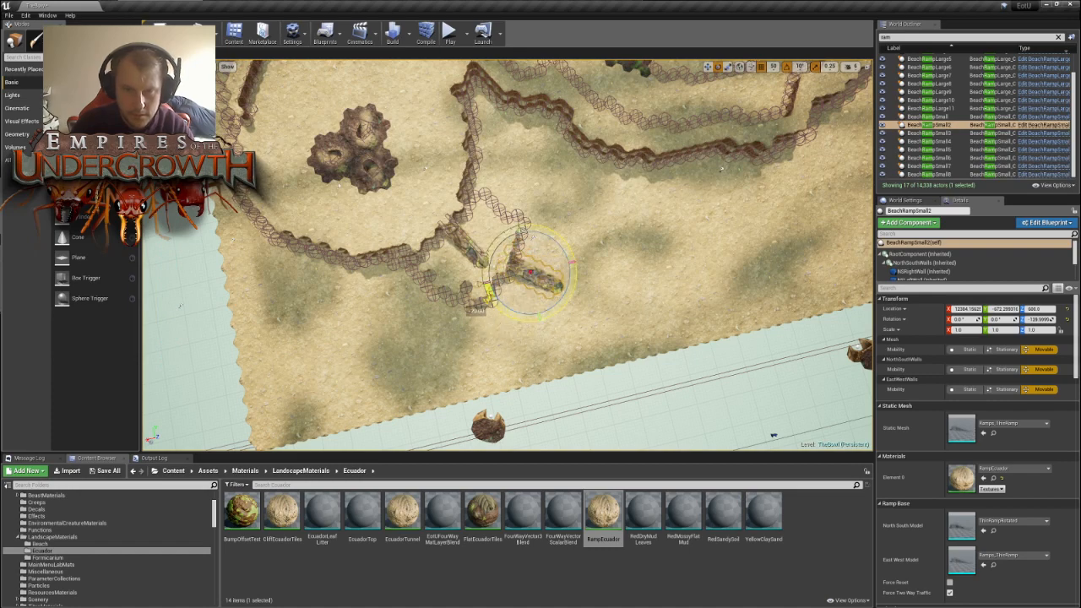
{"action": "key", "text": "w"}
{"action": "right_click_drag", "start_coordinate": [540, 304], "coordinate": [524, 269]}
{"action": "key", "text": "space"}
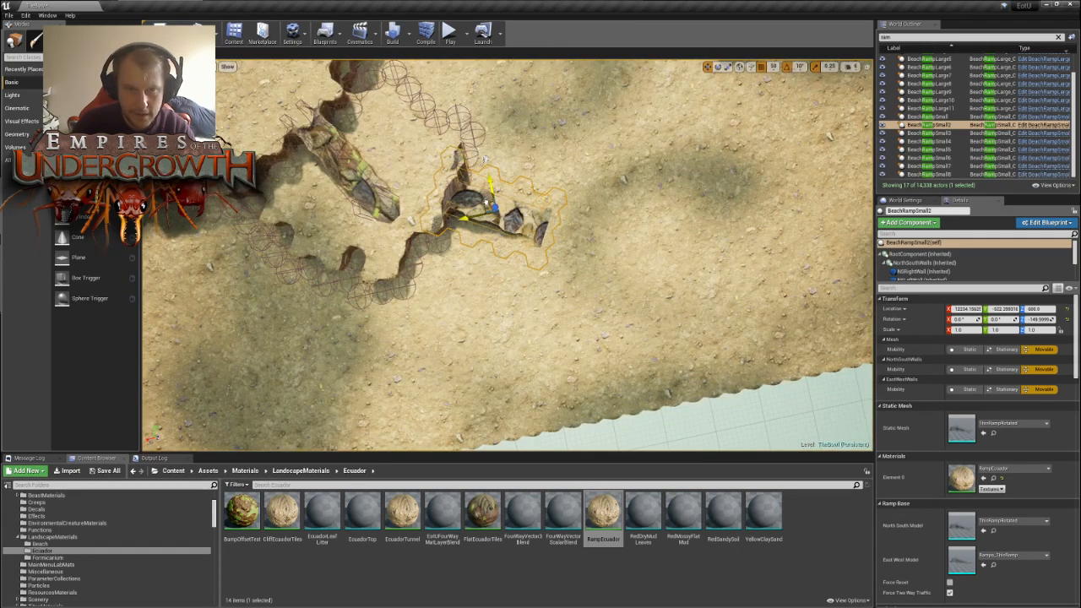
{"action": "left_click_drag", "start_coordinate": [493, 203], "coordinate": [486, 201]}
{"action": "key", "text": "a"}
{"action": "right_click_drag", "start_coordinate": [611, 192], "coordinate": [633, 191]}
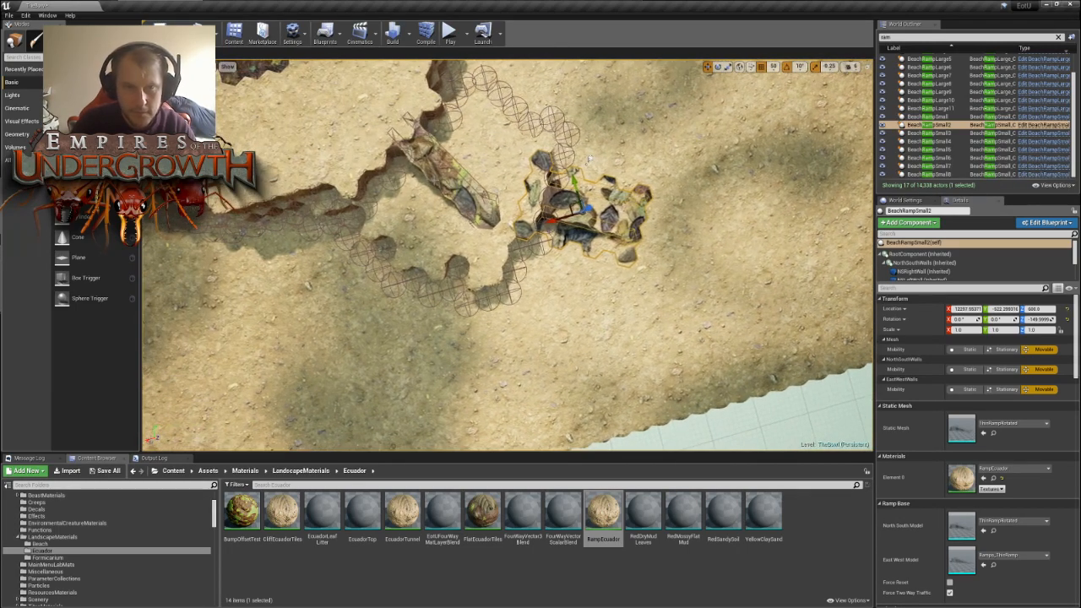
- Select the original small ramp at the pocket's inner opening and nudge its position
{"action": "key", "text": "ctrl+z"}
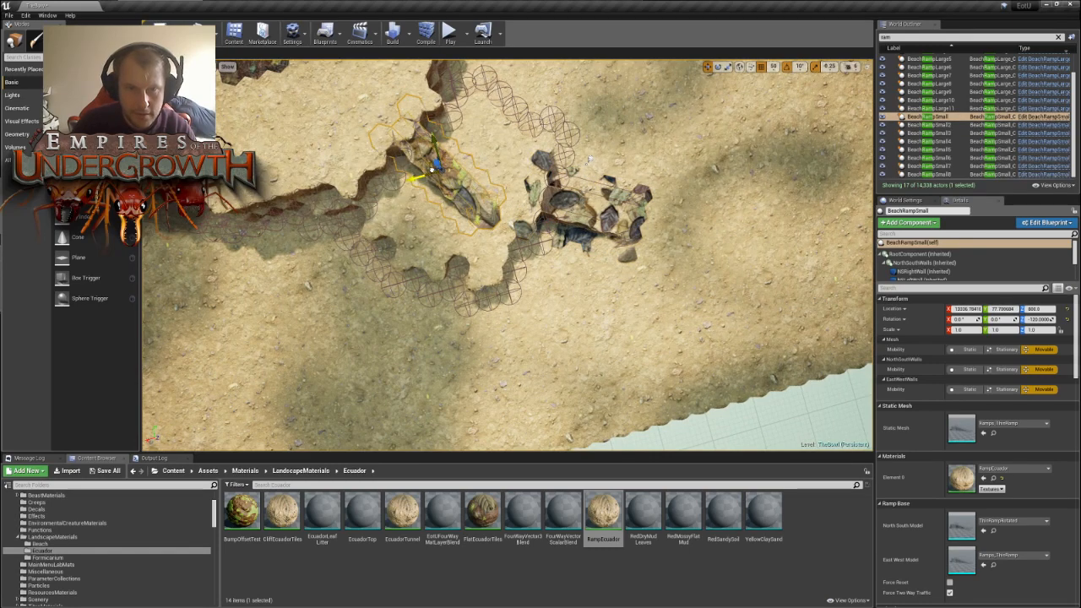
{"action": "left_click_drag", "start_coordinate": [432, 169], "coordinate": [430, 171]}
{"action": "key", "text": "d"}
{"action": "right_click_drag", "start_coordinate": [430, 171], "coordinate": [444, 171]}
- Move the BeachRampSmall7 copy from the open ground into the outer pocket of the adjacent nest
{"action": "key", "text": "s"}
{"action": "left_click", "coordinate": [518, 169]}
{"action": "right_click_drag", "start_coordinate": [519, 169], "coordinate": [147, 203]}
{"action": "key", "text": "s"}
{"action": "key", "text": "w"}
{"action": "key", "text": "s"}
{"action": "key", "text": "w"}
{"action": "key", "text": "s"}
{"action": "key", "text": "d"}
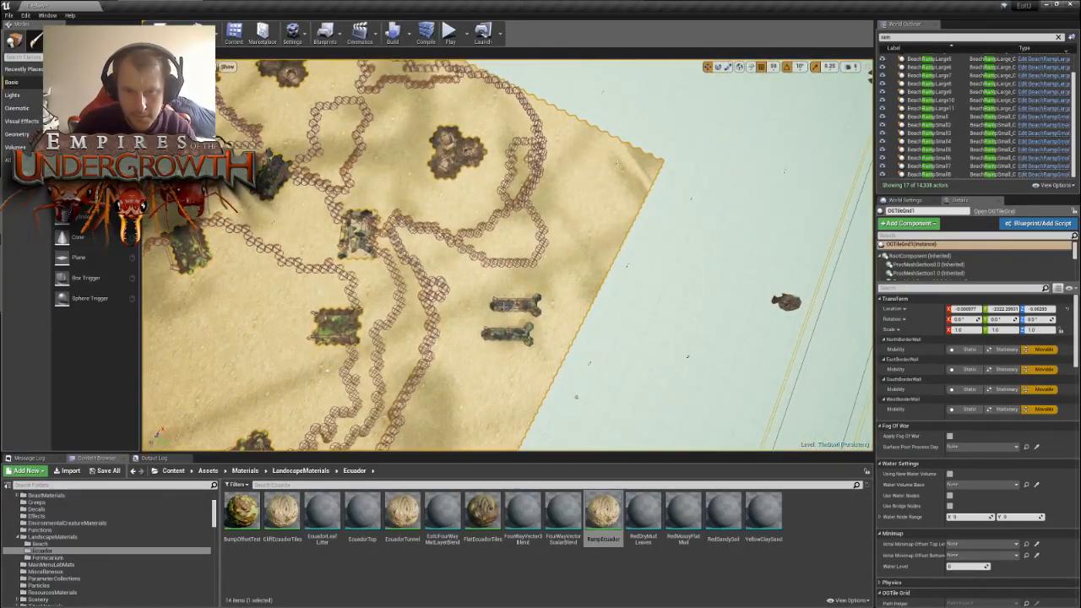
{"action": "left_click", "coordinate": [505, 305]}
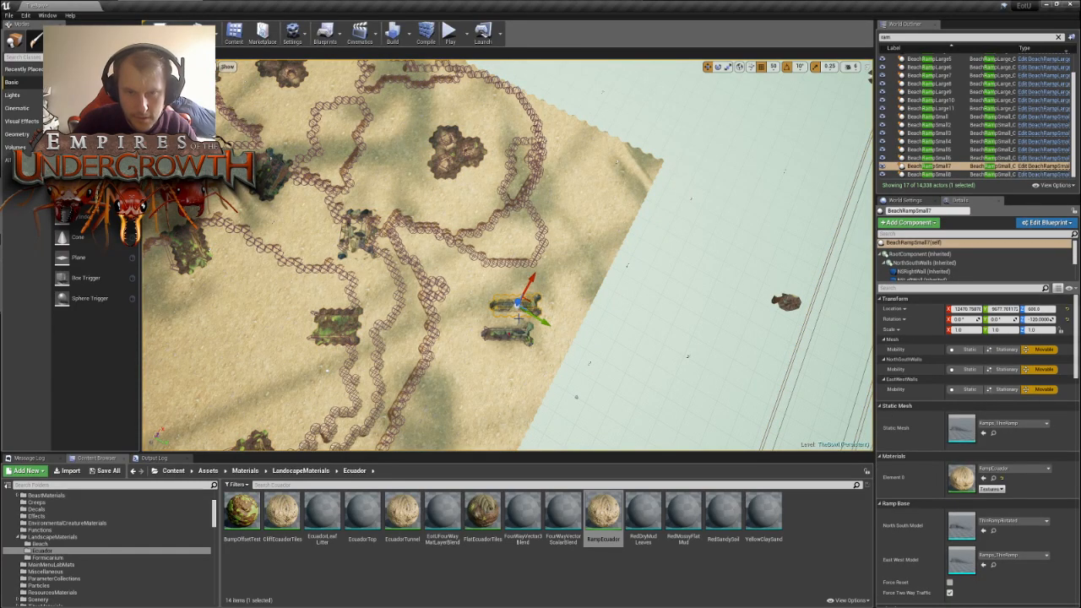
{"action": "right_click_drag", "start_coordinate": [518, 318], "coordinate": [439, 317]}
{"action": "key", "text": "d"}
{"action": "key", "text": "w"}
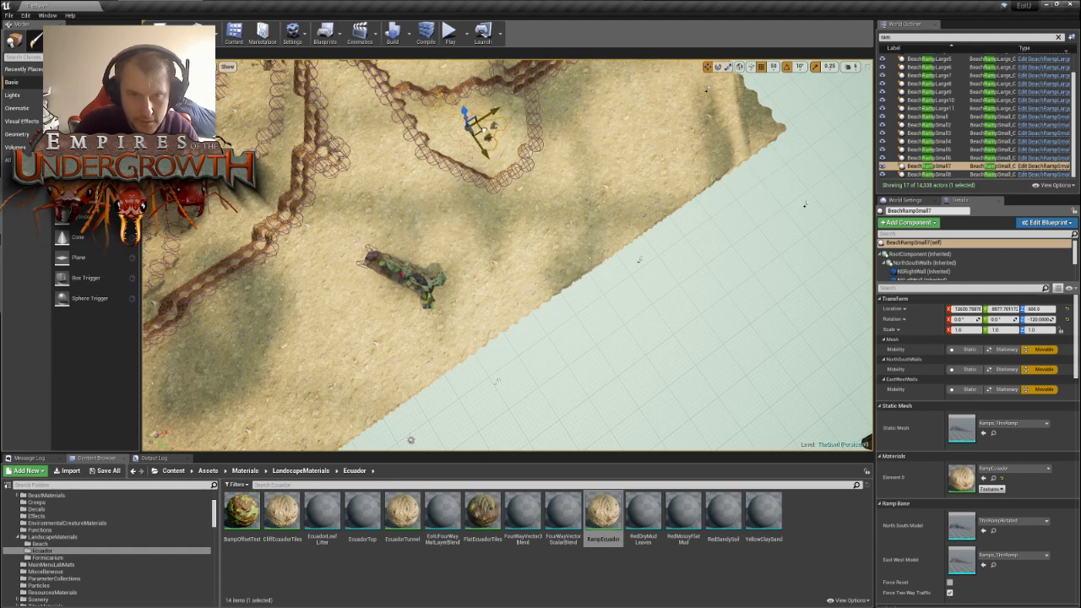
- Rotate BeachRampSmall7 to 90° and shift its position within the adjacent nest's outer pocket
{"action": "left_click_drag", "start_coordinate": [451, 169], "coordinate": [422, 142]}
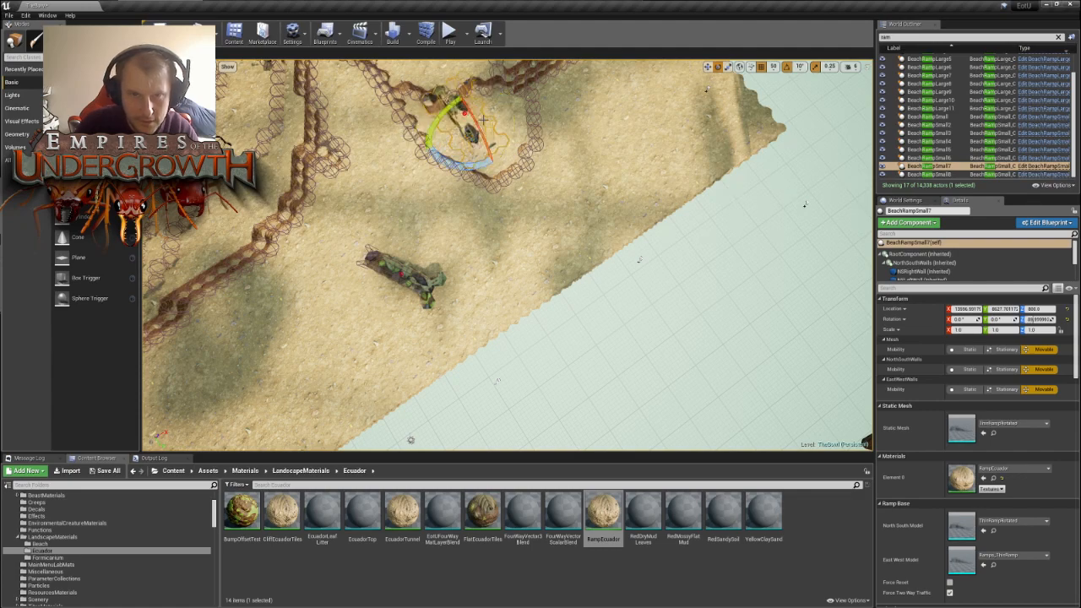
{"action": "key", "text": "a"}
{"action": "right_click_drag", "start_coordinate": [422, 142], "coordinate": [540, 139]}
{"action": "key", "text": "w"}
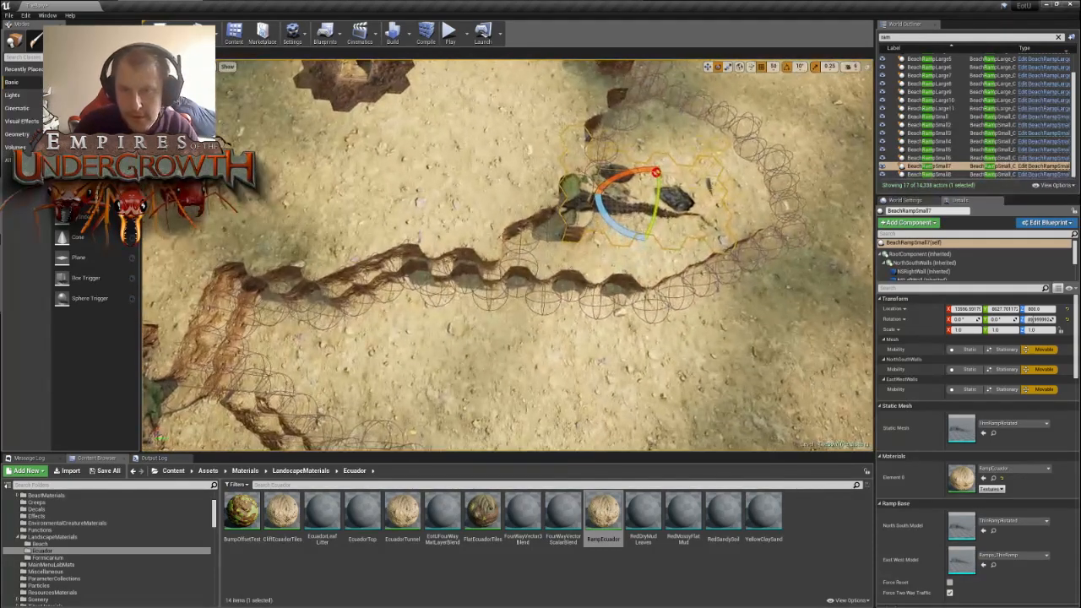
{"action": "key", "text": "w"}
{"action": "key", "text": "d"}
{"action": "right_click_drag", "start_coordinate": [733, 172], "coordinate": [523, 172]}
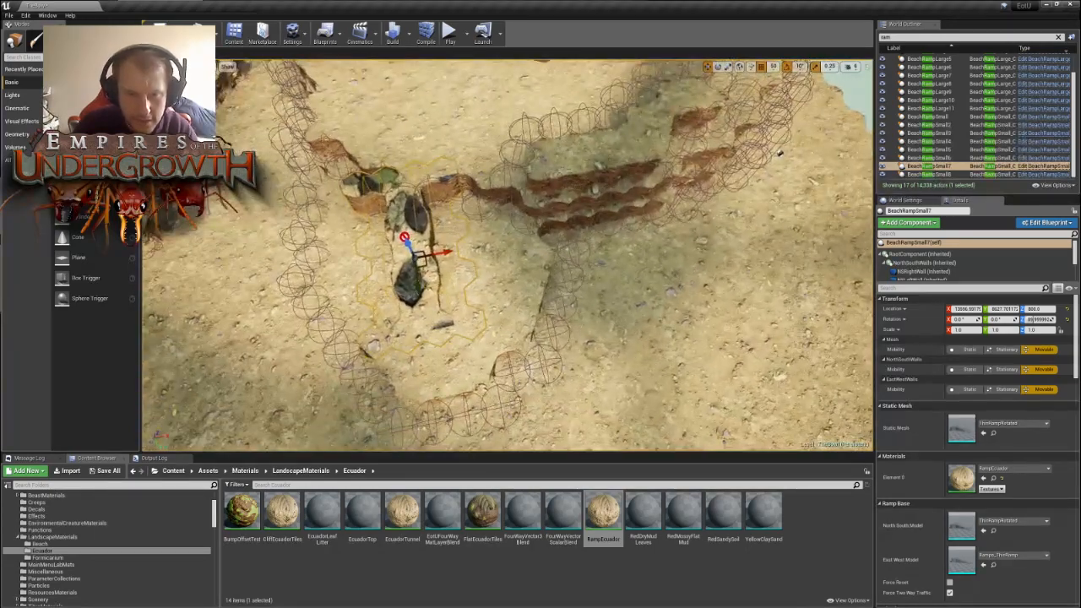
{"action": "right_click_drag", "start_coordinate": [429, 265], "coordinate": [410, 255]}
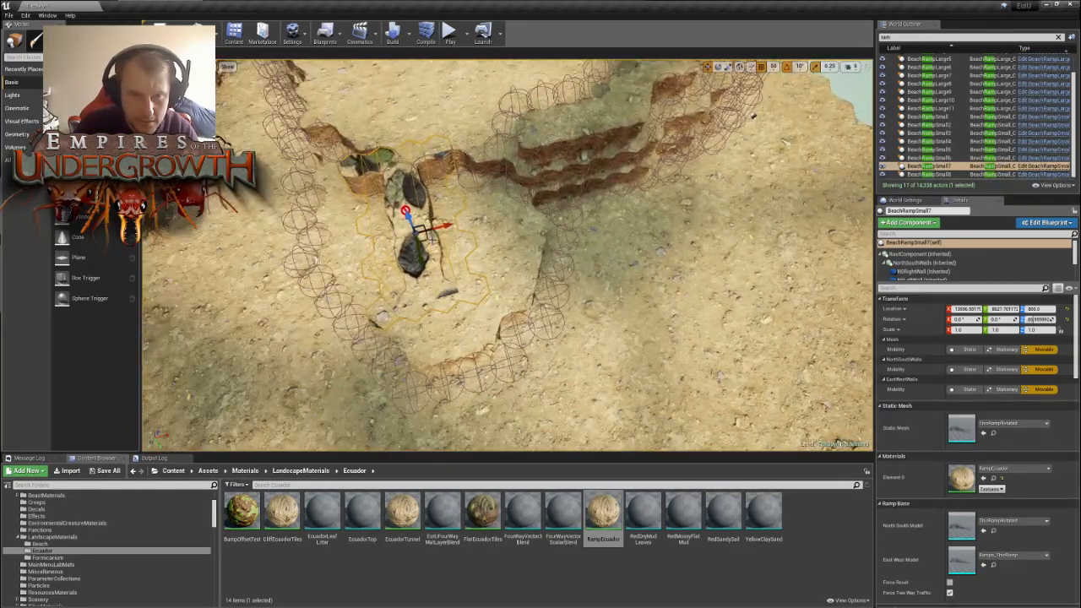
{"action": "left_click_drag", "start_coordinate": [427, 238], "coordinate": [450, 247]}
{"action": "right_click_drag", "start_coordinate": [450, 247], "coordinate": [545, 268]}
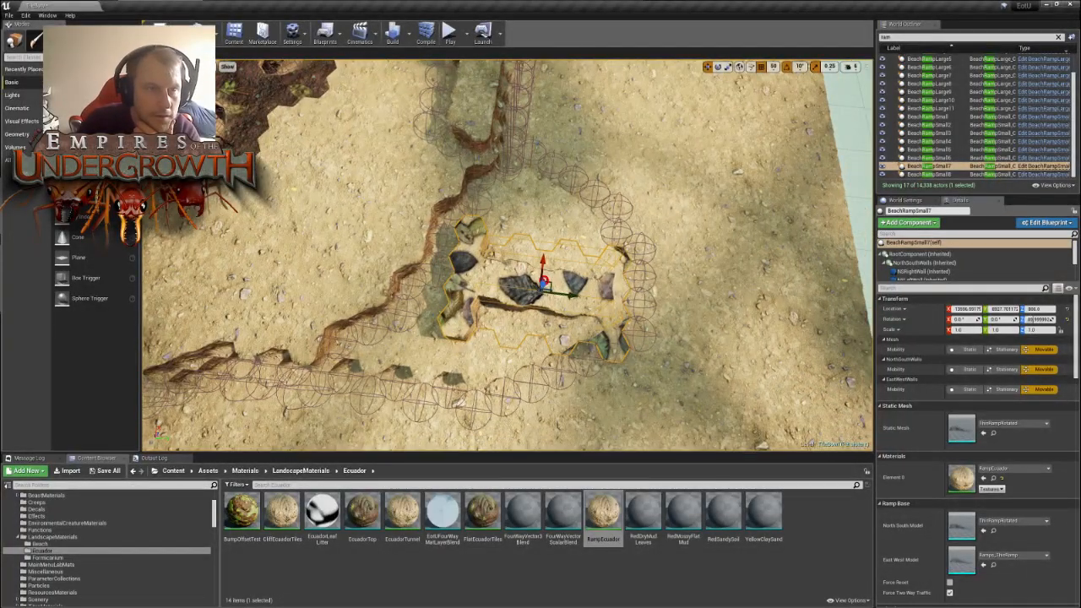
- Rework the wall tiles beside the pocket with the foliage brush and move BeachRampSmall7 onto the pocket's inner wall
{"action": "key", "text": "shift+3"}
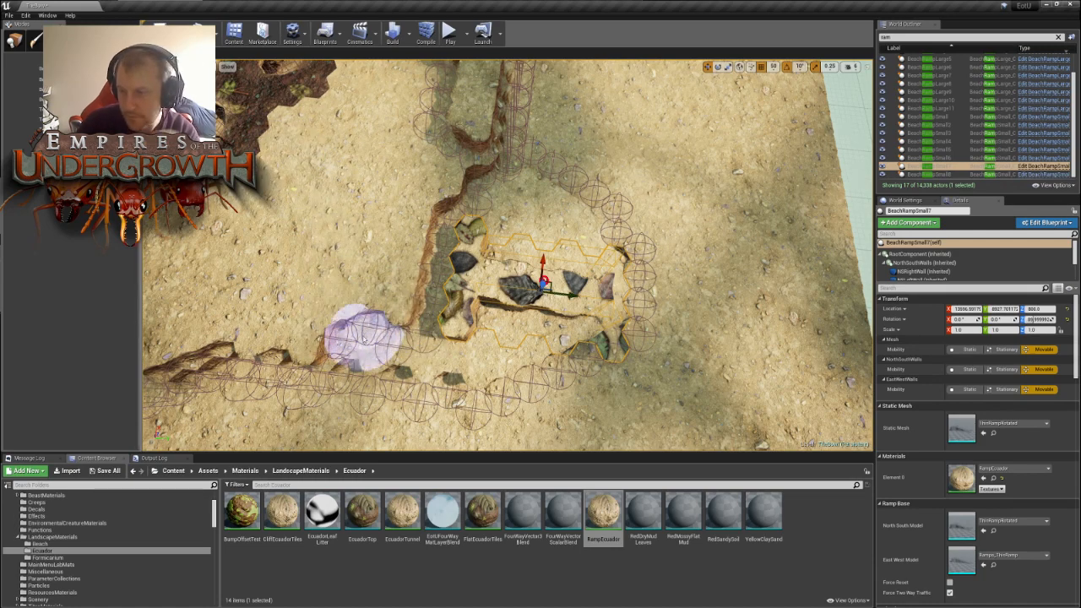
{"action": "left_click", "coordinate": [14, 38]}
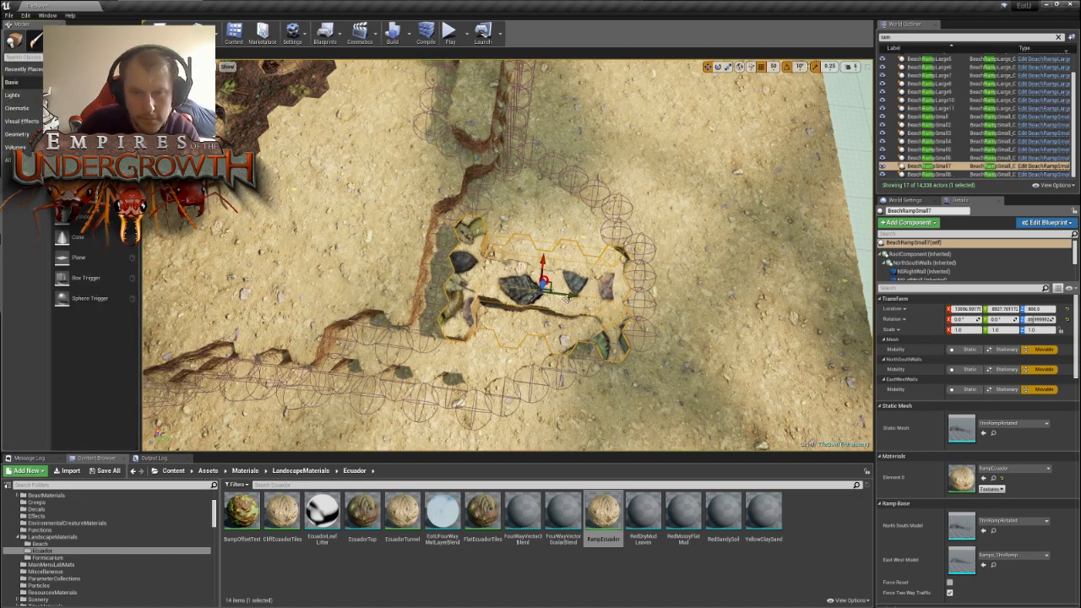
{"action": "left_click_drag", "start_coordinate": [550, 284], "coordinate": [500, 250]}
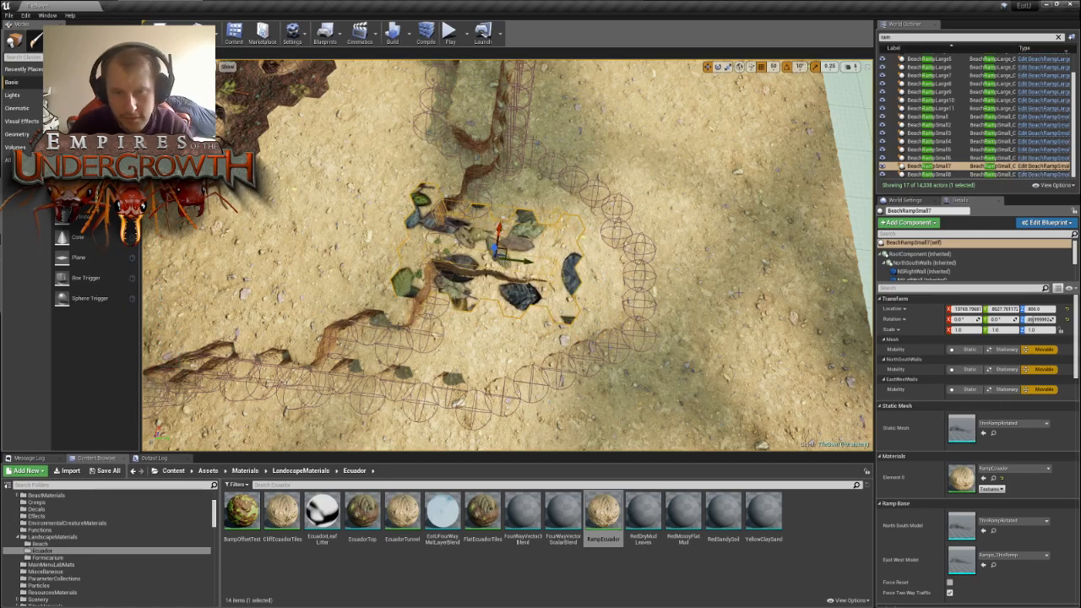
- Select the BeachRampSmall8 copy on the open ground outside the pocket and rotate it to -210°
{"action": "right_click_drag", "start_coordinate": [563, 209], "coordinate": [633, 224]}
{"action": "right_click_drag", "start_coordinate": [610, 390], "coordinate": [237, 367]}
{"action": "key", "text": "w"}
{"action": "key", "text": "s"}
{"action": "key", "text": "d"}
{"action": "key", "text": "s"}
{"action": "key", "text": "w"}
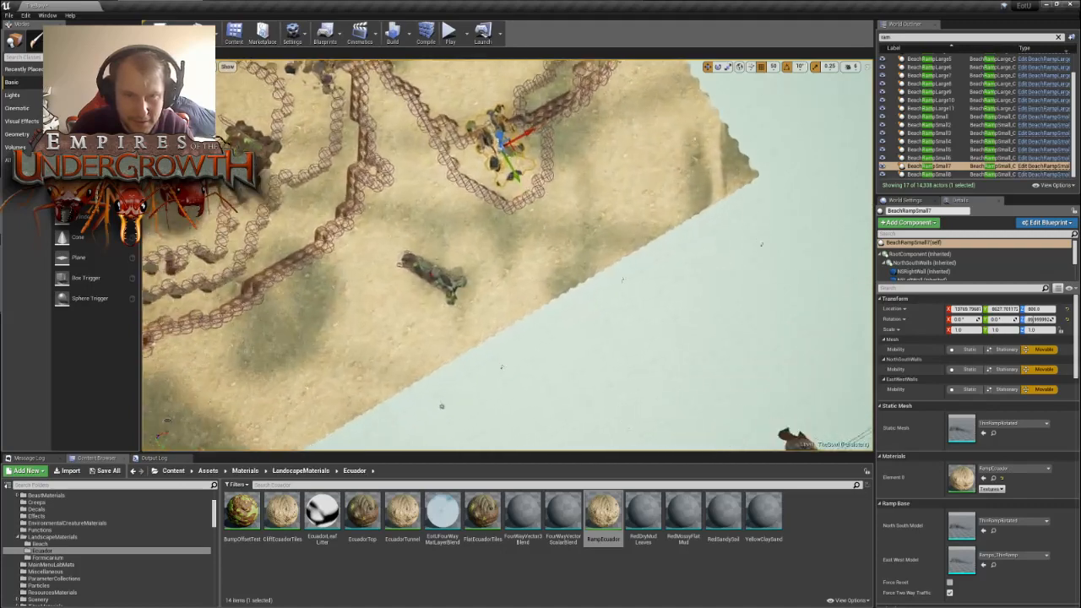
{"action": "key", "text": "w"}
{"action": "left_click", "coordinate": [418, 290]}
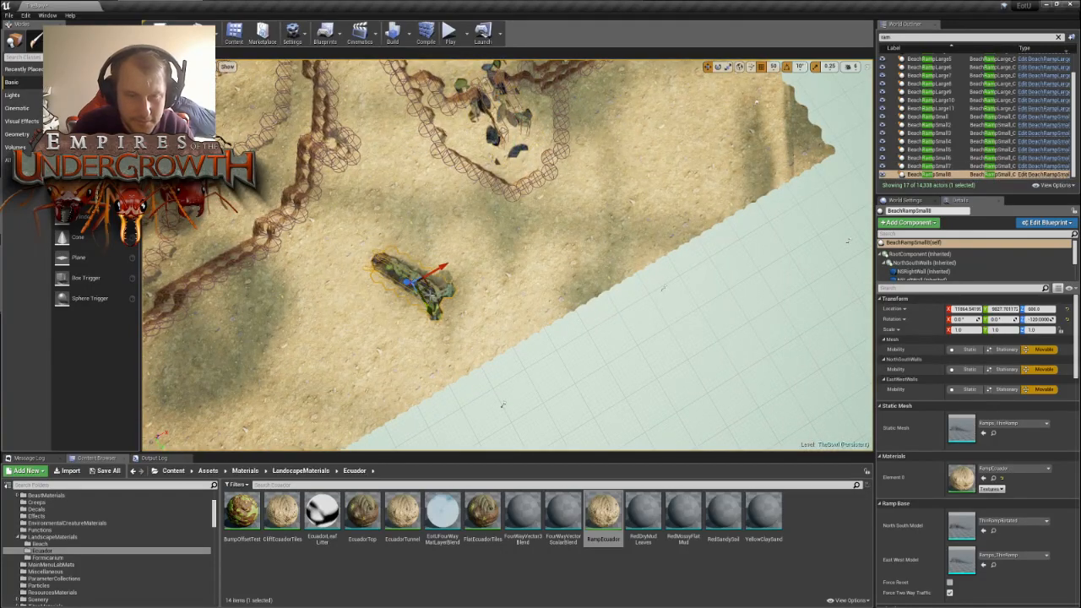
{"action": "right_click_drag", "start_coordinate": [426, 292], "coordinate": [616, 292]}
{"action": "key", "text": "w"}
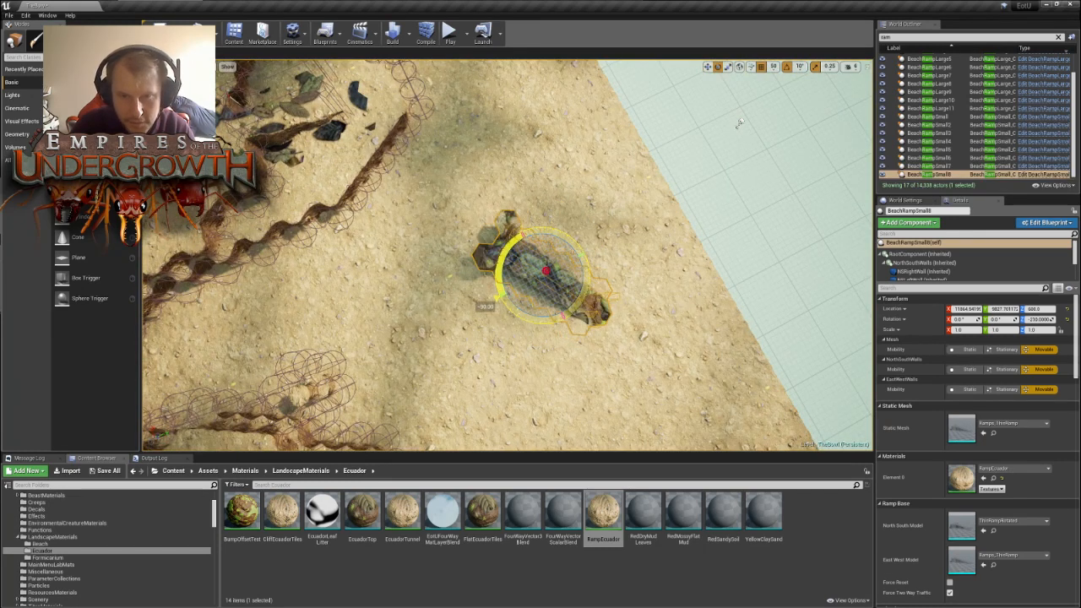
- Move BeachRampSmall8 from the open ground to the outer wall of the same pocket
{"action": "key", "text": "space"}
{"action": "key", "text": "space"}
{"action": "key", "text": "space"}
{"action": "key", "text": "space"}
{"action": "key", "text": "space"}
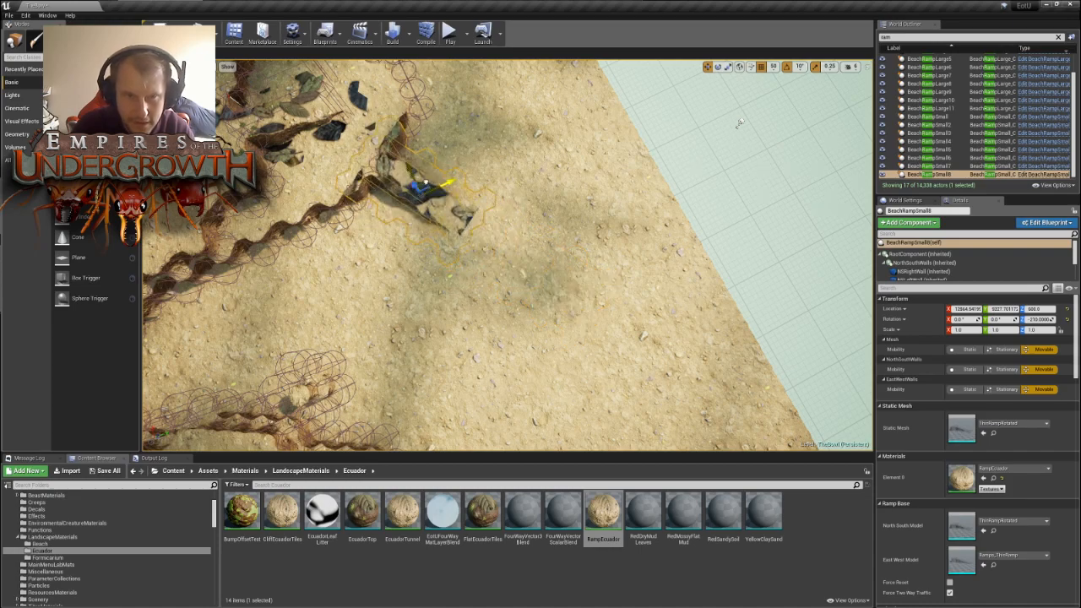
{"action": "left_click_drag", "start_coordinate": [426, 182], "coordinate": [460, 173]}
- Examine the ramp placement across all nests from above and the pair of ramps at the reworked pocket up close
{"action": "key", "text": "s"}
{"action": "right_click_drag", "start_coordinate": [461, 173], "coordinate": [219, 152]}
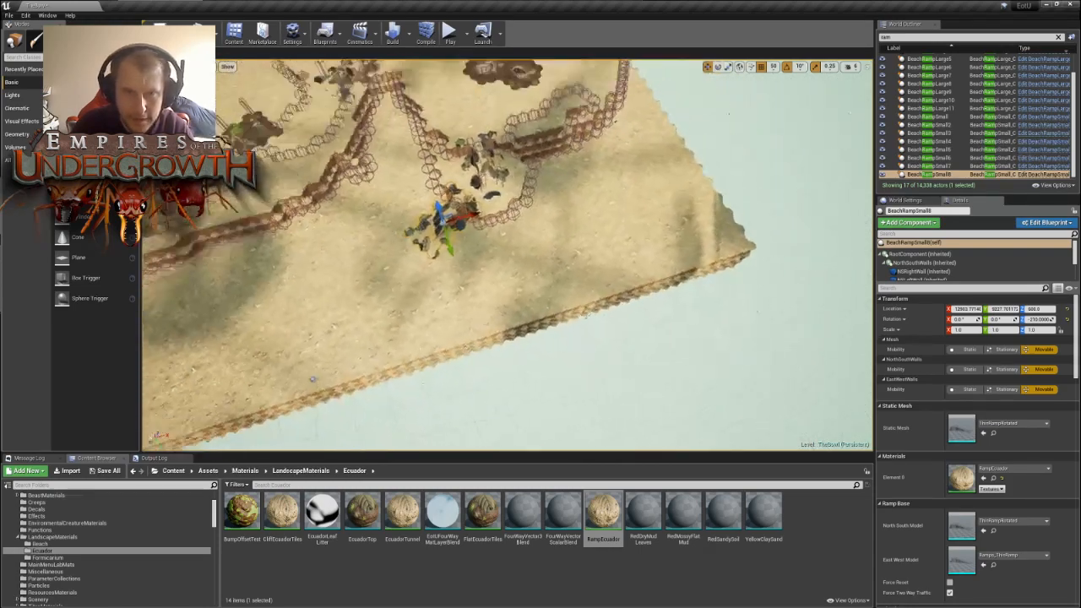
{"action": "right_click_drag", "start_coordinate": [460, 253], "coordinate": [388, 228]}
{"action": "key", "text": "w"}
{"action": "key", "text": "s"}
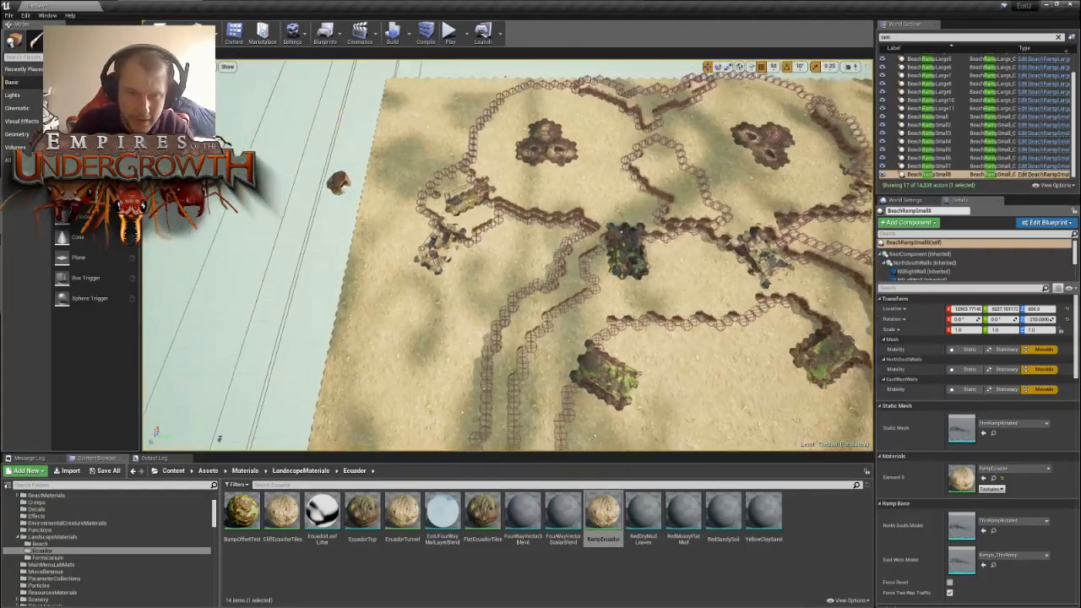
{"action": "right_click_drag", "start_coordinate": [540, 155], "coordinate": [482, 106]}
{"action": "key", "text": "d"}
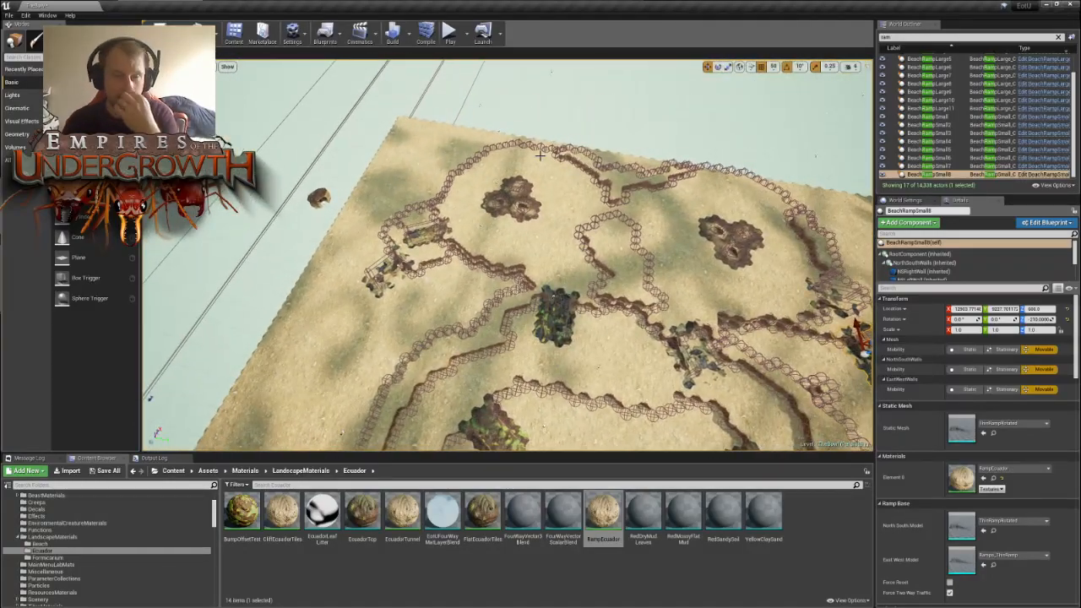
{"action": "right_click_drag", "start_coordinate": [642, 158], "coordinate": [591, 182]}
{"action": "key", "text": "s"}
{"action": "right_click_drag", "start_coordinate": [577, 245], "coordinate": [685, 287]}
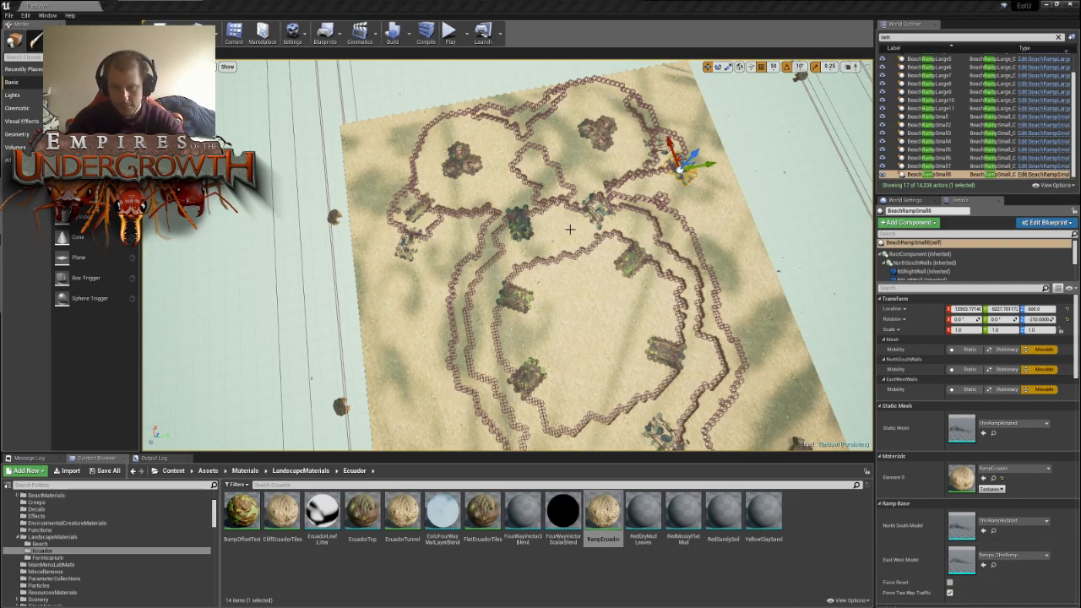
{"action": "right_click_drag", "start_coordinate": [567, 226], "coordinate": [467, 237]}
{"action": "key", "text": "w"}
{"action": "key", "text": "w"}
{"action": "key", "text": "s"}
{"action": "key", "text": "w"}
{"action": "key", "text": "w"}
{"action": "key", "text": "s"}
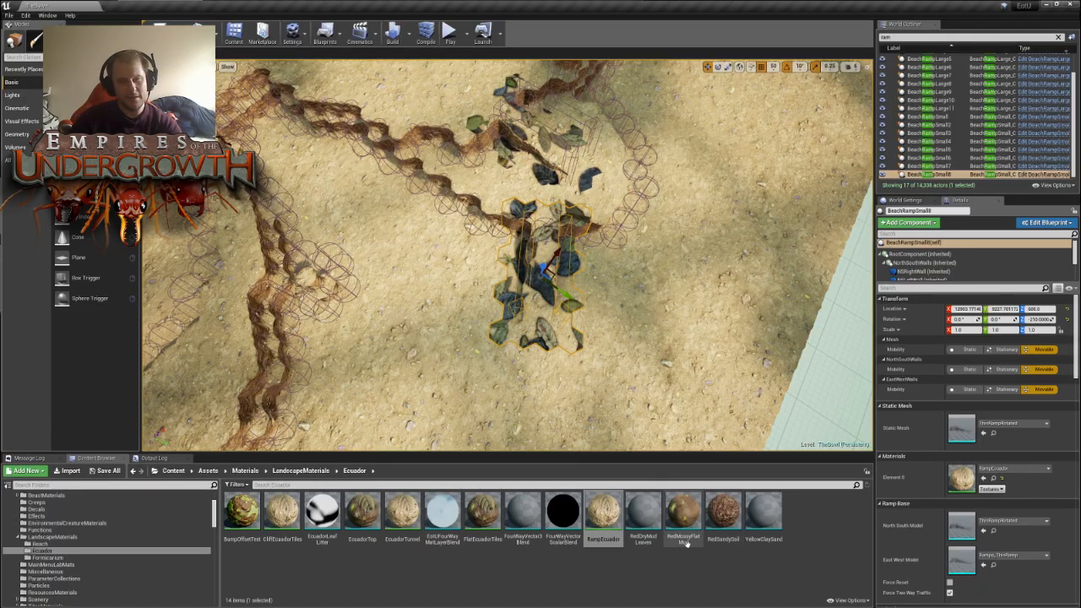
- Rotate BeachRampSmall5 in the next nest's pocket to -90° and move it out onto the open ground
{"action": "right_click_drag", "start_coordinate": [646, 355], "coordinate": [481, 338]}
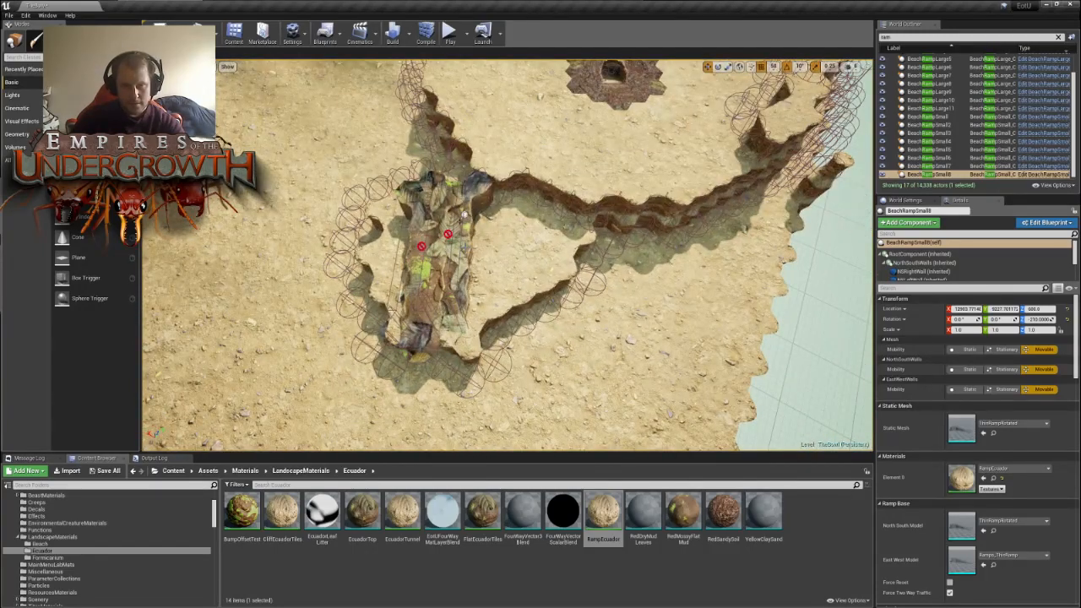
{"action": "left_click", "coordinate": [460, 238]}
{"action": "right_click_drag", "start_coordinate": [460, 238], "coordinate": [562, 241]}
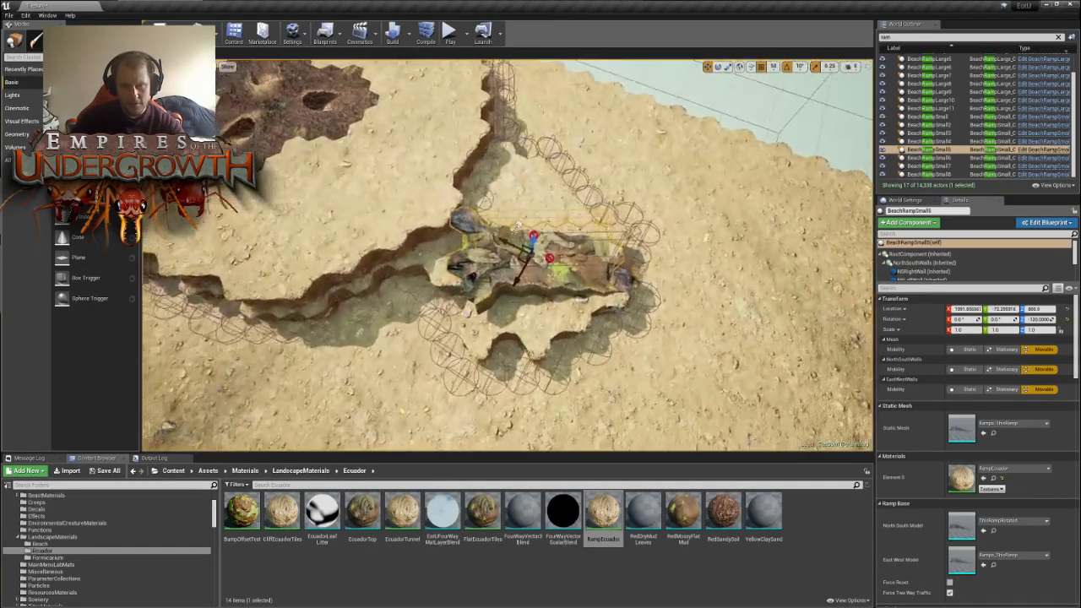
{"action": "scroll", "coordinate": [517, 225], "scroll_direction": "up", "scroll_amount": 3}
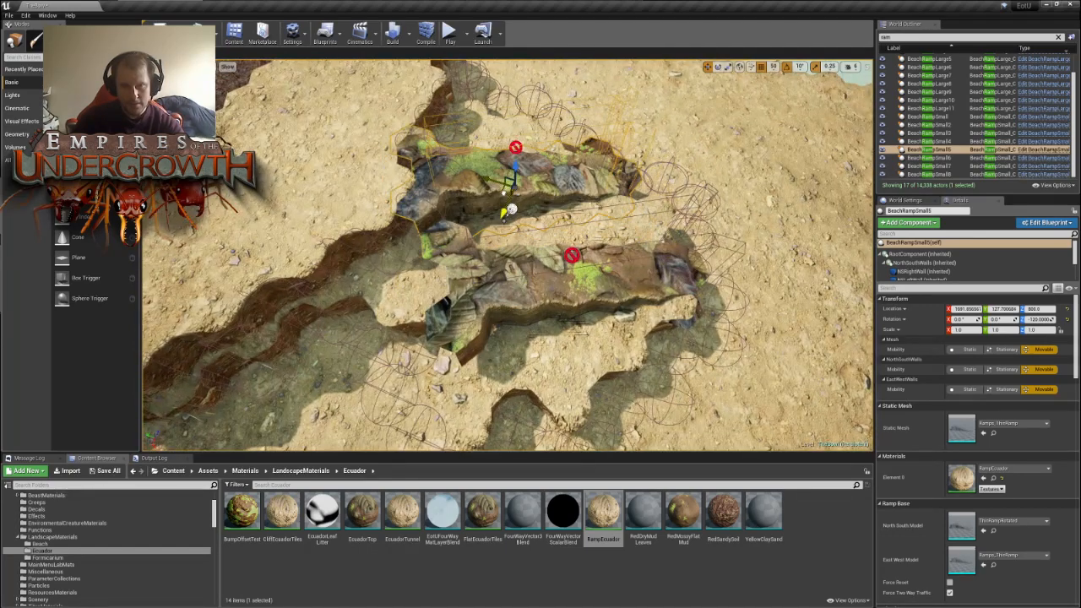
{"action": "key", "text": "e"}
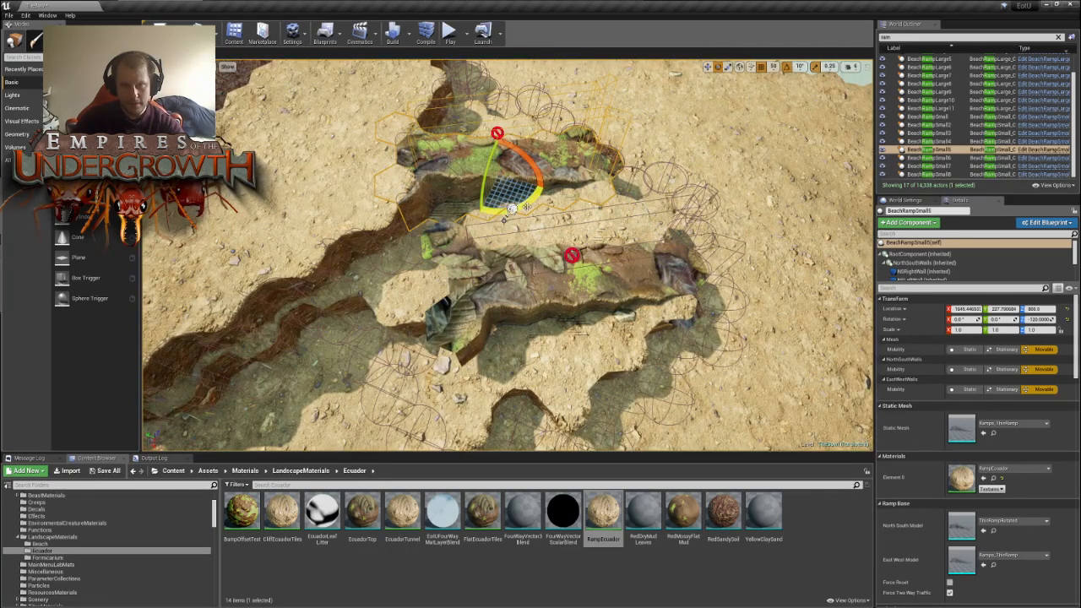
{"action": "left_click_drag", "start_coordinate": [511, 209], "coordinate": [748, 177]}
{"action": "key", "text": "w"}
{"action": "right_click_drag", "start_coordinate": [749, 177], "coordinate": [718, 211]}
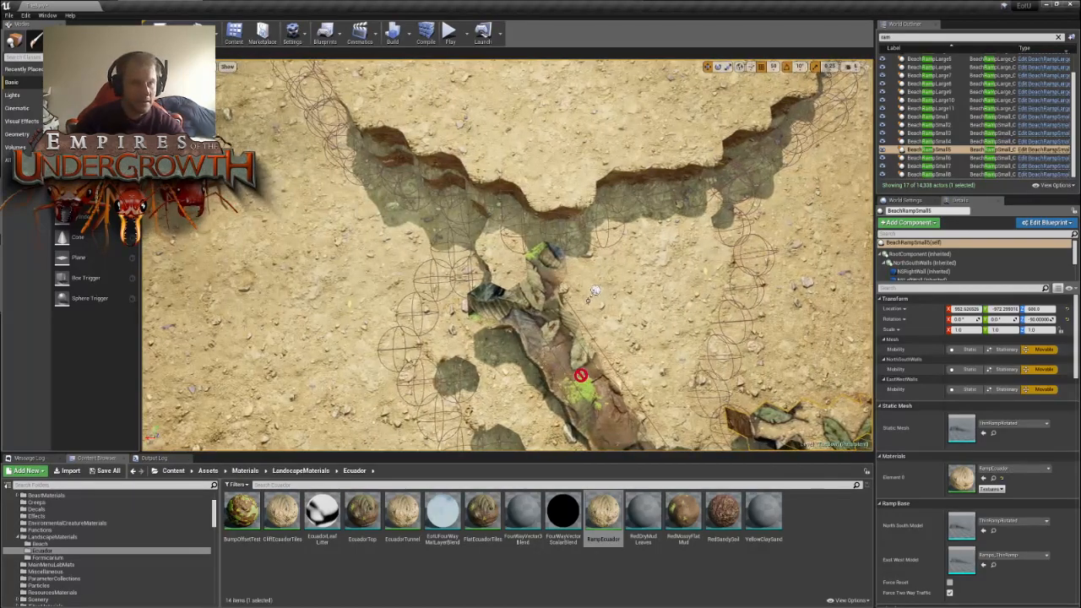
- Use the foliage brush around the pocket's inner opening and move BeachRampSmall5 onto the inner wall there
{"action": "key", "text": "shift+4"}
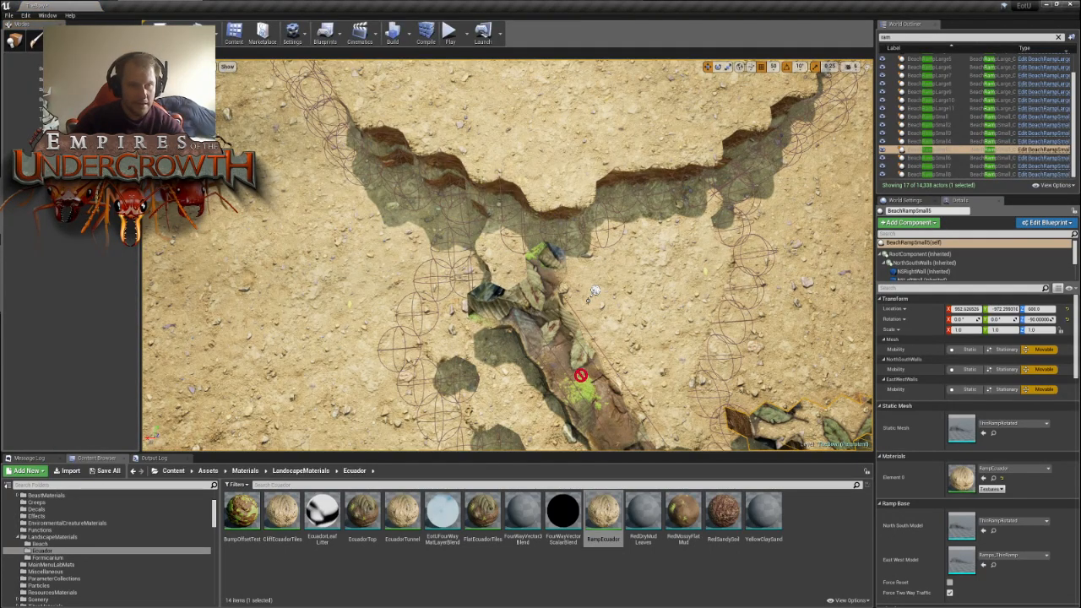
{"action": "left_click_drag", "start_coordinate": [591, 189], "coordinate": [512, 216]}
{"action": "right_click_drag", "start_coordinate": [698, 242], "coordinate": [819, 245]}
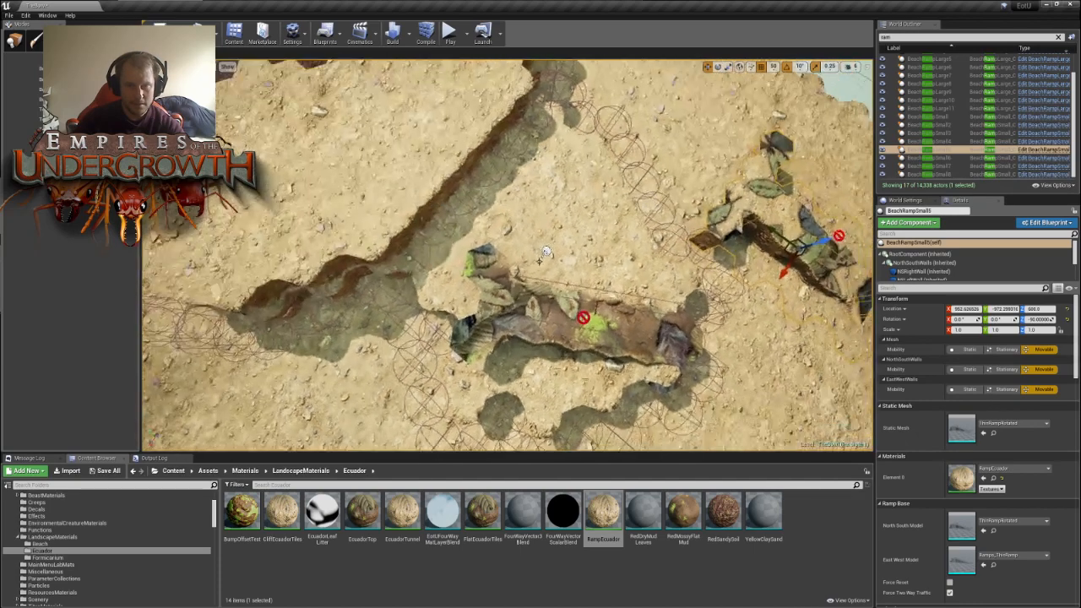
{"action": "key", "text": "shift+1"}
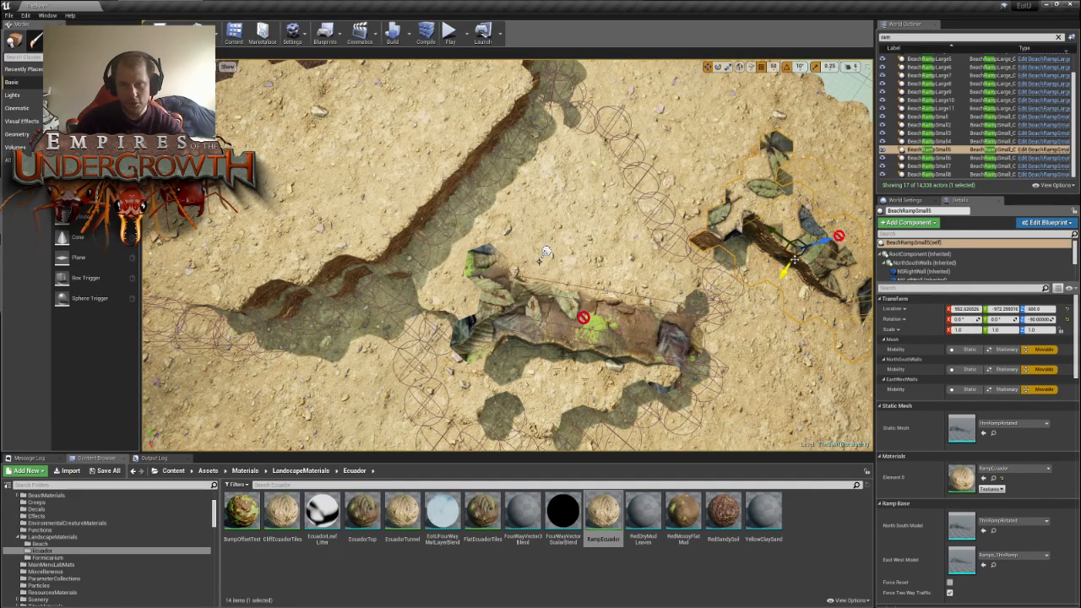
{"action": "mouse_move", "coordinate": [711, 265]}
{"action": "right_mouse_down"}
{"action": "mouse_move", "coordinate": [760, 265]}
{"action": "mouse_move", "coordinate": [712, 265]}
{"action": "right_mouse_up"}
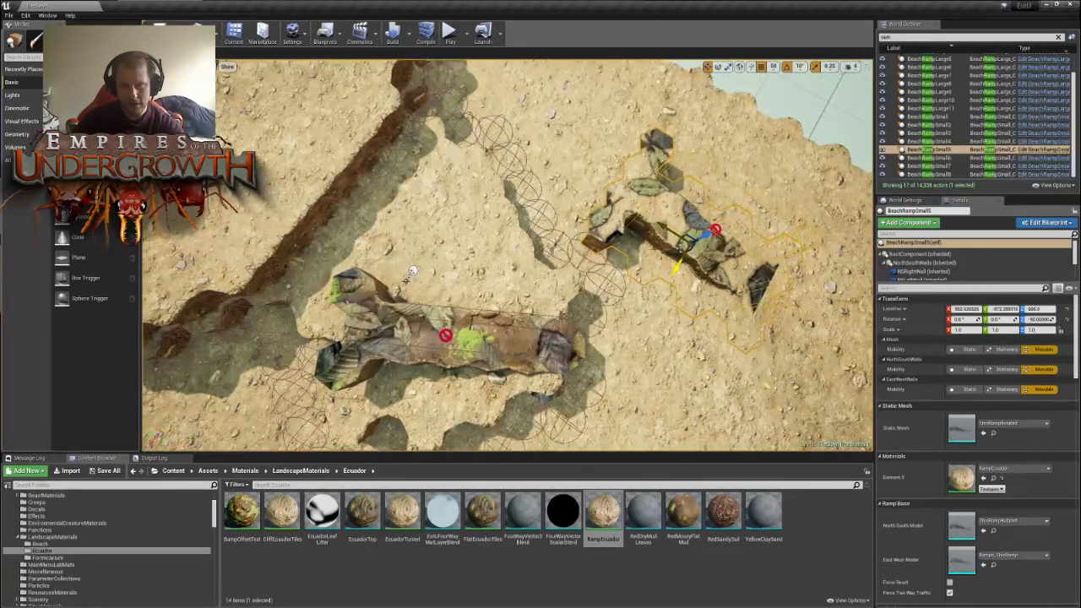
{"action": "left_click_drag", "start_coordinate": [711, 265], "coordinate": [422, 234]}
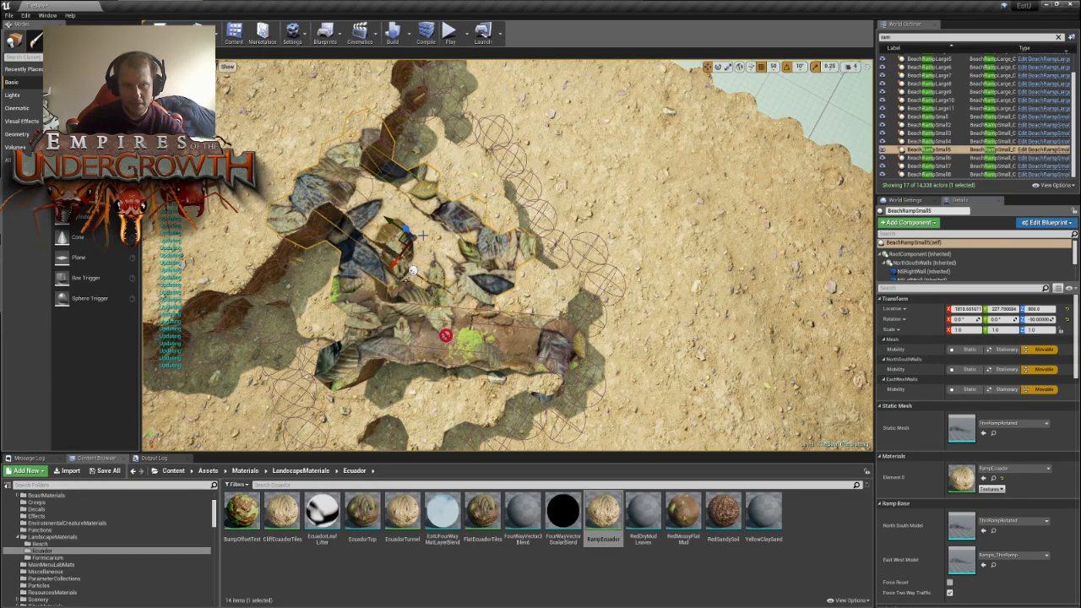
{"action": "key", "text": "s"}
{"action": "right_click_drag", "start_coordinate": [421, 239], "coordinate": [496, 237]}
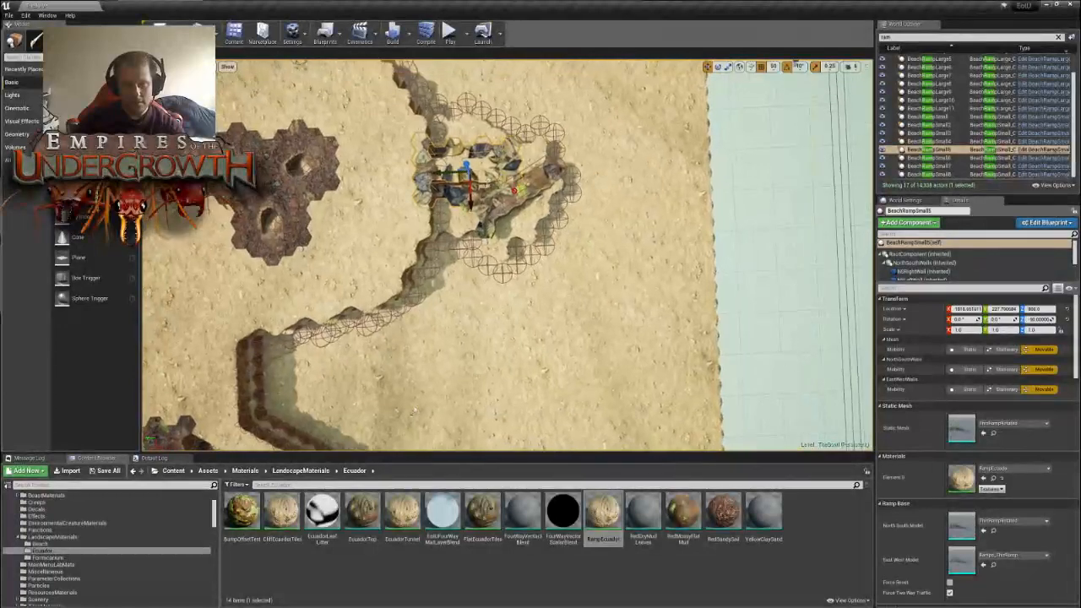
- Move BeachRampSmall6 out of the pocket to its outer side and rotate it to -60°
{"action": "left_click", "coordinate": [517, 198]}
{"action": "scroll", "coordinate": [517, 198], "scroll_direction": "up", "scroll_amount": 5}
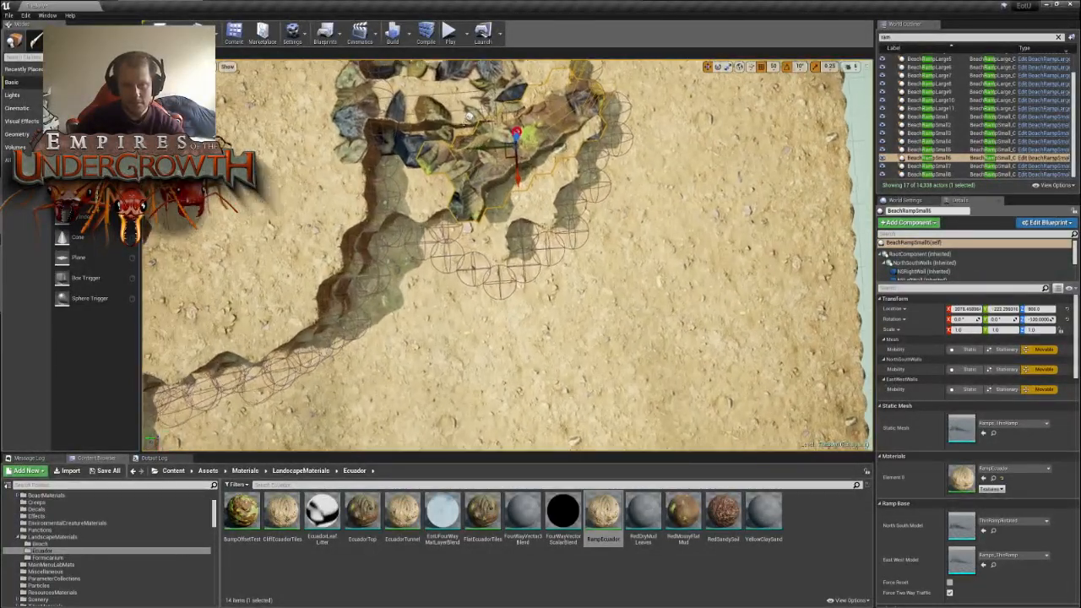
{"action": "left_click_drag", "start_coordinate": [510, 147], "coordinate": [650, 231]}
{"action": "key", "text": "e"}
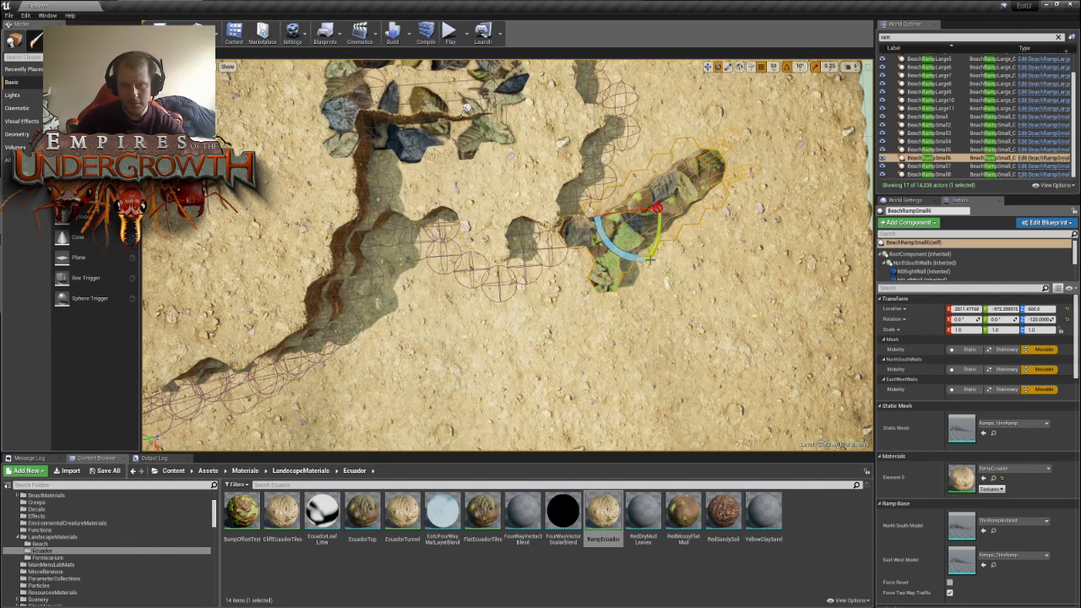
{"action": "left_click_drag", "start_coordinate": [624, 265], "coordinate": [646, 263]}
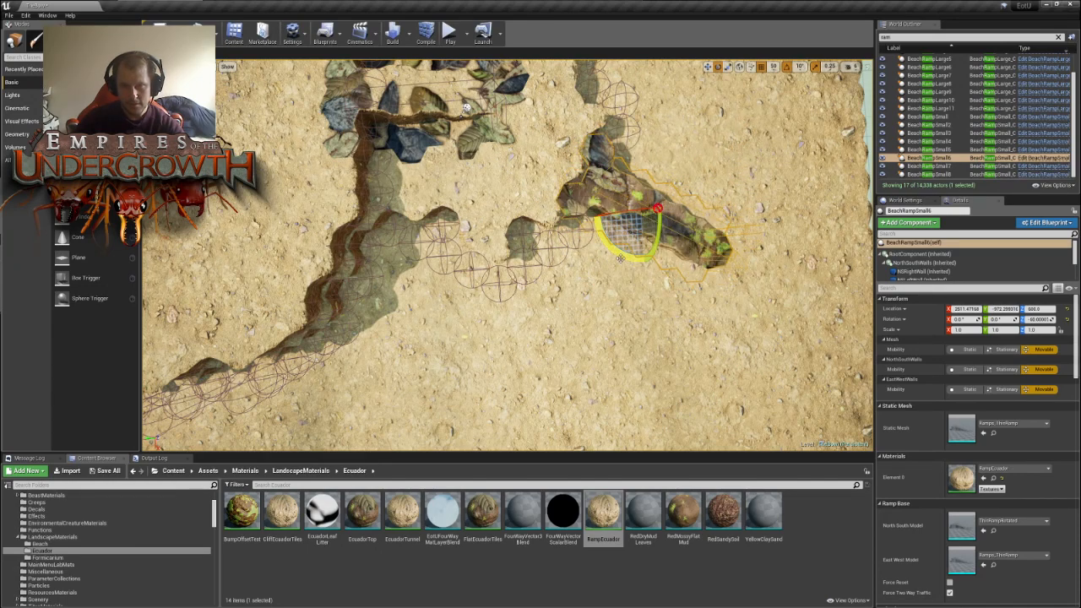
- Adjust the position of BeachRampSmall6 against the pocket's outer wall
{"action": "key", "text": "w"}
{"action": "left_click_drag", "start_coordinate": [635, 226], "coordinate": [612, 235]}
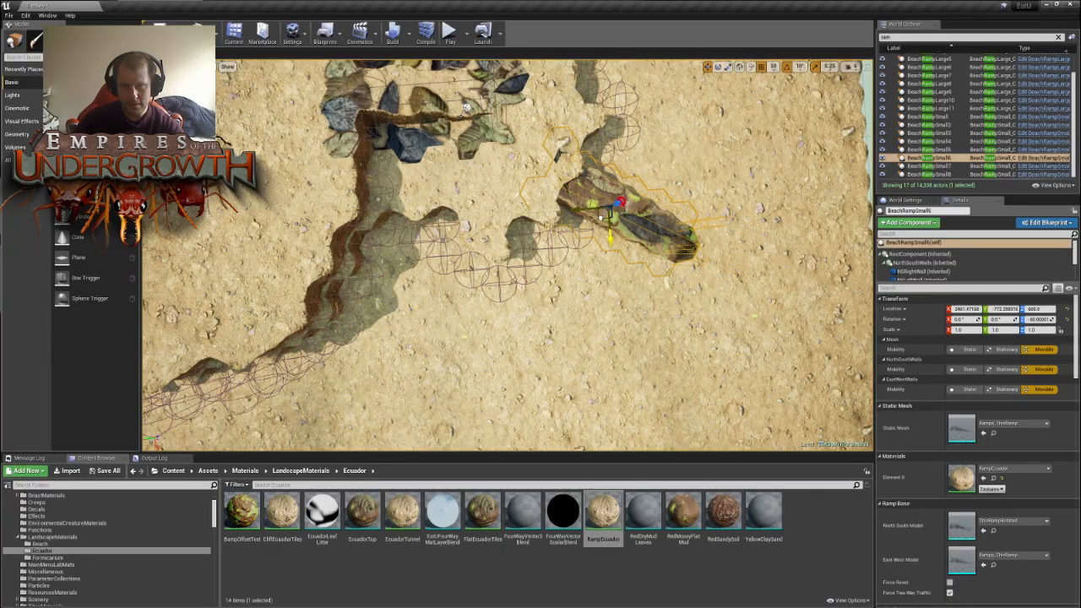
{"action": "right_click_drag", "start_coordinate": [611, 235], "coordinate": [659, 211]}
{"action": "right_click_drag", "start_coordinate": [482, 203], "coordinate": [484, 211]}
{"action": "key", "text": "s"}
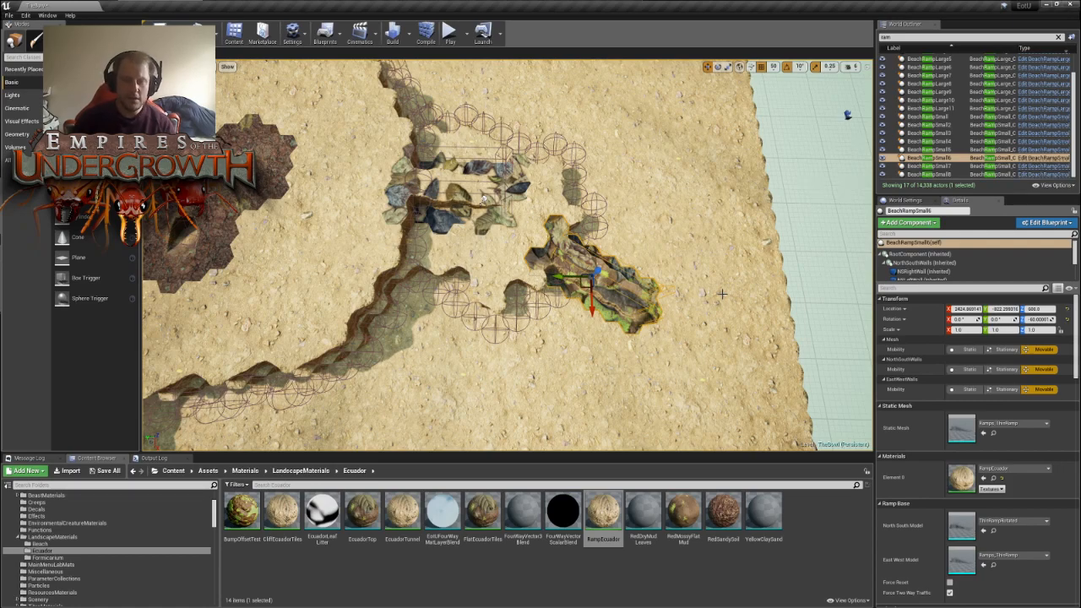
- Rotate BeachRampSmall4 in the remaining nest's pocket to 90° and shift it towards the inner wall
{"action": "right_click_drag", "start_coordinate": [380, 363], "coordinate": [659, 347]}
{"action": "key", "text": "s"}
{"action": "key", "text": "w"}
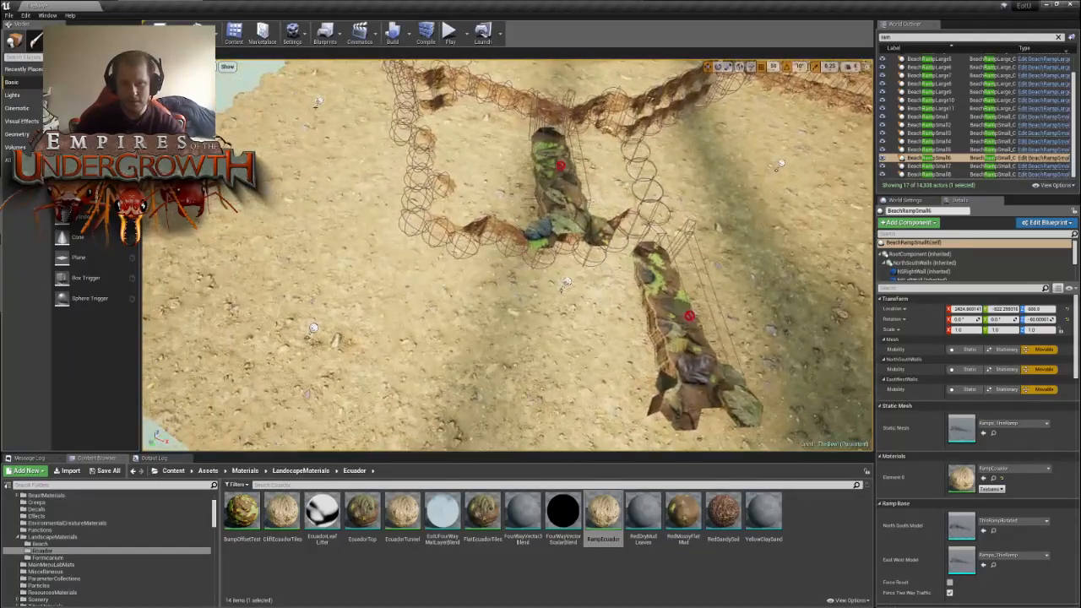
{"action": "left_click", "coordinate": [557, 186]}
{"action": "left_click_drag", "start_coordinate": [562, 202], "coordinate": [576, 158]}
{"action": "key", "text": "e"}
{"action": "right_click_drag", "start_coordinate": [576, 158], "coordinate": [685, 175]}
{"action": "key", "text": "w"}
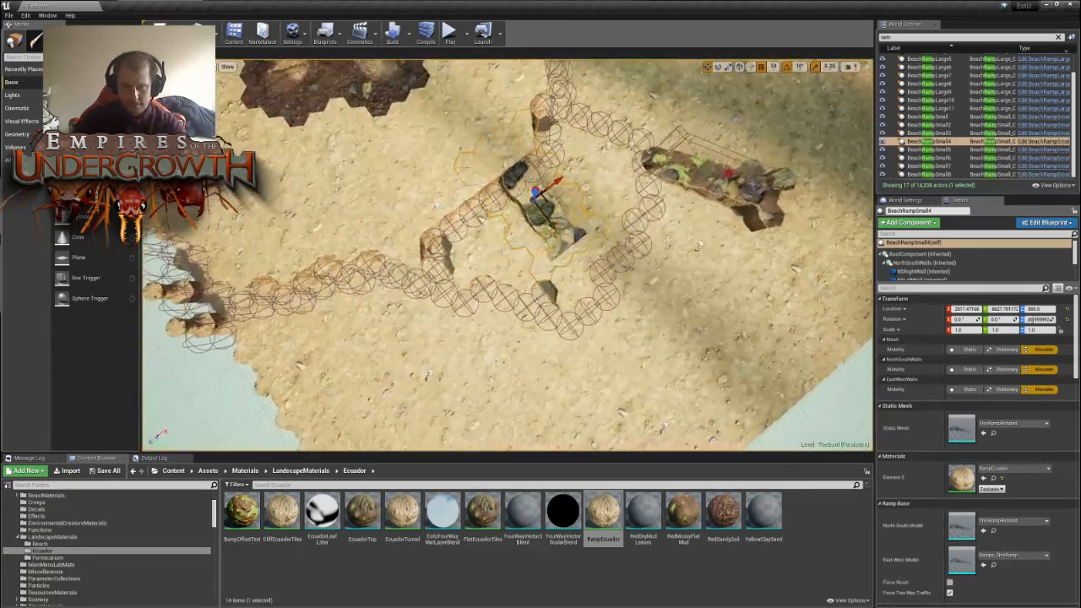
- Rotate BeachRampSmall4 and move it out of the pocket onto the open sand beyond the outer wall
{"action": "left_click_drag", "start_coordinate": [547, 197], "coordinate": [568, 221]}
{"action": "key", "text": "e"}
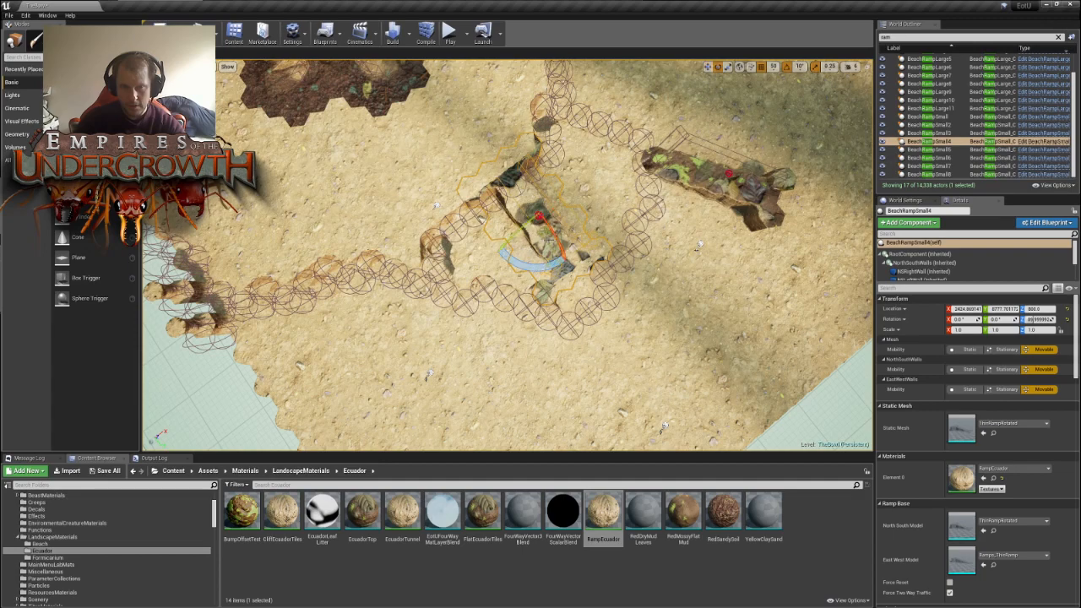
{"action": "mouse_move", "coordinate": [538, 266]}
{"action": "left_mouse_down"}
{"action": "mouse_move", "coordinate": [557, 264]}
{"action": "mouse_move", "coordinate": [544, 266]}
{"action": "left_mouse_up"}
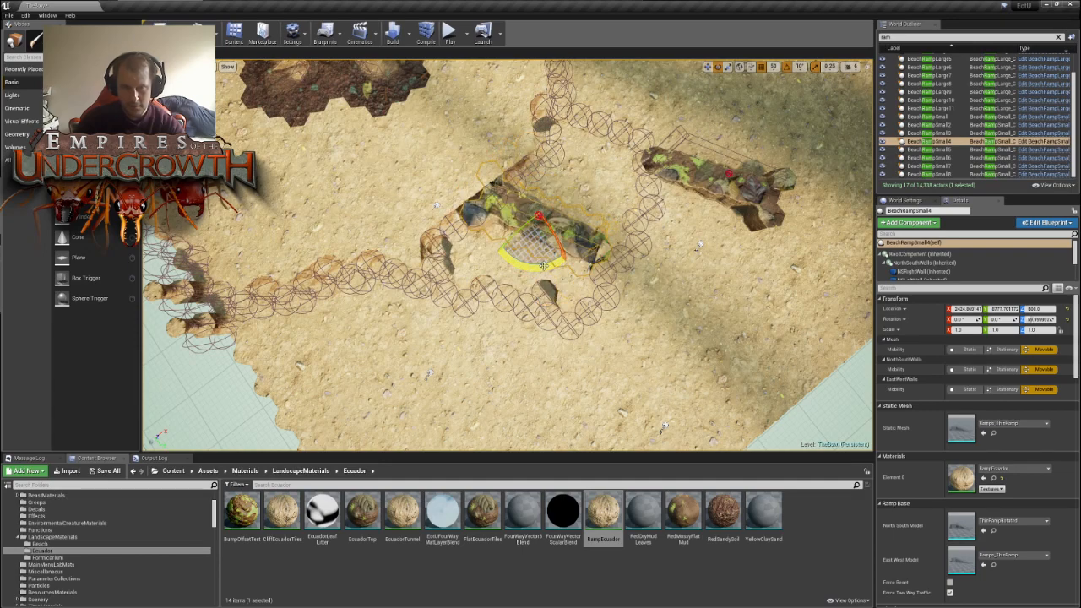
{"action": "key", "text": "w"}
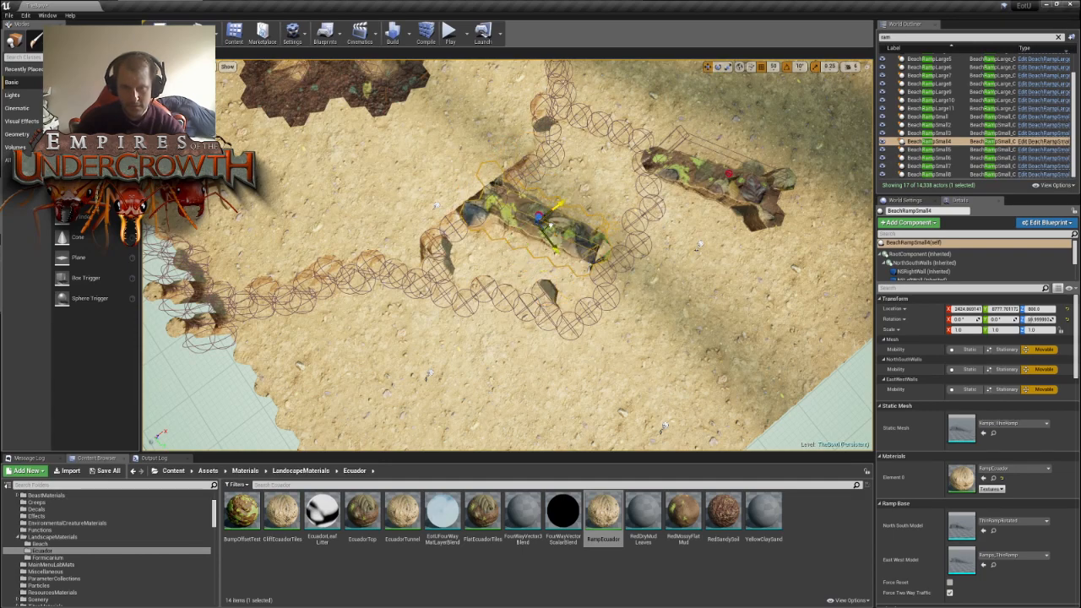
{"action": "left_click_drag", "start_coordinate": [538, 217], "coordinate": [712, 315]}
{"action": "right_click_drag", "start_coordinate": [712, 315], "coordinate": [629, 312]}
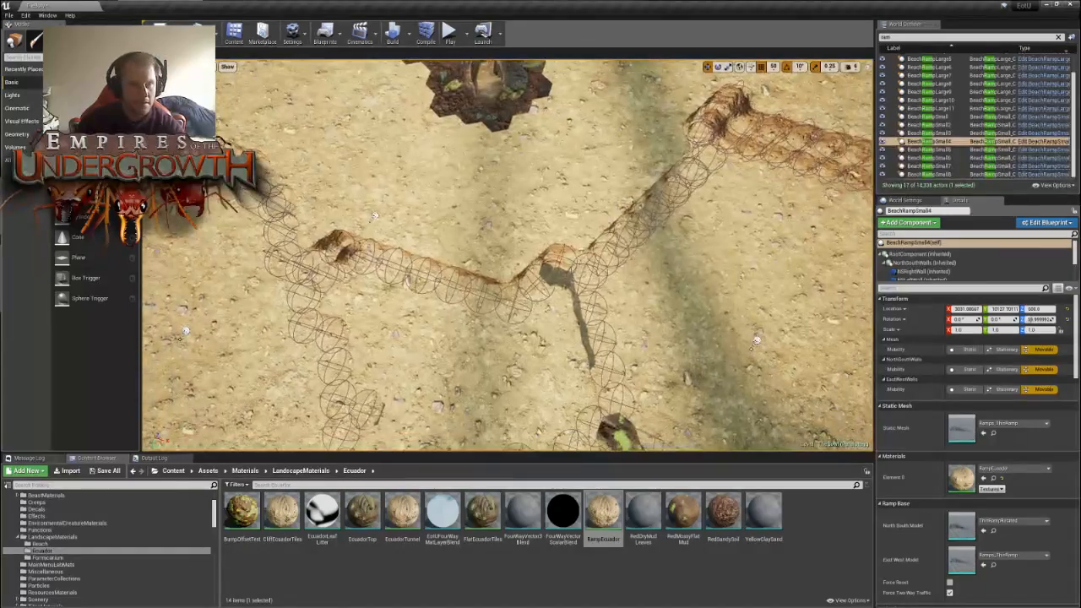
- Reshape the hexagonal wall tiles along the middle of the pocket's inner wall with the brush
{"action": "key", "text": "shift+3"}
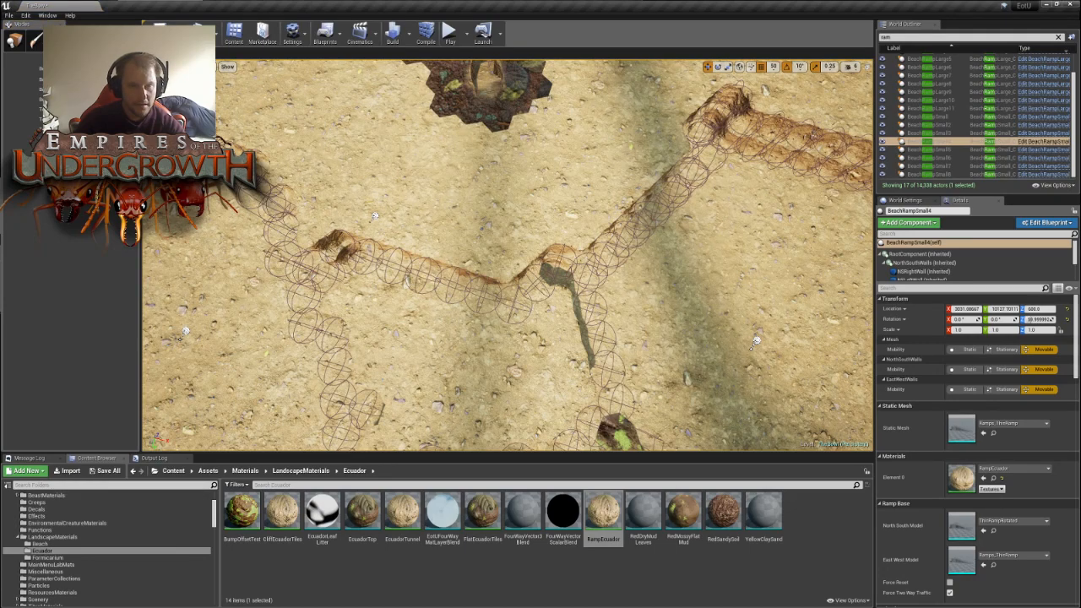
{"action": "left_click", "coordinate": [507, 273]}
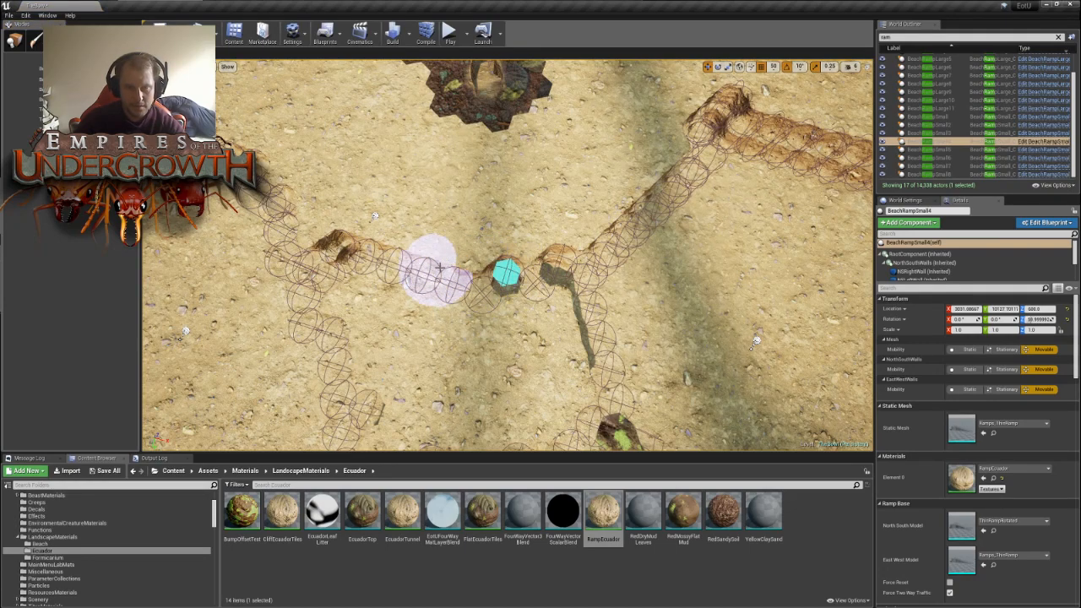
{"action": "left_click", "coordinate": [476, 261]}
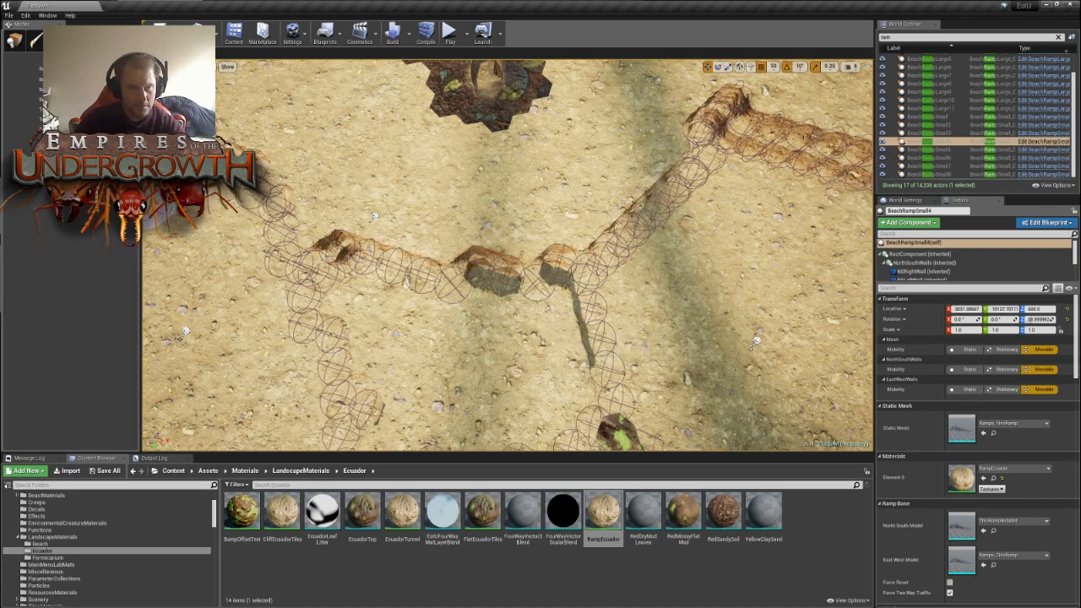
{"action": "left_click", "coordinate": [495, 283]}
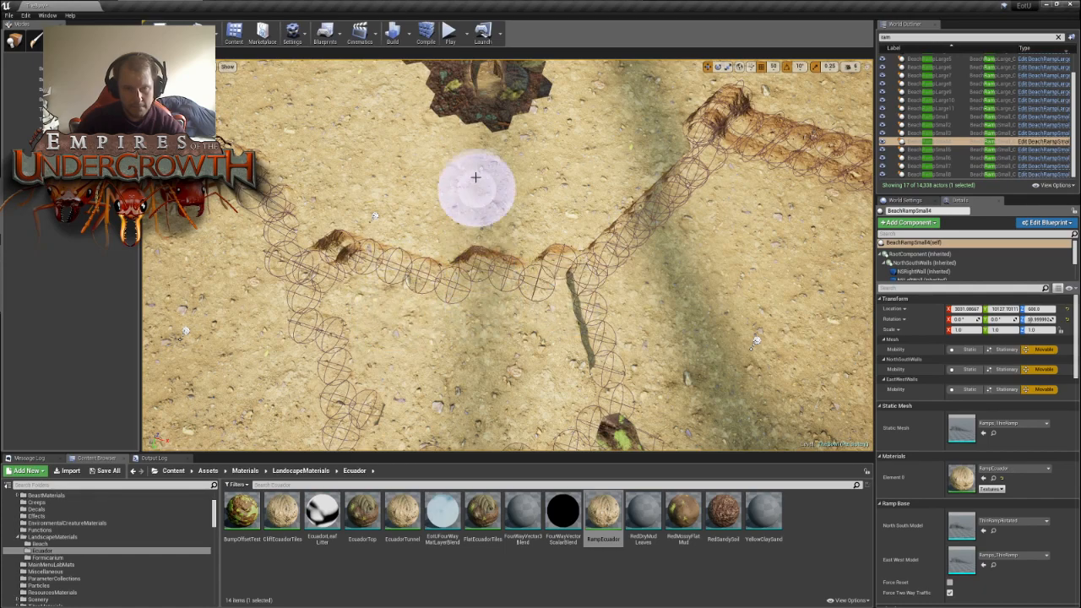
{"action": "scroll", "coordinate": [478, 176], "scroll_direction": "up", "scroll_amount": 8}
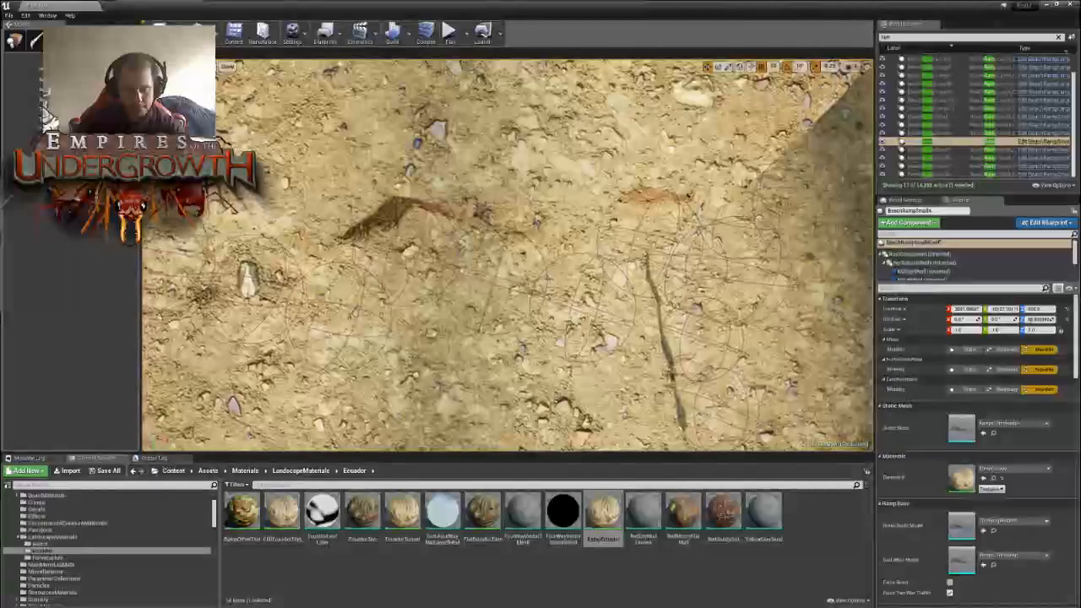
{"action": "scroll", "coordinate": [476, 161], "scroll_direction": "down", "scroll_amount": 8}
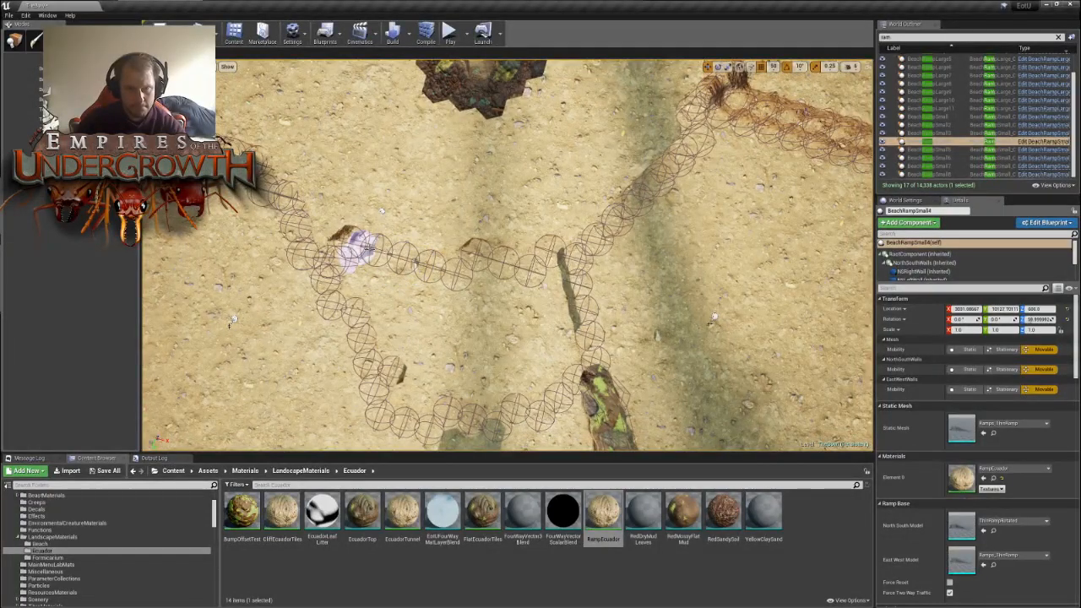
- Brush the remaining hex tiles at the corner of the pocket's inner wall to even out its outline
{"action": "right_click_drag", "start_coordinate": [501, 384], "coordinate": [608, 382]}
{"action": "key", "text": "f"}
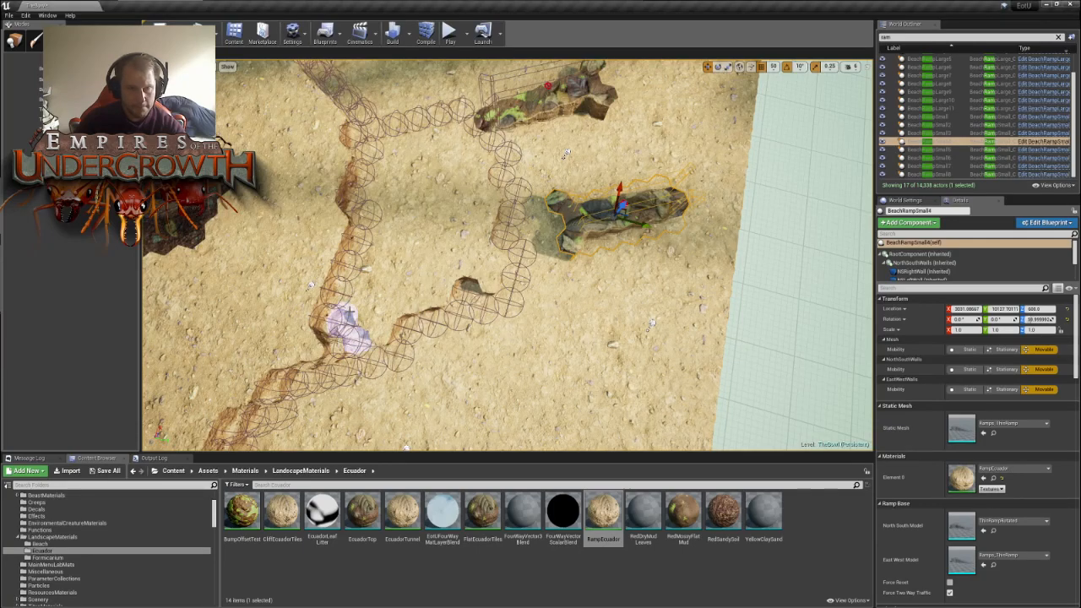
{"action": "left_click", "coordinate": [348, 289]}
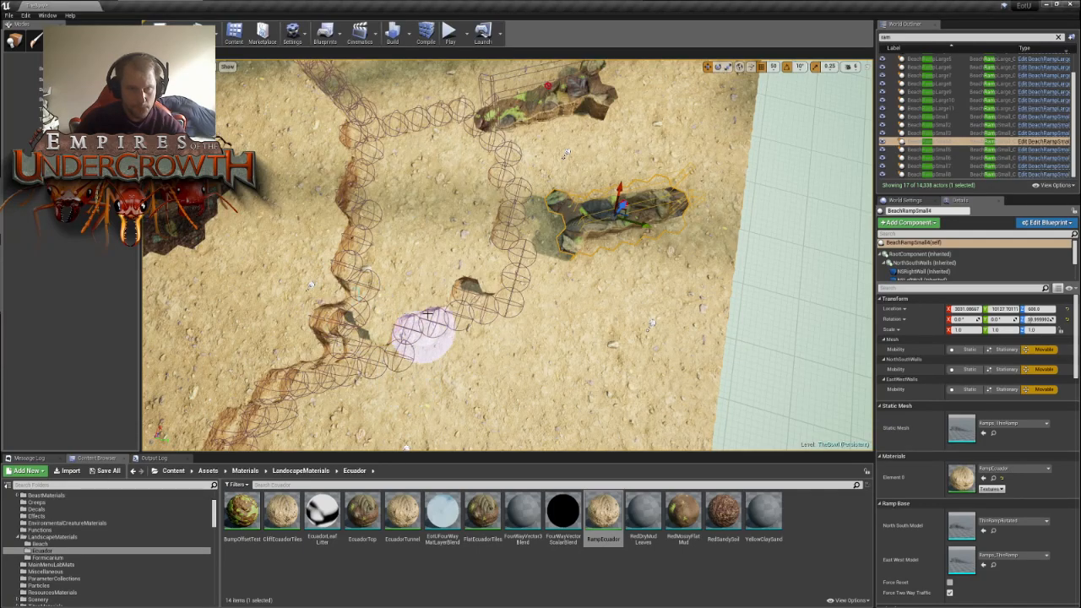
{"action": "mouse_move", "coordinate": [439, 263]}
{"action": "right_mouse_down"}
{"action": "mouse_move", "coordinate": [363, 236]}
{"action": "mouse_move", "coordinate": [334, 254]}
{"action": "right_mouse_up"}
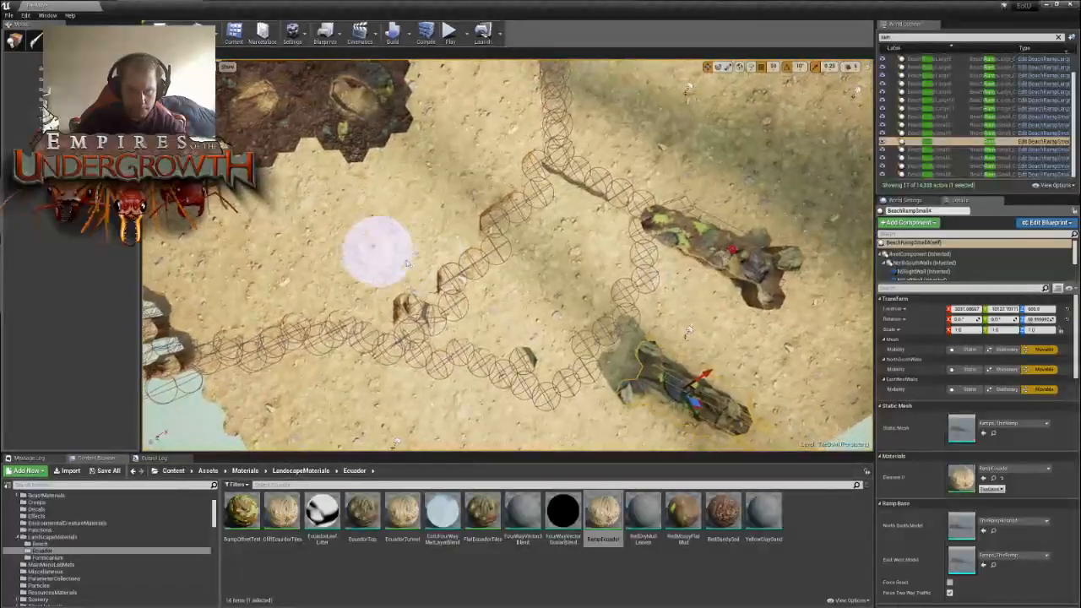
{"action": "left_click", "coordinate": [455, 279]}
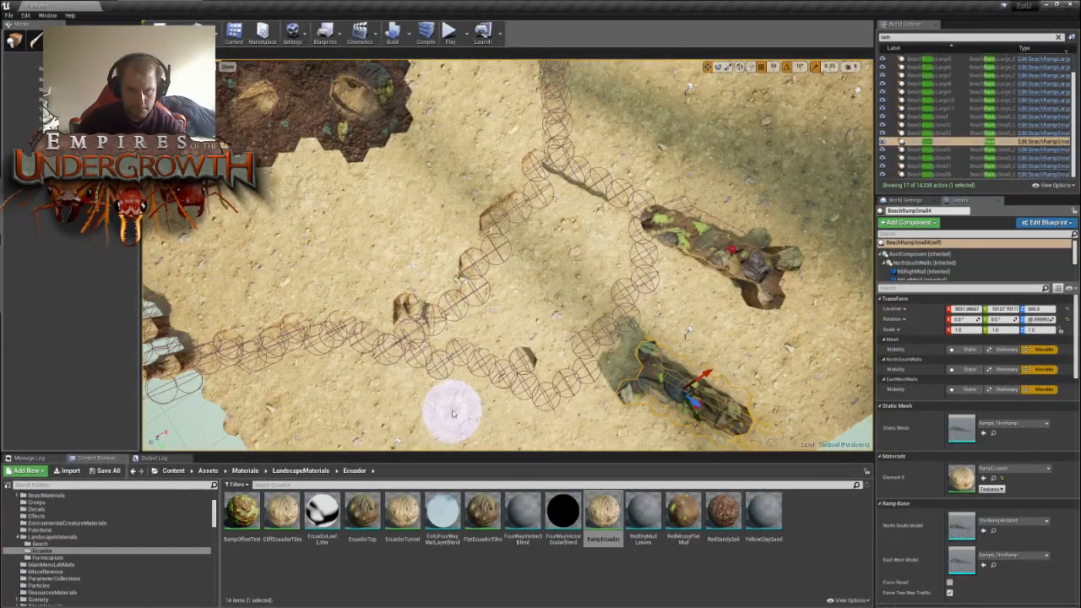
{"action": "mouse_move", "coordinate": [495, 391]}
{"action": "right_mouse_down"}
{"action": "mouse_move", "coordinate": [465, 287]}
{"action": "mouse_move", "coordinate": [481, 364]}
{"action": "right_mouse_up"}
- Move BeachRampSmall4 back into the pocket and adjust its position between the inner and outer walls
{"action": "left_click", "coordinate": [15, 40]}
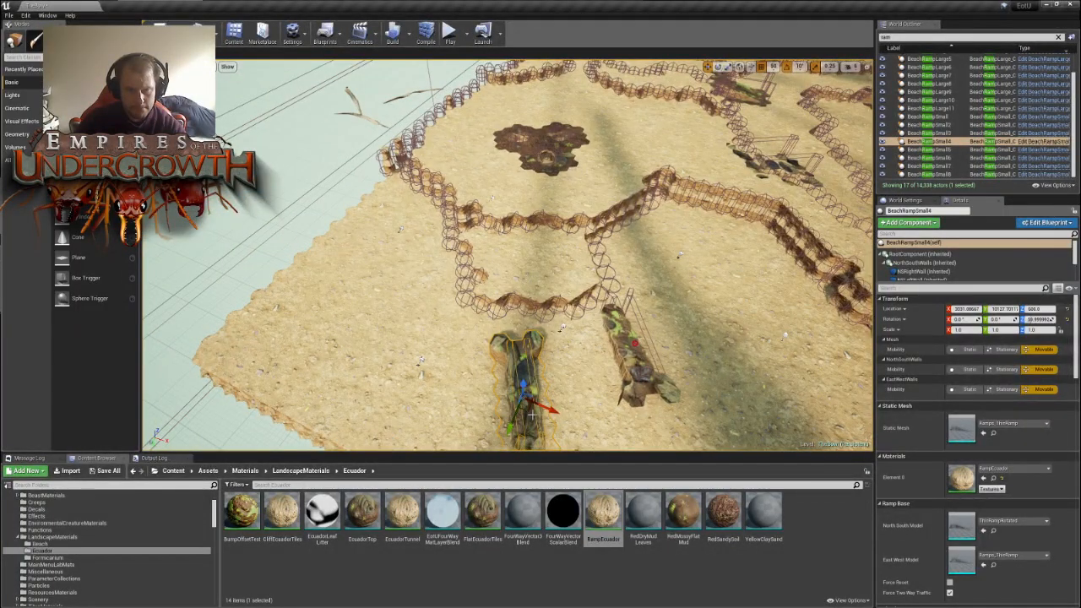
{"action": "left_click_drag", "start_coordinate": [532, 415], "coordinate": [525, 260]}
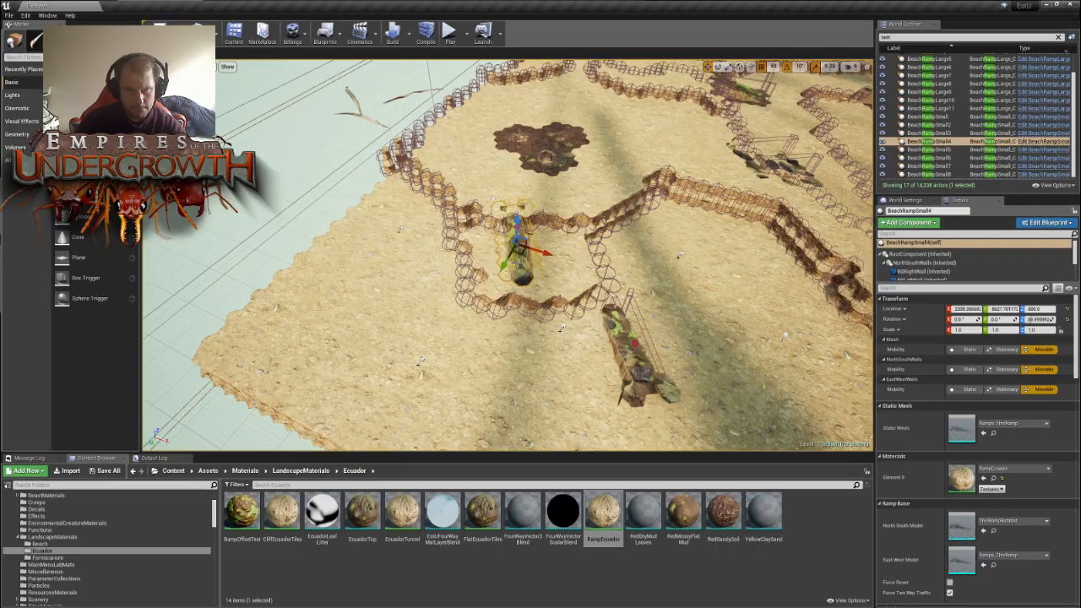
{"action": "right_click_drag", "start_coordinate": [556, 281], "coordinate": [680, 350]}
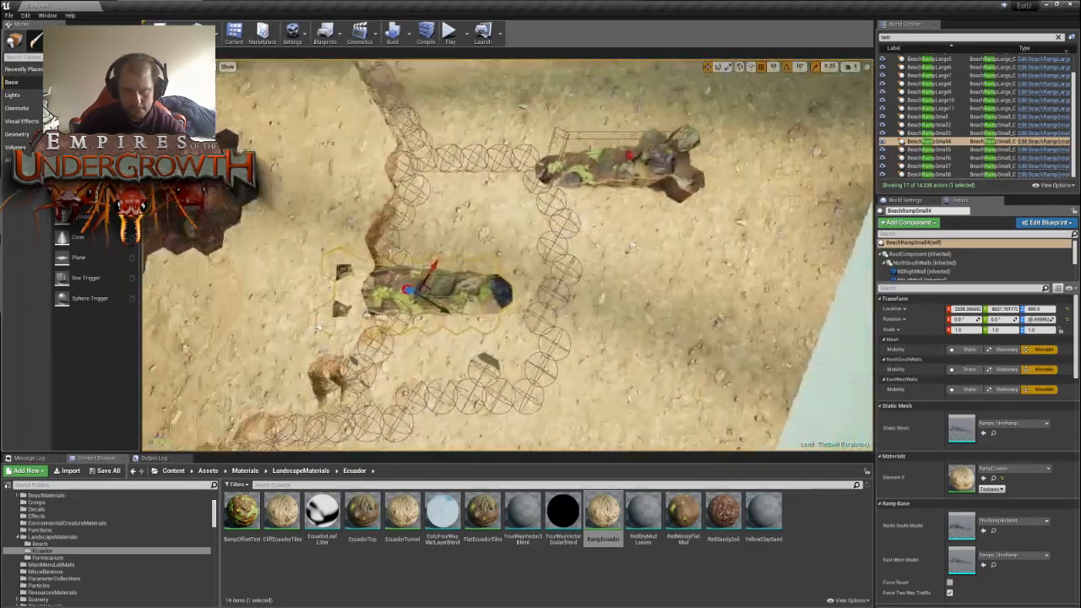
{"action": "right_click_drag", "start_coordinate": [628, 248], "coordinate": [626, 310]}
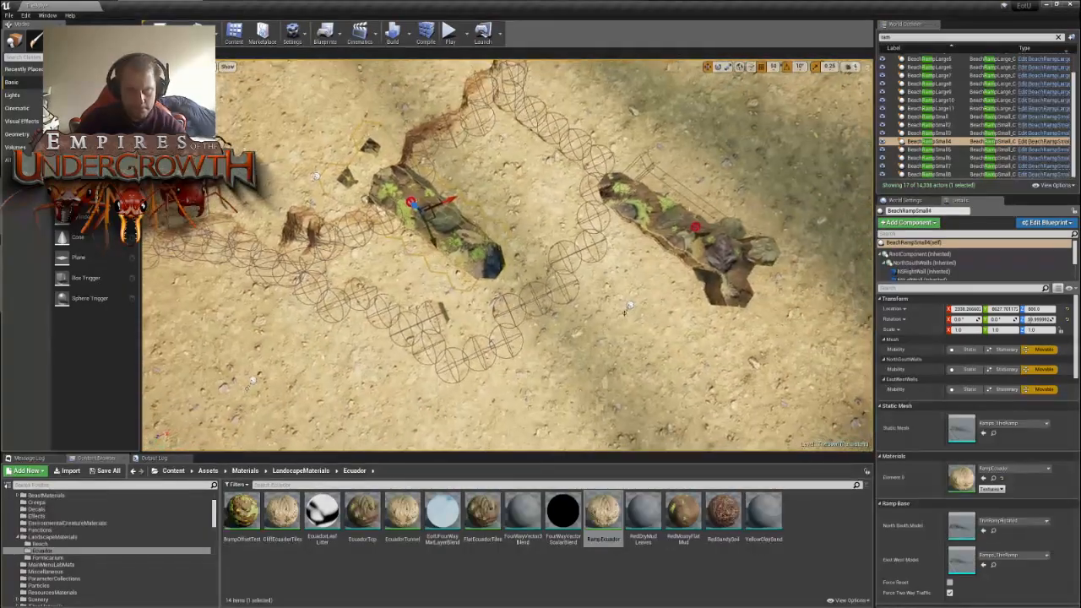
{"action": "left_click_drag", "start_coordinate": [434, 222], "coordinate": [457, 234]}
{"action": "right_click_drag", "start_coordinate": [636, 362], "coordinate": [472, 325]}
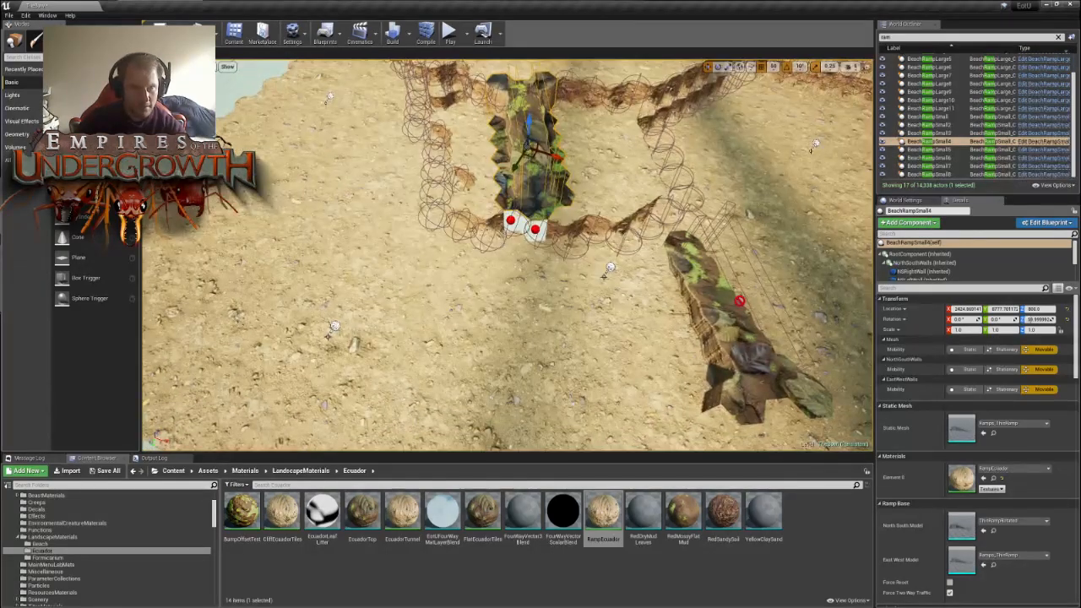
- Brush the outer wall's hex tiles outward around the end of BeachRampSmall4 to enlarge the pocket
{"action": "key", "text": "shift+4"}
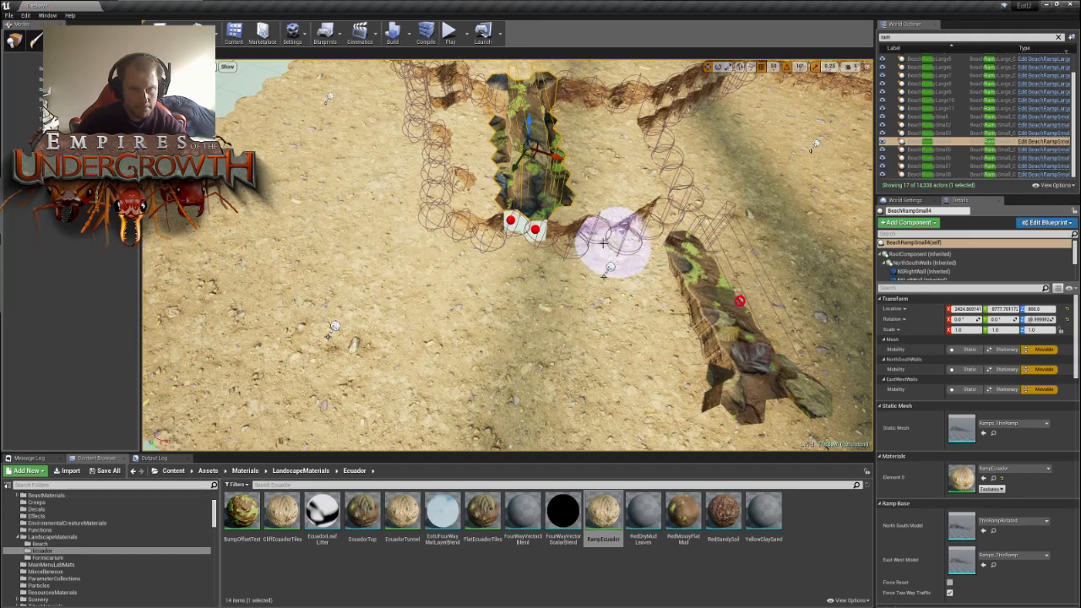
{"action": "left_click_drag", "start_coordinate": [506, 250], "coordinate": [534, 258]}
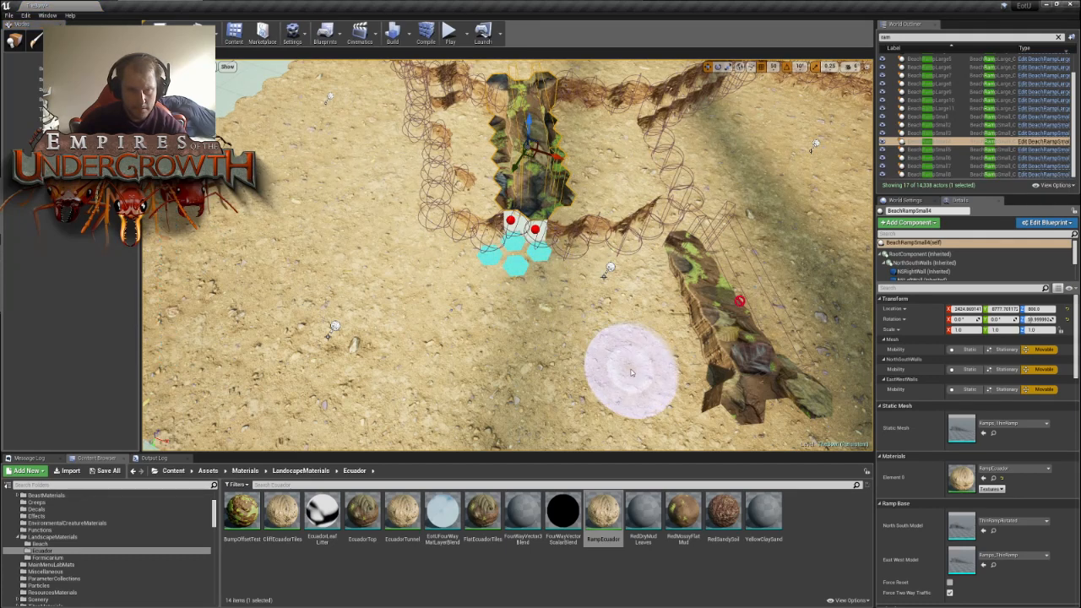
{"action": "mouse_move", "coordinate": [559, 285]}
{"action": "right_mouse_down"}
{"action": "mouse_move", "coordinate": [558, 253]}
{"action": "mouse_move", "coordinate": [571, 235]}
{"action": "right_mouse_up"}
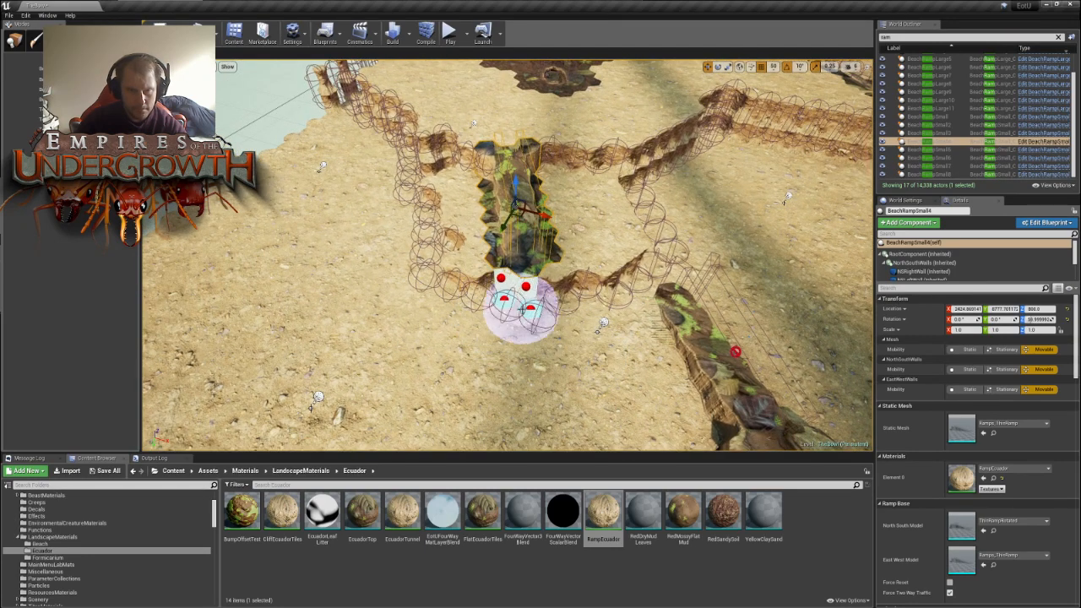
{"action": "mouse_move", "coordinate": [478, 319]}
{"action": "left_mouse_down"}
{"action": "mouse_move", "coordinate": [531, 321]}
{"action": "mouse_move", "coordinate": [536, 350]}
{"action": "left_mouse_up"}
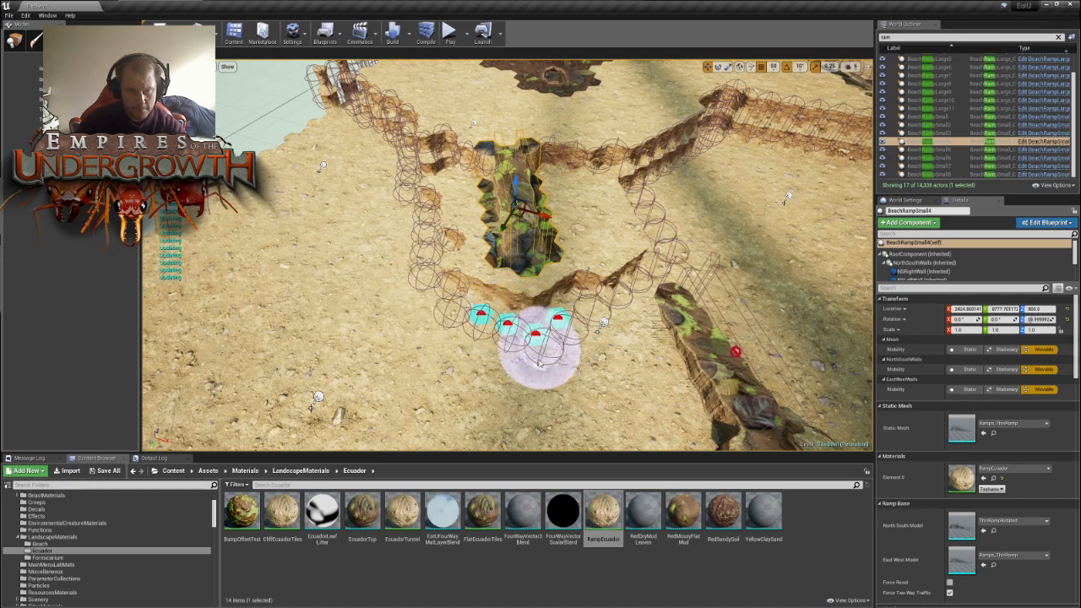
{"action": "mouse_move", "coordinate": [528, 373]}
{"action": "right_mouse_down"}
{"action": "mouse_move", "coordinate": [537, 353]}
{"action": "mouse_move", "coordinate": [592, 346]}
{"action": "right_mouse_up"}
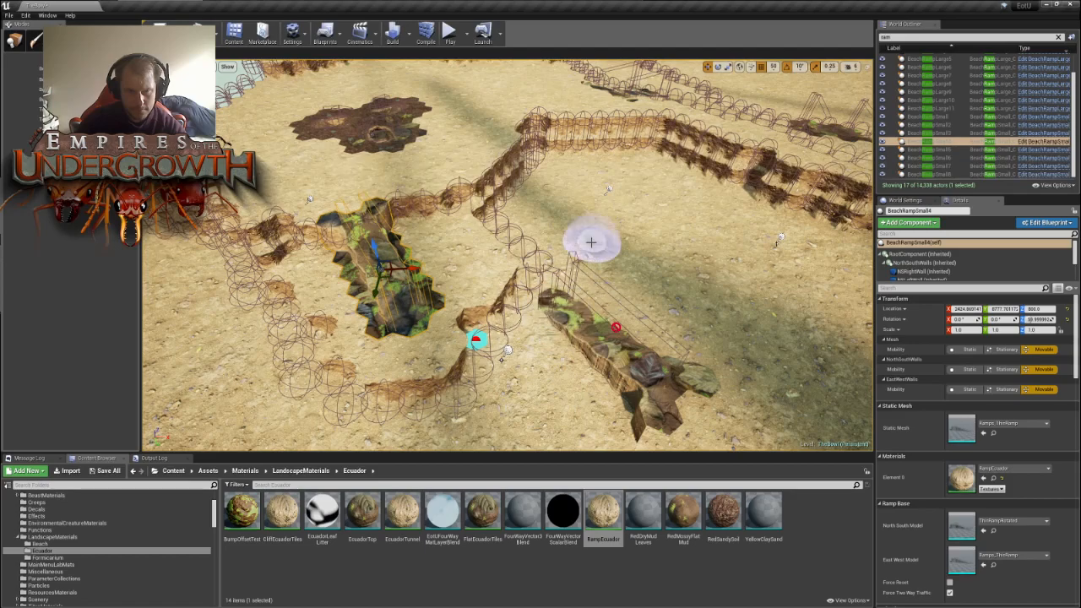
{"action": "right_click_drag", "start_coordinate": [602, 231], "coordinate": [606, 230]}
{"action": "right_click_drag", "start_coordinate": [505, 352], "coordinate": [385, 308]}
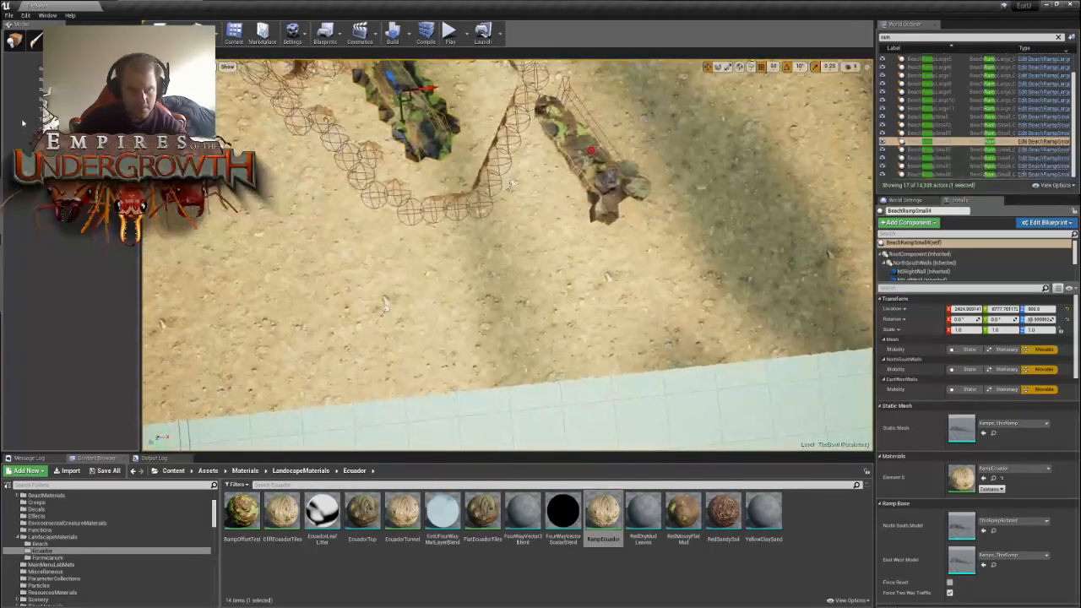
- Rotate BeachRampSmall3 outside the pocket and move it against the pocket's outer wall
{"action": "key", "text": "shift+1"}
{"action": "left_click", "coordinate": [621, 192]}
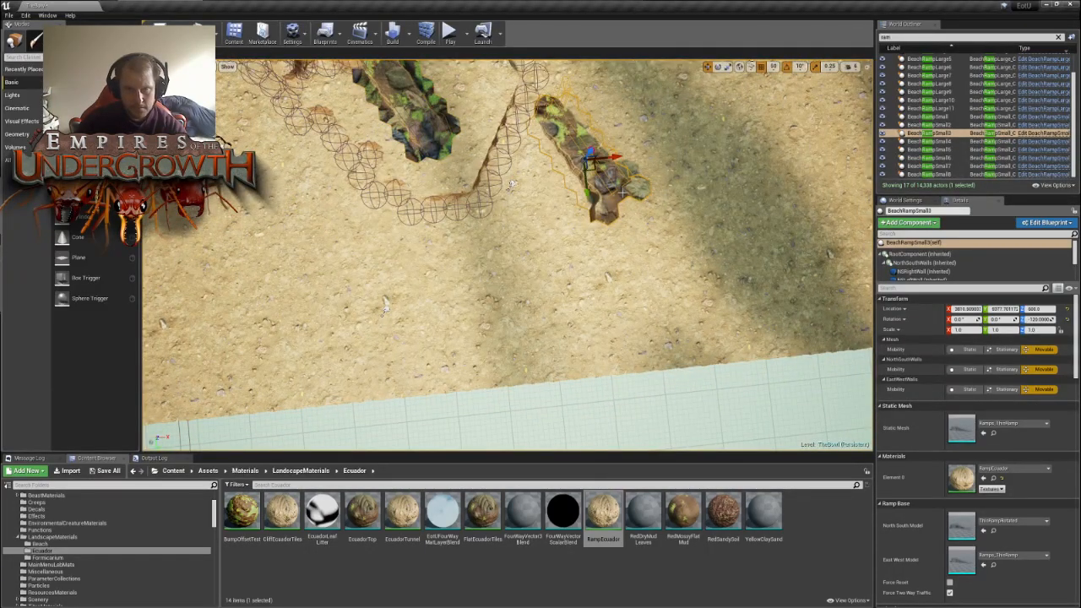
{"action": "key", "text": "space"}
{"action": "key", "text": "space"}
{"action": "key", "text": "space"}
{"action": "key", "text": "space"}
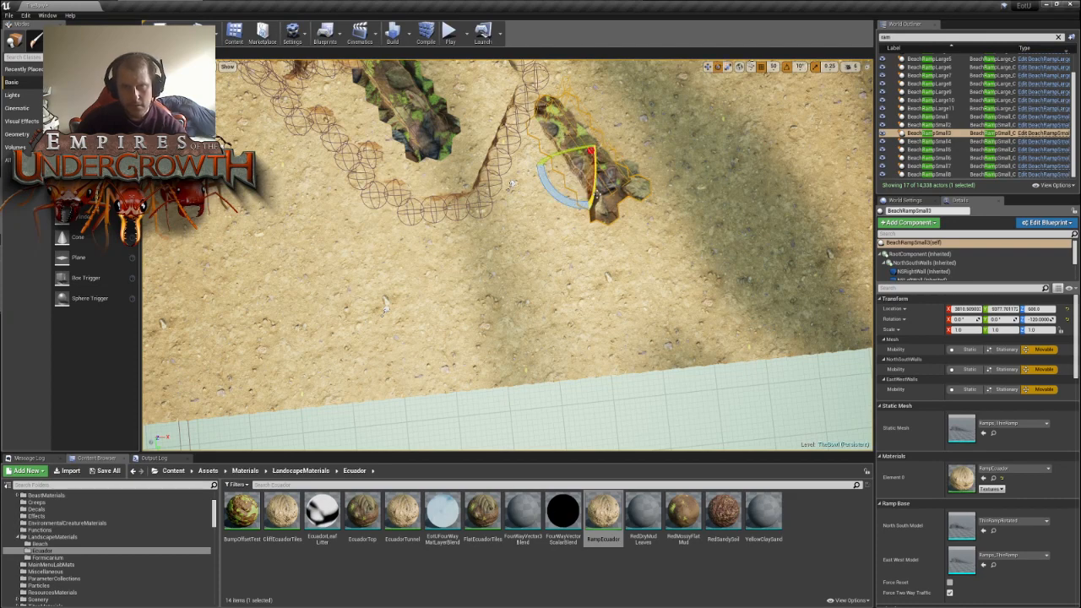
{"action": "left_click_drag", "start_coordinate": [566, 207], "coordinate": [511, 183]}
{"action": "key", "text": "space"}
{"action": "key", "text": "space"}
{"action": "key", "text": "space"}
{"action": "key", "text": "space"}
{"action": "key", "text": "space"}
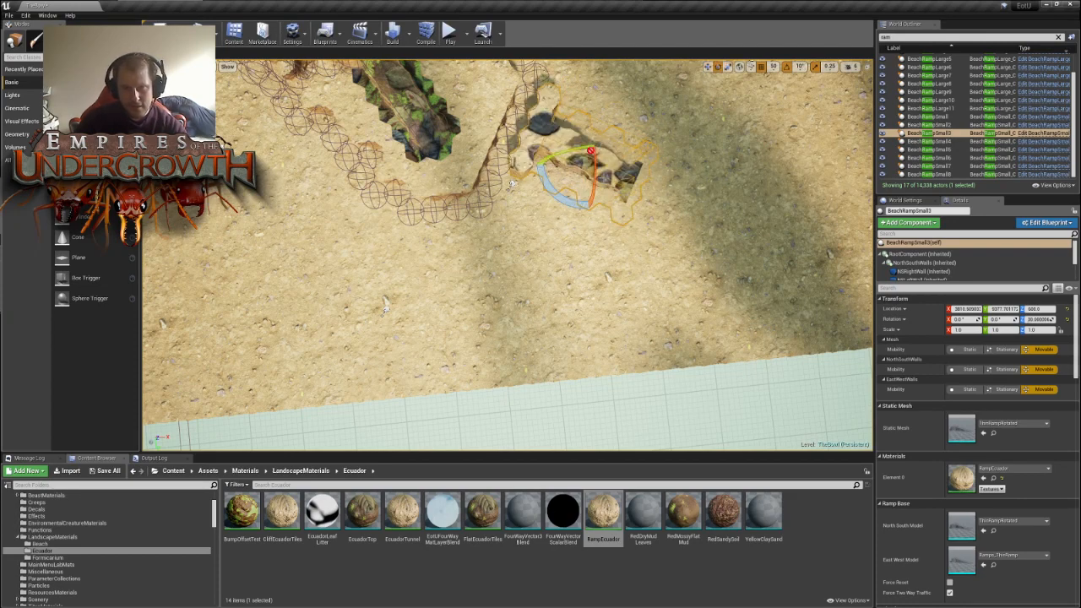
{"action": "left_click_drag", "start_coordinate": [592, 169], "coordinate": [556, 153]}
{"action": "right_click_drag", "start_coordinate": [385, 309], "coordinate": [619, 125]}
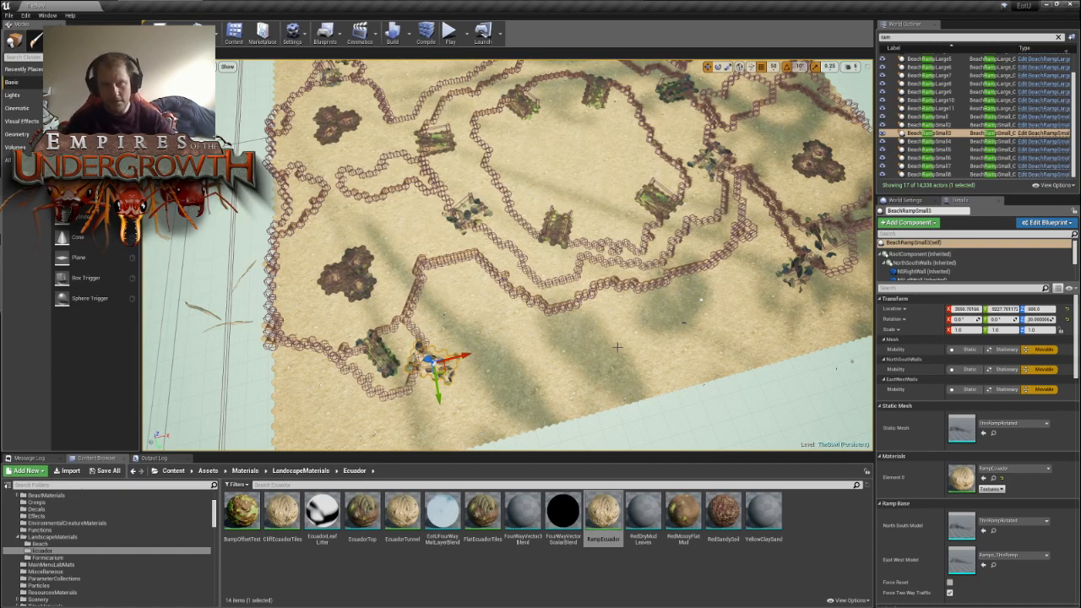
- Examine the ramp placement and wall layout across the whole level from above
{"action": "key", "text": "f"}
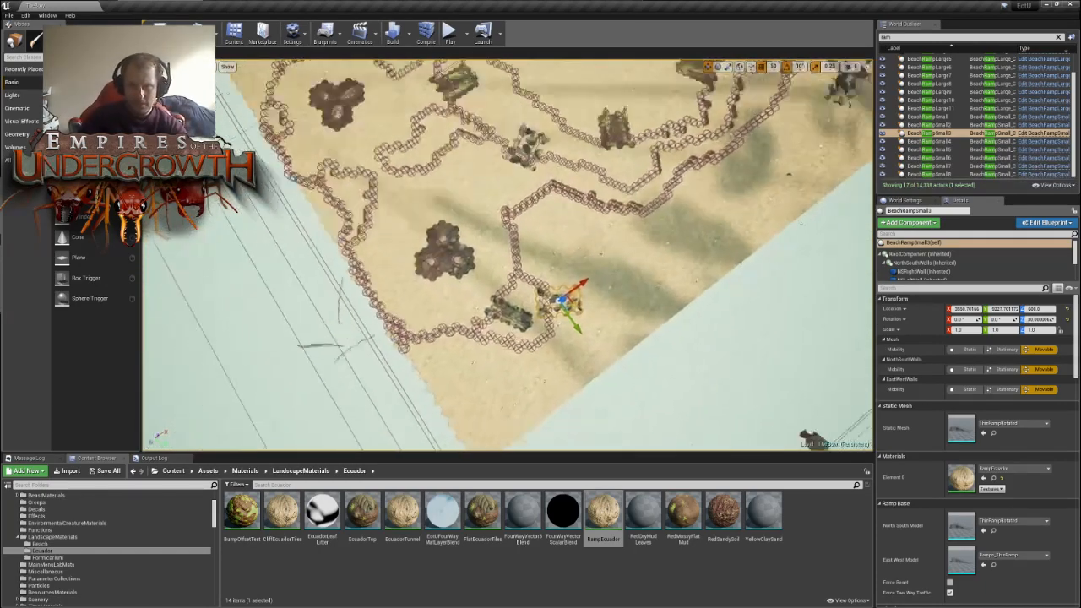
{"action": "key", "text": "w"}
{"action": "right_click_drag", "start_coordinate": [507, 253], "coordinate": [546, 276]}
{"action": "key", "text": "s"}
{"action": "key", "text": "s"}
{"action": "key", "text": "s"}
{"action": "key", "text": "a"}
{"action": "key", "text": "s"}
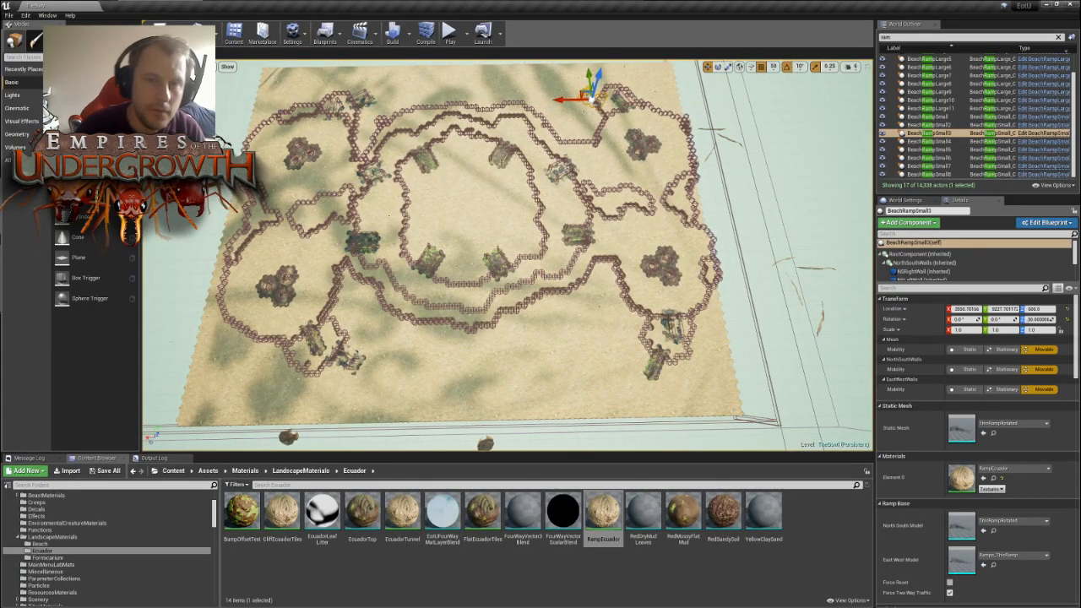
{"action": "right_click_drag", "start_coordinate": [546, 276], "coordinate": [519, 304]}
{"action": "key", "text": "s"}
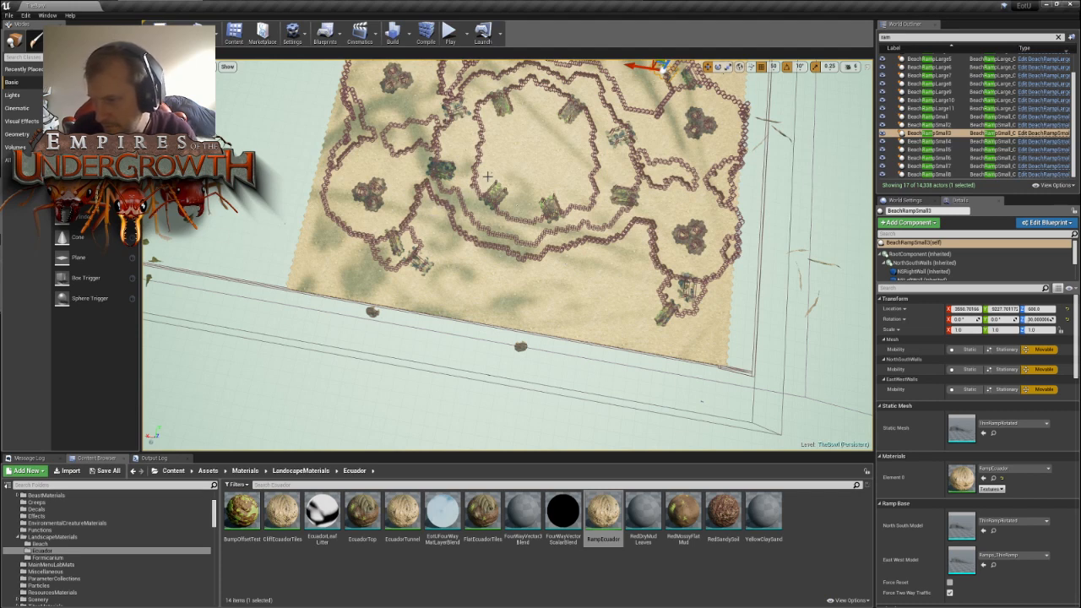
- Examine the central bowl's ramps and the surrounding nests from closer, lower angles
{"action": "right_click_drag", "start_coordinate": [542, 222], "coordinate": [591, 222]}
{"action": "key", "text": "w"}
{"action": "key", "text": "w"}
{"action": "right_click_drag", "start_coordinate": [543, 178], "coordinate": [519, 178]}
{"action": "right_click_drag", "start_coordinate": [548, 214], "coordinate": [439, 127]}
{"action": "key", "text": "s"}
{"action": "key", "text": "w"}
{"action": "right_click_drag", "start_coordinate": [525, 149], "coordinate": [525, 134]}
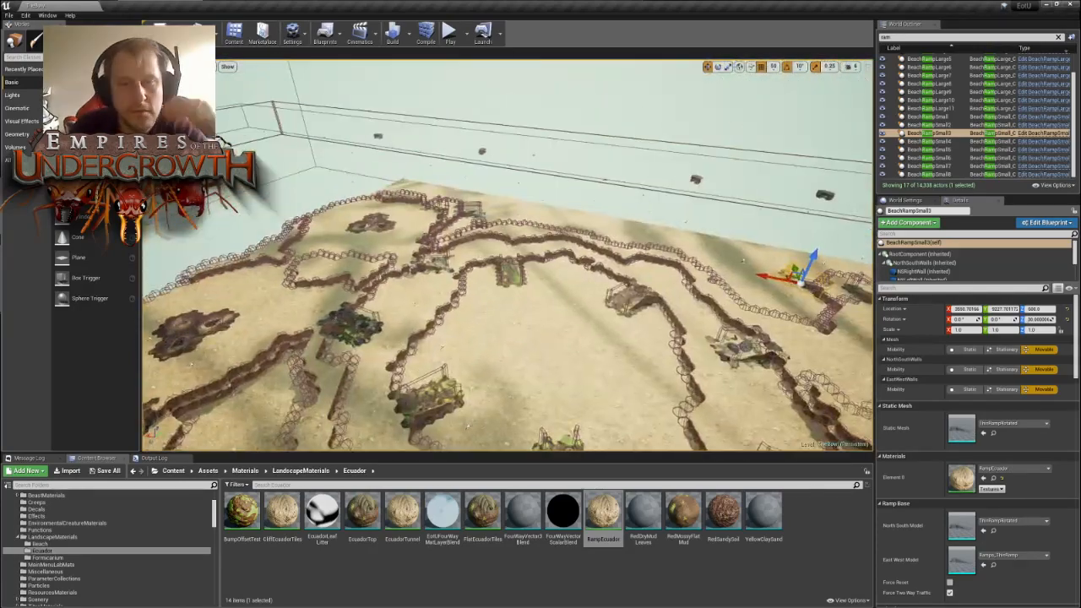
{"action": "right_click_drag", "start_coordinate": [556, 206], "coordinate": [473, 203]}
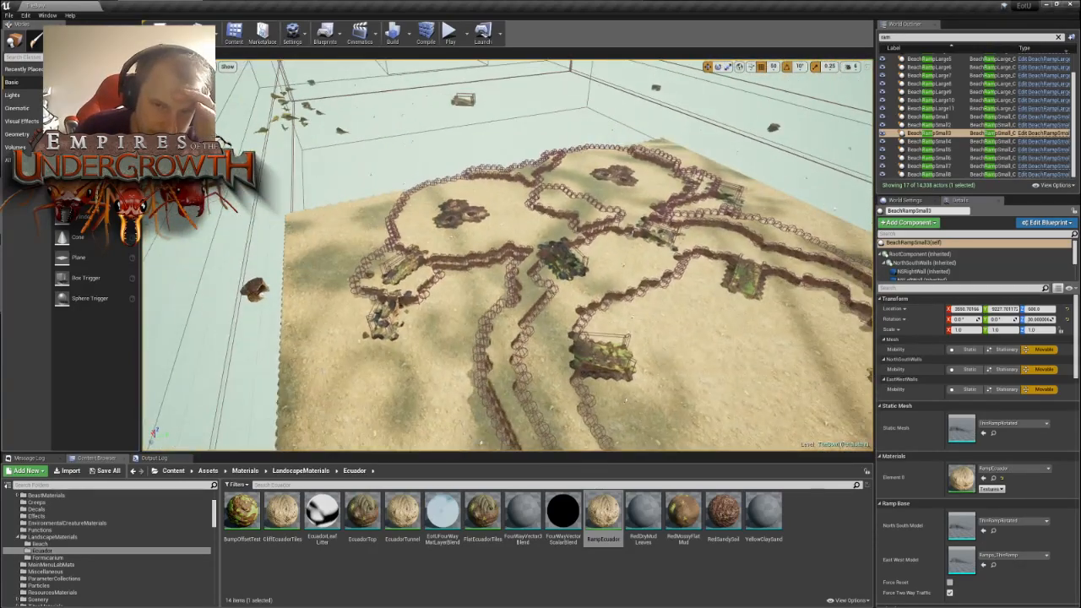
{"action": "key", "text": "a"}
{"action": "right_click_drag", "start_coordinate": [506, 253], "coordinate": [547, 257]}
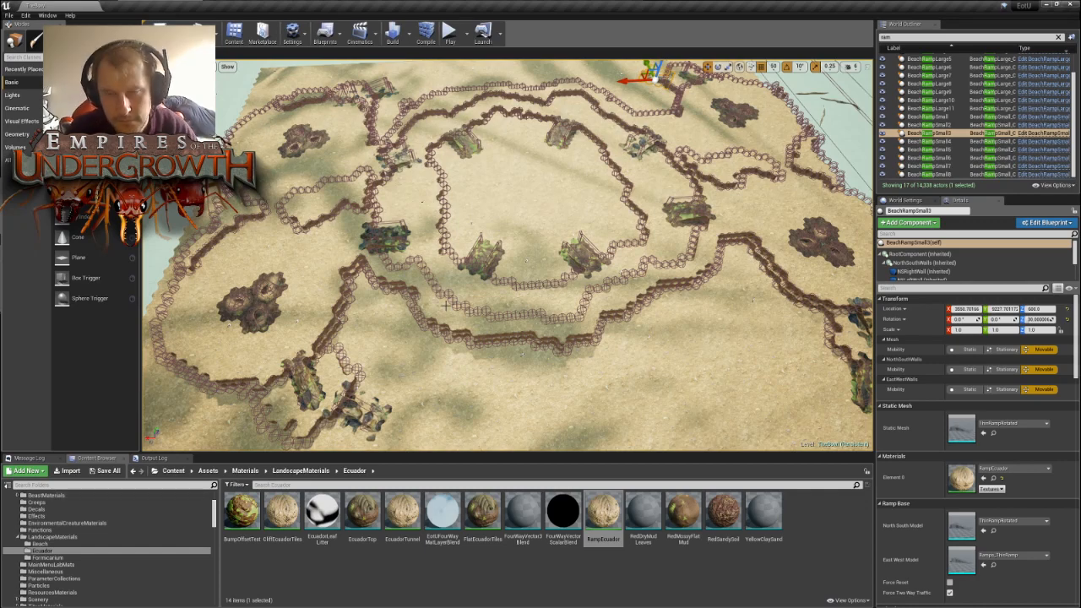
- Review the complete level layout from several sides, comparing the ramps at all four nests' pockets
{"action": "scroll", "coordinate": [444, 305], "scroll_direction": "down", "scroll_amount": 10}
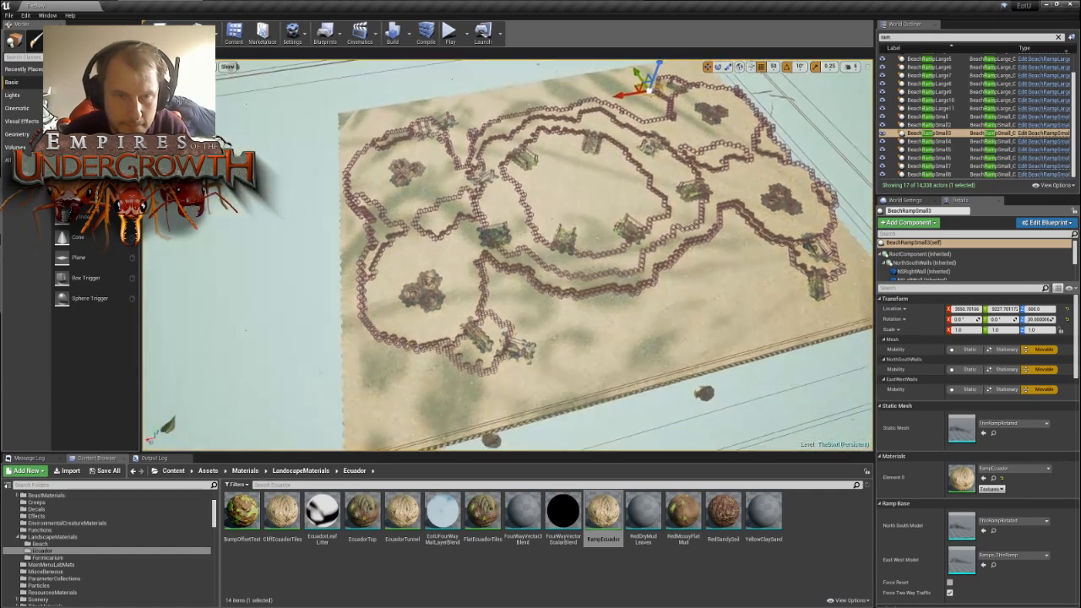
{"action": "right_click_drag", "start_coordinate": [506, 254], "coordinate": [591, 258]}
{"action": "key", "text": "w"}
{"action": "key", "text": "a"}
{"action": "right_click_drag", "start_coordinate": [422, 217], "coordinate": [288, 267]}
{"action": "key", "text": "w"}
{"action": "key", "text": "s"}
{"action": "right_click_drag", "start_coordinate": [533, 311], "coordinate": [567, 237]}
{"action": "key", "text": "d"}
{"action": "key", "text": "w"}
{"action": "key", "text": "s"}
{"action": "key", "text": "d"}
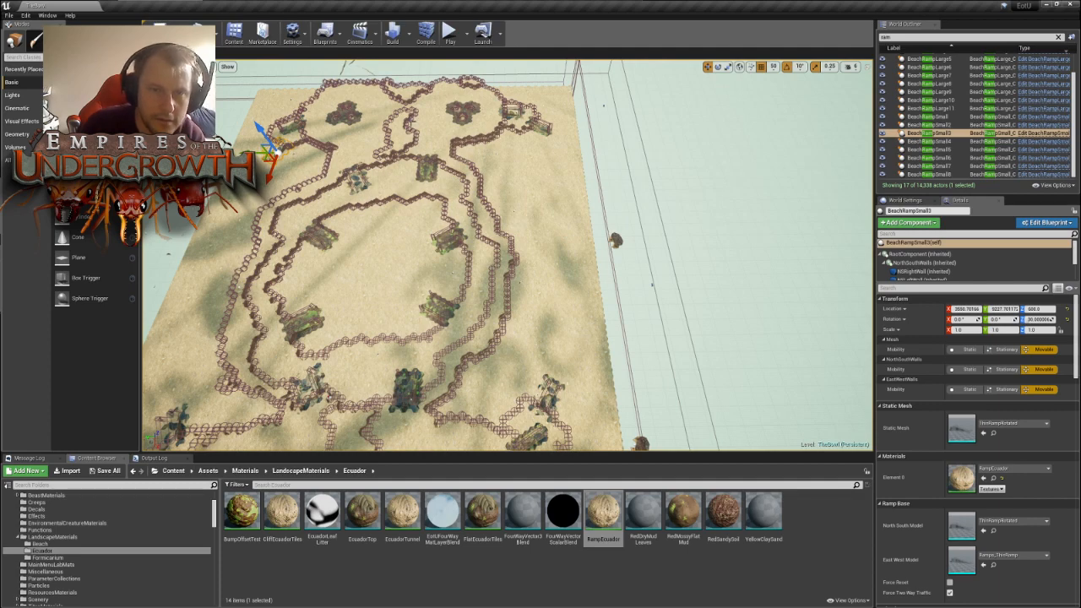
{"action": "right_click_drag", "start_coordinate": [479, 277], "coordinate": [432, 395]}
{"action": "key", "text": "s"}
{"action": "right_click_drag", "start_coordinate": [479, 278], "coordinate": [541, 276]}
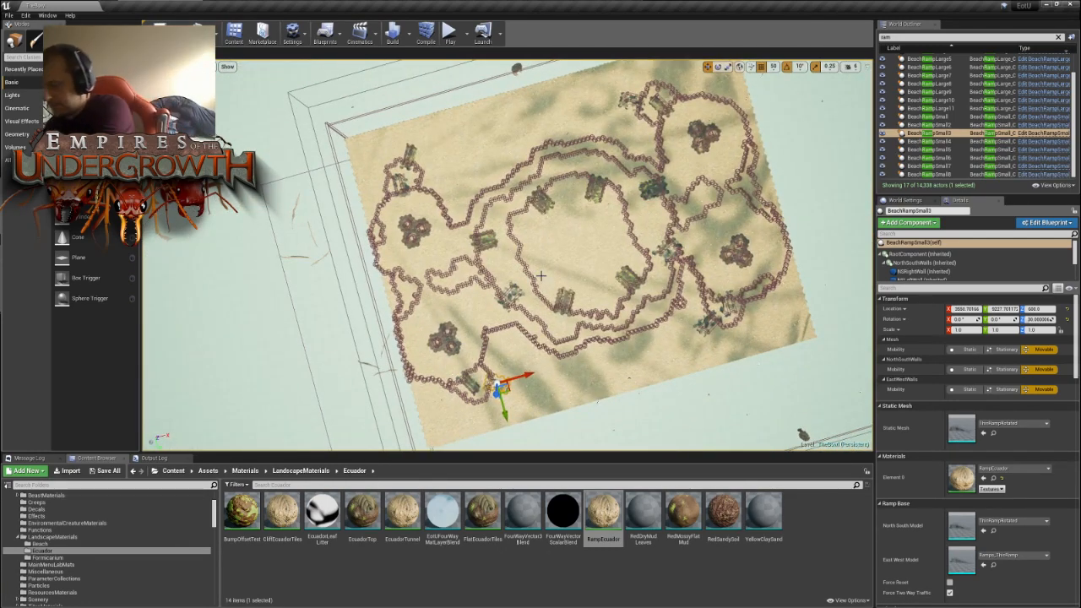
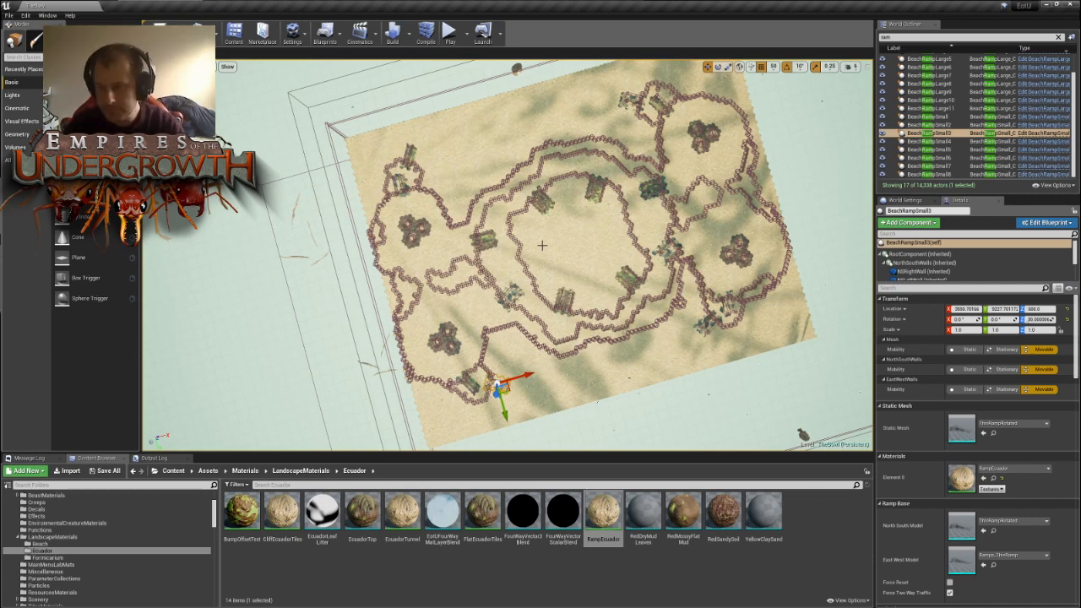
- Examine the nests' outer walls and the strips of ground between them and the map edge from several sides
{"action": "right_click_drag", "start_coordinate": [609, 305], "coordinate": [540, 342]}
{"action": "right_click_drag", "start_coordinate": [460, 279], "coordinate": [527, 314]}
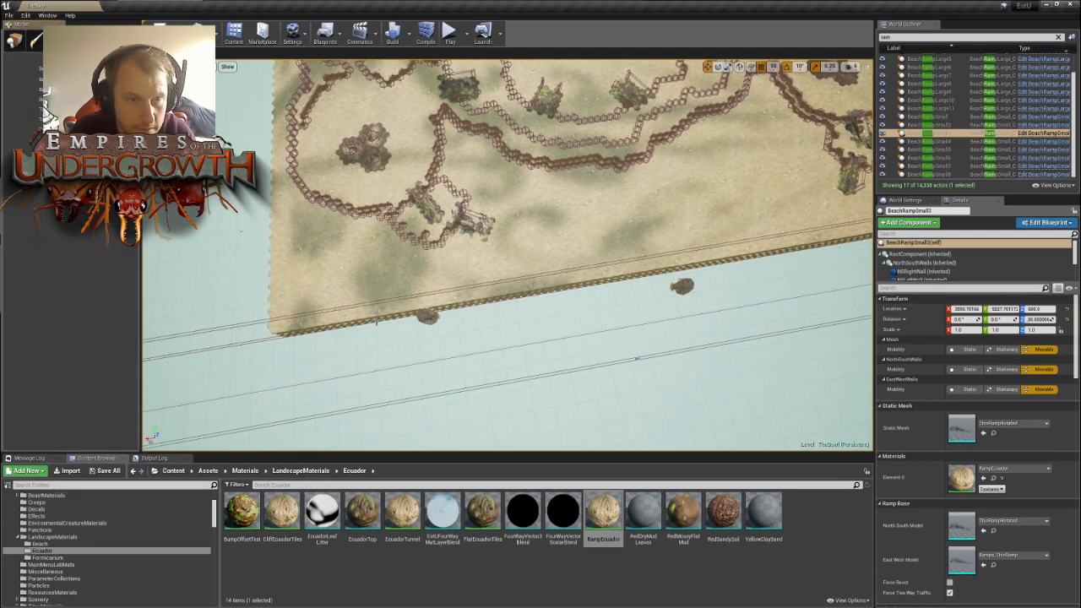
{"action": "right_click_drag", "start_coordinate": [593, 171], "coordinate": [626, 172]}
{"action": "right_click_drag", "start_coordinate": [388, 284], "coordinate": [377, 241]}
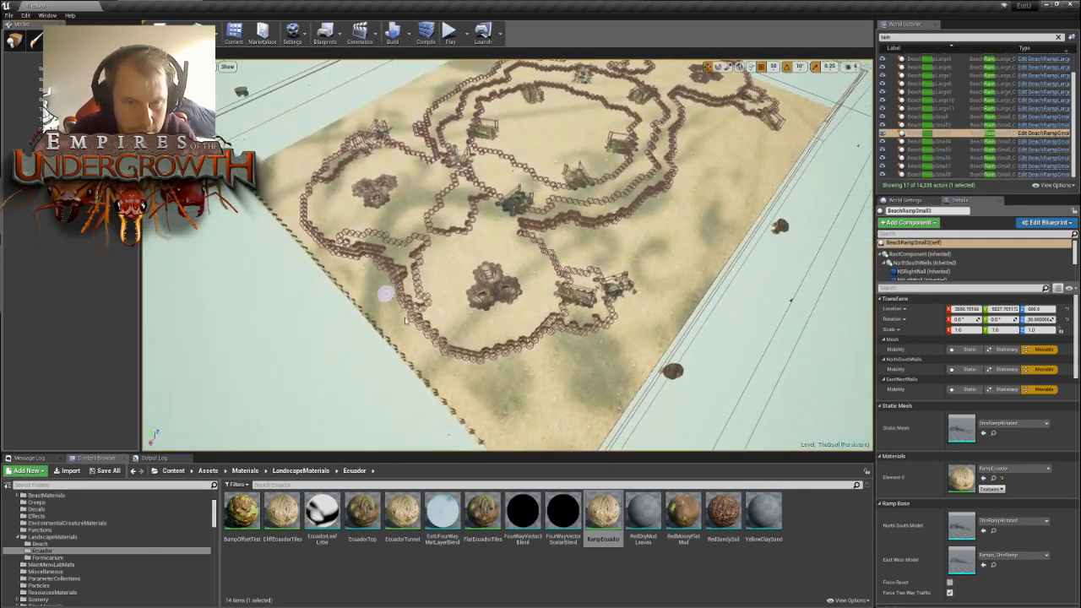
{"action": "right_click_drag", "start_coordinate": [405, 320], "coordinate": [433, 317]}
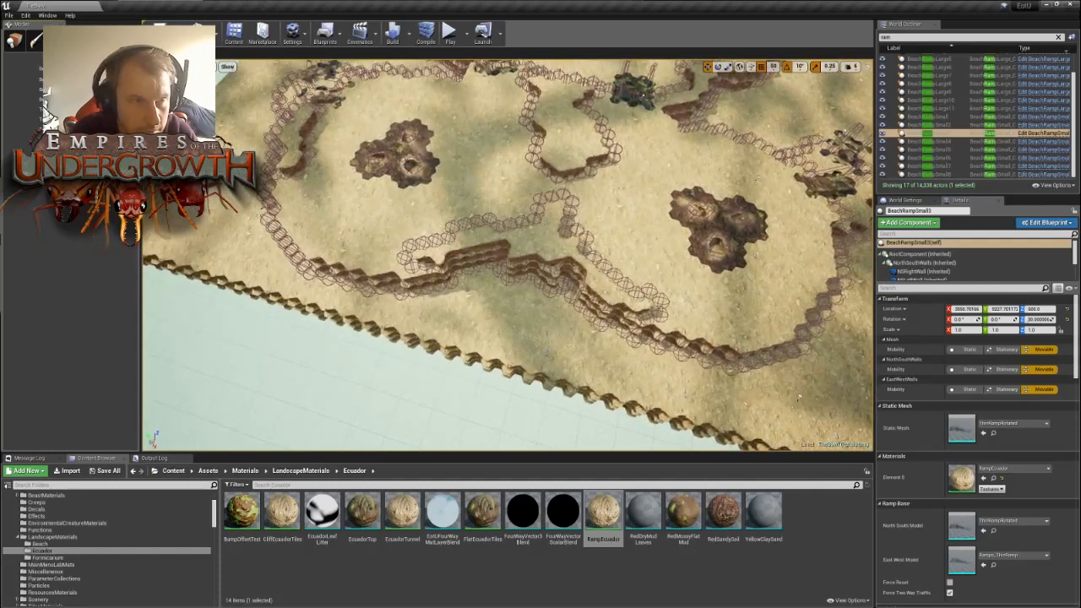
{"action": "key", "text": "ctrl+s"}
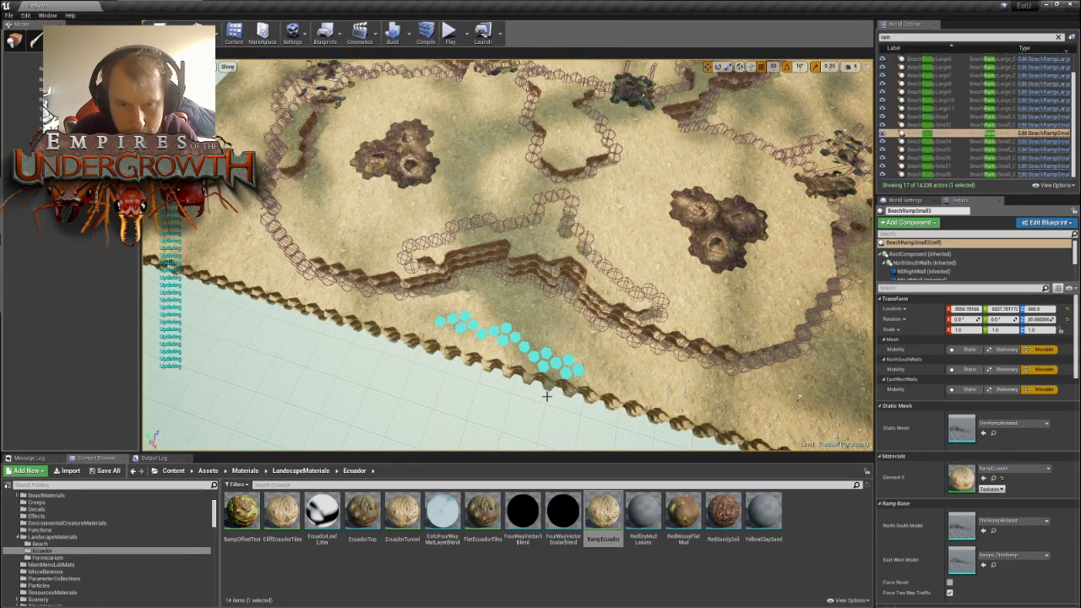
{"action": "right_click_drag", "start_coordinate": [548, 378], "coordinate": [580, 329]}
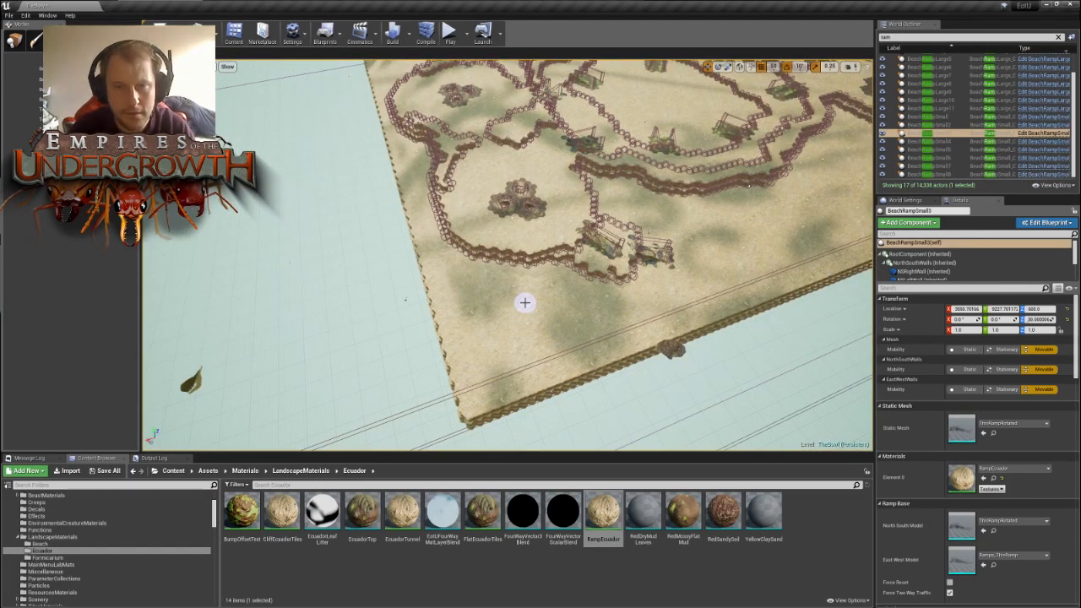
{"action": "mouse_move", "coordinate": [591, 323]}
{"action": "right_mouse_down"}
{"action": "mouse_move", "coordinate": [641, 326]}
{"action": "mouse_move", "coordinate": [601, 320]}
{"action": "right_mouse_up"}
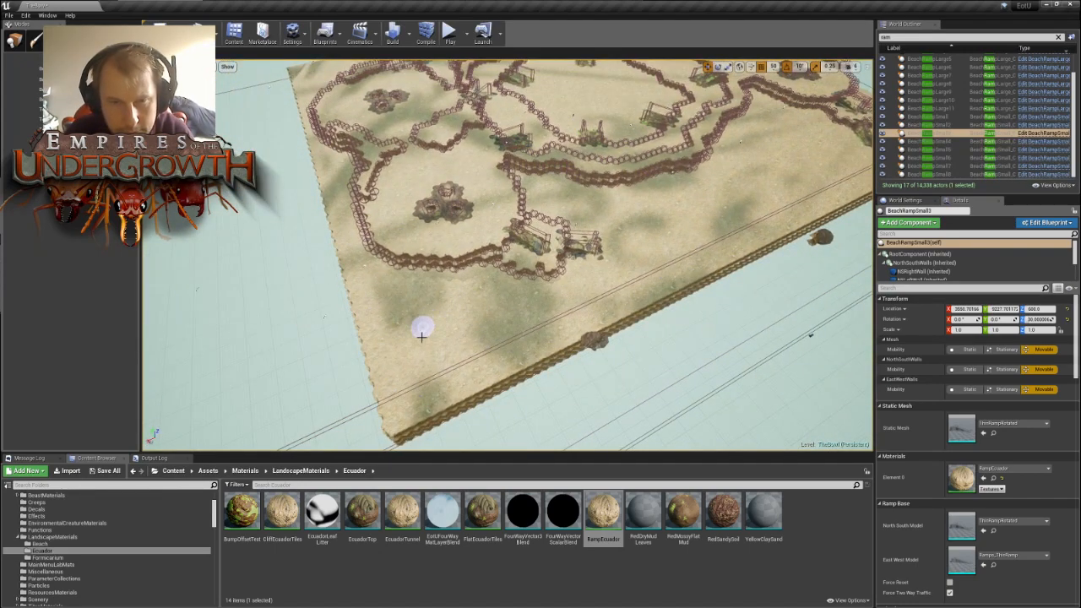
{"action": "right_click_drag", "start_coordinate": [513, 295], "coordinate": [470, 313]}
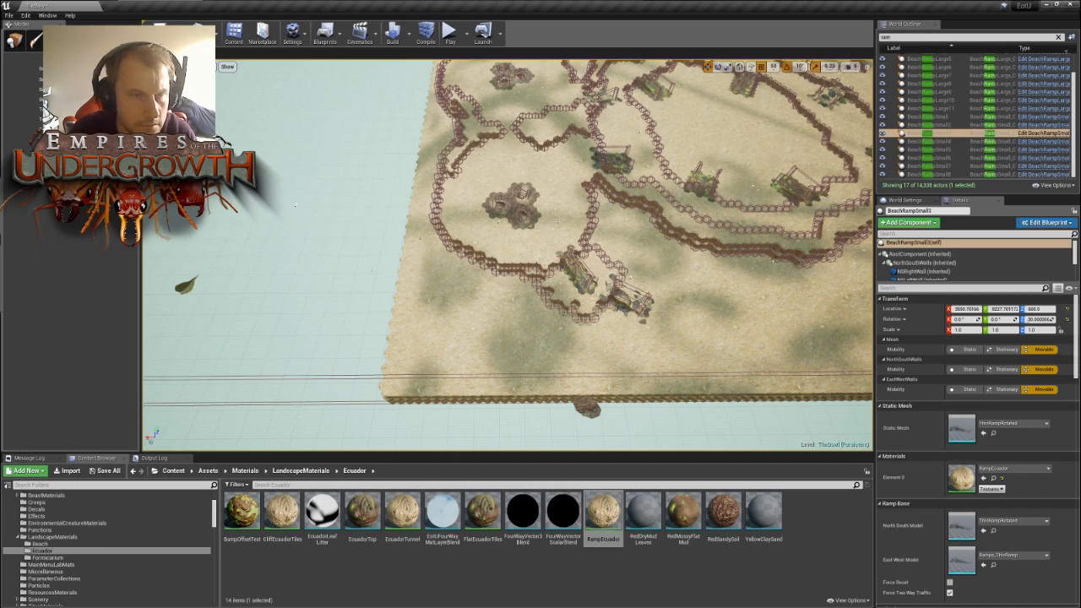
{"action": "right_click_drag", "start_coordinate": [300, 205], "coordinate": [480, 203]}
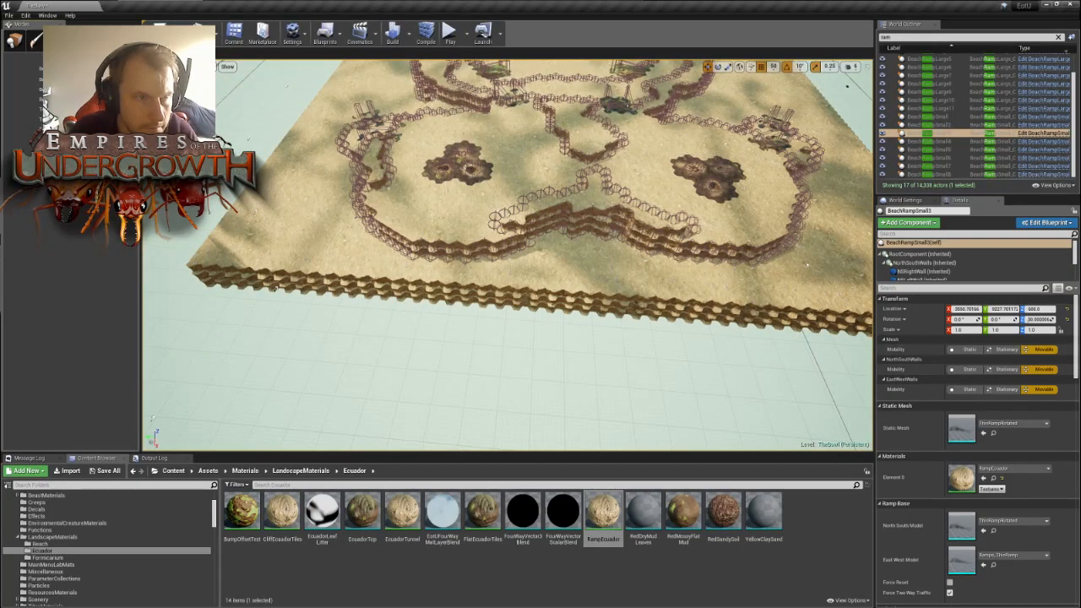
- Paint the tiles behind the two adjacent nests to extend their walled ground out to the map edge
{"action": "mouse_move", "coordinate": [569, 273]}
{"action": "left_mouse_down"}
{"action": "mouse_move", "coordinate": [704, 281]}
{"action": "mouse_move", "coordinate": [686, 283]}
{"action": "left_mouse_up"}
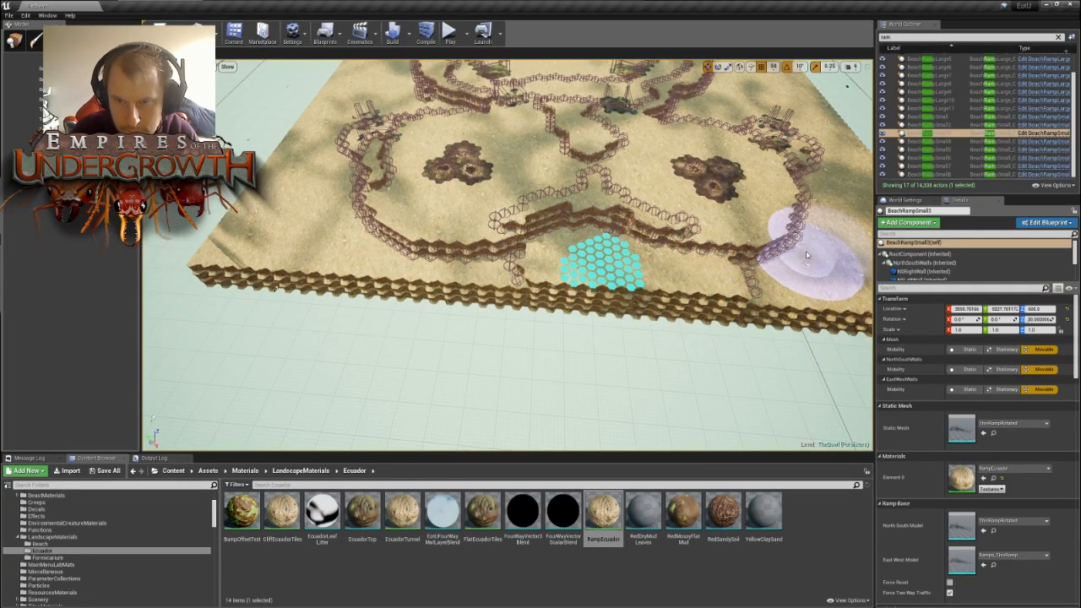
{"action": "mouse_move", "coordinate": [814, 245]}
{"action": "right_mouse_down"}
{"action": "mouse_move", "coordinate": [728, 225]}
{"action": "mouse_move", "coordinate": [733, 291]}
{"action": "right_mouse_up"}
{"action": "key", "text": "w"}
{"action": "key", "text": "d"}
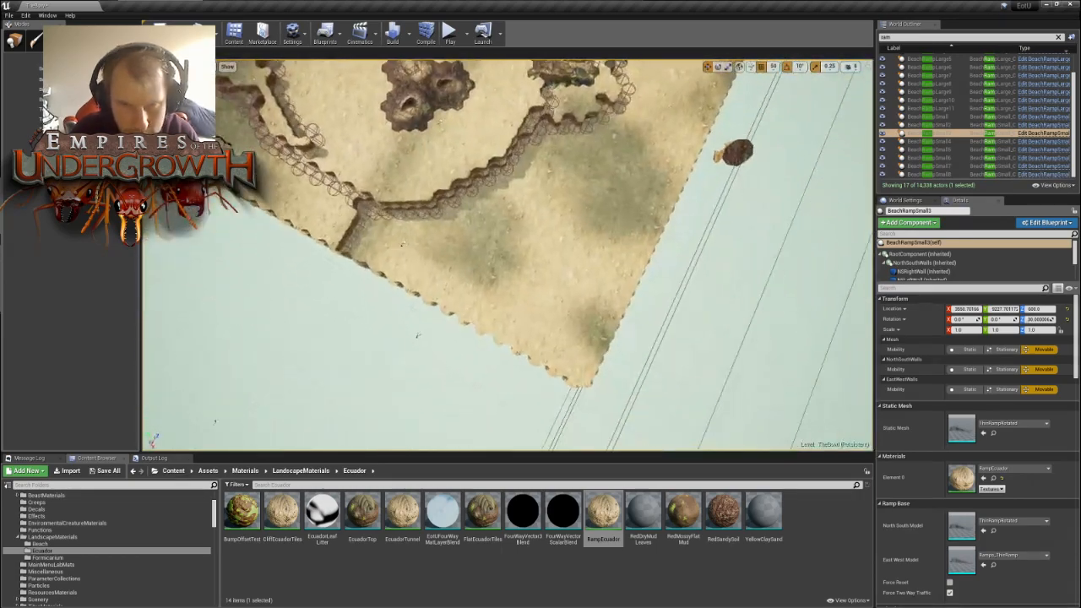
{"action": "left_click", "coordinate": [366, 245]}
{"action": "mouse_move", "coordinate": [373, 248]}
{"action": "left_mouse_down"}
{"action": "mouse_move", "coordinate": [456, 304]}
{"action": "mouse_move", "coordinate": [501, 352]}
{"action": "mouse_move", "coordinate": [497, 302]}
{"action": "left_mouse_up"}
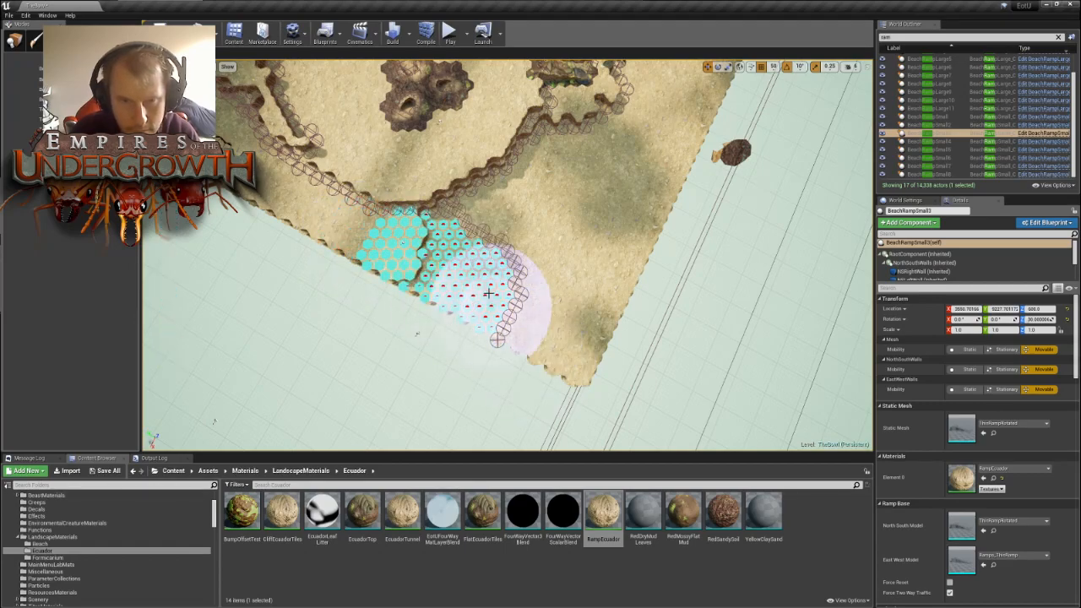
- Run the wall out to the map edge at the far end of the same side, beyond the second nest
{"action": "key", "text": "s"}
{"action": "key", "text": "a"}
{"action": "mouse_move", "coordinate": [497, 302]}
{"action": "right_mouse_down"}
{"action": "mouse_move", "coordinate": [538, 305]}
{"action": "mouse_move", "coordinate": [564, 273]}
{"action": "mouse_move", "coordinate": [537, 304]}
{"action": "right_mouse_up"}
{"action": "key", "text": "w"}
{"action": "key", "text": "d"}
{"action": "mouse_move", "coordinate": [537, 203]}
{"action": "right_mouse_down"}
{"action": "mouse_move", "coordinate": [537, 185]}
{"action": "mouse_move", "coordinate": [562, 198]}
{"action": "mouse_move", "coordinate": [544, 190]}
{"action": "mouse_move", "coordinate": [507, 211]}
{"action": "mouse_move", "coordinate": [527, 211]}
{"action": "right_mouse_up"}
{"action": "key", "text": "s"}
{"action": "mouse_move", "coordinate": [620, 214]}
{"action": "left_mouse_down"}
{"action": "mouse_move", "coordinate": [473, 191]}
{"action": "mouse_move", "coordinate": [424, 196]}
{"action": "left_mouse_up"}
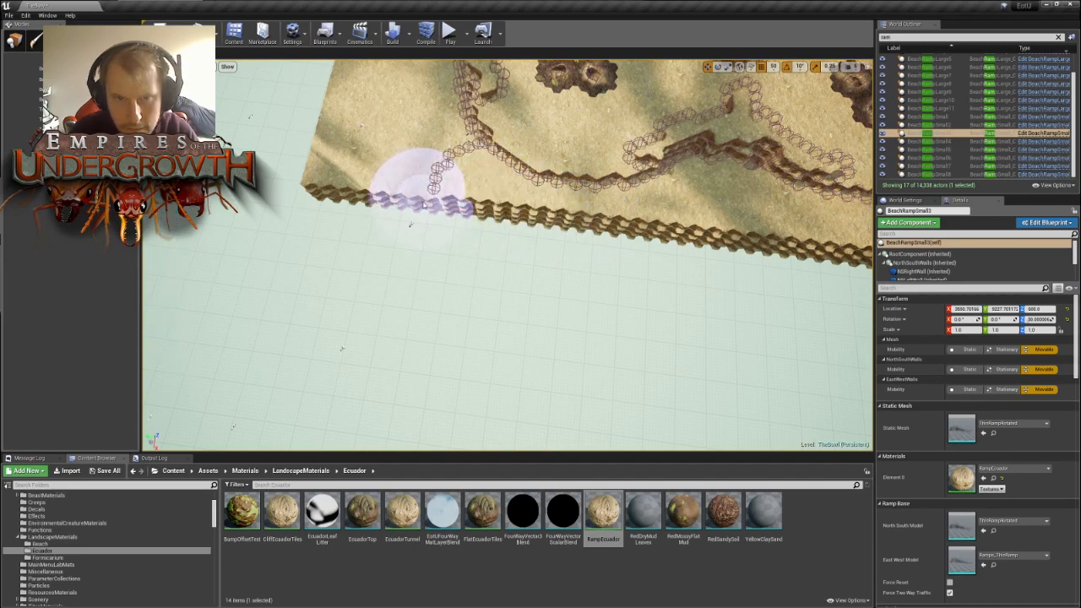
{"action": "left_click", "coordinate": [424, 194]}
- Paint the strip between the other two nests' outer walls and the map edge on the opposite side
{"action": "key", "text": "s"}
{"action": "right_click_drag", "start_coordinate": [321, 218], "coordinate": [169, 224]}
{"action": "key", "text": "d"}
{"action": "right_click_drag", "start_coordinate": [507, 253], "coordinate": [275, 257]}
{"action": "key", "text": "w"}
{"action": "key", "text": "a"}
{"action": "left_click_drag", "start_coordinate": [245, 197], "coordinate": [330, 201]}
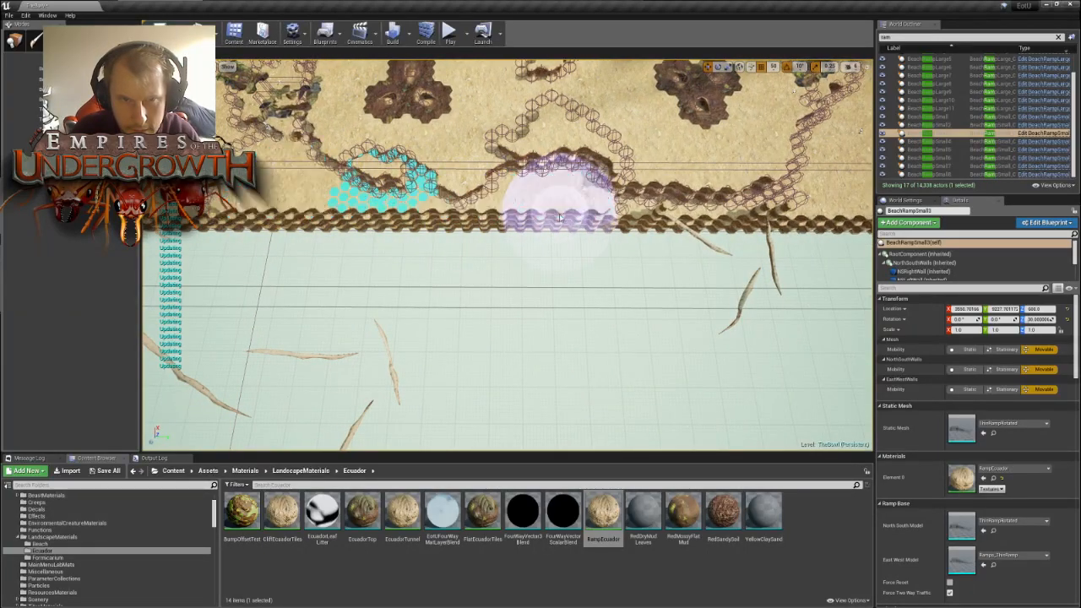
{"action": "key", "text": "d"}
{"action": "mouse_move", "coordinate": [578, 195]}
{"action": "right_mouse_down"}
{"action": "mouse_move", "coordinate": [553, 196]}
{"action": "mouse_move", "coordinate": [671, 195]}
{"action": "mouse_move", "coordinate": [431, 195]}
{"action": "mouse_move", "coordinate": [647, 173]}
{"action": "mouse_move", "coordinate": [667, 232]}
{"action": "mouse_move", "coordinate": [688, 245]}
{"action": "right_mouse_up"}
- Extend the painted ground along that edge to the area behind the nest's ramp pocket
{"action": "key", "text": "a"}
{"action": "key", "text": "d"}
{"action": "key", "text": "w"}
{"action": "key", "text": "s"}
{"action": "key", "text": "w"}
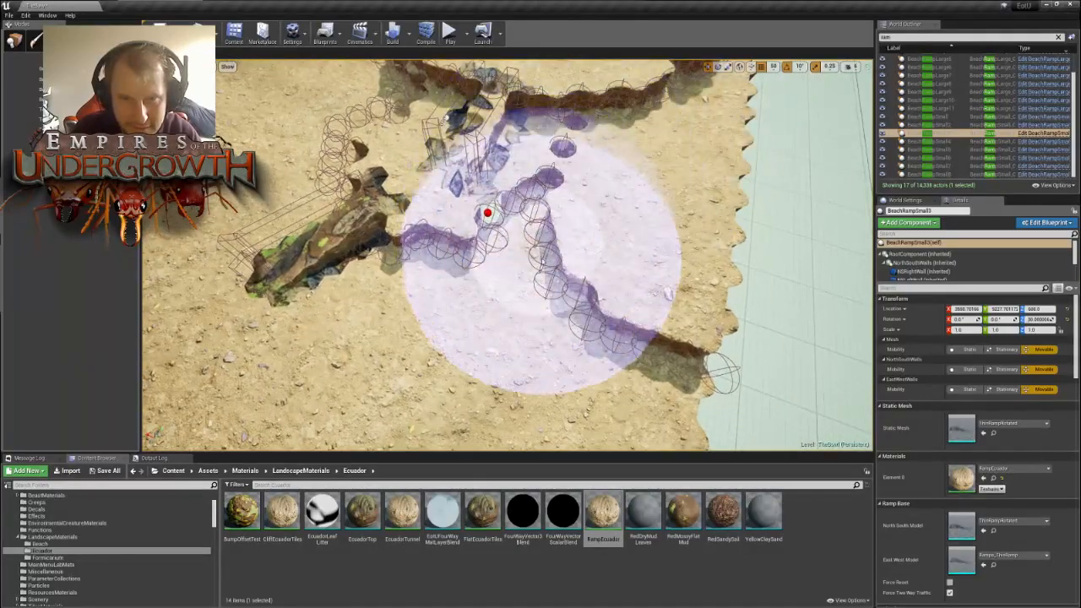
{"action": "key", "text": "s"}
{"action": "right_click_drag", "start_coordinate": [640, 383], "coordinate": [540, 394]}
{"action": "left_click", "coordinate": [469, 325]}
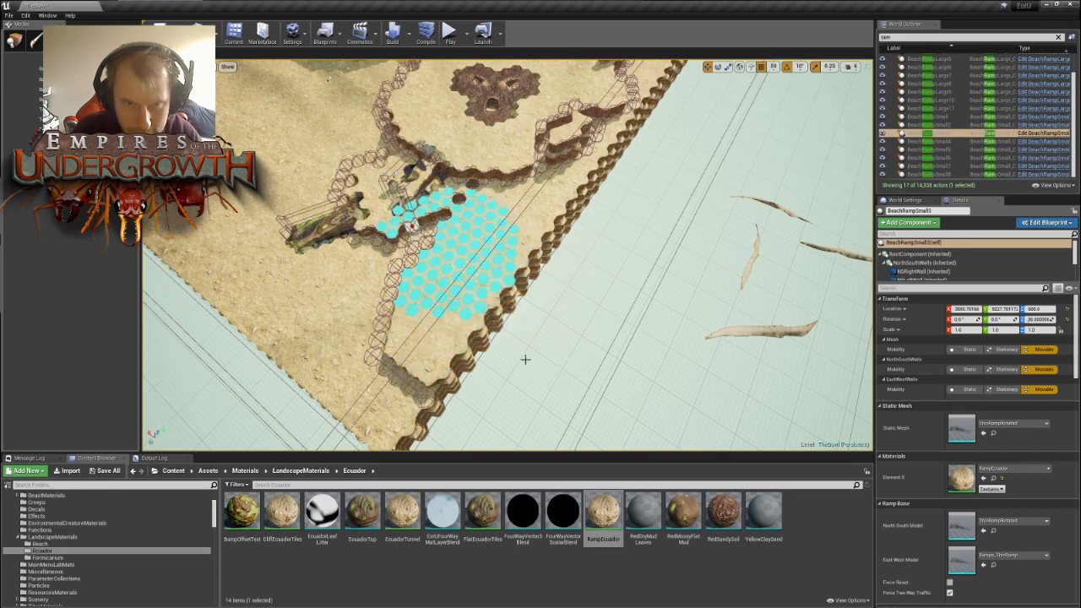
- Move BeachRampSmall5 out of the nest's pocket onto the open ground beside it
{"action": "key", "text": "w"}
{"action": "mouse_move", "coordinate": [437, 242]}
{"action": "right_mouse_down"}
{"action": "mouse_move", "coordinate": [506, 248]}
{"action": "mouse_move", "coordinate": [460, 257]}
{"action": "mouse_move", "coordinate": [439, 244]}
{"action": "right_mouse_up"}
{"action": "key", "text": "s"}
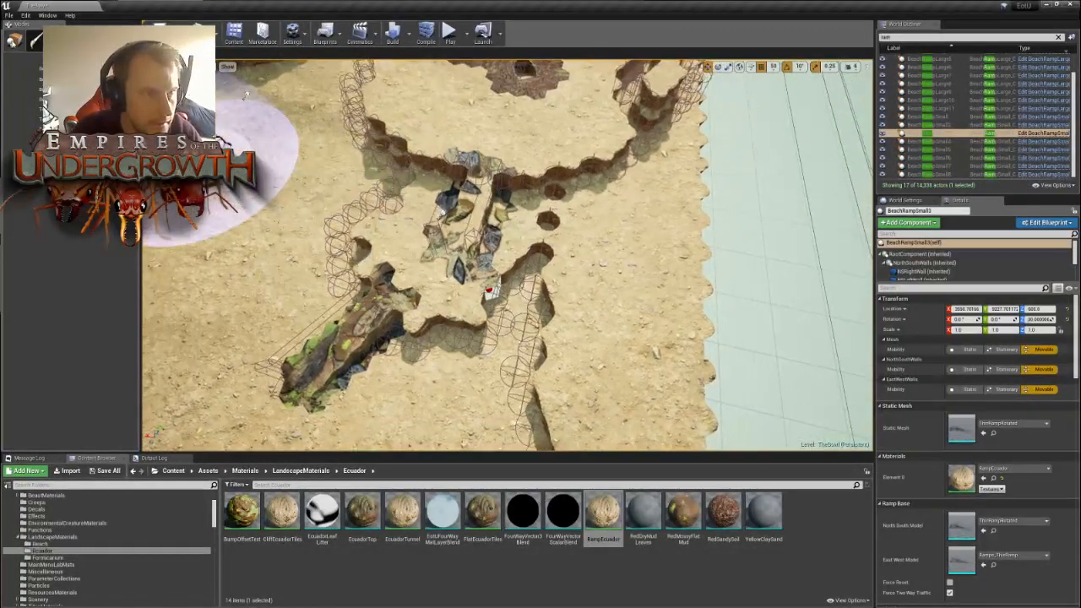
{"action": "key", "text": "shift+1"}
{"action": "left_click", "coordinate": [475, 217]}
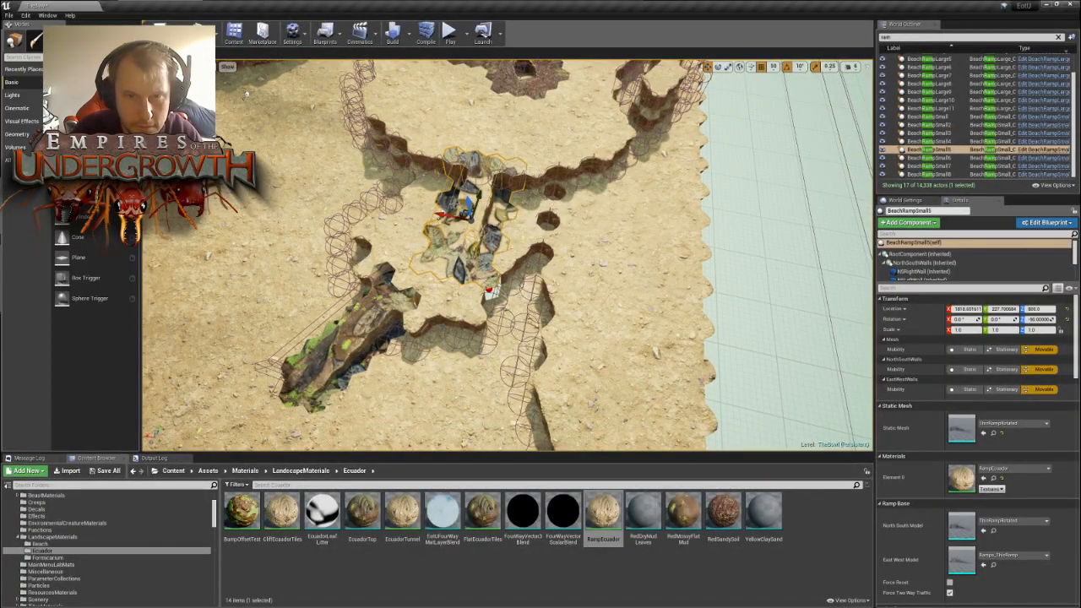
{"action": "left_click_drag", "start_coordinate": [463, 212], "coordinate": [264, 198]}
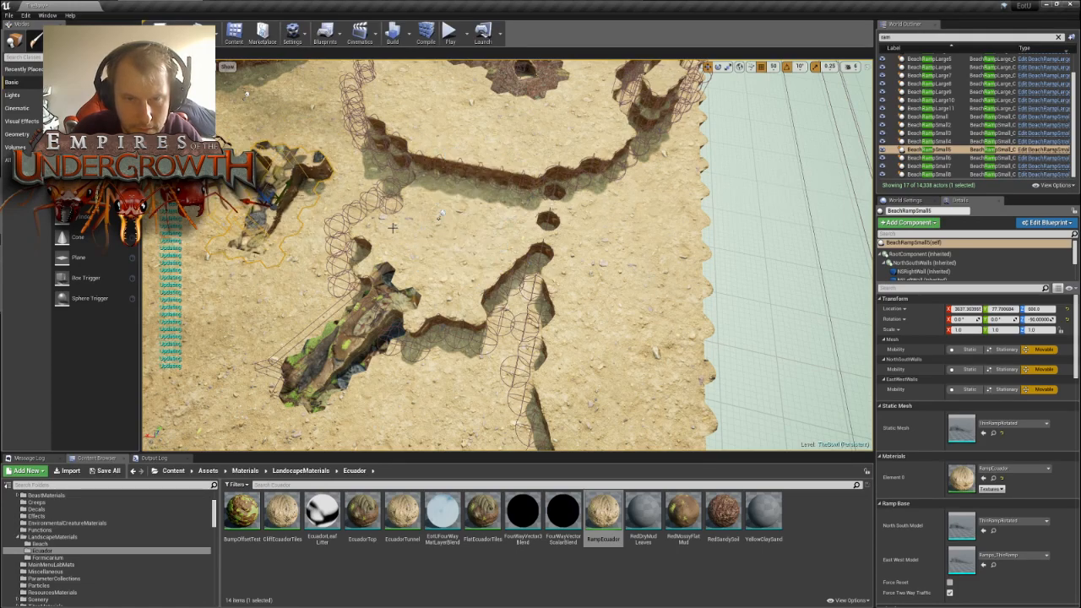
- Paint the tiles at the end of the emptied pocket to reshape the gap between its wall and the nest
{"action": "right_click_drag", "start_coordinate": [552, 217], "coordinate": [507, 229]}
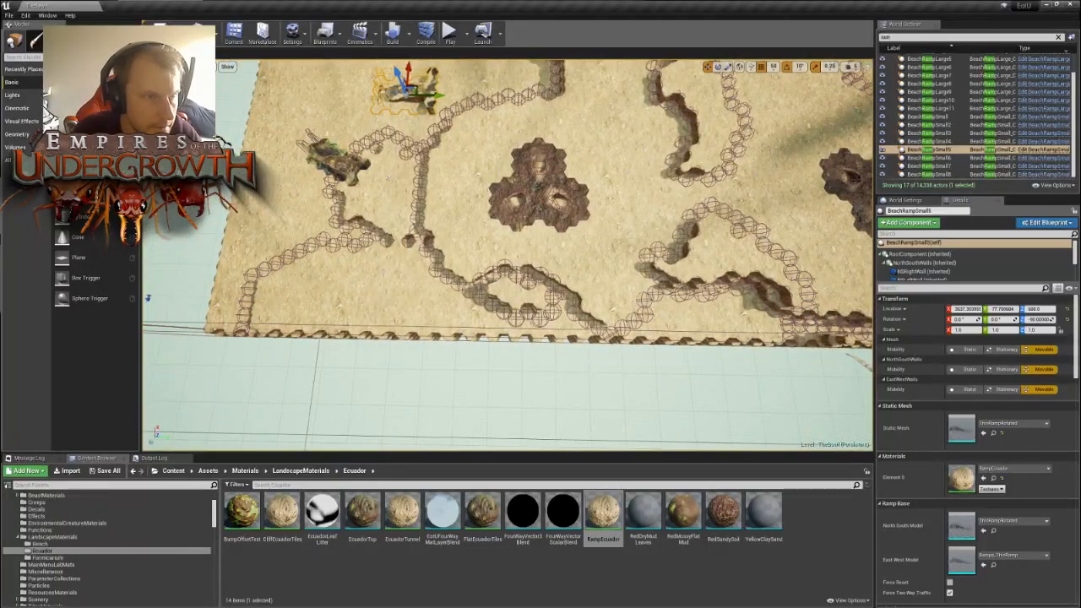
{"action": "left_click", "coordinate": [80, 40]}
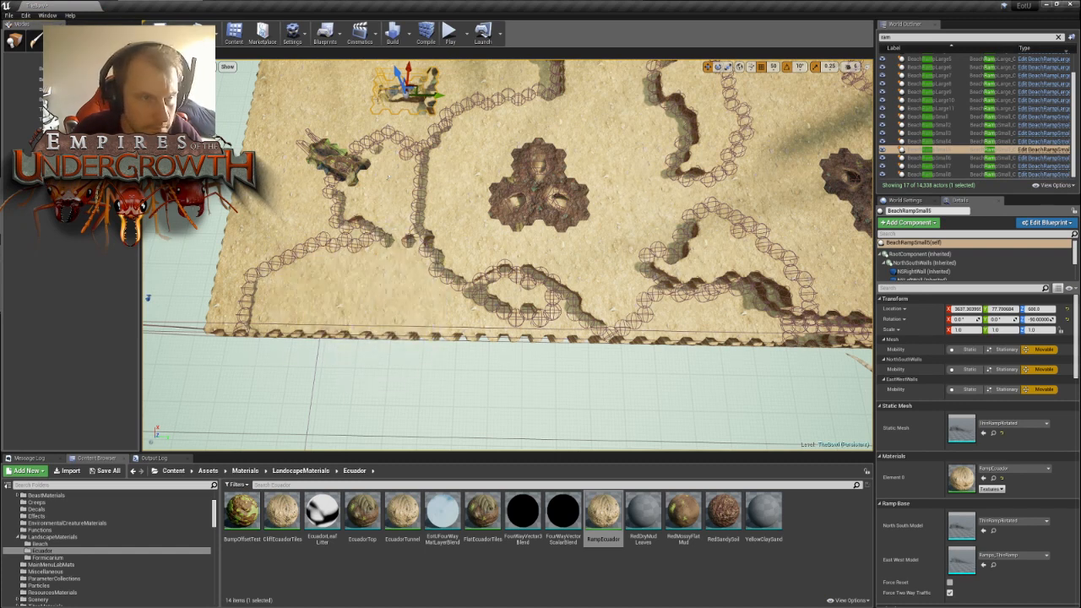
{"action": "left_click_drag", "start_coordinate": [397, 253], "coordinate": [411, 265]}
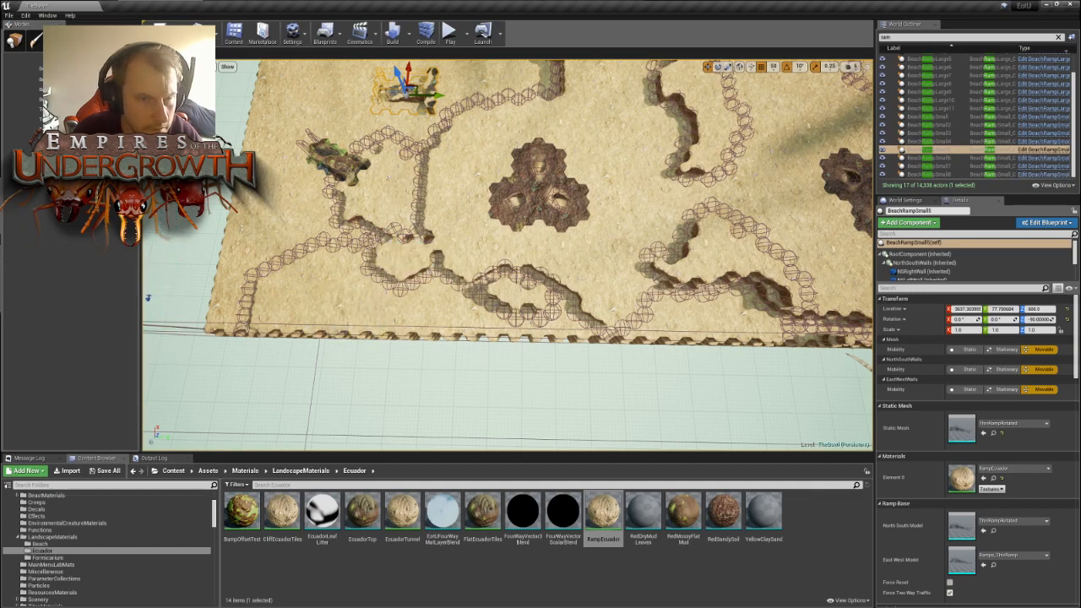
- Rebuild the nest's wall across the gap and reshape the outer wall of the emptied pocket
{"action": "key", "text": "a"}
{"action": "right_click_drag", "start_coordinate": [210, 187], "coordinate": [321, 184]}
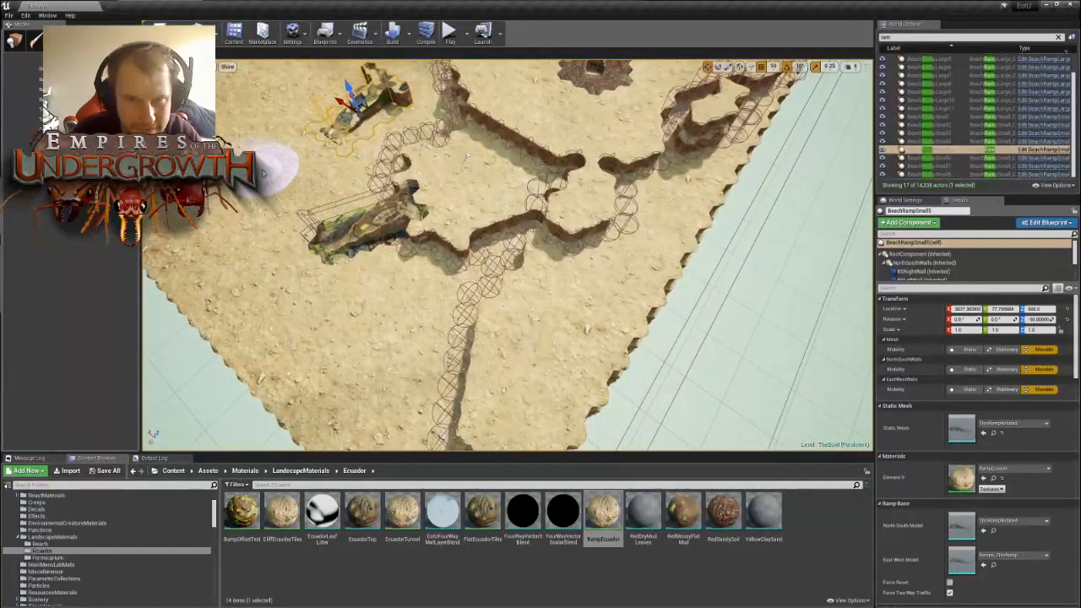
{"action": "right_click_drag", "start_coordinate": [228, 131], "coordinate": [305, 115]}
{"action": "key", "text": "d"}
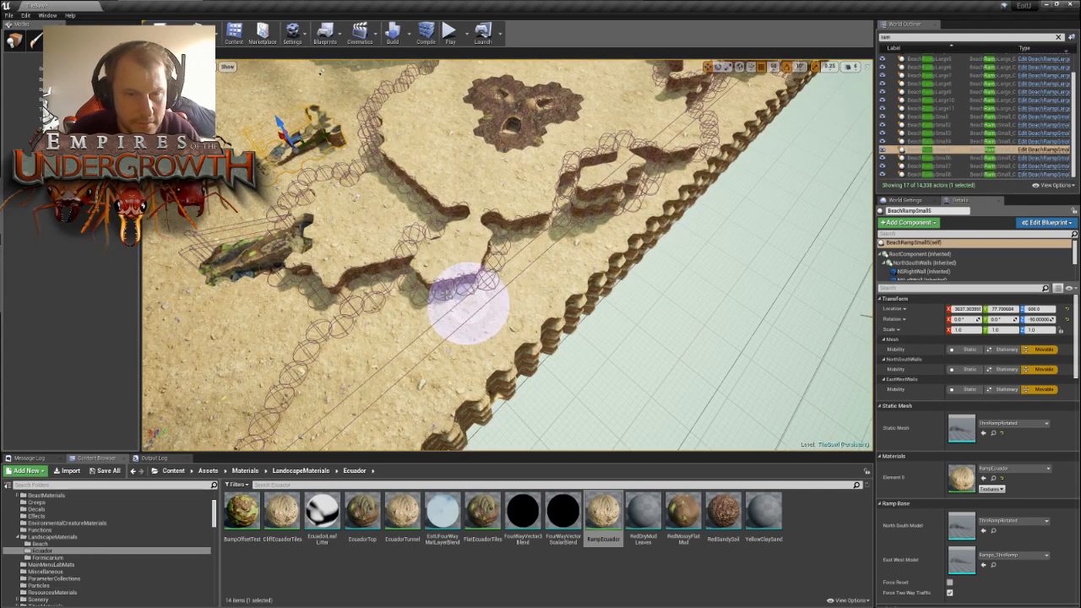
{"action": "mouse_move", "coordinate": [441, 272]}
{"action": "left_mouse_down"}
{"action": "mouse_move", "coordinate": [435, 258]}
{"action": "mouse_move", "coordinate": [463, 242]}
{"action": "left_mouse_up"}
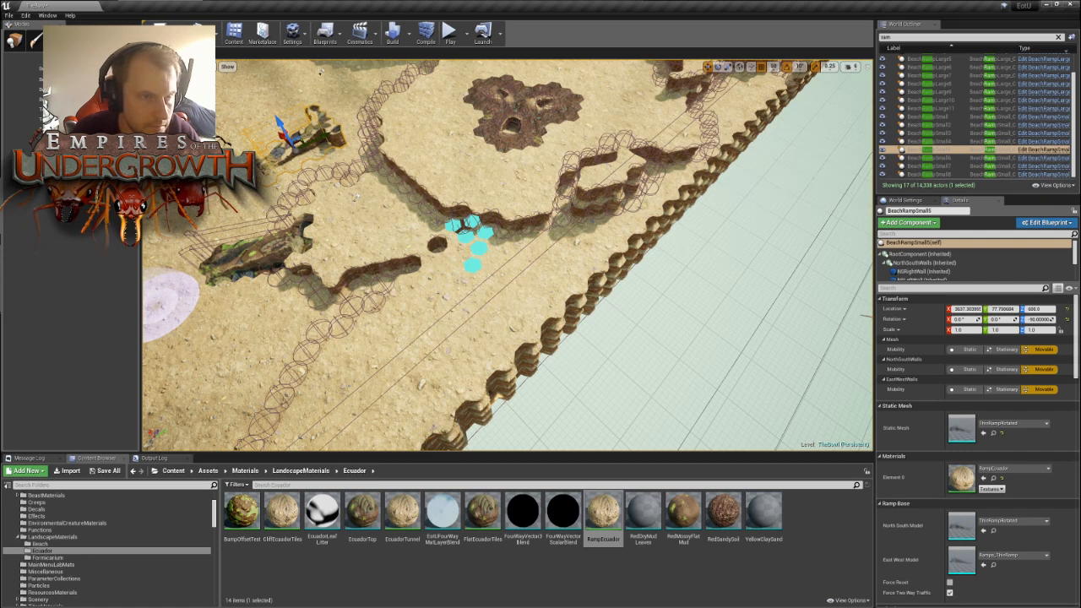
{"action": "mouse_move", "coordinate": [430, 265]}
{"action": "left_mouse_down"}
{"action": "mouse_move", "coordinate": [439, 243]}
{"action": "mouse_move", "coordinate": [472, 245]}
{"action": "left_mouse_up"}
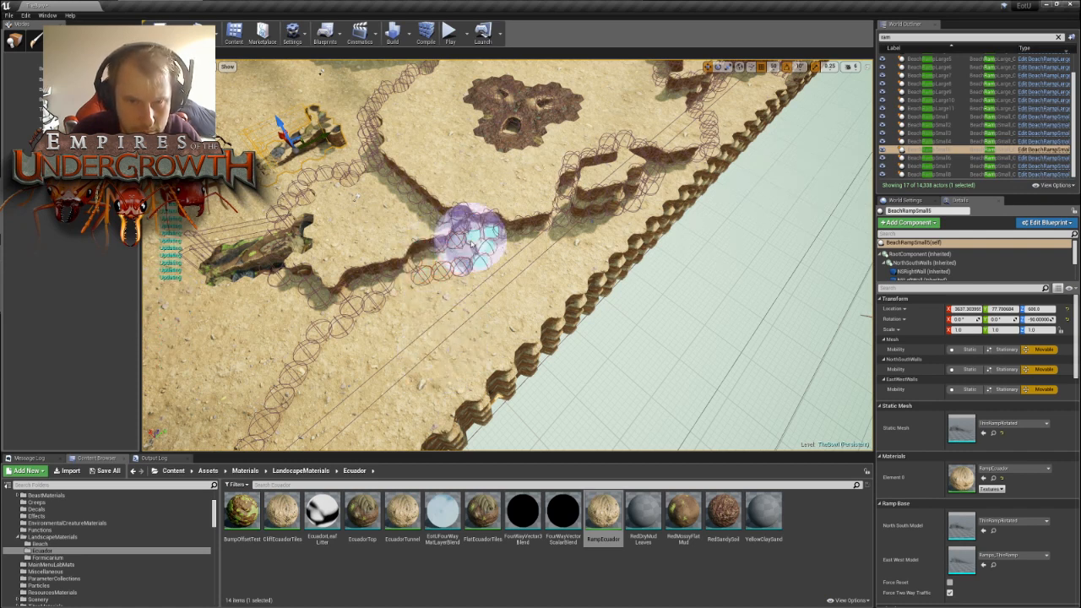
{"action": "left_click", "coordinate": [405, 287]}
{"action": "mouse_move", "coordinate": [453, 295]}
{"action": "right_mouse_down"}
{"action": "mouse_move", "coordinate": [515, 316]}
{"action": "mouse_move", "coordinate": [538, 252]}
{"action": "mouse_move", "coordinate": [575, 241]}
{"action": "mouse_move", "coordinate": [633, 274]}
{"action": "right_mouse_up"}
- Move BeachRampSmall5 back into the reshaped pocket, placing it against the nest's wall
{"action": "left_click", "coordinate": [12, 42]}
{"action": "key", "text": "w"}
{"action": "right_click_drag", "start_coordinate": [537, 250], "coordinate": [517, 232]}
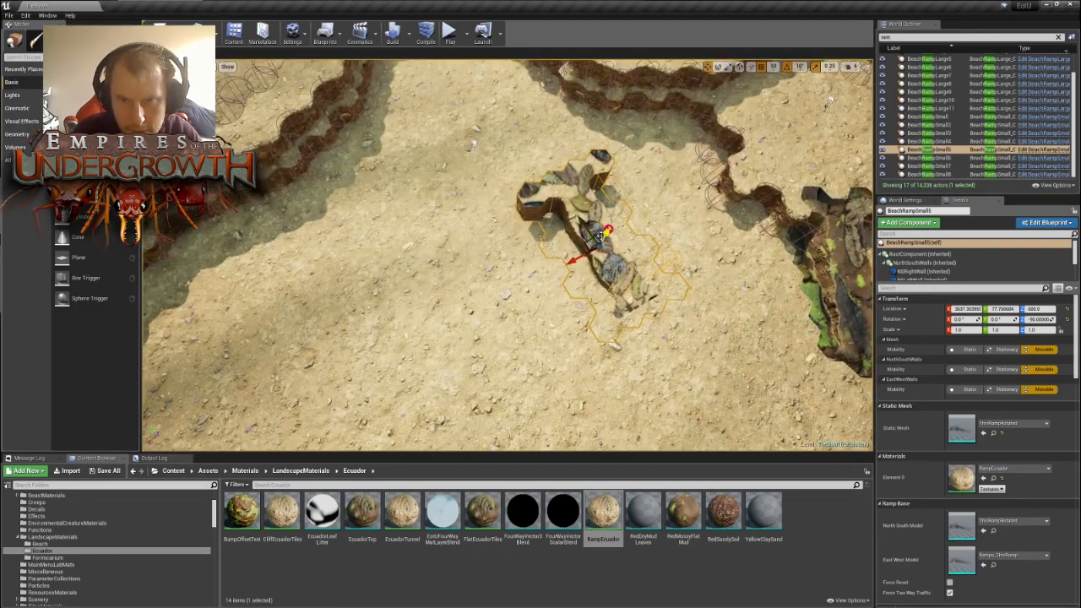
{"action": "left_click_drag", "start_coordinate": [582, 242], "coordinate": [790, 83]}
{"action": "mouse_move", "coordinate": [790, 83]}
{"action": "right_mouse_down"}
{"action": "mouse_move", "coordinate": [779, 71]}
{"action": "mouse_move", "coordinate": [779, 93]}
{"action": "right_mouse_up"}
{"action": "key", "text": "w"}
{"action": "right_click_drag", "start_coordinate": [507, 254], "coordinate": [414, 219]}
{"action": "mouse_move", "coordinate": [507, 178]}
{"action": "left_mouse_down"}
{"action": "mouse_move", "coordinate": [471, 170]}
{"action": "mouse_move", "coordinate": [503, 163]}
{"action": "mouse_move", "coordinate": [499, 187]}
{"action": "left_mouse_up"}
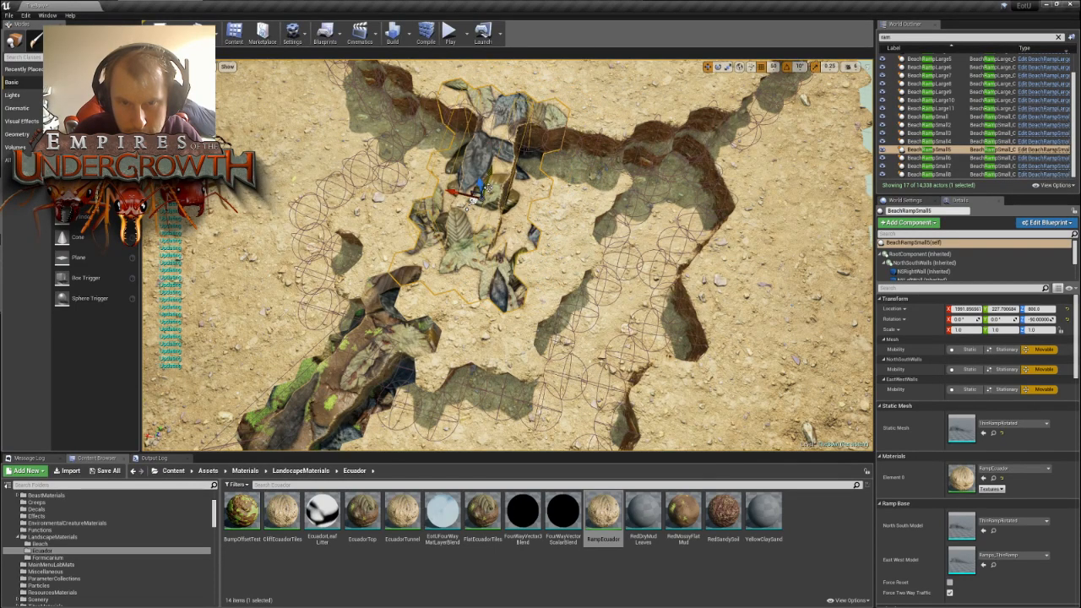
- Paint two patches of tiles between the neighbouring nest's outer wall and the map edge
{"action": "middle_click_drag", "start_coordinate": [602, 283], "coordinate": [480, 265]}
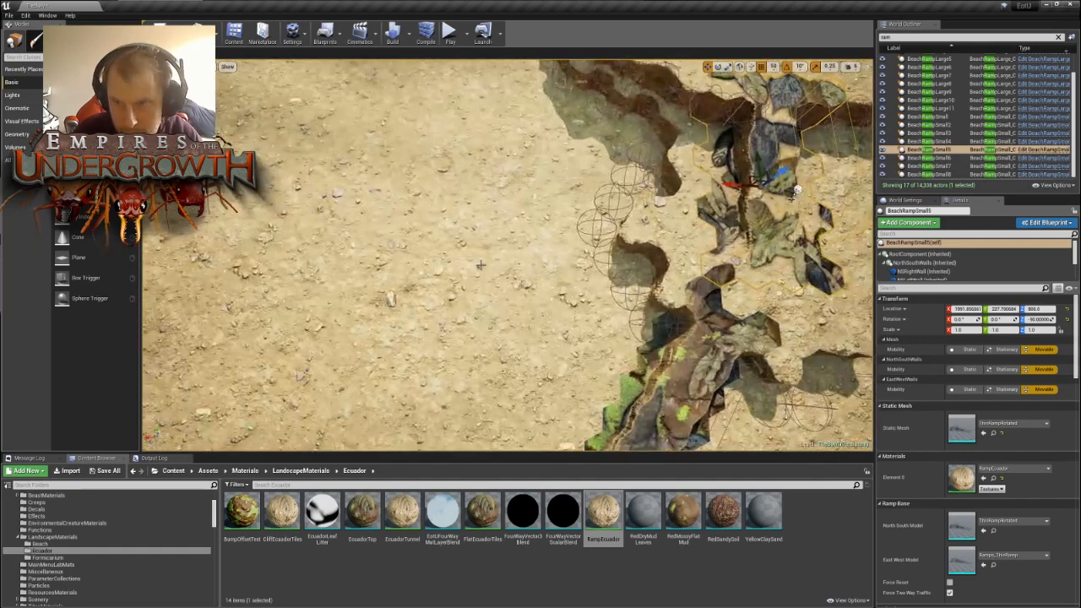
{"action": "left_click", "coordinate": [393, 295]}
{"action": "scroll", "coordinate": [394, 295], "scroll_direction": "down", "scroll_amount": 10}
{"action": "right_click_drag", "start_coordinate": [394, 295], "coordinate": [181, 258]}
{"action": "key", "text": "s"}
{"action": "key", "text": "d"}
{"action": "key", "text": "w"}
{"action": "key", "text": "d"}
{"action": "key", "text": "w"}
{"action": "scroll", "coordinate": [506, 255], "scroll_direction": "down", "scroll_amount": 2}
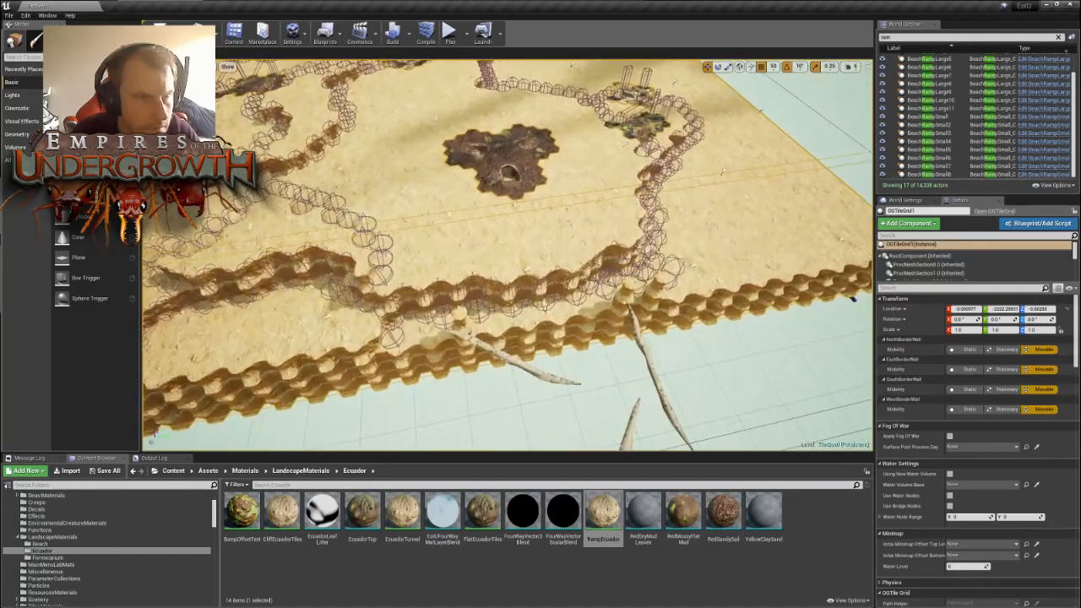
{"action": "left_click", "coordinate": [124, 39]}
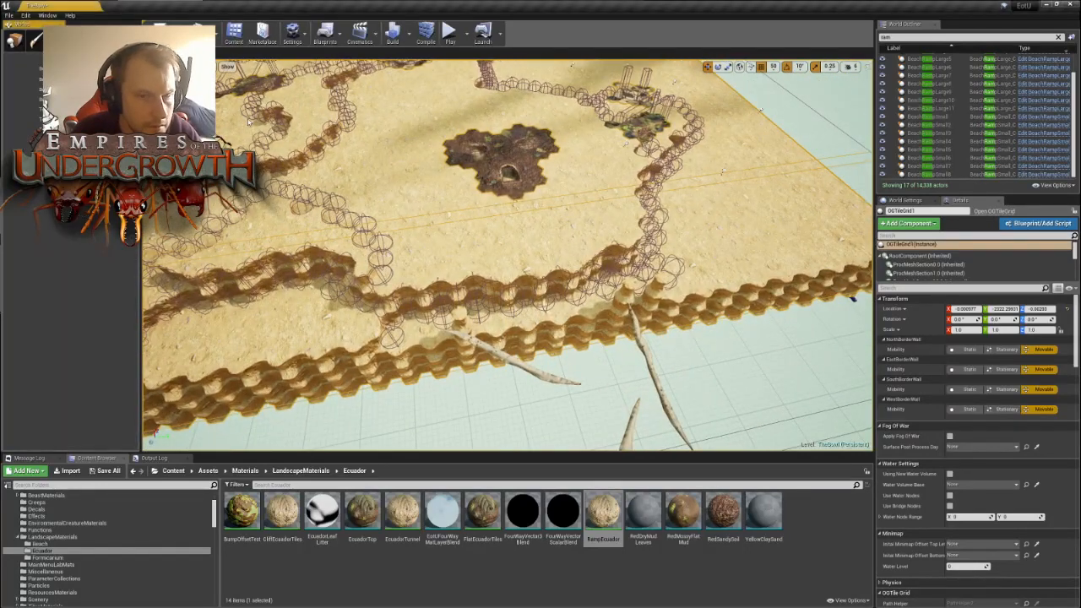
{"action": "left_click", "coordinate": [414, 334]}
{"action": "left_click", "coordinate": [502, 319]}
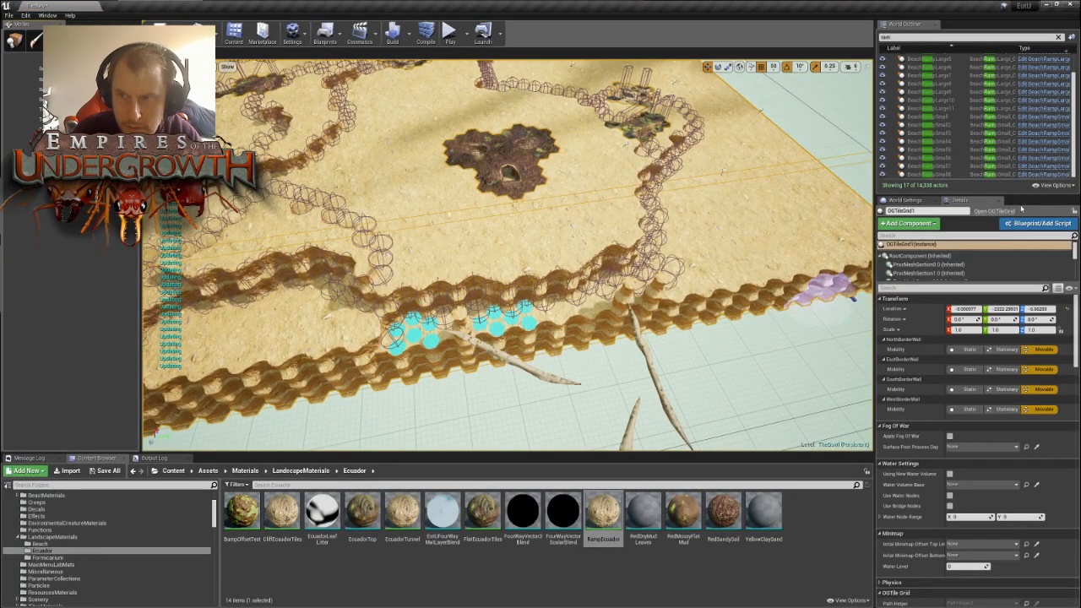
- Paint the remaining strip of tiles between the neighbouring nest's outer wall and the map edge
{"action": "right_click_drag", "start_coordinate": [502, 294], "coordinate": [545, 294]}
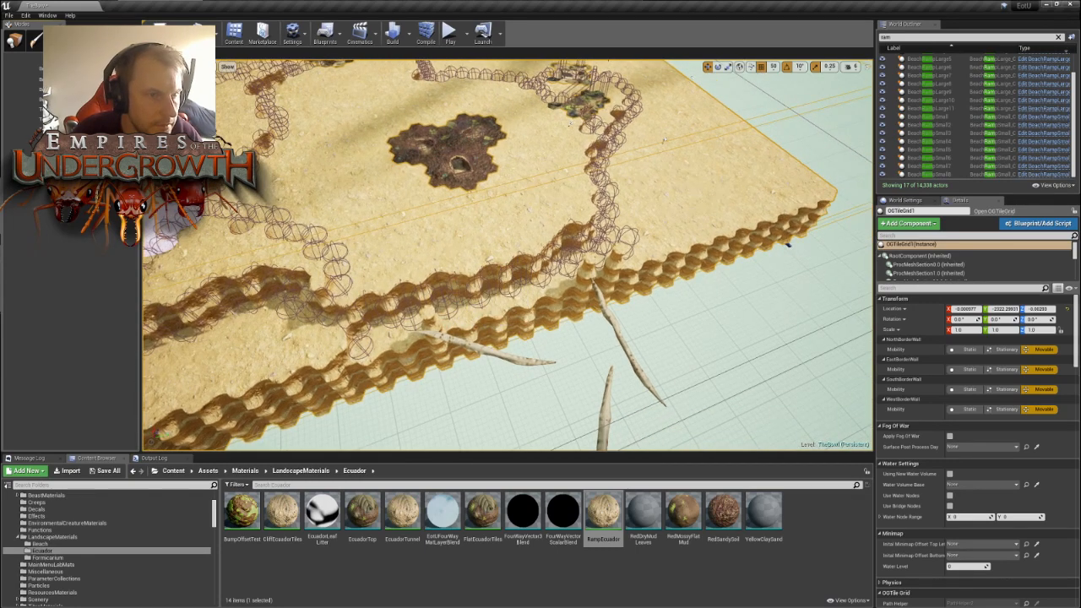
{"action": "left_click", "coordinate": [382, 339]}
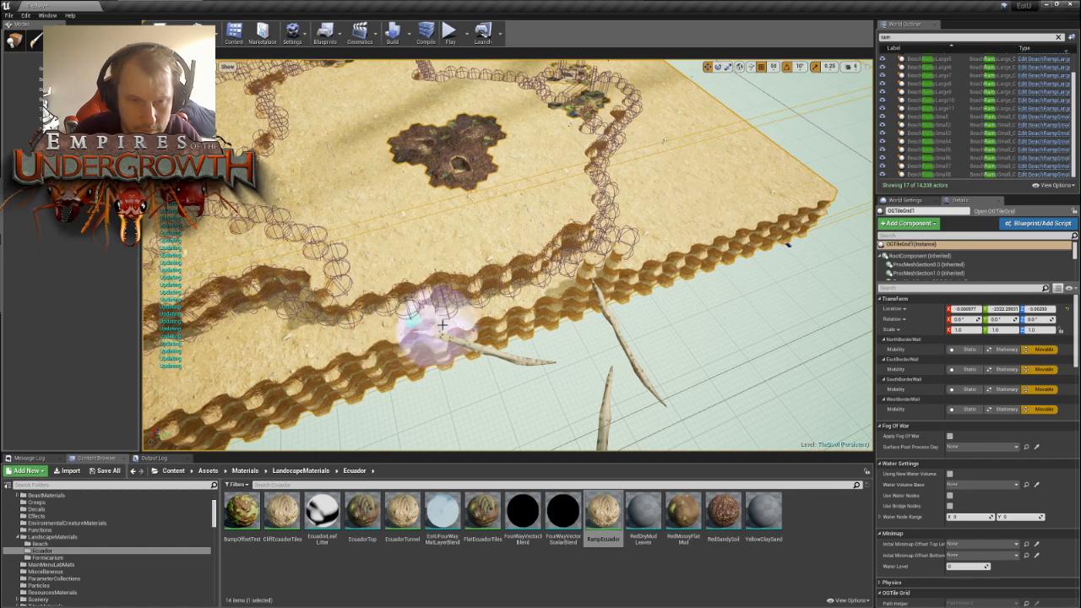
{"action": "right_click_drag", "start_coordinate": [437, 314], "coordinate": [460, 324]}
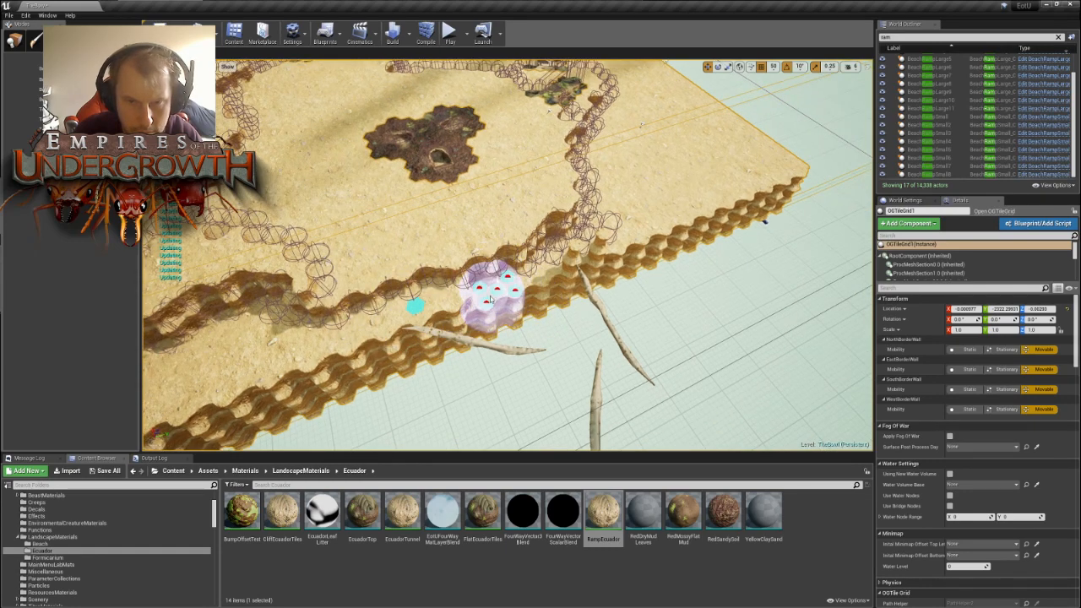
{"action": "mouse_move", "coordinate": [490, 301]}
{"action": "left_mouse_down"}
{"action": "mouse_move", "coordinate": [543, 284]}
{"action": "mouse_move", "coordinate": [566, 253]}
{"action": "mouse_move", "coordinate": [593, 249]}
{"action": "left_mouse_up"}
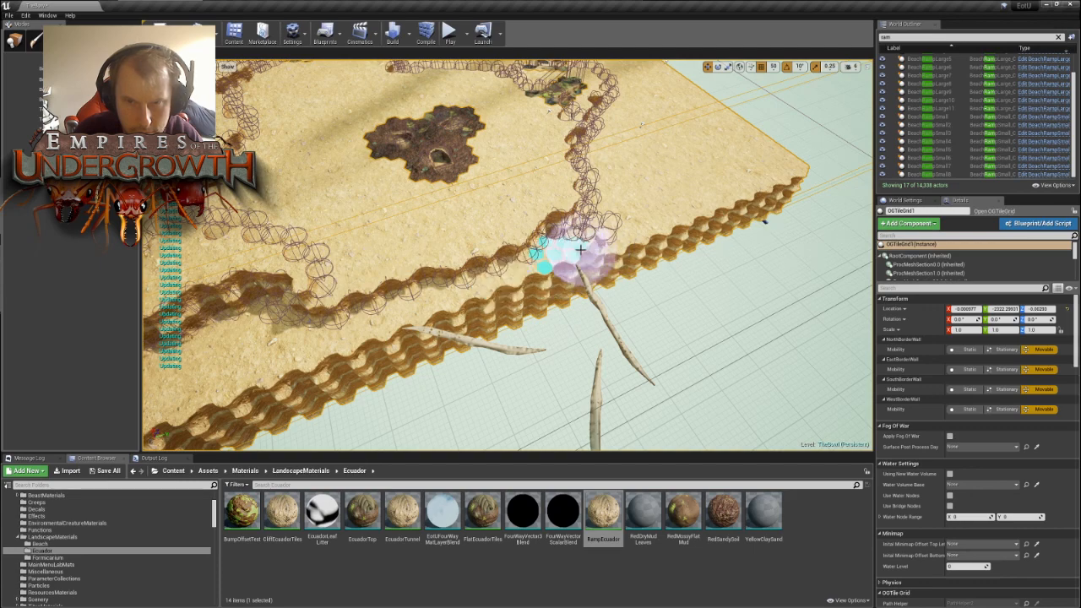
{"action": "right_click_drag", "start_coordinate": [676, 194], "coordinate": [711, 220]}
- Paint the strip of tiles along the map edge near the corner, beside the wall branching off the nest
{"action": "mouse_move", "coordinate": [392, 216]}
{"action": "left_mouse_down"}
{"action": "mouse_move", "coordinate": [439, 247]}
{"action": "mouse_move", "coordinate": [439, 232]}
{"action": "mouse_move", "coordinate": [485, 240]}
{"action": "mouse_move", "coordinate": [454, 273]}
{"action": "mouse_move", "coordinate": [581, 393]}
{"action": "left_mouse_up"}
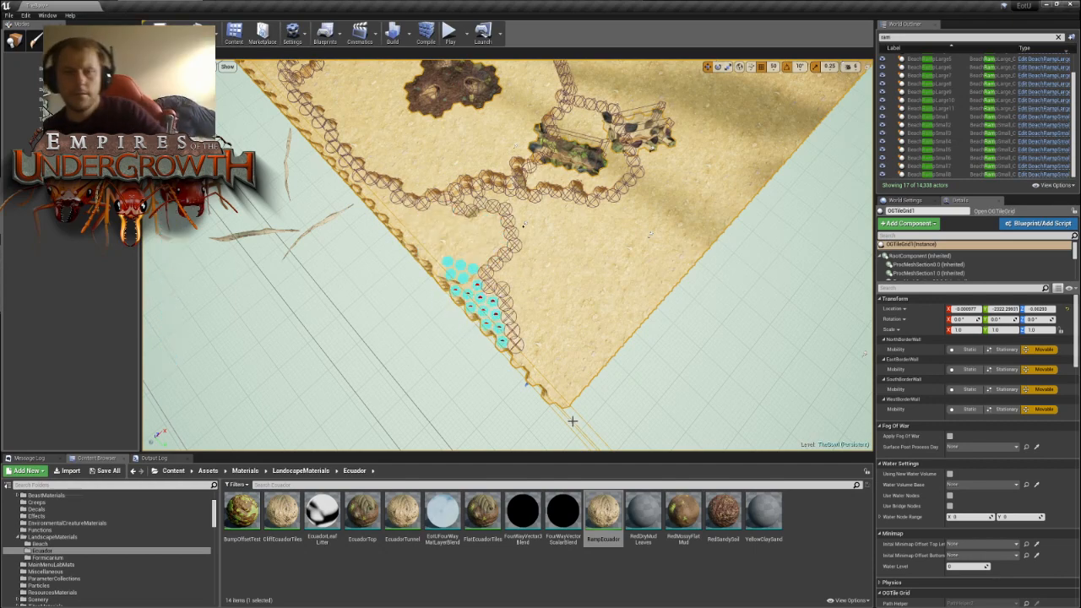
{"action": "right_click_drag", "start_coordinate": [557, 338], "coordinate": [503, 401]}
{"action": "right_click_drag", "start_coordinate": [598, 336], "coordinate": [598, 335]}
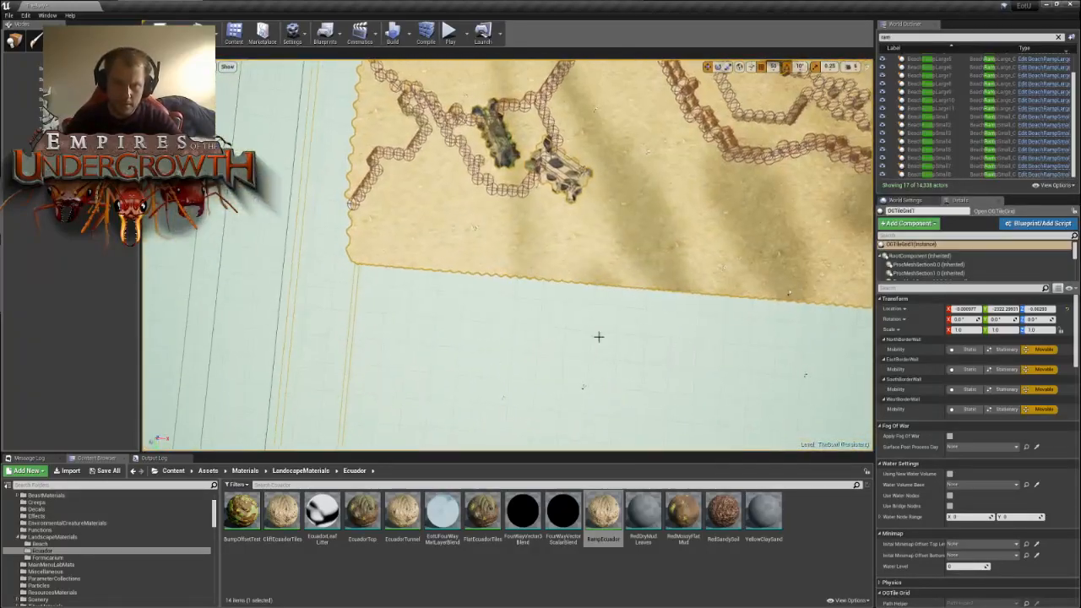
- Examine the open ground between the central nests' outer wall and the straight map edge
{"action": "right_click_drag", "start_coordinate": [613, 285], "coordinate": [638, 282]}
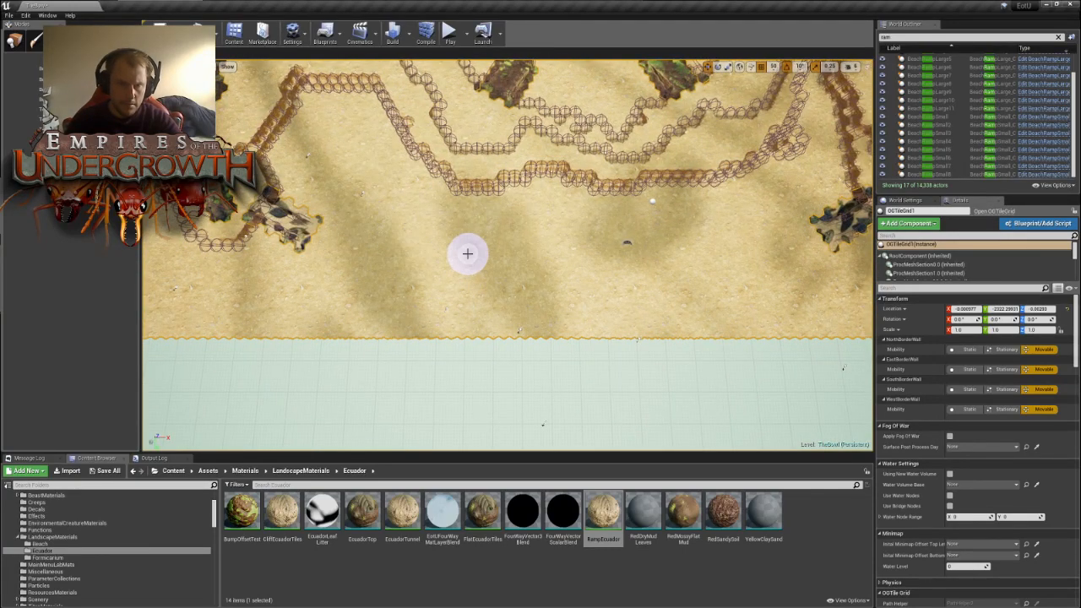
{"action": "right_click_drag", "start_coordinate": [434, 242], "coordinate": [434, 242]}
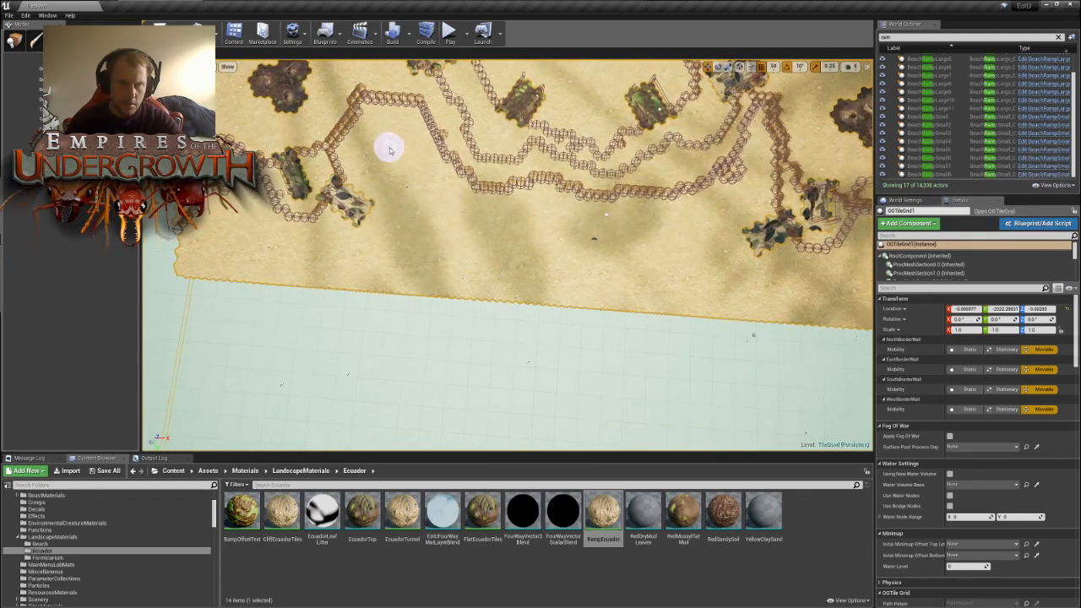
{"action": "key", "text": "s"}
{"action": "key", "text": "d"}
{"action": "right_click_drag", "start_coordinate": [614, 315], "coordinate": [614, 314]}
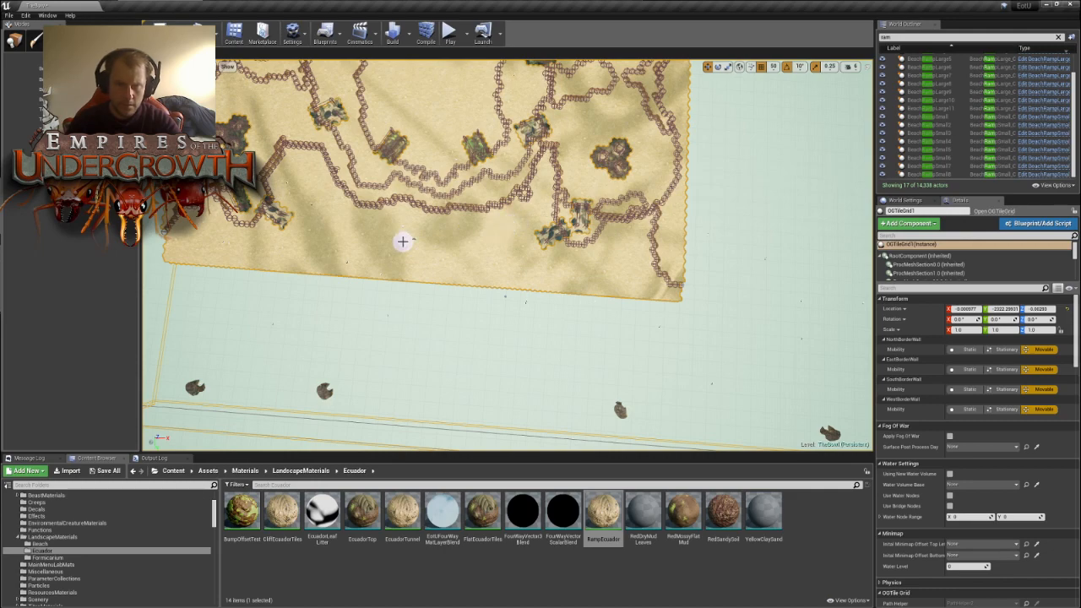
{"action": "right_click_drag", "start_coordinate": [433, 257], "coordinate": [432, 257]}
{"action": "key", "text": "w"}
{"action": "key", "text": "a"}
{"action": "key", "text": "s"}
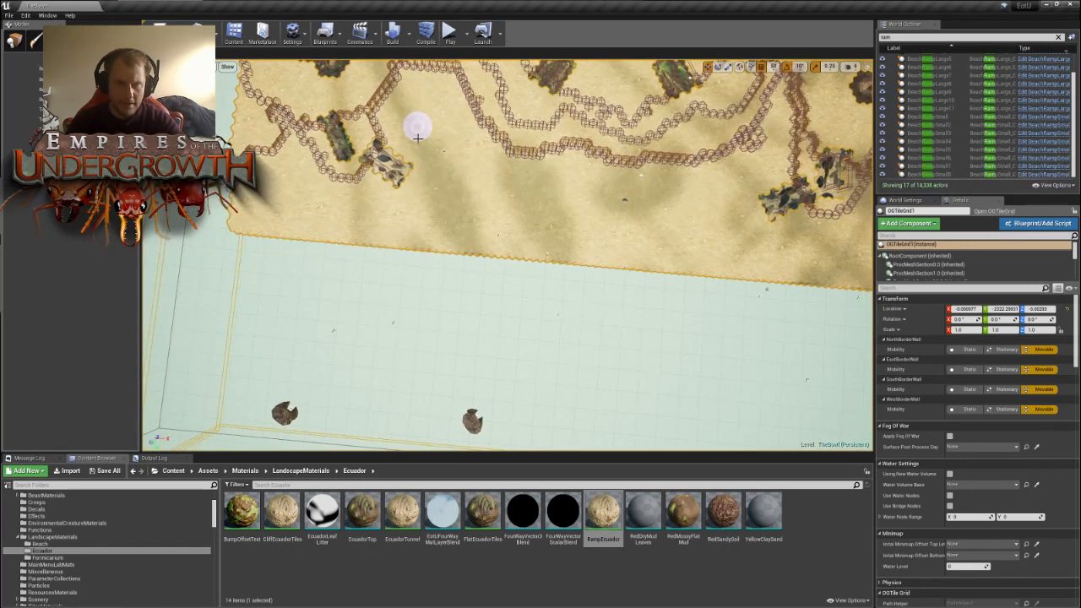
{"action": "key", "text": "d"}
{"action": "right_click_drag", "start_coordinate": [623, 187], "coordinate": [624, 187]}
{"action": "key", "text": "s"}
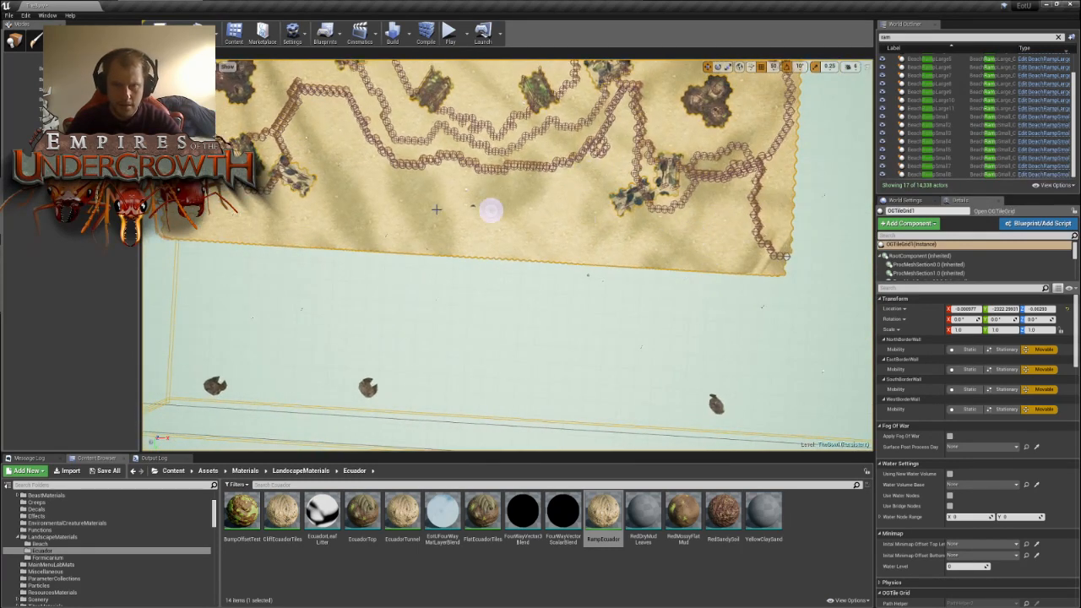
{"action": "right_click_drag", "start_coordinate": [474, 226], "coordinate": [474, 227]}
{"action": "key", "text": "s"}
{"action": "key", "text": "w"}
{"action": "key", "text": "w"}
{"action": "key", "text": "s"}
{"action": "key", "text": "w"}
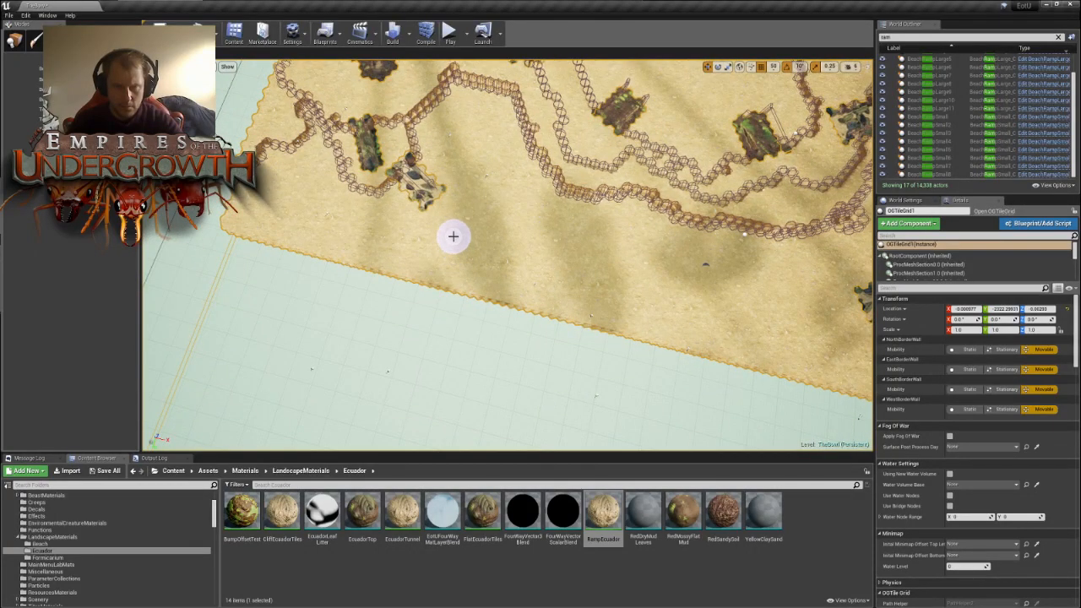
- Paint an elongated raised block of tiles running from the leafy debris alongside the map edge
{"action": "left_click_drag", "start_coordinate": [453, 236], "coordinate": [488, 244]}
{"action": "right_click_drag", "start_coordinate": [579, 228], "coordinate": [579, 228]}
{"action": "key", "text": "w"}
{"action": "right_click_drag", "start_coordinate": [546, 334], "coordinate": [546, 335]}
{"action": "key", "text": "s"}
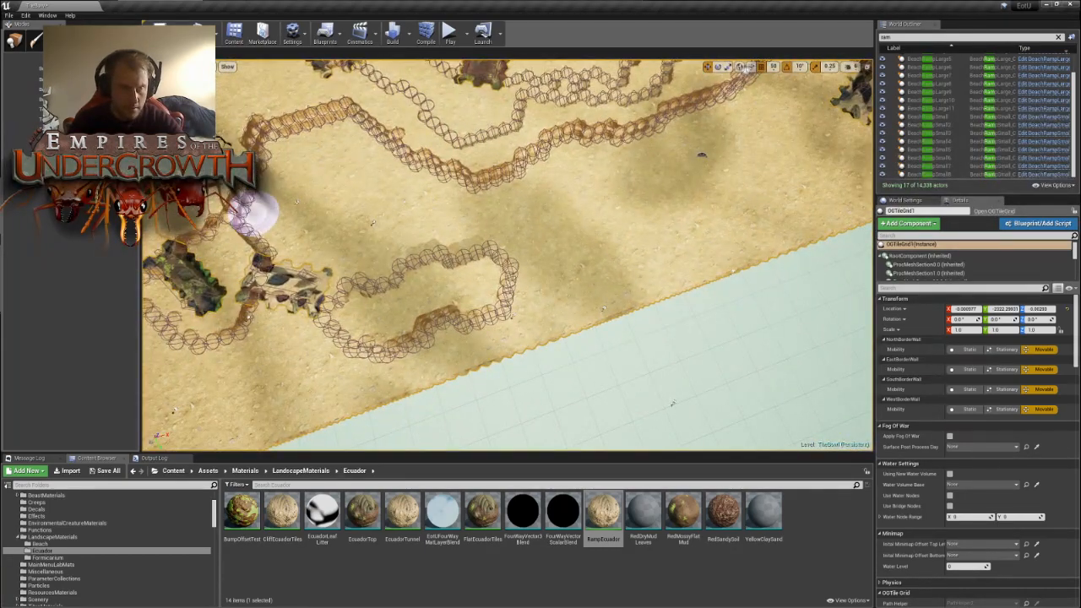
- Raise two adjoining blocks of tiles against the central nests' outer wall, opposite the elongated block
{"action": "left_click", "coordinate": [507, 205]}
{"action": "right_click_drag", "start_coordinate": [595, 190], "coordinate": [594, 189]}
{"action": "right_click_drag", "start_coordinate": [400, 242], "coordinate": [400, 242]}
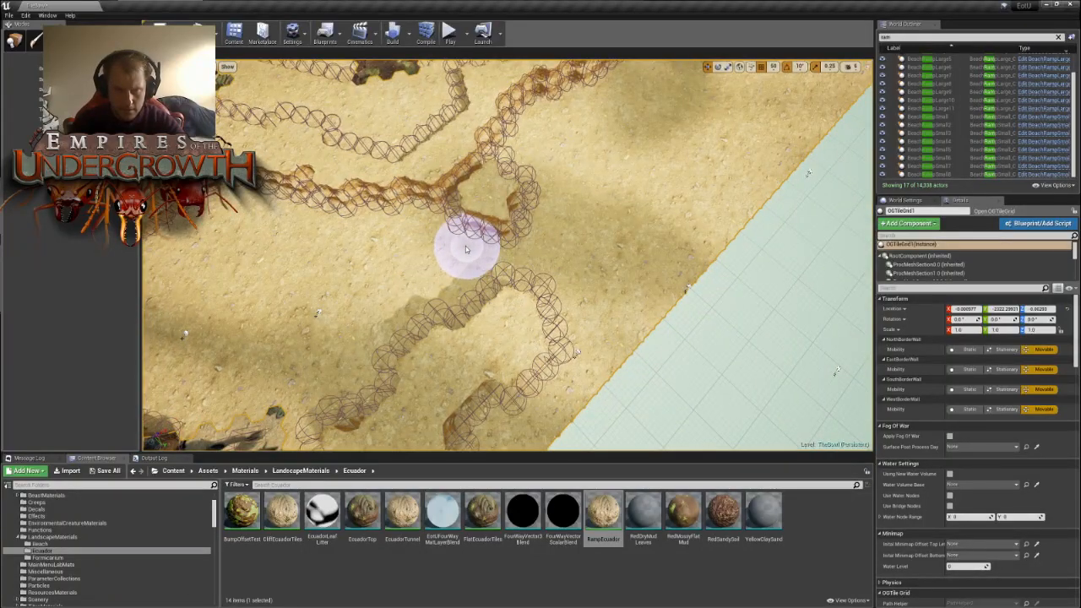
{"action": "right_click_drag", "start_coordinate": [441, 272], "coordinate": [441, 272]}
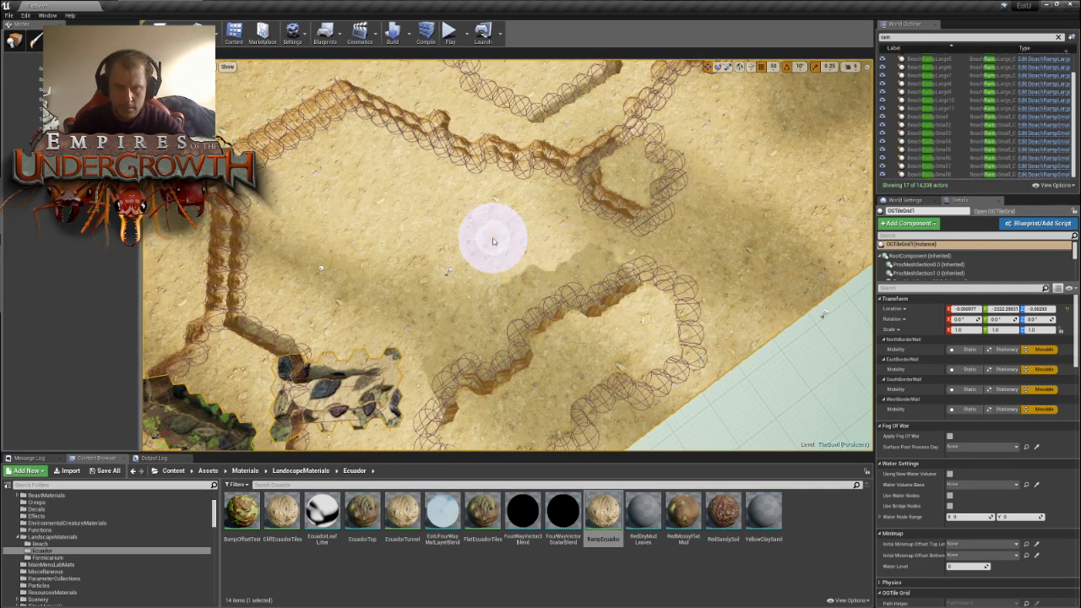
{"action": "left_click", "coordinate": [540, 243]}
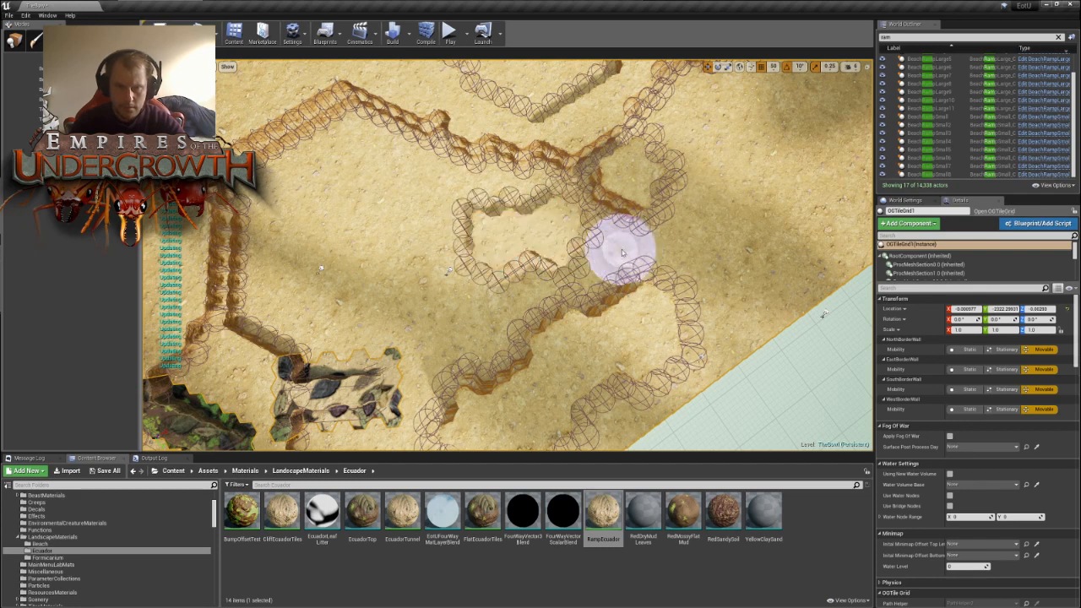
{"action": "left_click", "coordinate": [561, 185]}
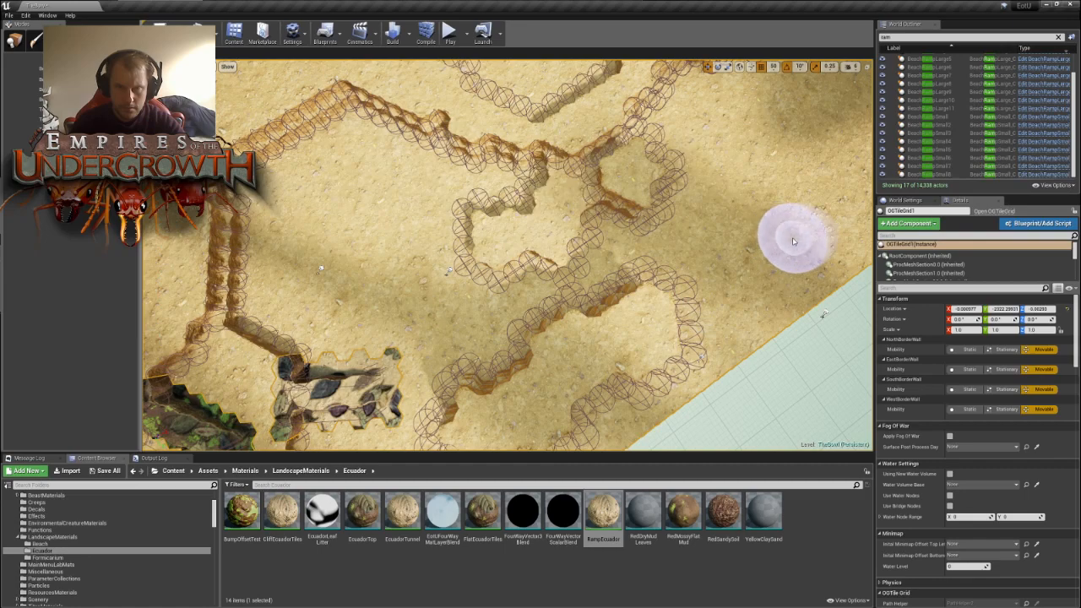
- Paint a raised patch of tiles against the map edge, just beyond the elongated block
{"action": "right_click_drag", "start_coordinate": [811, 232], "coordinate": [701, 224]}
{"action": "mouse_move", "coordinate": [597, 244]}
{"action": "right_mouse_down"}
{"action": "mouse_move", "coordinate": [659, 240]}
{"action": "mouse_move", "coordinate": [566, 236]}
{"action": "mouse_move", "coordinate": [578, 236]}
{"action": "right_mouse_up"}
{"action": "mouse_move", "coordinate": [349, 251]}
{"action": "left_mouse_down"}
{"action": "mouse_move", "coordinate": [411, 241]}
{"action": "mouse_move", "coordinate": [499, 254]}
{"action": "mouse_move", "coordinate": [519, 231]}
{"action": "left_mouse_up"}
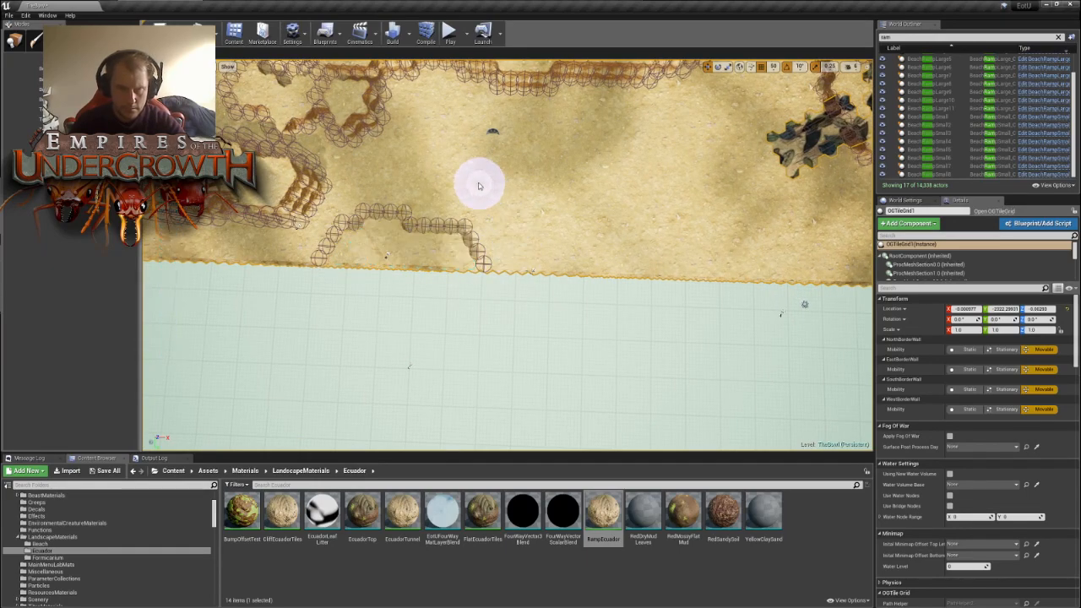
- Paint a small raised bulge of tiles onto the outer side of the central nests' wall
{"action": "mouse_move", "coordinate": [448, 144]}
{"action": "right_mouse_down"}
{"action": "mouse_move", "coordinate": [456, 140]}
{"action": "mouse_move", "coordinate": [447, 152]}
{"action": "right_mouse_up"}
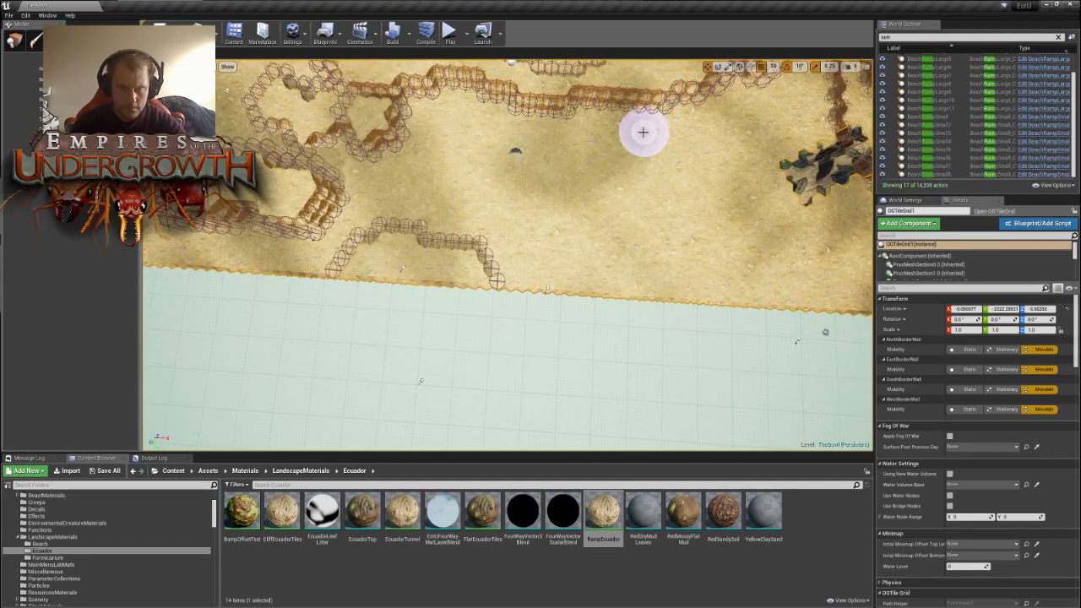
{"action": "mouse_move", "coordinate": [625, 128]}
{"action": "left_mouse_down"}
{"action": "mouse_move", "coordinate": [620, 121]}
{"action": "mouse_move", "coordinate": [649, 122]}
{"action": "mouse_move", "coordinate": [647, 114]}
{"action": "left_mouse_up"}
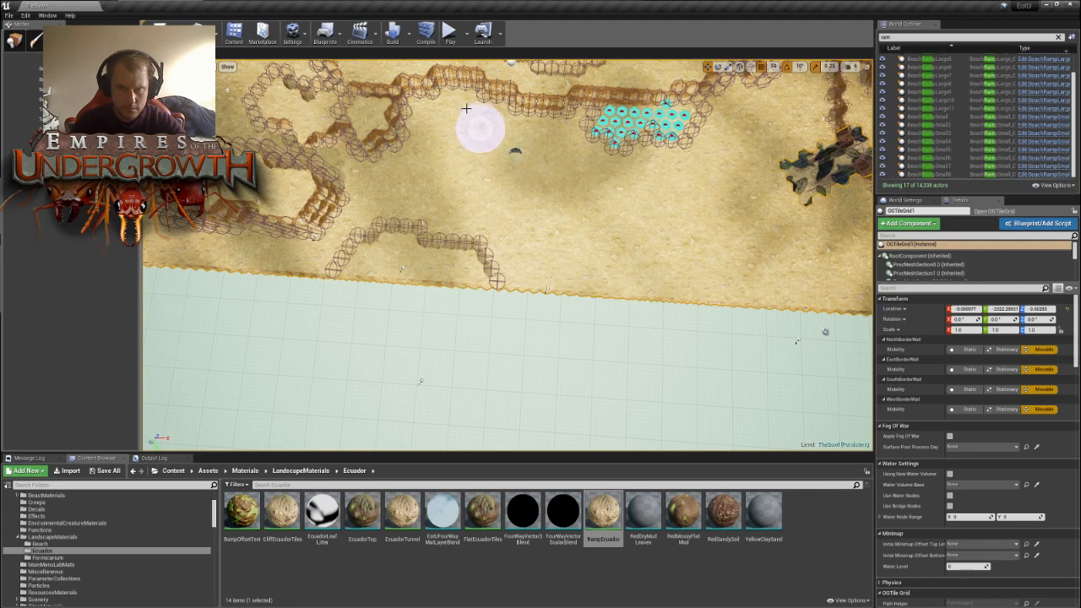
- Raise a group of tall tile pillars between the second leafy debris patch and the map edge
{"action": "right_click_drag", "start_coordinate": [692, 218], "coordinate": [697, 221]}
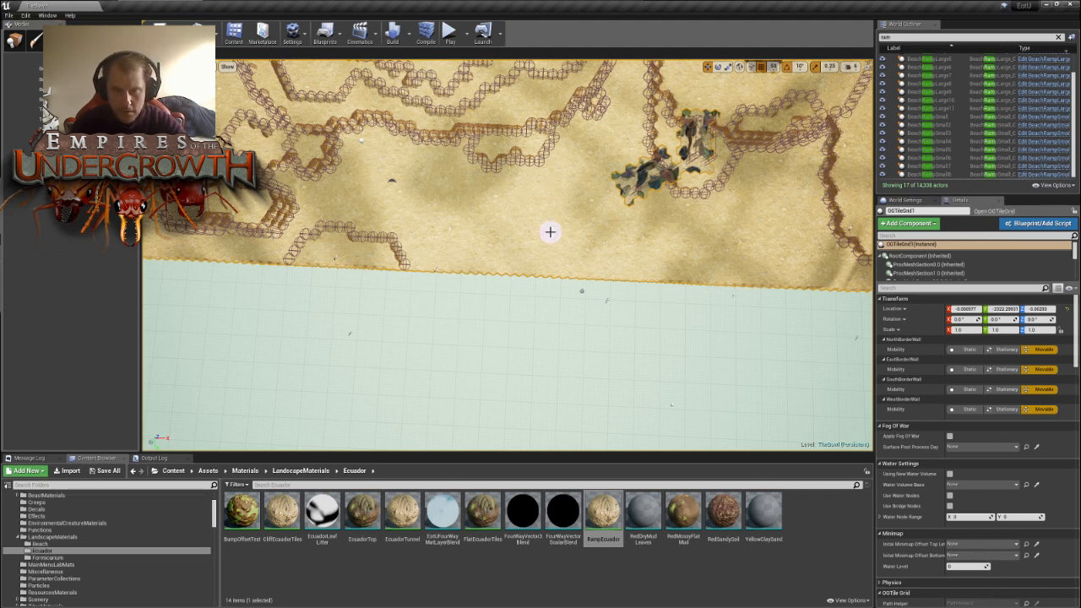
{"action": "right_click_drag", "start_coordinate": [630, 254], "coordinate": [634, 224]}
{"action": "key", "text": "w"}
{"action": "key", "text": "s"}
{"action": "key", "text": "w"}
{"action": "key", "text": "s"}
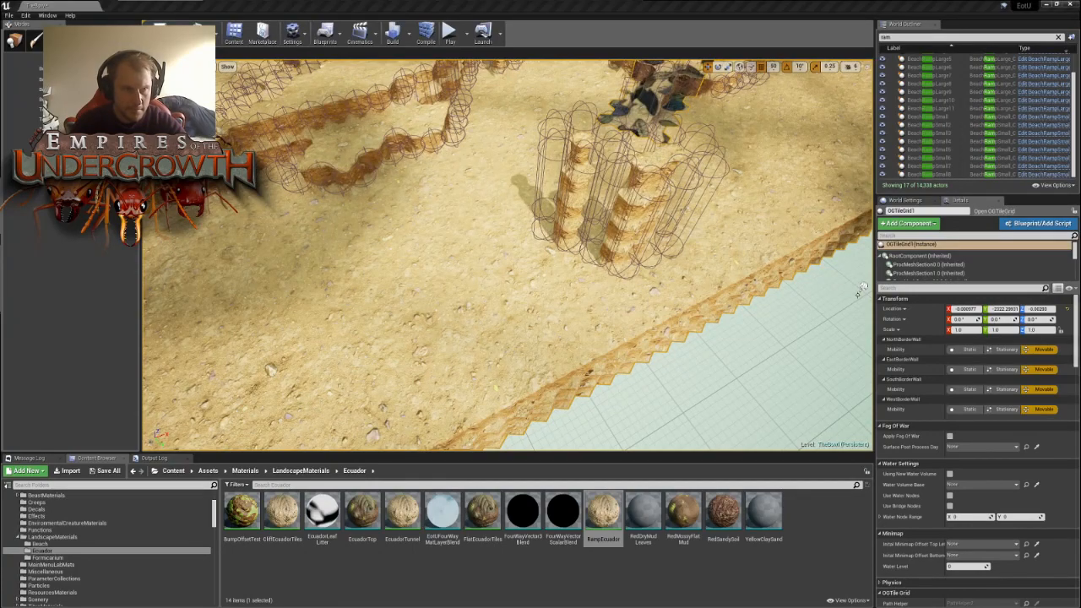
- Extend the pillar group with further raised tiles on its side towards the map edge
{"action": "mouse_move", "coordinate": [584, 260]}
{"action": "left_mouse_down"}
{"action": "mouse_move", "coordinate": [574, 274]}
{"action": "mouse_move", "coordinate": [585, 310]}
{"action": "left_mouse_up"}
{"action": "key", "text": "w"}
{"action": "mouse_move", "coordinate": [627, 226]}
{"action": "right_mouse_down"}
{"action": "mouse_move", "coordinate": [637, 221]}
{"action": "mouse_move", "coordinate": [625, 226]}
{"action": "mouse_move", "coordinate": [633, 233]}
{"action": "mouse_move", "coordinate": [604, 182]}
{"action": "mouse_move", "coordinate": [593, 253]}
{"action": "mouse_move", "coordinate": [581, 230]}
{"action": "right_mouse_up"}
{"action": "key", "text": "s"}
{"action": "key", "text": "w"}
{"action": "key", "text": "s"}
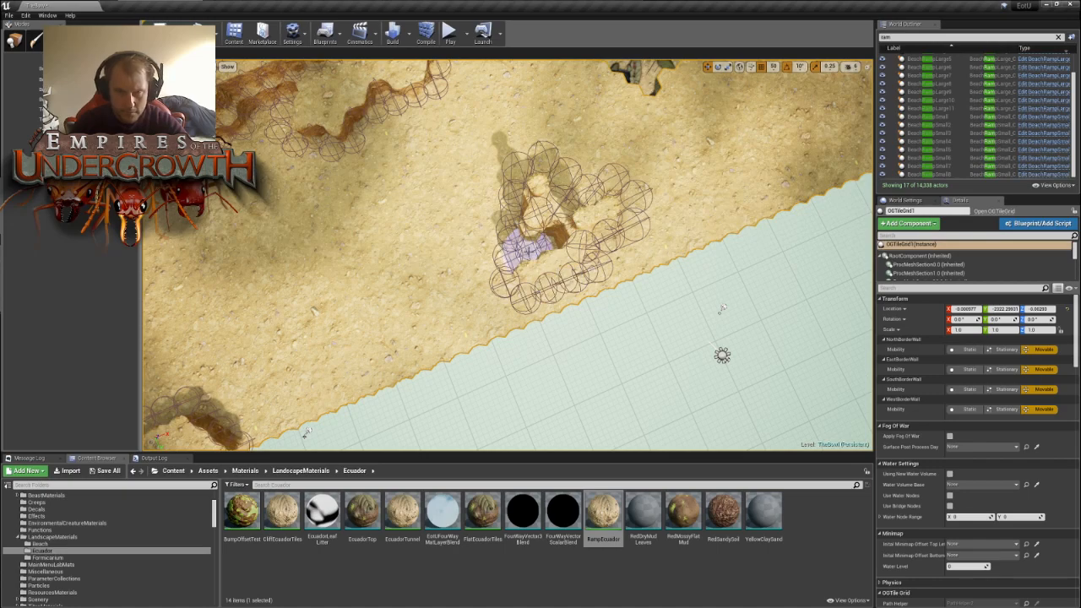
- Reshape the raised tiles at the end of the pillar group nearest the leafy debris
{"action": "mouse_move", "coordinate": [595, 219]}
{"action": "right_mouse_down"}
{"action": "mouse_move", "coordinate": [439, 222]}
{"action": "mouse_move", "coordinate": [393, 202]}
{"action": "right_mouse_up"}
{"action": "key", "text": "w"}
{"action": "key", "text": "d"}
{"action": "mouse_move", "coordinate": [369, 243]}
{"action": "left_mouse_down"}
{"action": "mouse_move", "coordinate": [415, 226]}
{"action": "mouse_move", "coordinate": [459, 286]}
{"action": "mouse_move", "coordinate": [409, 346]}
{"action": "mouse_move", "coordinate": [397, 292]}
{"action": "mouse_move", "coordinate": [434, 320]}
{"action": "left_mouse_up"}
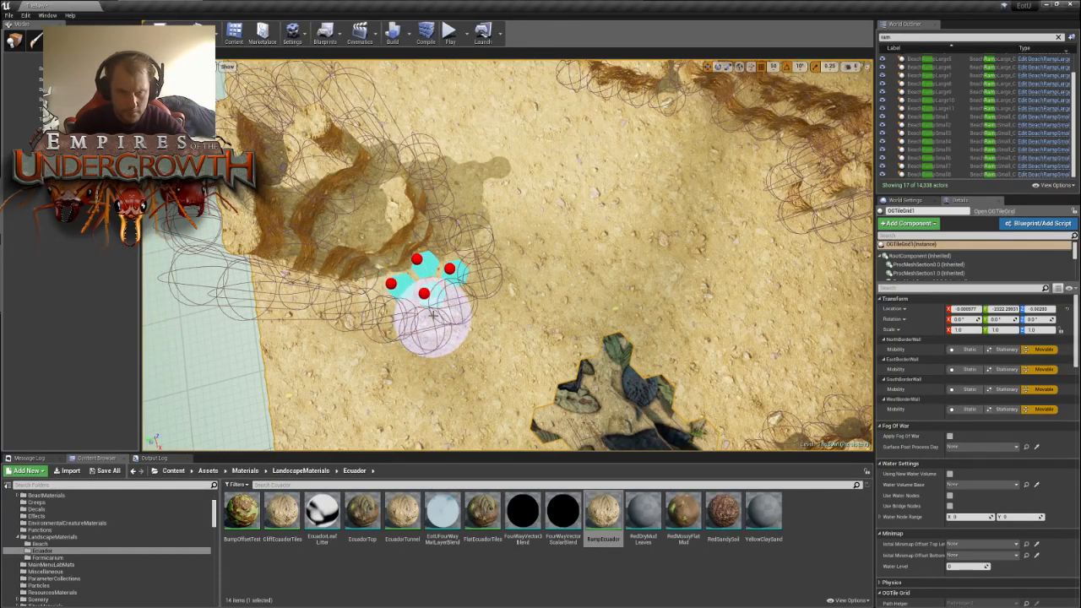
{"action": "mouse_move", "coordinate": [434, 321]}
{"action": "right_mouse_down"}
{"action": "mouse_move", "coordinate": [583, 317]}
{"action": "mouse_move", "coordinate": [680, 283]}
{"action": "mouse_move", "coordinate": [620, 296]}
{"action": "mouse_move", "coordinate": [636, 327]}
{"action": "right_mouse_up"}
{"action": "key", "text": "s"}
{"action": "key", "text": "w"}
{"action": "key", "text": "s"}
{"action": "key", "text": "a"}
{"action": "key", "text": "w"}
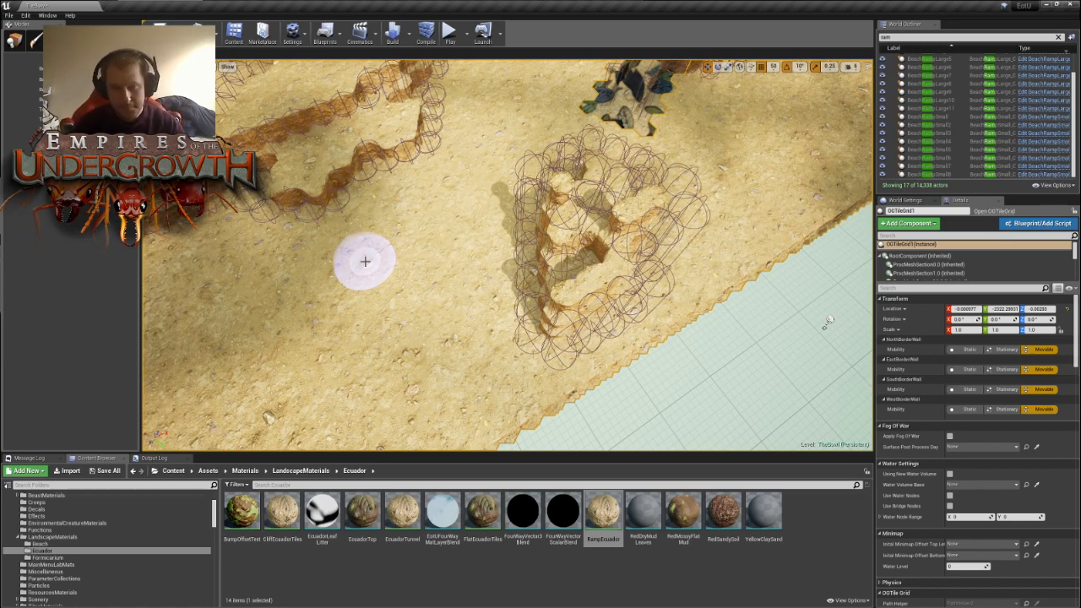
- Vary the tile heights along the end of the rock cluster farthest from the leafy debris
{"action": "mouse_move", "coordinate": [437, 227]}
{"action": "right_mouse_down"}
{"action": "mouse_move", "coordinate": [608, 222]}
{"action": "mouse_move", "coordinate": [680, 196]}
{"action": "mouse_move", "coordinate": [583, 221]}
{"action": "mouse_move", "coordinate": [532, 221]}
{"action": "mouse_move", "coordinate": [494, 202]}
{"action": "mouse_move", "coordinate": [503, 205]}
{"action": "right_mouse_up"}
{"action": "key", "text": "s"}
{"action": "key", "text": "w"}
{"action": "key", "text": "w"}
{"action": "key", "text": "a"}
{"action": "key", "text": "s"}
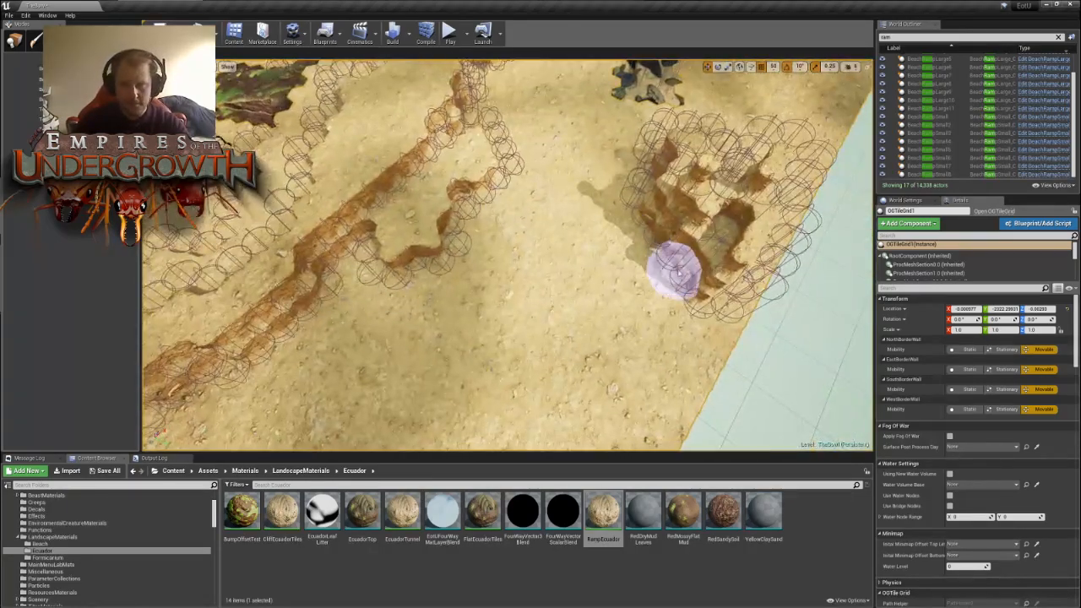
{"action": "left_click_drag", "start_coordinate": [669, 272], "coordinate": [651, 263]}
{"action": "left_click_drag", "start_coordinate": [639, 308], "coordinate": [670, 305]}
{"action": "right_click_drag", "start_coordinate": [676, 279], "coordinate": [858, 255]}
{"action": "key", "text": "a"}
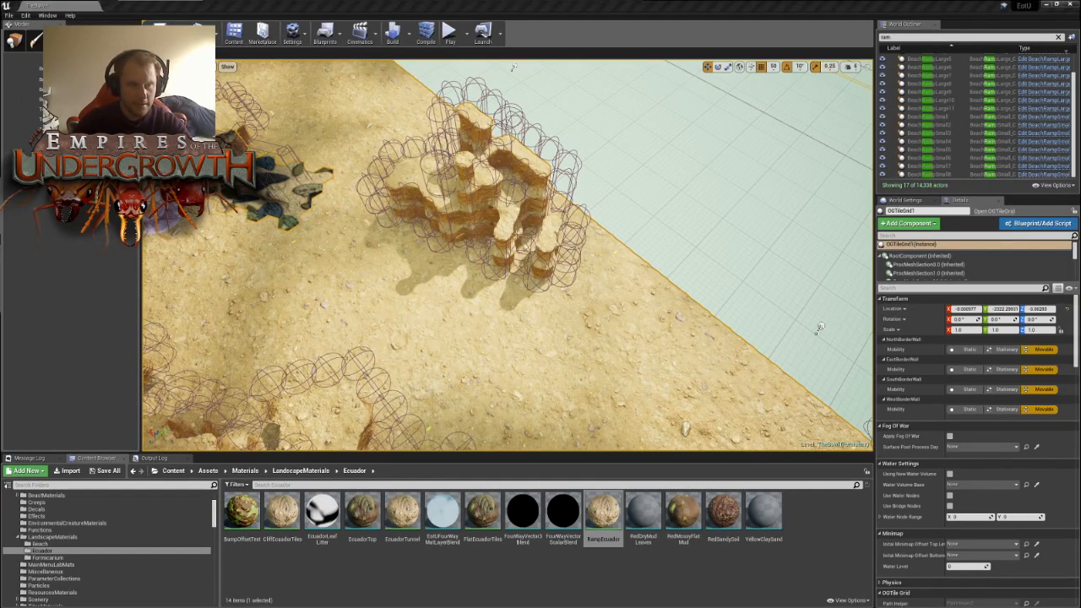
- Add a curved lobe of raised tiles to the rock cluster on the side nearest the leafy debris
{"action": "mouse_move", "coordinate": [532, 255]}
{"action": "left_mouse_down"}
{"action": "mouse_move", "coordinate": [531, 243]}
{"action": "mouse_move", "coordinate": [479, 252]}
{"action": "mouse_move", "coordinate": [493, 274]}
{"action": "left_mouse_up"}
{"action": "mouse_move", "coordinate": [598, 263]}
{"action": "right_mouse_down"}
{"action": "mouse_move", "coordinate": [439, 253]}
{"action": "mouse_move", "coordinate": [574, 313]}
{"action": "mouse_move", "coordinate": [521, 232]}
{"action": "mouse_move", "coordinate": [592, 236]}
{"action": "mouse_move", "coordinate": [583, 177]}
{"action": "mouse_move", "coordinate": [507, 253]}
{"action": "right_mouse_up"}
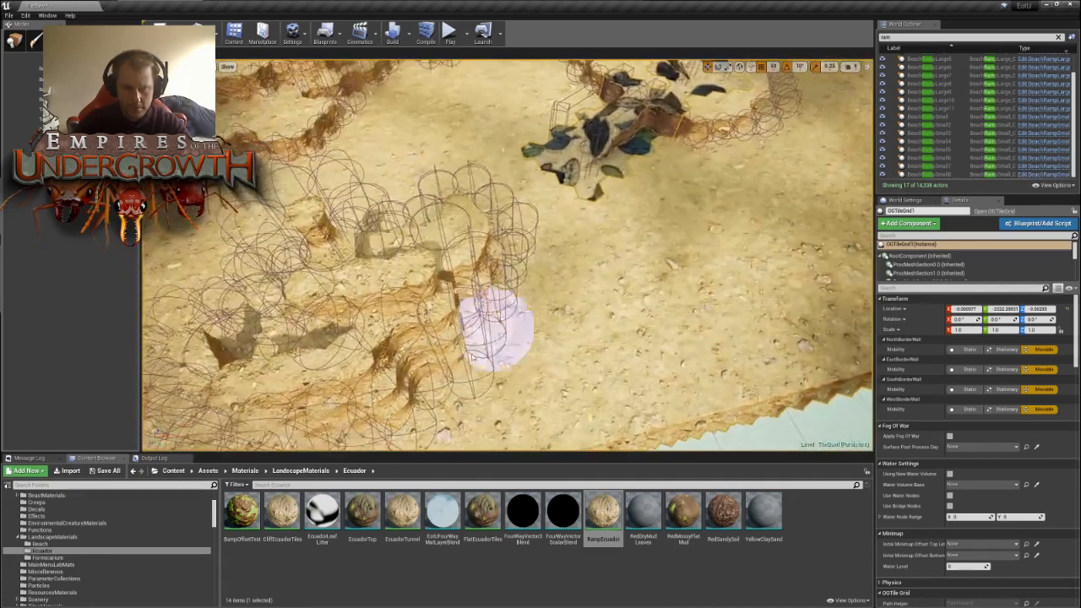
{"action": "mouse_move", "coordinate": [493, 326]}
{"action": "left_mouse_down"}
{"action": "mouse_move", "coordinate": [467, 324]}
{"action": "mouse_move", "coordinate": [544, 350]}
{"action": "mouse_move", "coordinate": [555, 295]}
{"action": "mouse_move", "coordinate": [523, 323]}
{"action": "mouse_move", "coordinate": [538, 285]}
{"action": "mouse_move", "coordinate": [527, 285]}
{"action": "mouse_move", "coordinate": [529, 306]}
{"action": "left_mouse_up"}
{"action": "mouse_move", "coordinate": [604, 292]}
{"action": "right_mouse_down"}
{"action": "mouse_move", "coordinate": [473, 287]}
{"action": "mouse_move", "coordinate": [591, 313]}
{"action": "right_mouse_up"}
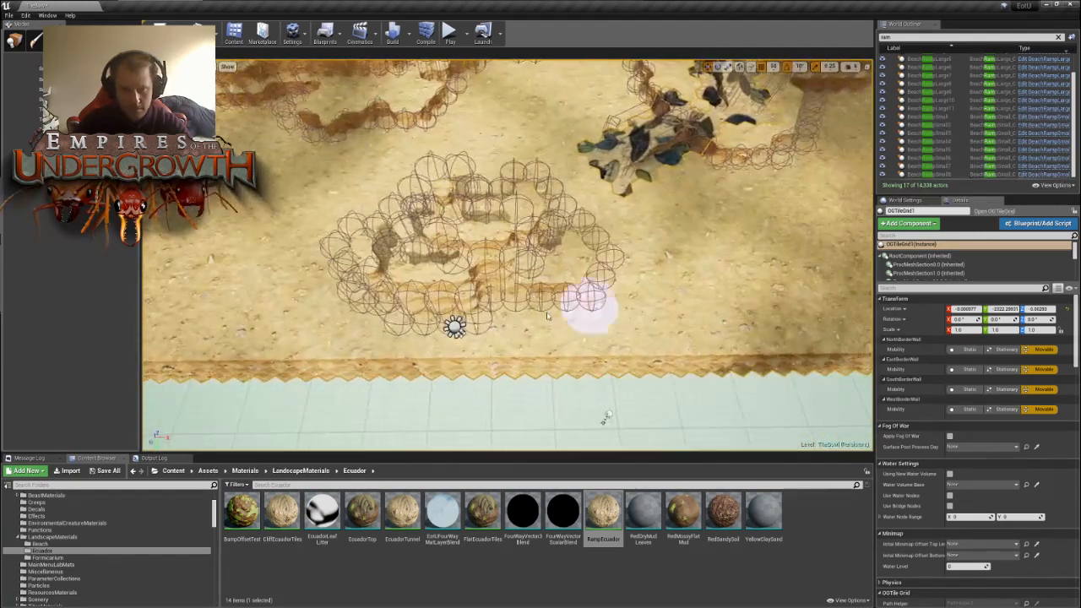
- Extend the rock cluster towards the map edge with short spurs of raised tiles at both ends
{"action": "mouse_move", "coordinate": [414, 340]}
{"action": "left_mouse_down"}
{"action": "mouse_move", "coordinate": [455, 343]}
{"action": "mouse_move", "coordinate": [394, 333]}
{"action": "left_mouse_up"}
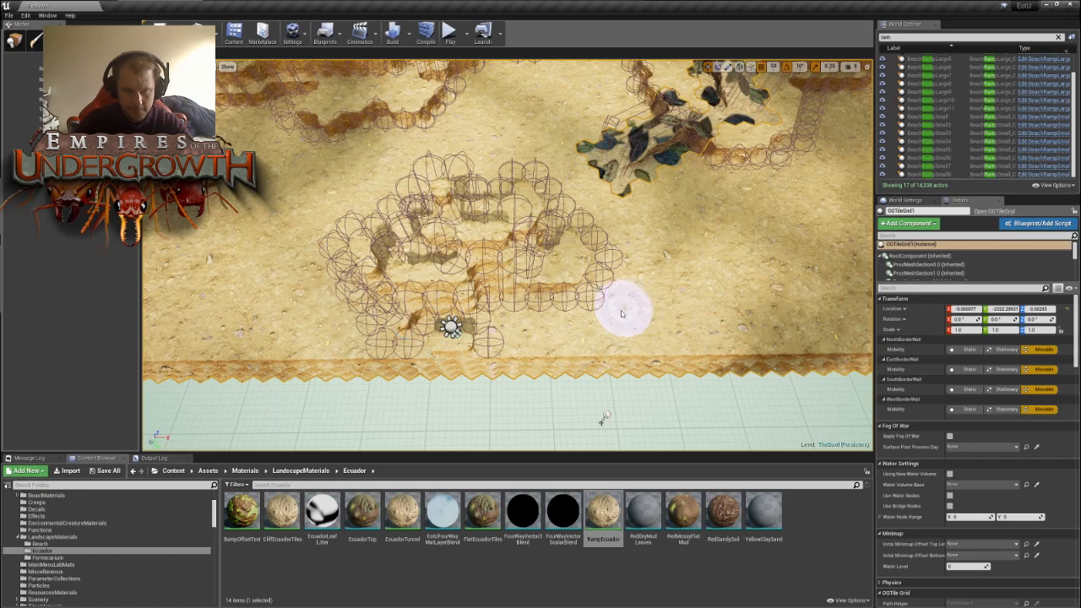
{"action": "mouse_move", "coordinate": [622, 311]}
{"action": "right_mouse_down"}
{"action": "mouse_move", "coordinate": [549, 309]}
{"action": "mouse_move", "coordinate": [642, 295]}
{"action": "mouse_move", "coordinate": [608, 297]}
{"action": "right_mouse_up"}
{"action": "left_click_drag", "start_coordinate": [483, 281], "coordinate": [551, 253]}
{"action": "left_click_drag", "start_coordinate": [448, 329], "coordinate": [385, 328]}
{"action": "mouse_move", "coordinate": [560, 227]}
{"action": "right_mouse_down"}
{"action": "mouse_move", "coordinate": [485, 230]}
{"action": "mouse_move", "coordinate": [540, 247]}
{"action": "right_mouse_up"}
{"action": "mouse_move", "coordinate": [560, 267]}
{"action": "left_mouse_down"}
{"action": "mouse_move", "coordinate": [555, 245]}
{"action": "mouse_move", "coordinate": [582, 250]}
{"action": "mouse_move", "coordinate": [567, 239]}
{"action": "left_mouse_up"}
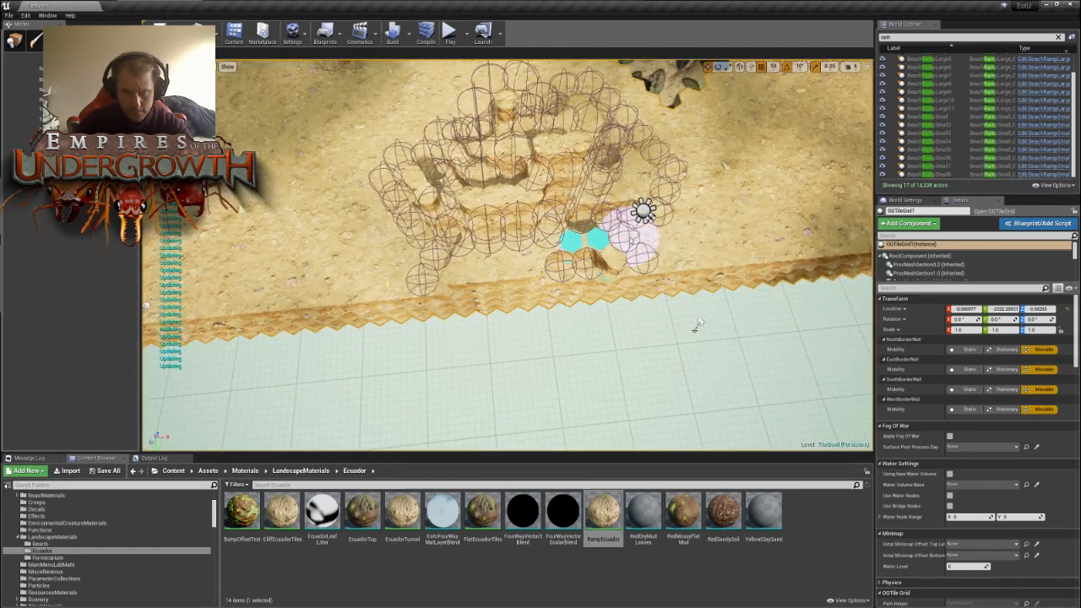
- Clear the stray raised tiles between the two spurs and reshape the end of the spur near the leafy debris
{"action": "left_click", "coordinate": [580, 223]}
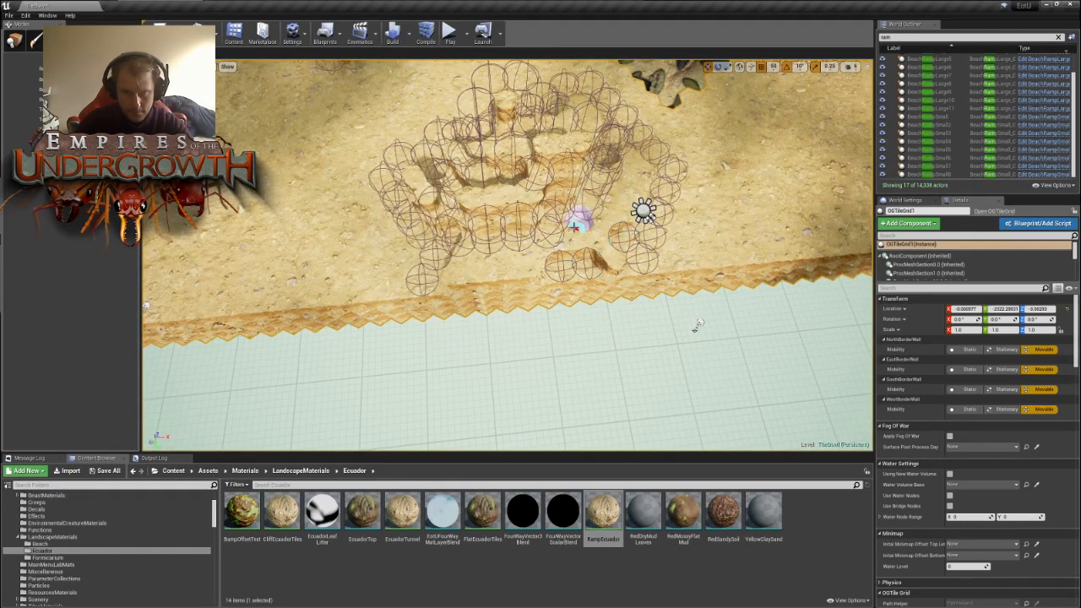
{"action": "left_click_drag", "start_coordinate": [557, 270], "coordinate": [584, 268]}
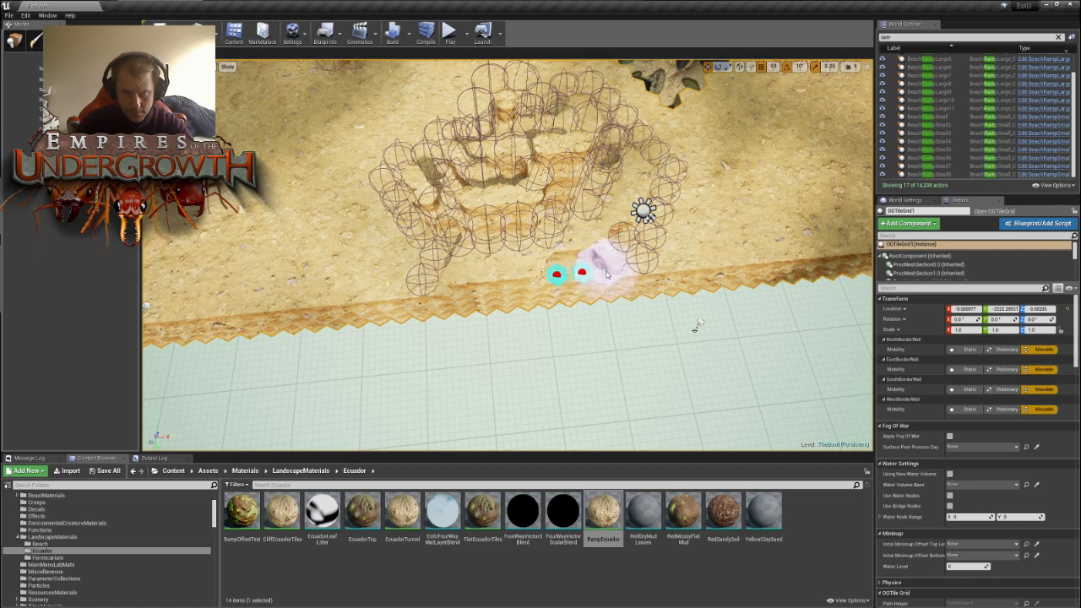
{"action": "mouse_move", "coordinate": [711, 252]}
{"action": "right_mouse_down"}
{"action": "mouse_move", "coordinate": [689, 241]}
{"action": "mouse_move", "coordinate": [659, 184]}
{"action": "right_mouse_up"}
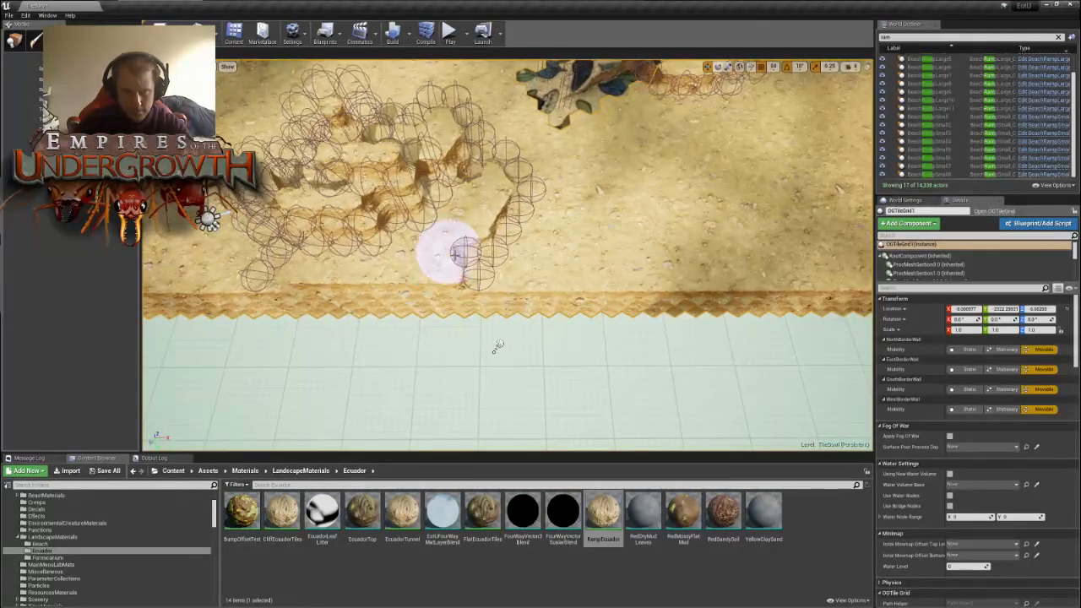
{"action": "mouse_move", "coordinate": [470, 256]}
{"action": "left_mouse_down"}
{"action": "mouse_move", "coordinate": [510, 280]}
{"action": "mouse_move", "coordinate": [471, 282]}
{"action": "mouse_move", "coordinate": [507, 276]}
{"action": "left_mouse_up"}
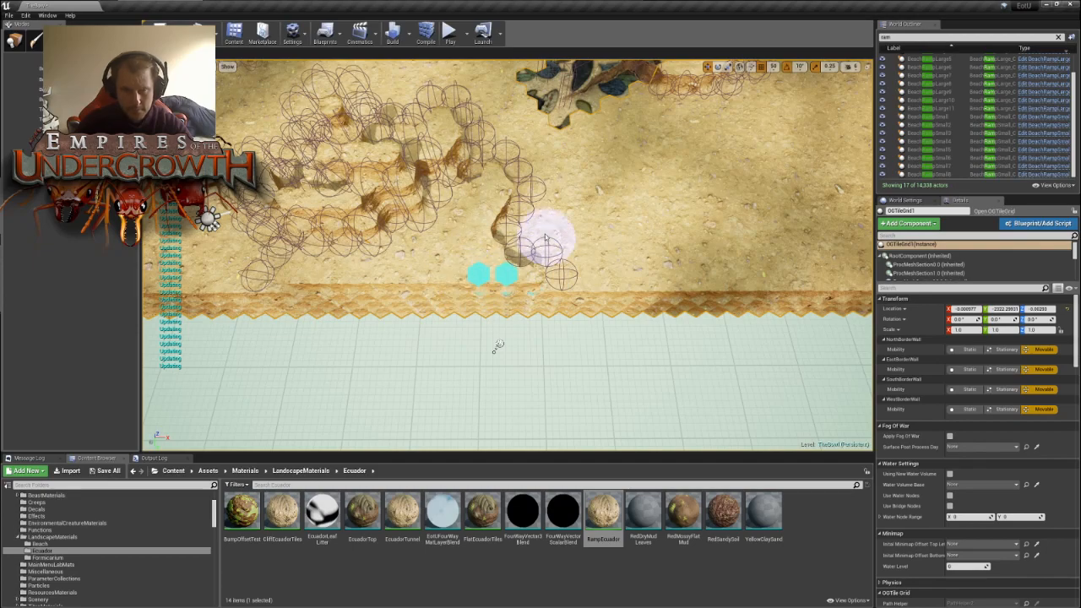
- Finish the spur at the map edge and add two lobes of raised tiles to the open-ground side of the nest wall
{"action": "mouse_move", "coordinate": [550, 242]}
{"action": "right_mouse_down"}
{"action": "mouse_move", "coordinate": [591, 253]}
{"action": "mouse_move", "coordinate": [562, 266]}
{"action": "mouse_move", "coordinate": [495, 266]}
{"action": "right_mouse_up"}
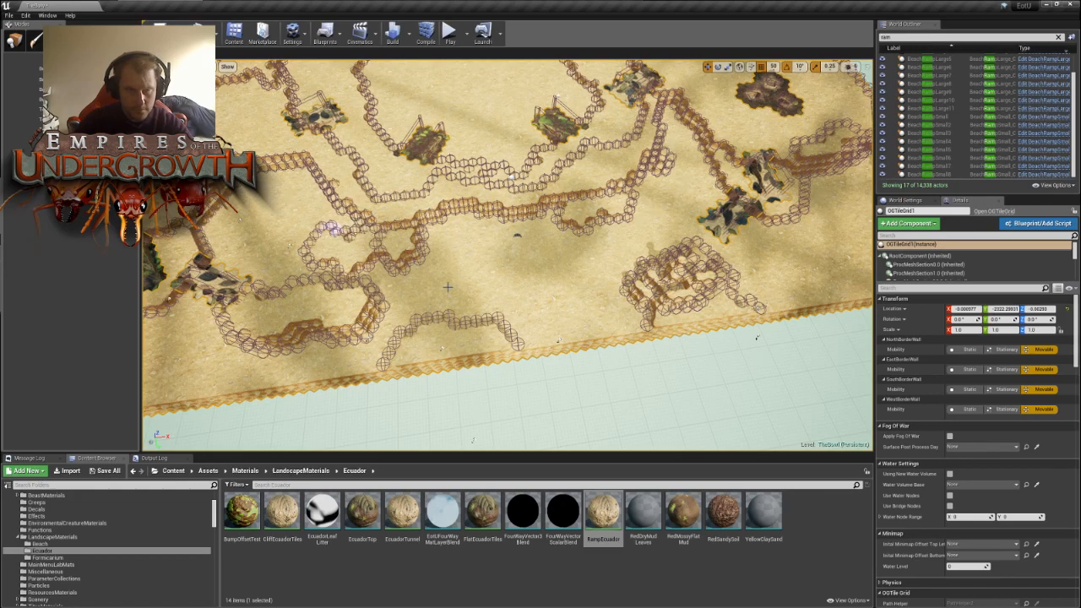
{"action": "mouse_move", "coordinate": [463, 258]}
{"action": "right_mouse_down"}
{"action": "mouse_move", "coordinate": [477, 227]}
{"action": "mouse_move", "coordinate": [461, 275]}
{"action": "right_mouse_up"}
{"action": "key", "text": "w"}
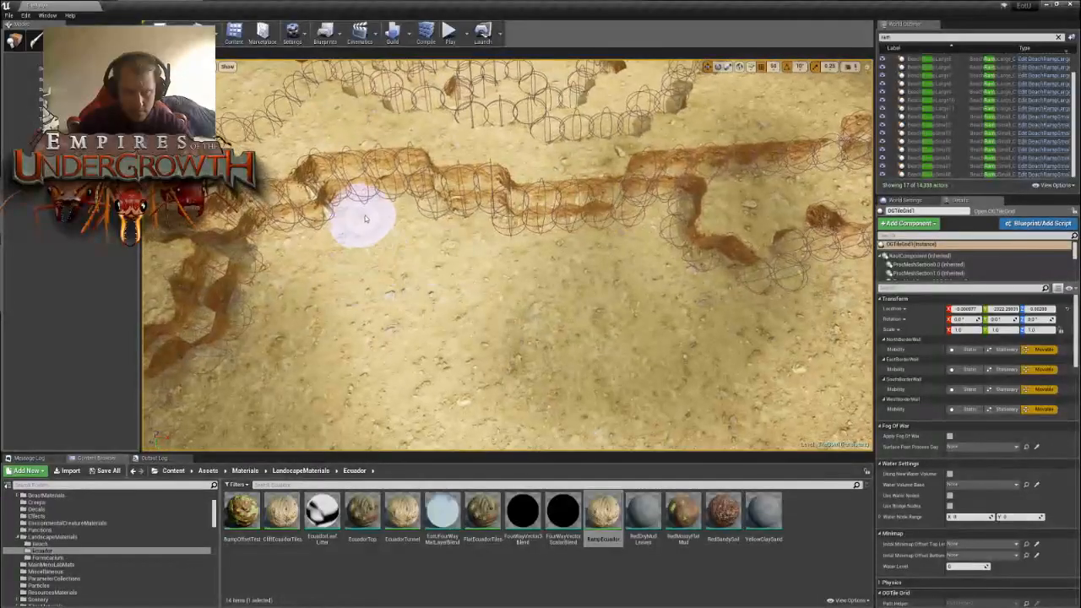
{"action": "mouse_move", "coordinate": [365, 219]}
{"action": "left_mouse_down"}
{"action": "mouse_move", "coordinate": [414, 223]}
{"action": "mouse_move", "coordinate": [419, 238]}
{"action": "mouse_move", "coordinate": [387, 208]}
{"action": "left_mouse_up"}
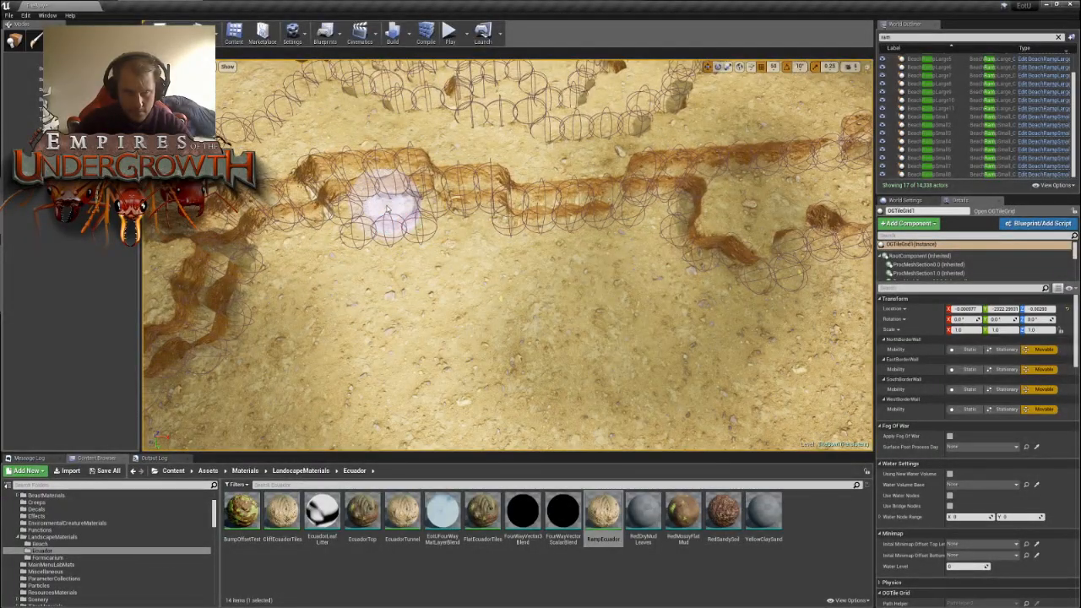
{"action": "left_click_drag", "start_coordinate": [521, 250], "coordinate": [574, 274]}
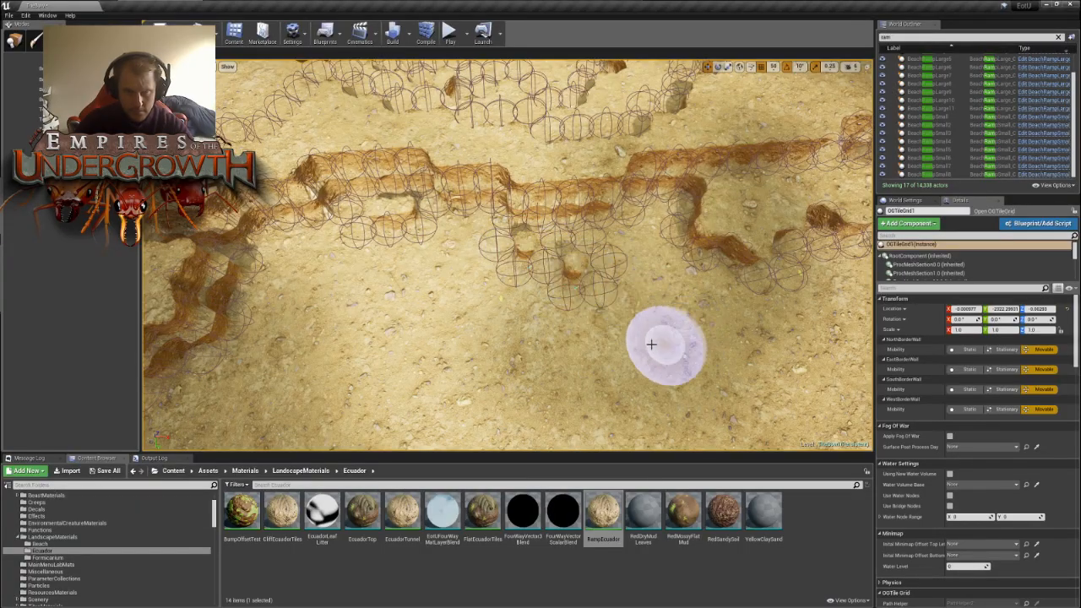
- Raise an irregular line of tiles along the map edge between the arched wall and the rock cluster
{"action": "mouse_move", "coordinate": [596, 308]}
{"action": "right_mouse_down"}
{"action": "mouse_move", "coordinate": [561, 317]}
{"action": "mouse_move", "coordinate": [545, 236]}
{"action": "mouse_move", "coordinate": [553, 312]}
{"action": "mouse_move", "coordinate": [540, 245]}
{"action": "mouse_move", "coordinate": [557, 313]}
{"action": "mouse_move", "coordinate": [582, 312]}
{"action": "right_mouse_up"}
{"action": "key", "text": "w"}
{"action": "key", "text": "s"}
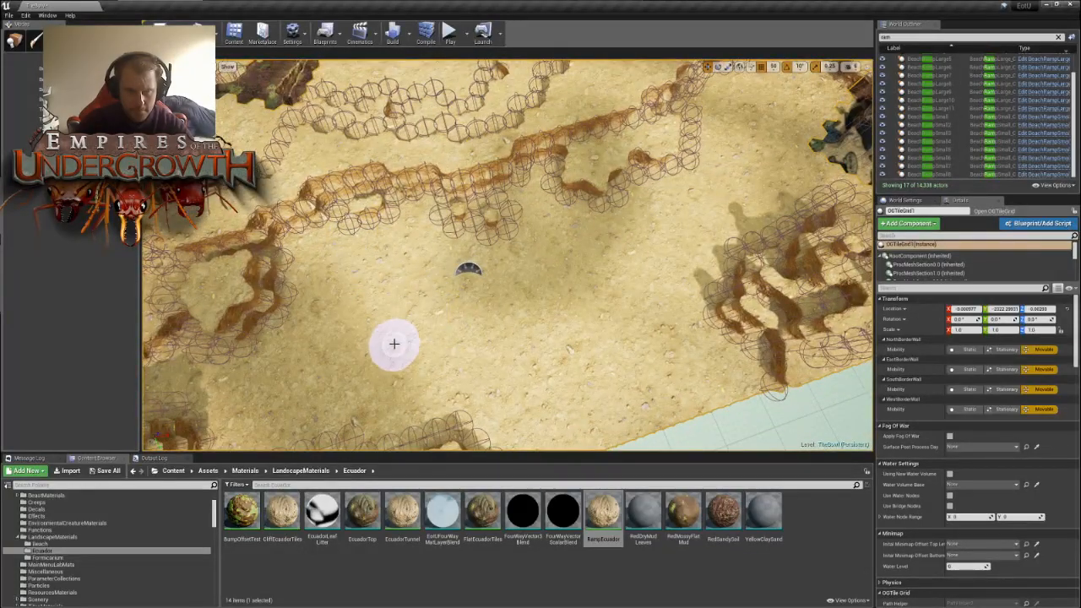
{"action": "right_click_drag", "start_coordinate": [393, 343], "coordinate": [488, 369]}
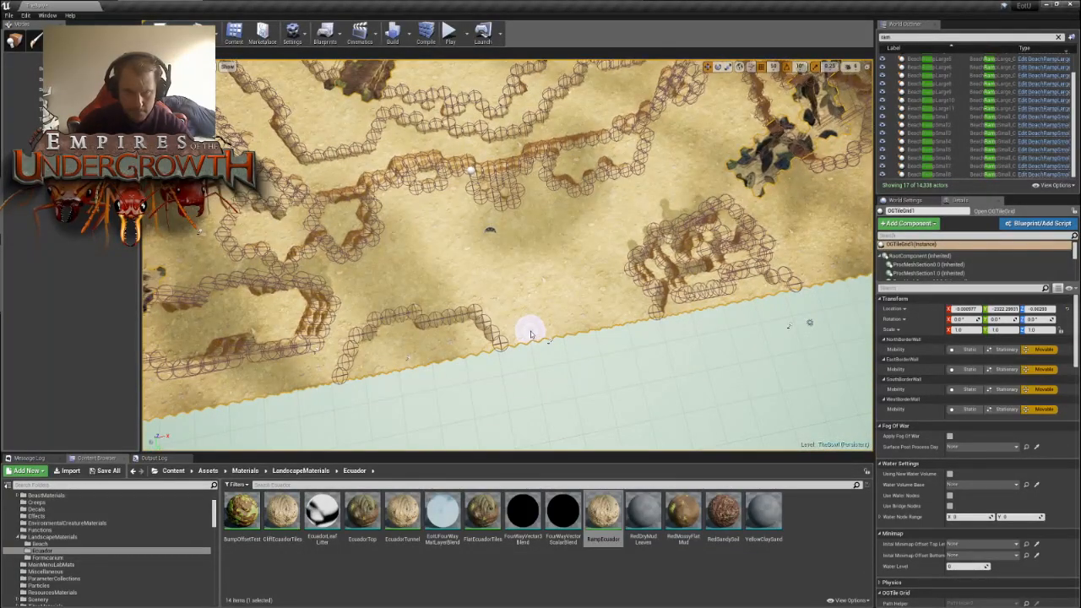
{"action": "mouse_move", "coordinate": [530, 335]}
{"action": "left_mouse_down"}
{"action": "mouse_move", "coordinate": [591, 309]}
{"action": "mouse_move", "coordinate": [600, 274]}
{"action": "left_mouse_up"}
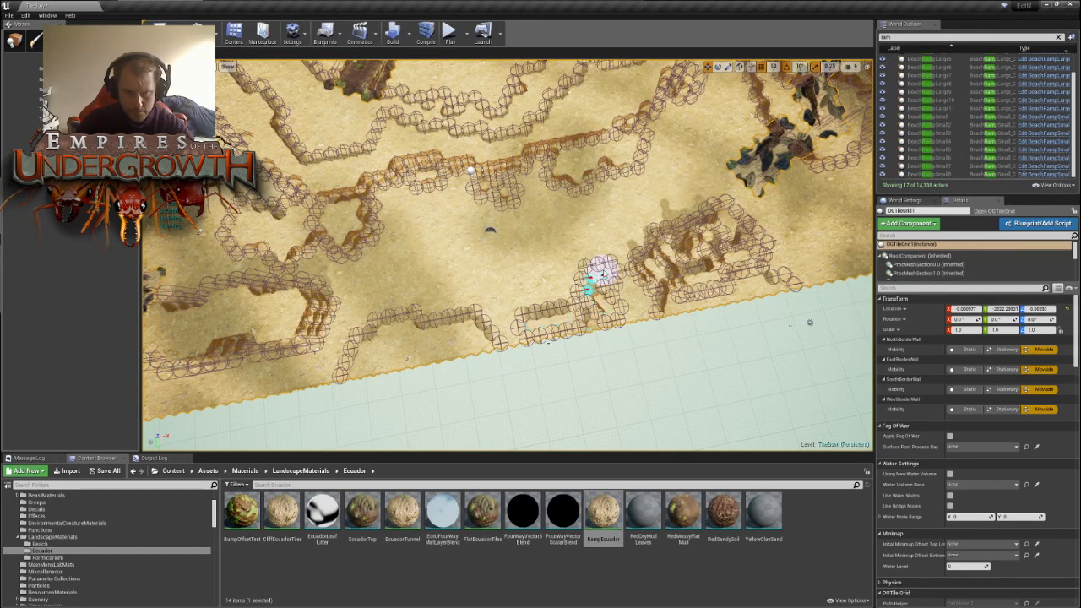
{"action": "right_click_drag", "start_coordinate": [590, 295], "coordinate": [490, 321]}
{"action": "left_click_drag", "start_coordinate": [491, 312], "coordinate": [696, 300]}
{"action": "left_click_drag", "start_coordinate": [619, 291], "coordinate": [727, 302]}
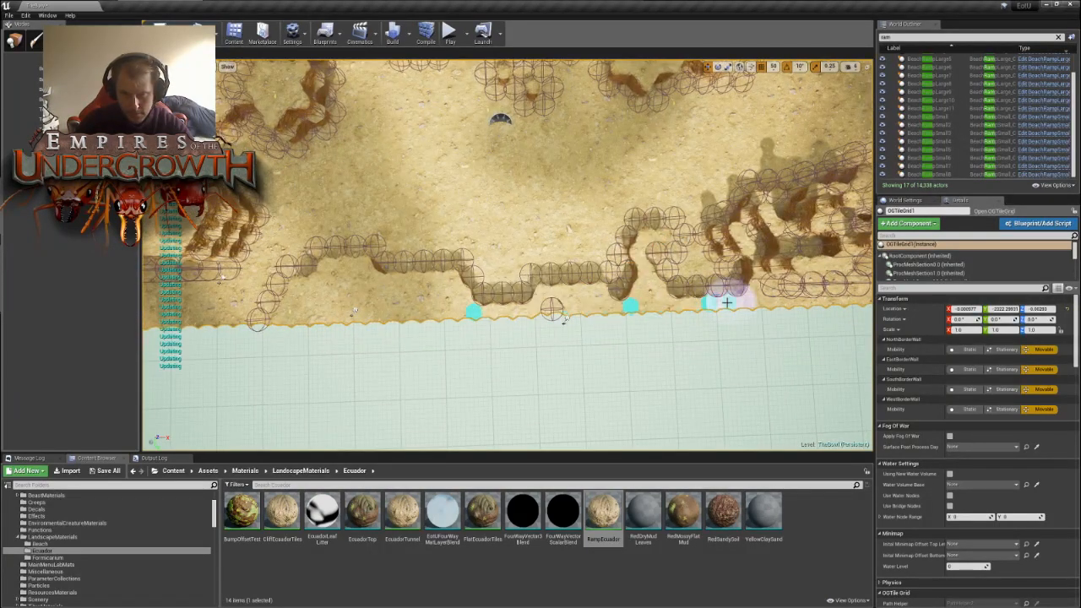
{"action": "right_click_drag", "start_coordinate": [684, 284], "coordinate": [535, 278]}
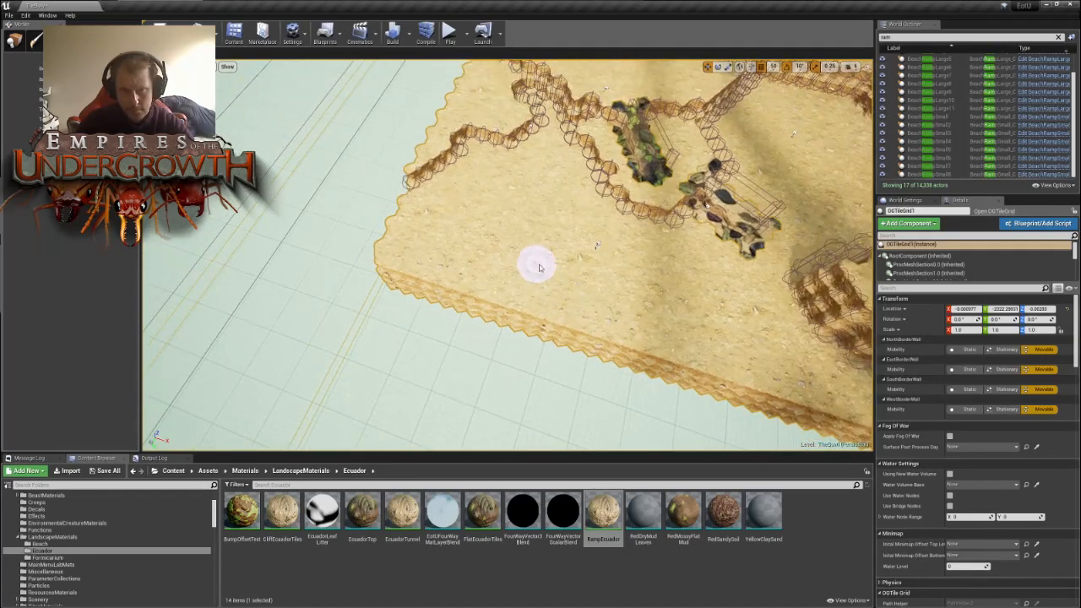
- Raise an arc of tiles around the empty map corner, running its far end down to the map edge
{"action": "mouse_move", "coordinate": [525, 272]}
{"action": "left_mouse_down"}
{"action": "mouse_move", "coordinate": [520, 249]}
{"action": "mouse_move", "coordinate": [576, 256]}
{"action": "left_mouse_up"}
{"action": "mouse_move", "coordinate": [652, 253]}
{"action": "right_mouse_down"}
{"action": "mouse_move", "coordinate": [667, 253]}
{"action": "mouse_move", "coordinate": [625, 211]}
{"action": "mouse_move", "coordinate": [582, 271]}
{"action": "mouse_move", "coordinate": [540, 287]}
{"action": "mouse_move", "coordinate": [444, 296]}
{"action": "mouse_move", "coordinate": [422, 282]}
{"action": "mouse_move", "coordinate": [477, 282]}
{"action": "right_mouse_up"}
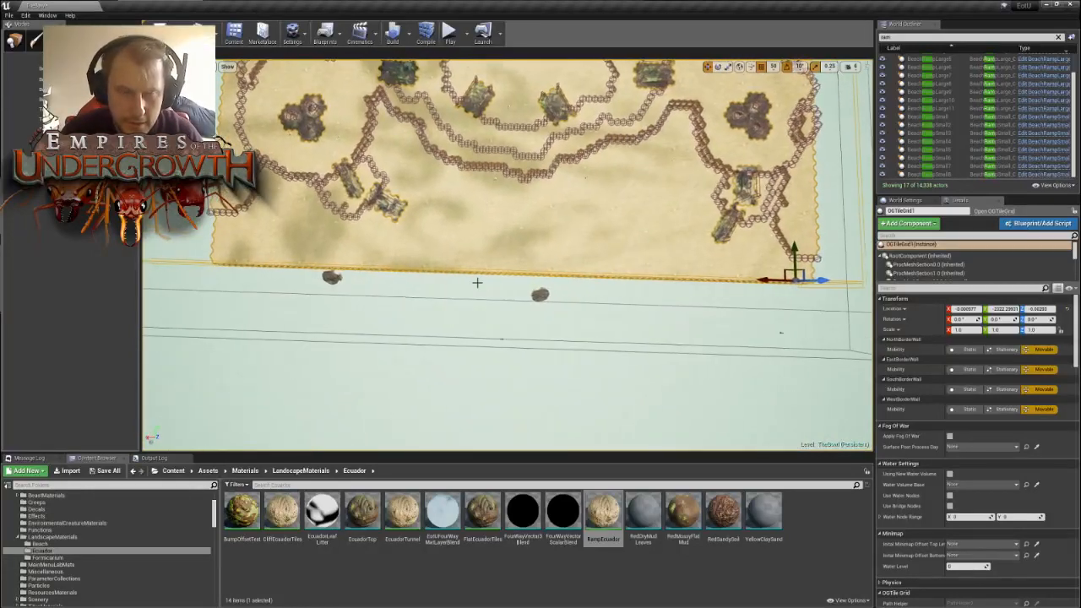
{"action": "left_click", "coordinate": [237, 247]}
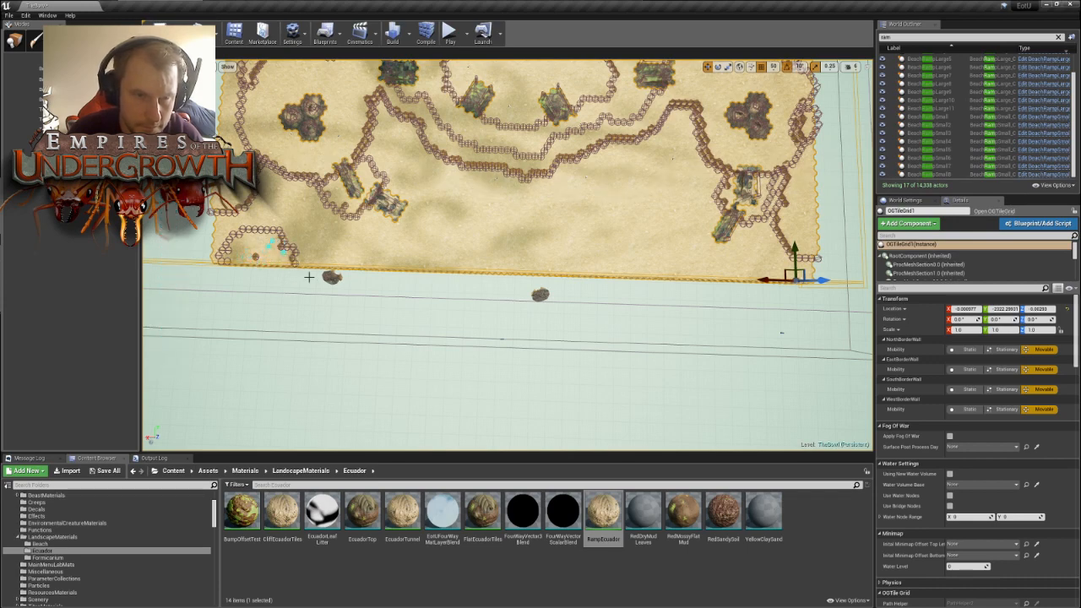
{"action": "right_click_drag", "start_coordinate": [322, 245], "coordinate": [271, 238]}
{"action": "key", "text": "w"}
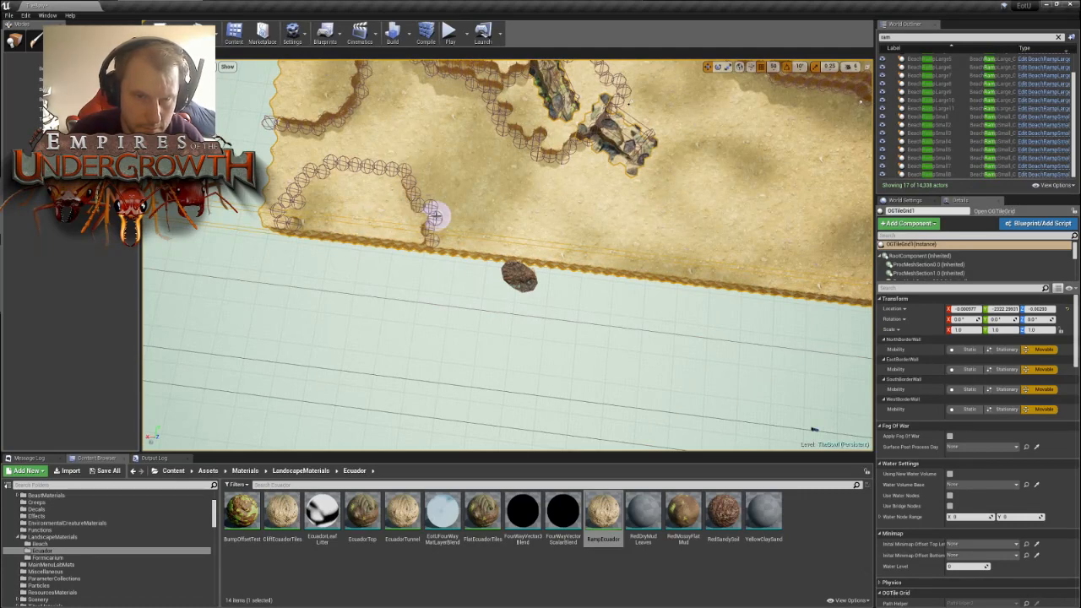
{"action": "key", "text": "s"}
- Build a mound of raised tiles with small inner ridges against the map edge beside the corner arc
{"action": "right_click_drag", "start_coordinate": [493, 250], "coordinate": [540, 252]}
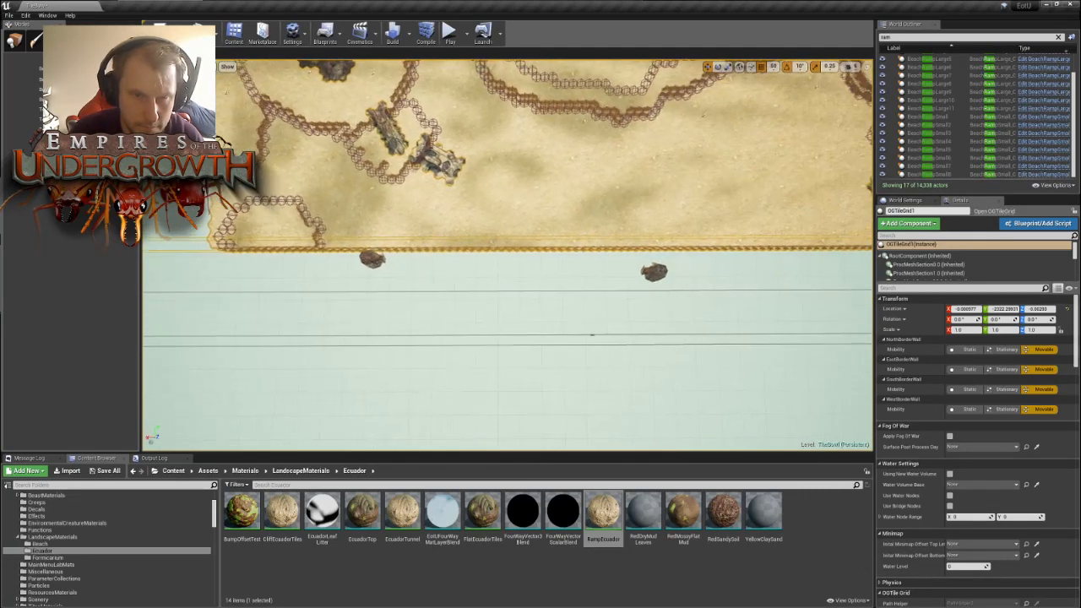
{"action": "left_click", "coordinate": [398, 240]}
{"action": "mouse_move", "coordinate": [427, 245]}
{"action": "left_mouse_down"}
{"action": "mouse_move", "coordinate": [442, 222]}
{"action": "mouse_move", "coordinate": [428, 215]}
{"action": "mouse_move", "coordinate": [499, 241]}
{"action": "left_mouse_up"}
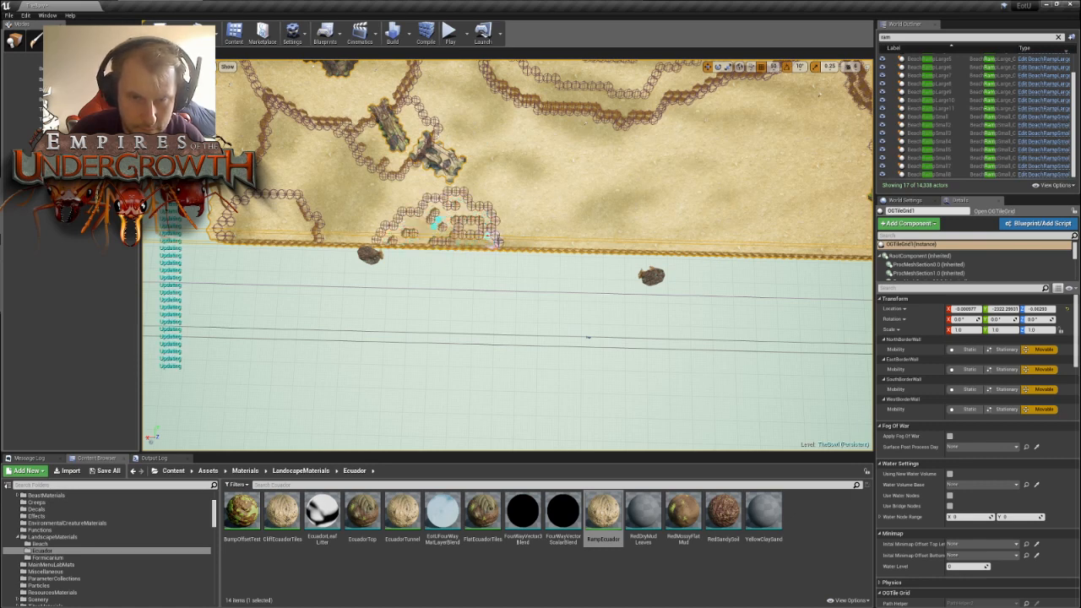
{"action": "left_click_drag", "start_coordinate": [391, 242], "coordinate": [521, 245]}
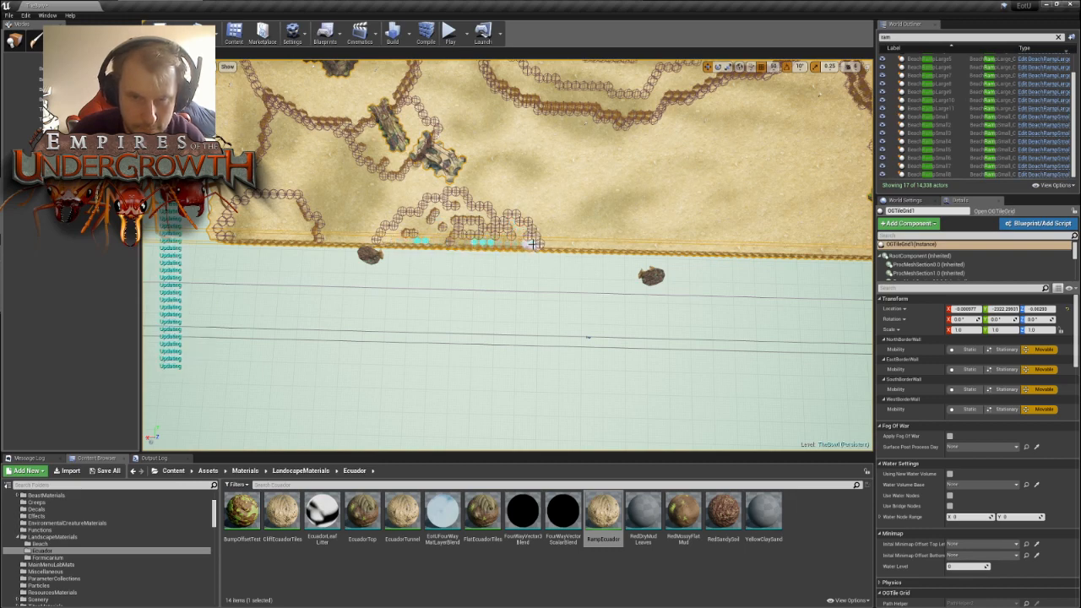
{"action": "right_click_drag", "start_coordinate": [533, 244], "coordinate": [568, 223]}
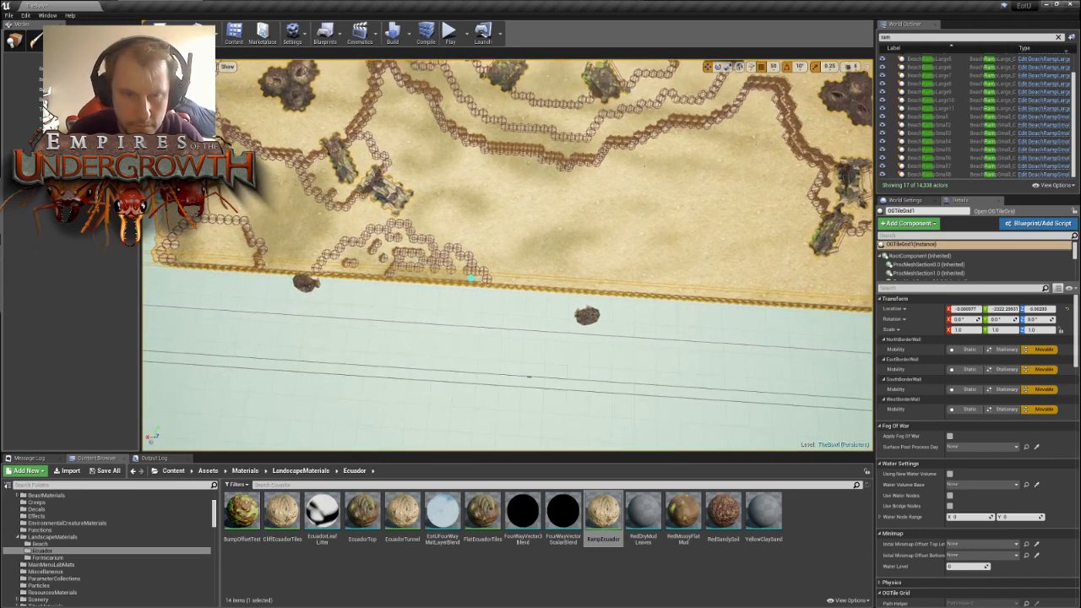
- Raise a branching, hooked outcrop of tiles from the bowl's outer wall near the rocky debris and vary the heights where it joins
{"action": "right_click_drag", "start_coordinate": [497, 222], "coordinate": [445, 193]}
{"action": "mouse_move", "coordinate": [402, 170]}
{"action": "left_mouse_down"}
{"action": "mouse_move", "coordinate": [406, 187]}
{"action": "mouse_move", "coordinate": [441, 180]}
{"action": "left_mouse_up"}
{"action": "mouse_move", "coordinate": [417, 223]}
{"action": "left_mouse_down"}
{"action": "mouse_move", "coordinate": [421, 152]}
{"action": "mouse_move", "coordinate": [427, 175]}
{"action": "left_mouse_up"}
{"action": "scroll", "coordinate": [431, 190], "scroll_direction": "up", "scroll_amount": 10}
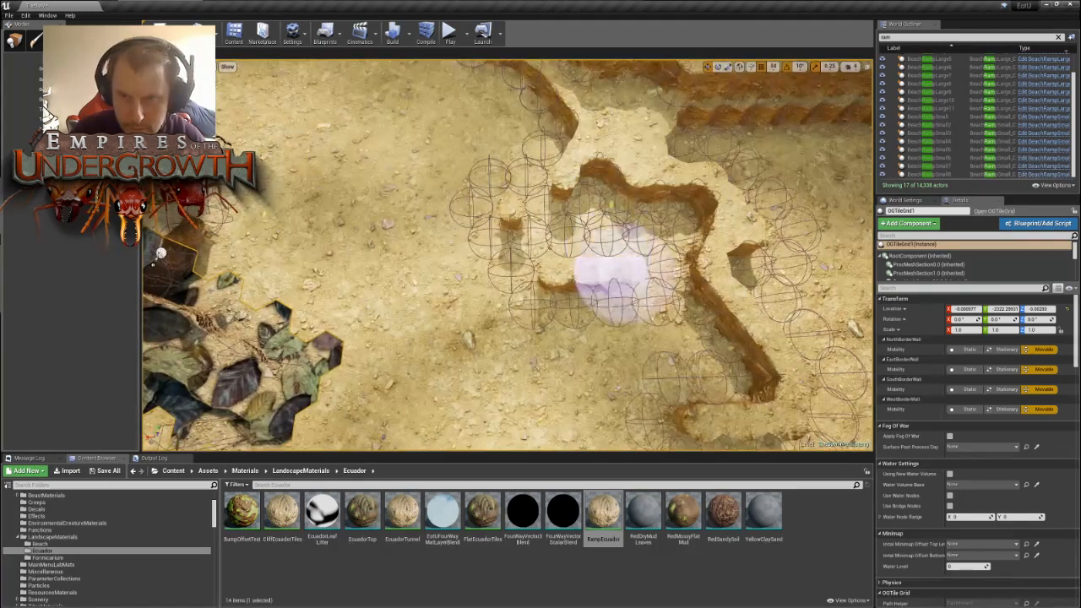
{"action": "scroll", "coordinate": [608, 270], "scroll_direction": "down", "scroll_amount": 10}
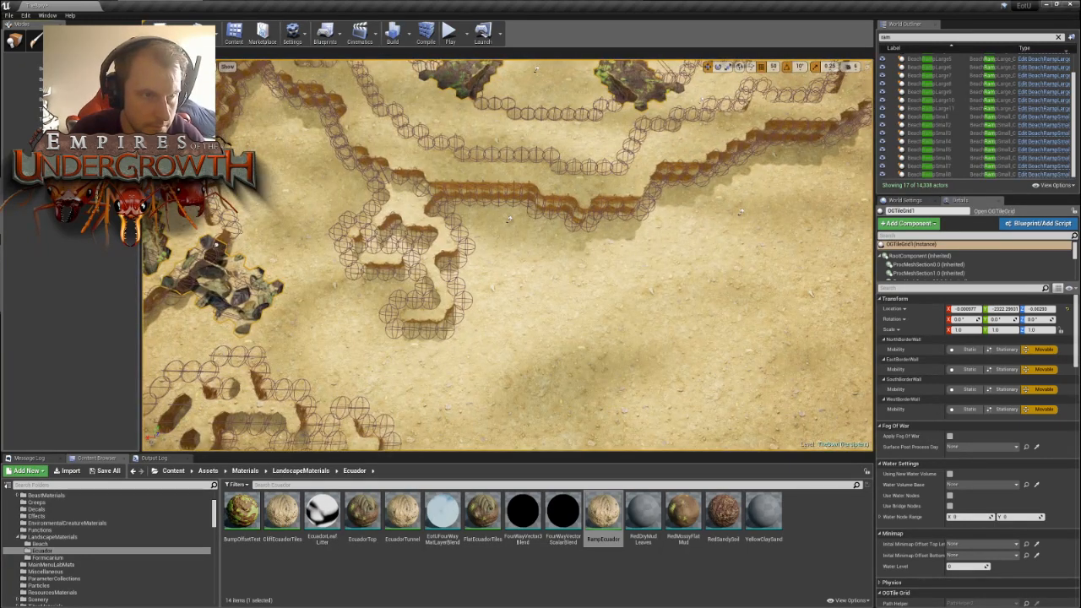
{"action": "left_click_drag", "start_coordinate": [410, 208], "coordinate": [414, 210]}
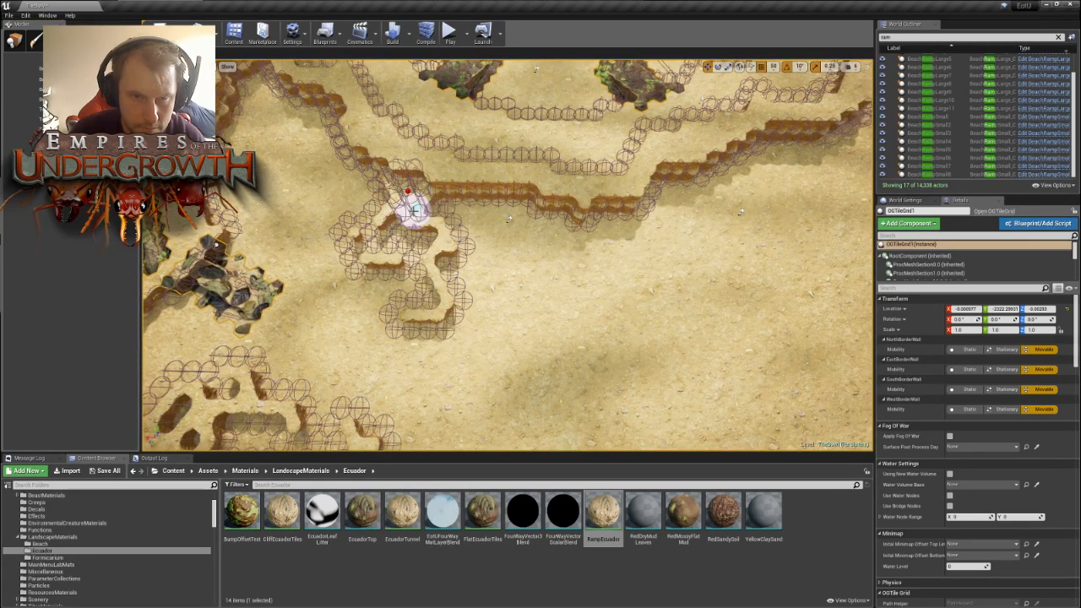
{"action": "scroll", "coordinate": [543, 265], "scroll_direction": "up", "scroll_amount": 6}
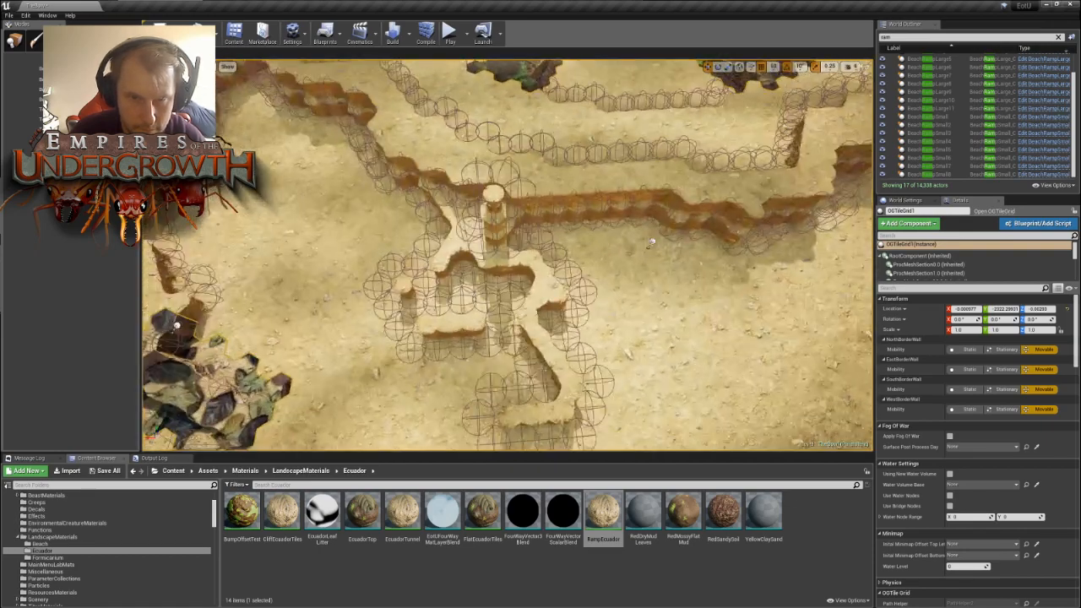
- Build out the lowest bend of the bowl's outer wall into a taller block protruding into the open ground
{"action": "right_click_drag", "start_coordinate": [543, 266], "coordinate": [646, 271]}
{"action": "right_click_drag", "start_coordinate": [477, 314], "coordinate": [498, 333]}
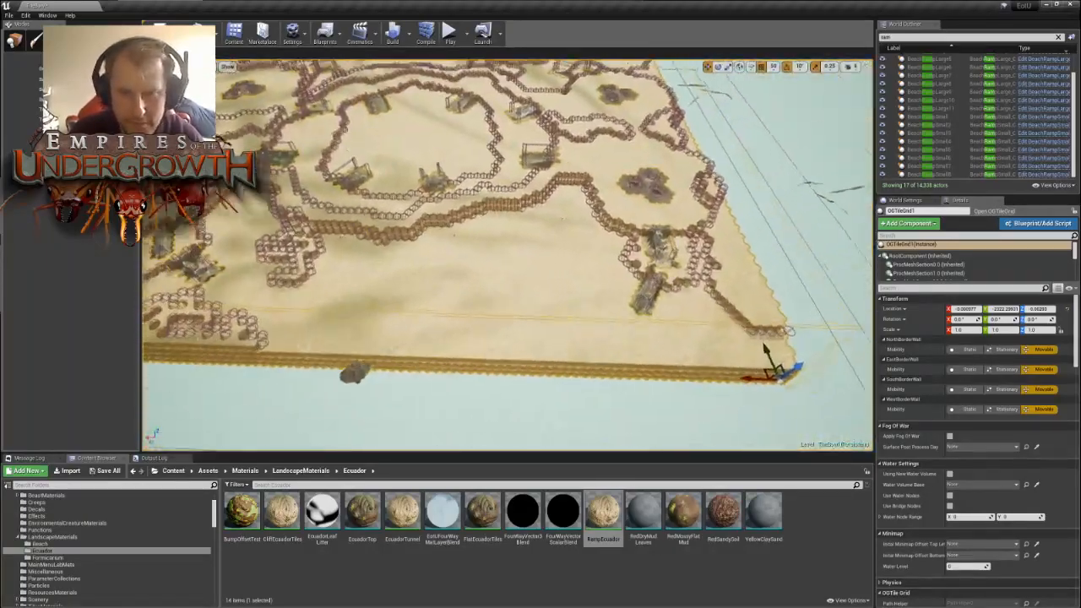
{"action": "mouse_move", "coordinate": [436, 281]}
{"action": "right_mouse_down"}
{"action": "mouse_move", "coordinate": [464, 274]}
{"action": "mouse_move", "coordinate": [436, 281]}
{"action": "right_mouse_up"}
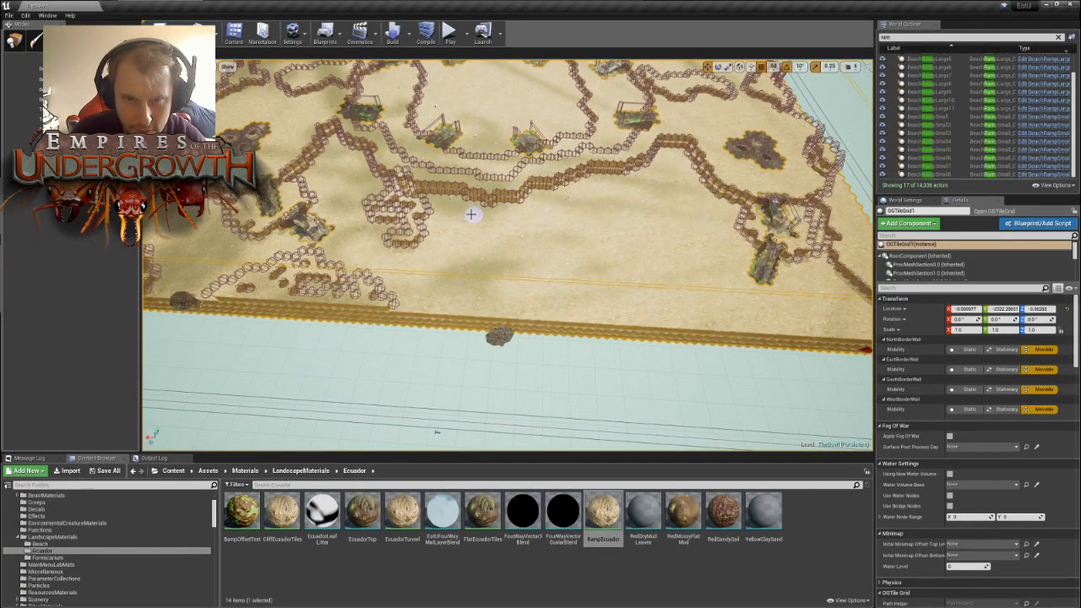
{"action": "mouse_move", "coordinate": [466, 213]}
{"action": "right_mouse_down"}
{"action": "mouse_move", "coordinate": [467, 173]}
{"action": "mouse_move", "coordinate": [473, 223]}
{"action": "right_mouse_up"}
{"action": "key", "text": "w"}
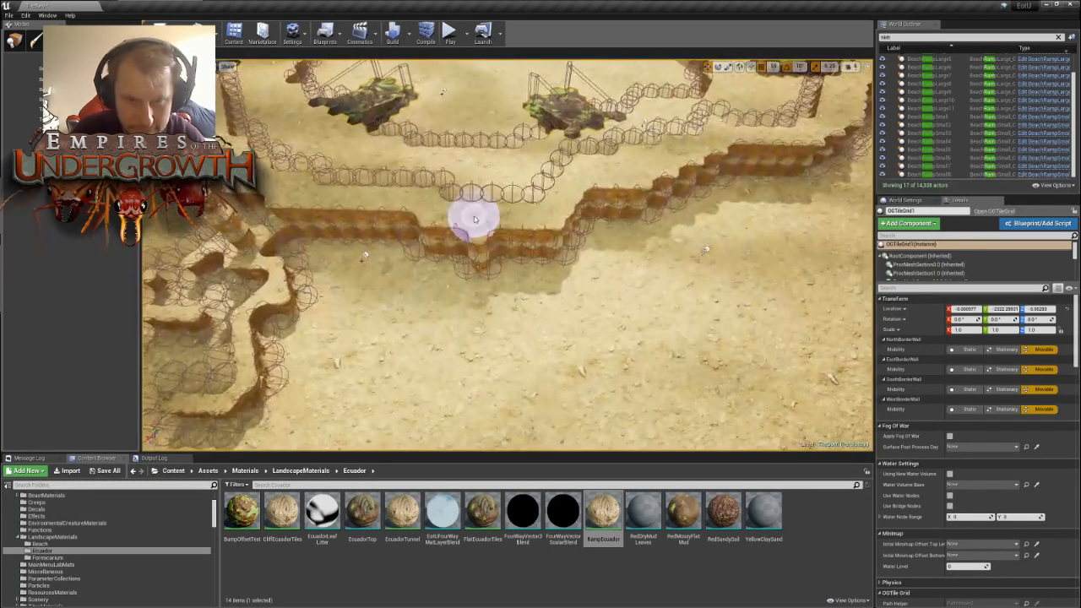
{"action": "mouse_move", "coordinate": [438, 267]}
{"action": "left_mouse_down"}
{"action": "mouse_move", "coordinate": [473, 277]}
{"action": "mouse_move", "coordinate": [546, 265]}
{"action": "mouse_move", "coordinate": [512, 256]}
{"action": "mouse_move", "coordinate": [572, 249]}
{"action": "mouse_move", "coordinate": [618, 219]}
{"action": "left_mouse_up"}
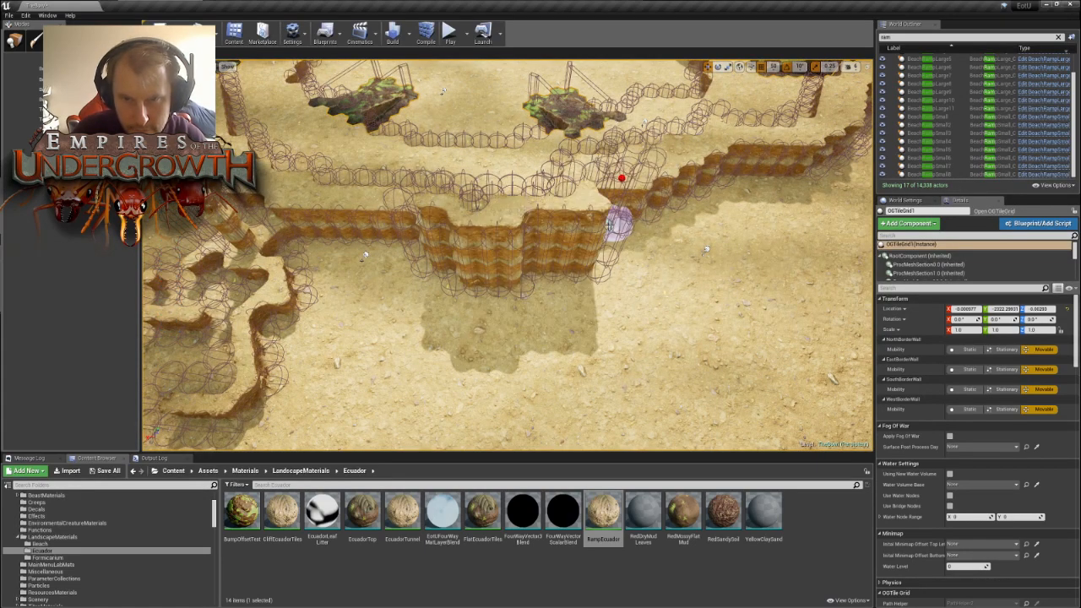
- Sculpt a cluster of tile pillars of varying heights in the open ground between the bowl wall and the map edge
{"action": "key", "text": "d"}
{"action": "mouse_move", "coordinate": [643, 241]}
{"action": "right_mouse_down"}
{"action": "mouse_move", "coordinate": [544, 247]}
{"action": "mouse_move", "coordinate": [561, 246]}
{"action": "right_mouse_up"}
{"action": "key", "text": "s"}
{"action": "key", "text": "w"}
{"action": "key", "text": "d"}
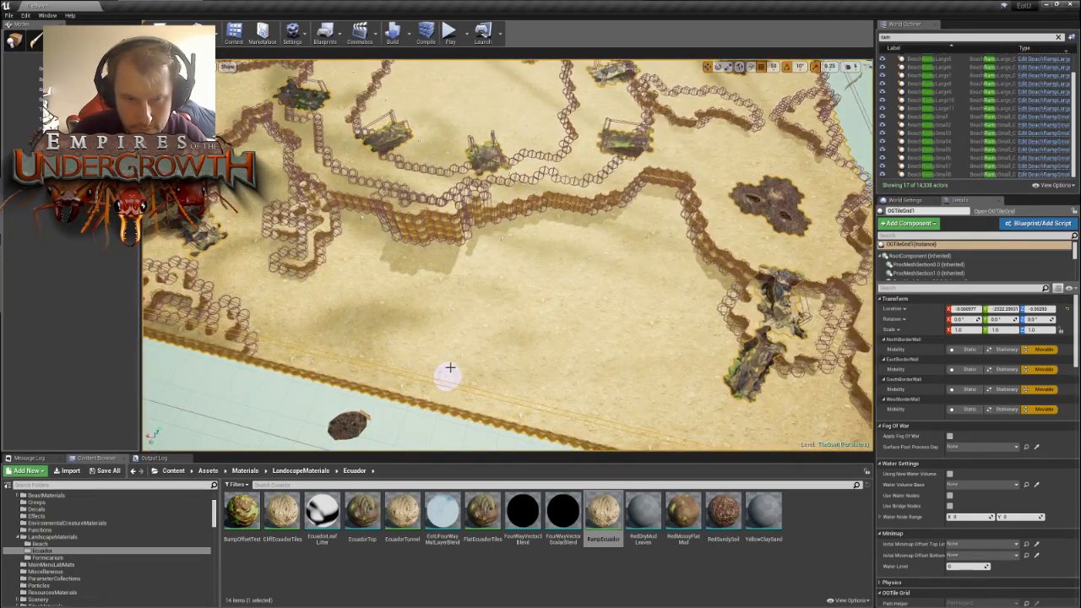
{"action": "left_click_drag", "start_coordinate": [476, 340], "coordinate": [525, 340]}
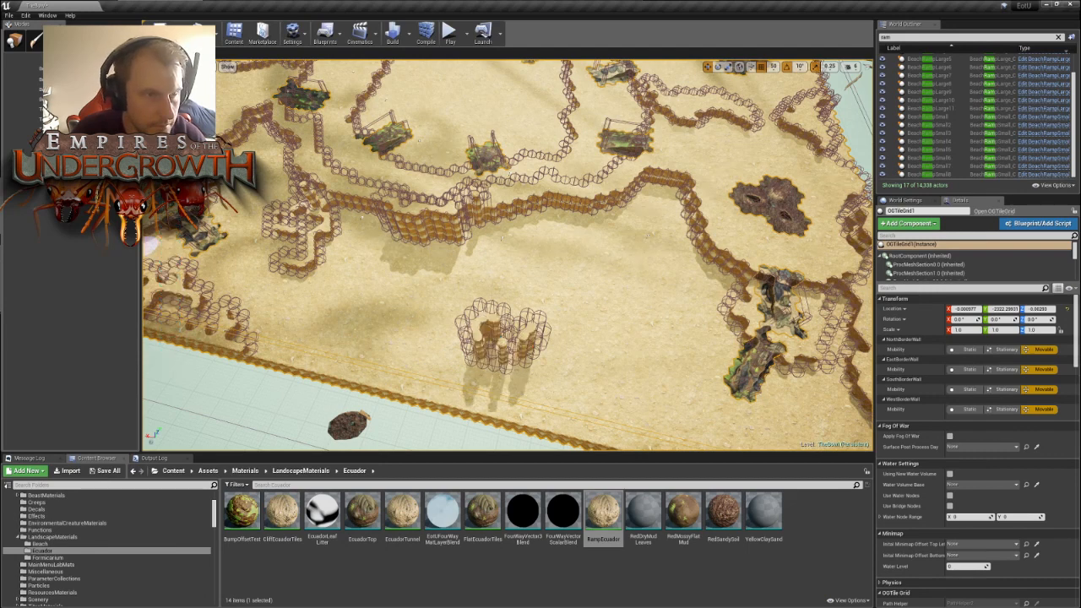
{"action": "mouse_move", "coordinate": [459, 346]}
{"action": "left_mouse_down"}
{"action": "mouse_move", "coordinate": [470, 338]}
{"action": "mouse_move", "coordinate": [536, 357]}
{"action": "mouse_move", "coordinate": [564, 335]}
{"action": "left_mouse_up"}
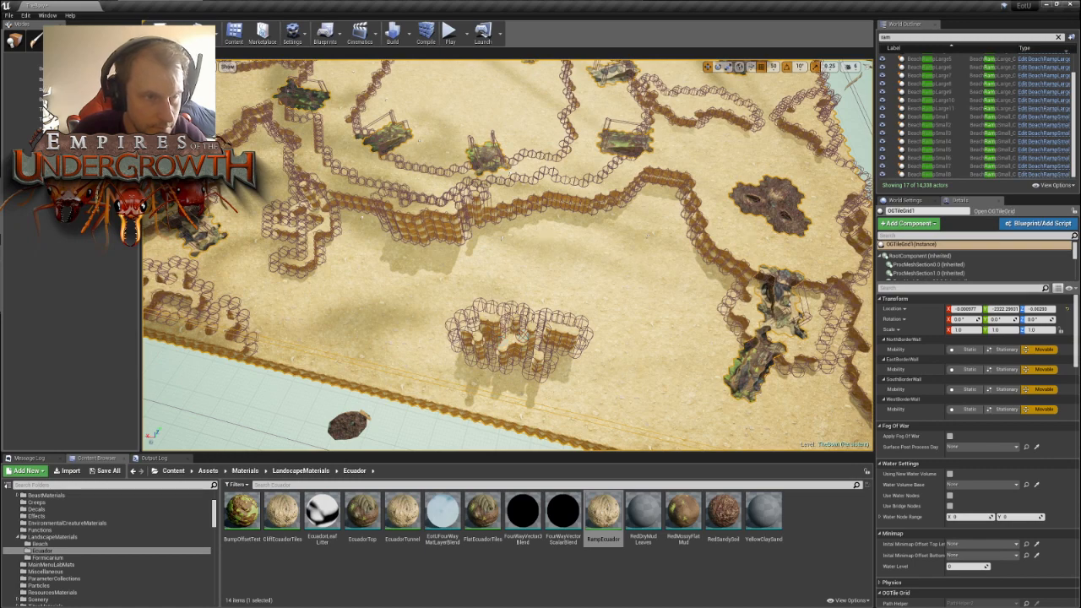
{"action": "mouse_move", "coordinate": [503, 346]}
{"action": "left_mouse_down"}
{"action": "mouse_move", "coordinate": [457, 340]}
{"action": "mouse_move", "coordinate": [521, 341]}
{"action": "mouse_move", "coordinate": [538, 358]}
{"action": "left_mouse_up"}
{"action": "mouse_move", "coordinate": [538, 358]}
{"action": "right_mouse_down"}
{"action": "mouse_move", "coordinate": [507, 380]}
{"action": "mouse_move", "coordinate": [575, 423]}
{"action": "mouse_move", "coordinate": [676, 430]}
{"action": "mouse_move", "coordinate": [651, 364]}
{"action": "mouse_move", "coordinate": [566, 312]}
{"action": "mouse_move", "coordinate": [498, 304]}
{"action": "mouse_move", "coordinate": [482, 380]}
{"action": "mouse_move", "coordinate": [460, 321]}
{"action": "mouse_move", "coordinate": [477, 314]}
{"action": "right_mouse_up"}
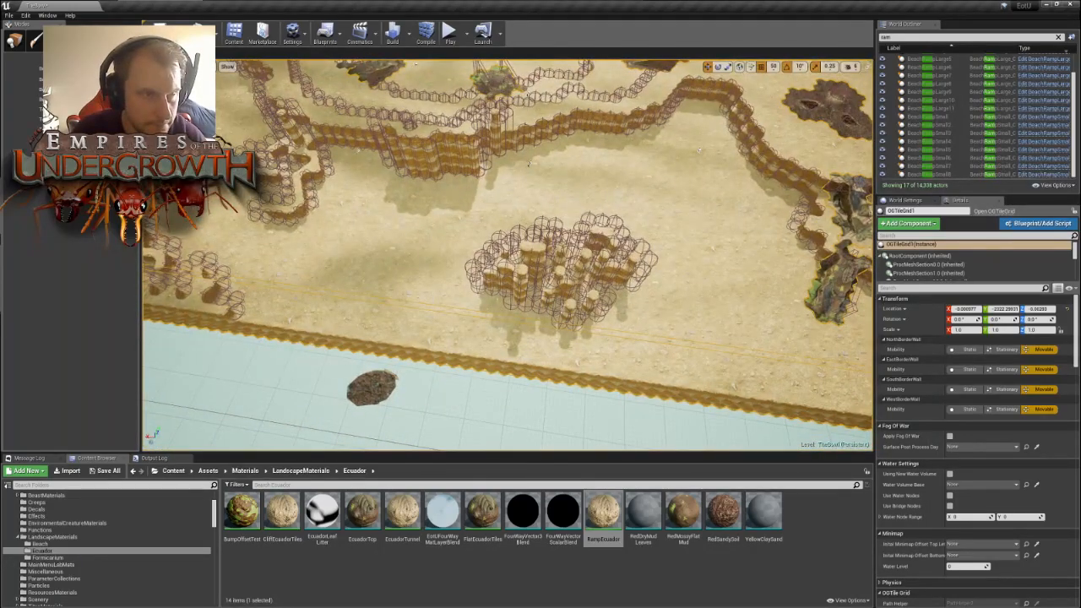
- Extend the pillar cluster with an arm on the side facing the leafy debris and rework the tiles around that arm
{"action": "mouse_move", "coordinate": [540, 304]}
{"action": "left_mouse_down"}
{"action": "mouse_move", "coordinate": [526, 302]}
{"action": "mouse_move", "coordinate": [591, 320]}
{"action": "mouse_move", "coordinate": [504, 300]}
{"action": "left_mouse_up"}
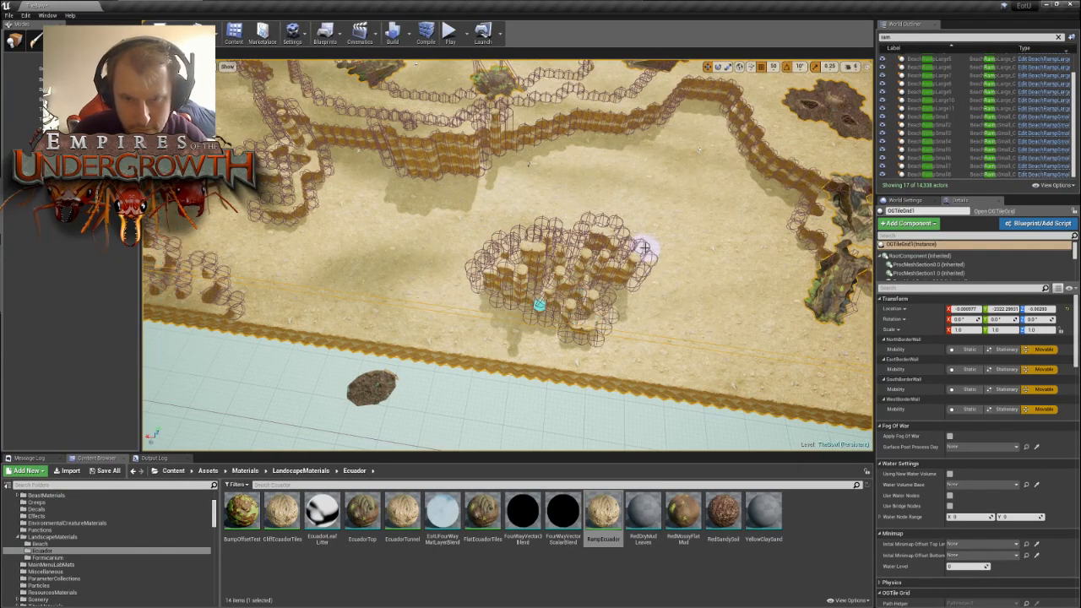
{"action": "right_click_drag", "start_coordinate": [644, 248], "coordinate": [679, 240]}
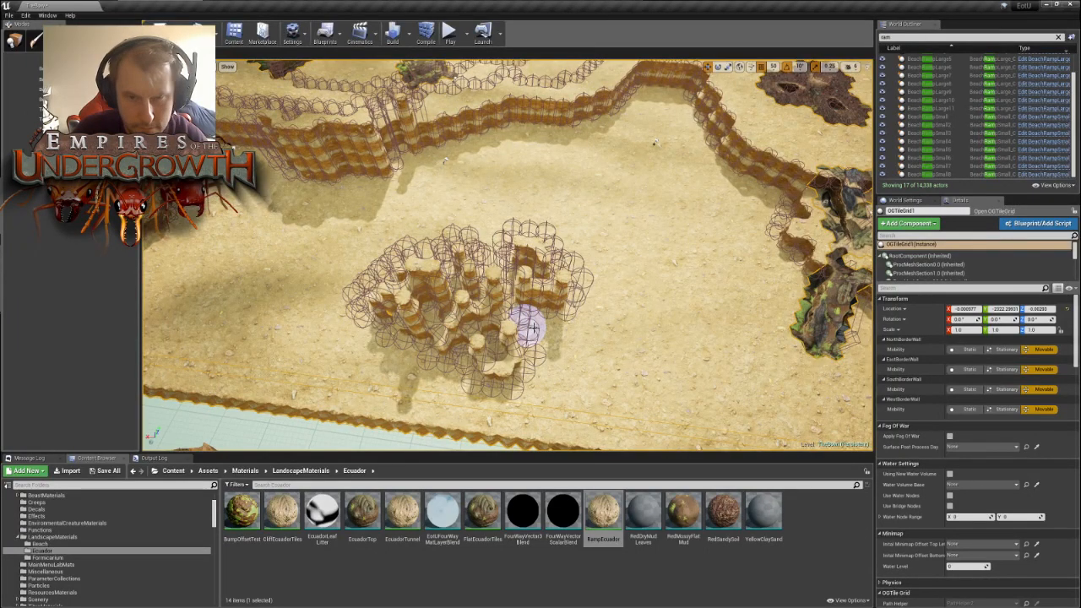
{"action": "mouse_move", "coordinate": [526, 319]}
{"action": "left_mouse_down"}
{"action": "mouse_move", "coordinate": [544, 313]}
{"action": "mouse_move", "coordinate": [513, 283]}
{"action": "mouse_move", "coordinate": [517, 305]}
{"action": "left_mouse_up"}
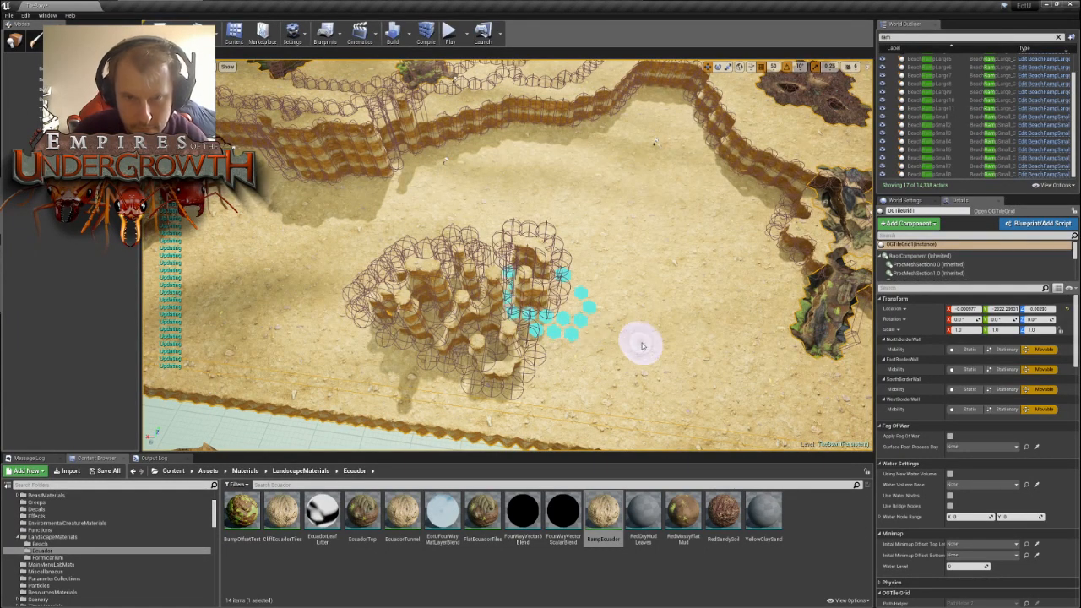
- Raise scattered tile blocks along the map edge beside the pillar cluster and across the open ground up to the bowl wall
{"action": "right_click_drag", "start_coordinate": [656, 332], "coordinate": [677, 335]}
{"action": "key", "text": "s"}
{"action": "right_click_drag", "start_coordinate": [506, 351], "coordinate": [532, 353]}
{"action": "mouse_move", "coordinate": [475, 305]}
{"action": "left_mouse_down"}
{"action": "mouse_move", "coordinate": [526, 318]}
{"action": "mouse_move", "coordinate": [509, 307]}
{"action": "left_mouse_up"}
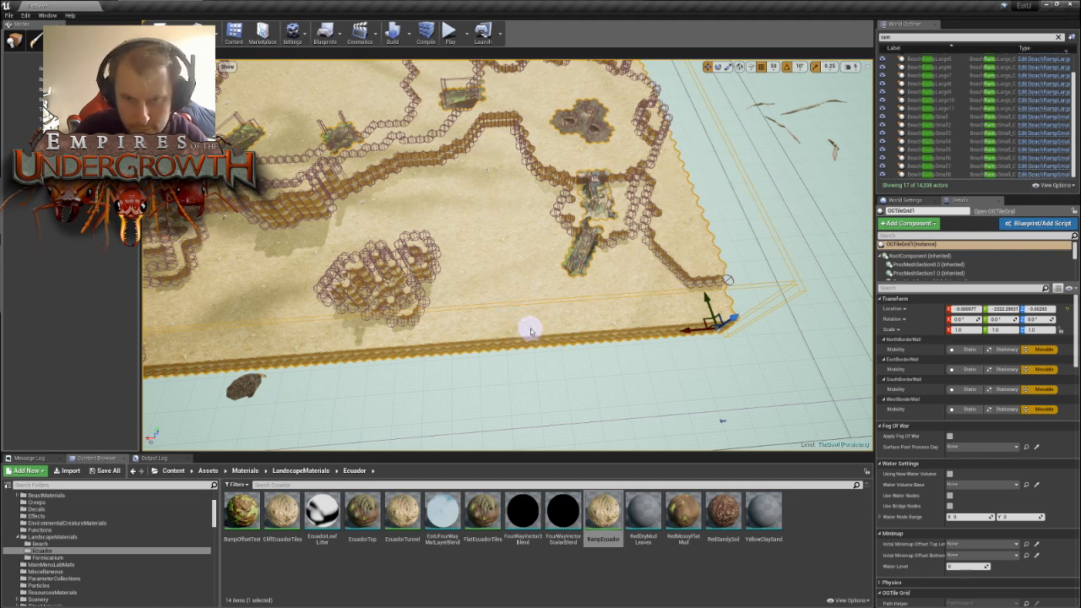
{"action": "mouse_move", "coordinate": [529, 327]}
{"action": "left_mouse_down"}
{"action": "mouse_move", "coordinate": [519, 306]}
{"action": "mouse_move", "coordinate": [504, 332]}
{"action": "mouse_move", "coordinate": [540, 315]}
{"action": "mouse_move", "coordinate": [496, 334]}
{"action": "mouse_move", "coordinate": [592, 324]}
{"action": "mouse_move", "coordinate": [513, 335]}
{"action": "mouse_move", "coordinate": [532, 318]}
{"action": "mouse_move", "coordinate": [588, 328]}
{"action": "mouse_move", "coordinate": [629, 319]}
{"action": "mouse_move", "coordinate": [469, 293]}
{"action": "mouse_move", "coordinate": [444, 338]}
{"action": "mouse_move", "coordinate": [494, 292]}
{"action": "mouse_move", "coordinate": [484, 318]}
{"action": "mouse_move", "coordinate": [471, 238]}
{"action": "mouse_move", "coordinate": [511, 241]}
{"action": "mouse_move", "coordinate": [518, 283]}
{"action": "mouse_move", "coordinate": [467, 258]}
{"action": "mouse_move", "coordinate": [459, 222]}
{"action": "mouse_move", "coordinate": [397, 192]}
{"action": "mouse_move", "coordinate": [378, 203]}
{"action": "mouse_move", "coordinate": [417, 211]}
{"action": "mouse_move", "coordinate": [399, 217]}
{"action": "mouse_move", "coordinate": [413, 203]}
{"action": "left_mouse_up"}
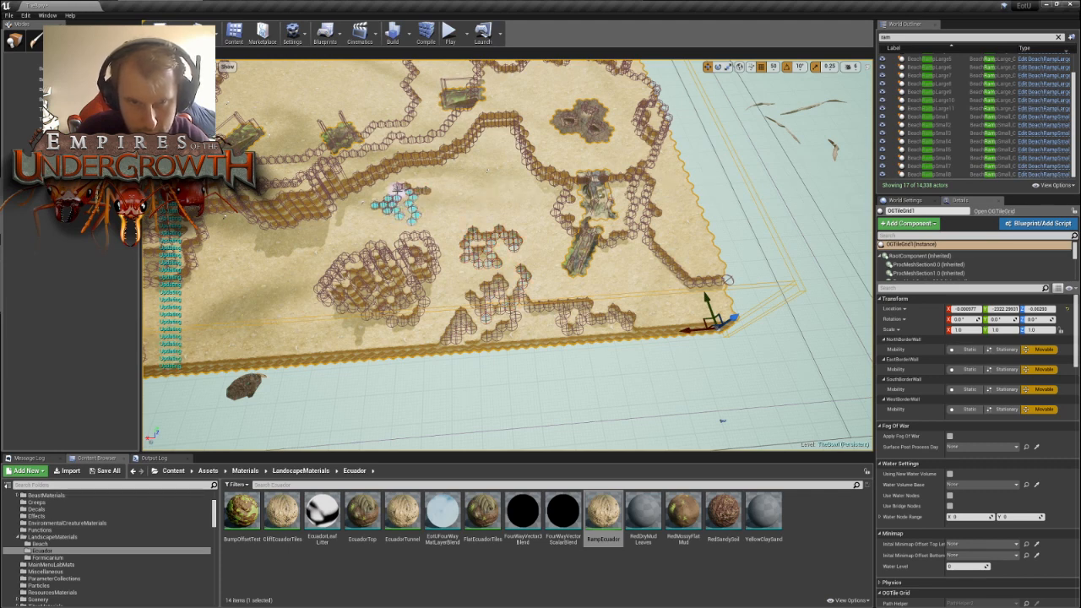
{"action": "mouse_move", "coordinate": [518, 194]}
{"action": "right_mouse_down"}
{"action": "mouse_move", "coordinate": [684, 211]}
{"action": "mouse_move", "coordinate": [523, 210]}
{"action": "mouse_move", "coordinate": [473, 198]}
{"action": "mouse_move", "coordinate": [430, 165]}
{"action": "mouse_move", "coordinate": [147, 229]}
{"action": "mouse_move", "coordinate": [245, 228]}
{"action": "mouse_move", "coordinate": [228, 228]}
{"action": "mouse_move", "coordinate": [238, 220]}
{"action": "right_mouse_up"}
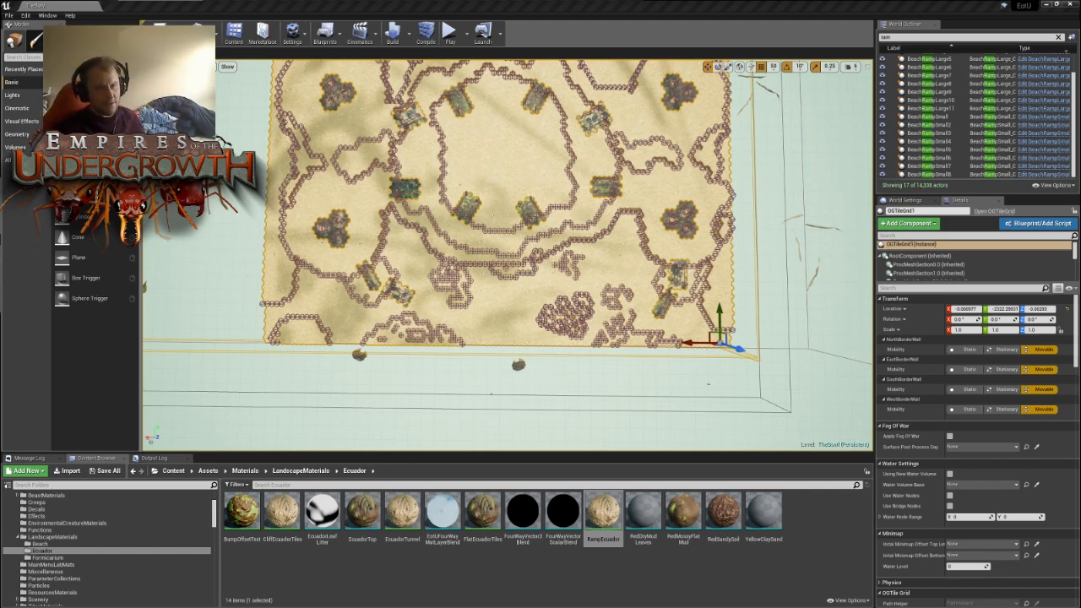
{"action": "right_click_drag", "start_coordinate": [493, 215], "coordinate": [442, 251]}
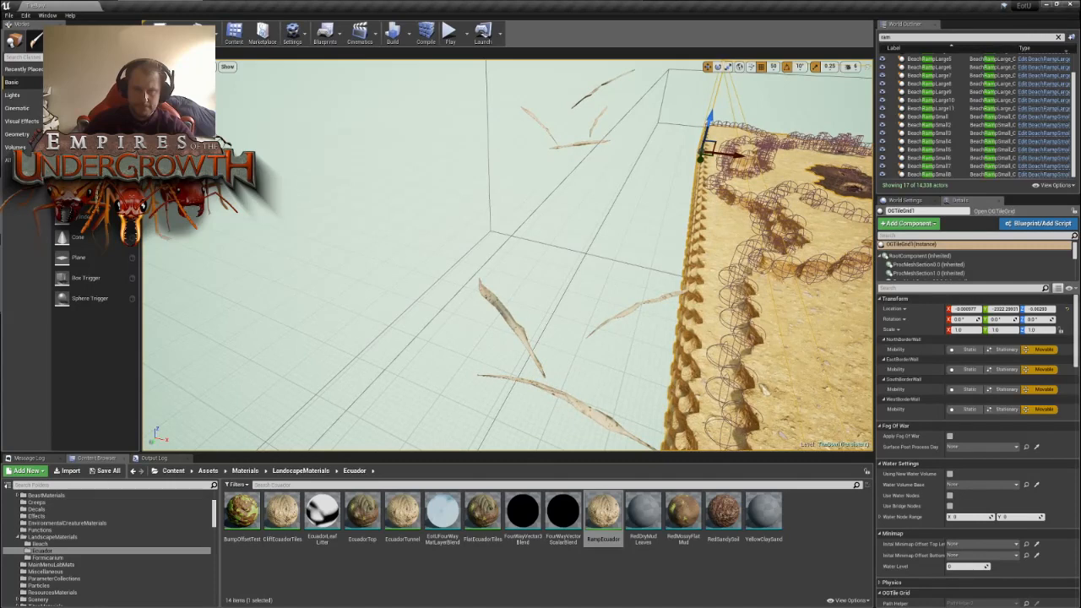
- Clear the actor filter and delete all the EcuadorDeadFernLeaves_DeadFern meshes lying outside the map
{"action": "left_click", "coordinate": [515, 347]}
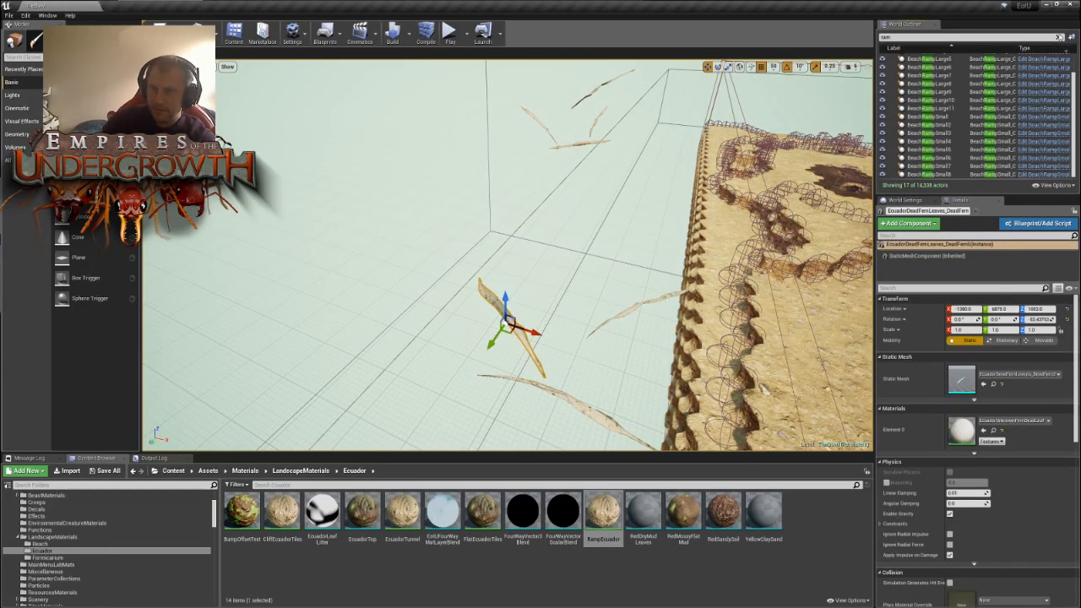
{"action": "left_click", "coordinate": [1059, 37]}
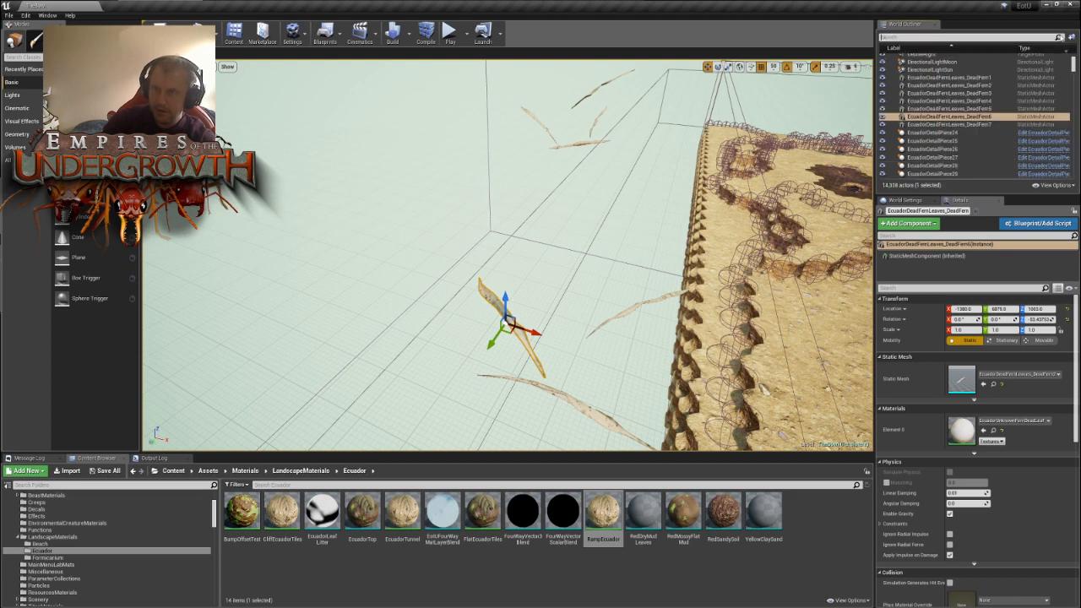
{"action": "left_click", "coordinate": [561, 245]}
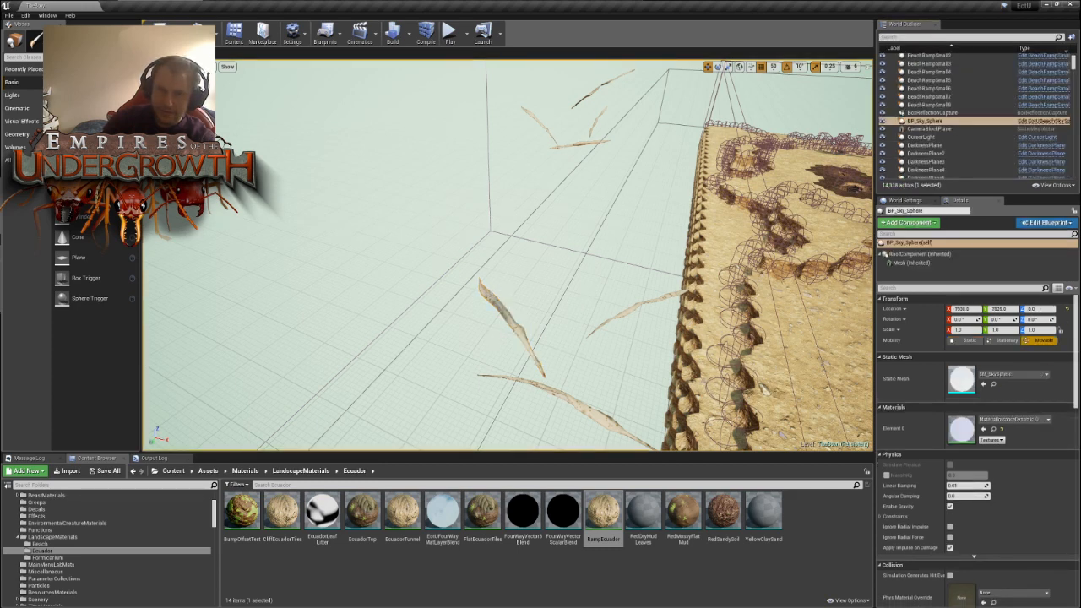
{"action": "left_click", "coordinate": [507, 320]}
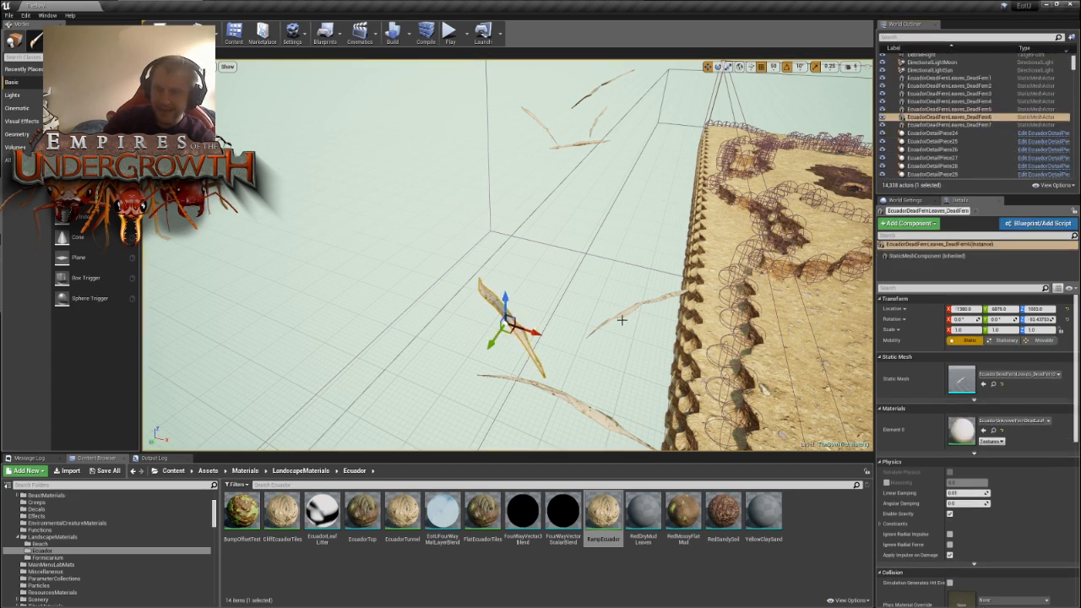
{"action": "key", "text": "Delete"}
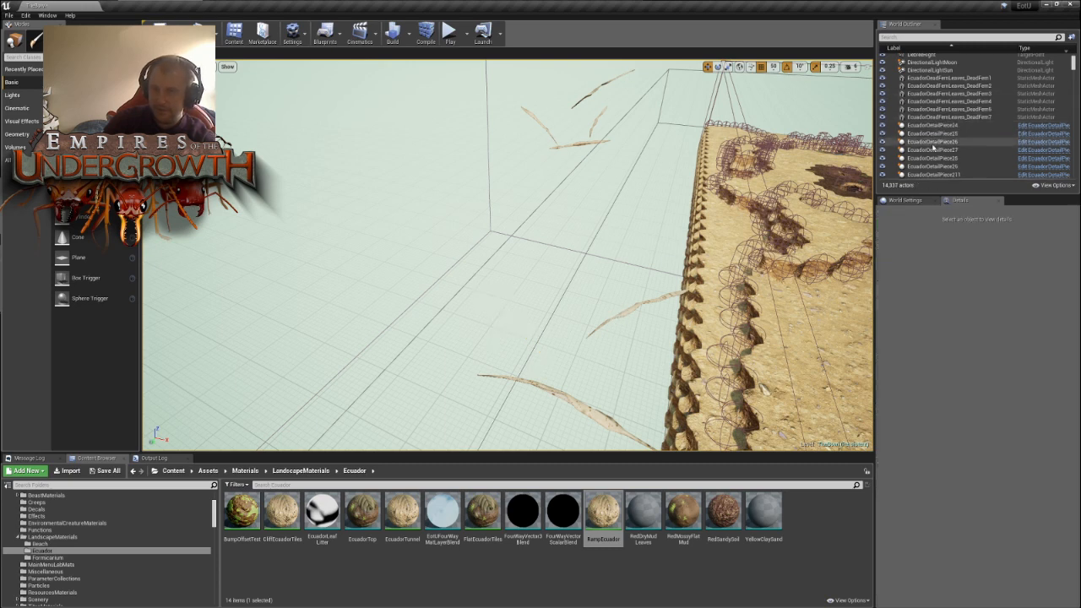
{"action": "left_click", "coordinate": [950, 117]}
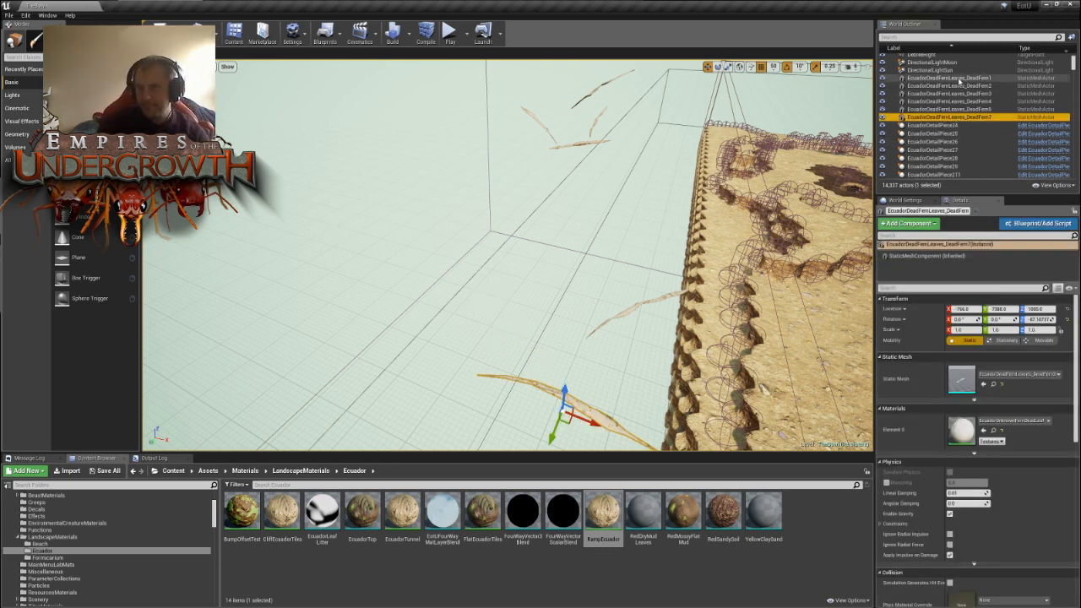
{"action": "left_click", "coordinate": [950, 77], "text": "shift"}
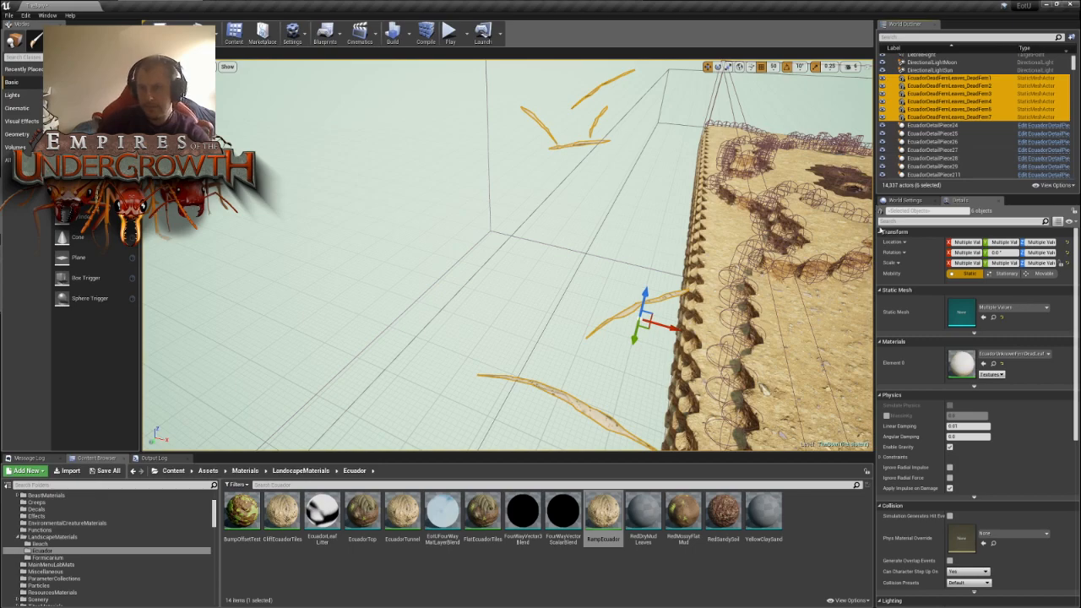
{"action": "key", "text": "Delete"}
- Inspect the point-of-interest markers around the bowl, checking the first three in the actor list
{"action": "right_click_drag", "start_coordinate": [651, 238], "coordinate": [794, 266]}
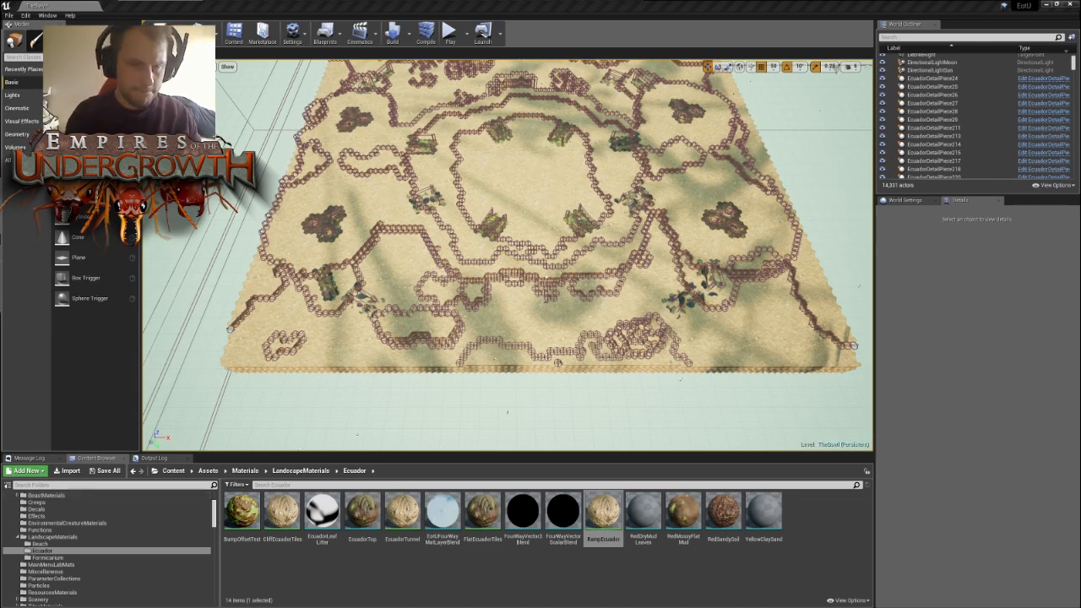
{"action": "right_click_drag", "start_coordinate": [540, 253], "coordinate": [488, 199]}
{"action": "key", "text": "s"}
{"action": "key", "text": "w"}
{"action": "key", "text": "w"}
{"action": "key", "text": "w"}
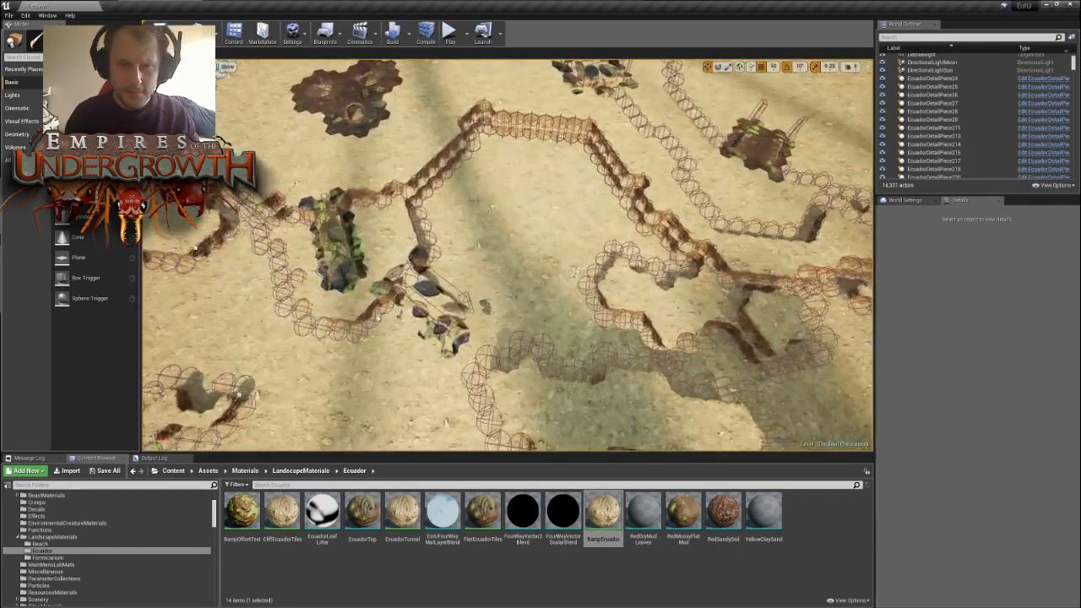
{"action": "left_click", "coordinate": [492, 209]}
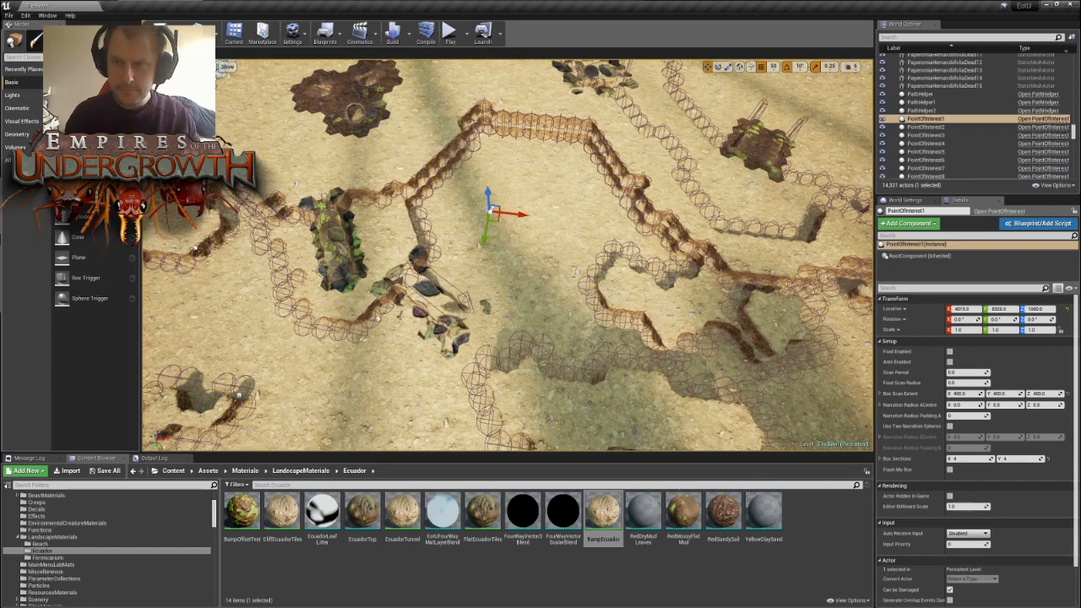
{"action": "key", "text": "s"}
{"action": "right_click_drag", "start_coordinate": [488, 248], "coordinate": [490, 252]}
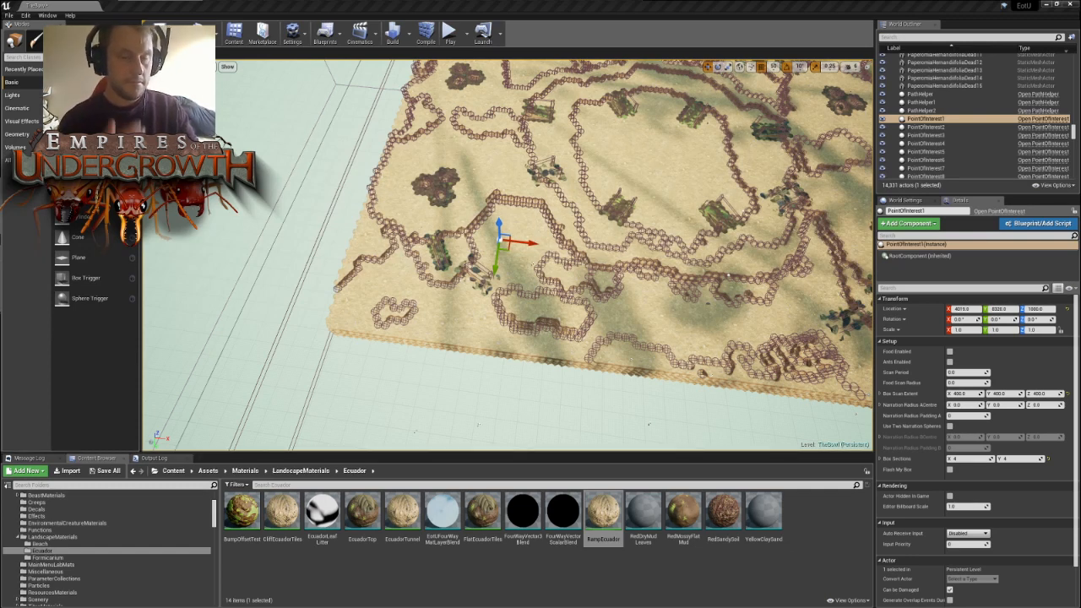
{"action": "right_click_drag", "start_coordinate": [728, 275], "coordinate": [695, 322]}
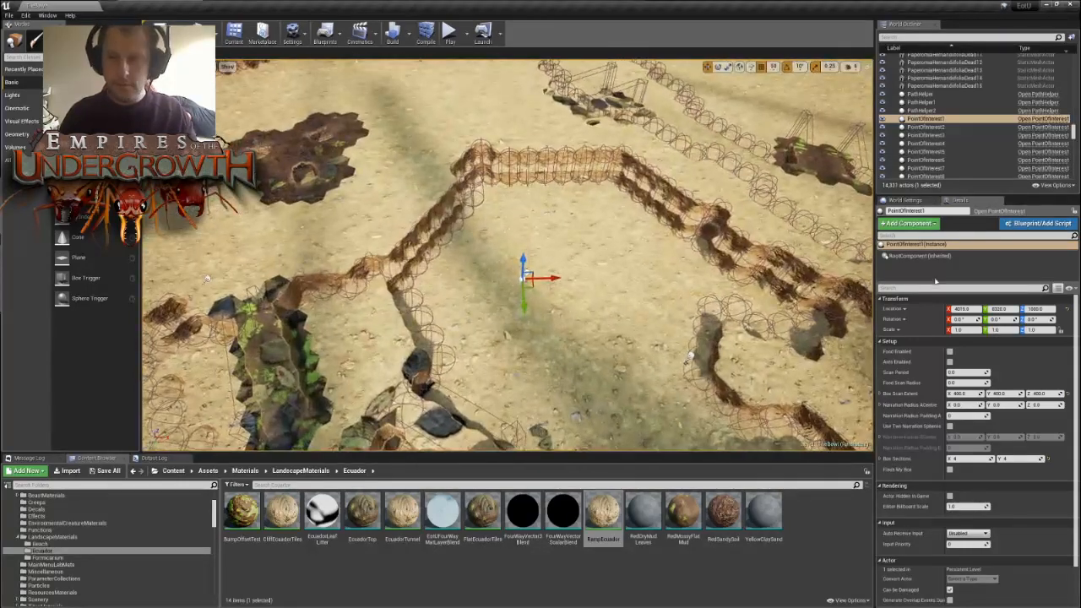
{"action": "left_click", "coordinate": [933, 130]}
{"action": "left_click", "coordinate": [934, 136]}
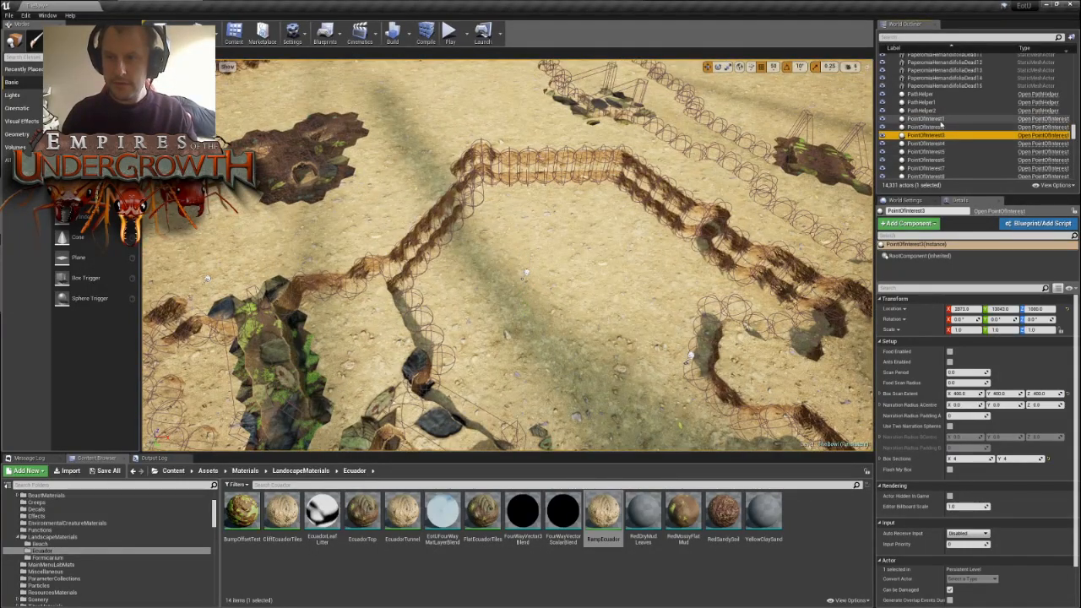
{"action": "left_click", "coordinate": [939, 120]}
{"action": "left_click", "coordinate": [944, 128]}
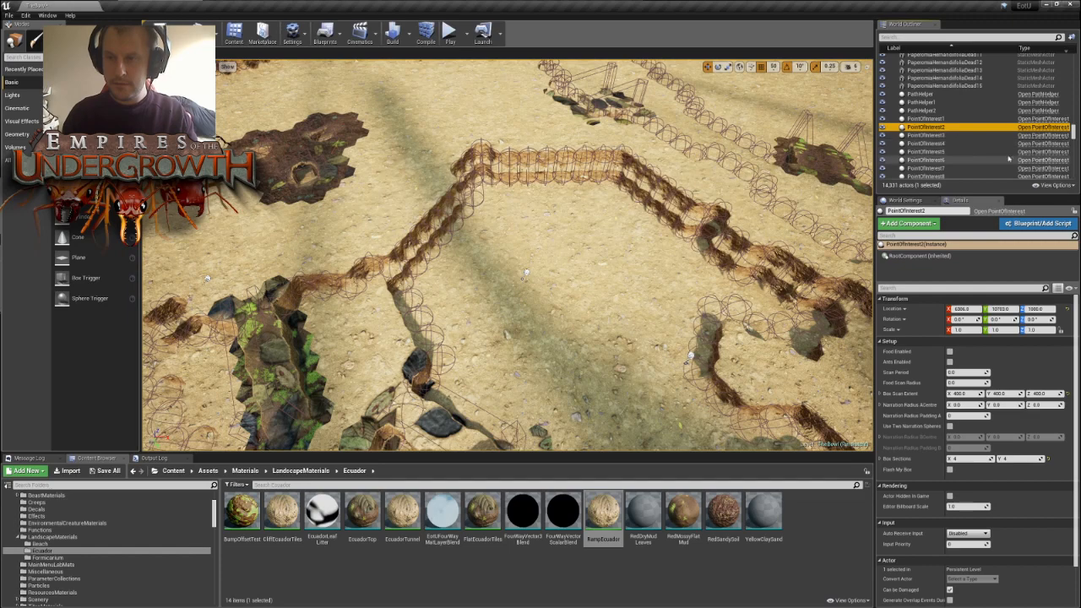
{"action": "mouse_move", "coordinate": [1075, 142]}
{"action": "left_mouse_down"}
{"action": "mouse_move", "coordinate": [1078, 131]}
{"action": "mouse_move", "coordinate": [1074, 145]}
{"action": "left_mouse_up"}
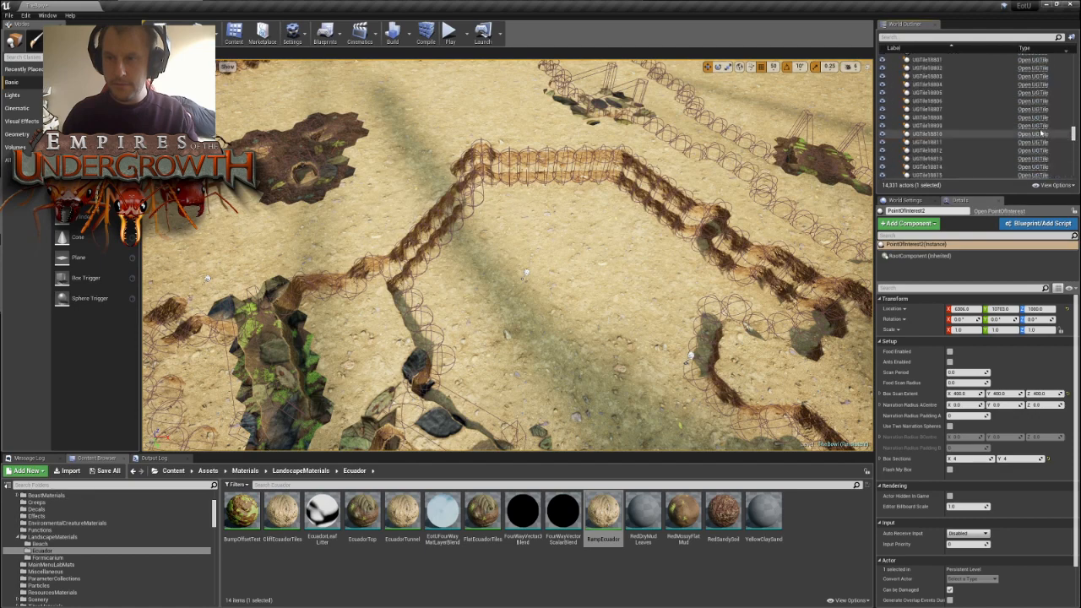
- Filter the actors by "pointofint" and delete every point of interest except PointOfInterest1
{"action": "left_click", "coordinate": [948, 37]}
{"action": "type", "text": "pointofint"}
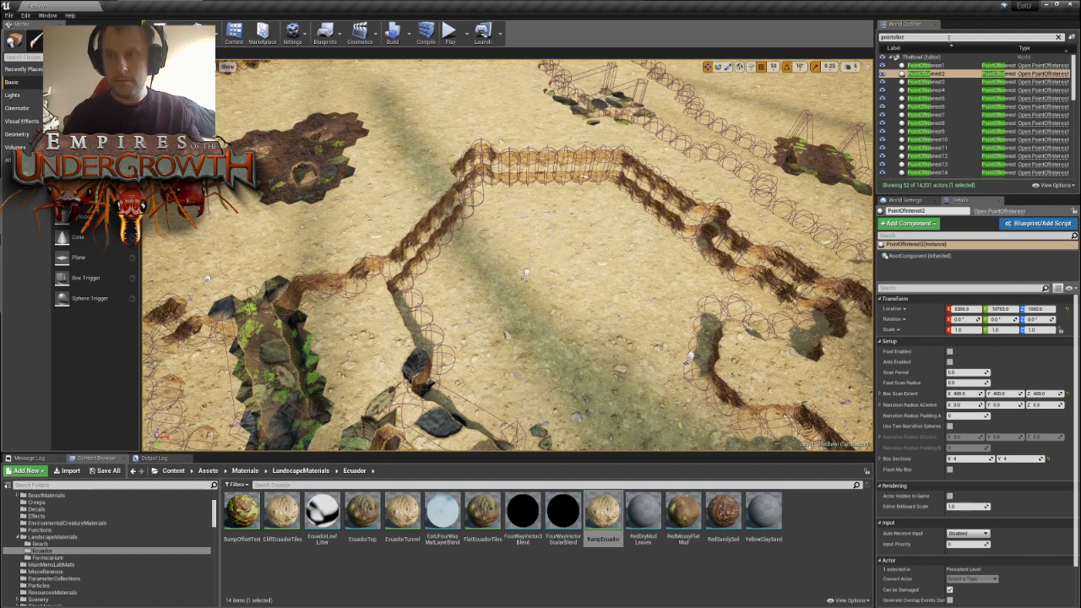
{"action": "left_click", "coordinate": [936, 66]}
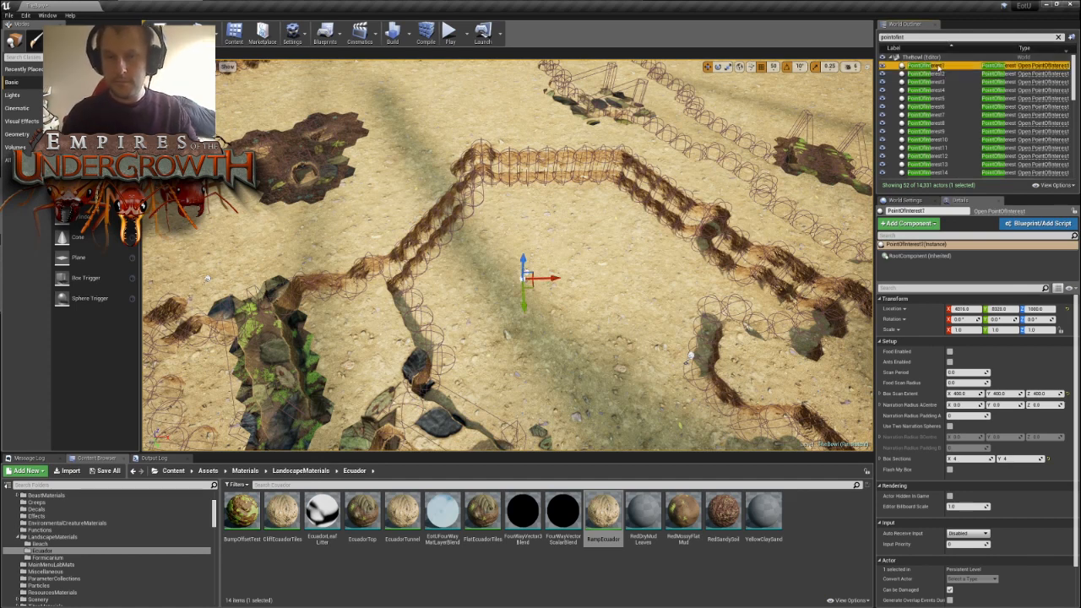
{"action": "left_click", "coordinate": [928, 74]}
{"action": "scroll", "coordinate": [955, 110], "scroll_direction": "down", "scroll_amount": 5}
{"action": "scroll", "coordinate": [963, 124], "scroll_direction": "down", "scroll_amount": 12}
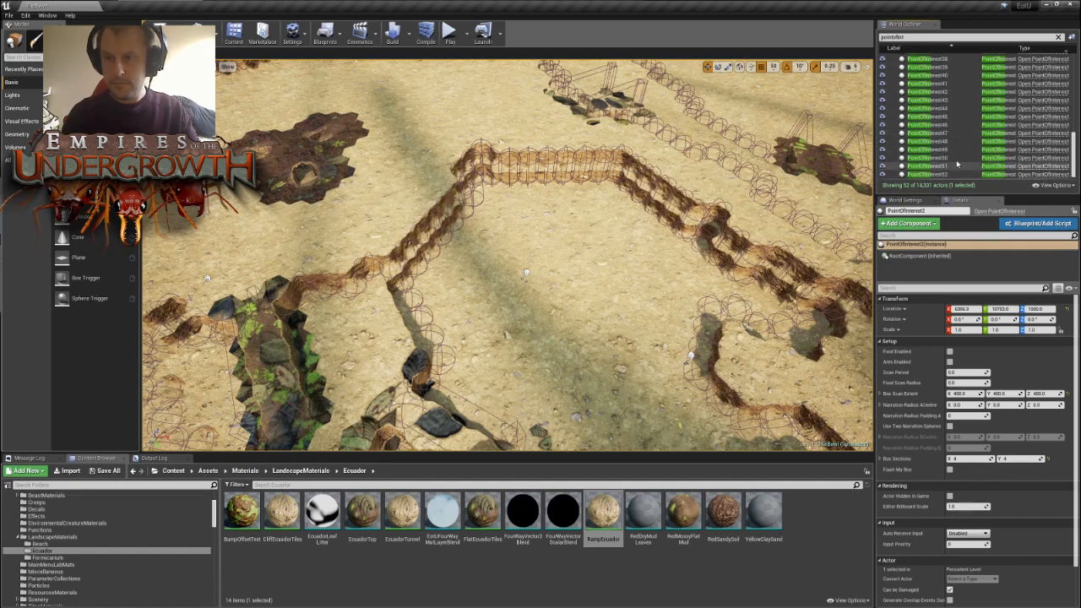
{"action": "left_click", "coordinate": [971, 173], "text": "shift"}
{"action": "scroll", "coordinate": [971, 172], "scroll_direction": "up", "scroll_amount": 3}
{"action": "scroll", "coordinate": [971, 161], "scroll_direction": "up", "scroll_amount": 10}
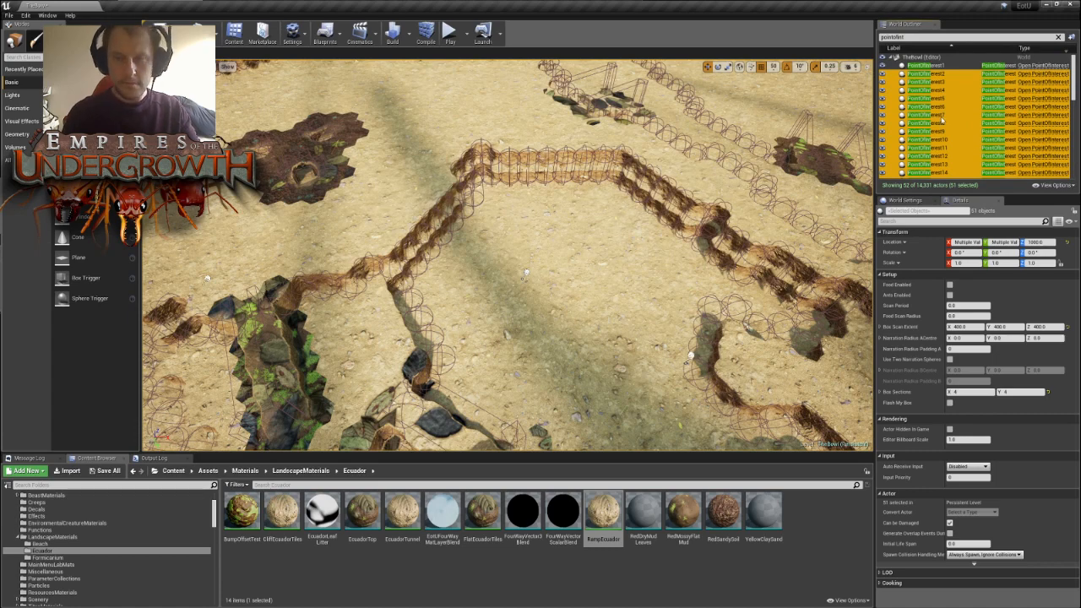
{"action": "key", "text": "Delete"}
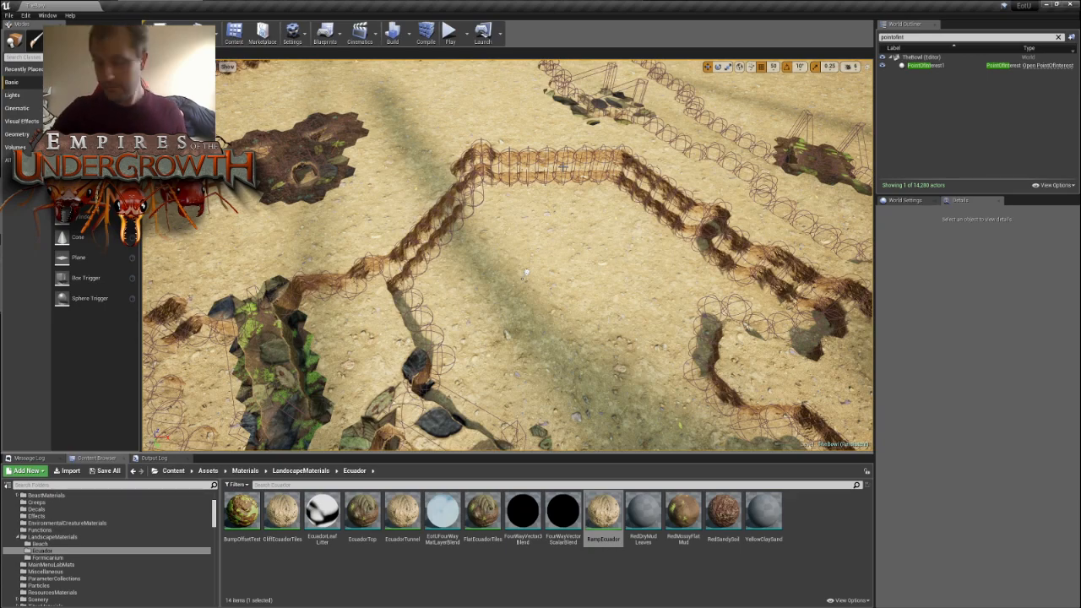
- Lower PointOfInterest1 towards the ground and reposition it in the open recess enclosed by the bowl's angled outer wall
{"action": "scroll", "coordinate": [524, 275], "scroll_direction": "up", "scroll_amount": 10}
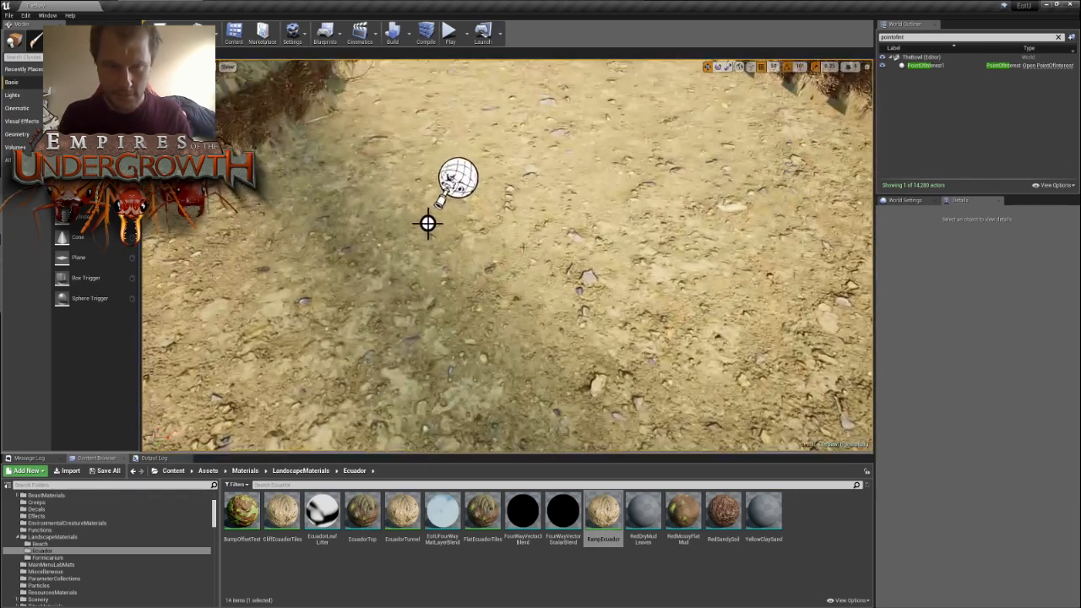
{"action": "left_click", "coordinate": [452, 181]}
{"action": "right_click_drag", "start_coordinate": [452, 181], "coordinate": [458, 208]}
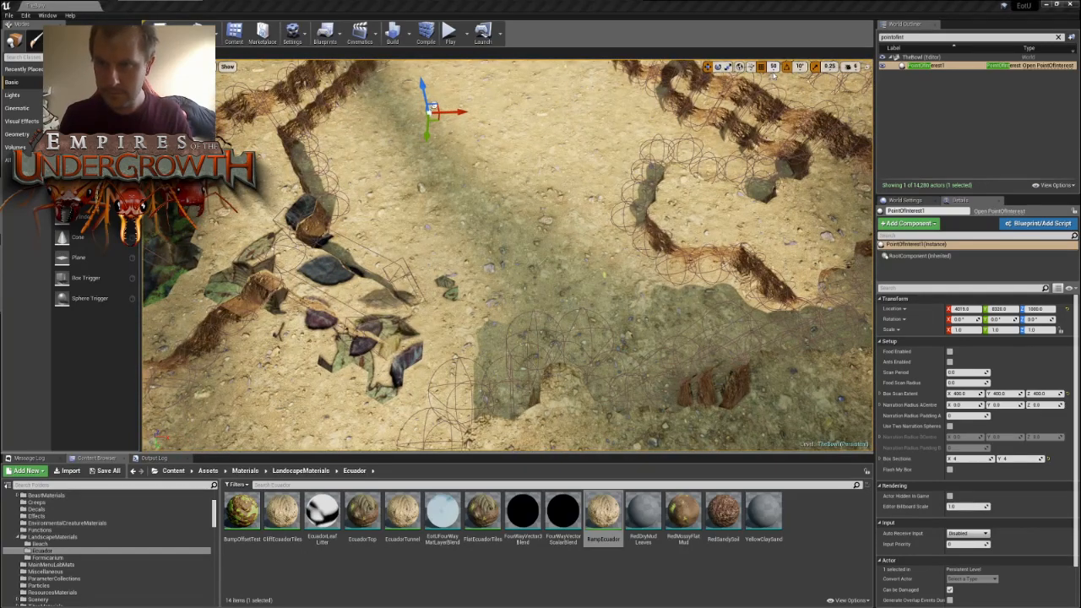
{"action": "left_click_drag", "start_coordinate": [423, 95], "coordinate": [421, 148]}
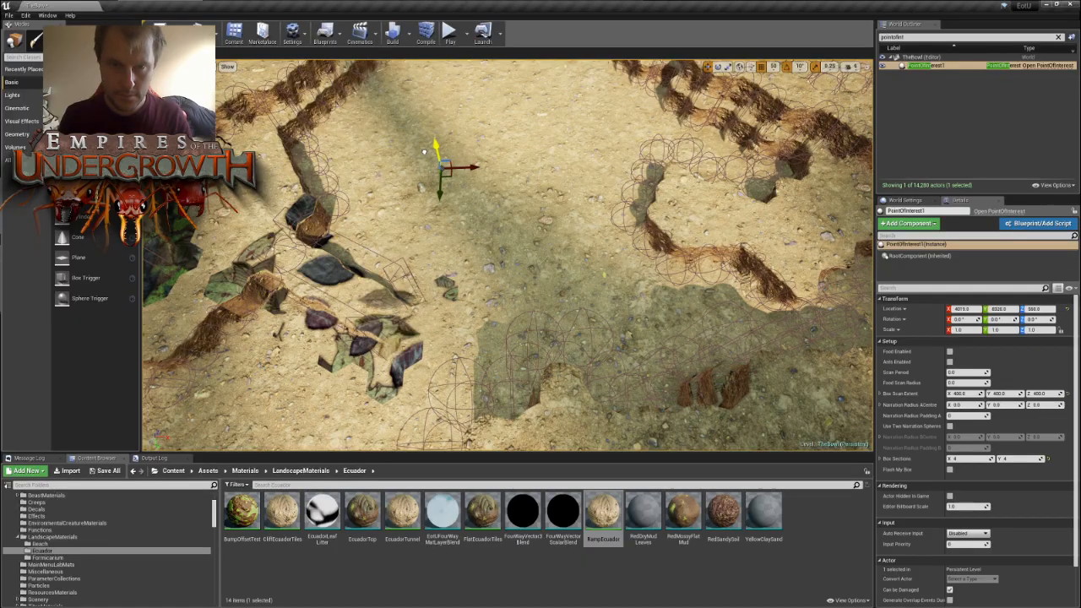
{"action": "key", "text": "w"}
{"action": "right_click_drag", "start_coordinate": [481, 180], "coordinate": [498, 91]}
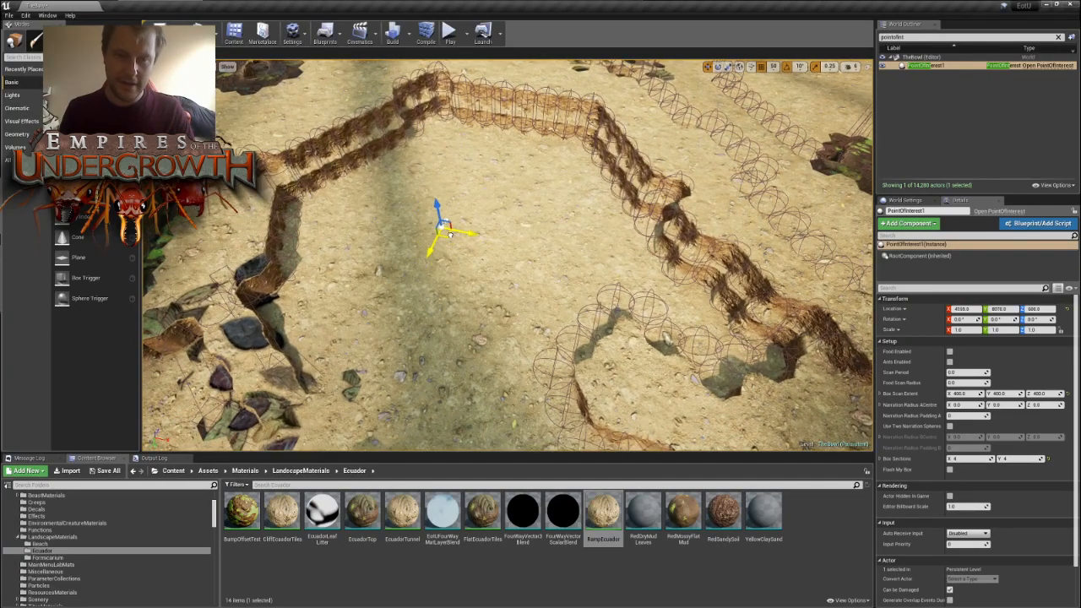
{"action": "right_click_drag", "start_coordinate": [466, 214], "coordinate": [460, 285]}
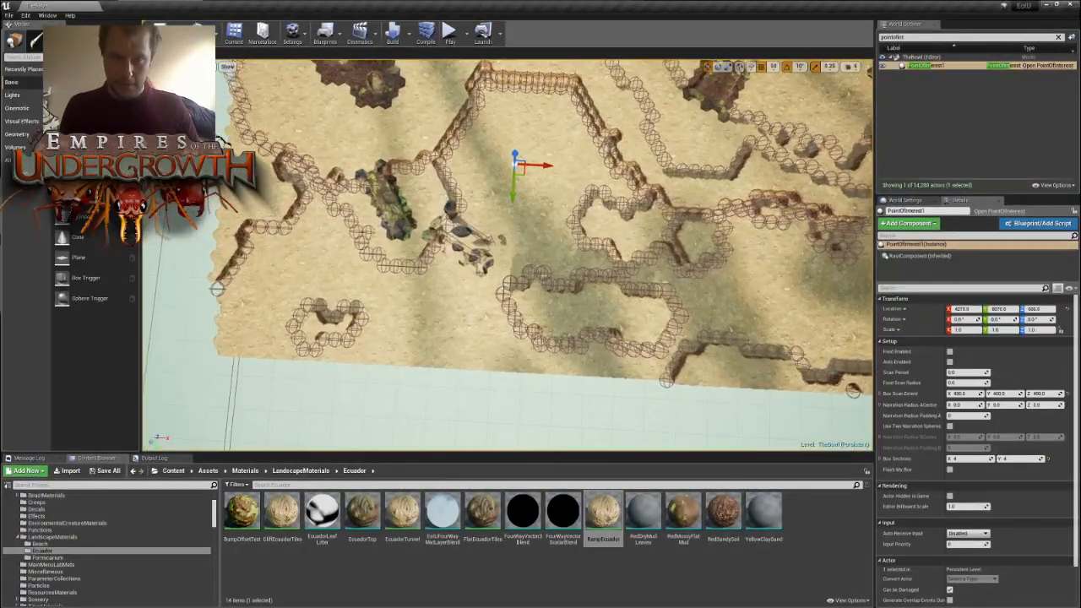
{"action": "left_click_drag", "start_coordinate": [526, 176], "coordinate": [531, 172]}
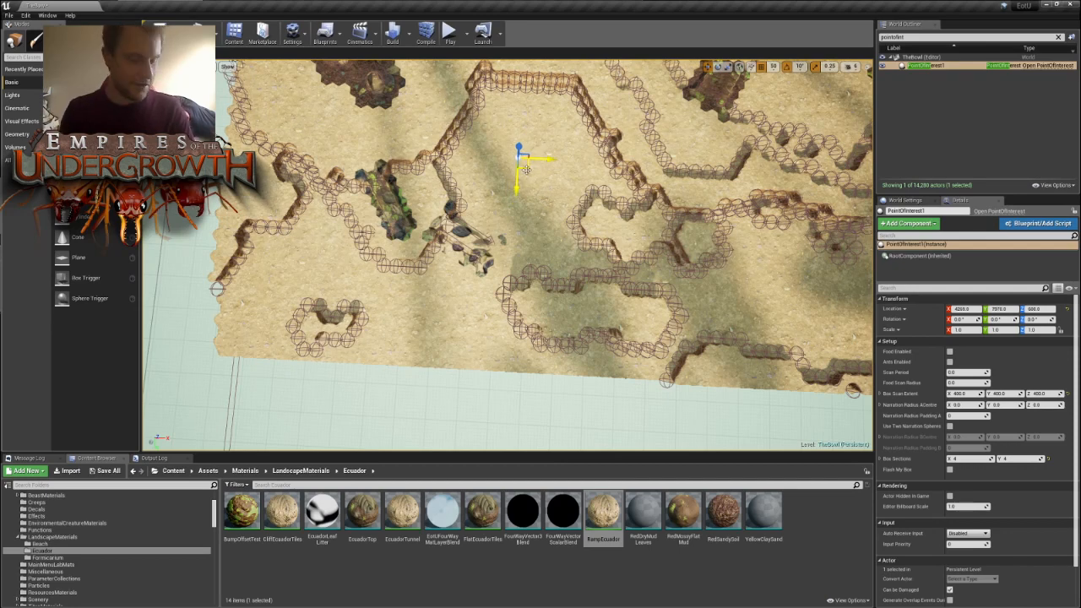
- Duplicate the point of interest into the map corner, on the open ground between the edge wall and the small U-shaped outcrop
{"action": "left_click_drag", "start_coordinate": [526, 168], "coordinate": [305, 275], "text": "alt"}
{"action": "right_click_drag", "start_coordinate": [305, 275], "coordinate": [337, 279]}
{"action": "key", "text": "w"}
{"action": "key", "text": "s"}
{"action": "key", "text": "w"}
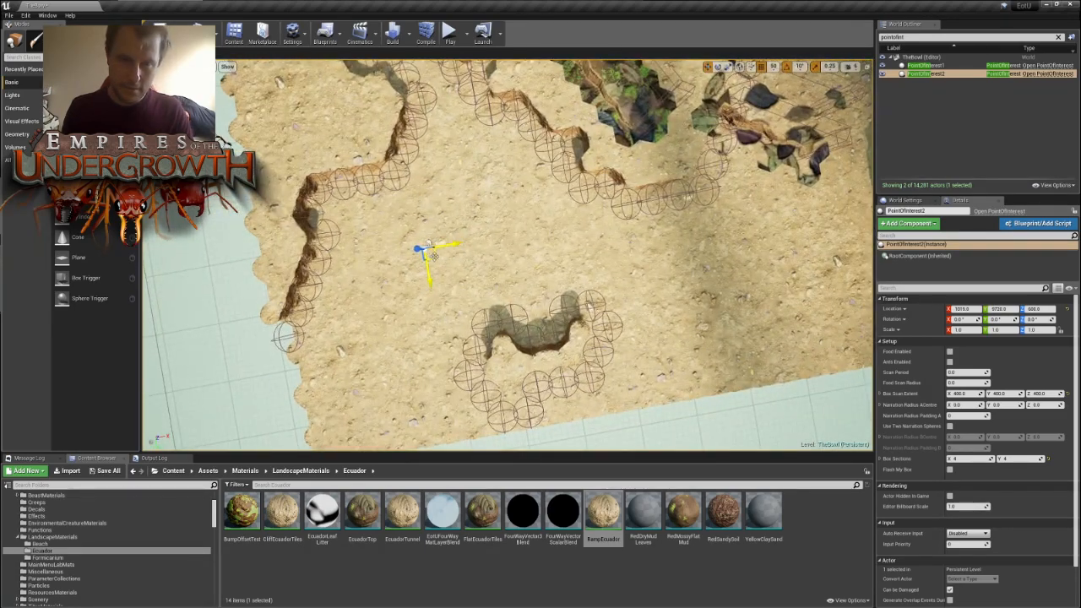
{"action": "left_click_drag", "start_coordinate": [430, 259], "coordinate": [471, 230]}
{"action": "key", "text": "s"}
{"action": "mouse_move", "coordinate": [471, 230]}
{"action": "right_mouse_down"}
{"action": "mouse_move", "coordinate": [421, 231]}
{"action": "mouse_move", "coordinate": [453, 230]}
{"action": "right_mouse_up"}
- Duplicate the corner point of interest into the open ground between the bowl wall and the map edge, beside the pillar cluster
{"action": "key", "text": "d"}
{"action": "key", "text": "w"}
{"action": "key", "text": "a"}
{"action": "key", "text": "w"}
{"action": "key", "text": "s"}
{"action": "key", "text": "s"}
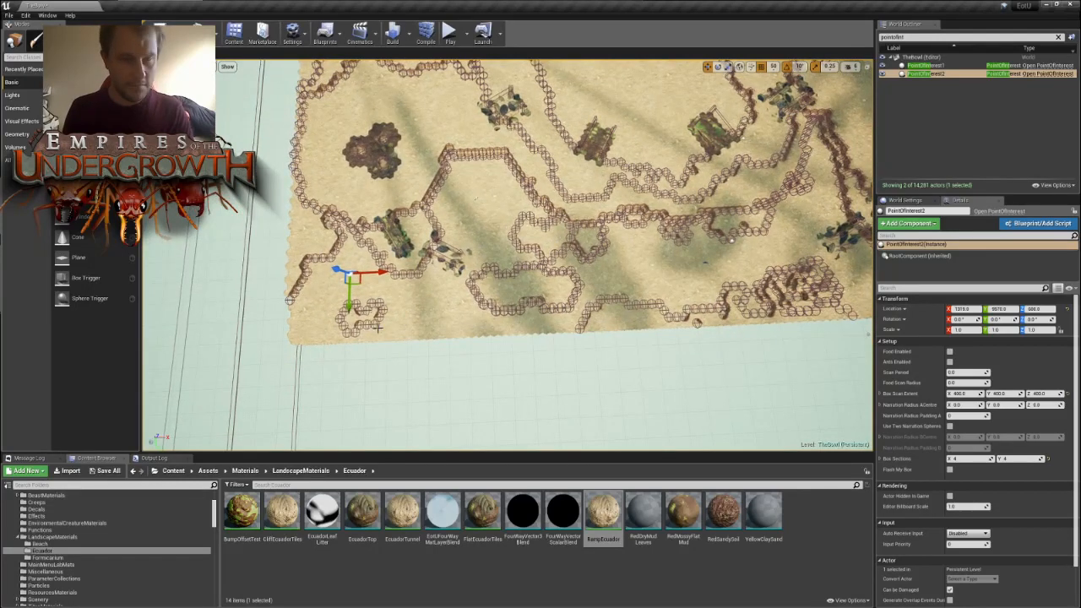
{"action": "key", "text": "ctrl+w"}
{"action": "left_click_drag", "start_coordinate": [364, 290], "coordinate": [689, 279]}
{"action": "key", "text": "f"}
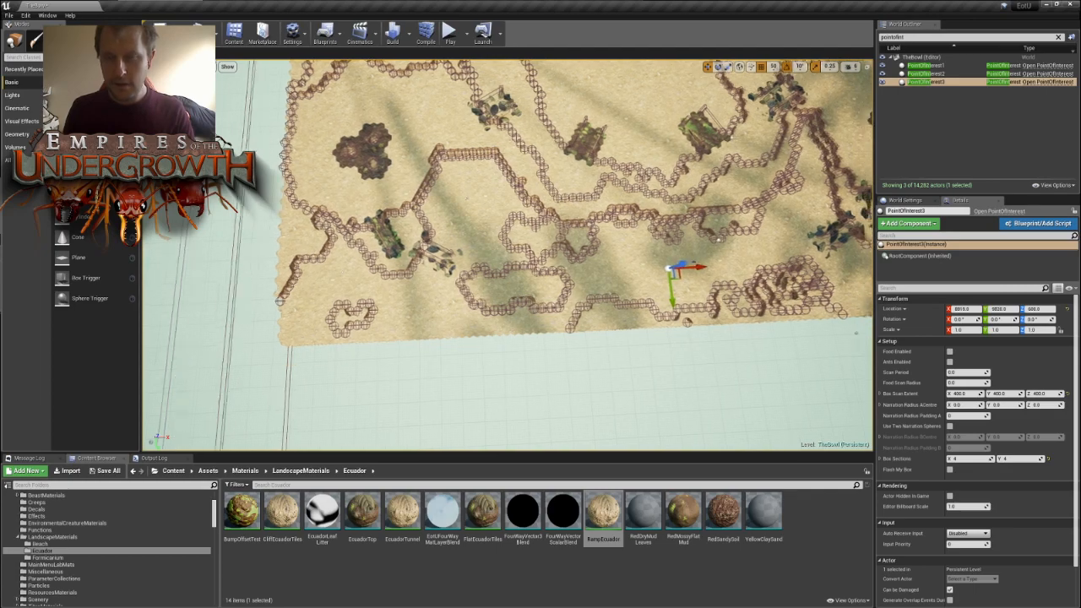
- Fine-tune PointOfInterest3's position in the middle of the open ground facing the map-edge wall
{"action": "key", "text": "w"}
{"action": "right_click_drag", "start_coordinate": [788, 400], "coordinate": [790, 403]}
{"action": "key", "text": "a"}
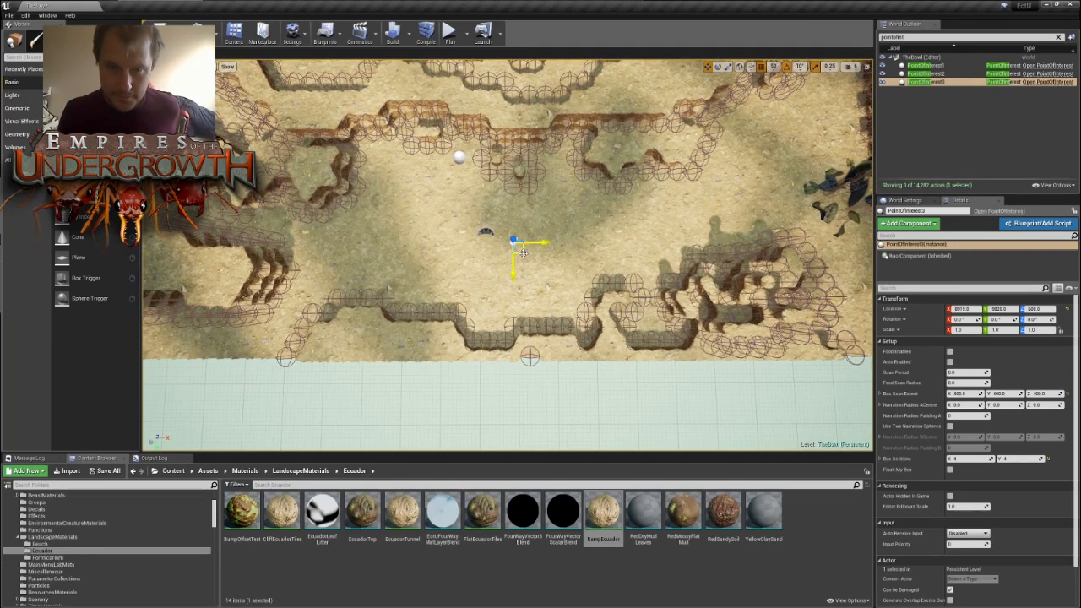
{"action": "left_click_drag", "start_coordinate": [523, 251], "coordinate": [513, 258]}
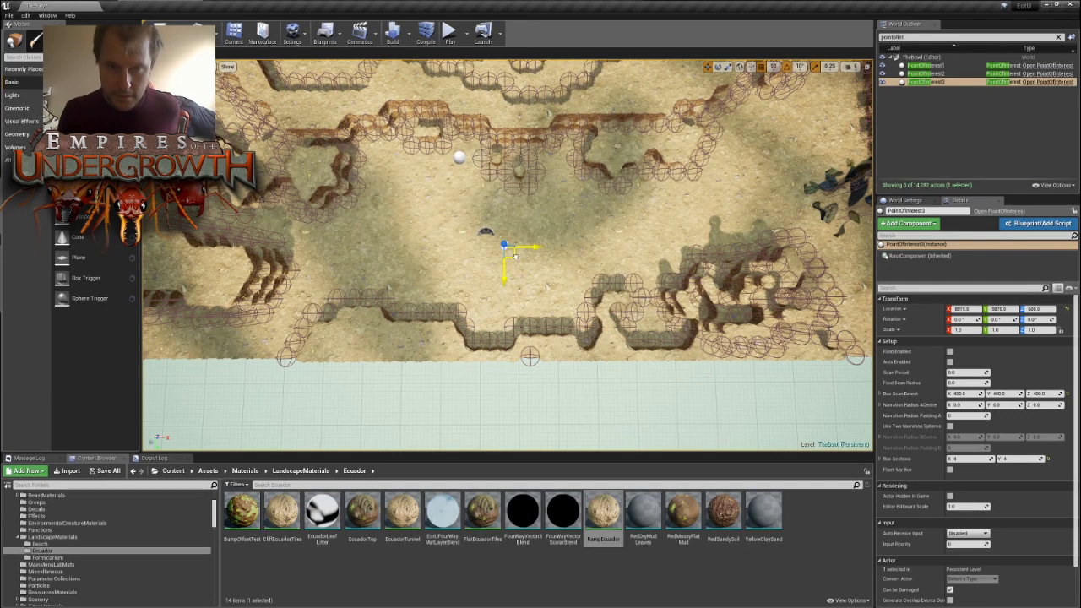
{"action": "mouse_move", "coordinate": [562, 257]}
{"action": "right_mouse_down"}
{"action": "mouse_move", "coordinate": [553, 254]}
{"action": "mouse_move", "coordinate": [570, 254]}
{"action": "right_mouse_up"}
- Duplicate PointOfInterest3 into the opposite map corner, on the open ground between the leafy debris and the edge wall
{"action": "key", "text": "s"}
{"action": "key", "text": "d"}
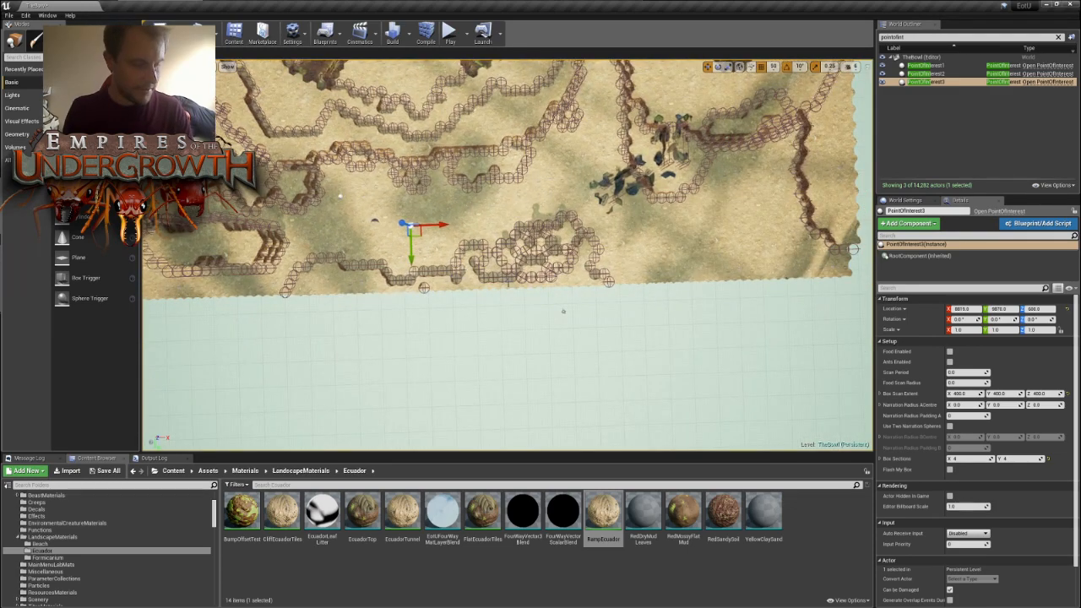
{"action": "key", "text": "ctrl+w"}
{"action": "left_click_drag", "start_coordinate": [414, 233], "coordinate": [747, 224]}
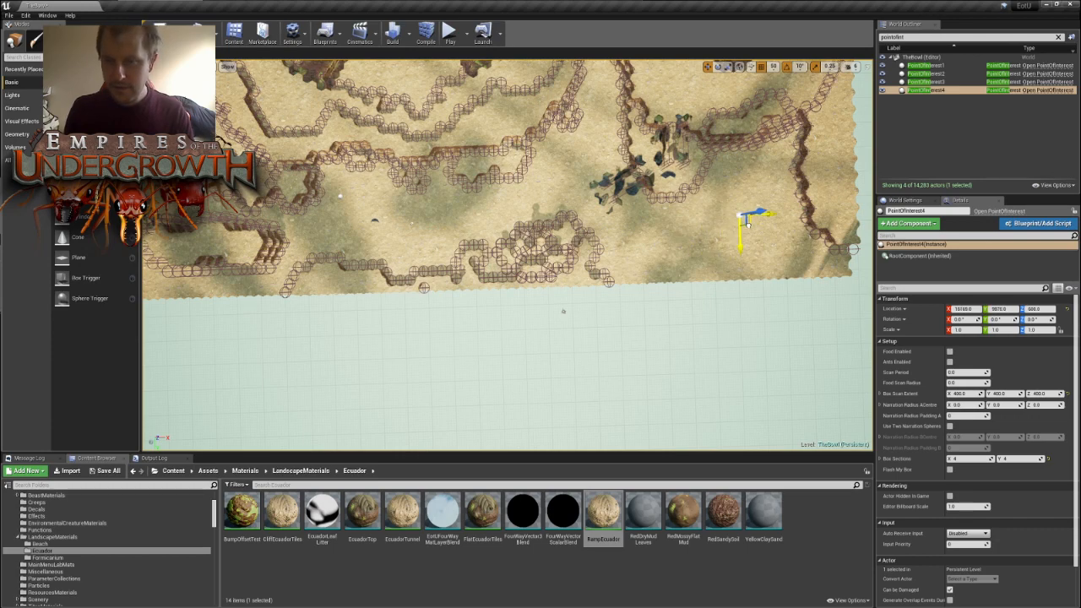
{"action": "key", "text": "d"}
{"action": "right_click_drag", "start_coordinate": [747, 224], "coordinate": [746, 211]}
{"action": "key", "text": "w"}
{"action": "key", "text": "s"}
{"action": "key", "text": "w"}
{"action": "key", "text": "d"}
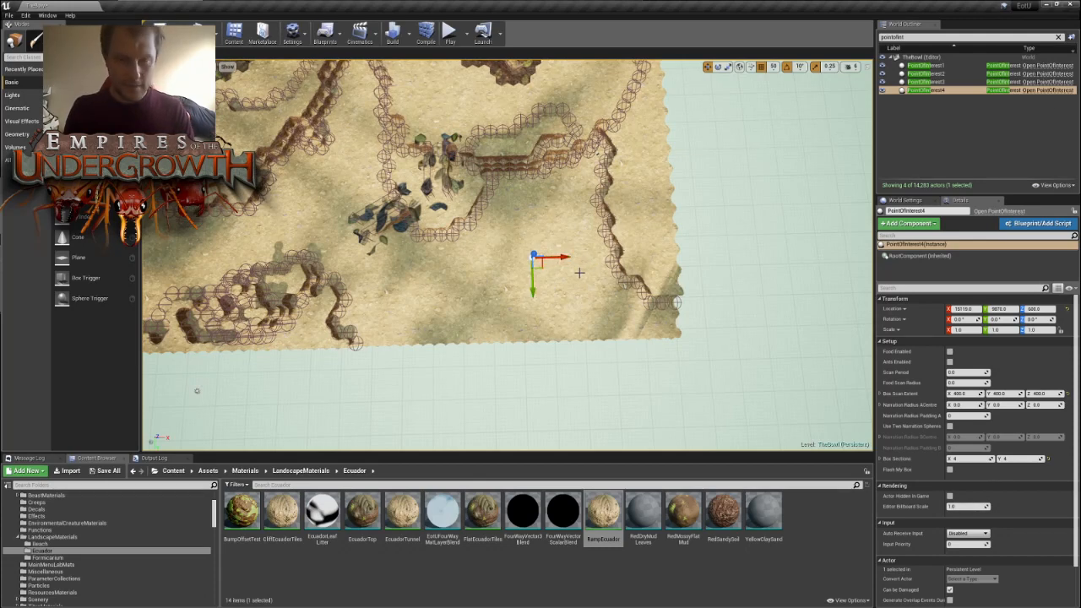
- Duplicate PointOfInterest4 onto the open ground between the leafy debris and the winding stepped wall, and fine-tune the copy's position
{"action": "left_click_drag", "start_coordinate": [541, 269], "coordinate": [337, 183], "text": "alt"}
{"action": "right_click_drag", "start_coordinate": [339, 183], "coordinate": [418, 196]}
{"action": "key", "text": "w"}
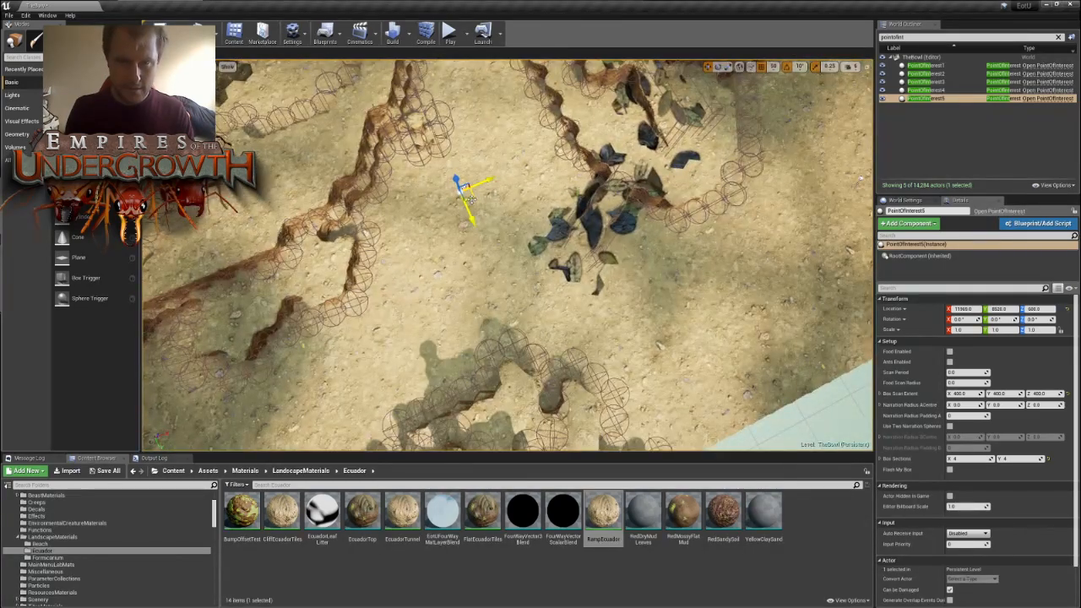
{"action": "left_click_drag", "start_coordinate": [475, 198], "coordinate": [478, 201]}
{"action": "right_click_drag", "start_coordinate": [478, 201], "coordinate": [384, 201]}
{"action": "key", "text": "s"}
{"action": "key", "text": "d"}
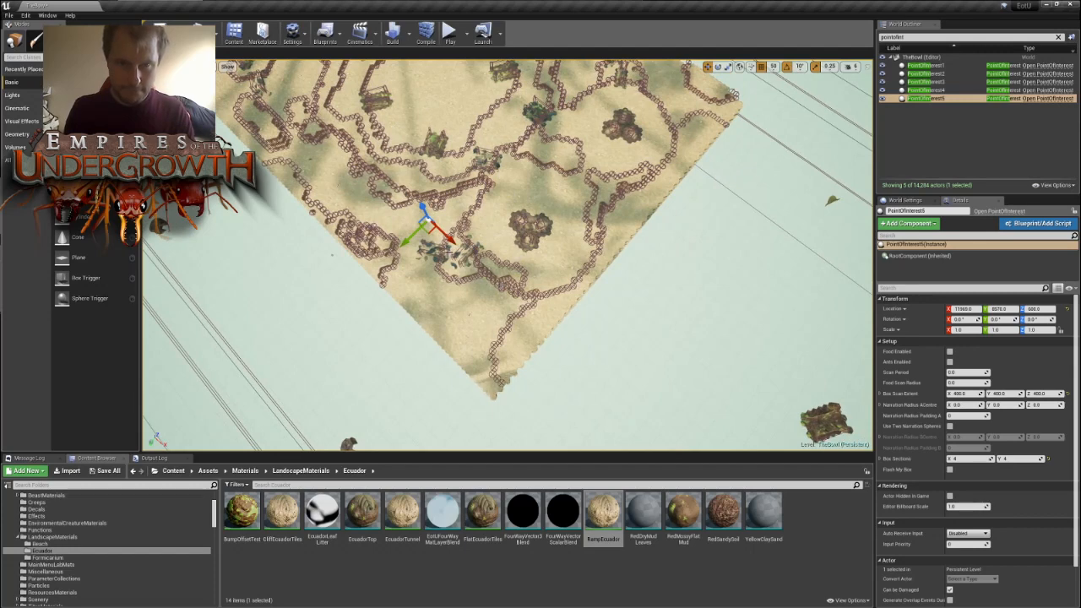
- Duplicate PointOfInterest5 past the three-lobed mounds and place the copy in the walled recess near the far map edge
{"action": "key", "text": "ctrl+w"}
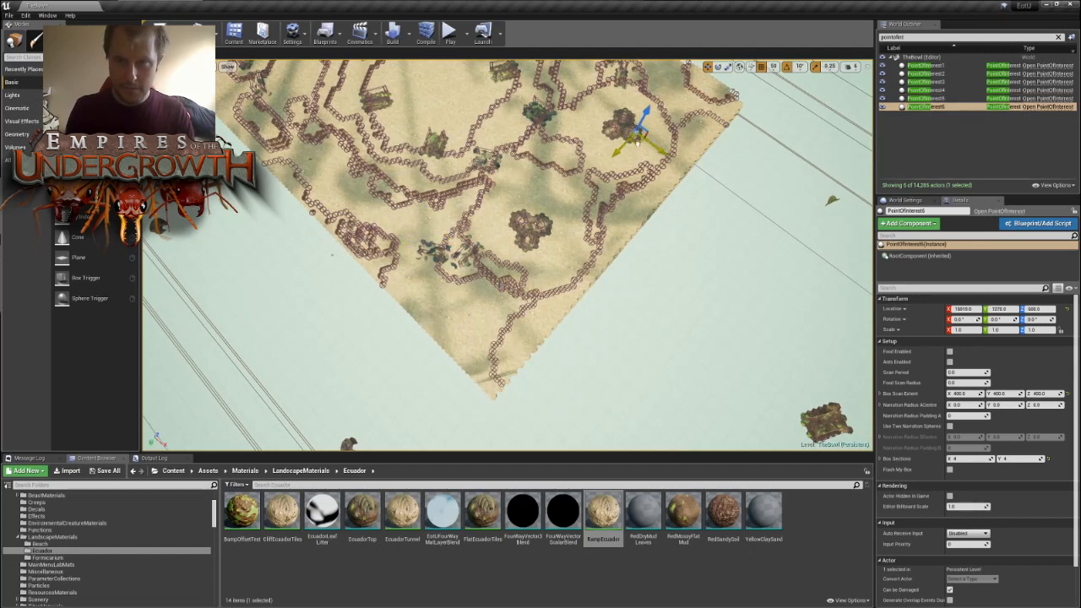
{"action": "left_click_drag", "start_coordinate": [674, 110], "coordinate": [675, 104]}
{"action": "key", "text": "d"}
{"action": "right_click_drag", "start_coordinate": [676, 105], "coordinate": [591, 118]}
{"action": "key", "text": "w"}
{"action": "key", "text": "w"}
{"action": "key", "text": "s"}
{"action": "key", "text": "w"}
{"action": "right_click_drag", "start_coordinate": [554, 228], "coordinate": [554, 242]}
{"action": "key", "text": "s"}
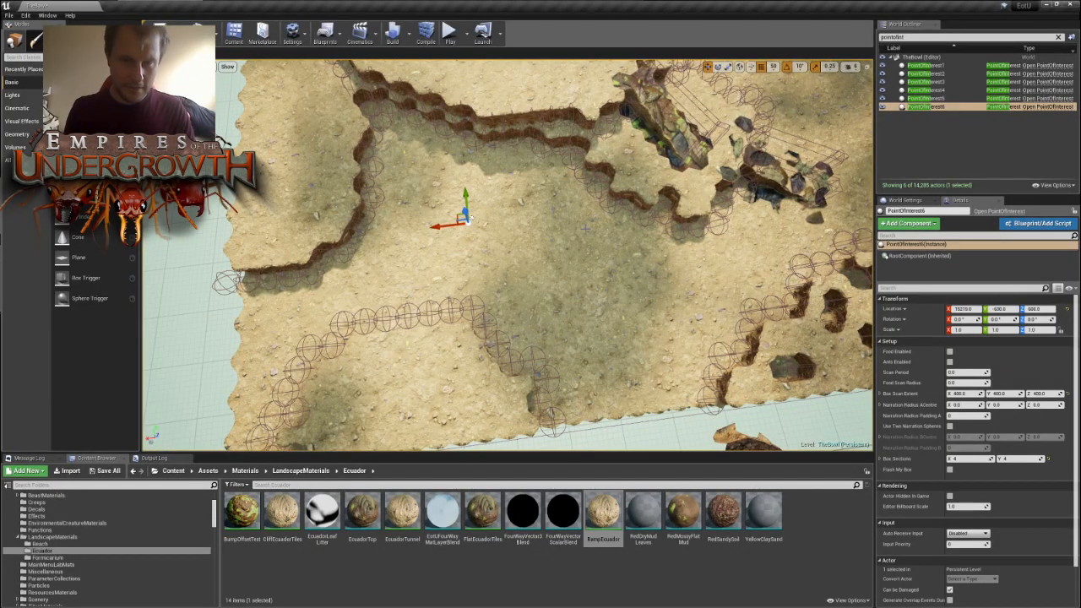
- Duplicate PointOfInterest6 onto the open ground between the two walls, just behind the mossy rock debris
{"action": "key", "text": "ctrl+w"}
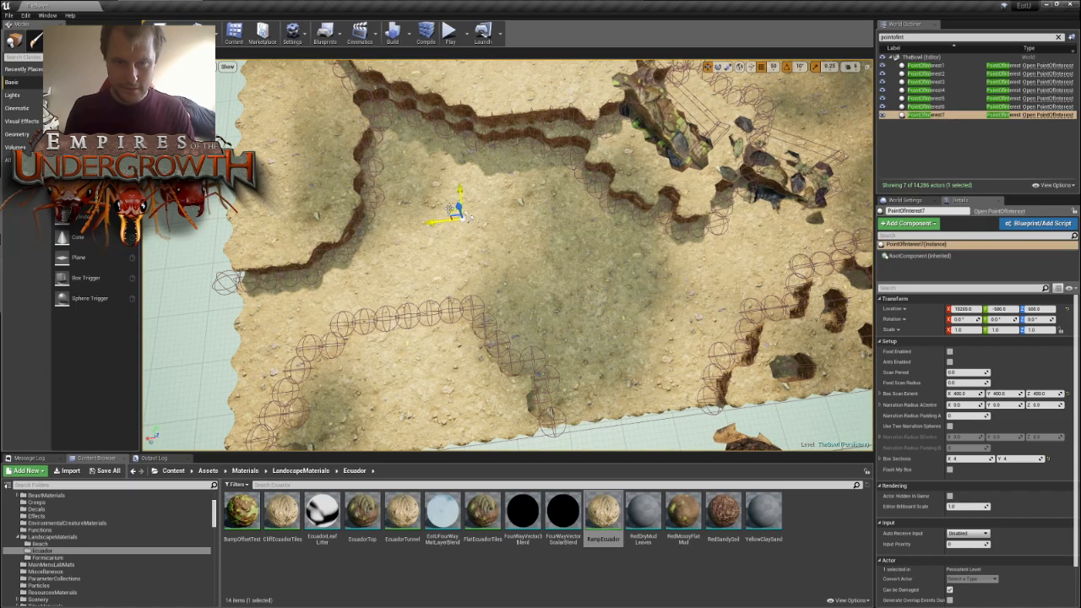
{"action": "left_click_drag", "start_coordinate": [451, 209], "coordinate": [797, 114]}
{"action": "right_click_drag", "start_coordinate": [797, 110], "coordinate": [551, 237]}
{"action": "key", "text": "s"}
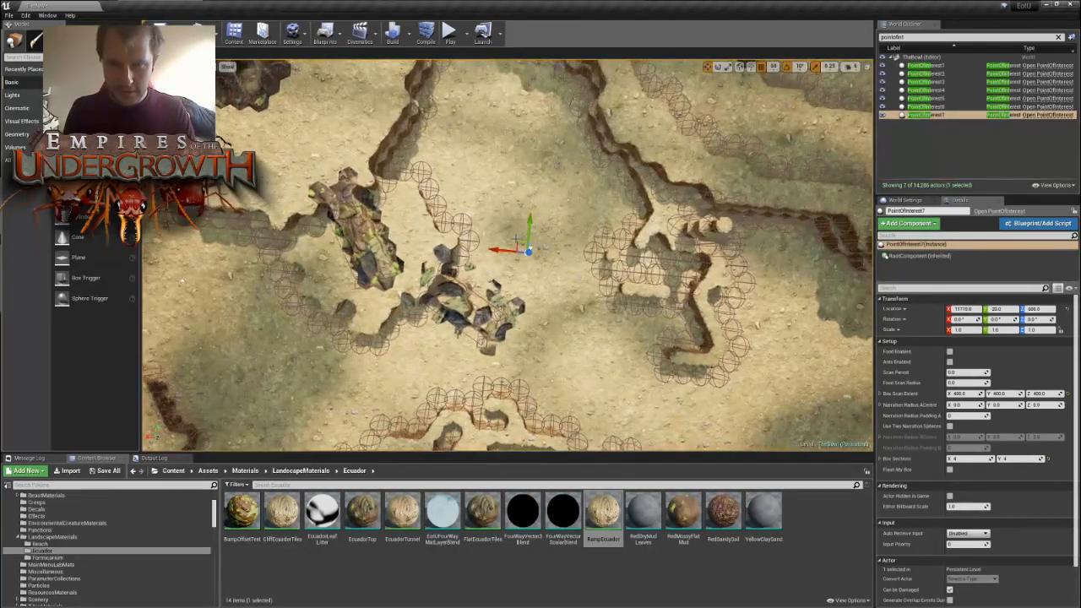
{"action": "left_click_drag", "start_coordinate": [518, 239], "coordinate": [493, 133]}
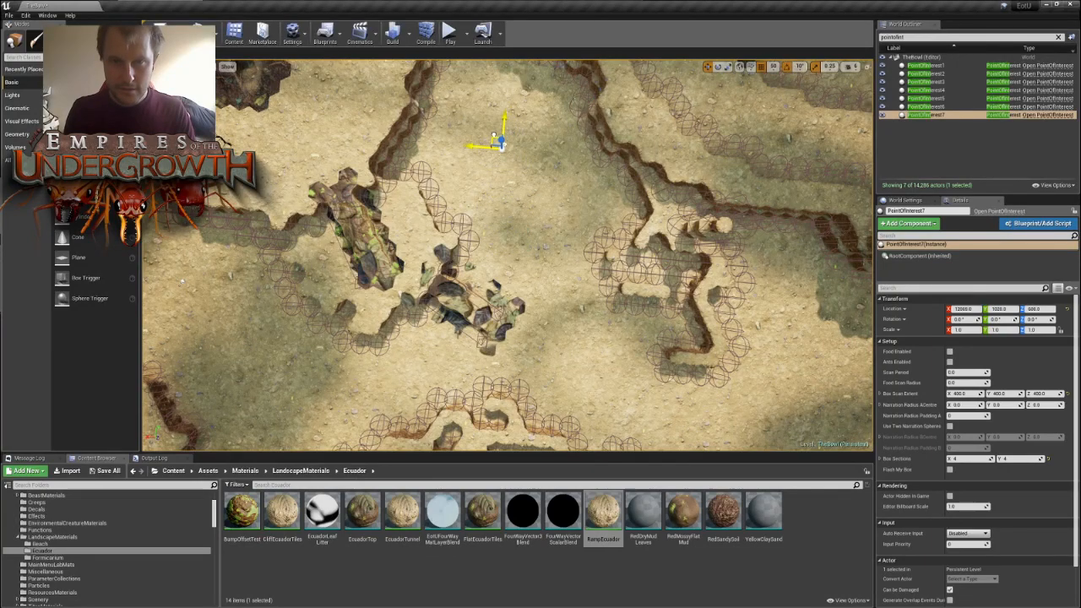
{"action": "key", "text": "s"}
{"action": "right_click_drag", "start_coordinate": [494, 136], "coordinate": [581, 239]}
{"action": "key", "text": "w"}
{"action": "key", "text": "s"}
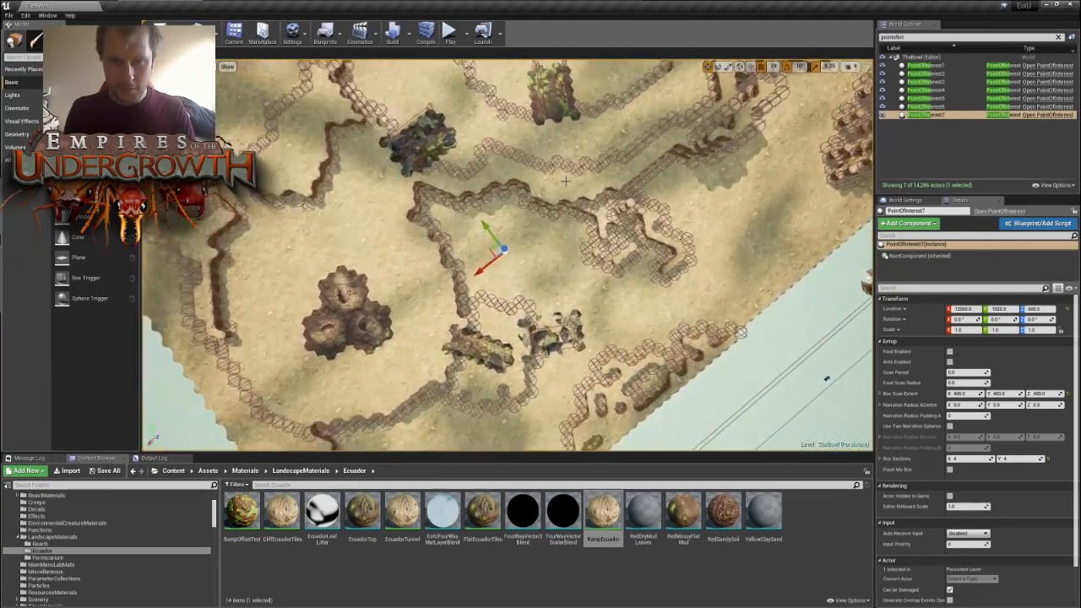
- Duplicate PointOfInterest7 past the winding outcrop, onto the open ground beside the straight map edge
{"action": "left_click_drag", "start_coordinate": [498, 245], "coordinate": [755, 219], "text": "alt"}
{"action": "right_click_drag", "start_coordinate": [755, 220], "coordinate": [777, 237]}
{"action": "key", "text": "d"}
{"action": "key", "text": "w"}
{"action": "key", "text": "a"}
{"action": "key", "text": "w"}
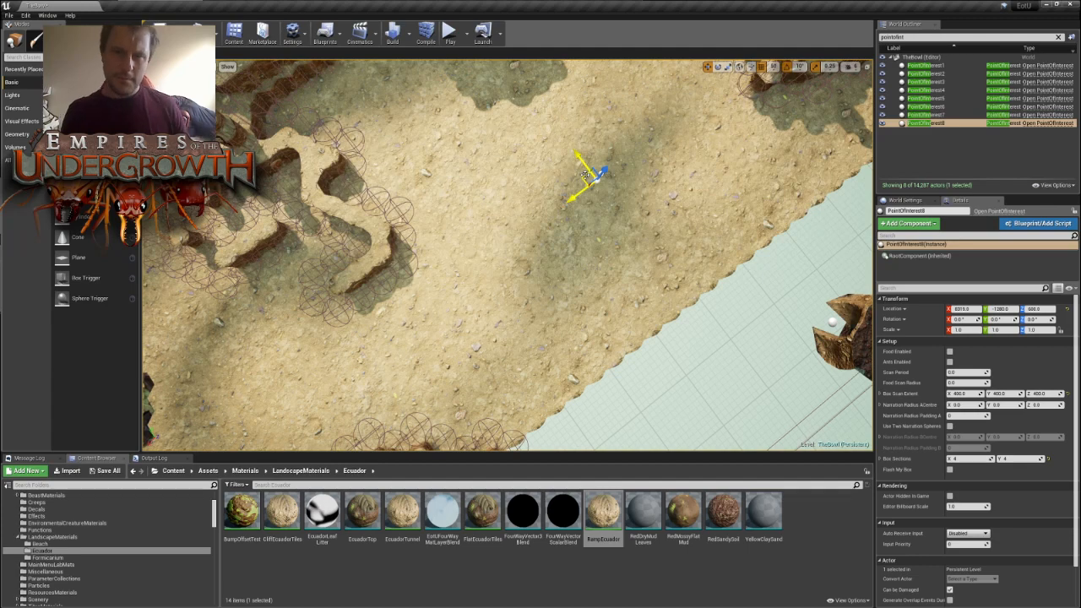
- Fine-tune PointOfInterest8's position on the open ground between the stepped wall, the winding outcrop and the pillar cluster
{"action": "left_click_drag", "start_coordinate": [582, 179], "coordinate": [534, 147]}
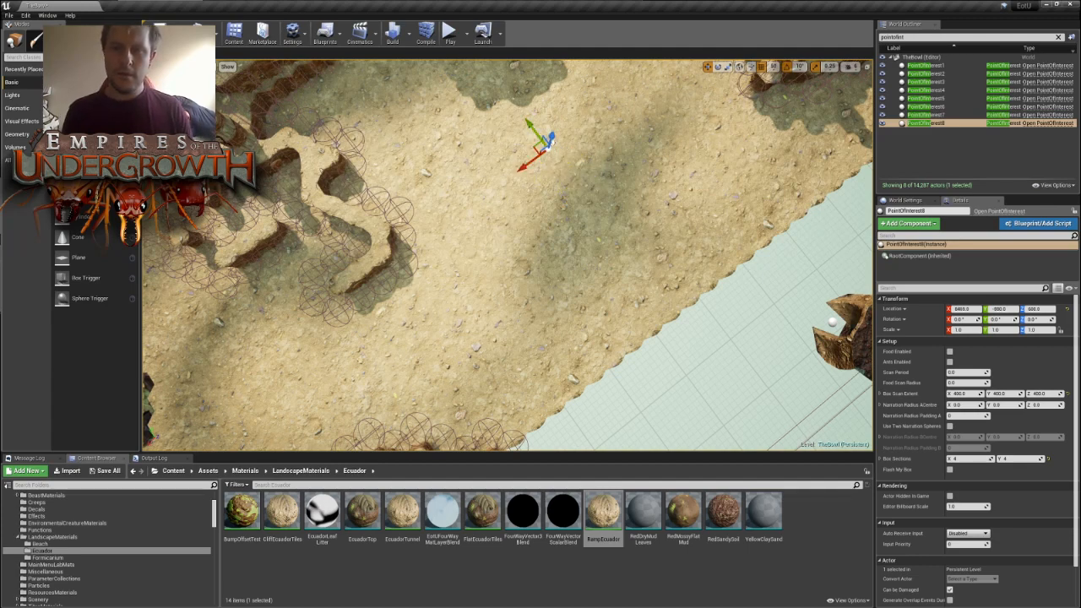
{"action": "key", "text": "s"}
{"action": "right_click_drag", "start_coordinate": [534, 147], "coordinate": [557, 151]}
{"action": "key", "text": "a"}
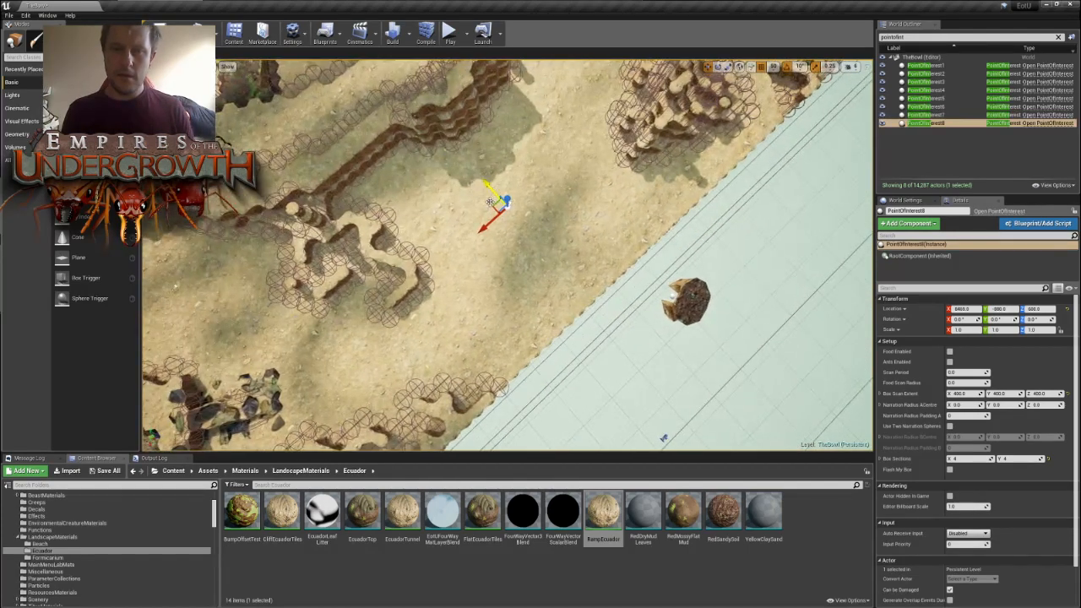
{"action": "left_click_drag", "start_coordinate": [493, 204], "coordinate": [521, 190]}
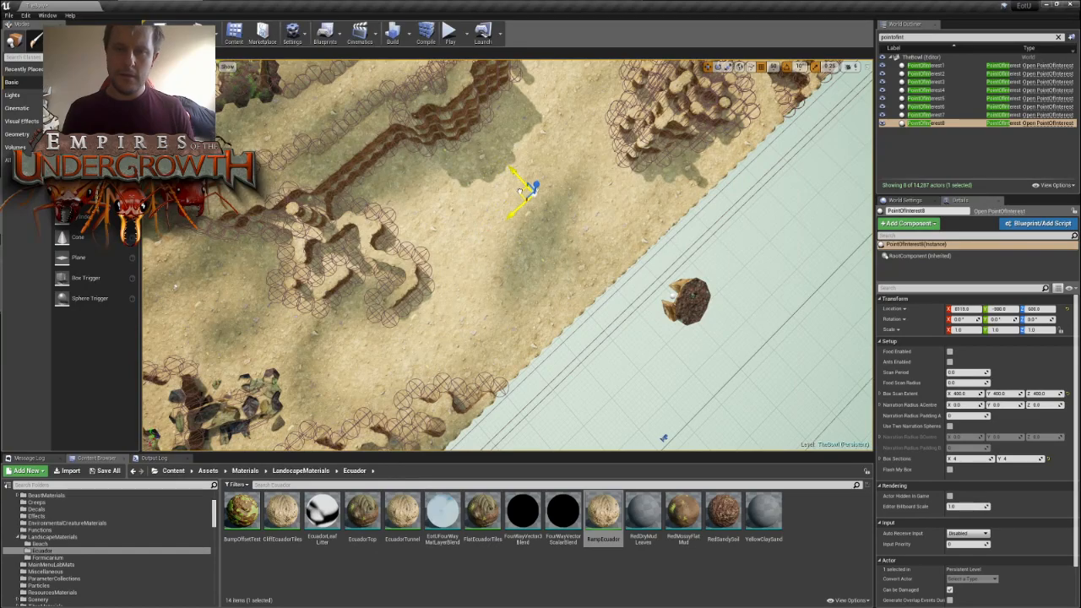
{"action": "right_click_drag", "start_coordinate": [522, 194], "coordinate": [519, 191]}
{"action": "key", "text": "w"}
{"action": "right_click_drag", "start_coordinate": [507, 253], "coordinate": [591, 254]}
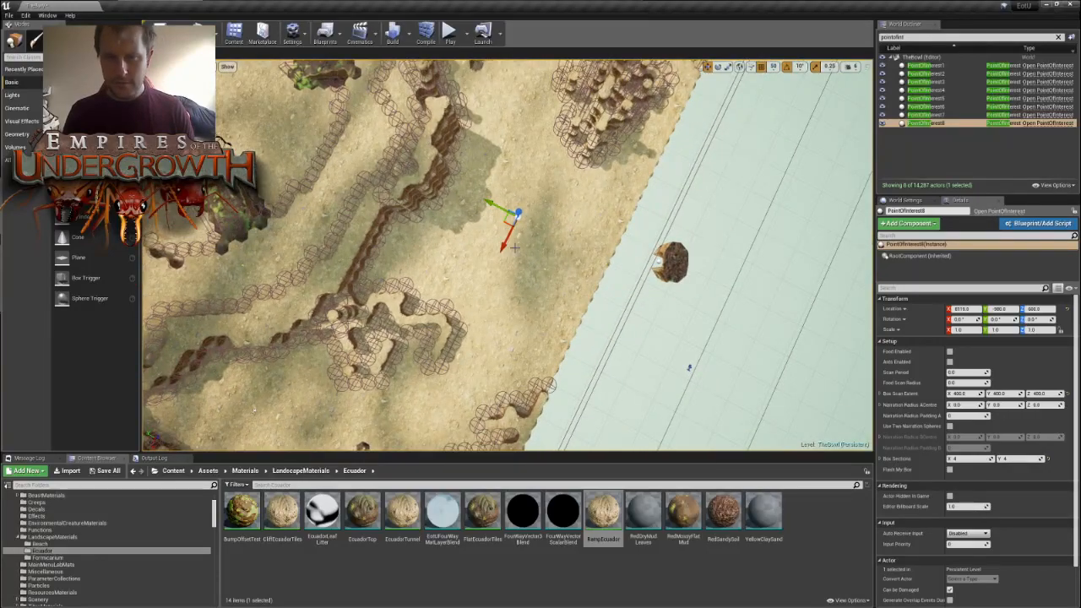
- Duplicate PointOfInterest8 past the pillar cluster, onto the open ground between the wall bend and the small forked outcrop
{"action": "mouse_move", "coordinate": [515, 247]}
{"action": "right_mouse_down"}
{"action": "mouse_move", "coordinate": [650, 228]}
{"action": "mouse_move", "coordinate": [507, 249]}
{"action": "right_mouse_up"}
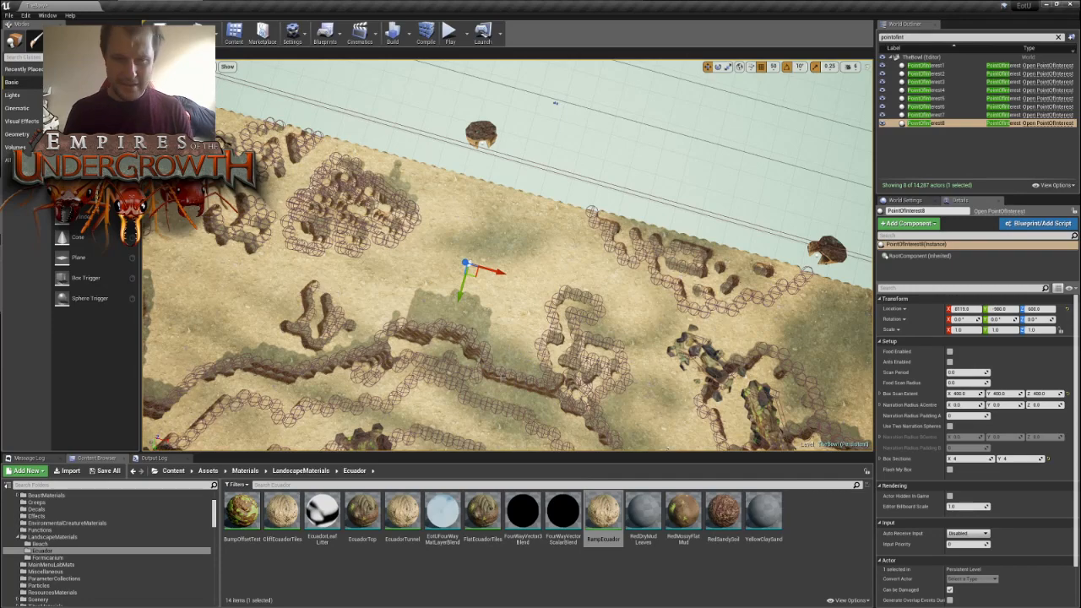
{"action": "key", "text": "ctrl+w"}
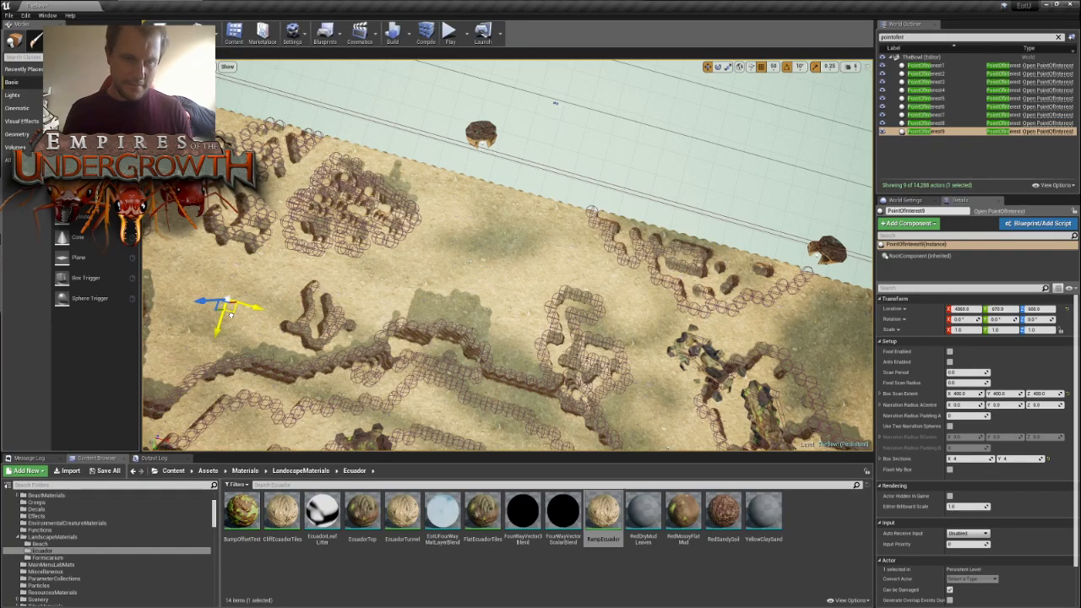
{"action": "right_click_drag", "start_coordinate": [215, 315], "coordinate": [156, 328]}
{"action": "left_click_drag", "start_coordinate": [407, 268], "coordinate": [399, 264]}
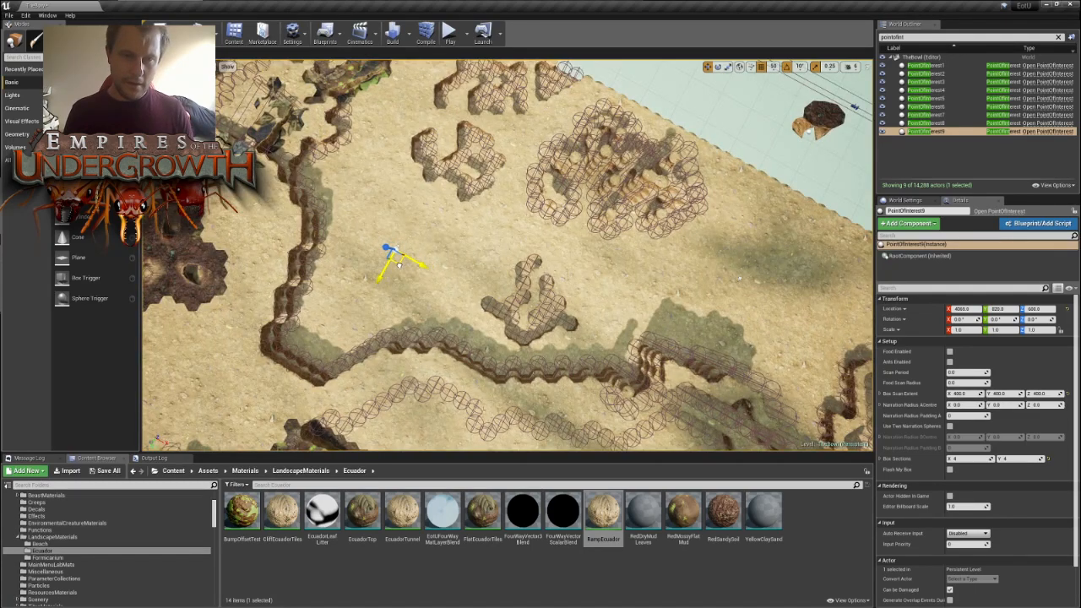
{"action": "right_click_drag", "start_coordinate": [476, 264], "coordinate": [241, 274]}
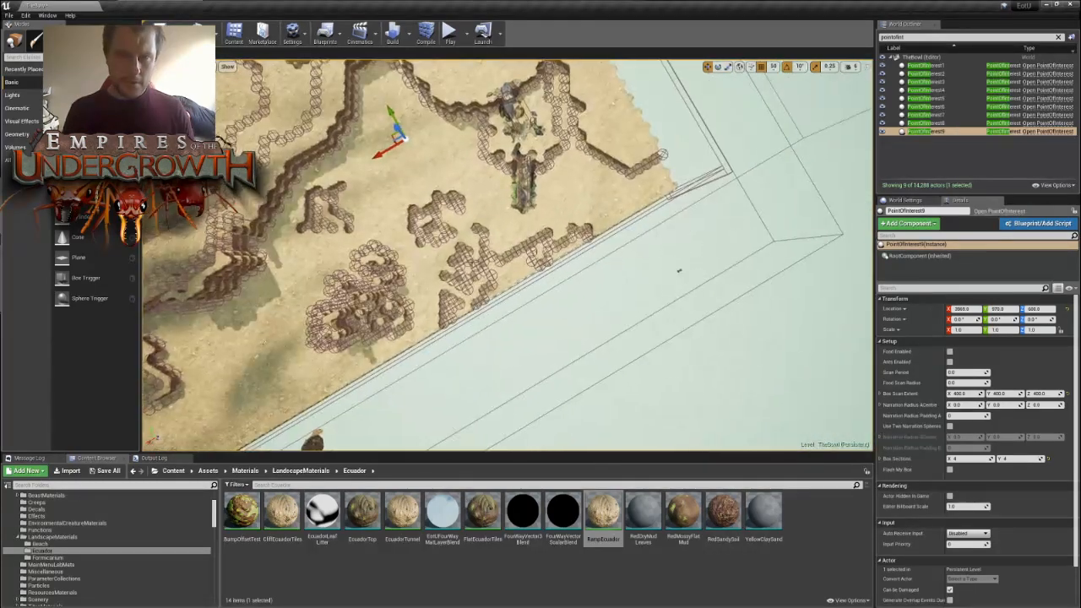
- Duplicate PointOfInterest9 into the map corner, on the open ground between the mossy log and the angled corner wall
{"action": "key", "text": "ctrl+w"}
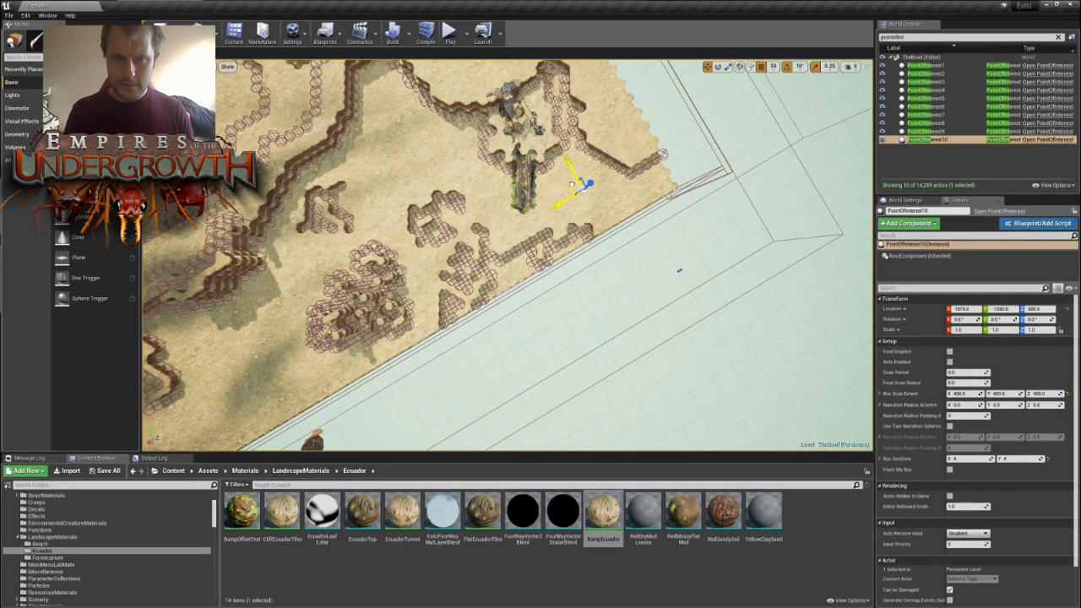
{"action": "right_click_drag", "start_coordinate": [540, 253], "coordinate": [355, 279]}
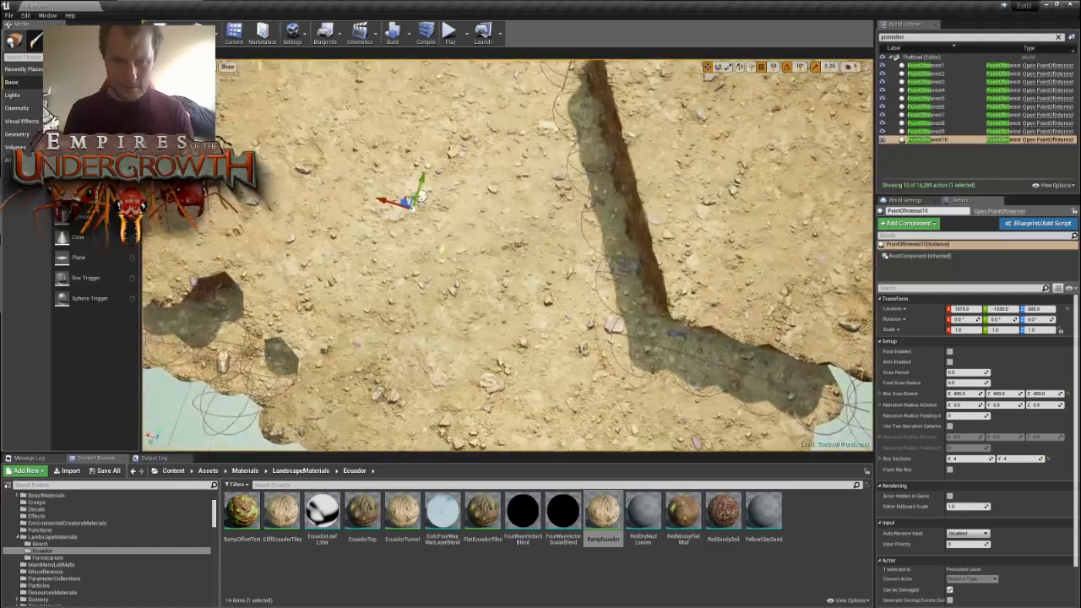
{"action": "mouse_move", "coordinate": [507, 253]}
{"action": "right_mouse_down"}
{"action": "mouse_move", "coordinate": [430, 262]}
{"action": "mouse_move", "coordinate": [499, 254]}
{"action": "mouse_move", "coordinate": [541, 279]}
{"action": "mouse_move", "coordinate": [456, 262]}
{"action": "mouse_move", "coordinate": [464, 258]}
{"action": "mouse_move", "coordinate": [439, 270]}
{"action": "mouse_move", "coordinate": [473, 270]}
{"action": "mouse_move", "coordinate": [490, 253]}
{"action": "mouse_move", "coordinate": [473, 241]}
{"action": "mouse_move", "coordinate": [507, 202]}
{"action": "mouse_move", "coordinate": [473, 194]}
{"action": "mouse_move", "coordinate": [494, 296]}
{"action": "mouse_move", "coordinate": [536, 300]}
{"action": "mouse_move", "coordinate": [447, 317]}
{"action": "mouse_move", "coordinate": [486, 241]}
{"action": "mouse_move", "coordinate": [431, 229]}
{"action": "mouse_move", "coordinate": [508, 253]}
{"action": "right_mouse_up"}
- Reposition PointOfInterest8, then duplicate it closer to the map edge, between the winding outcrop and the pillar cluster
{"action": "left_click", "coordinate": [519, 201]}
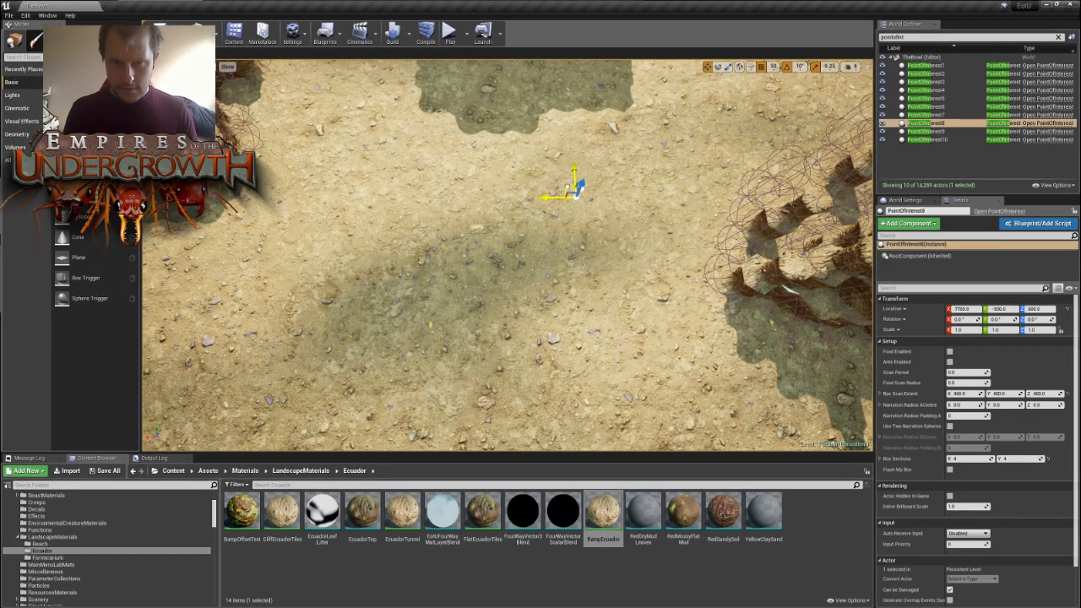
{"action": "key", "text": "ctrl+w"}
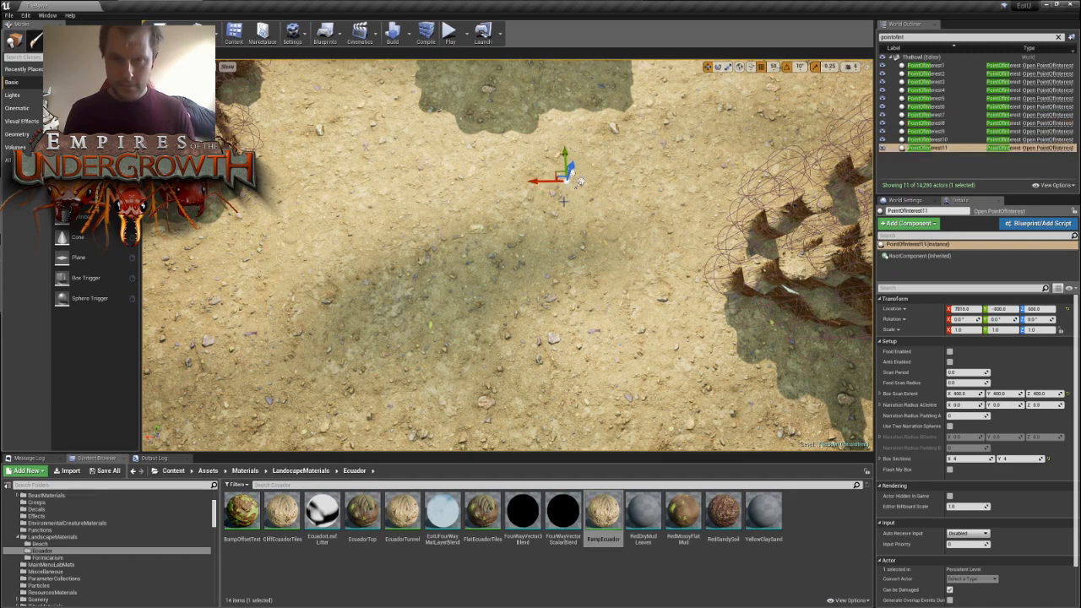
{"action": "left_click_drag", "start_coordinate": [460, 259], "coordinate": [371, 290]}
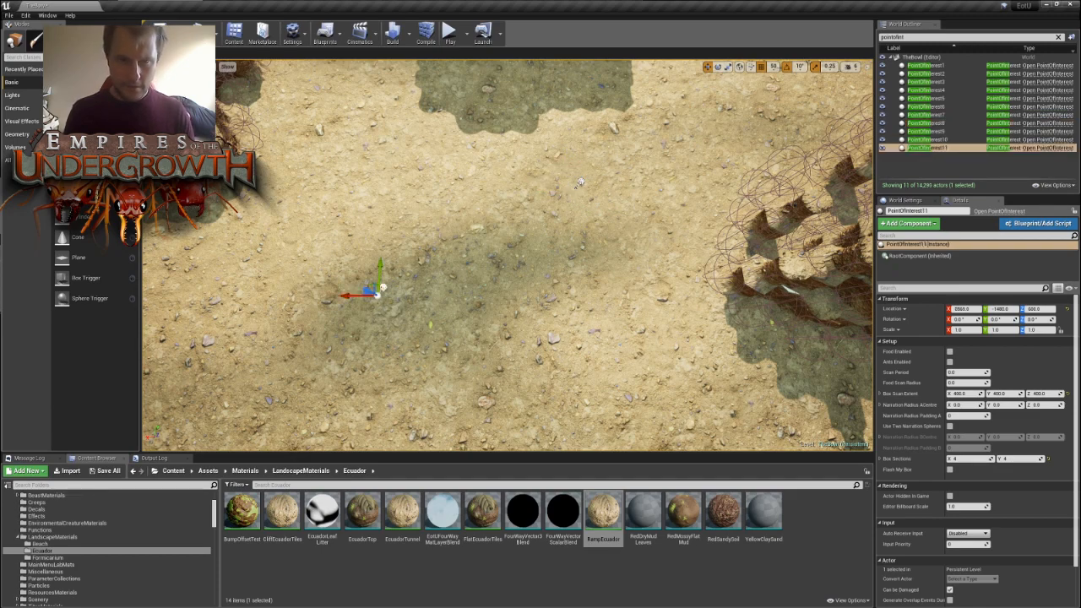
{"action": "scroll", "coordinate": [579, 181], "scroll_direction": "down", "scroll_amount": 5}
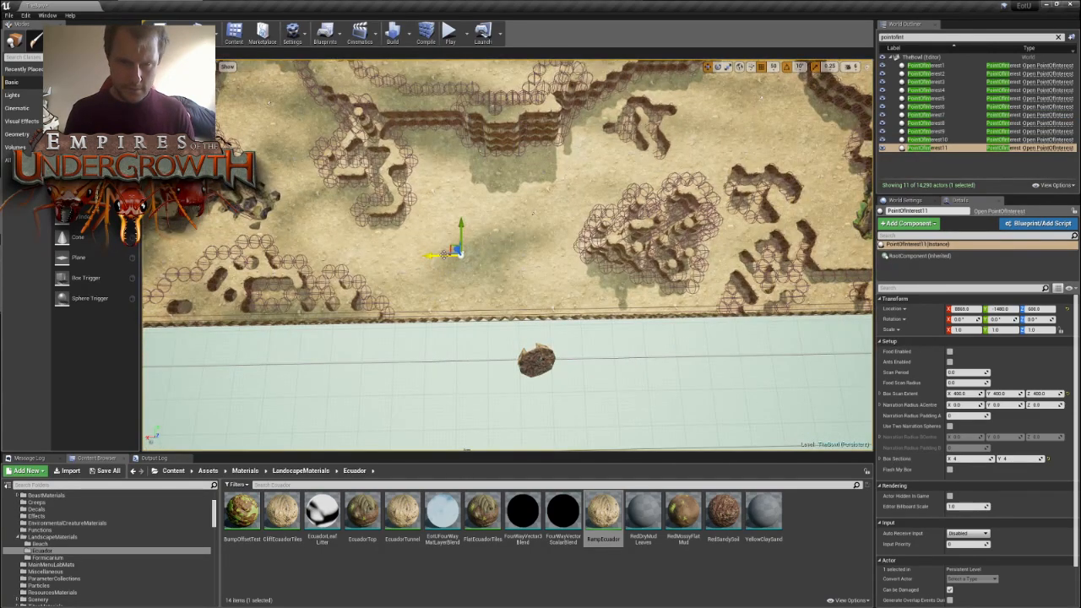
{"action": "left_click_drag", "start_coordinate": [452, 245], "coordinate": [449, 241]}
- Duplicate a point of interest along the opposite map edge and adjust the copy on the open ground between the walls
{"action": "right_click_drag", "start_coordinate": [488, 229], "coordinate": [173, 224]}
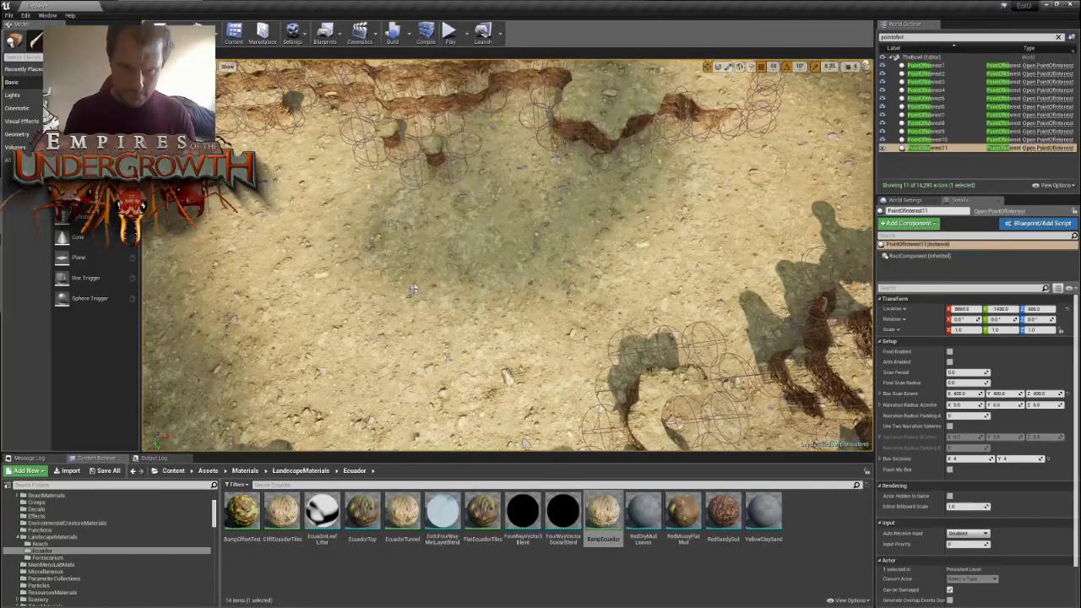
{"action": "left_click", "coordinate": [413, 288]}
{"action": "left_click_drag", "start_coordinate": [419, 306], "coordinate": [317, 305]}
{"action": "key", "text": "f"}
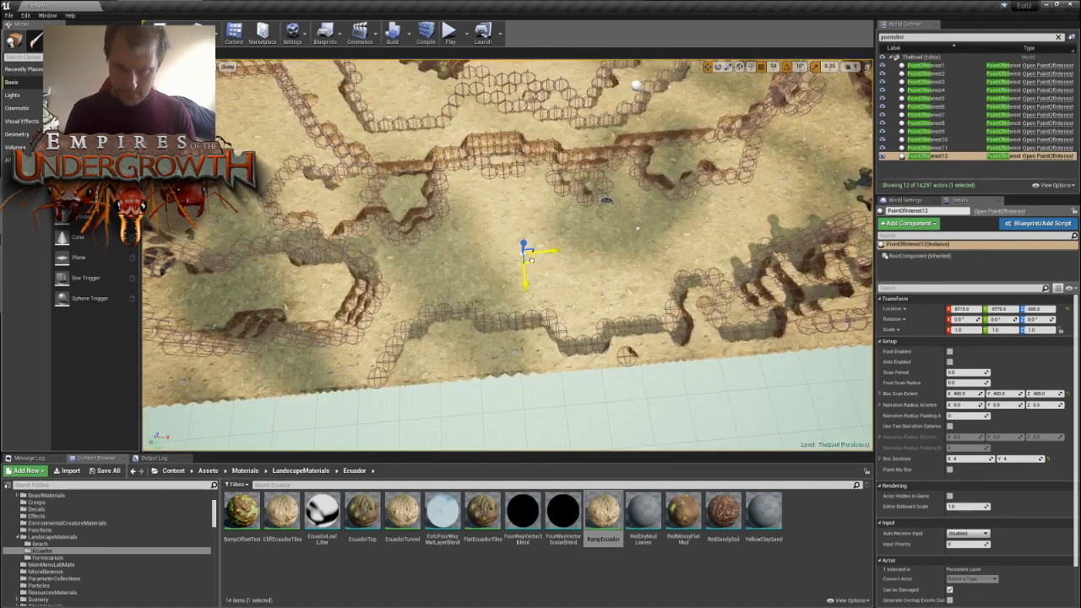
{"action": "key", "text": "s"}
{"action": "right_click_drag", "start_coordinate": [515, 251], "coordinate": [684, 258]}
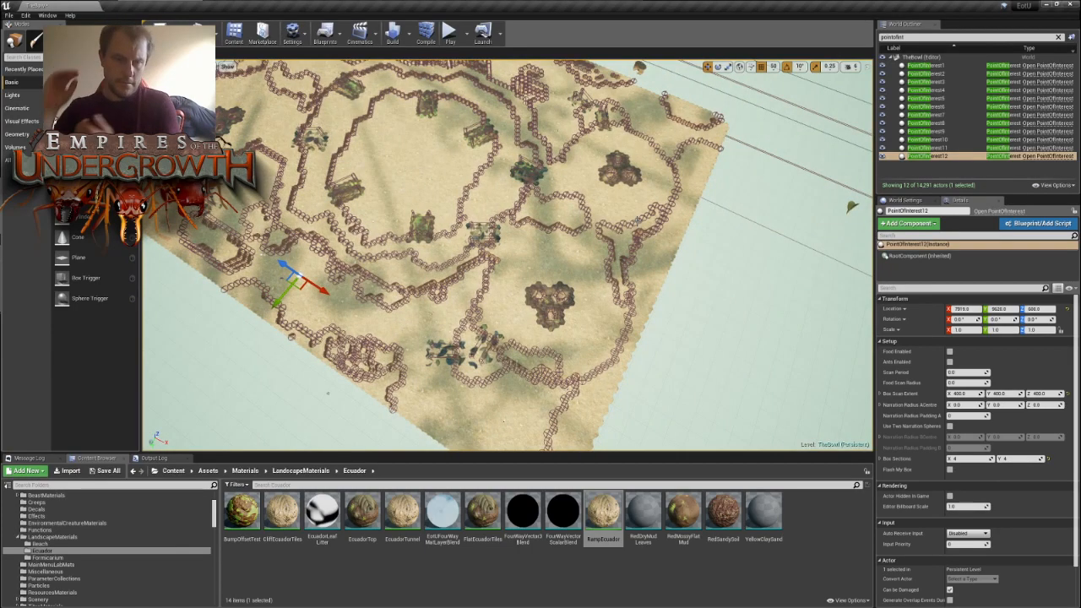
- Duplicate PointOfInterest12 into the inner bowl area, on the open ground between the mossy mound and the leaf debris
{"action": "key", "text": "w"}
{"action": "mouse_move", "coordinate": [507, 253]}
{"action": "right_mouse_down"}
{"action": "mouse_move", "coordinate": [406, 256]}
{"action": "mouse_move", "coordinate": [380, 280]}
{"action": "mouse_move", "coordinate": [506, 272]}
{"action": "right_mouse_up"}
{"action": "key", "text": "s"}
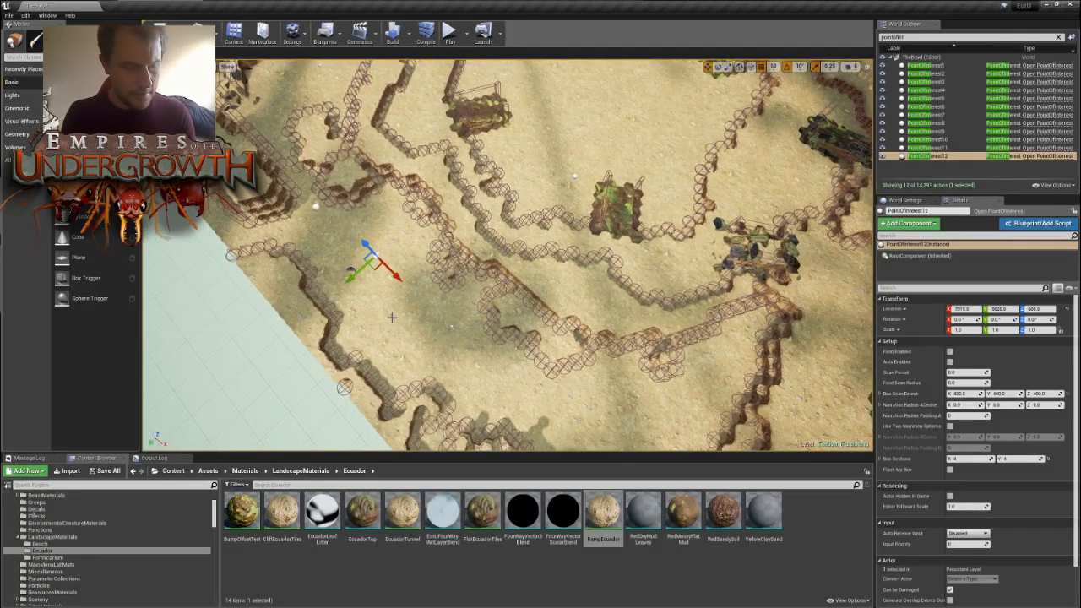
{"action": "key", "text": "ctrl+w"}
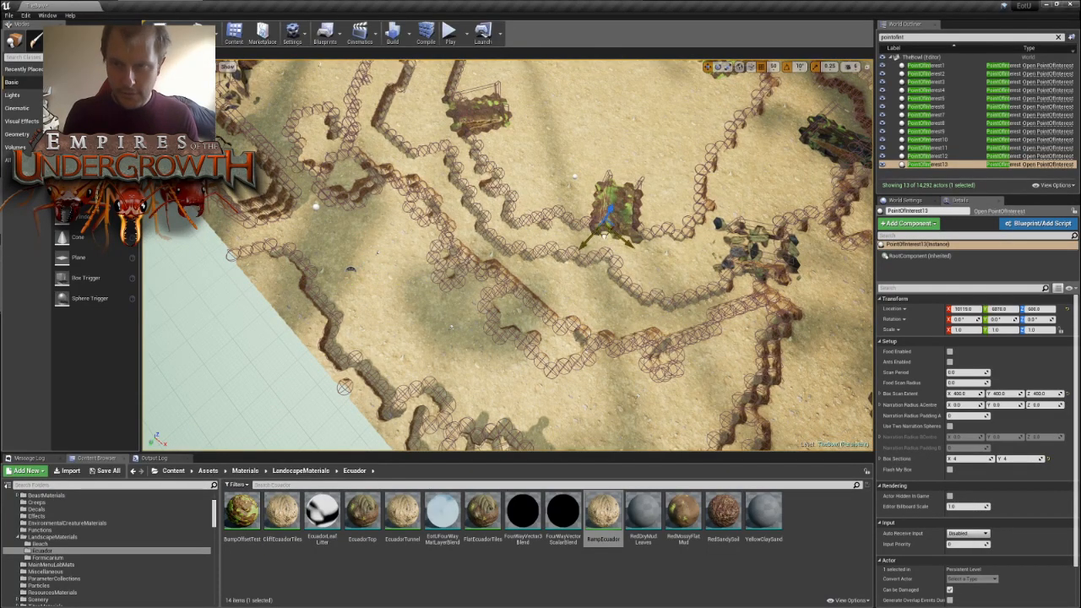
{"action": "left_click_drag", "start_coordinate": [605, 238], "coordinate": [757, 181]}
{"action": "key", "text": "w"}
{"action": "right_click_drag", "start_coordinate": [756, 181], "coordinate": [802, 211]}
{"action": "key", "text": "w"}
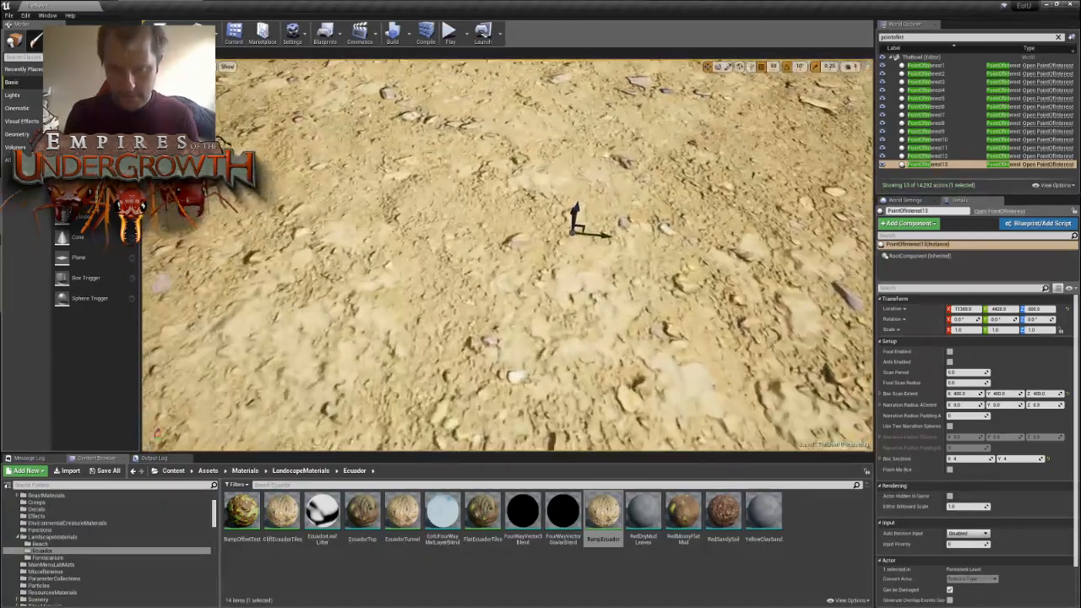
- Raise PointOfInterest13 and shift it toward the bowl's wall, between the mossy mound and the leaf debris
{"action": "key", "text": "f"}
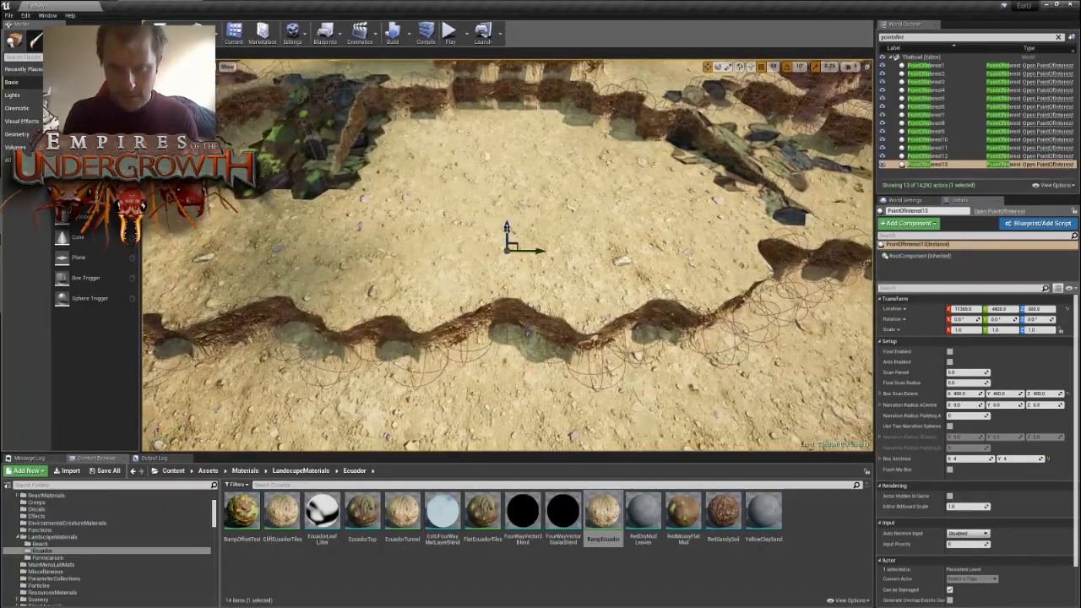
{"action": "left_click_drag", "start_coordinate": [508, 235], "coordinate": [512, 203]}
{"action": "right_click_drag", "start_coordinate": [611, 185], "coordinate": [815, 245]}
{"action": "key", "text": "a"}
{"action": "key", "text": "s"}
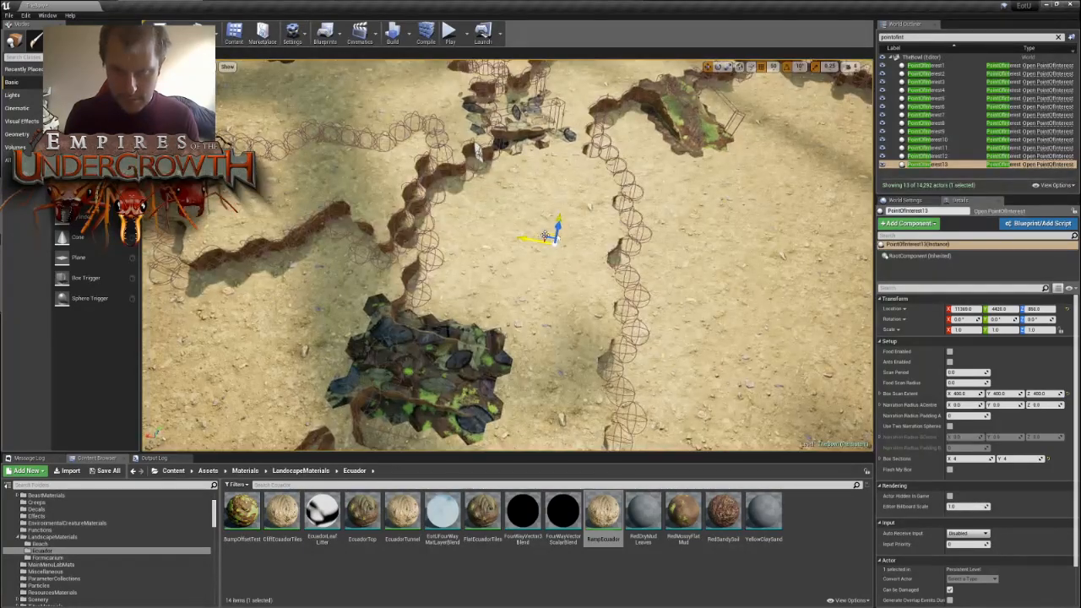
{"action": "left_click_drag", "start_coordinate": [545, 236], "coordinate": [508, 235]}
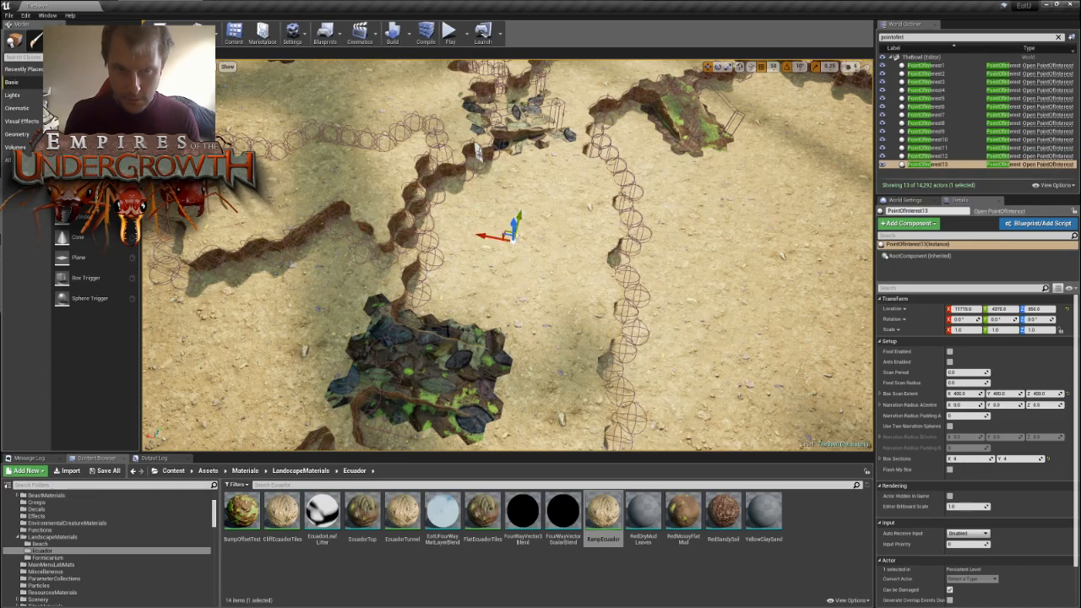
- Try to edit the single tile in the wall notch beside the leaf debris, and undo the edit
{"action": "right_click_drag", "start_coordinate": [513, 236], "coordinate": [467, 242]}
{"action": "key", "text": "a"}
{"action": "key", "text": "d"}
{"action": "key", "text": "w"}
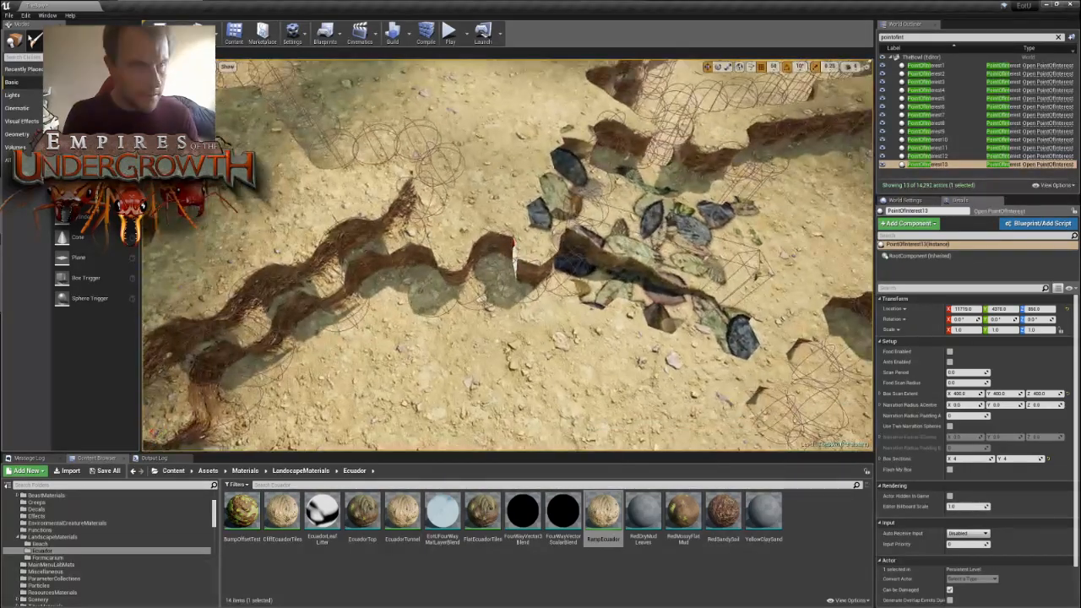
{"action": "key", "text": "shift+4"}
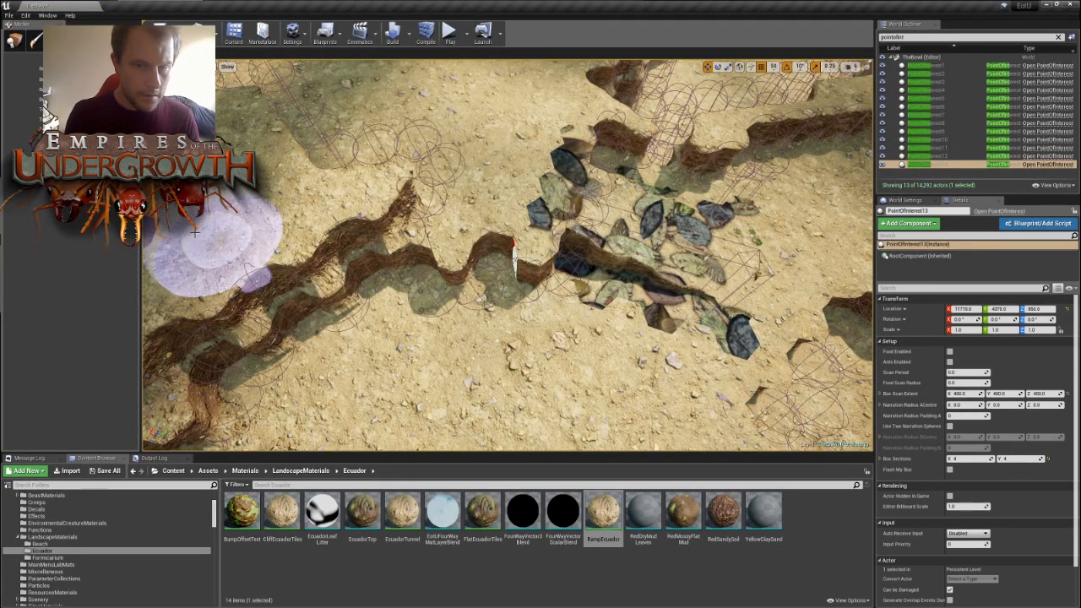
{"action": "left_click", "coordinate": [496, 272]}
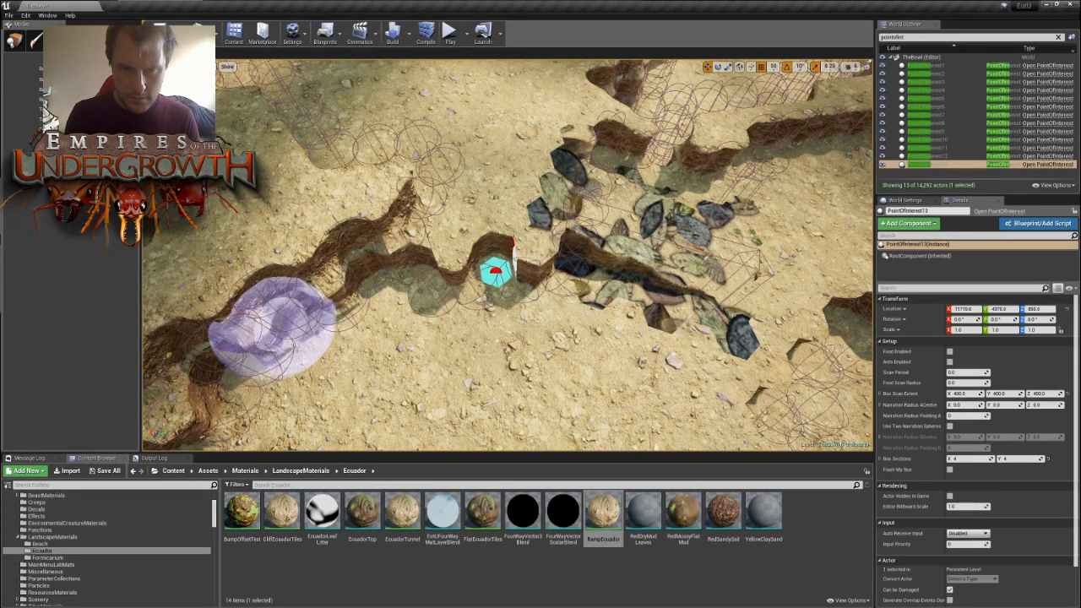
{"action": "key", "text": "ctrl+z"}
{"action": "key", "text": "f"}
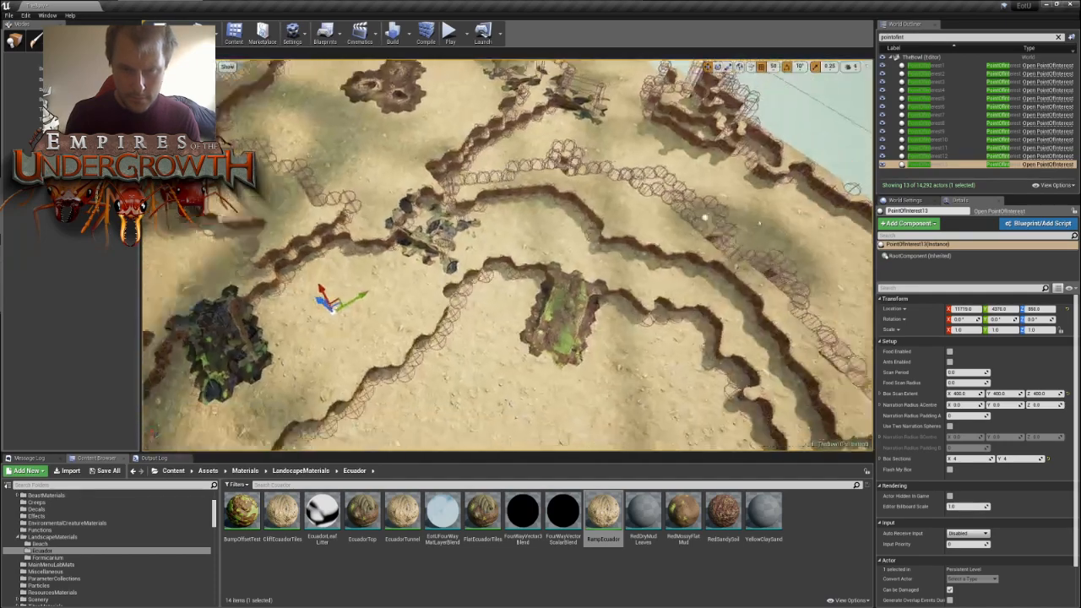
{"action": "left_click", "coordinate": [15, 41]}
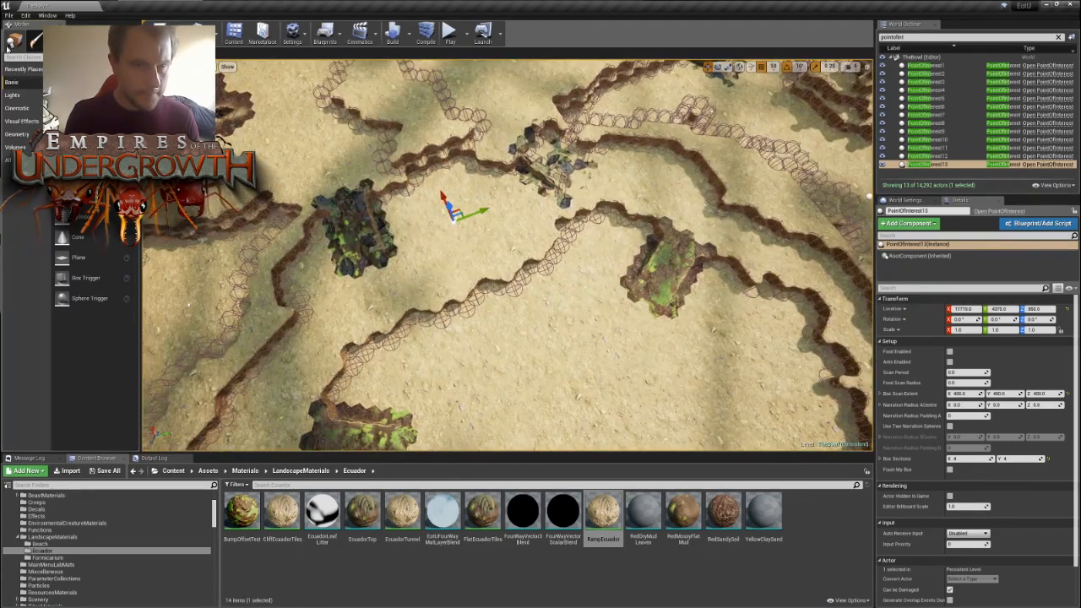
- Duplicate PointOfInterest13 and move the copy across the bowl, onto the opposite ground between the leaf debris and the mossy mound
{"action": "key", "text": "w"}
{"action": "right_click_drag", "start_coordinate": [307, 124], "coordinate": [490, 144]}
{"action": "right_click_drag", "start_coordinate": [599, 147], "coordinate": [545, 64]}
{"action": "right_click_drag", "start_coordinate": [665, 136], "coordinate": [615, 246]}
{"action": "key", "text": "s"}
{"action": "key", "text": "d"}
{"action": "right_click_drag", "start_coordinate": [645, 207], "coordinate": [657, 206]}
{"action": "key", "text": "w"}
{"action": "key", "text": "ctrl+w"}
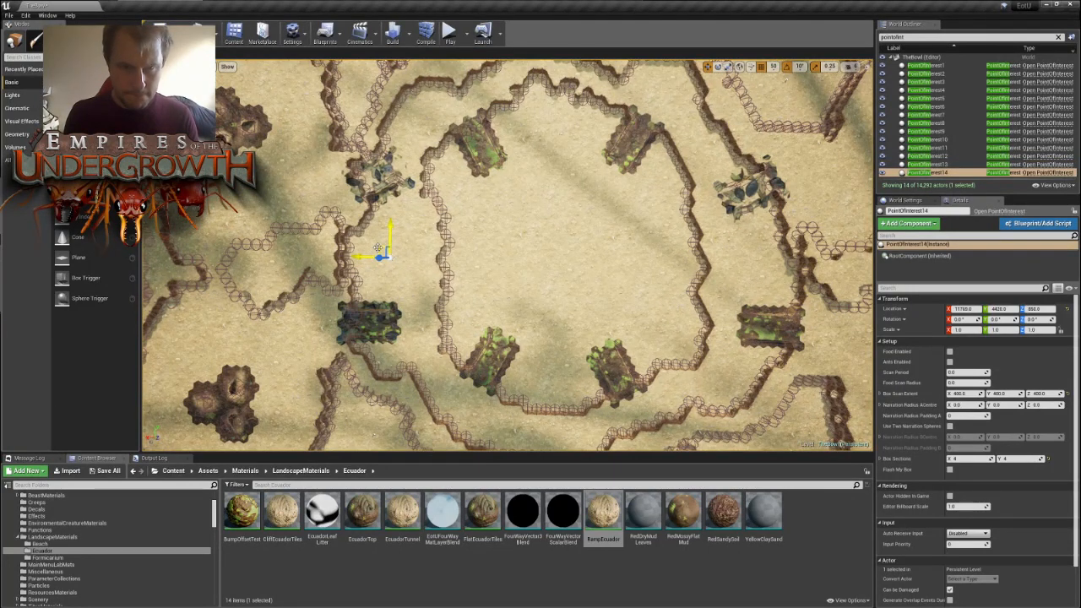
{"action": "left_click_drag", "start_coordinate": [377, 248], "coordinate": [732, 252]}
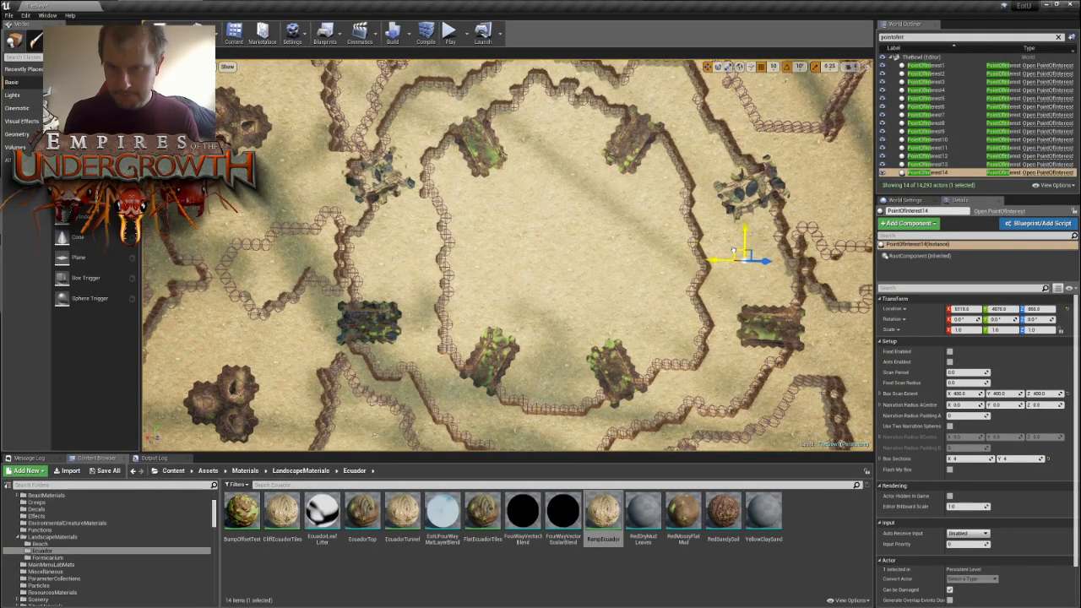
- Duplicate PointOfInterest13 again and move the copy across the adjacent wall onto the inner bowl's floor
{"action": "key", "text": "d"}
{"action": "right_click_drag", "start_coordinate": [514, 305], "coordinate": [425, 265]}
{"action": "key", "text": "a"}
{"action": "key", "text": "w"}
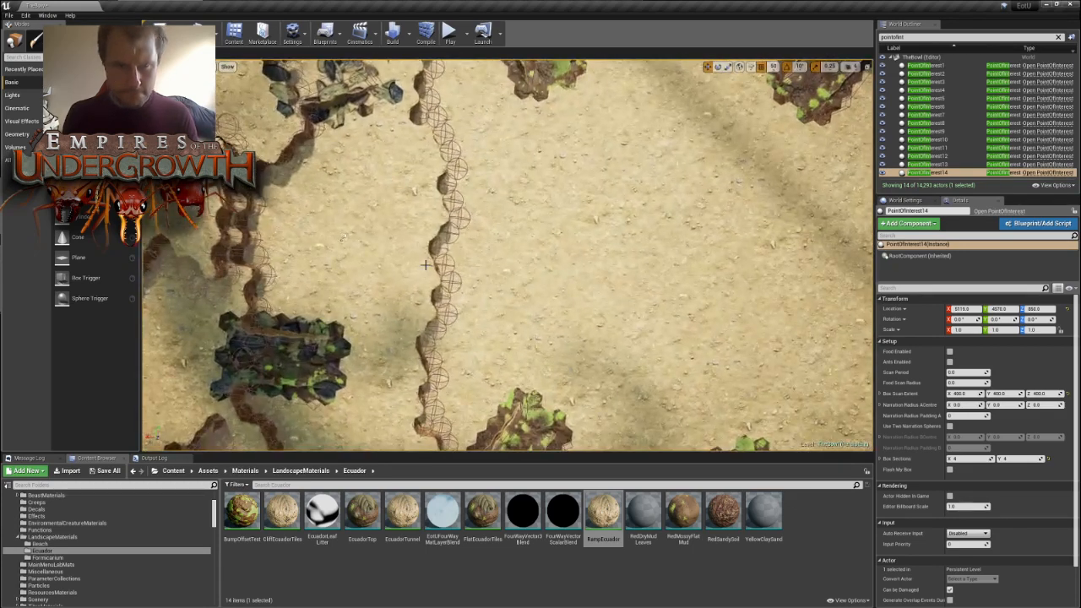
{"action": "left_click", "coordinate": [343, 235]}
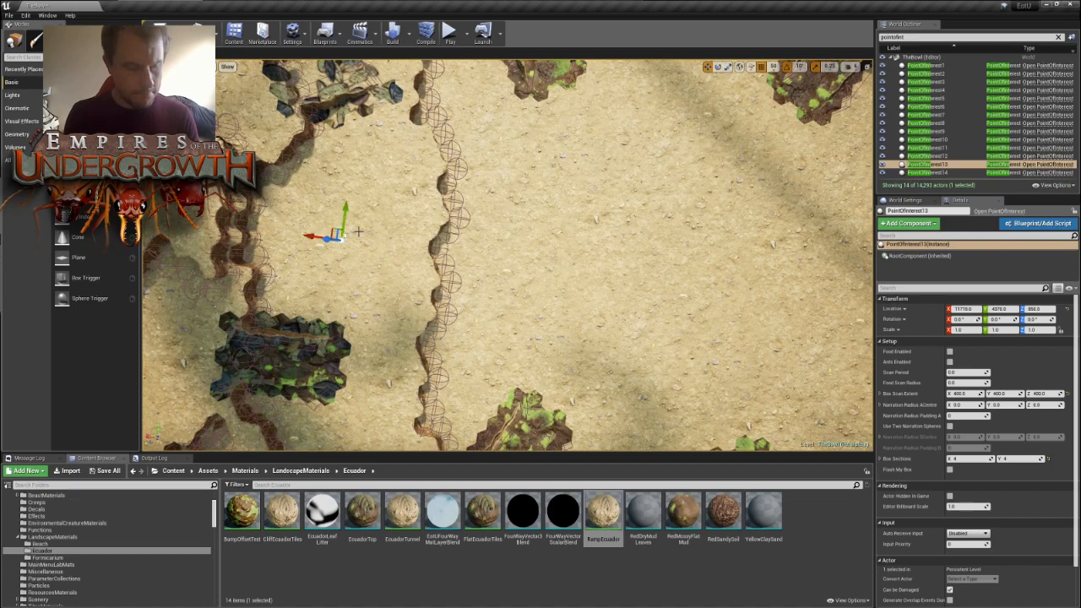
{"action": "left_click_drag", "start_coordinate": [338, 234], "coordinate": [519, 244], "text": "alt"}
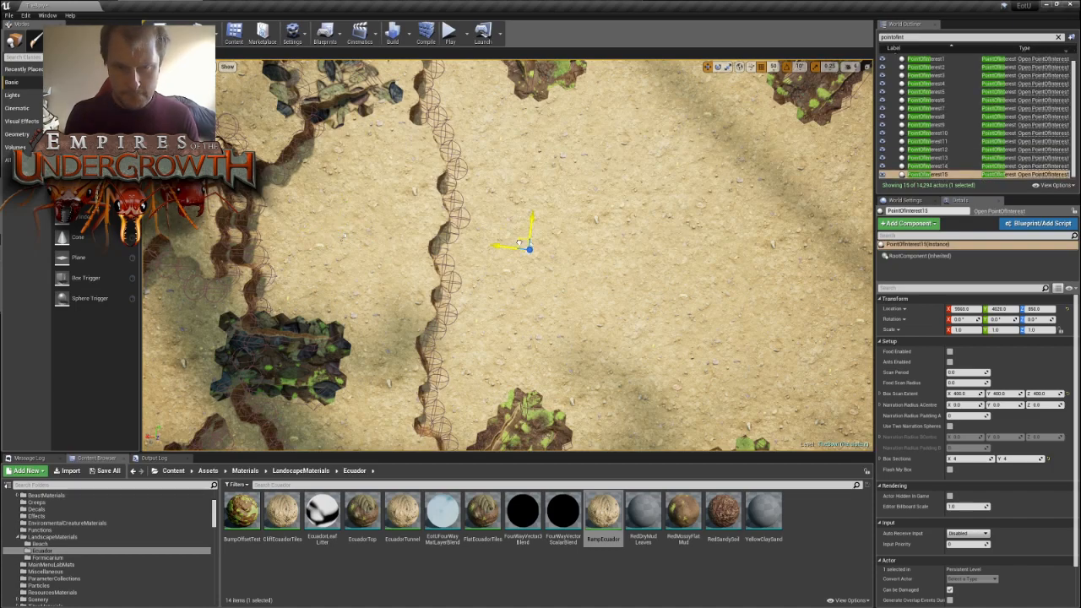
- Lower PointOfInterest15 to the inner bowl's floor and shift it beside the wall near the mossy mound
{"action": "right_click_drag", "start_coordinate": [520, 243], "coordinate": [340, 154]}
{"action": "key", "text": "w"}
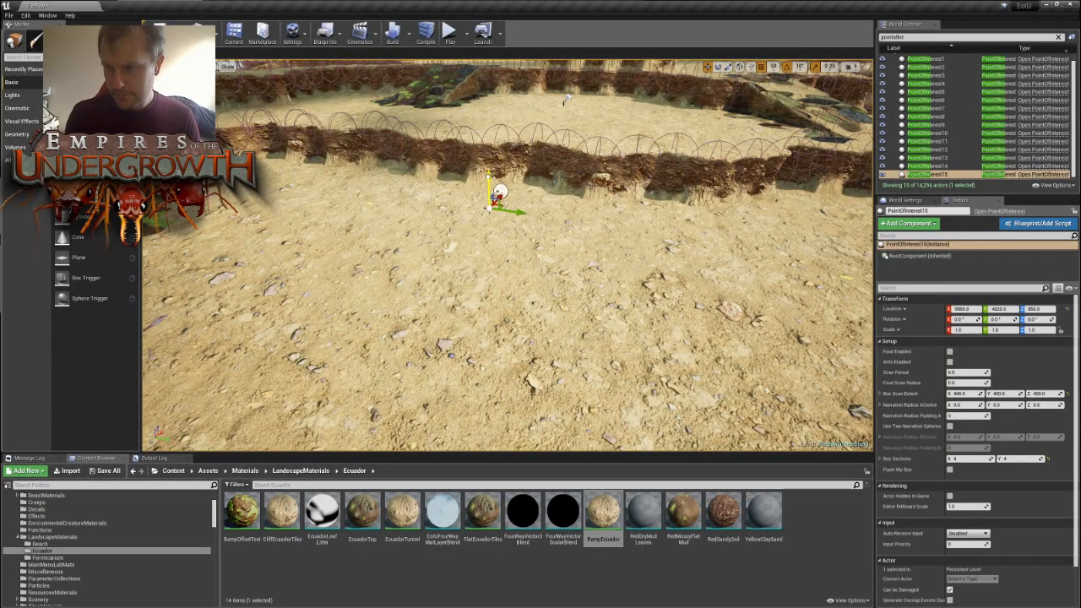
{"action": "left_click_drag", "start_coordinate": [487, 179], "coordinate": [474, 255]}
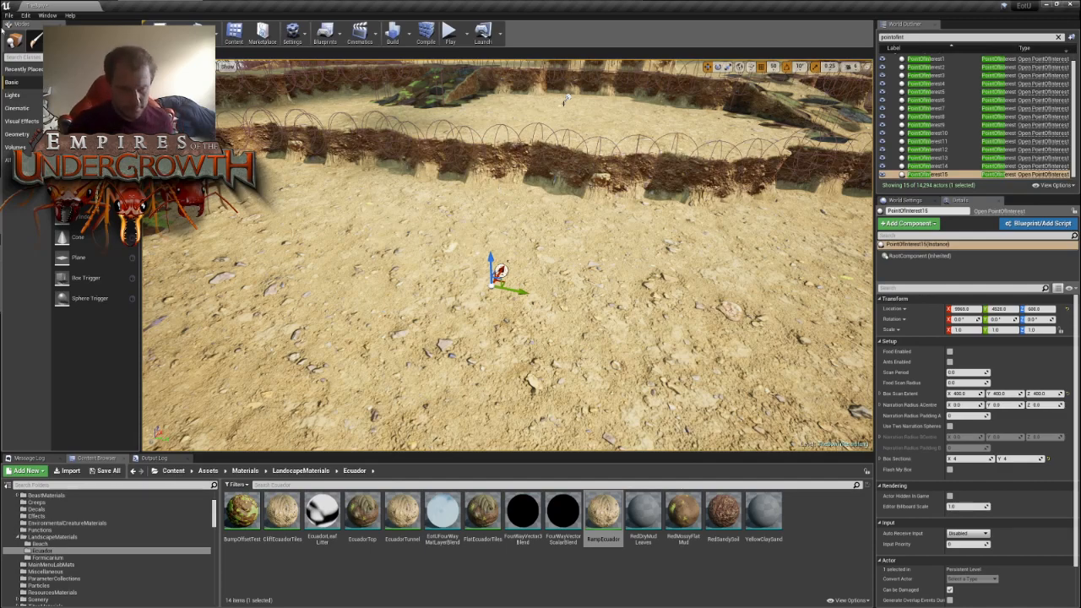
{"action": "right_click_drag", "start_coordinate": [683, 320], "coordinate": [705, 410]}
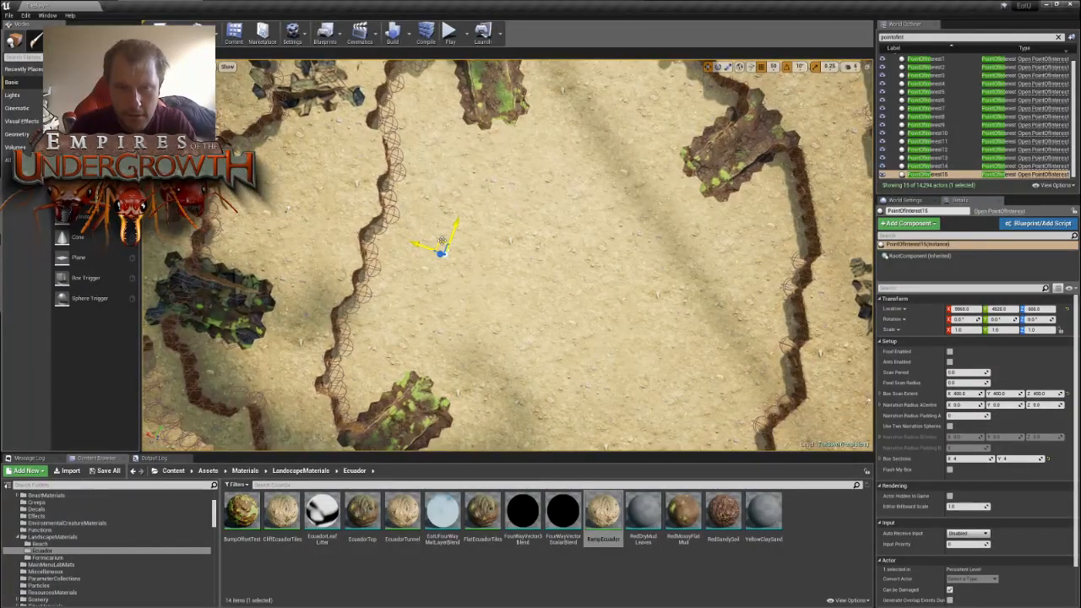
{"action": "left_click_drag", "start_coordinate": [441, 241], "coordinate": [428, 119]}
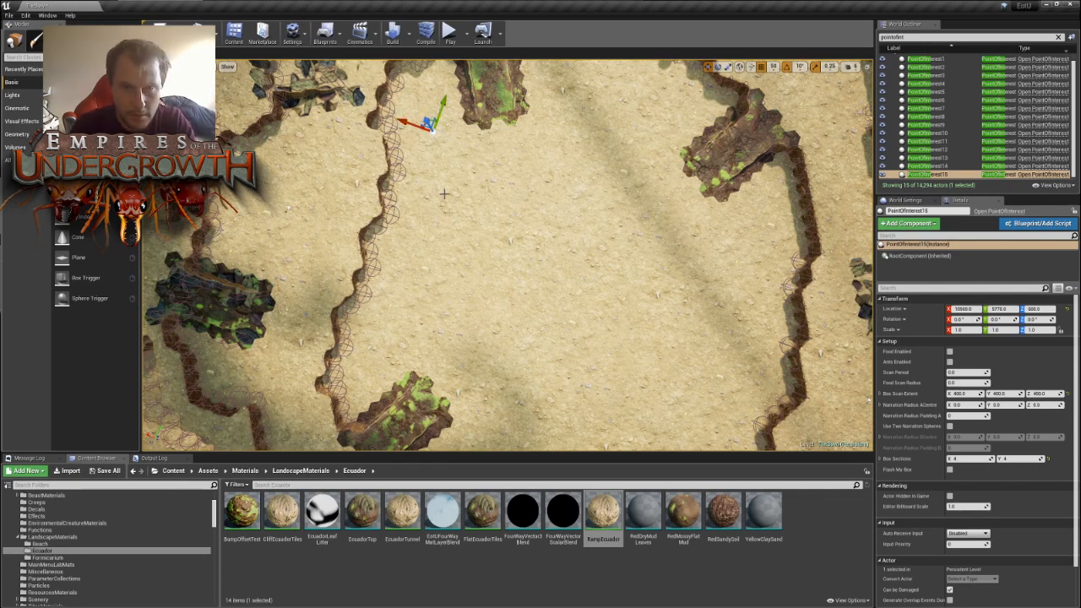
- Duplicate PointOfInterest15 repeatedly and spread the copies around the inner bowl's floor between the mossy mounds
{"action": "key", "text": "ctrl+w"}
{"action": "right_click_drag", "start_coordinate": [414, 128], "coordinate": [536, 131]}
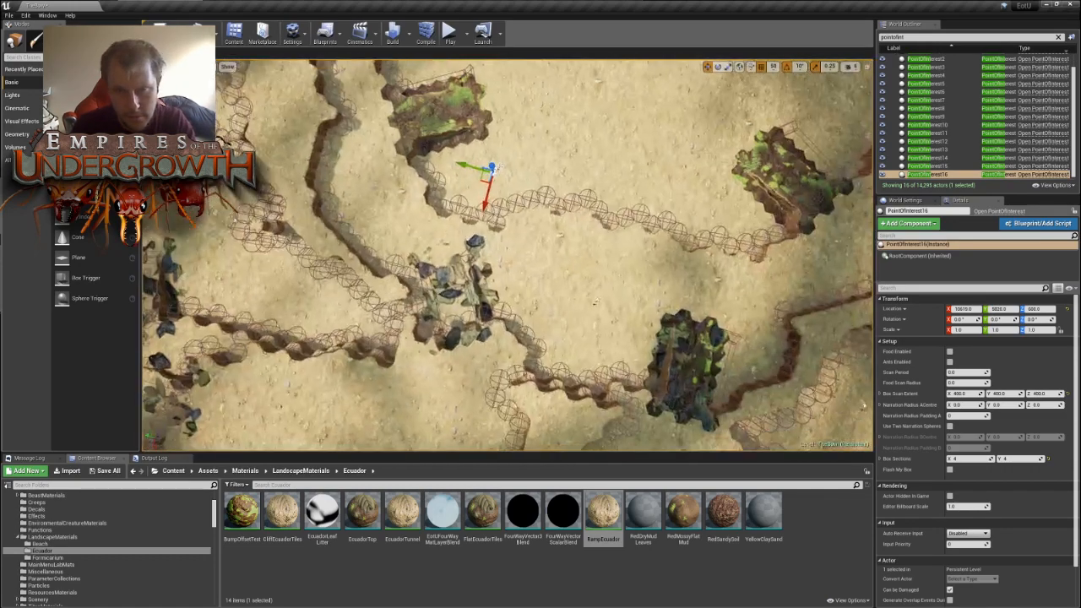
{"action": "left_click_drag", "start_coordinate": [497, 168], "coordinate": [674, 180]}
{"action": "right_click_drag", "start_coordinate": [744, 184], "coordinate": [608, 215]}
{"action": "key", "text": "s"}
{"action": "left_click_drag", "start_coordinate": [434, 212], "coordinate": [550, 108], "text": "alt"}
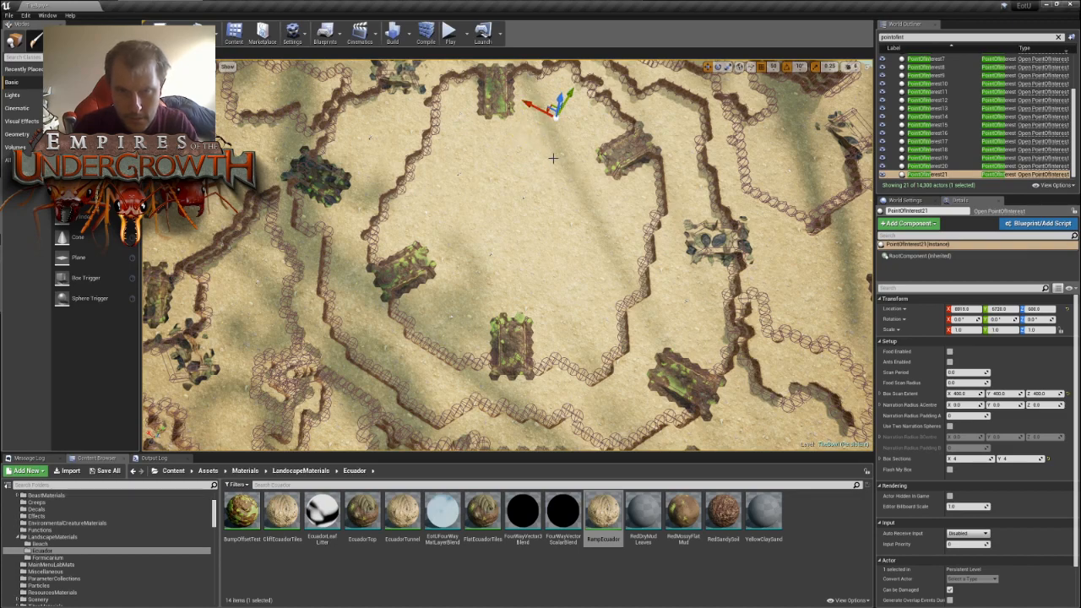
- Duplicate PointOfInterest21 into the middle of the inner bowl and distribute further copies across its open floor
{"action": "mouse_move", "coordinate": [598, 175]}
{"action": "right_mouse_down"}
{"action": "mouse_move", "coordinate": [574, 148]}
{"action": "mouse_move", "coordinate": [583, 173]}
{"action": "mouse_move", "coordinate": [598, 175]}
{"action": "right_mouse_up"}
{"action": "key", "text": "ctrl+w"}
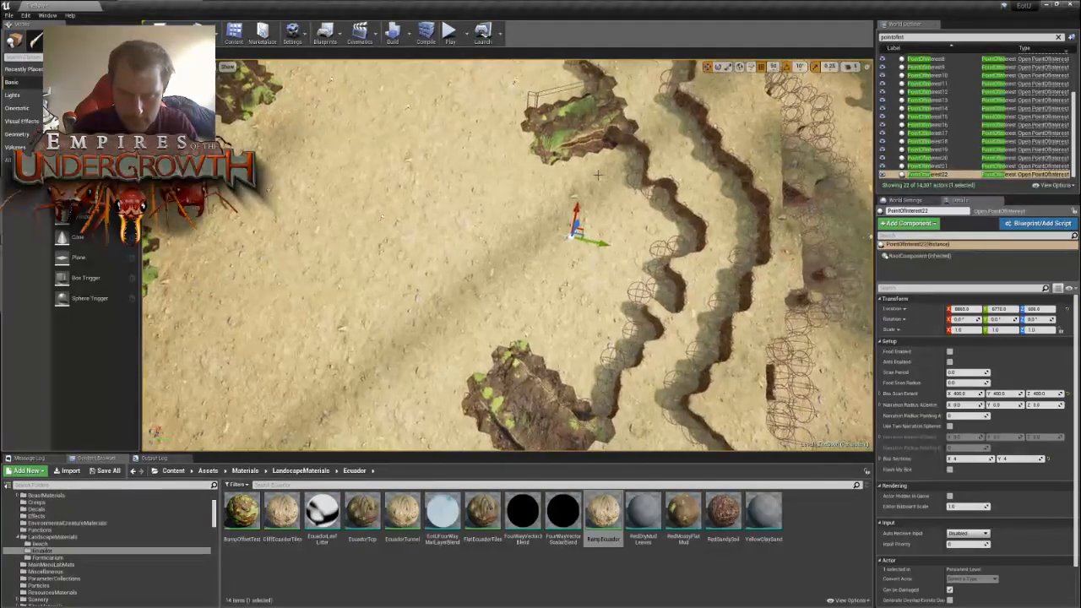
{"action": "left_click_drag", "start_coordinate": [585, 228], "coordinate": [378, 329]}
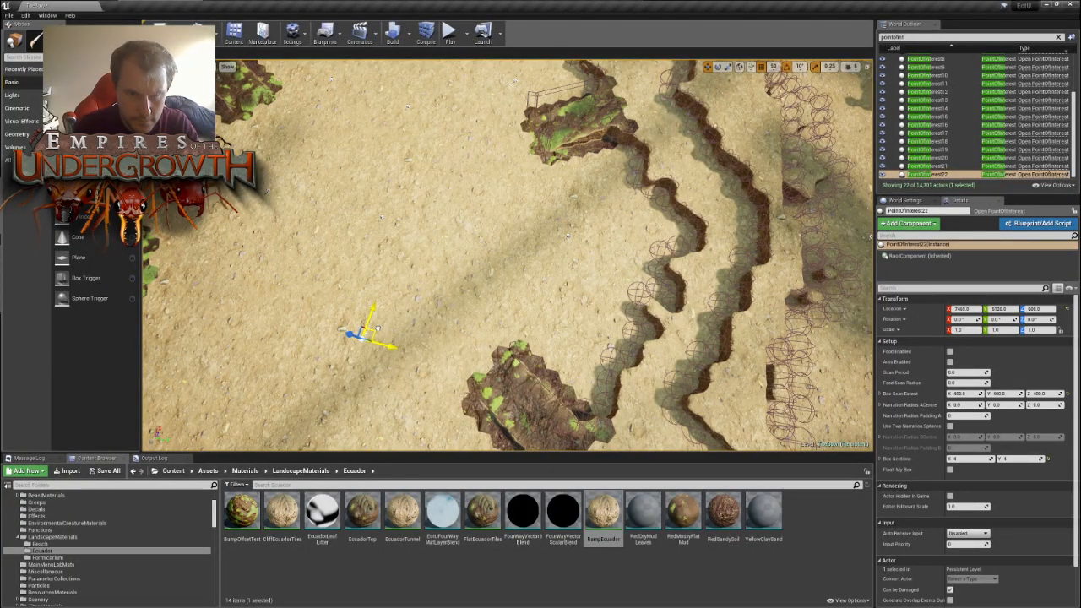
{"action": "key", "text": "f"}
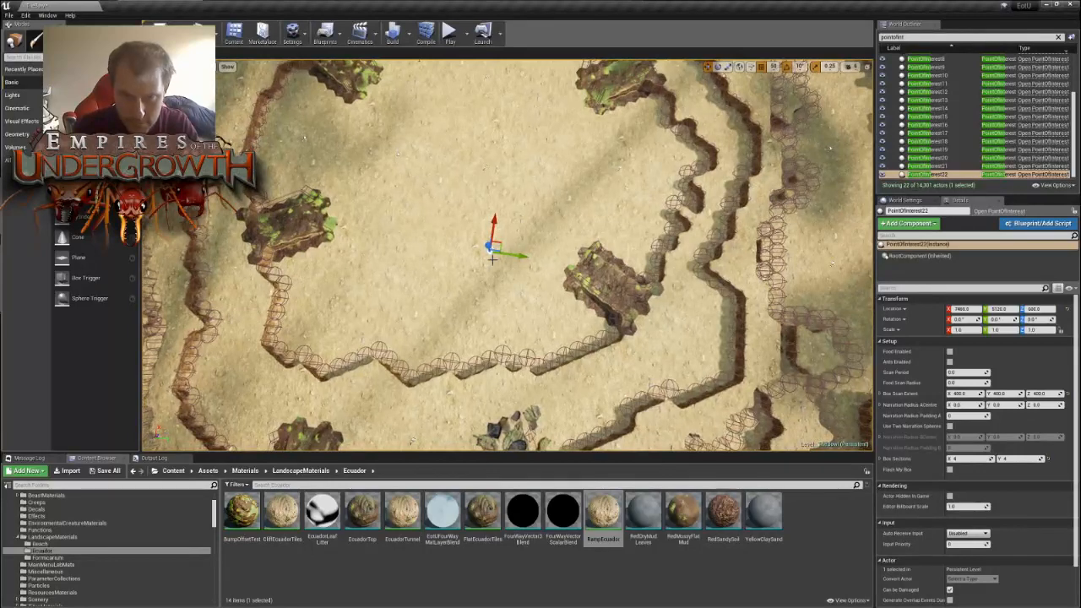
{"action": "left_click_drag", "start_coordinate": [504, 246], "coordinate": [505, 295]}
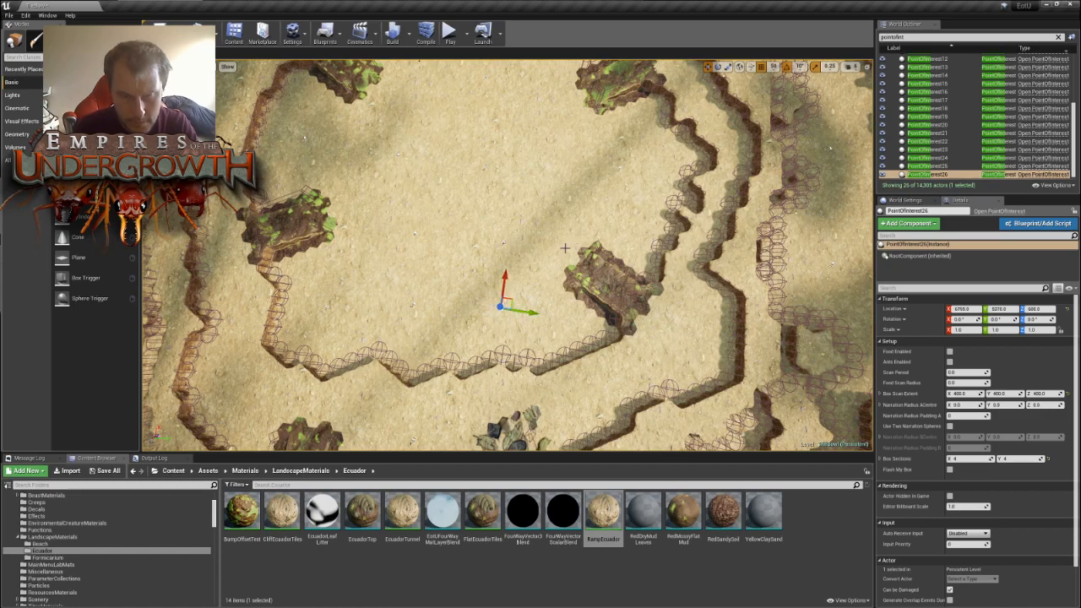
- Survey the map from above to check how the points of interest cover the bowl and its surroundings
{"action": "key", "text": "s"}
{"action": "right_click_drag", "start_coordinate": [565, 249], "coordinate": [714, 250]}
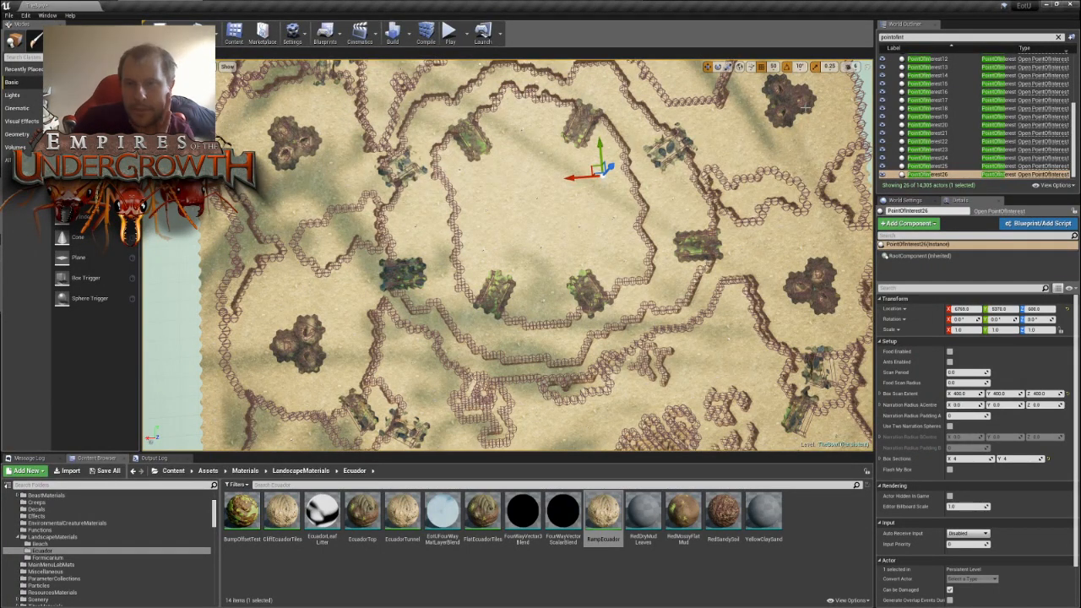
{"action": "right_click_drag", "start_coordinate": [746, 249], "coordinate": [739, 145]}
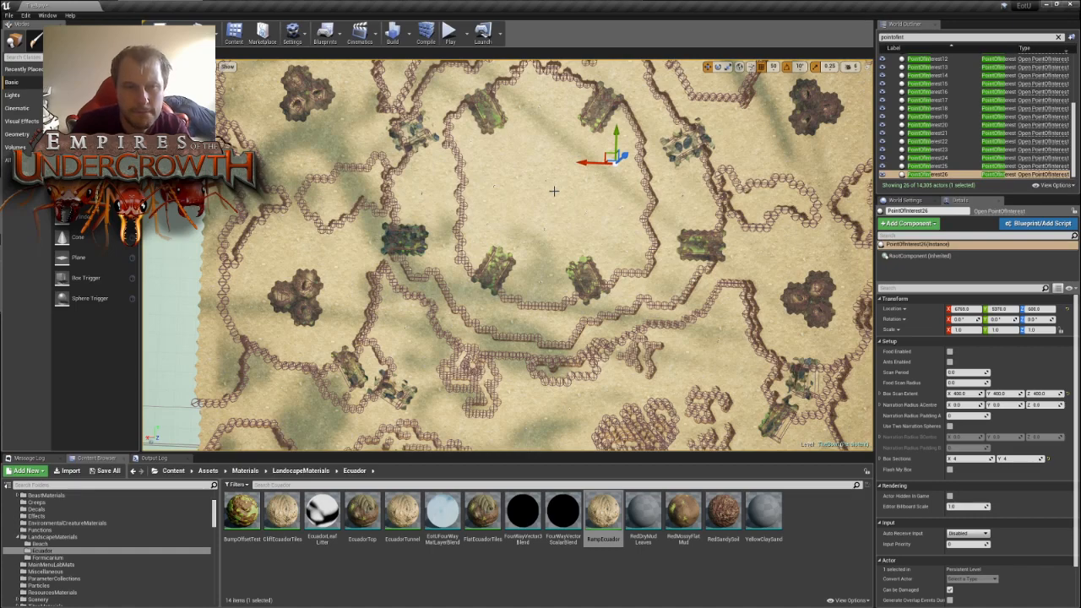
{"action": "key", "text": "s"}
{"action": "right_click_drag", "start_coordinate": [617, 159], "coordinate": [628, 160]}
{"action": "key", "text": "d"}
{"action": "key", "text": "w"}
{"action": "key", "text": "d"}
{"action": "key", "text": "s"}
{"action": "key", "text": "d"}
{"action": "key", "text": "a"}
{"action": "key", "text": "w"}
{"action": "key", "text": "d"}
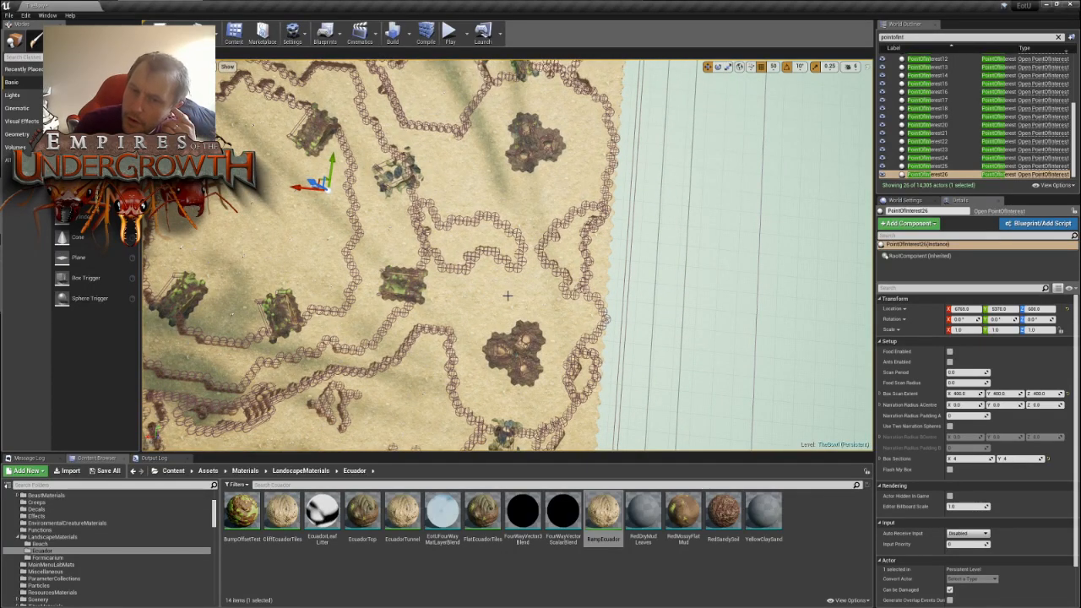
{"action": "right_click_drag", "start_coordinate": [467, 203], "coordinate": [467, 203]}
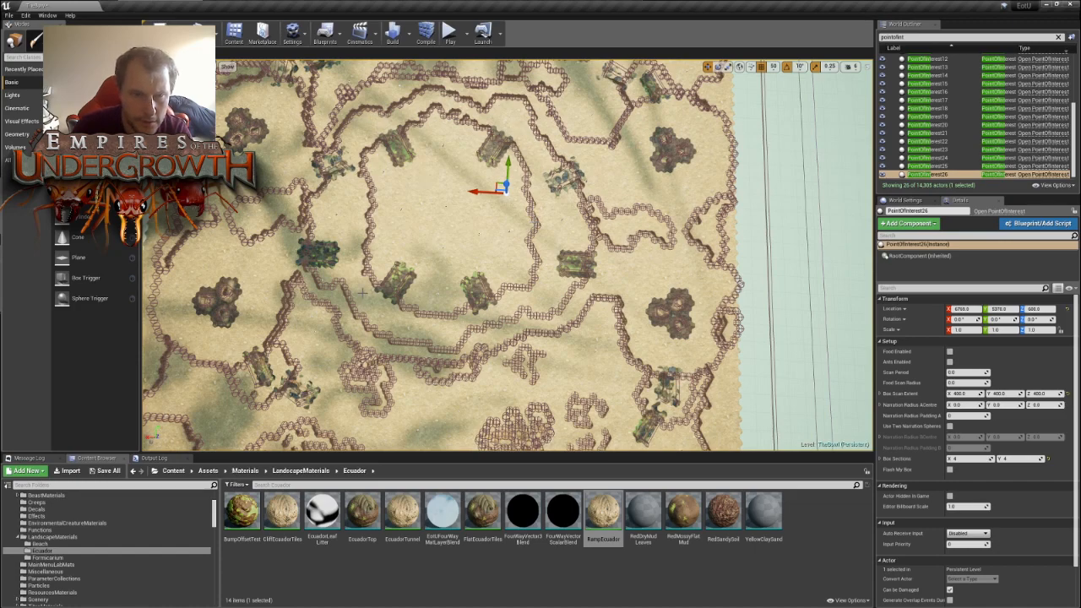
{"action": "right_click_drag", "start_coordinate": [467, 203], "coordinate": [467, 203]}
- Duplicate PointOfInterest26, raise the copy, and move it over the inner wall onto the surrounding terrace beside the mossy mound
{"action": "right_click_drag", "start_coordinate": [336, 371], "coordinate": [336, 371]}
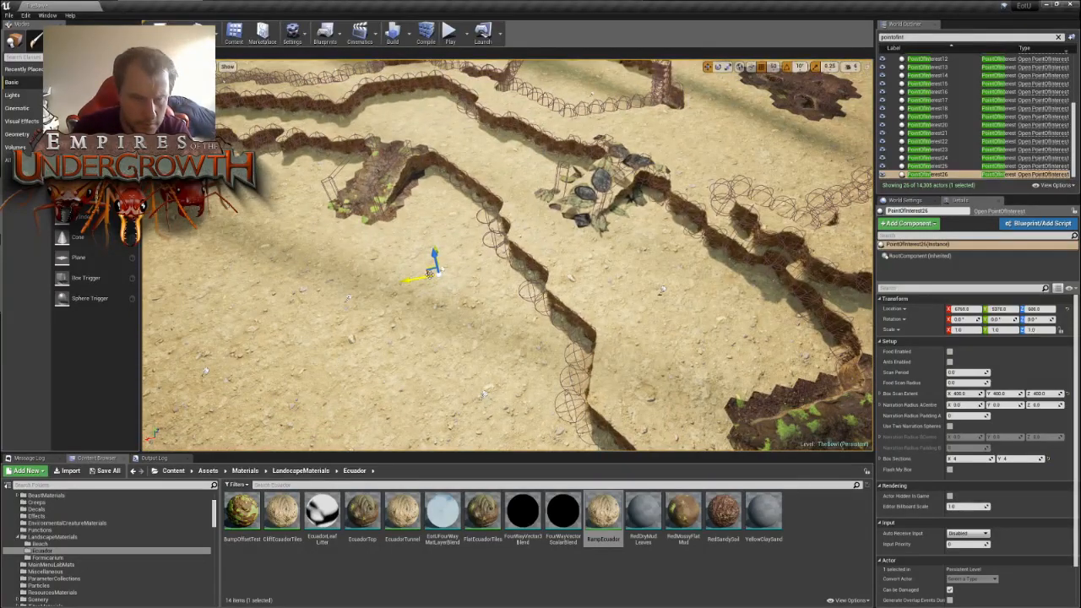
{"action": "key", "text": "ctrl+w"}
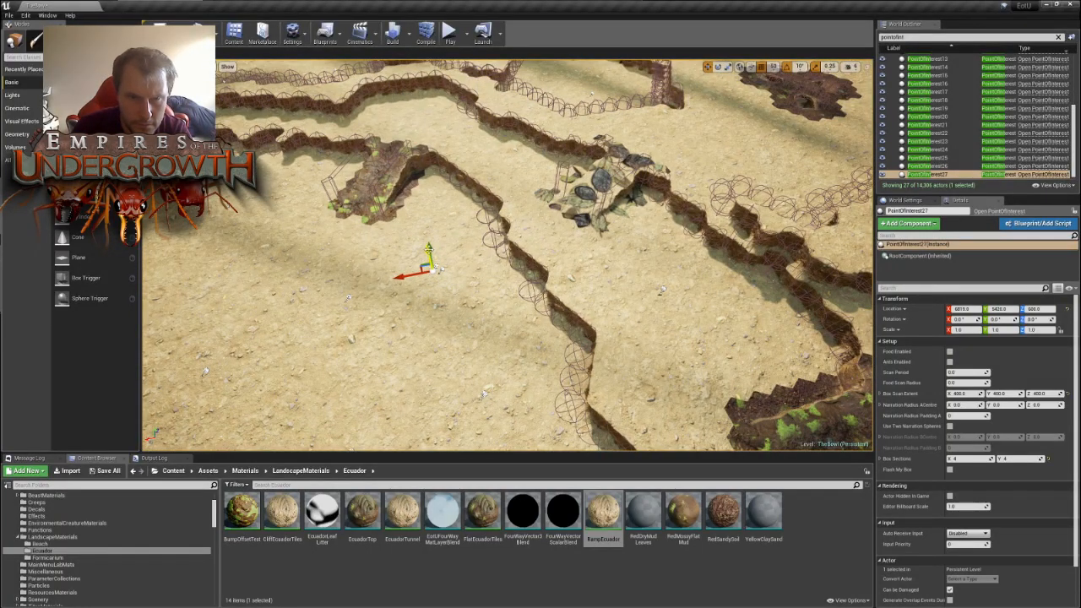
{"action": "left_click_drag", "start_coordinate": [428, 253], "coordinate": [425, 240]}
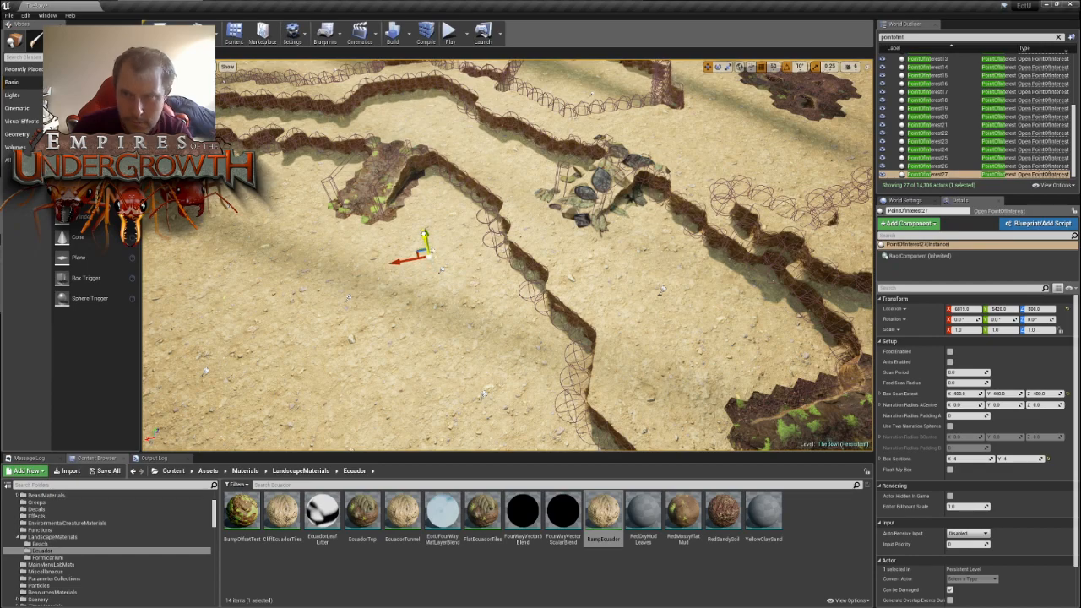
{"action": "right_click_drag", "start_coordinate": [425, 235], "coordinate": [418, 208]}
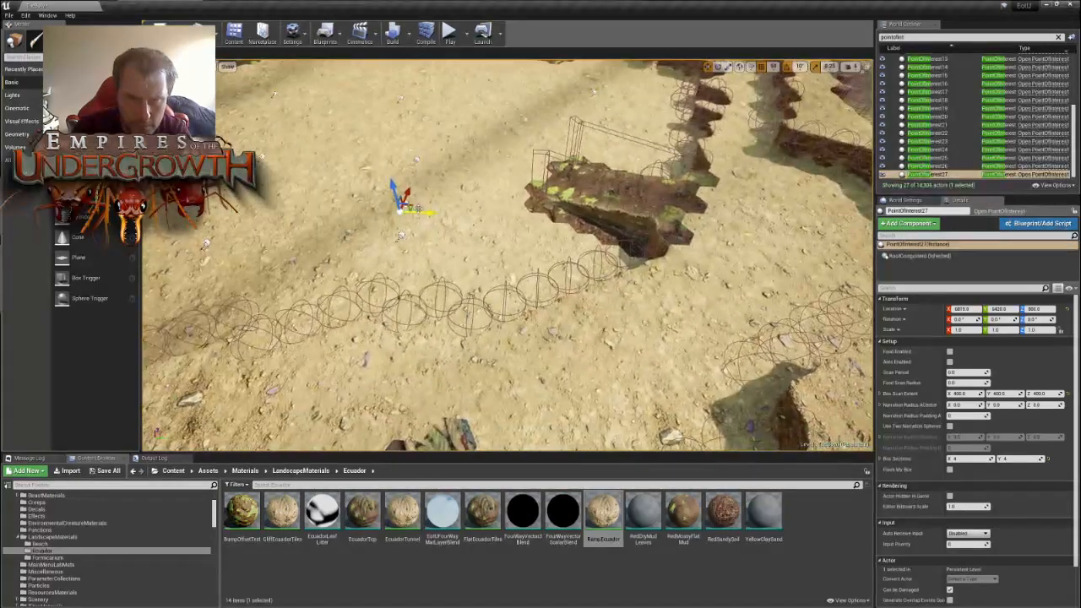
{"action": "left_click_drag", "start_coordinate": [414, 206], "coordinate": [815, 246]}
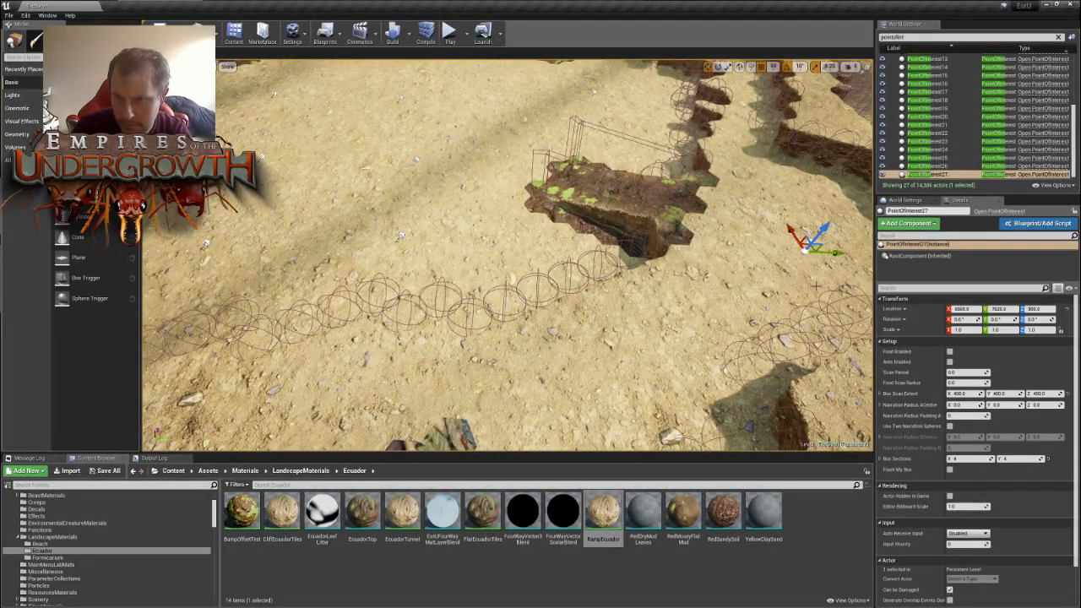
{"action": "right_click_drag", "start_coordinate": [816, 246], "coordinate": [826, 285]}
- Duplicate PointOfInterest27 and distribute the copies around the terrace between the inner bowl's wall and the outer wall
{"action": "left_click_drag", "start_coordinate": [526, 214], "coordinate": [310, 346], "text": "alt"}
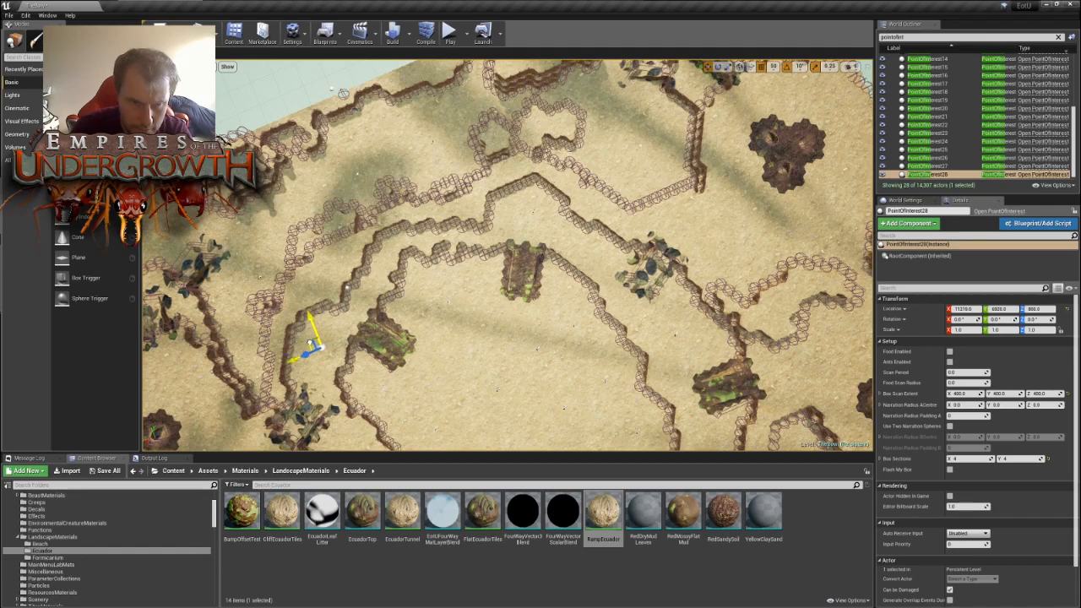
{"action": "right_click_drag", "start_coordinate": [500, 345], "coordinate": [287, 309]}
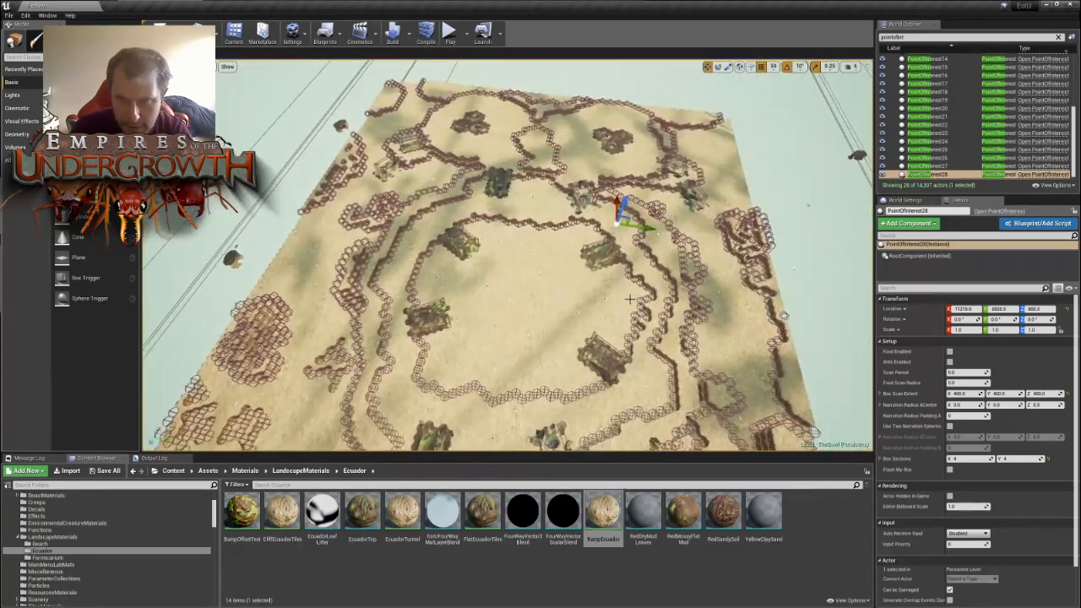
{"action": "left_click_drag", "start_coordinate": [629, 216], "coordinate": [627, 217], "text": "alt"}
{"action": "right_click_drag", "start_coordinate": [689, 219], "coordinate": [444, 231]}
{"action": "left_click_drag", "start_coordinate": [608, 293], "coordinate": [387, 168]}
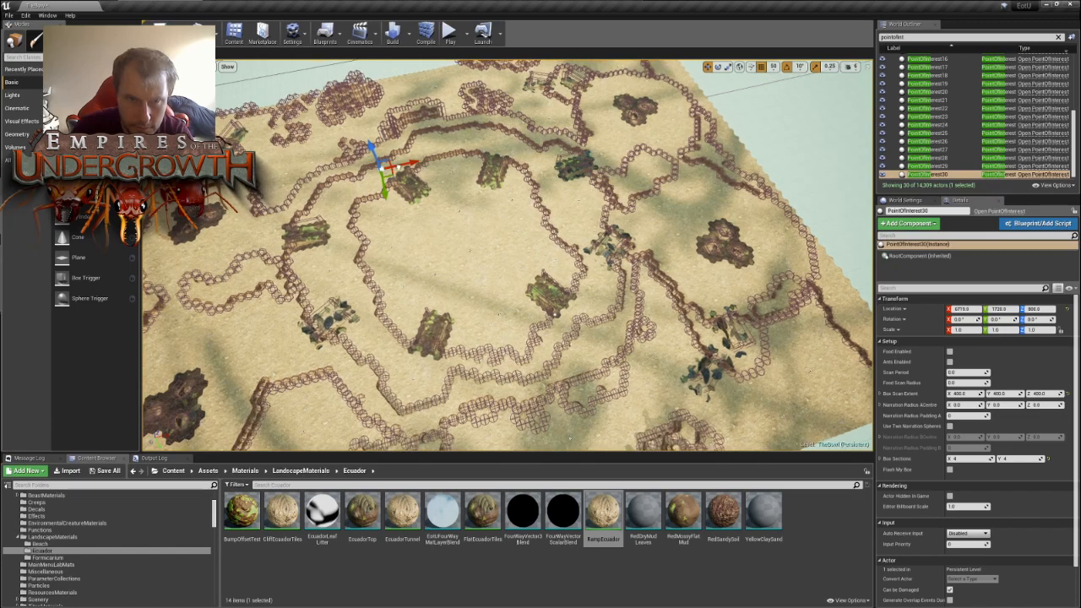
- Repaint the terrace's outer wall tiles beside PointOfInterest30, shifting the wall outward toward the forked outcrop
{"action": "right_click_drag", "start_coordinate": [389, 167], "coordinate": [529, 220]}
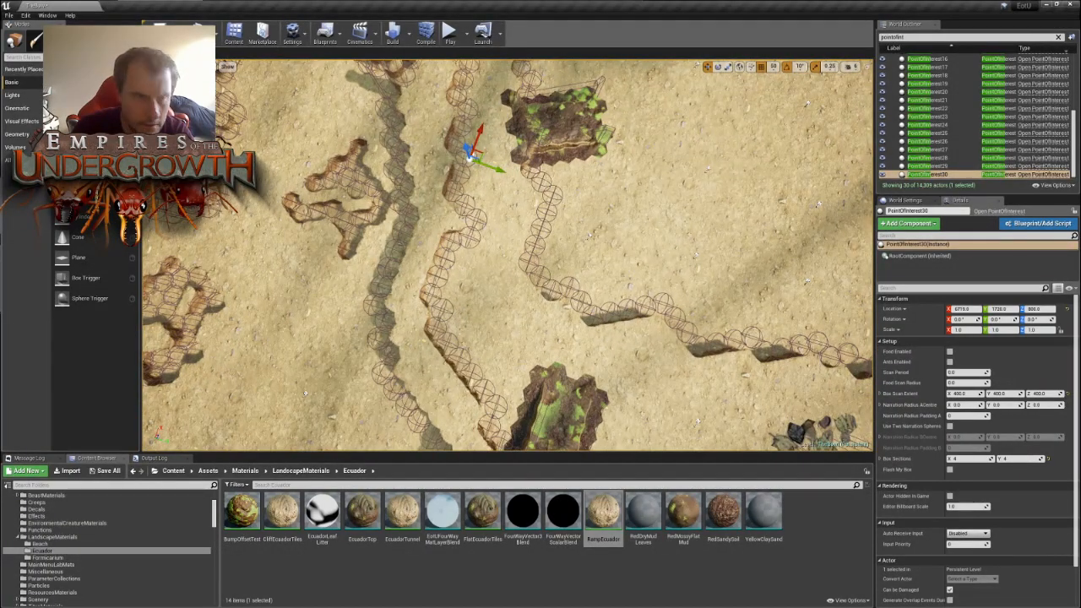
{"action": "left_click", "coordinate": [76, 40]}
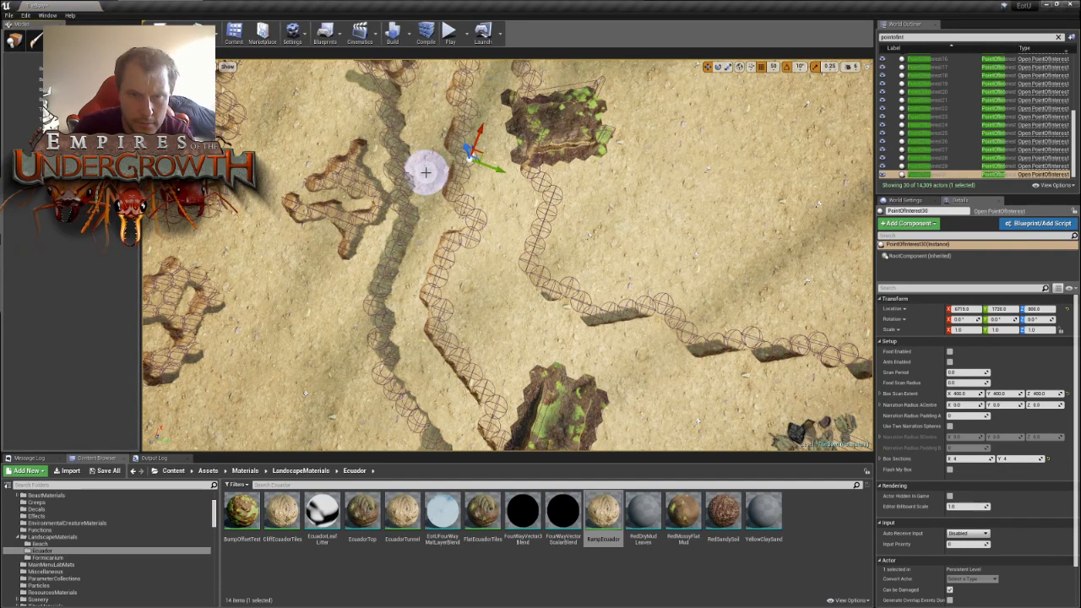
{"action": "mouse_move", "coordinate": [429, 150]}
{"action": "left_mouse_down"}
{"action": "mouse_move", "coordinate": [438, 218]}
{"action": "mouse_move", "coordinate": [429, 152]}
{"action": "mouse_move", "coordinate": [397, 160]}
{"action": "left_mouse_up"}
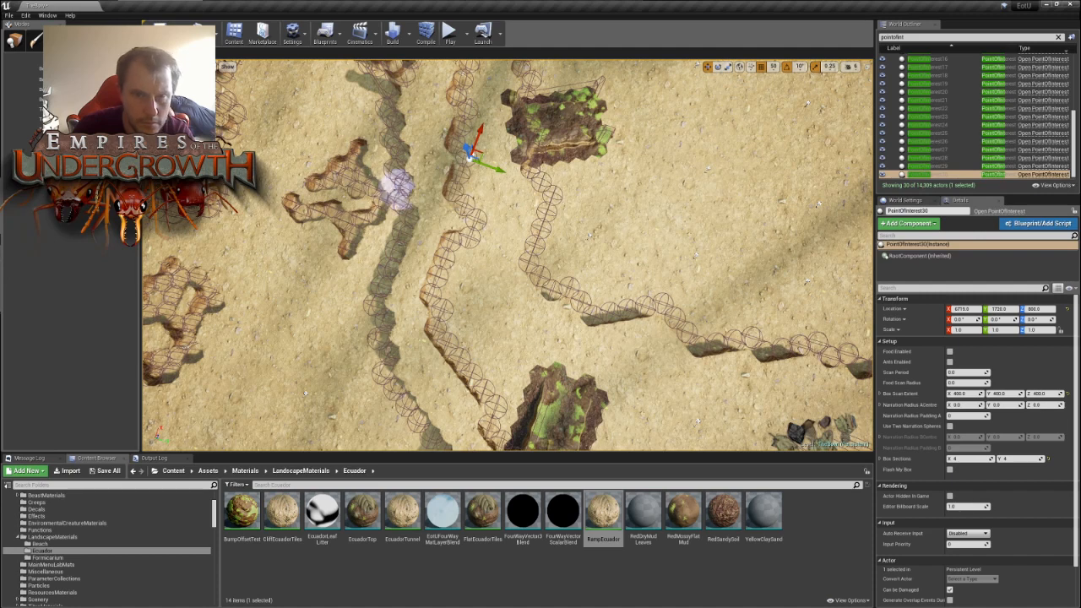
{"action": "left_click", "coordinate": [428, 182]}
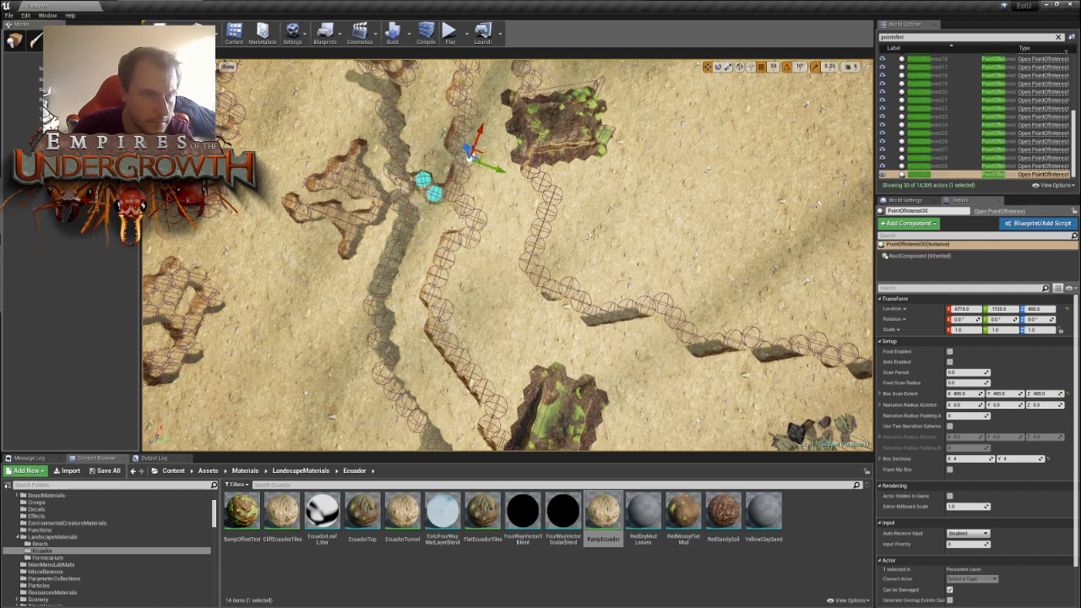
{"action": "mouse_move", "coordinate": [419, 160]}
{"action": "left_mouse_down"}
{"action": "mouse_move", "coordinate": [436, 164]}
{"action": "mouse_move", "coordinate": [430, 119]}
{"action": "mouse_move", "coordinate": [423, 127]}
{"action": "mouse_move", "coordinate": [411, 116]}
{"action": "mouse_move", "coordinate": [448, 104]}
{"action": "left_mouse_up"}
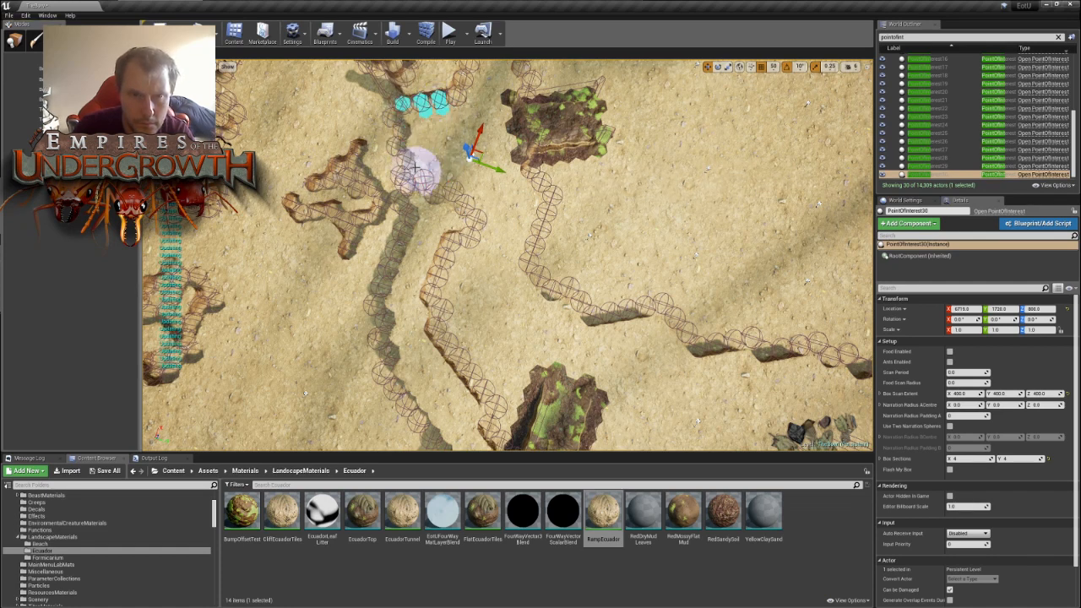
{"action": "mouse_move", "coordinate": [417, 193]}
{"action": "left_mouse_down"}
{"action": "mouse_move", "coordinate": [445, 222]}
{"action": "mouse_move", "coordinate": [430, 228]}
{"action": "mouse_move", "coordinate": [439, 225]}
{"action": "left_mouse_up"}
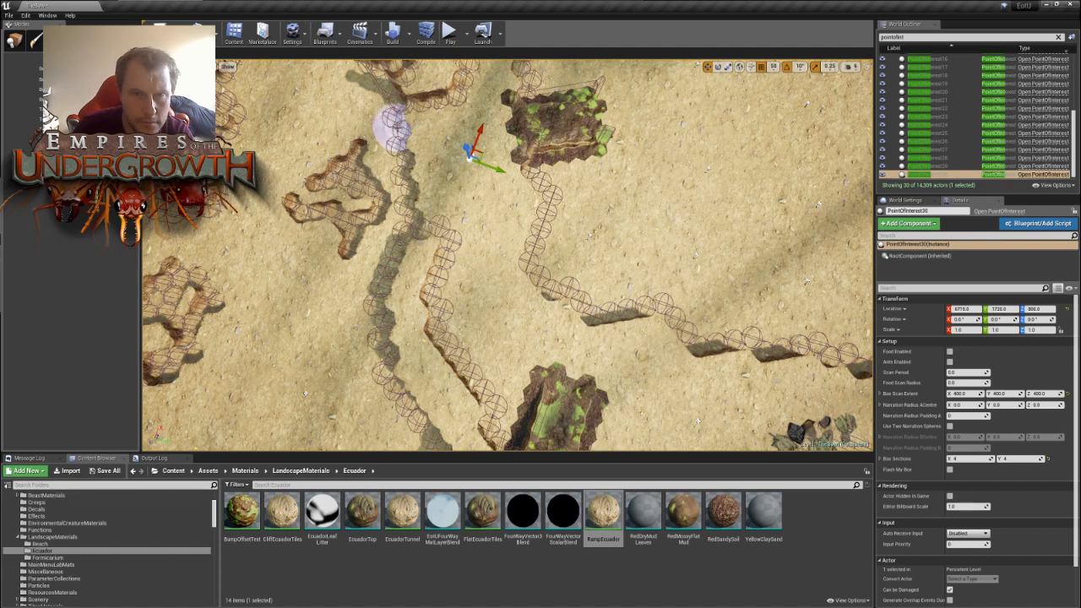
{"action": "mouse_move", "coordinate": [386, 135]}
{"action": "left_mouse_down"}
{"action": "mouse_move", "coordinate": [393, 127]}
{"action": "mouse_move", "coordinate": [404, 217]}
{"action": "left_mouse_up"}
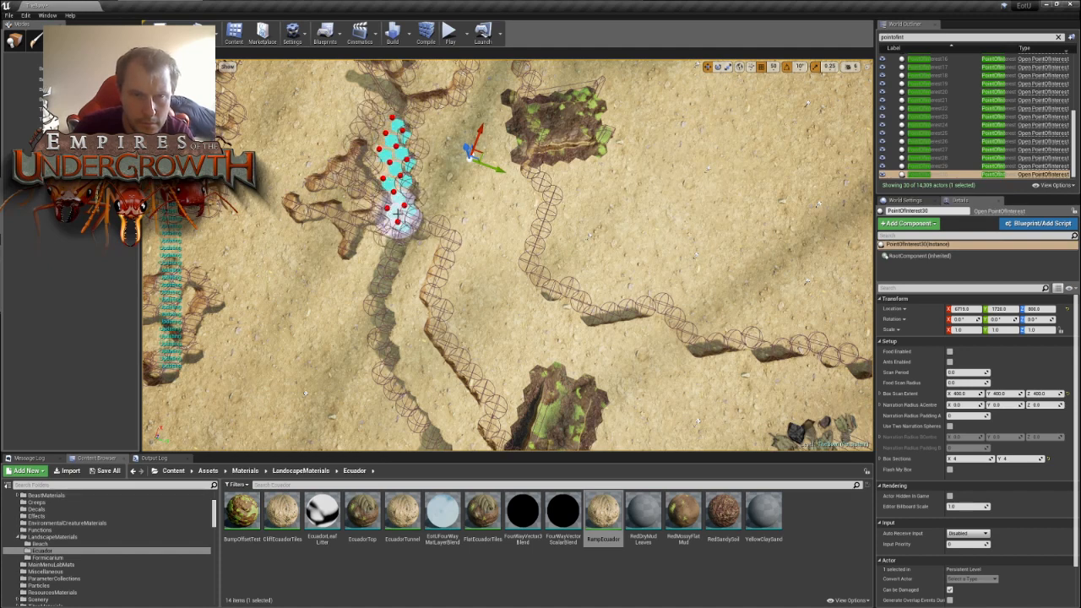
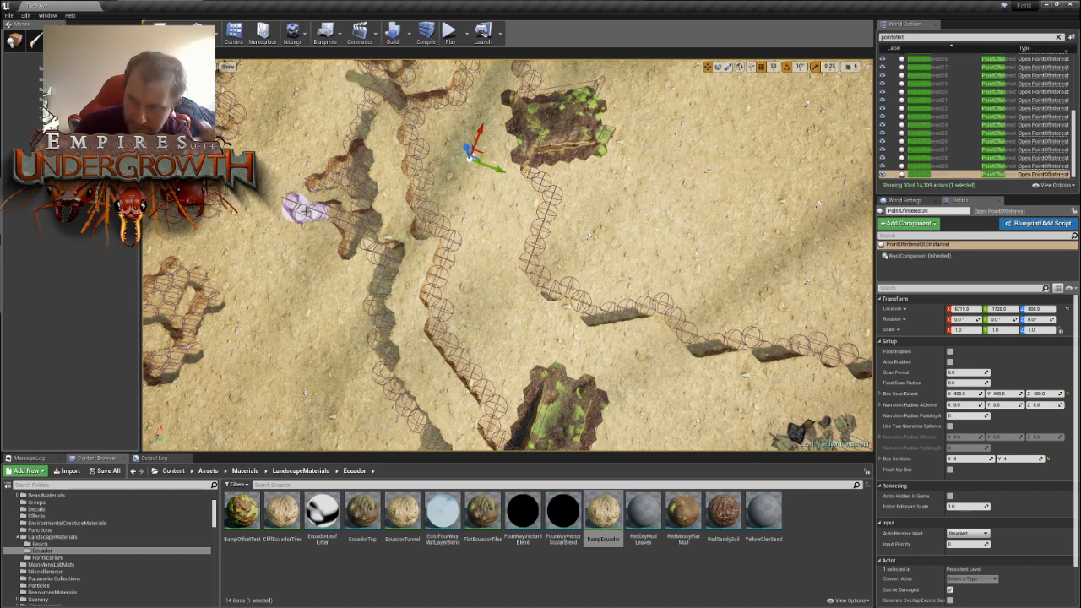
- Leave tile painting and shift PointOfInterest30 within the widened stretch of terrace
{"action": "mouse_move", "coordinate": [307, 210]}
{"action": "right_mouse_down"}
{"action": "mouse_move", "coordinate": [469, 216]}
{"action": "mouse_move", "coordinate": [439, 203]}
{"action": "mouse_move", "coordinate": [516, 182]}
{"action": "mouse_move", "coordinate": [562, 152]}
{"action": "mouse_move", "coordinate": [540, 122]}
{"action": "mouse_move", "coordinate": [479, 100]}
{"action": "right_mouse_up"}
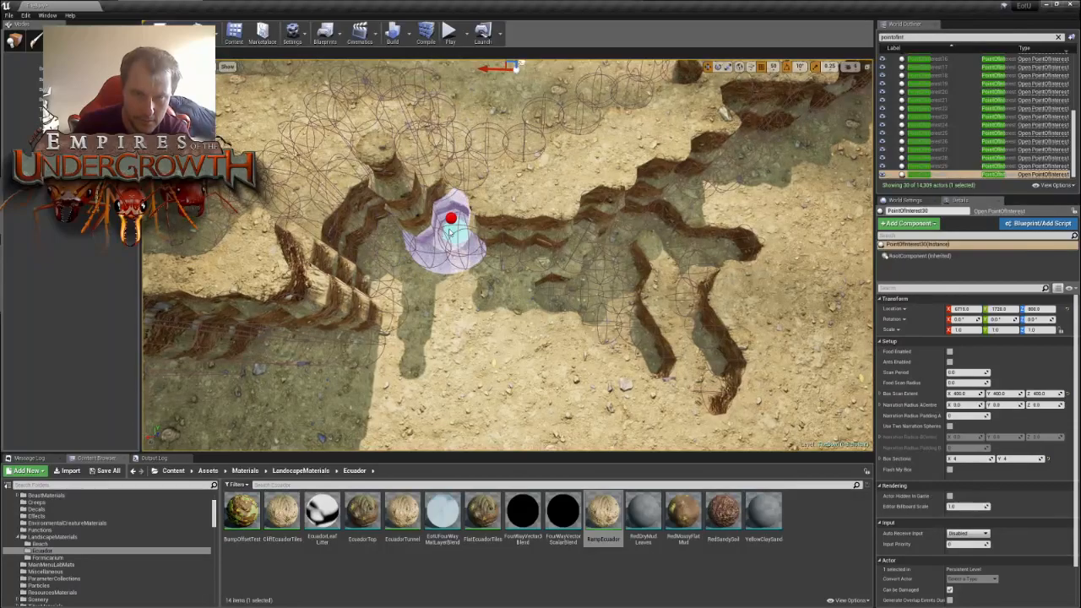
{"action": "mouse_move", "coordinate": [478, 273]}
{"action": "right_mouse_down"}
{"action": "mouse_move", "coordinate": [494, 268]}
{"action": "mouse_move", "coordinate": [298, 241]}
{"action": "right_mouse_up"}
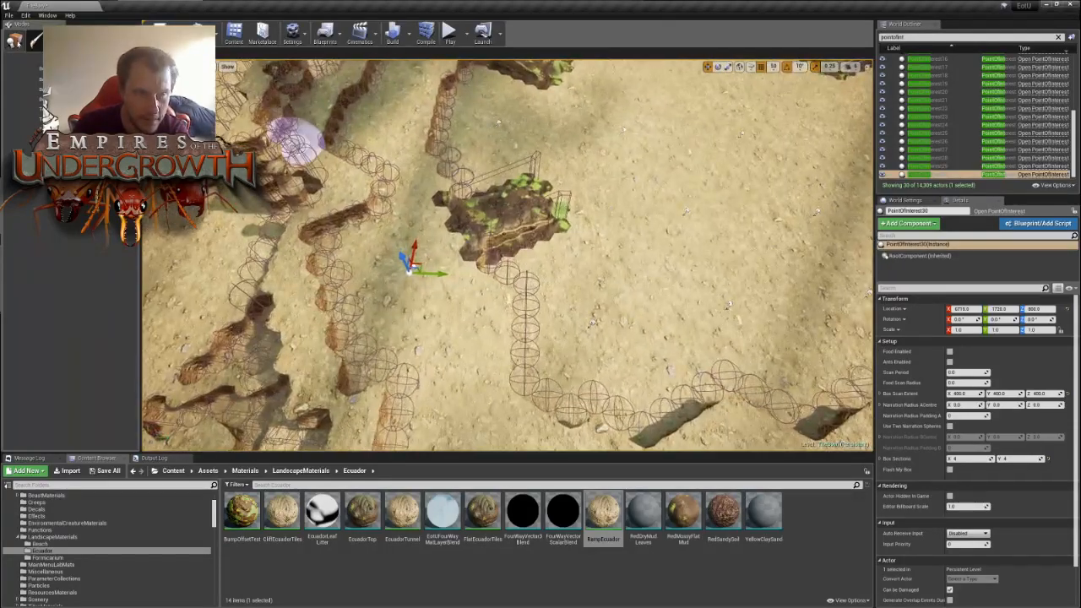
{"action": "left_click", "coordinate": [15, 40]}
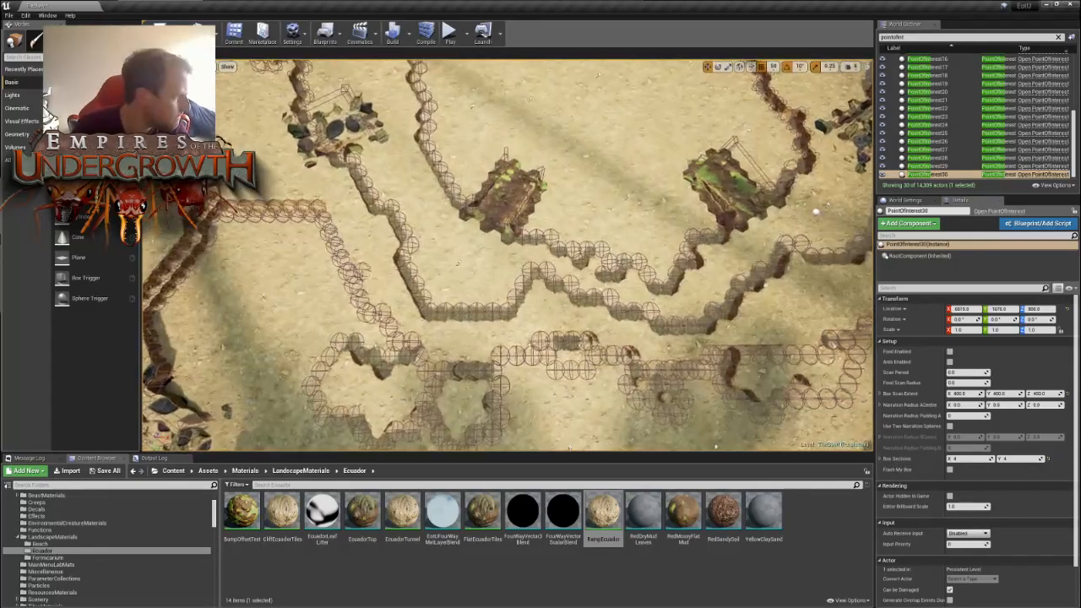
- Duplicate PointOfInterest13, raise the copy to a Z of 1000, and move it outside the bowl onto open ground beside the three-lobed mound
{"action": "key", "text": "d"}
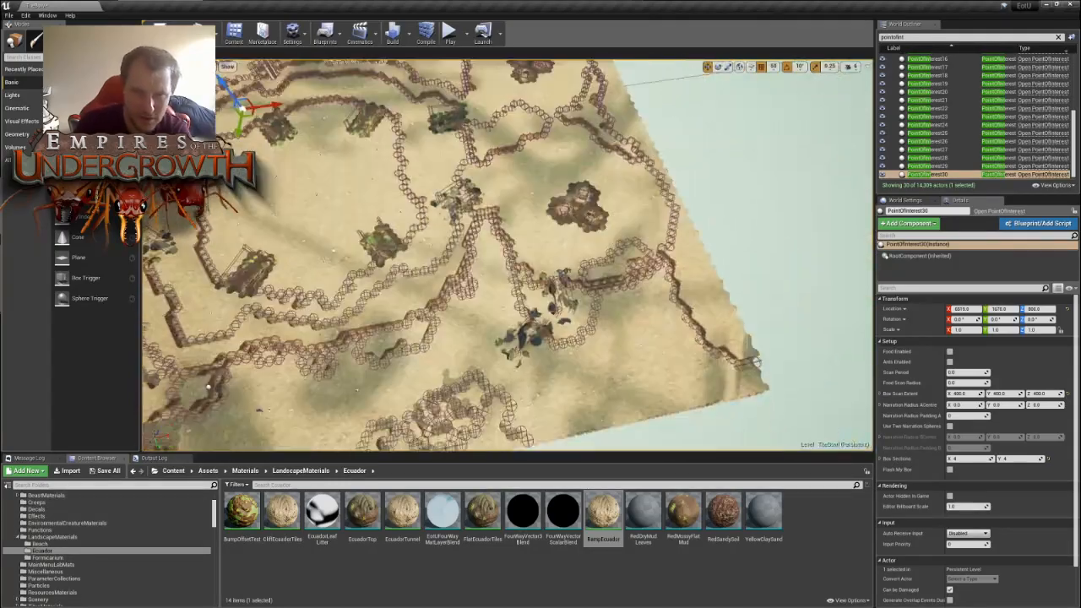
{"action": "scroll", "coordinate": [507, 255], "scroll_direction": "up", "scroll_amount": 4}
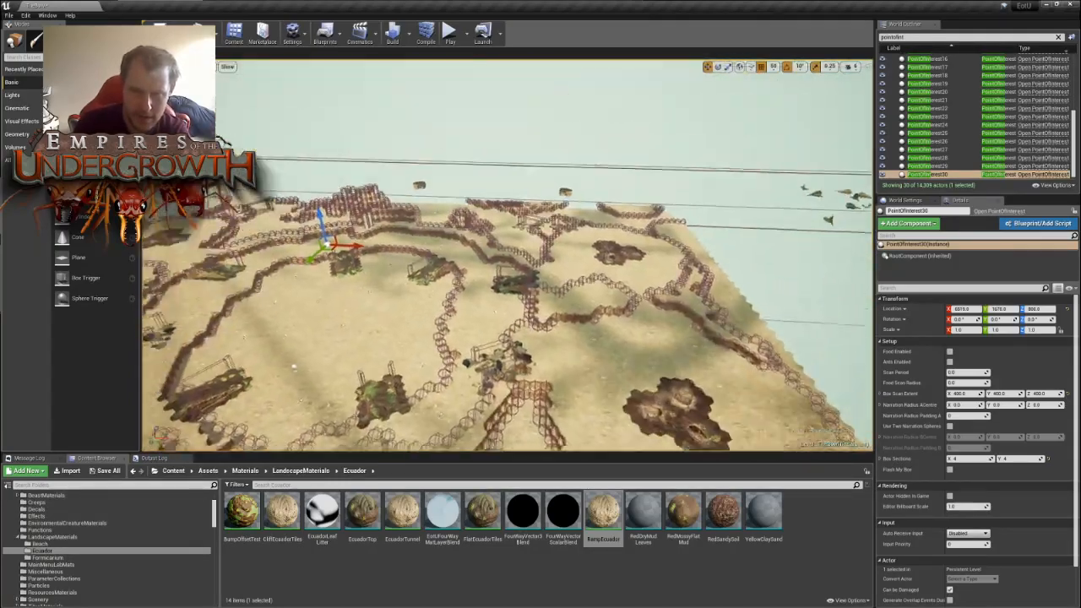
{"action": "right_click_drag", "start_coordinate": [507, 256], "coordinate": [524, 354]}
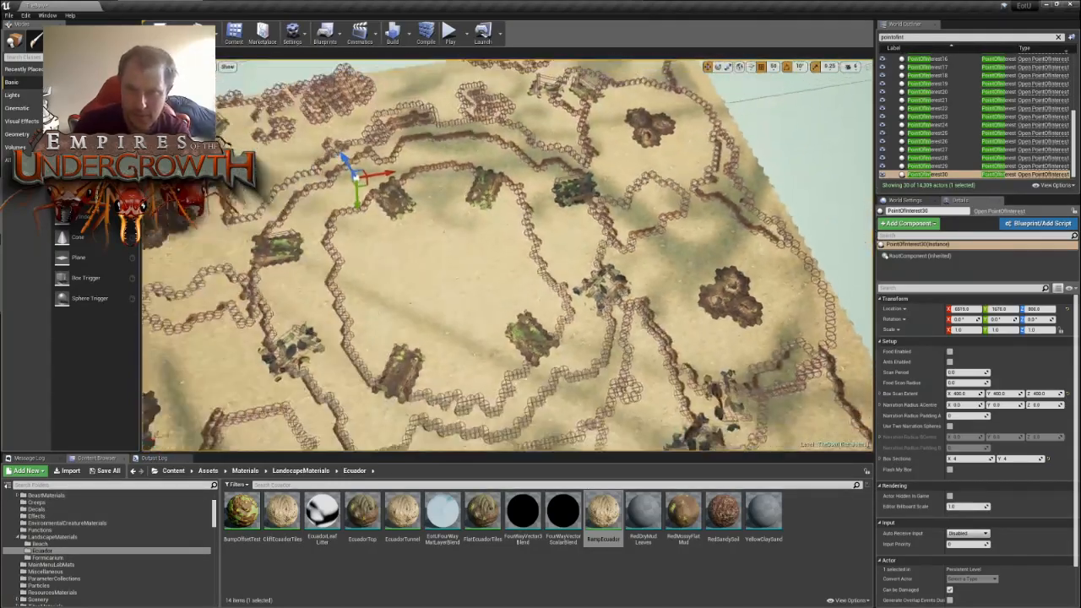
{"action": "right_click_drag", "start_coordinate": [590, 246], "coordinate": [584, 284]}
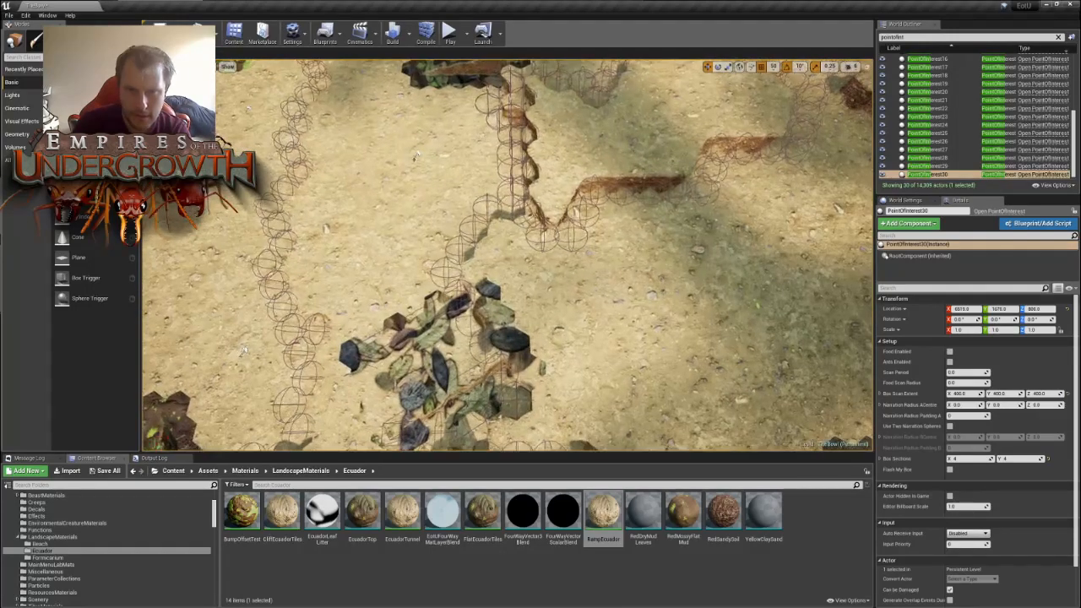
{"action": "left_click", "coordinate": [418, 153]}
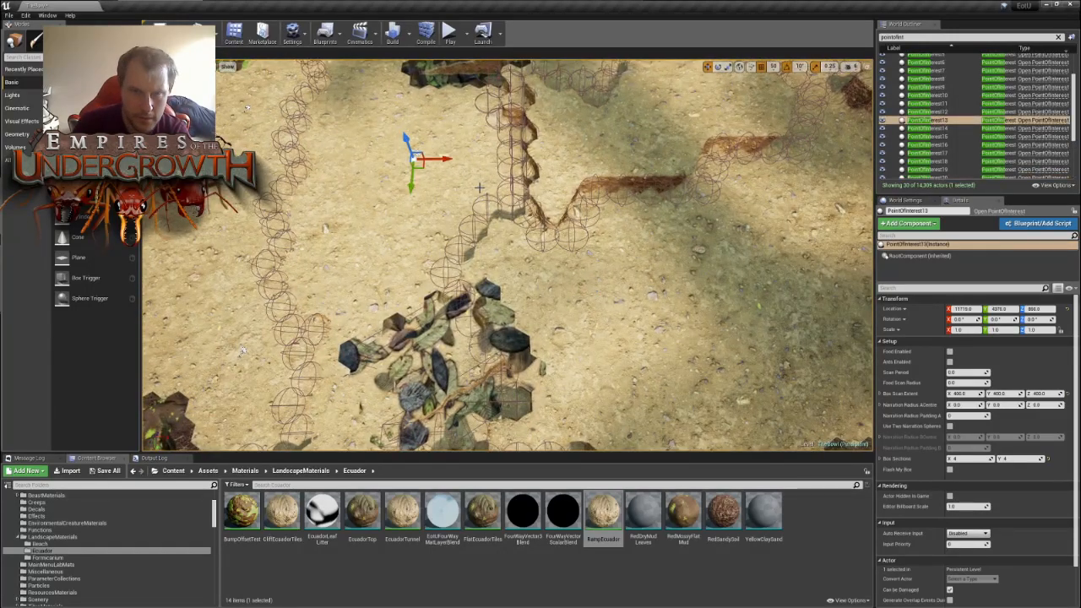
{"action": "key", "text": "ctrl+w"}
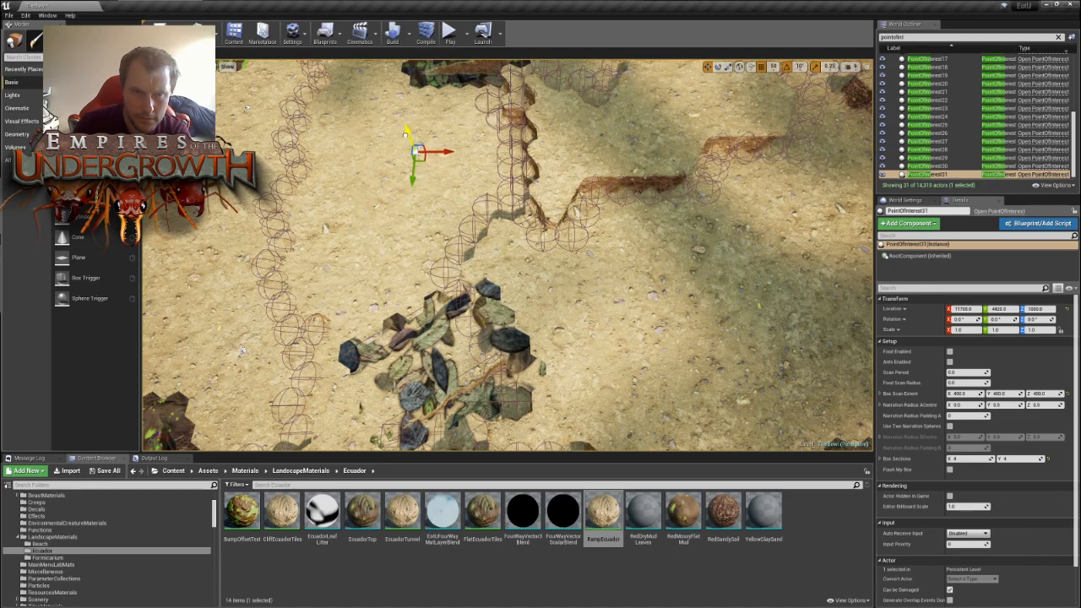
{"action": "left_click_drag", "start_coordinate": [420, 155], "coordinate": [693, 303]}
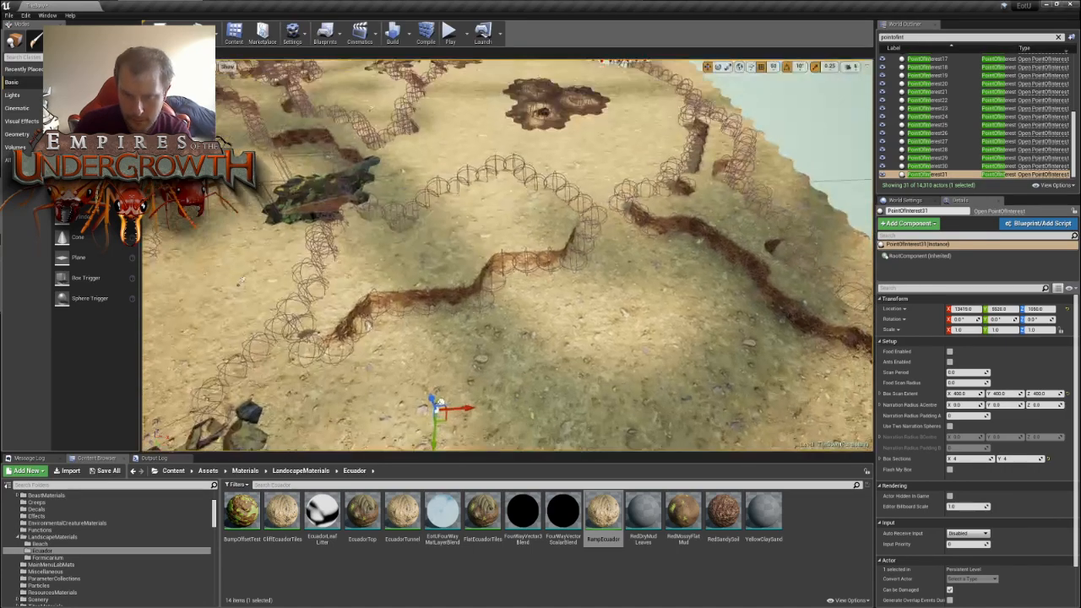
{"action": "right_click_drag", "start_coordinate": [693, 302], "coordinate": [689, 372]}
{"action": "left_click_drag", "start_coordinate": [471, 258], "coordinate": [473, 263]}
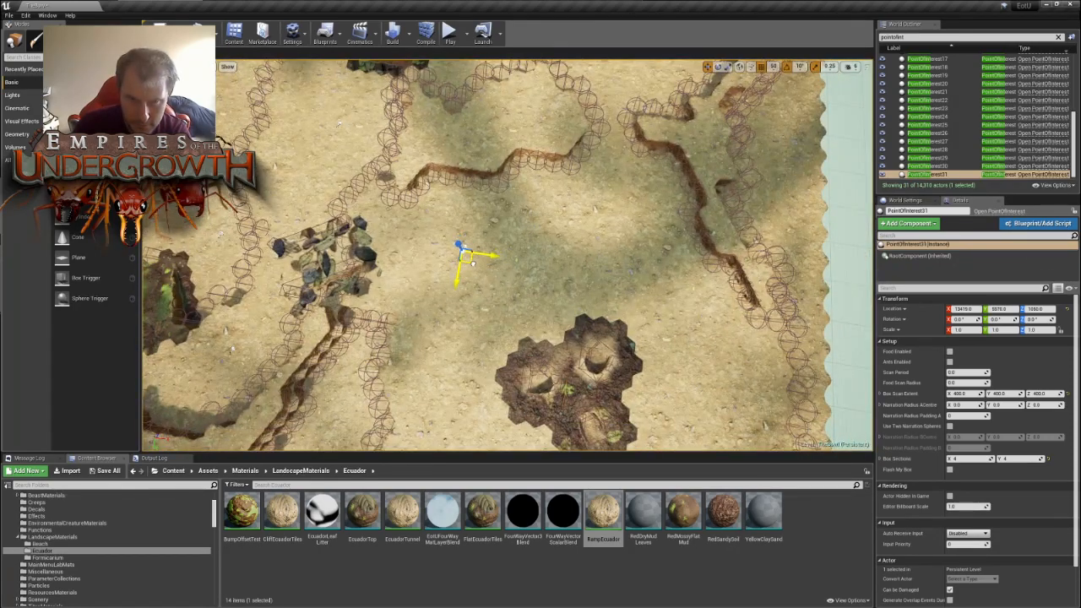
{"action": "mouse_move", "coordinate": [473, 264]}
{"action": "right_mouse_down"}
{"action": "mouse_move", "coordinate": [278, 270]}
{"action": "mouse_move", "coordinate": [484, 254]}
{"action": "right_mouse_up"}
{"action": "key", "text": "d"}
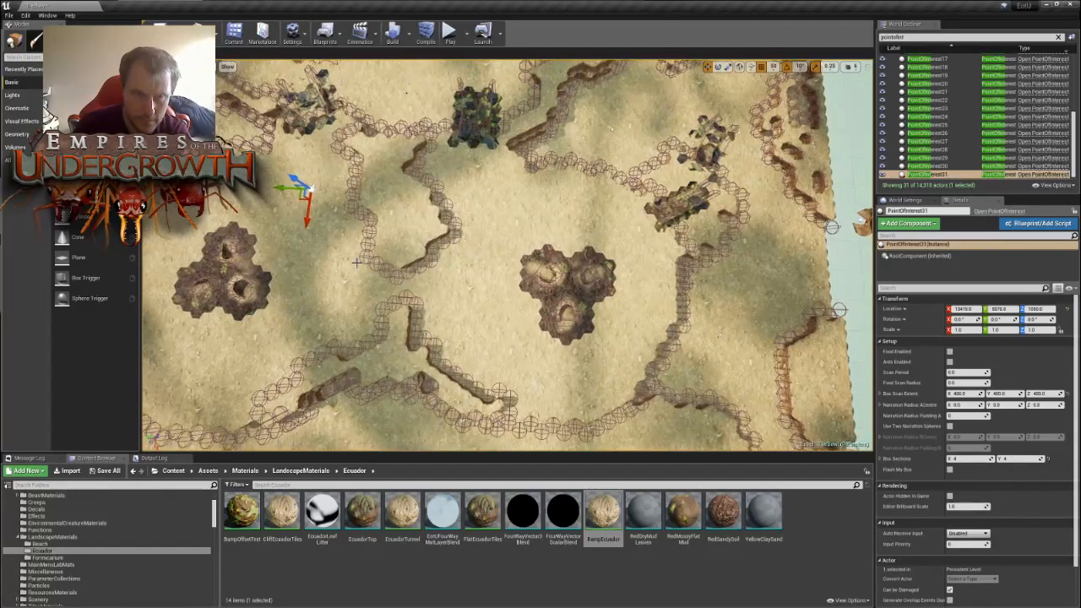
- Move PointOfInterest31 past the three-lobed mound toward the map's edge and distribute duplicates around the neighbouring outer mound
{"action": "right_click_drag", "start_coordinate": [359, 261], "coordinate": [494, 194]}
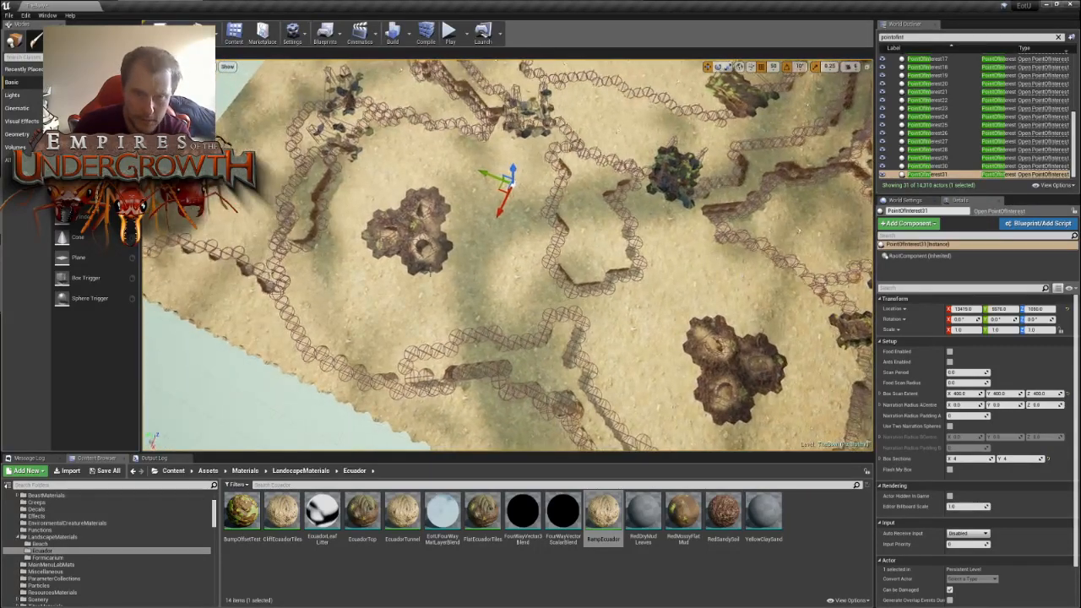
{"action": "left_click_drag", "start_coordinate": [494, 193], "coordinate": [336, 308]}
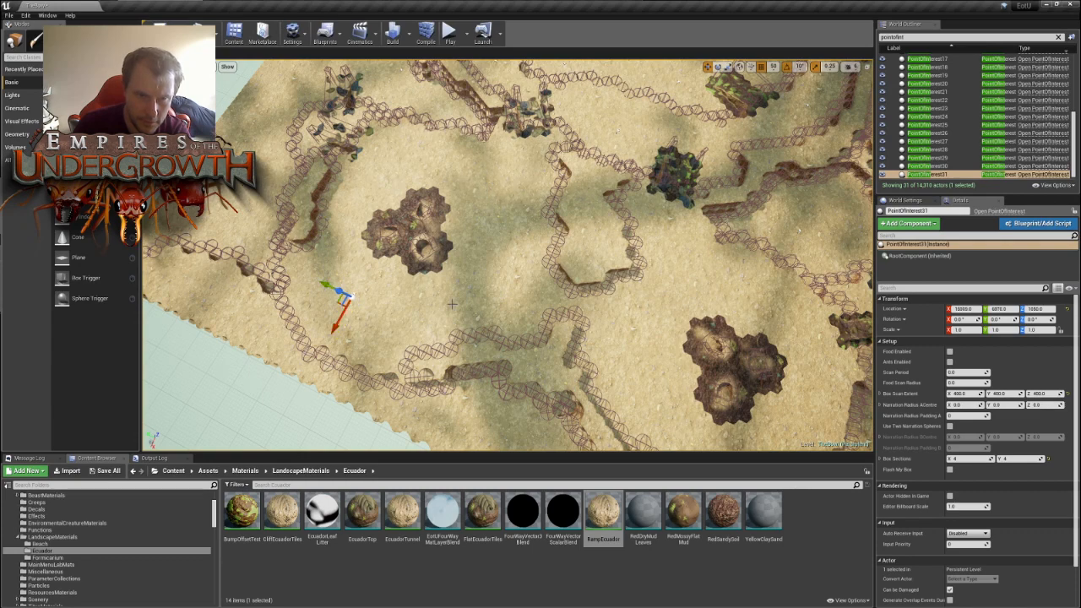
{"action": "right_click_drag", "start_coordinate": [336, 307], "coordinate": [497, 314]}
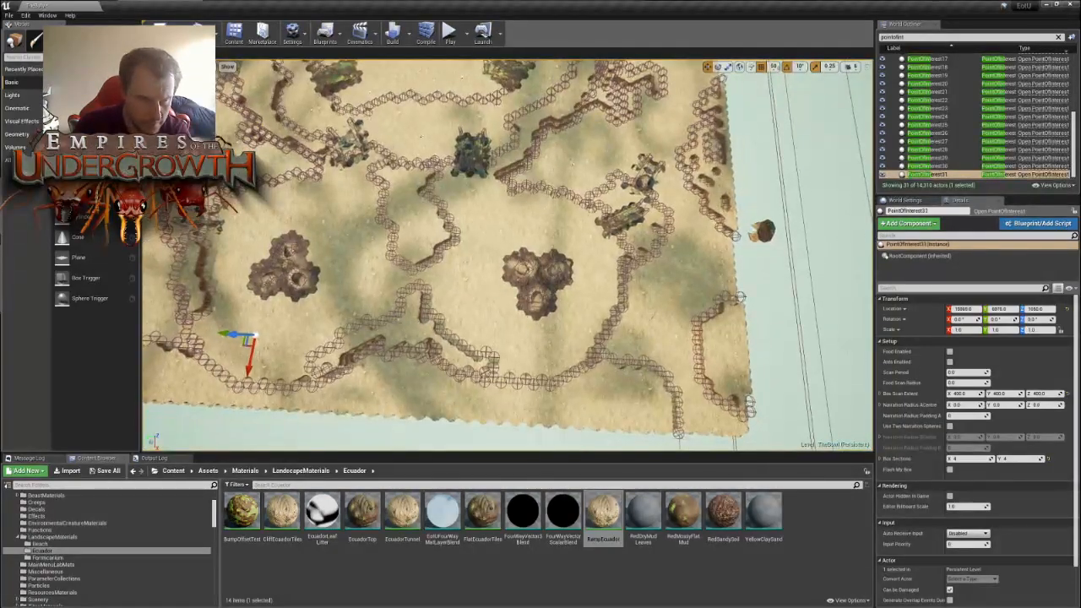
{"action": "key", "text": "ctrl+w"}
{"action": "left_click_drag", "start_coordinate": [240, 346], "coordinate": [531, 353]}
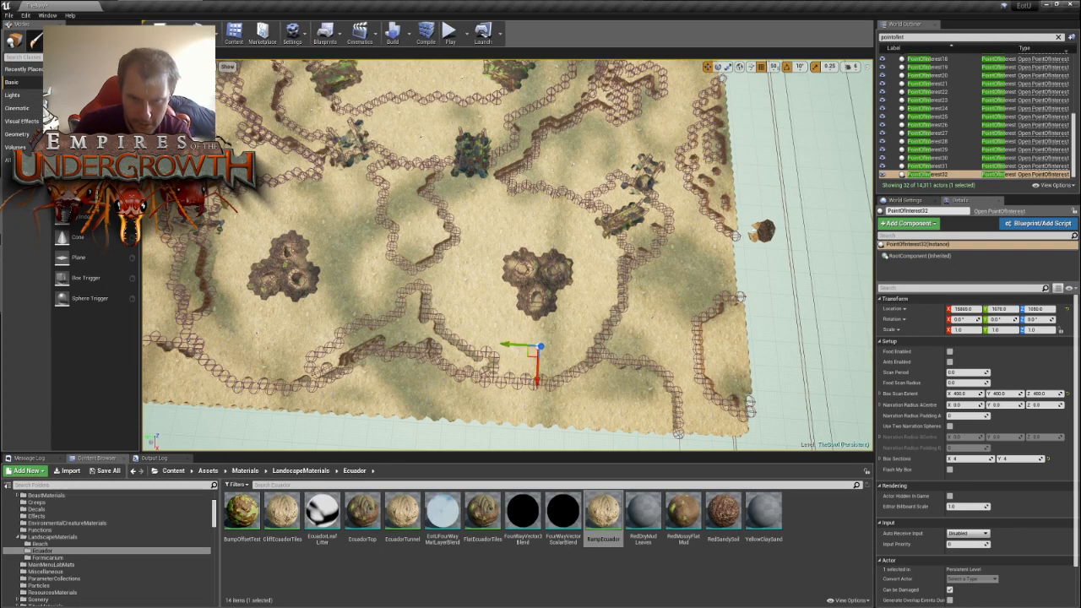
{"action": "right_click_drag", "start_coordinate": [587, 338], "coordinate": [587, 339]}
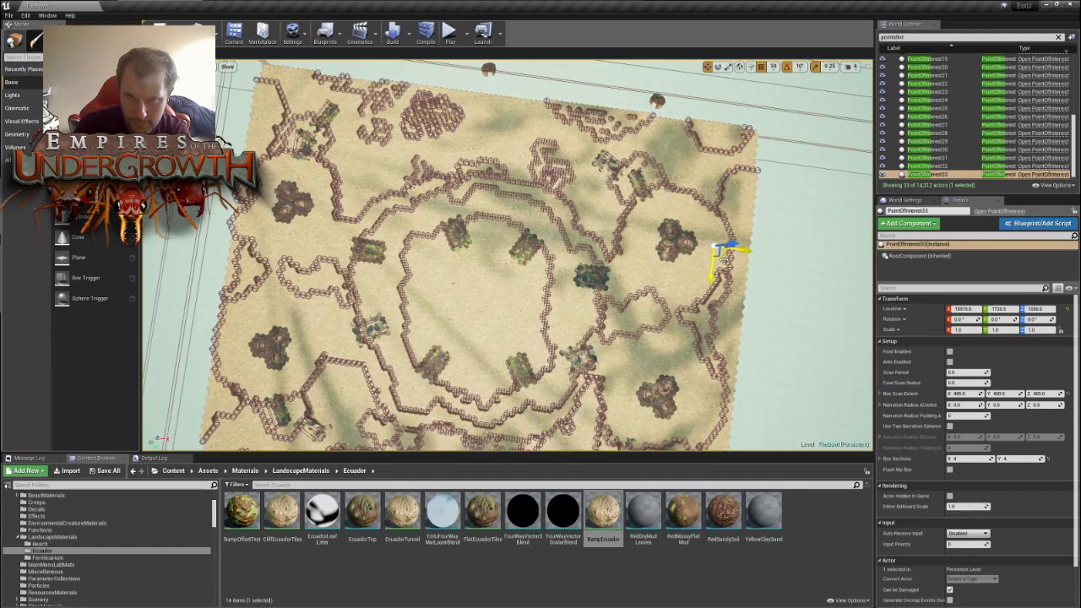
- Duplicate PointOfInterest33 to the opposite side of the map and move the copy beside the three-lobed mound near that edge
{"action": "left_click_drag", "start_coordinate": [722, 258], "coordinate": [261, 229], "text": "alt"}
{"action": "right_click_drag", "start_coordinate": [373, 231], "coordinate": [373, 231]}
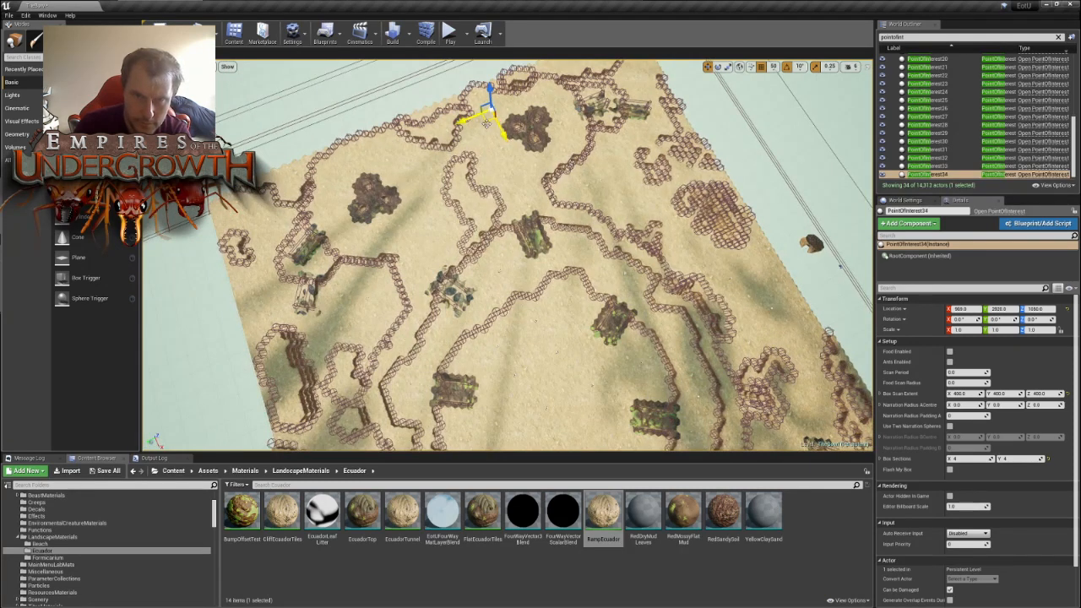
{"action": "left_click_drag", "start_coordinate": [485, 123], "coordinate": [376, 165], "text": "alt"}
{"action": "key", "text": "w"}
{"action": "mouse_move", "coordinate": [464, 142]}
{"action": "right_mouse_down"}
{"action": "mouse_move", "coordinate": [469, 100]}
{"action": "mouse_move", "coordinate": [469, 137]}
{"action": "right_mouse_up"}
{"action": "right_click_drag", "start_coordinate": [546, 233], "coordinate": [656, 222]}
{"action": "key", "text": "s"}
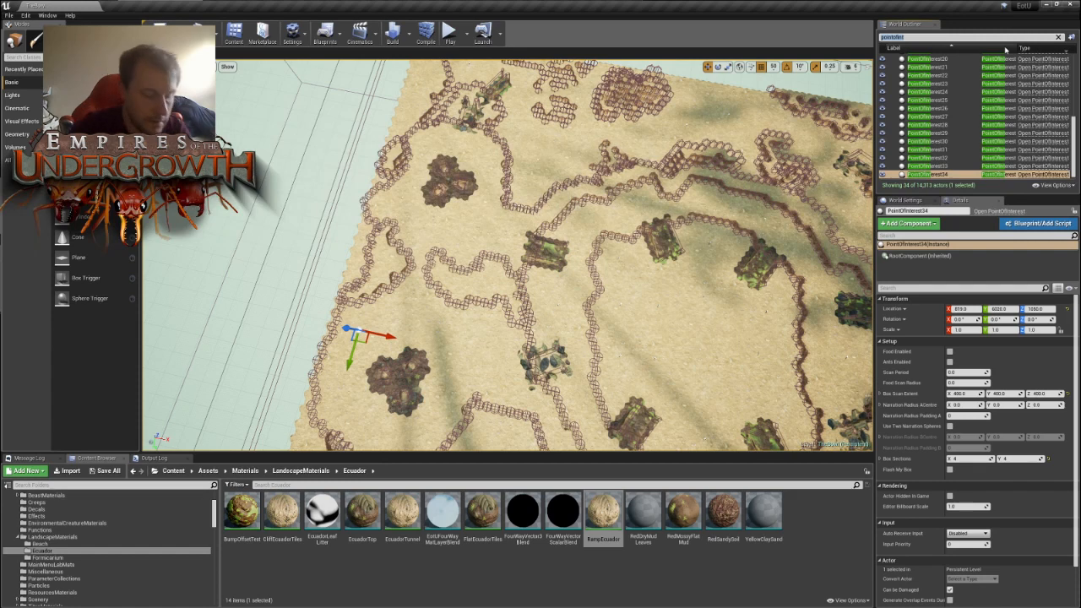
- Find FreeplayDirectorBP by searching for "free", then set its Starting Landmarks to 12 and Landmarks Per Day to 10
{"action": "key", "text": "ctrl+a"}
{"action": "type", "text": "free"}
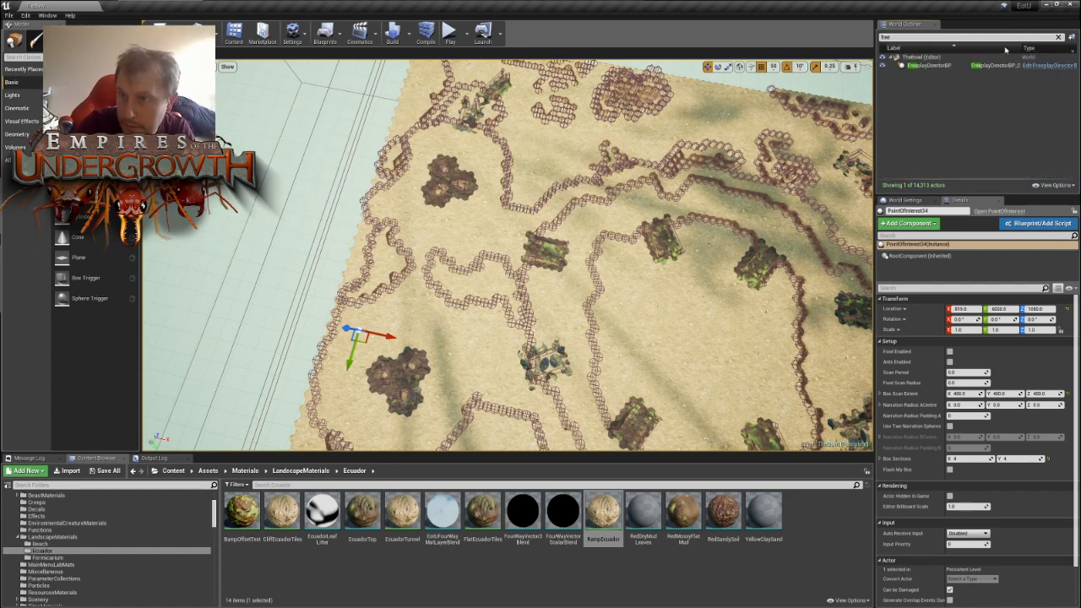
{"action": "left_click", "coordinate": [945, 70]}
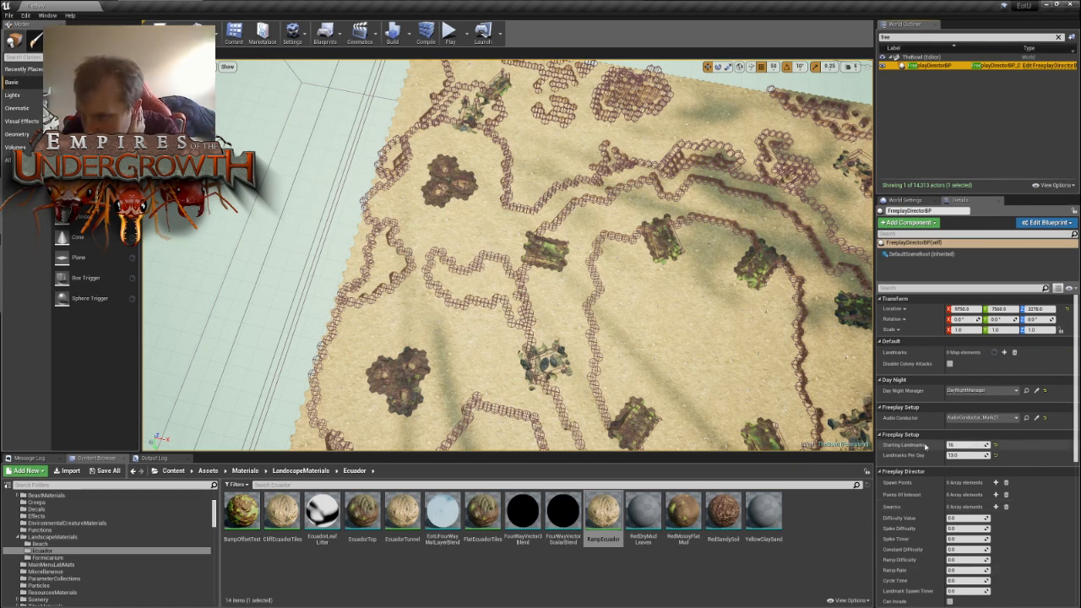
{"action": "left_click", "coordinate": [962, 445]}
{"action": "type", "text": "5"}
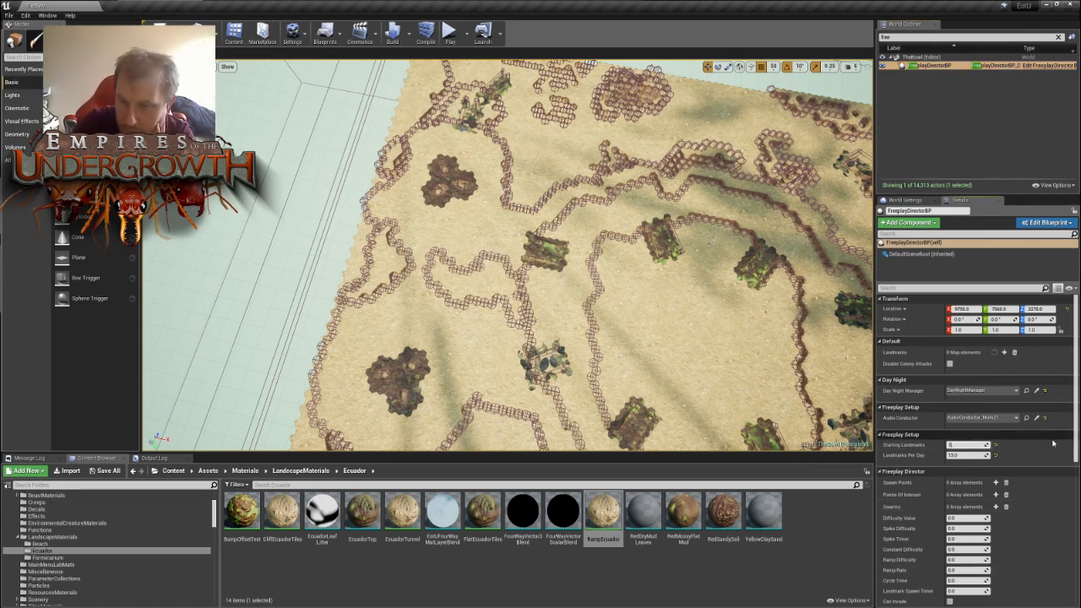
{"action": "key", "text": "Return"}
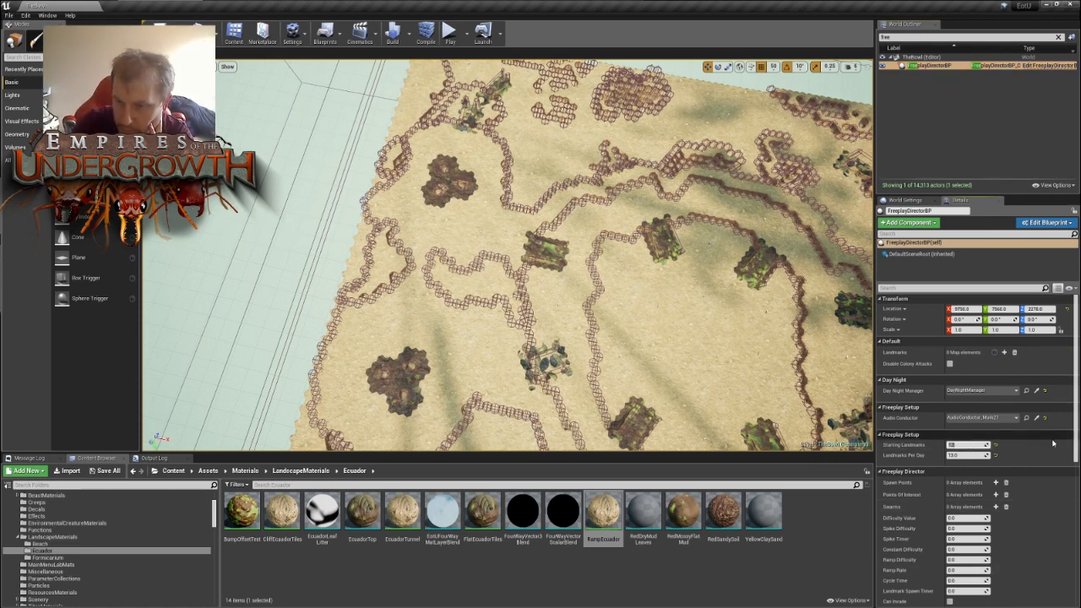
{"action": "left_click", "coordinate": [967, 456]}
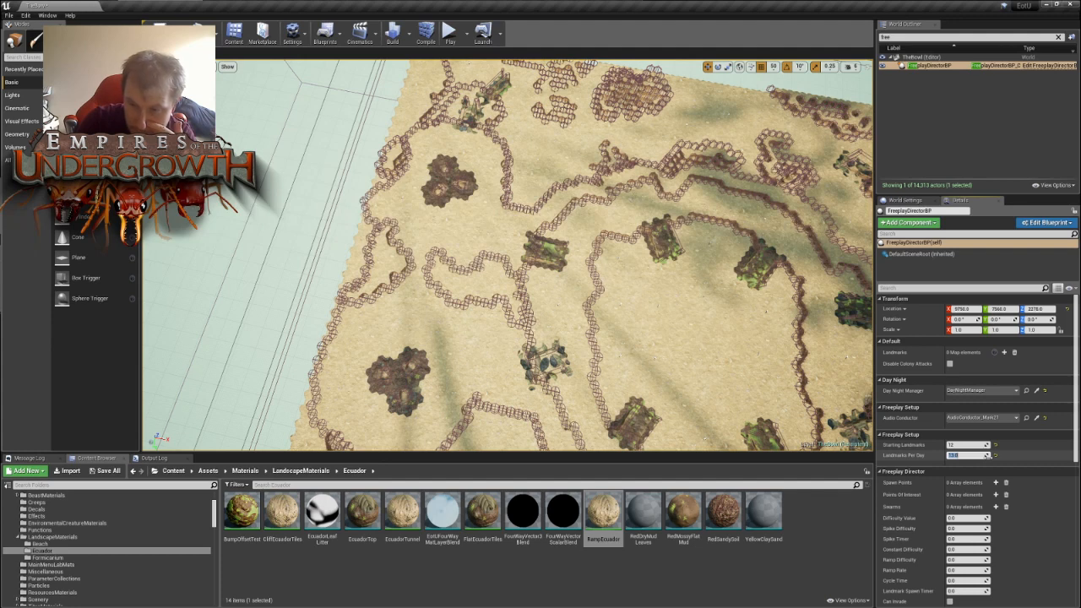
{"action": "type", "text": "10"}
{"action": "key", "text": "Return"}
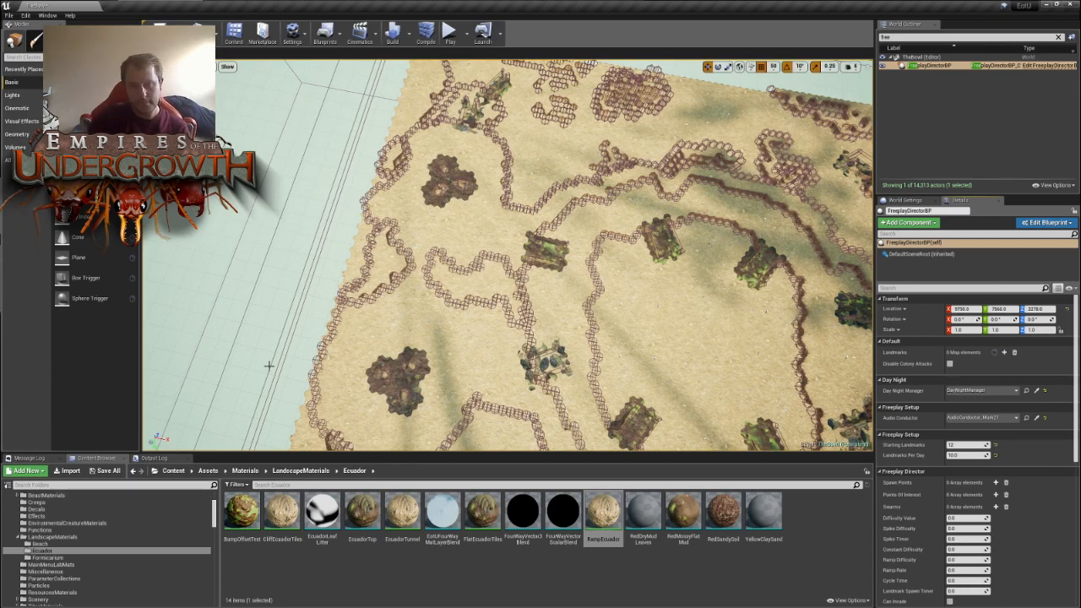
- Move OGTunnelSpawner19 from beyond the map's edge onto the sand beside the outer cliff wall
{"action": "right_click_drag", "start_coordinate": [478, 313], "coordinate": [591, 300]}
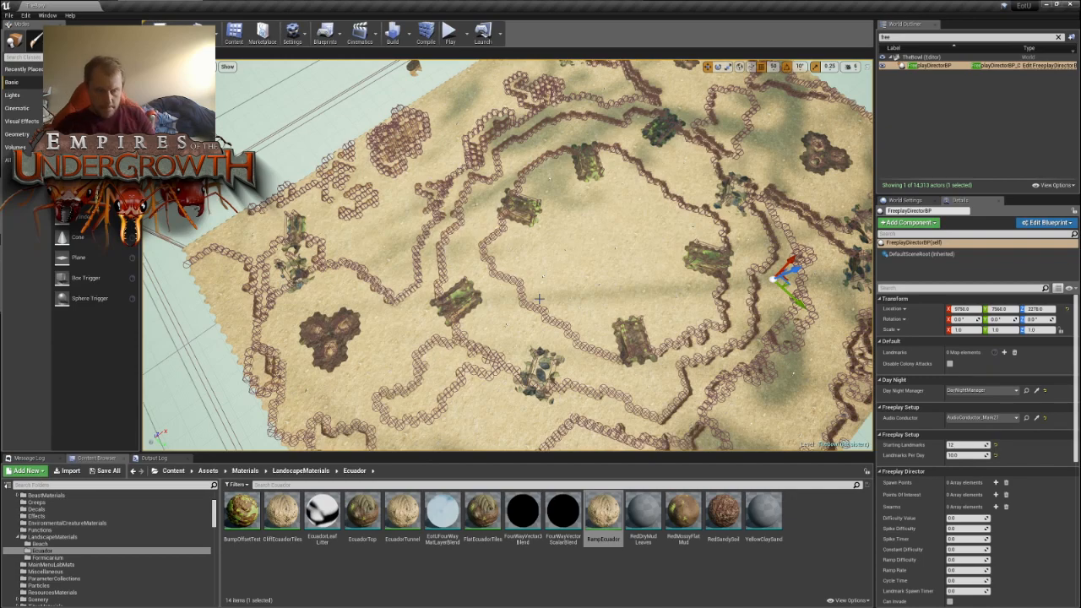
{"action": "right_click_drag", "start_coordinate": [678, 259], "coordinate": [728, 241]}
{"action": "key", "text": "w"}
{"action": "key", "text": "w"}
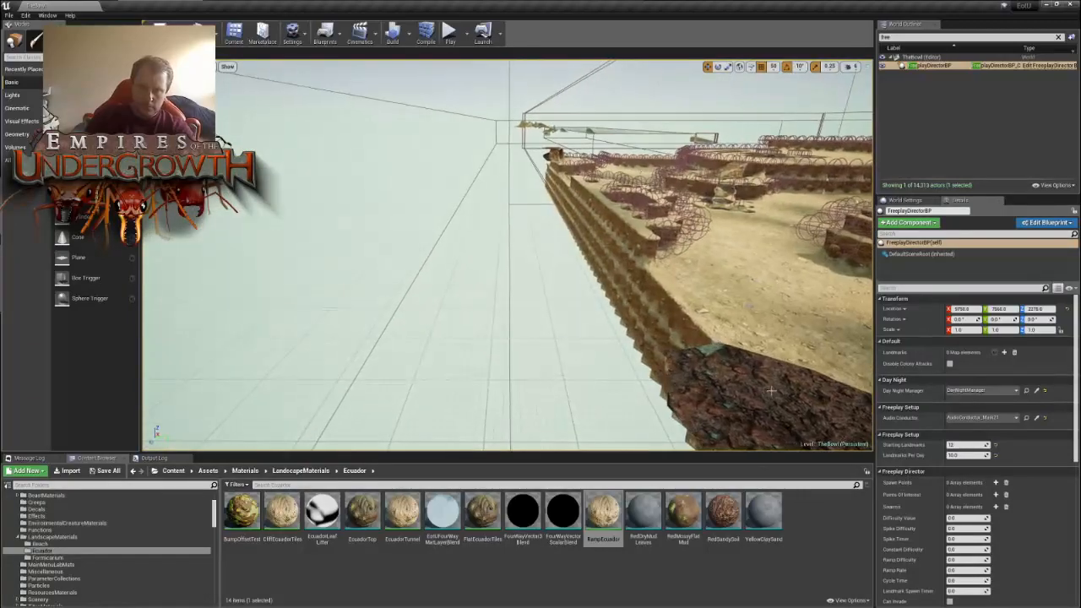
{"action": "left_click", "coordinate": [793, 408]}
{"action": "key", "text": "s"}
{"action": "right_click_drag", "start_coordinate": [761, 397], "coordinate": [763, 426]}
{"action": "right_click_drag", "start_coordinate": [509, 280], "coordinate": [501, 281]}
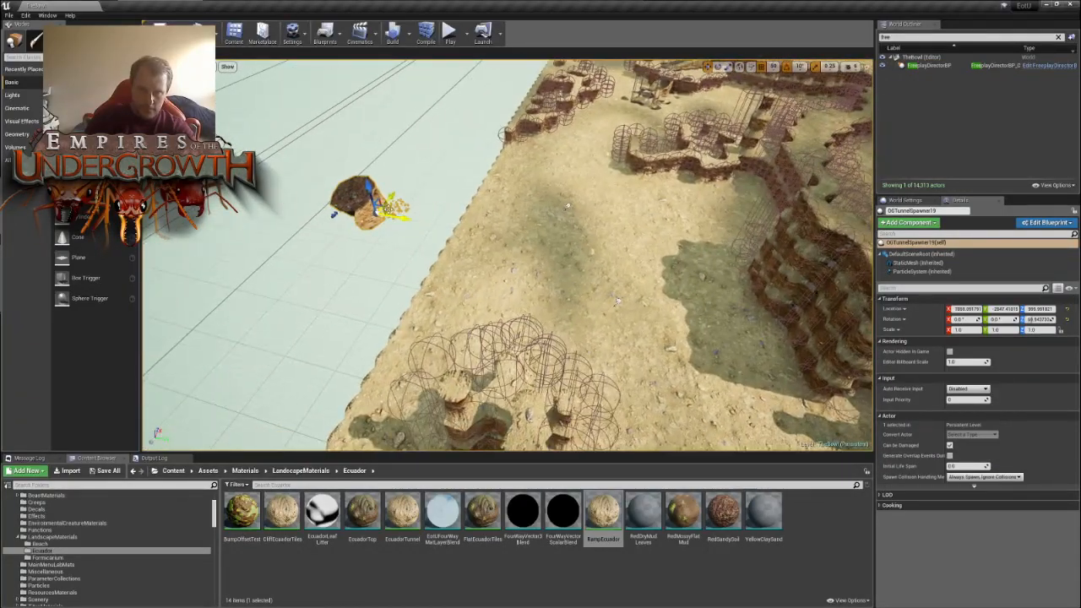
{"action": "left_click_drag", "start_coordinate": [390, 212], "coordinate": [695, 264]}
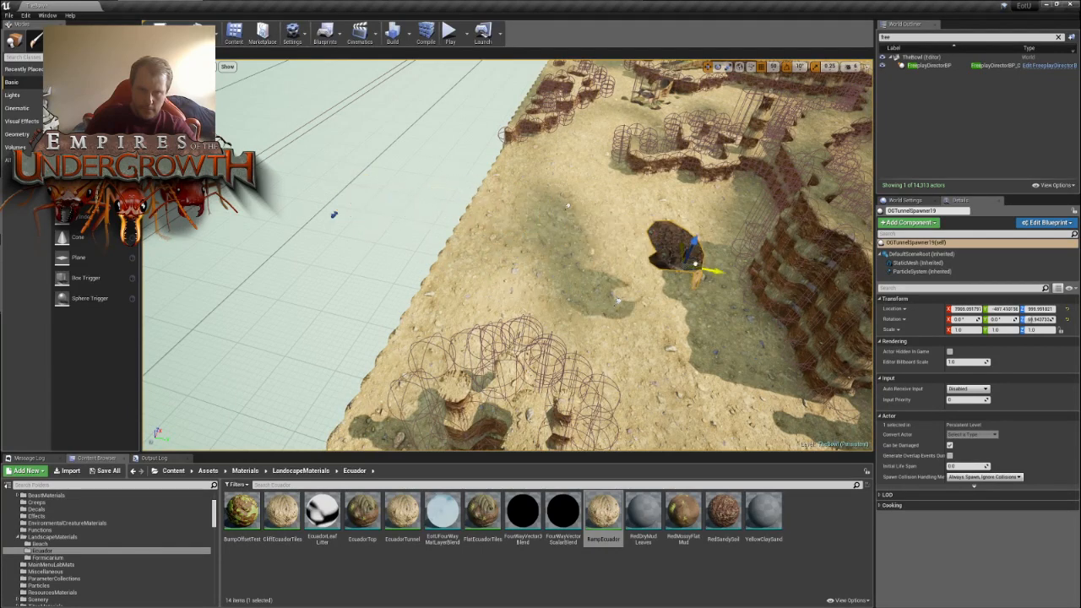
- Filter the level's actors by "tunnelspawn" and select OGTunnelSpawner19 beside the cliff wall
{"action": "left_click", "coordinate": [1059, 39]}
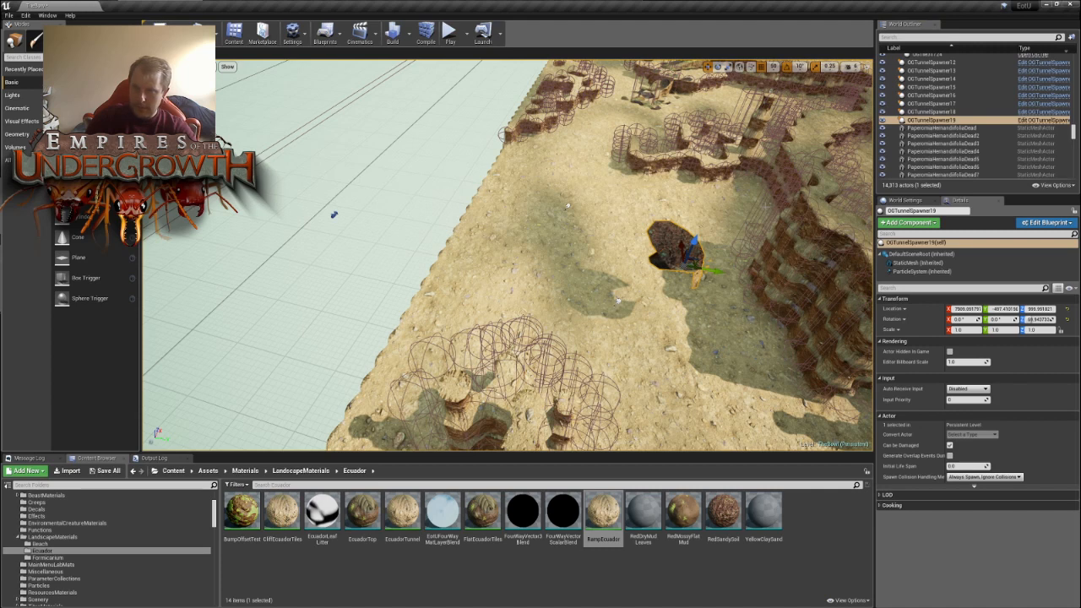
{"action": "scroll", "coordinate": [958, 126], "scroll_direction": "up", "scroll_amount": 3}
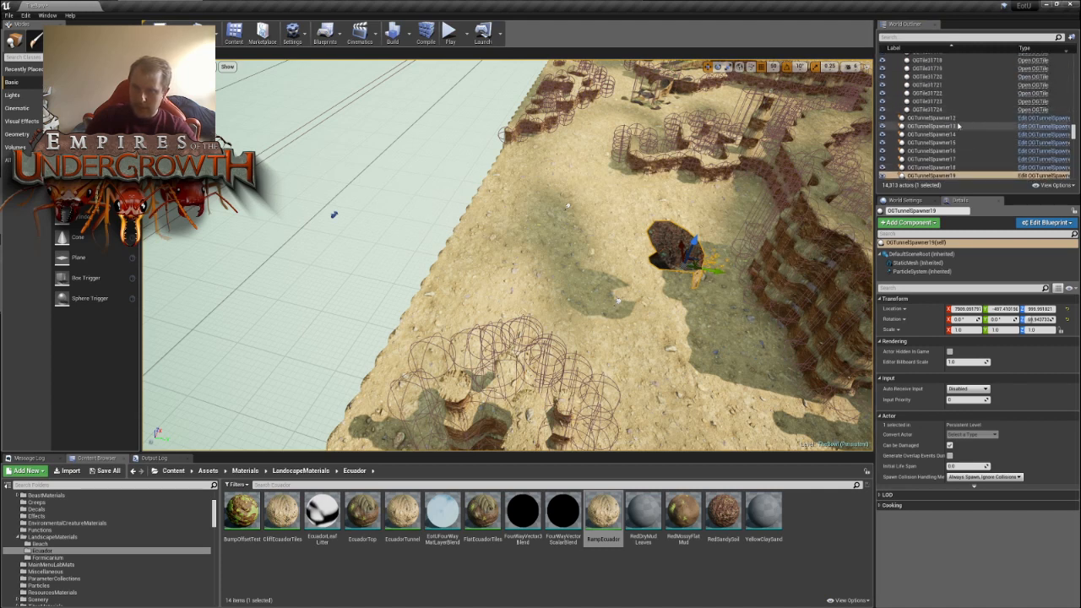
{"action": "left_click", "coordinate": [933, 117]}
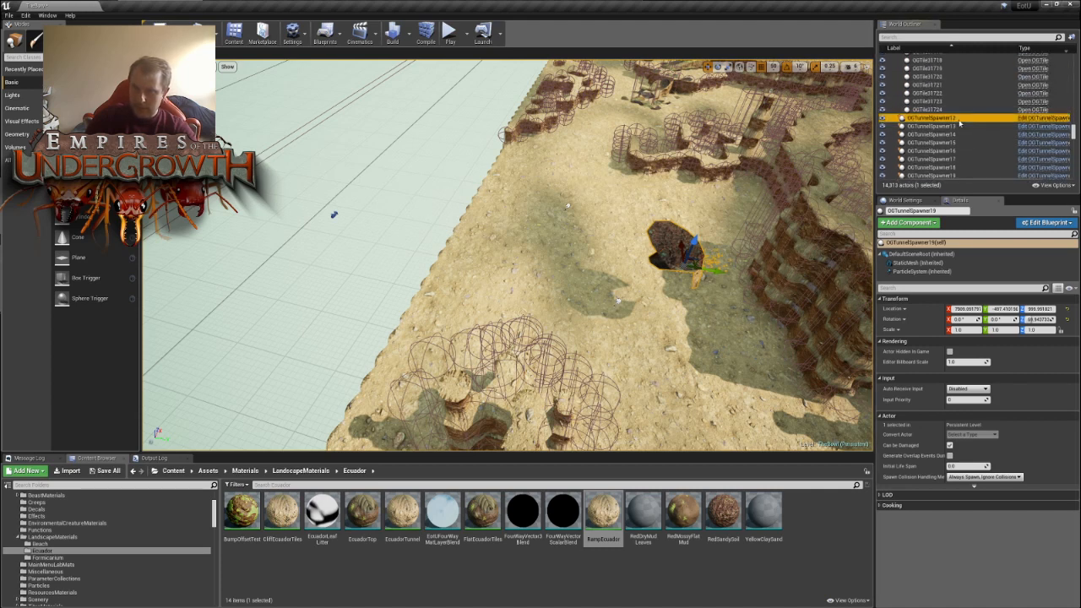
{"action": "left_click", "coordinate": [929, 37]}
{"action": "type", "text": "tunnel"}
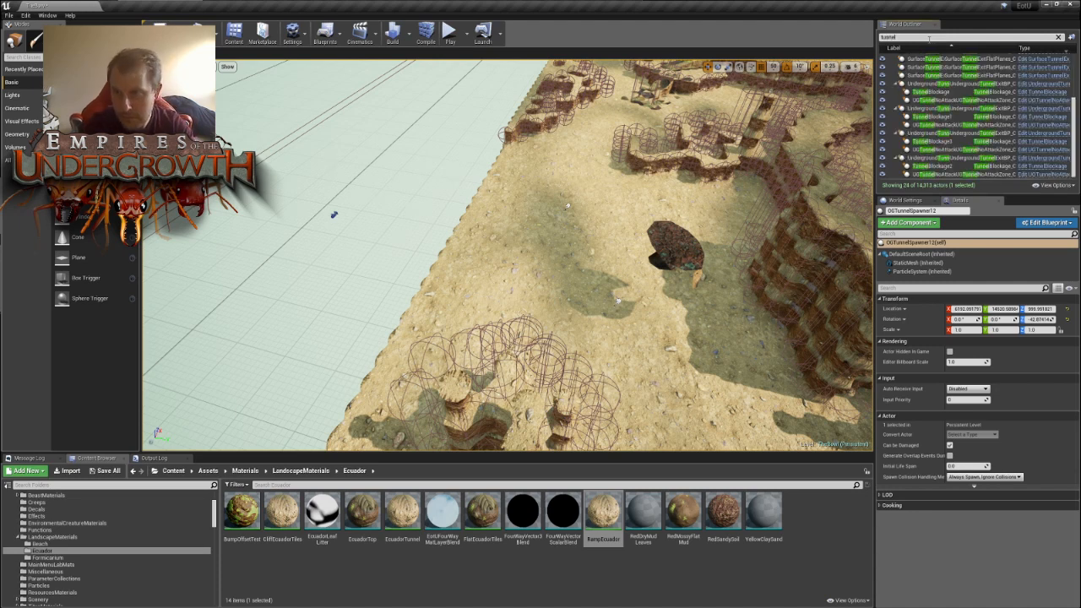
{"action": "type", "text": "spawn"}
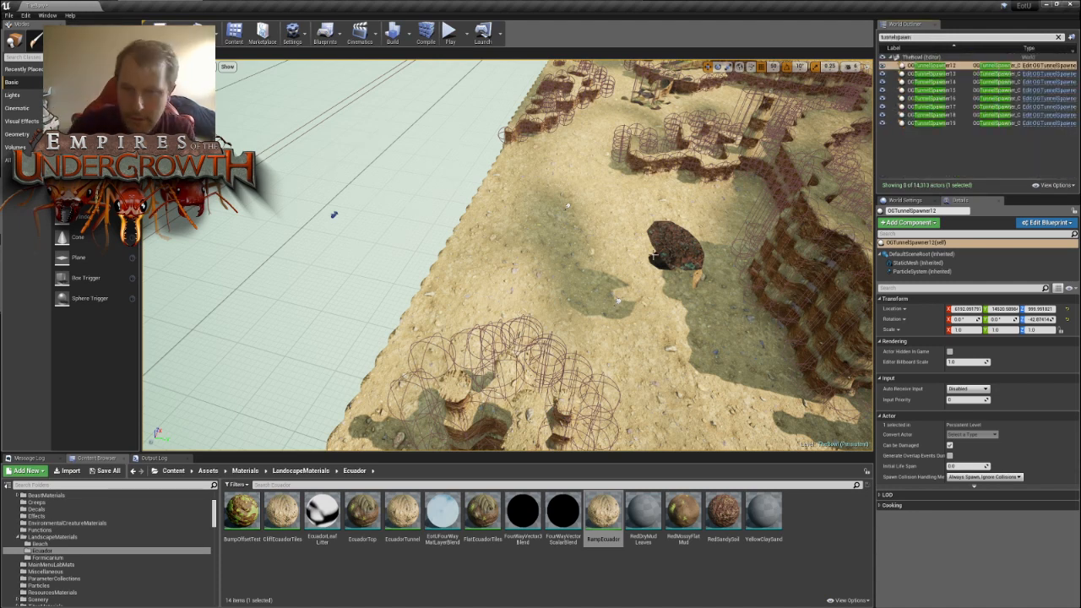
{"action": "left_click", "coordinate": [673, 247]}
{"action": "right_click_drag", "start_coordinate": [674, 246], "coordinate": [760, 246]}
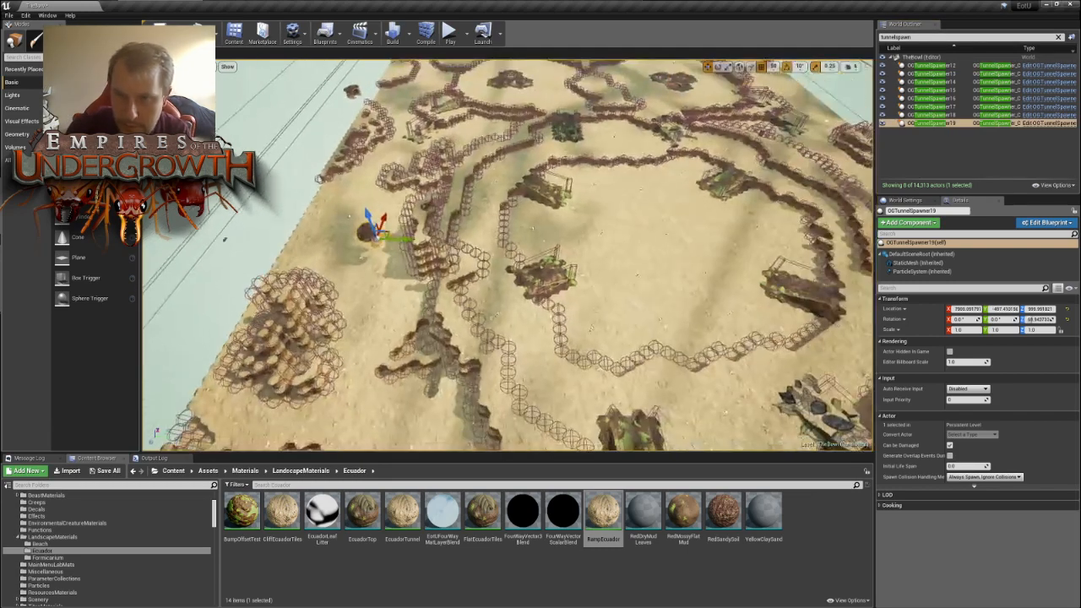
{"action": "left_click", "coordinate": [952, 124]}
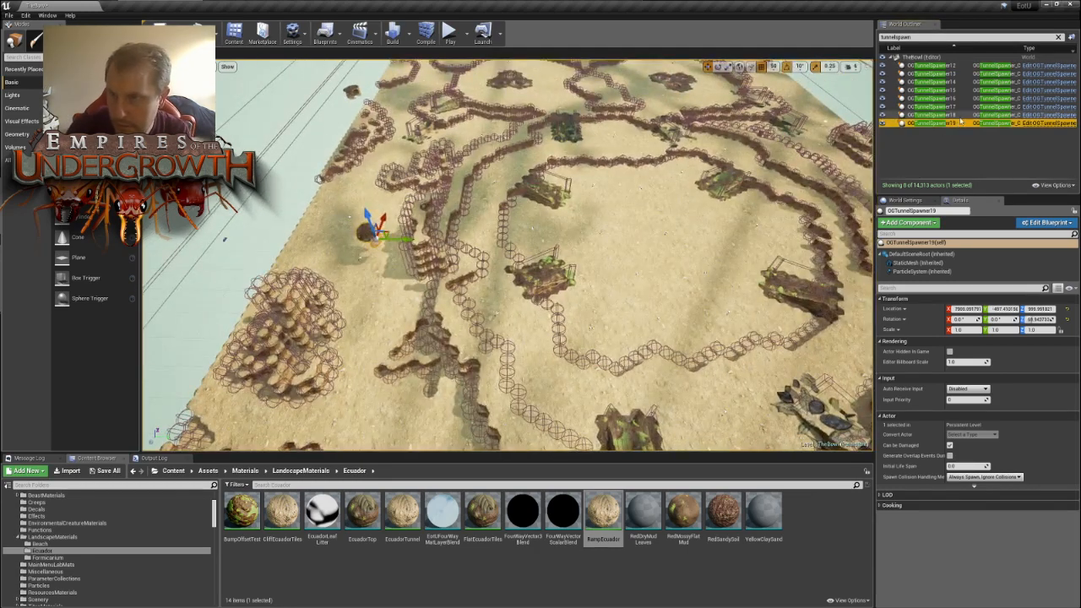
- Delete OGTunnelSpawner13 through OGTunnelSpawner19 so that only OGTunnelSpawner12 is left
{"action": "left_click", "coordinate": [953, 75], "text": "shift"}
{"action": "left_click", "coordinate": [951, 123]}
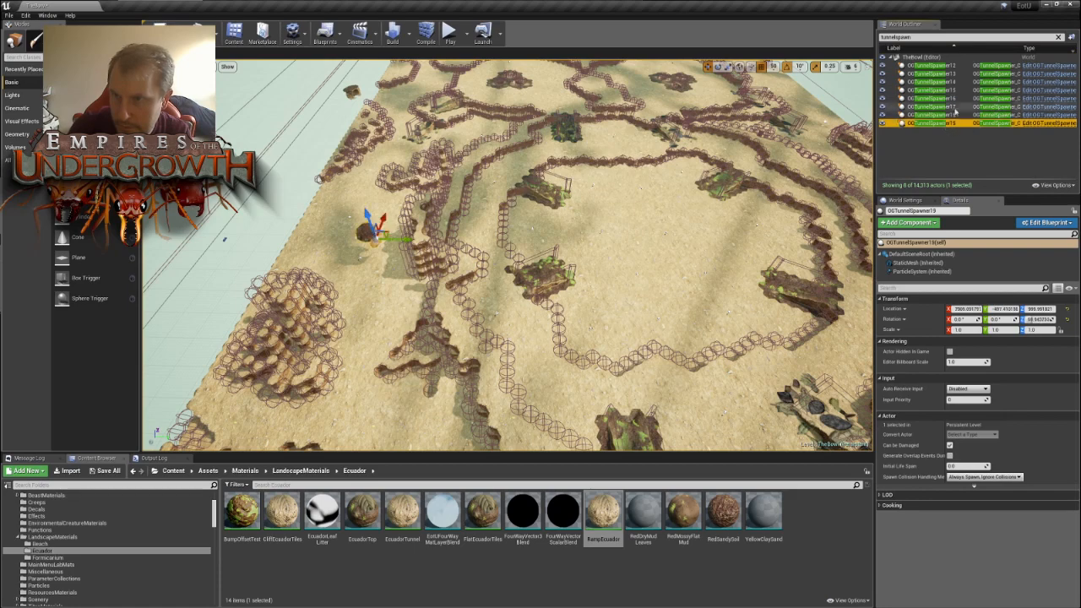
{"action": "left_click", "coordinate": [957, 74], "text": "shift"}
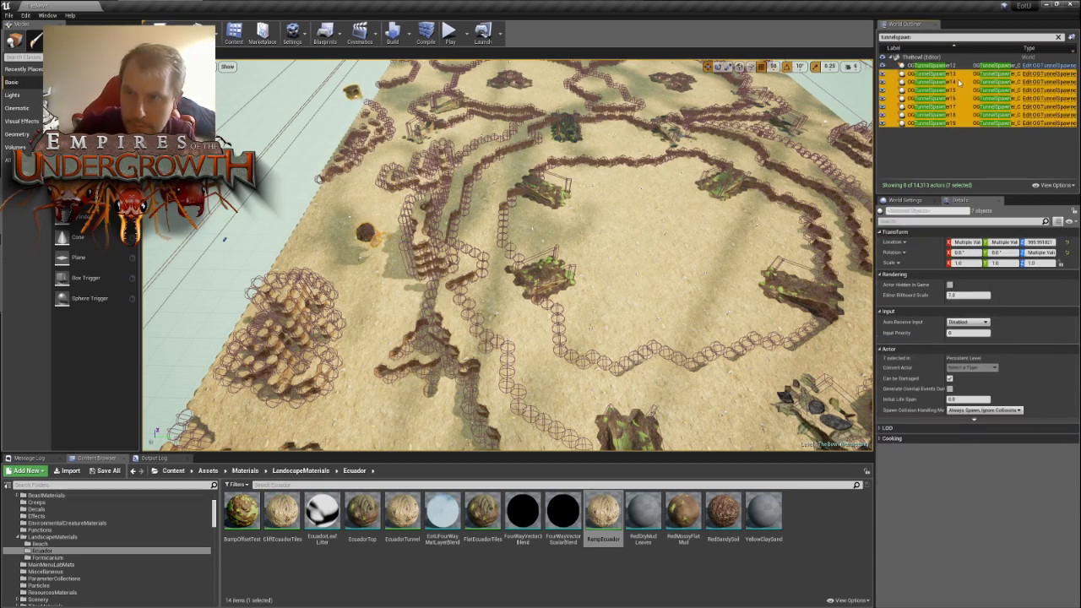
{"action": "key", "text": "Delete"}
- Locate OGTunnelSpawner12 outside the map and move it across toward the map's far side
{"action": "double_click", "coordinate": [933, 65]}
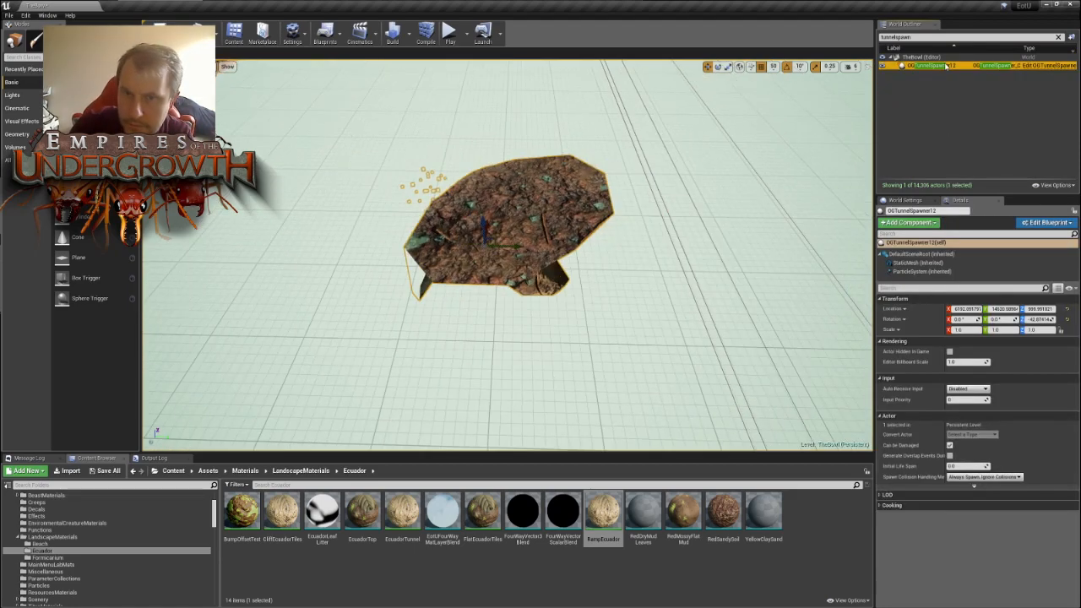
{"action": "key", "text": "s"}
{"action": "mouse_move", "coordinate": [605, 232]}
{"action": "right_mouse_down"}
{"action": "mouse_move", "coordinate": [549, 232]}
{"action": "mouse_move", "coordinate": [605, 232]}
{"action": "right_mouse_up"}
{"action": "left_click_drag", "start_coordinate": [585, 235], "coordinate": [211, 334]}
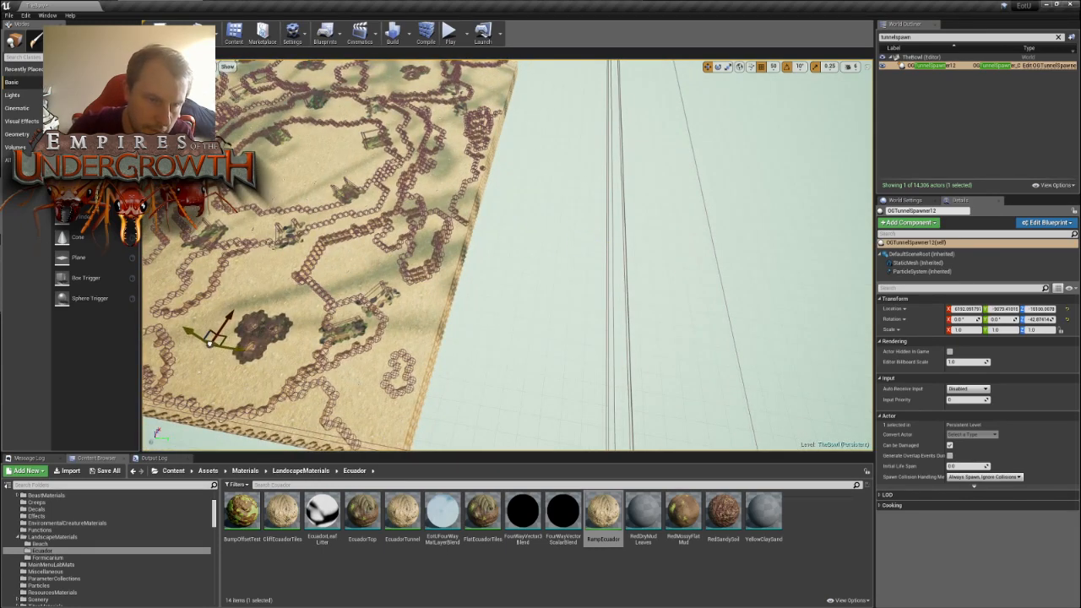
{"action": "right_click_drag", "start_coordinate": [249, 322], "coordinate": [115, 338]}
{"action": "key", "text": "w"}
{"action": "key", "text": "w"}
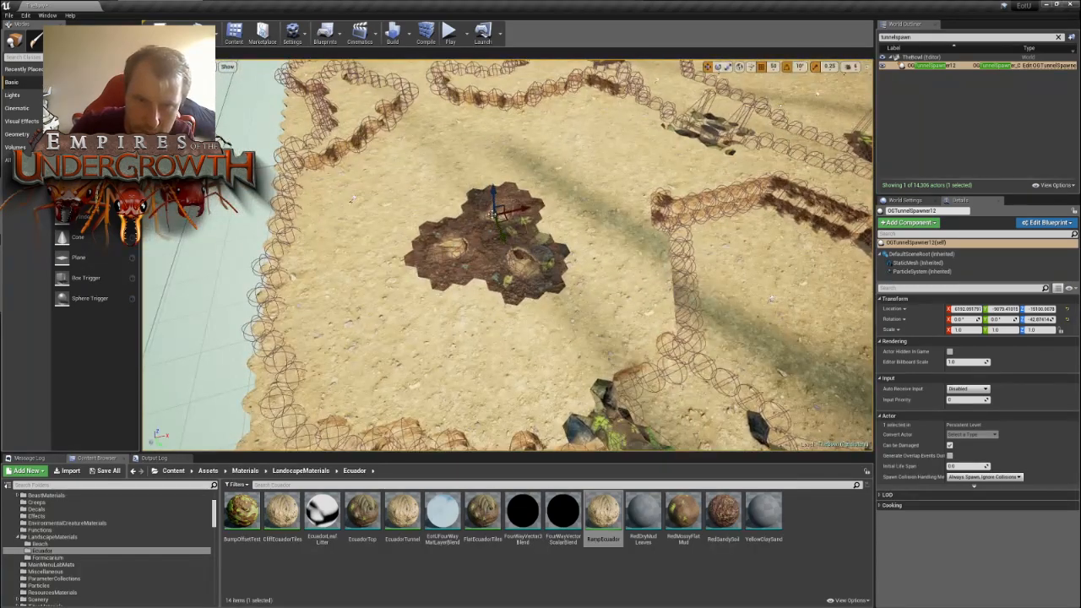
- Raise OGTunnelSpawner12 from deep below the map to a height of about 850
{"action": "left_click_drag", "start_coordinate": [492, 192], "coordinate": [491, 66]}
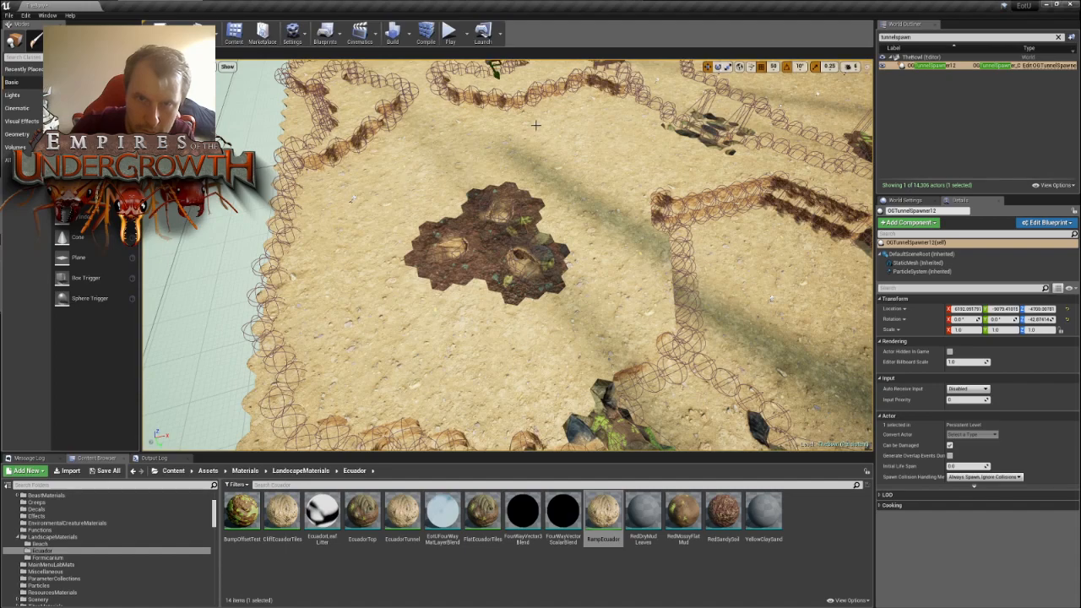
{"action": "key", "text": "f"}
{"action": "key", "text": "w"}
{"action": "mouse_move", "coordinate": [529, 141]}
{"action": "right_mouse_down"}
{"action": "mouse_move", "coordinate": [528, 120]}
{"action": "mouse_move", "coordinate": [529, 142]}
{"action": "right_mouse_up"}
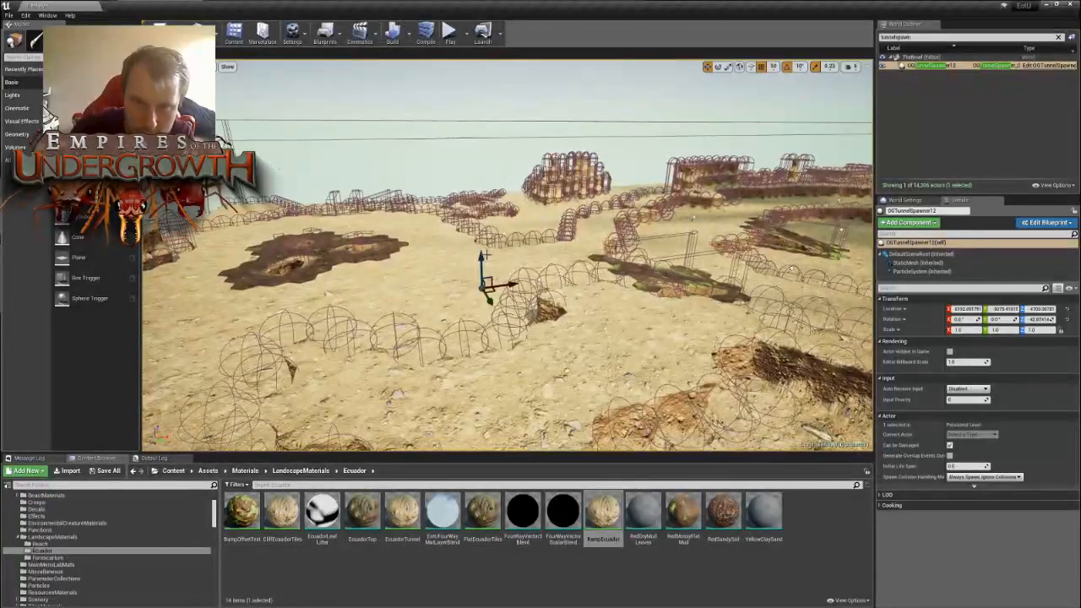
{"action": "left_click_drag", "start_coordinate": [480, 258], "coordinate": [501, 128]}
{"action": "right_click_drag", "start_coordinate": [500, 128], "coordinate": [709, 135]}
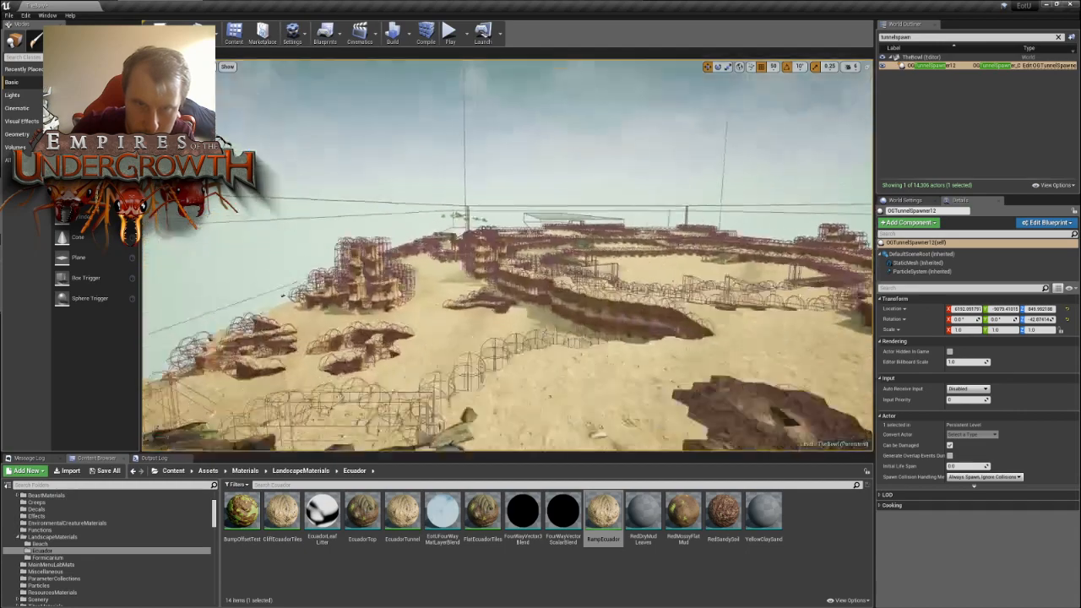
- Move OGTunnelSpawner12 from beyond the map's edge onto the sand beside the three-lobed mound
{"action": "key", "text": "f"}
{"action": "right_click_drag", "start_coordinate": [501, 128], "coordinate": [491, 213]}
{"action": "key", "text": "e"}
{"action": "key", "text": "s"}
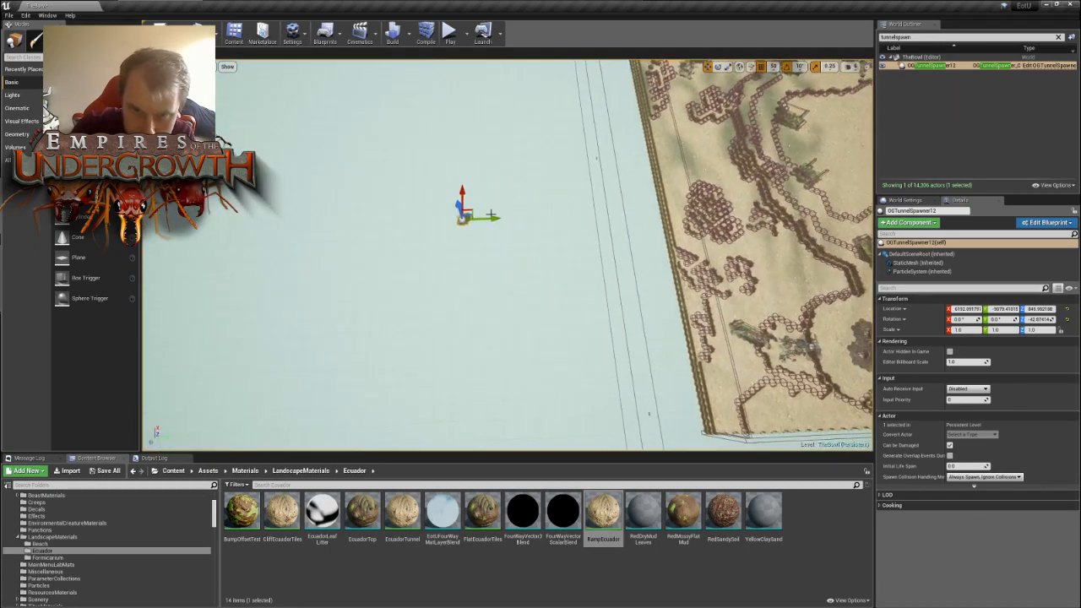
{"action": "left_click_drag", "start_coordinate": [471, 211], "coordinate": [845, 337]}
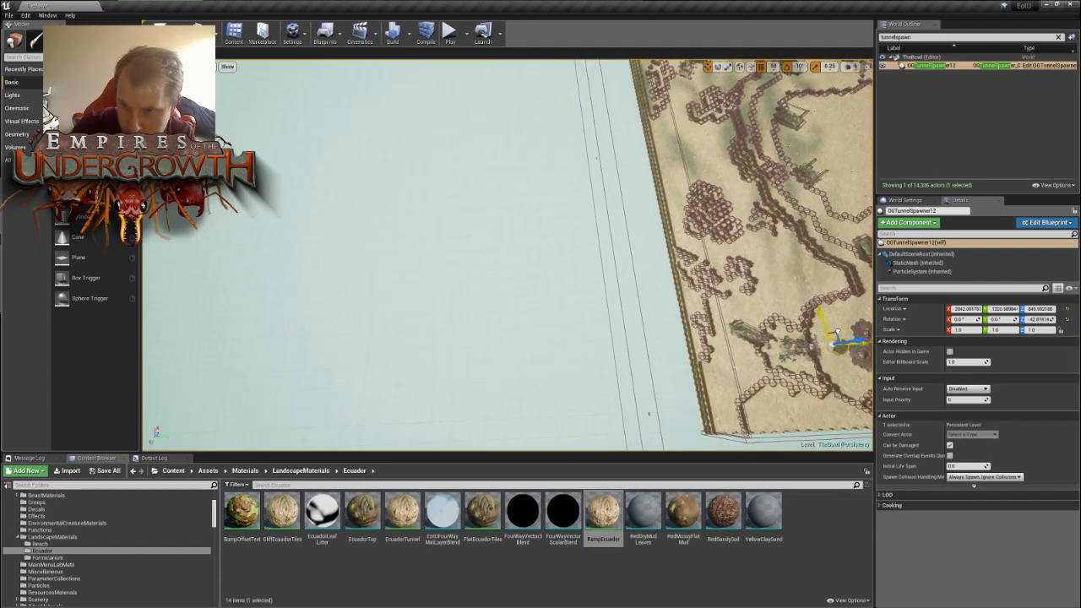
{"action": "right_click_drag", "start_coordinate": [846, 337], "coordinate": [980, 395]}
- Move OGTunnelSpawner12 from the mound to the recess in the cliff wall near the map's edge
{"action": "key", "text": "w"}
{"action": "right_click_drag", "start_coordinate": [511, 350], "coordinate": [517, 351]}
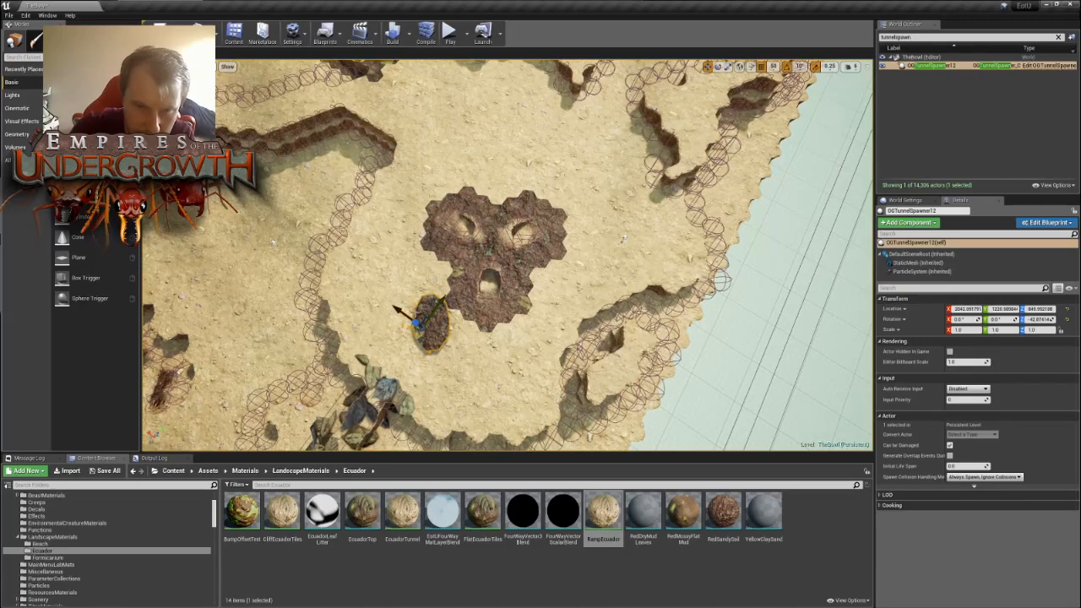
{"action": "left_click_drag", "start_coordinate": [422, 312], "coordinate": [557, 196]}
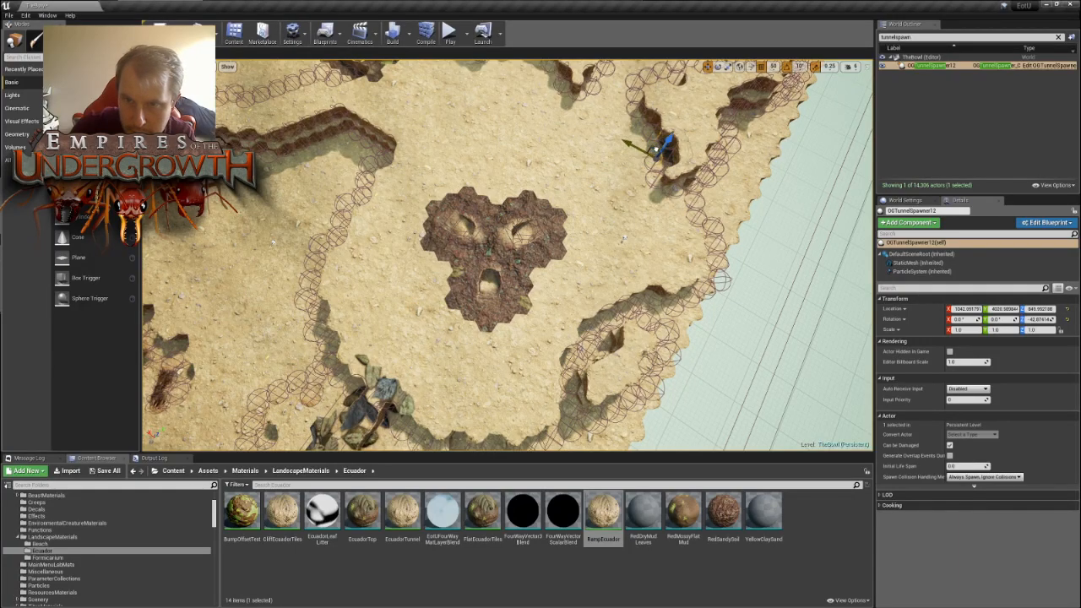
{"action": "key", "text": "w"}
{"action": "right_click_drag", "start_coordinate": [667, 152], "coordinate": [600, 69]}
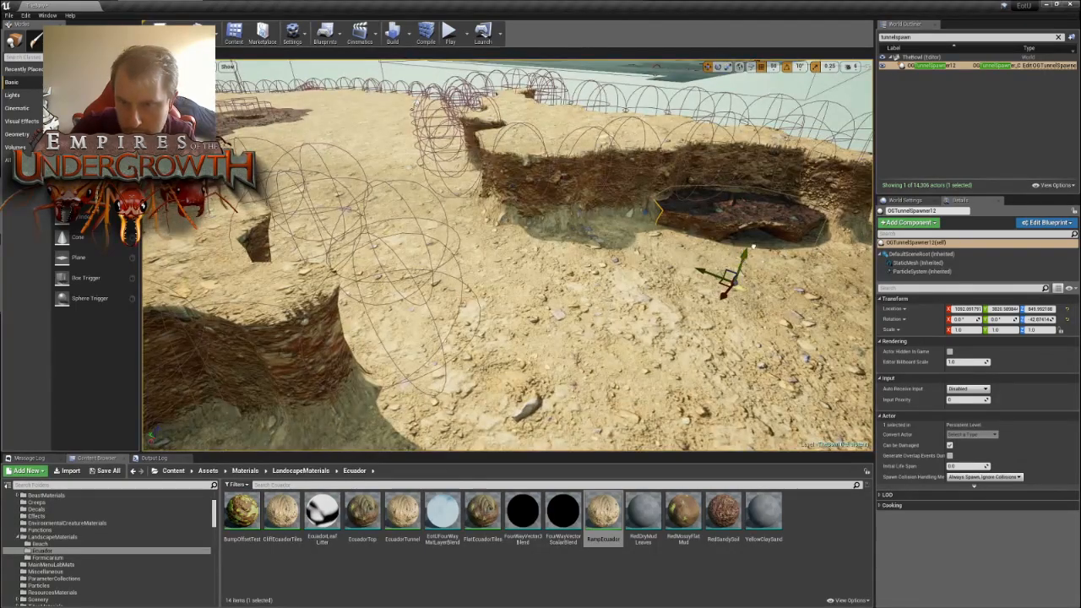
- Raise OGTunnelSpawner12 so its tunnel mouth sits above ground, flush with the cliff wall
{"action": "left_click_drag", "start_coordinate": [772, 208], "coordinate": [775, 202]}
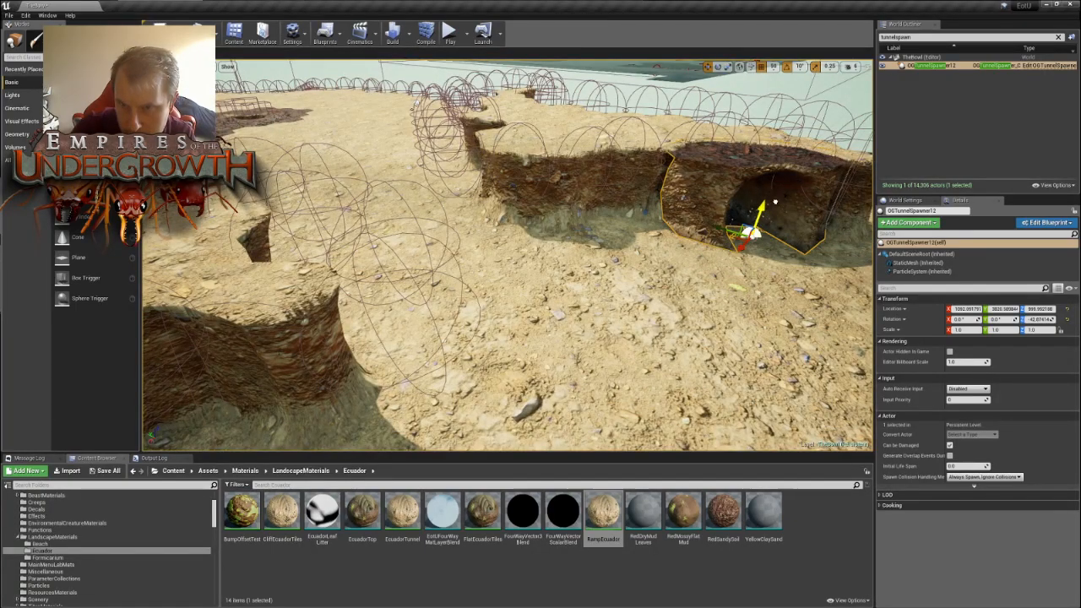
{"action": "right_click_drag", "start_coordinate": [775, 202], "coordinate": [934, 199]}
{"action": "key", "text": "s"}
{"action": "key", "text": "w"}
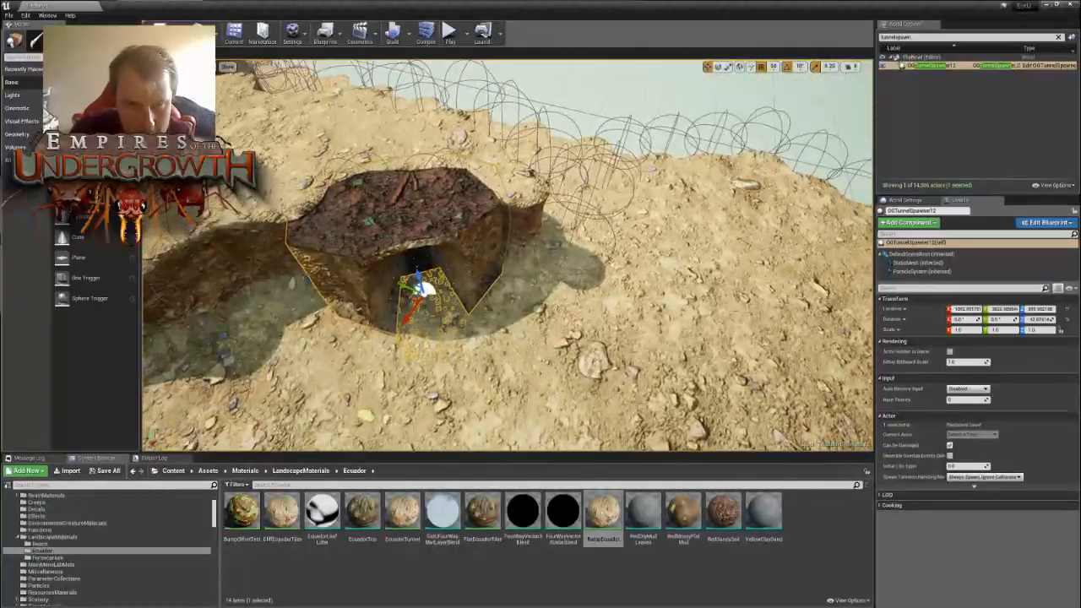
- Duplicate OGTunnelSpawner12 and move the copy across the cliff wall toward the neighbouring three-lobed mound
{"action": "key", "text": "s"}
{"action": "mouse_move", "coordinate": [508, 255]}
{"action": "right_mouse_down"}
{"action": "mouse_move", "coordinate": [521, 255]}
{"action": "mouse_move", "coordinate": [507, 255]}
{"action": "mouse_move", "coordinate": [549, 211]}
{"action": "mouse_move", "coordinate": [515, 262]}
{"action": "right_mouse_up"}
{"action": "key", "text": "s"}
{"action": "key", "text": "w"}
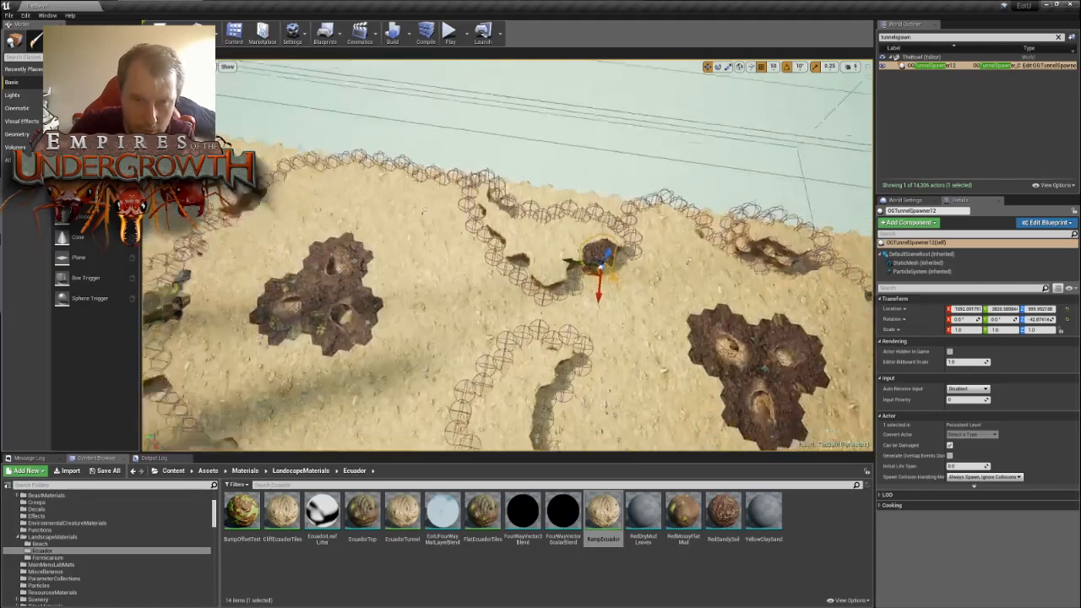
{"action": "key", "text": "s"}
{"action": "key", "text": "ctrl+w"}
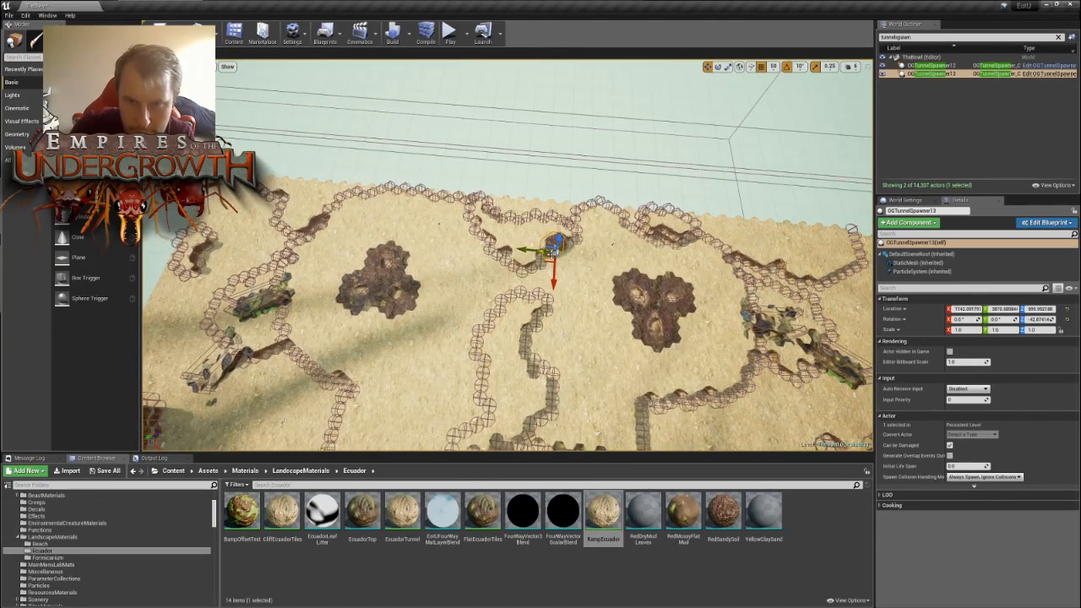
{"action": "left_click_drag", "start_coordinate": [541, 260], "coordinate": [477, 297]}
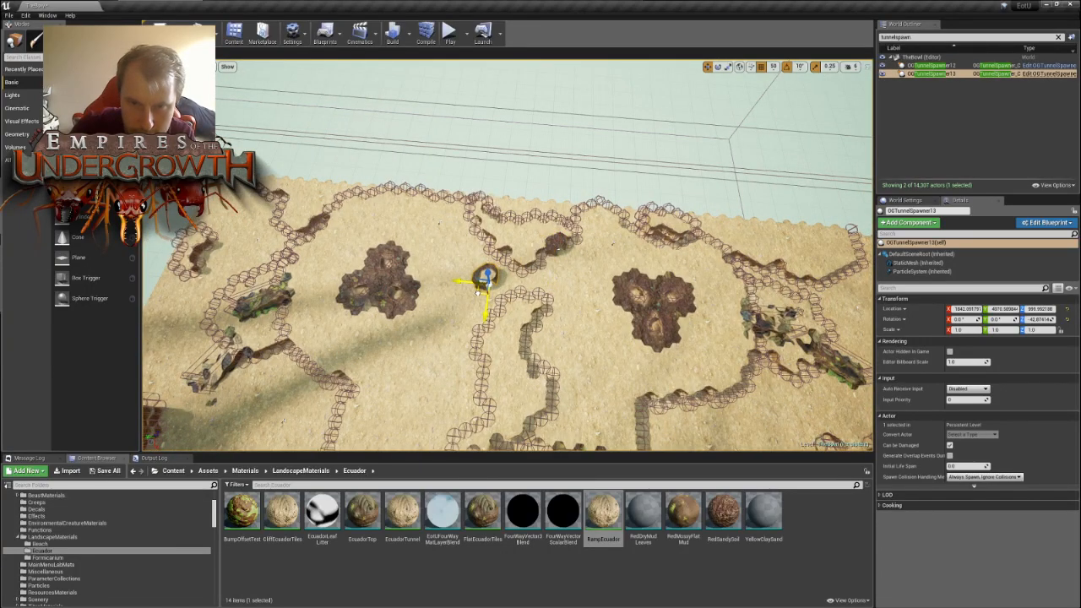
- Rotate OGTunnelSpawner13 and move it against the opposite end of the cliff wall near the map's edge
{"action": "key", "text": "s"}
{"action": "right_click_drag", "start_coordinate": [477, 298], "coordinate": [591, 325]}
{"action": "key", "text": "w"}
{"action": "key", "text": "w"}
{"action": "mouse_move", "coordinate": [538, 286]}
{"action": "right_mouse_down"}
{"action": "mouse_move", "coordinate": [540, 275]}
{"action": "mouse_move", "coordinate": [539, 286]}
{"action": "right_mouse_up"}
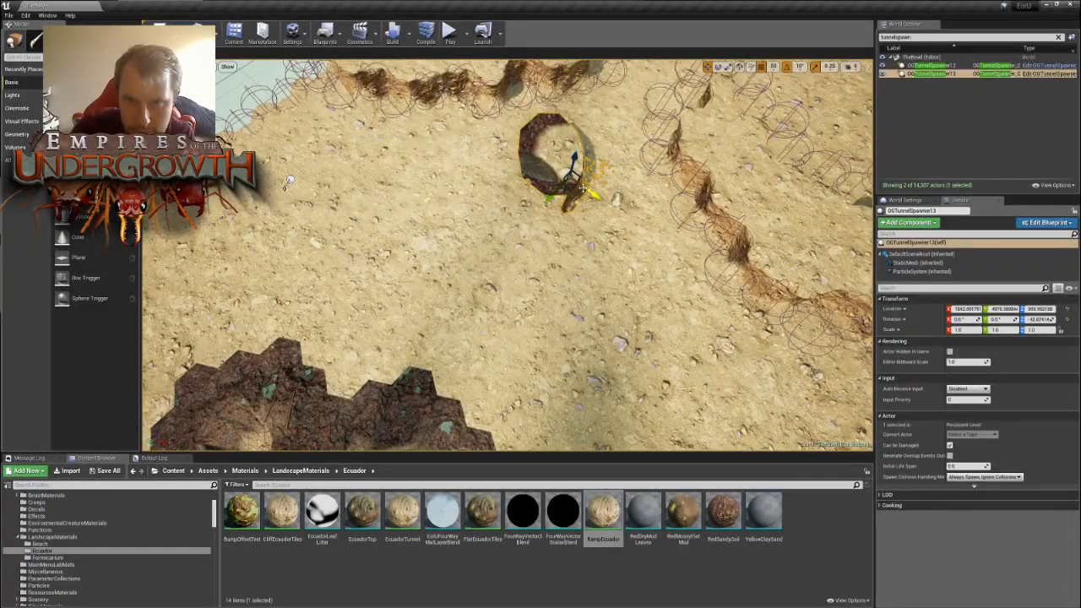
{"action": "left_click_drag", "start_coordinate": [602, 209], "coordinate": [456, 146]}
{"action": "key", "text": "w"}
{"action": "right_click_drag", "start_coordinate": [473, 174], "coordinate": [591, 215]}
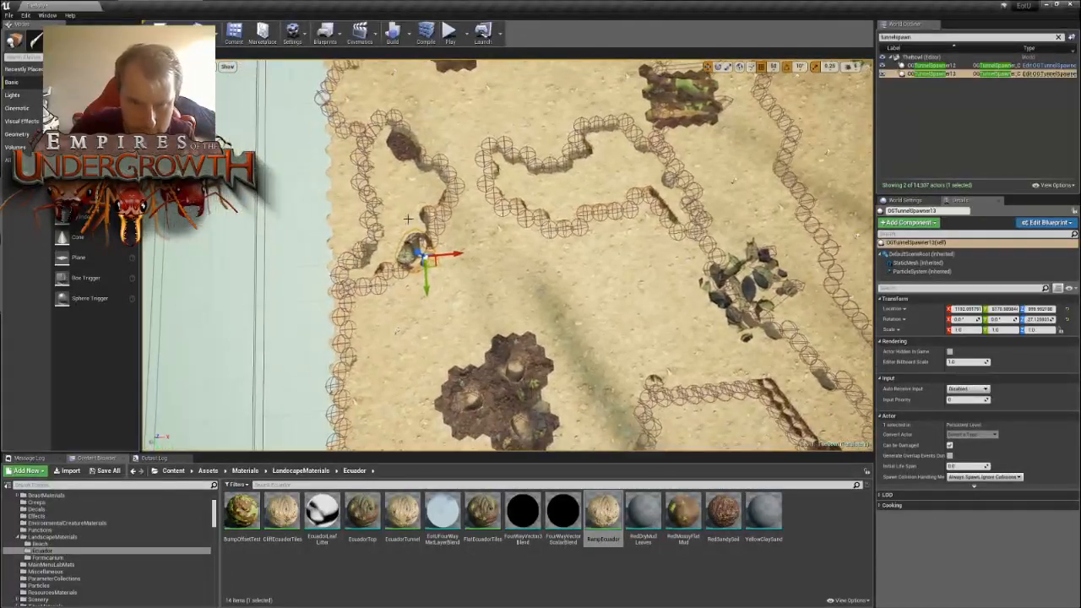
- Try OGTunnelSpawner13 against the corner of the adjacent inner wall loop, rotating it to fit there
{"action": "left_click_drag", "start_coordinate": [423, 256], "coordinate": [547, 232]}
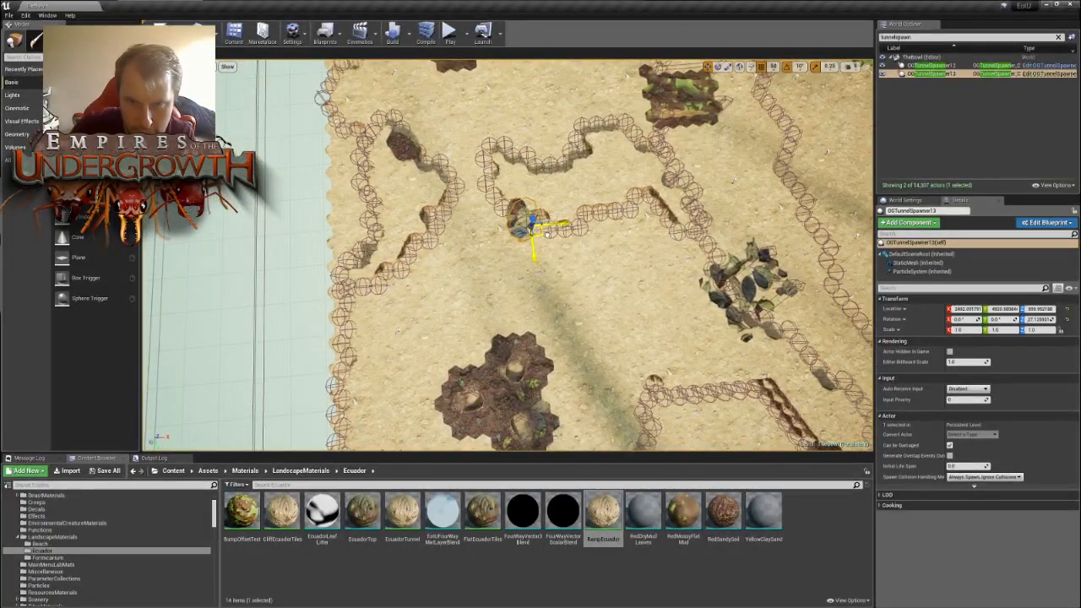
{"action": "key", "text": "e"}
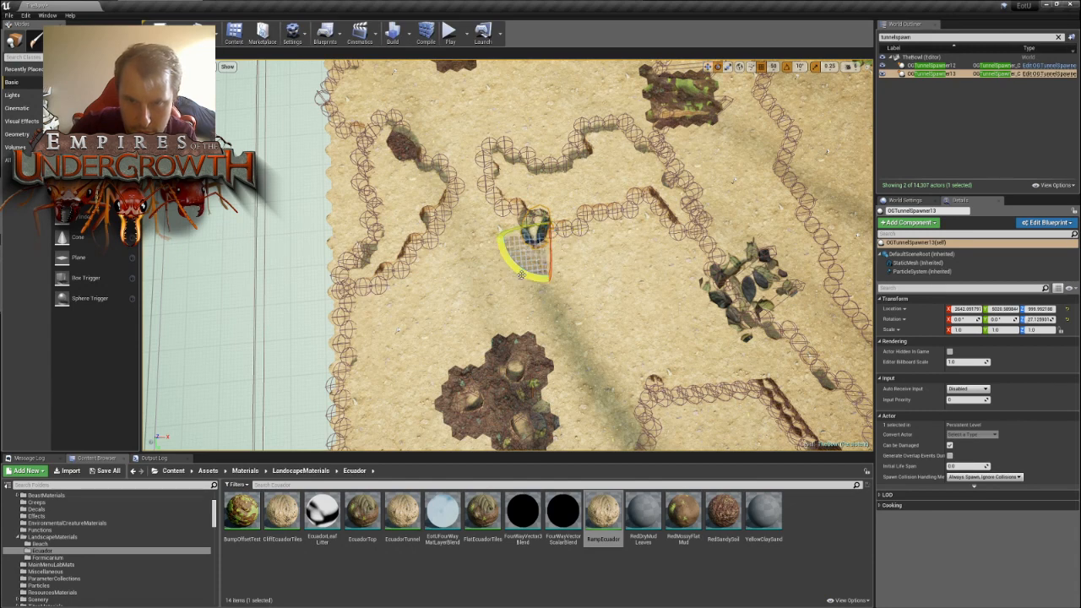
{"action": "left_click_drag", "start_coordinate": [520, 272], "coordinate": [486, 236]}
{"action": "key", "text": "w"}
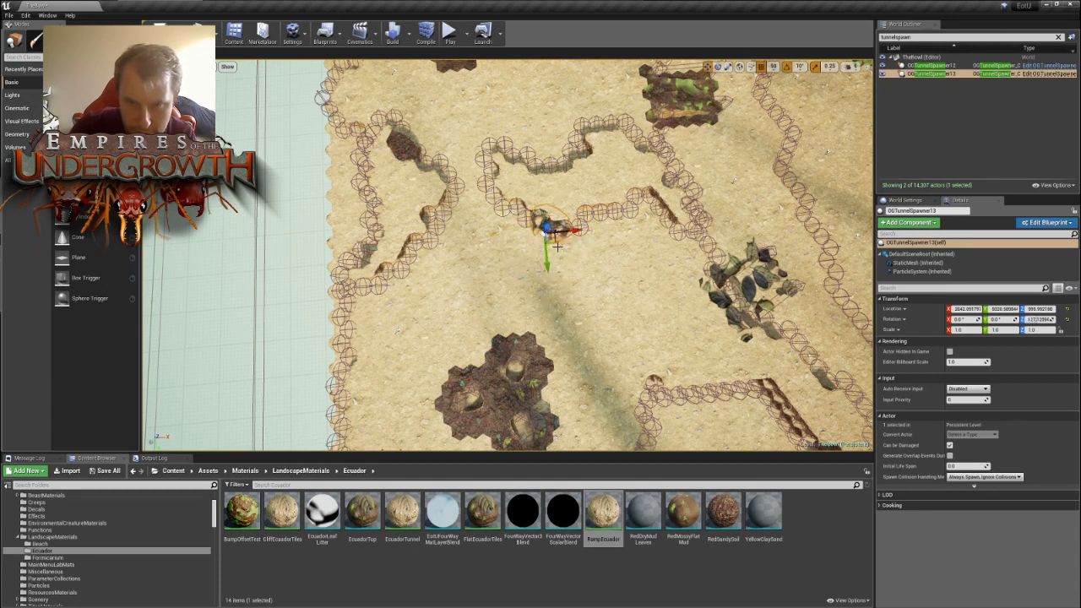
{"action": "left_click_drag", "start_coordinate": [557, 246], "coordinate": [538, 248]}
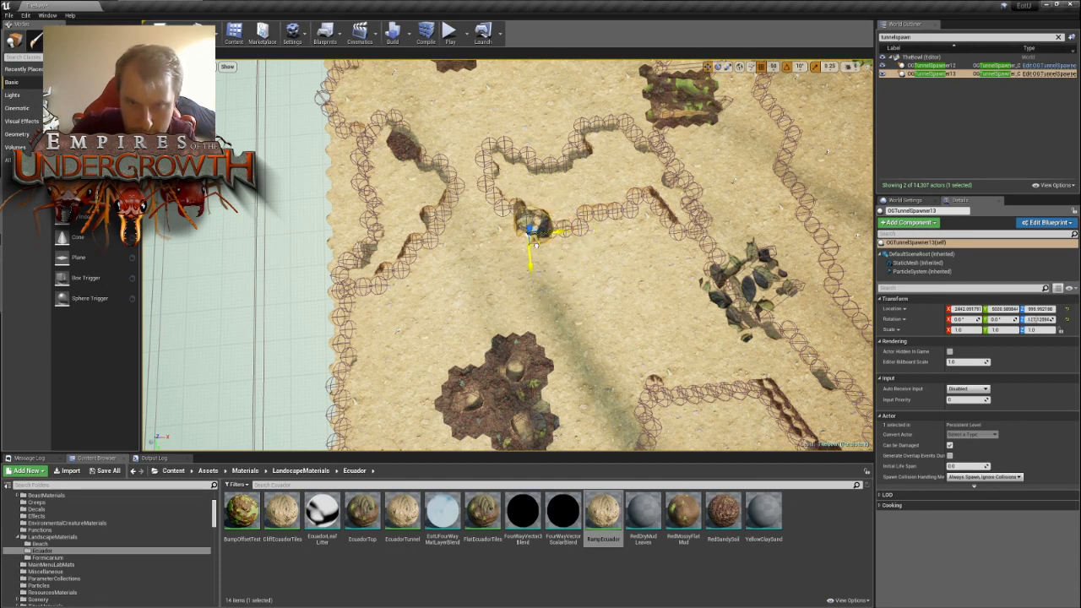
- Move OGTunnelSpawner13 back to the cliff wall near the map's edge and rotate it to line up with that wall
{"action": "left_click_drag", "start_coordinate": [565, 265], "coordinate": [437, 295]}
{"action": "right_click_drag", "start_coordinate": [437, 295], "coordinate": [380, 267]}
{"action": "mouse_move", "coordinate": [542, 300]}
{"action": "right_mouse_down"}
{"action": "mouse_move", "coordinate": [338, 300]}
{"action": "mouse_move", "coordinate": [540, 300]}
{"action": "right_mouse_up"}
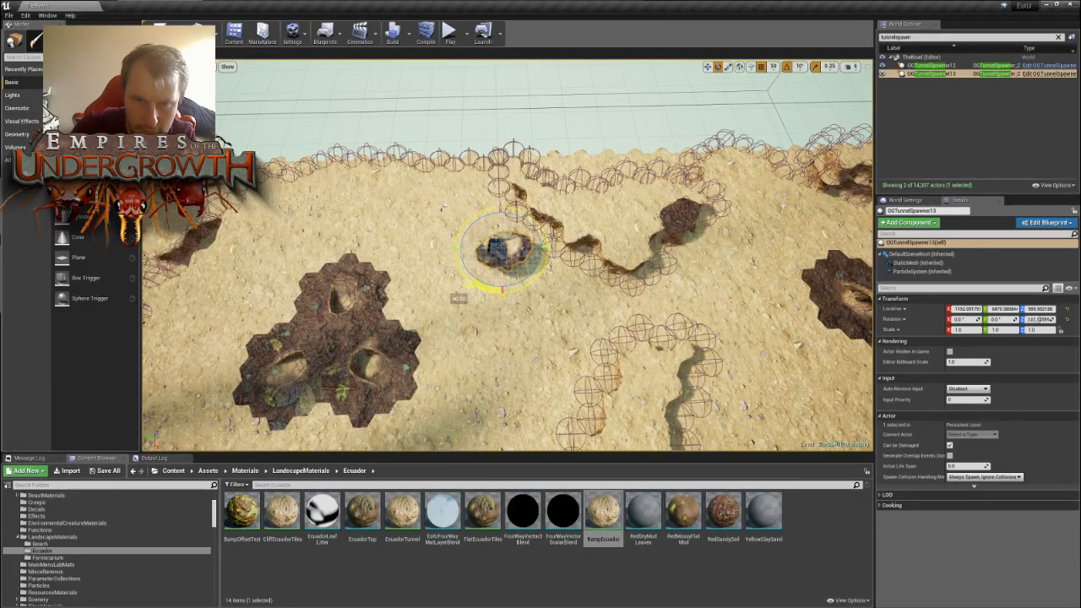
{"action": "left_click_drag", "start_coordinate": [502, 289], "coordinate": [539, 284]}
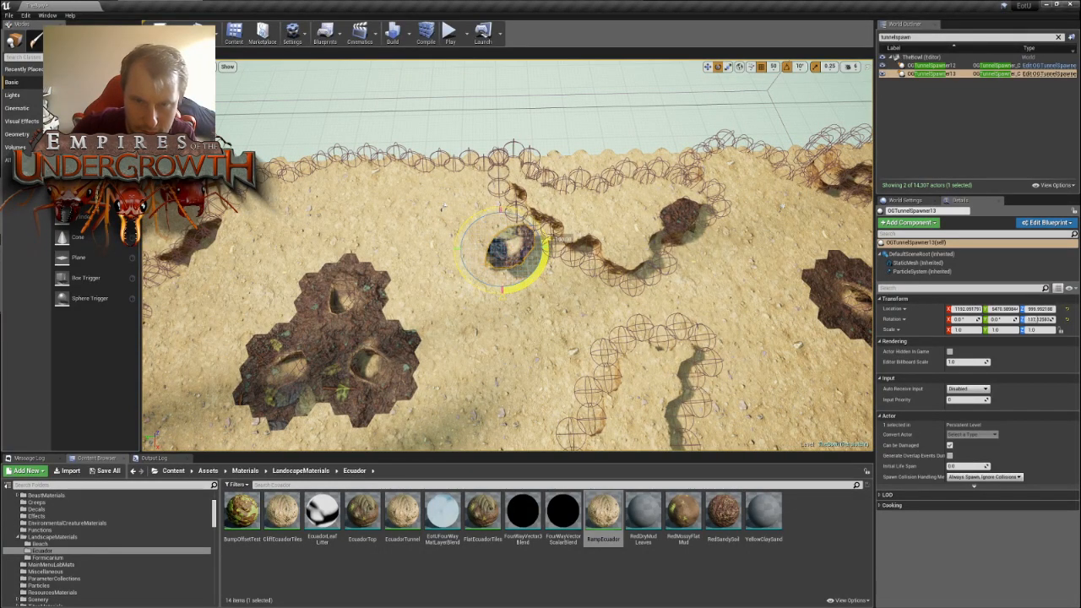
{"action": "key", "text": "w"}
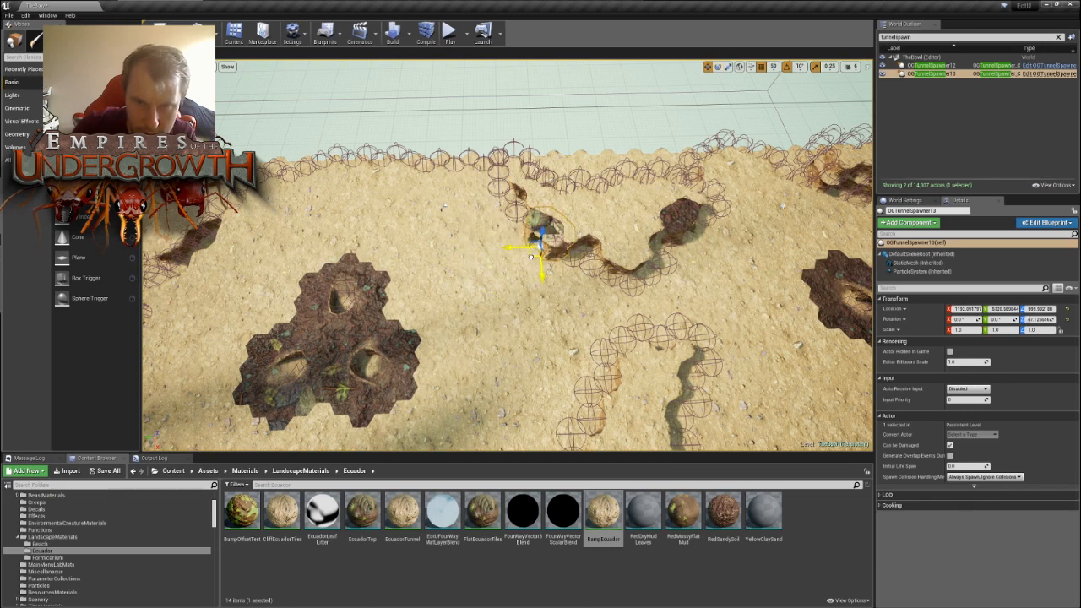
- Duplicate OGTunnelSpawner13 and move the copy to the opposite side of the map, beside the three-lobed mound
{"action": "key", "text": "s"}
{"action": "right_click_drag", "start_coordinate": [531, 258], "coordinate": [692, 319]}
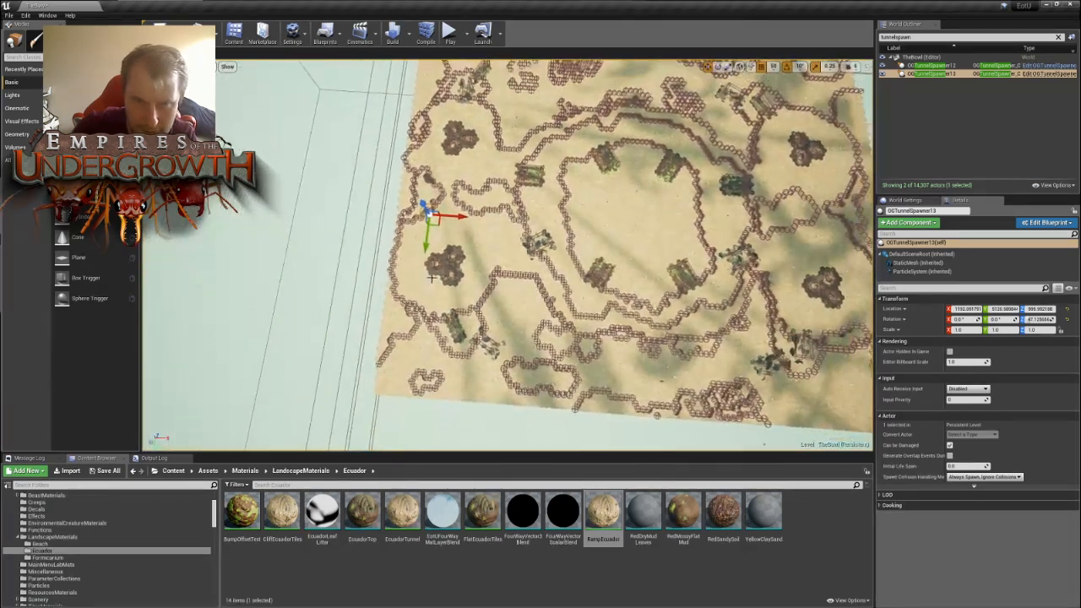
{"action": "key", "text": "ctrl+w"}
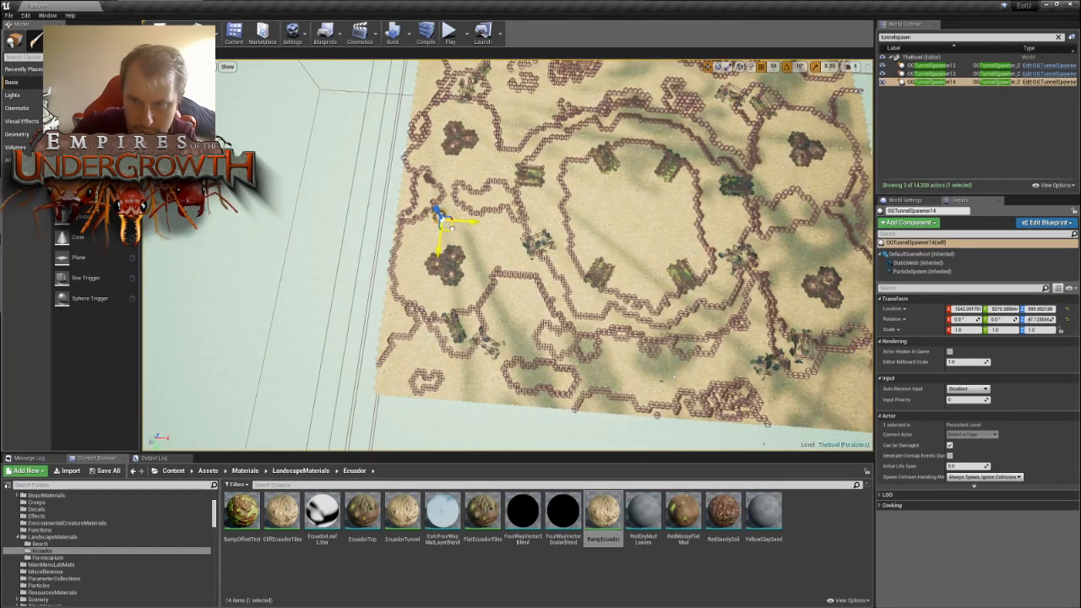
{"action": "left_click_drag", "start_coordinate": [452, 228], "coordinate": [836, 321]}
{"action": "key", "text": "d"}
{"action": "mouse_move", "coordinate": [836, 321]}
{"action": "right_mouse_down"}
{"action": "mouse_move", "coordinate": [629, 334]}
{"action": "mouse_move", "coordinate": [844, 338]}
{"action": "mouse_move", "coordinate": [851, 317]}
{"action": "right_mouse_up"}
{"action": "key", "text": "w"}
{"action": "right_click_drag", "start_coordinate": [759, 420], "coordinate": [803, 419]}
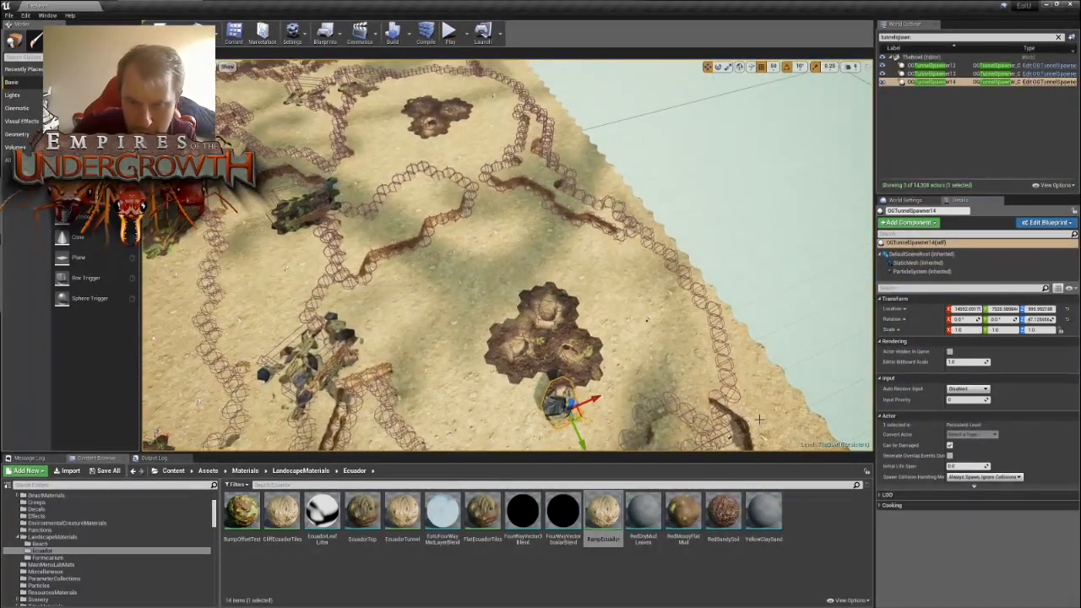
- Move OGTunnelSpawner14 past the mound to the cliff wall near the map's edge and rotate it to fit the wall
{"action": "left_click_drag", "start_coordinate": [581, 420], "coordinate": [587, 302]}
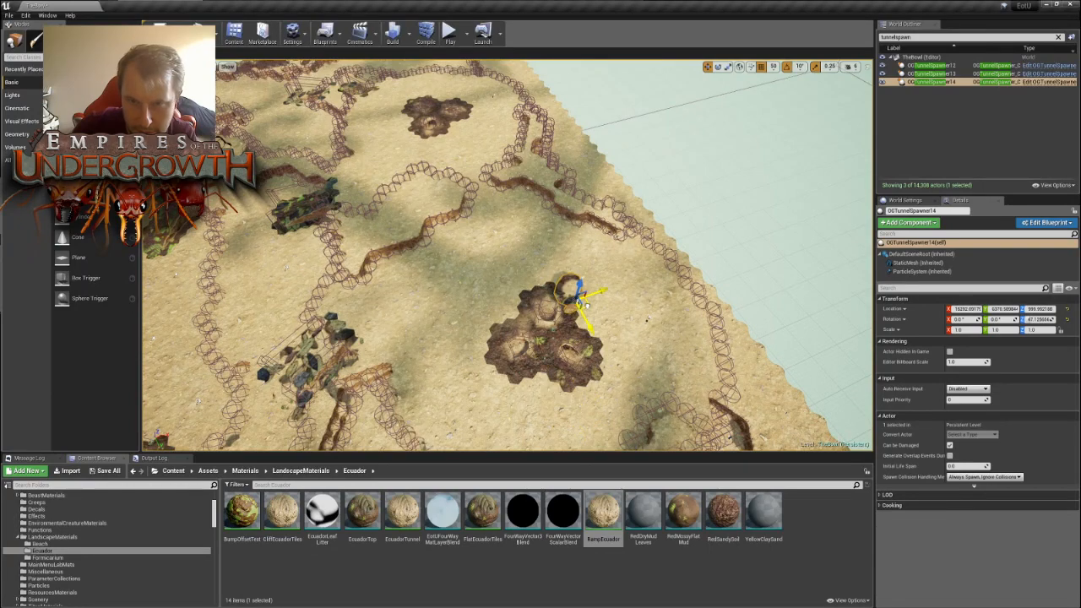
{"action": "key", "text": "f"}
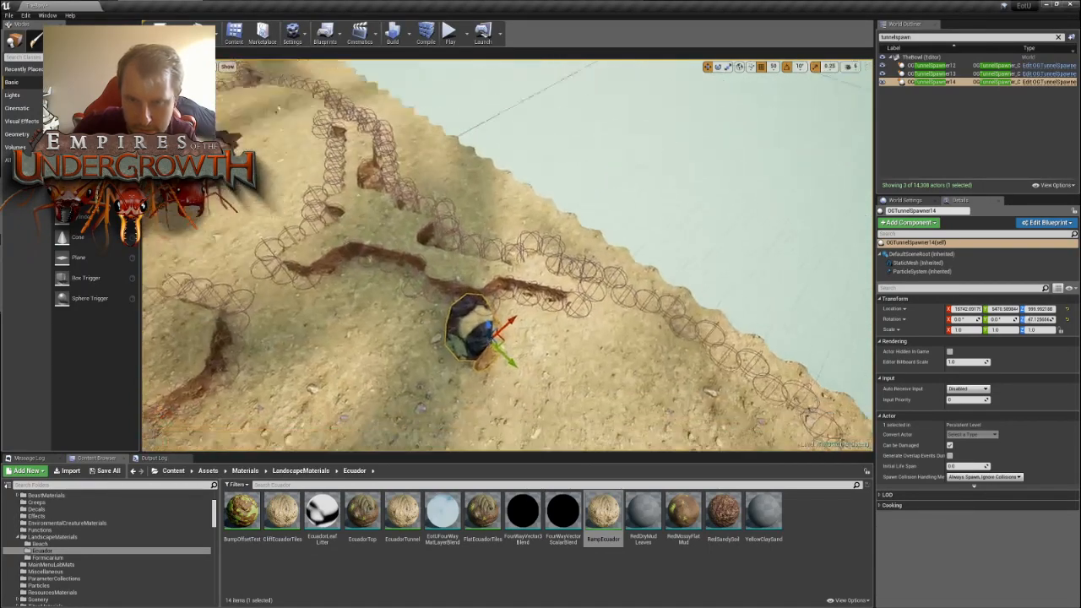
{"action": "key", "text": "e"}
{"action": "left_click_drag", "start_coordinate": [553, 299], "coordinate": [503, 359]}
{"action": "key", "text": "w"}
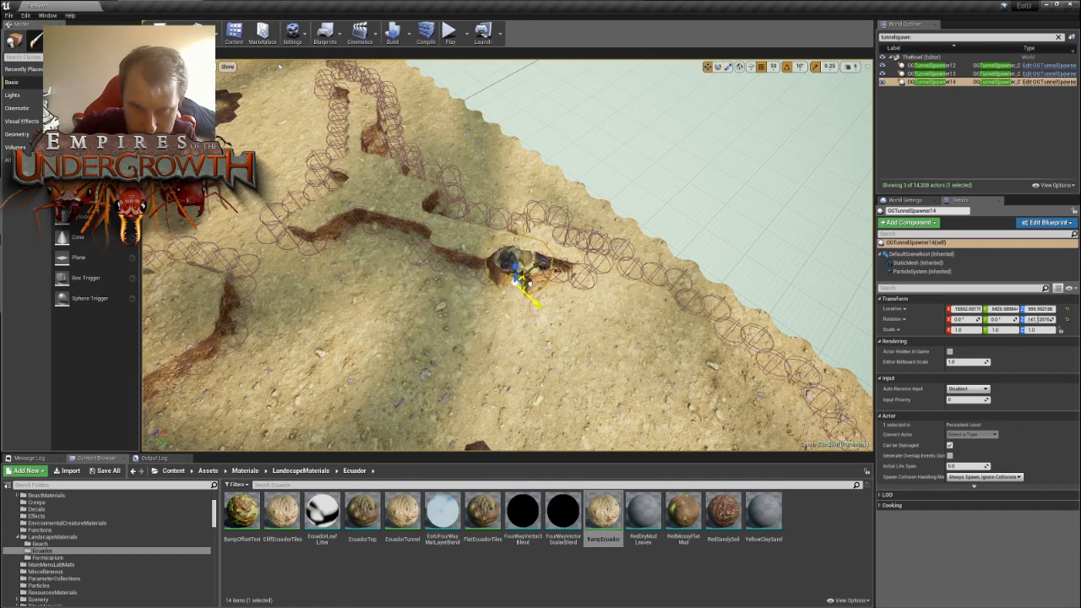
- Duplicate OGTunnelSpawner14 and move the copy to the open ground in front of the neighbouring cliff wall section
{"action": "key", "text": "s"}
{"action": "right_click_drag", "start_coordinate": [686, 302], "coordinate": [686, 302]}
{"action": "key", "text": "ctrl+w"}
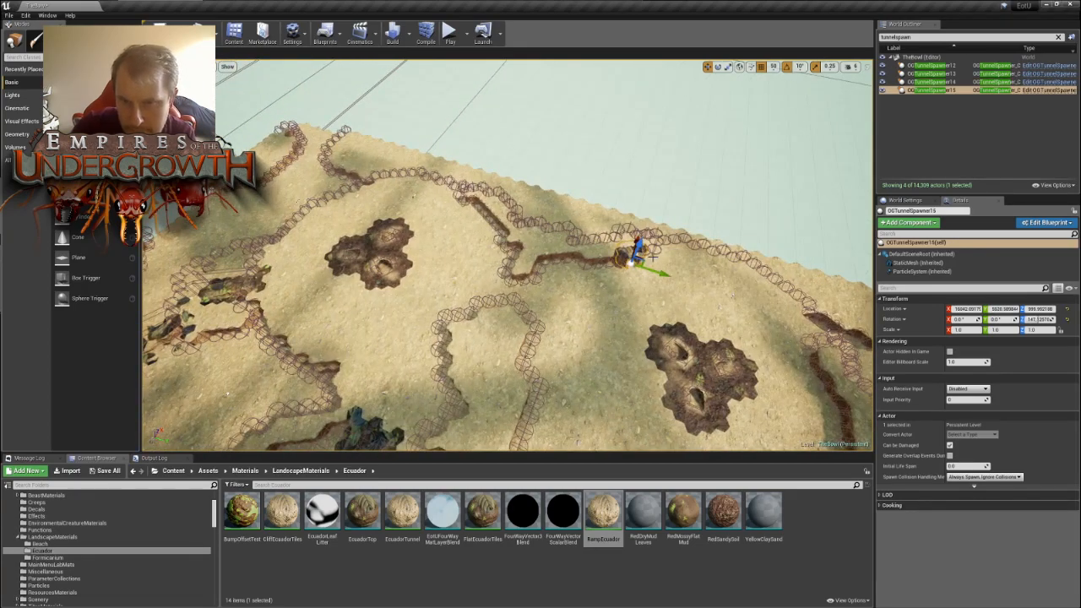
{"action": "key", "text": "d"}
{"action": "right_click_drag", "start_coordinate": [668, 257], "coordinate": [668, 257]}
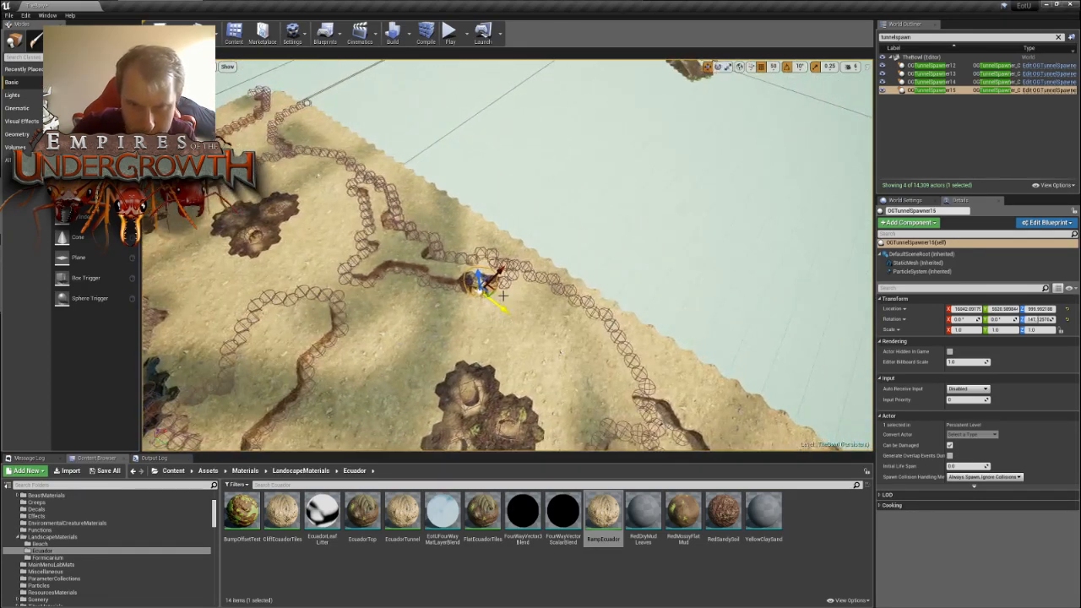
{"action": "left_click_drag", "start_coordinate": [495, 293], "coordinate": [366, 248]}
{"action": "key", "text": "a"}
{"action": "right_click_drag", "start_coordinate": [366, 248], "coordinate": [366, 248]}
{"action": "key", "text": "w"}
- Rotate OGTunnelSpawner15 to about -152.9° and move it back into the cliff wall
{"action": "key", "text": "e"}
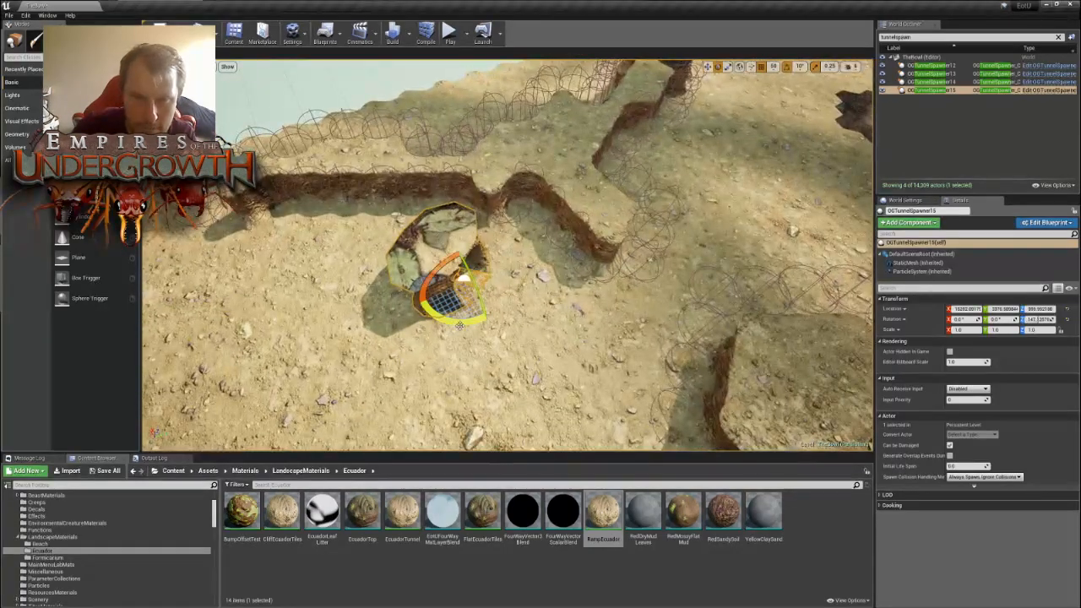
{"action": "left_click_drag", "start_coordinate": [452, 319], "coordinate": [436, 234]}
{"action": "key", "text": "w"}
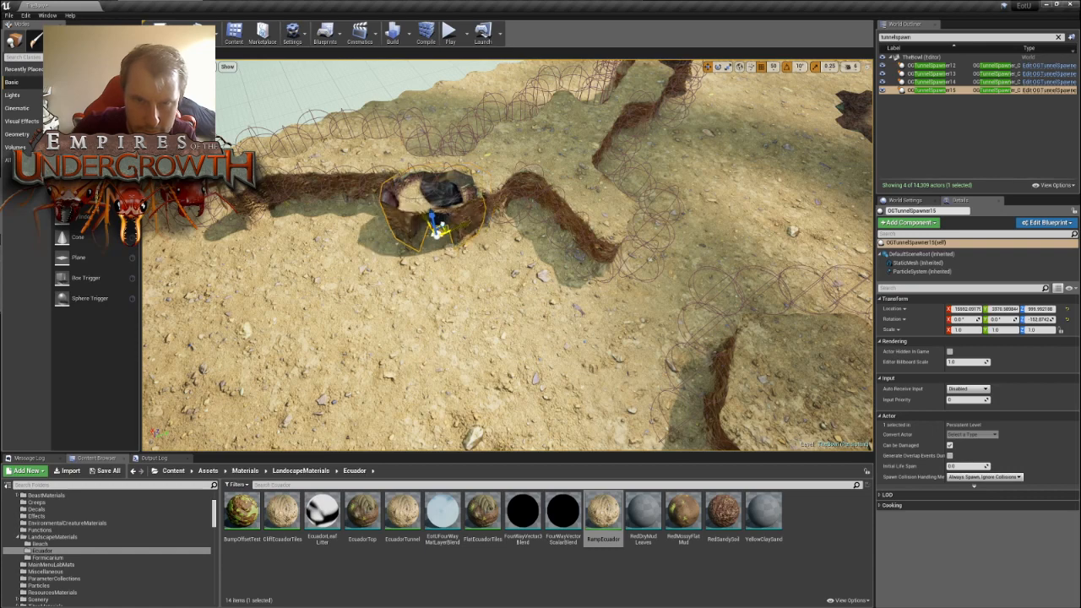
{"action": "key", "text": "s"}
{"action": "right_click_drag", "start_coordinate": [589, 224], "coordinate": [590, 239]}
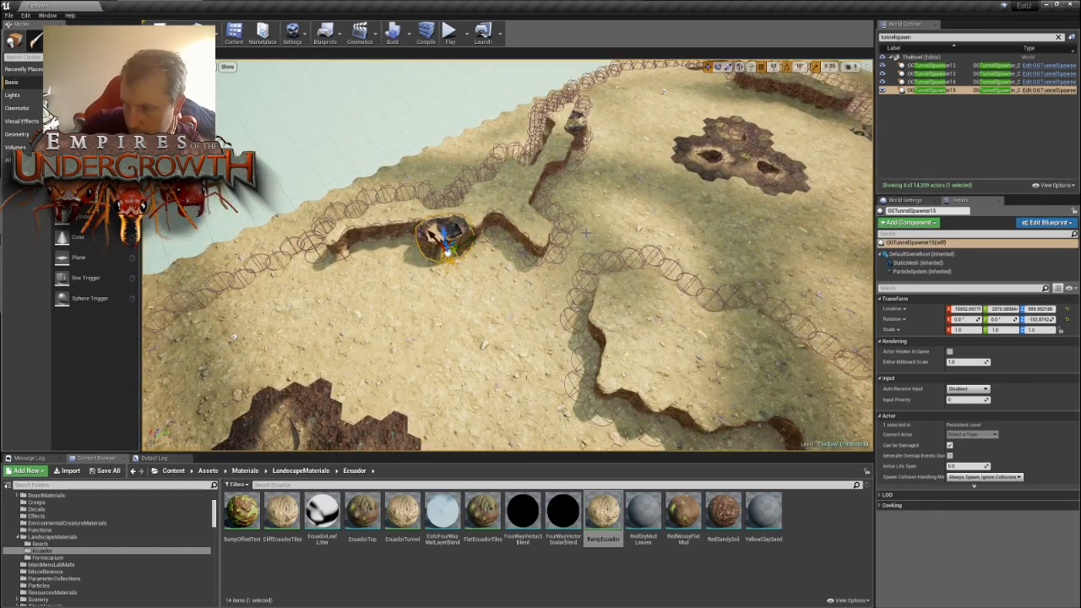
- Survey the map's cliff walls and landmarks from above, around OGTunnelSpawner15 and the three-lobed mounds, for the next tunnel location
{"action": "right_click_drag", "start_coordinate": [586, 202], "coordinate": [754, 240]}
{"action": "key", "text": "s"}
{"action": "key", "text": "s"}
{"action": "key", "text": "w"}
{"action": "key", "text": "d"}
{"action": "key", "text": "d"}
{"action": "key", "text": "s"}
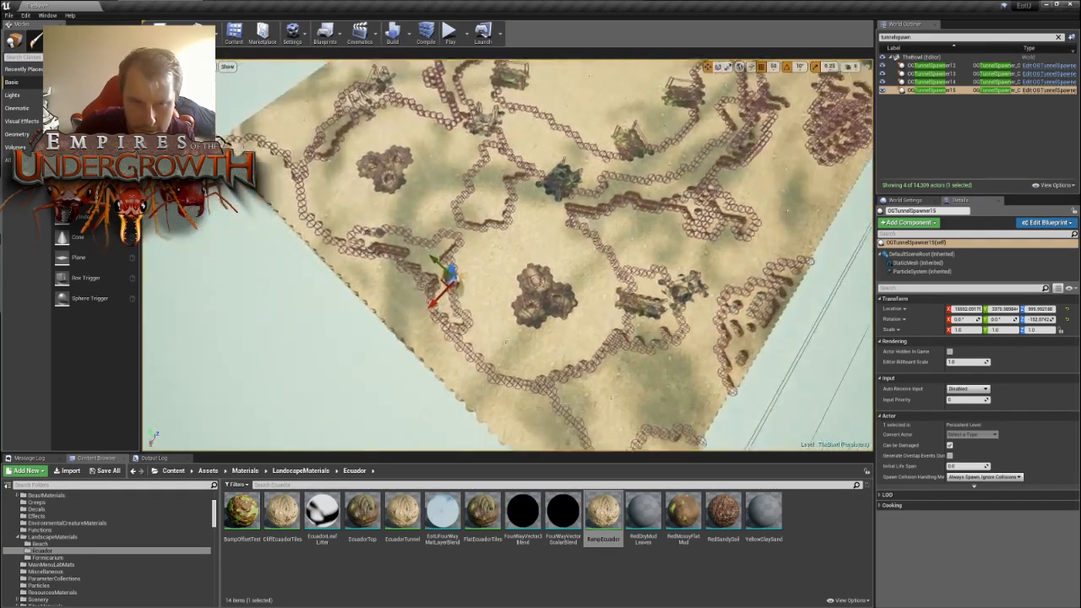
{"action": "key", "text": "f"}
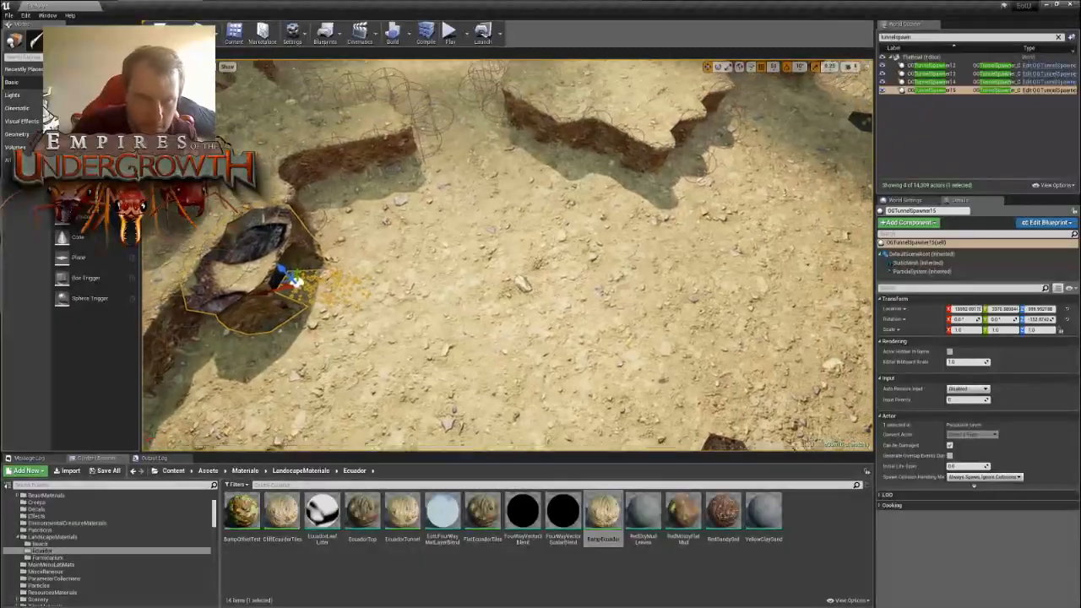
{"action": "right_click_drag", "start_coordinate": [753, 239], "coordinate": [672, 196]}
{"action": "key", "text": "s"}
{"action": "key", "text": "w"}
{"action": "key", "text": "s"}
{"action": "key", "text": "s"}
{"action": "key", "text": "s"}
{"action": "key", "text": "w"}
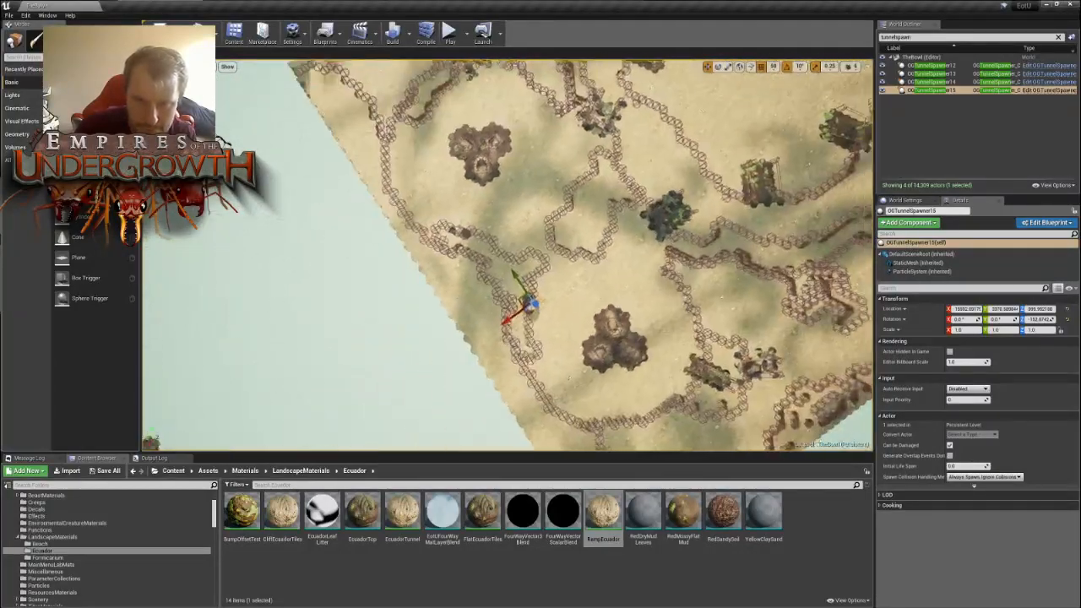
{"action": "key", "text": "s"}
{"action": "right_click_drag", "start_coordinate": [507, 254], "coordinate": [591, 274]}
{"action": "key", "text": "w"}
{"action": "key", "text": "d"}
{"action": "key", "text": "a"}
{"action": "key", "text": "w"}
{"action": "key", "text": "a"}
{"action": "key", "text": "a"}
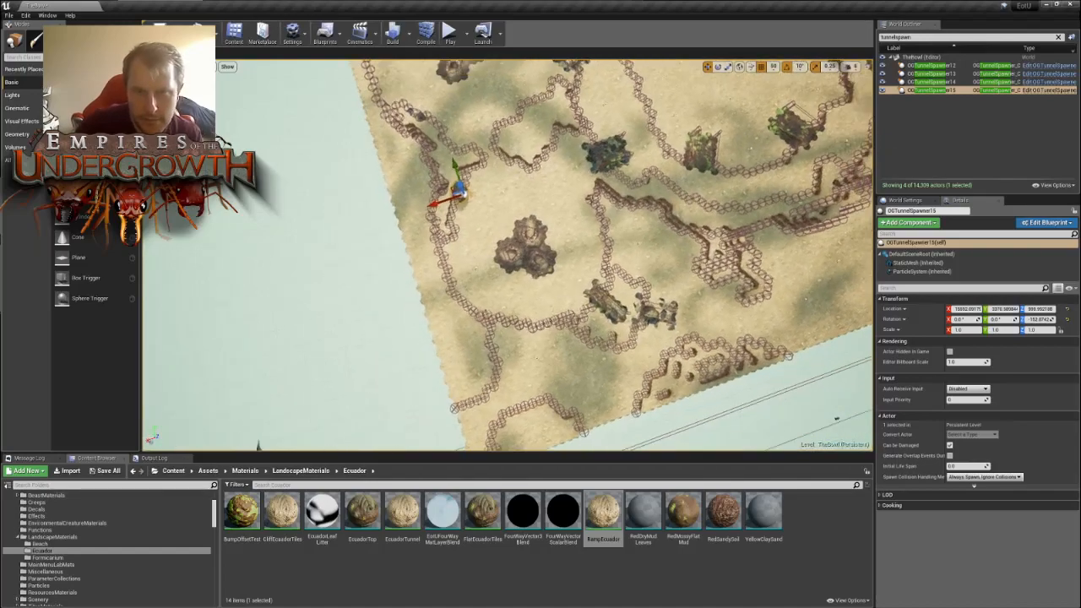
{"action": "key", "text": "d"}
{"action": "right_click_drag", "start_coordinate": [506, 253], "coordinate": [480, 251]}
{"action": "key", "text": "s"}
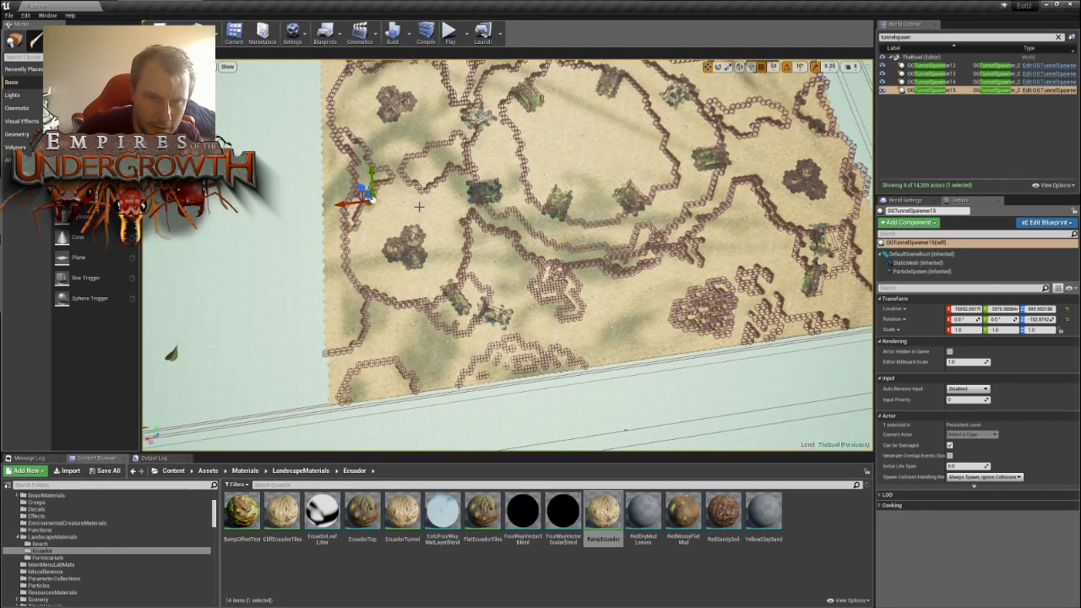
- Duplicate OGTunnelSpawner15 and move the copy inward to the wall between the dark mossy landmark and the rock cluster
{"action": "key", "text": "ctrl+w"}
{"action": "right_click_drag", "start_coordinate": [377, 226], "coordinate": [496, 265]}
{"action": "key", "text": "w"}
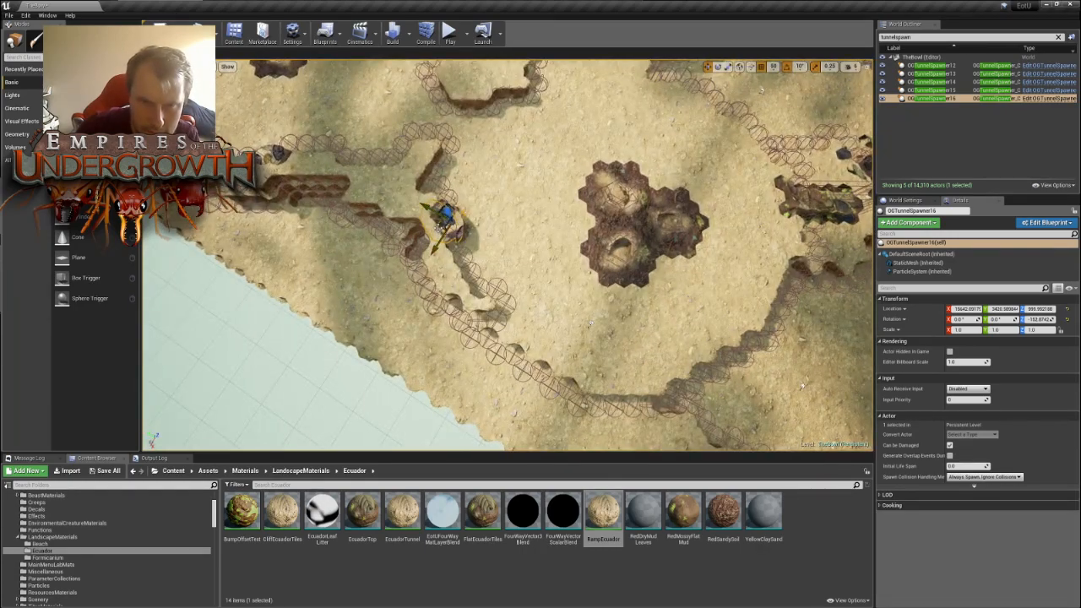
{"action": "right_click_drag", "start_coordinate": [604, 126], "coordinate": [422, 79]}
{"action": "key", "text": "s"}
{"action": "key", "text": "d"}
{"action": "right_click_drag", "start_coordinate": [488, 180], "coordinate": [378, 200]}
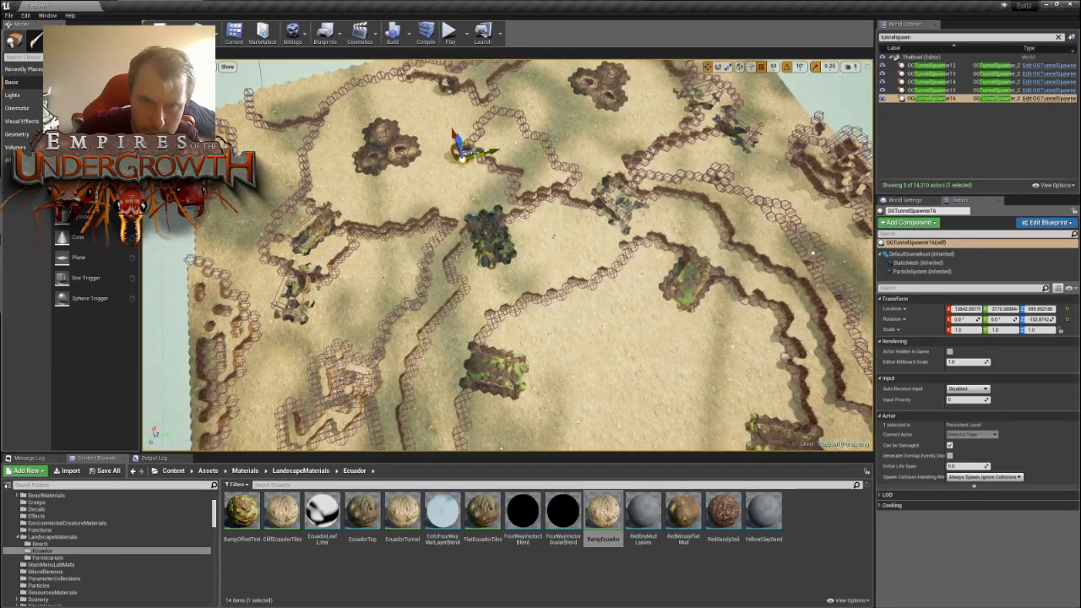
{"action": "right_click_drag", "start_coordinate": [467, 149], "coordinate": [348, 160]}
{"action": "key", "text": "d"}
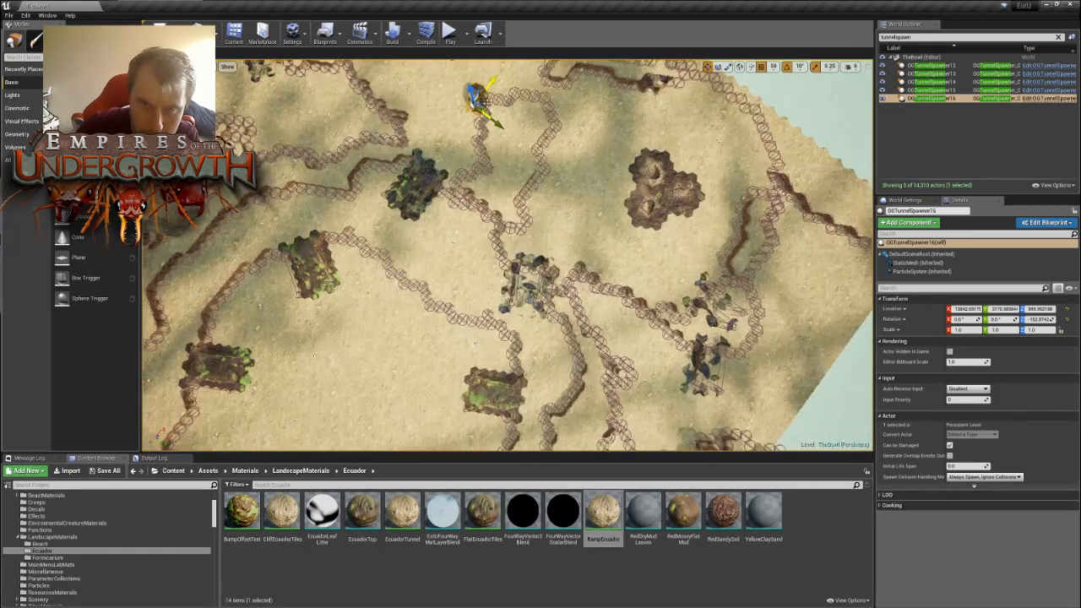
{"action": "left_click_drag", "start_coordinate": [486, 102], "coordinate": [486, 175]}
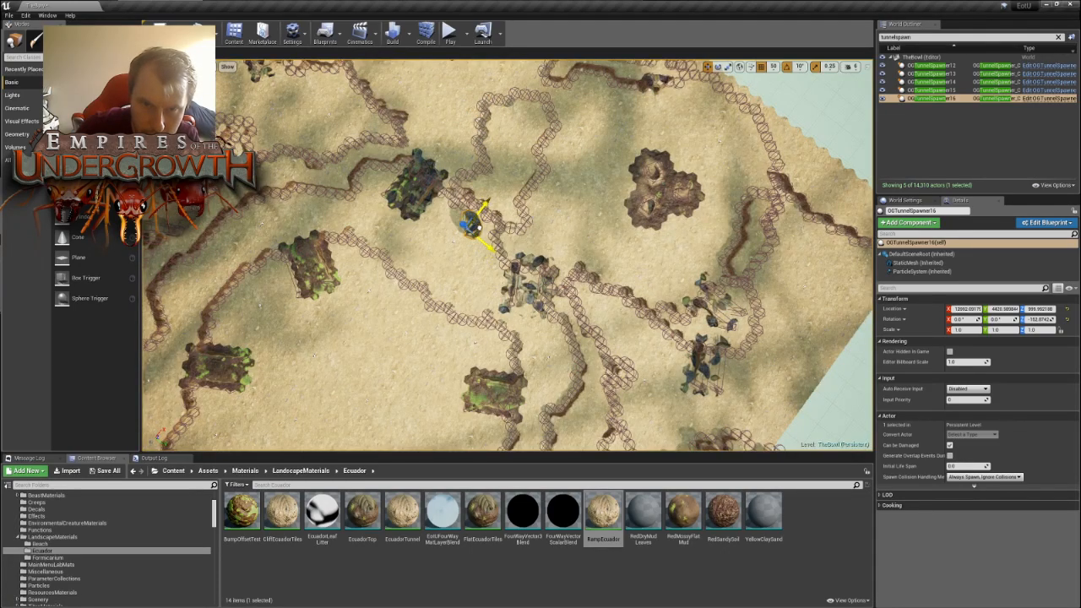
- Lower OGTunnelSpawner16 to a height of about 760 so it sits on the ground beside the wall
{"action": "key", "text": "w"}
{"action": "right_click_drag", "start_coordinate": [479, 226], "coordinate": [534, 240]}
{"action": "key", "text": "s"}
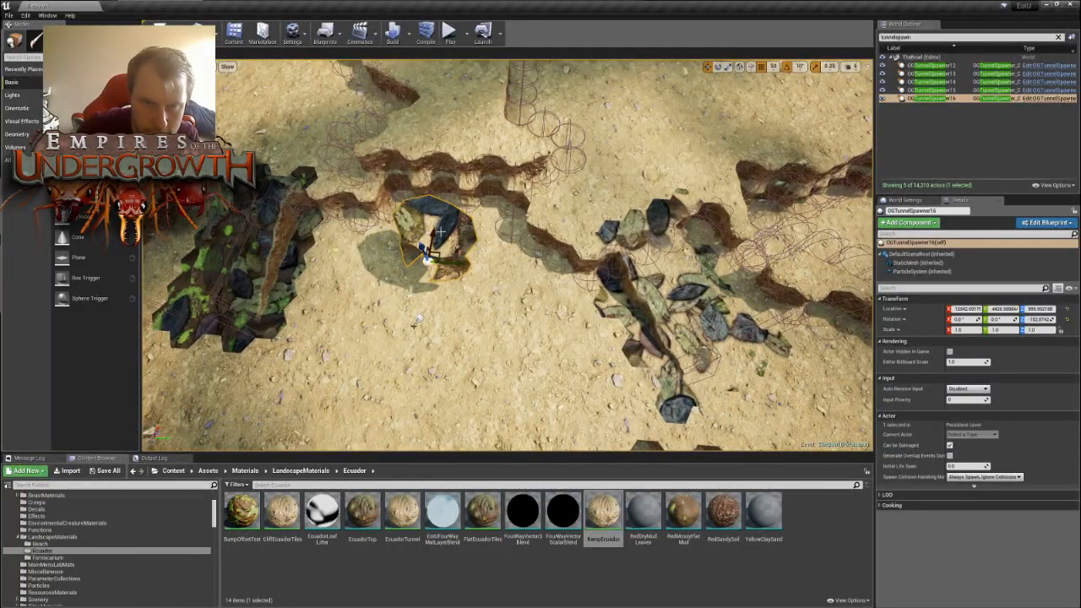
{"action": "left_click_drag", "start_coordinate": [424, 249], "coordinate": [428, 261]}
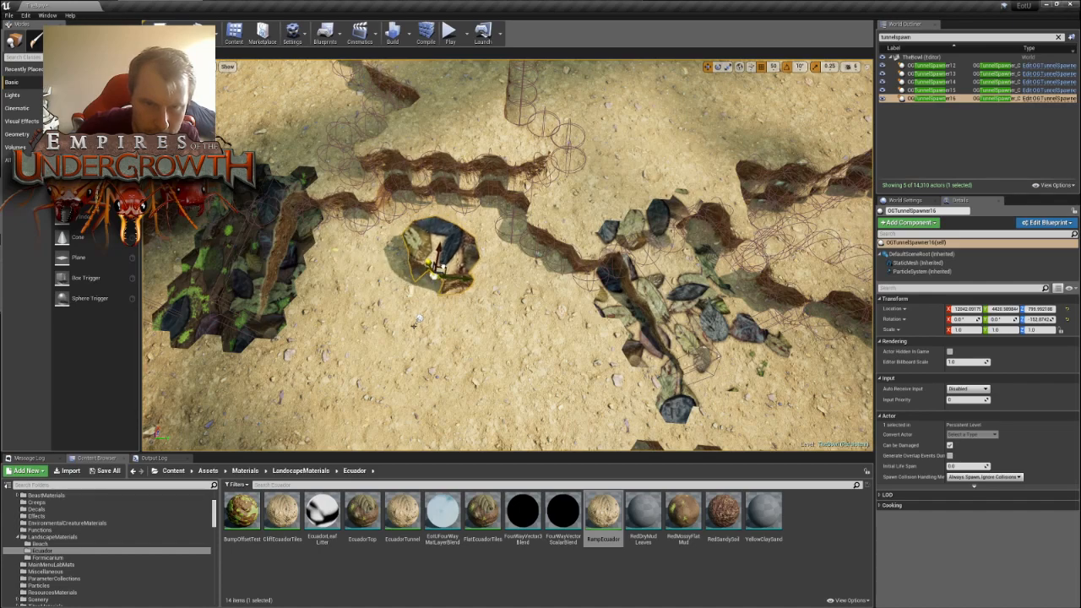
{"action": "mouse_move", "coordinate": [431, 303]}
{"action": "right_mouse_down"}
{"action": "mouse_move", "coordinate": [434, 293]}
{"action": "mouse_move", "coordinate": [430, 303]}
{"action": "right_mouse_up"}
{"action": "key", "text": "w"}
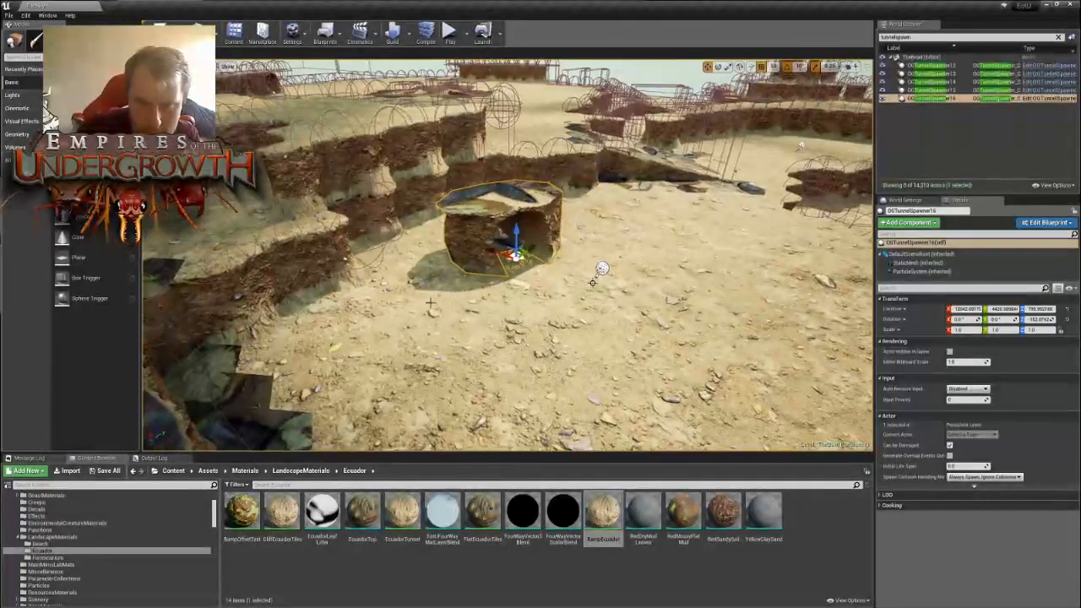
{"action": "key", "text": "f"}
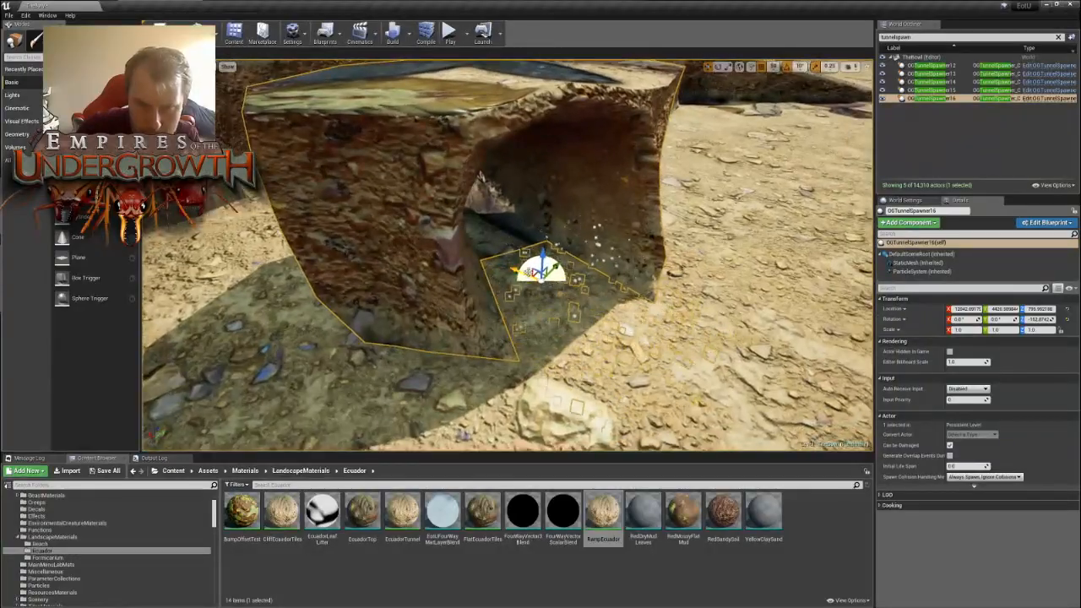
- Move OGTunnelSpawner16 into the wall near the dark mossy landmark and rotate it to about -172.9° to fit
{"action": "key", "text": "s"}
{"action": "right_click_drag", "start_coordinate": [550, 213], "coordinate": [568, 331]}
{"action": "key", "text": "w"}
{"action": "right_click_drag", "start_coordinate": [568, 369], "coordinate": [599, 376]}
{"action": "key", "text": "s"}
{"action": "key", "text": "w"}
{"action": "key", "text": "s"}
{"action": "mouse_move", "coordinate": [536, 191]}
{"action": "right_mouse_down"}
{"action": "mouse_move", "coordinate": [536, 211]}
{"action": "mouse_move", "coordinate": [536, 191]}
{"action": "right_mouse_up"}
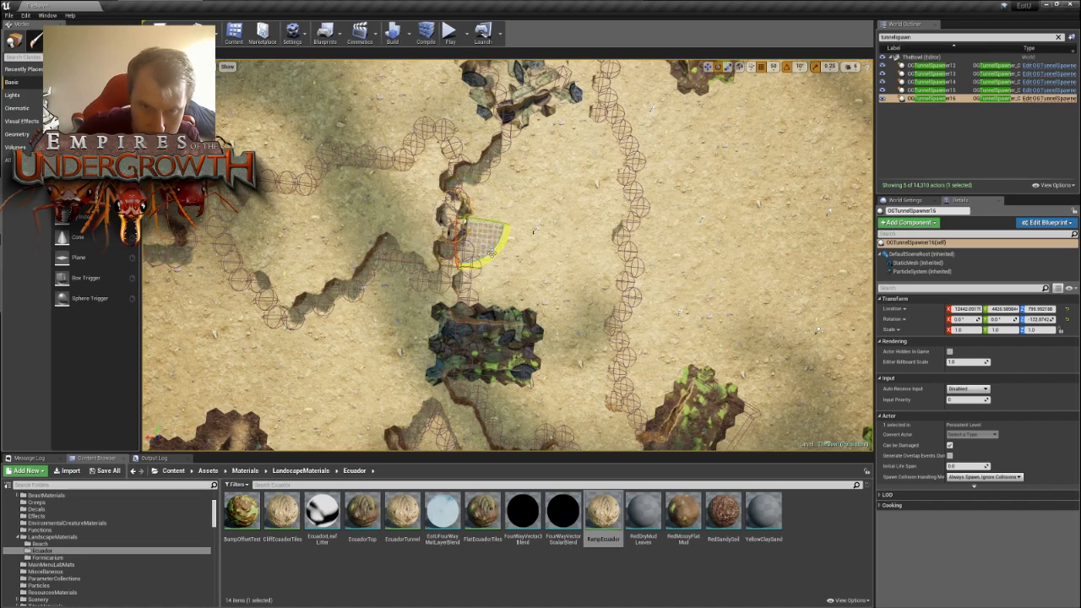
{"action": "right_click_drag", "start_coordinate": [483, 246], "coordinate": [516, 202]}
- Duplicate OGTunnelSpawner16, move the copy to the wall on the opposite side of the central ring and rotate it to about -2.9°
{"action": "key", "text": "s"}
{"action": "key", "text": "s"}
{"action": "right_click_drag", "start_coordinate": [556, 234], "coordinate": [572, 269]}
{"action": "key", "text": "ctrl+w"}
{"action": "key", "text": "w"}
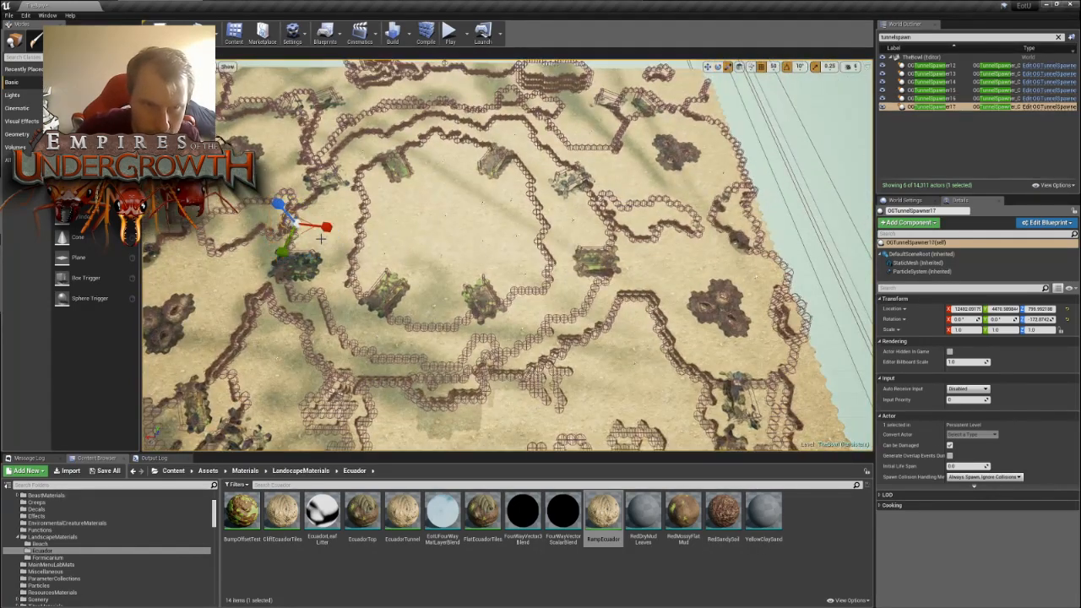
{"action": "mouse_move", "coordinate": [344, 218]}
{"action": "right_mouse_down"}
{"action": "mouse_move", "coordinate": [339, 173]}
{"action": "mouse_move", "coordinate": [327, 234]}
{"action": "mouse_move", "coordinate": [355, 231]}
{"action": "right_mouse_up"}
{"action": "key", "text": "w"}
{"action": "key", "text": "a"}
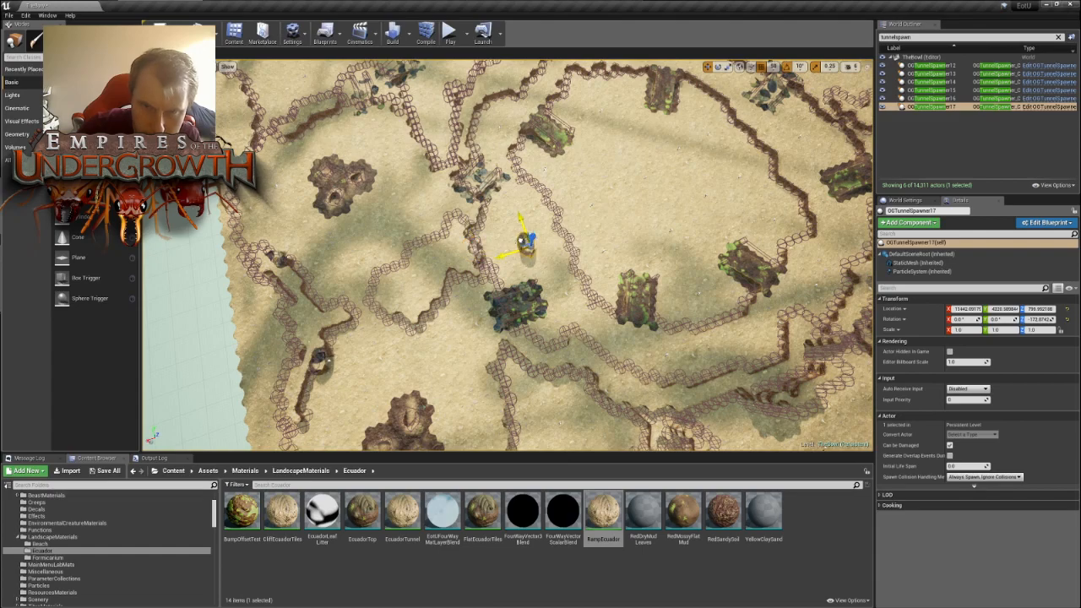
{"action": "mouse_move", "coordinate": [792, 144]}
{"action": "right_mouse_down"}
{"action": "mouse_move", "coordinate": [756, 151]}
{"action": "mouse_move", "coordinate": [713, 97]}
{"action": "mouse_move", "coordinate": [754, 137]}
{"action": "mouse_move", "coordinate": [799, 155]}
{"action": "right_mouse_up"}
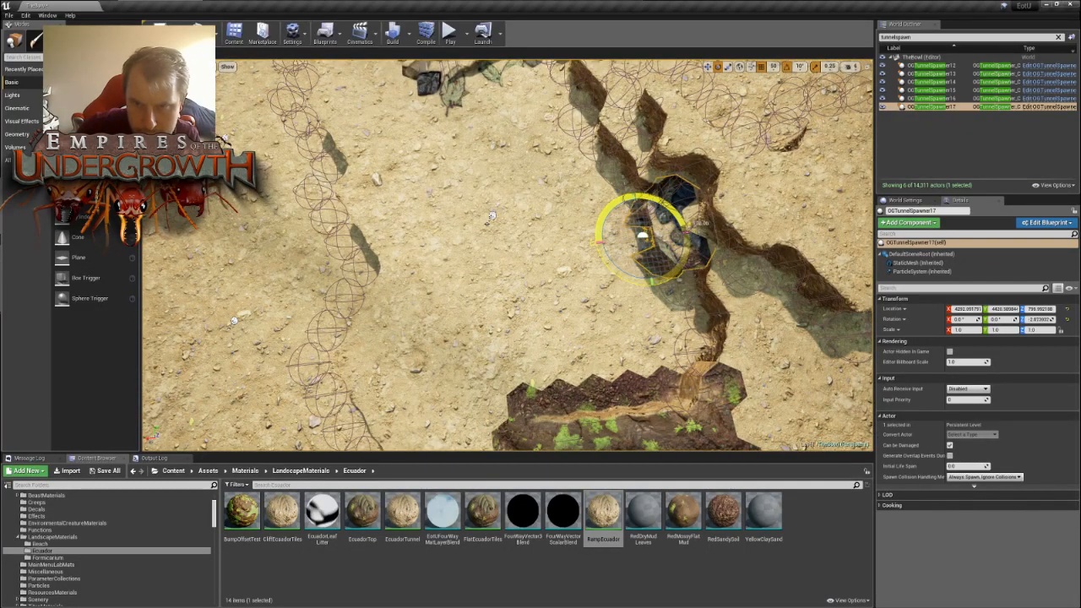
- Check how OGTunnelSpawner17 sits in its wall and examine the central ring's walls from above
{"action": "right_click_drag", "start_coordinate": [507, 254], "coordinate": [515, 145]}
{"action": "key", "text": "w"}
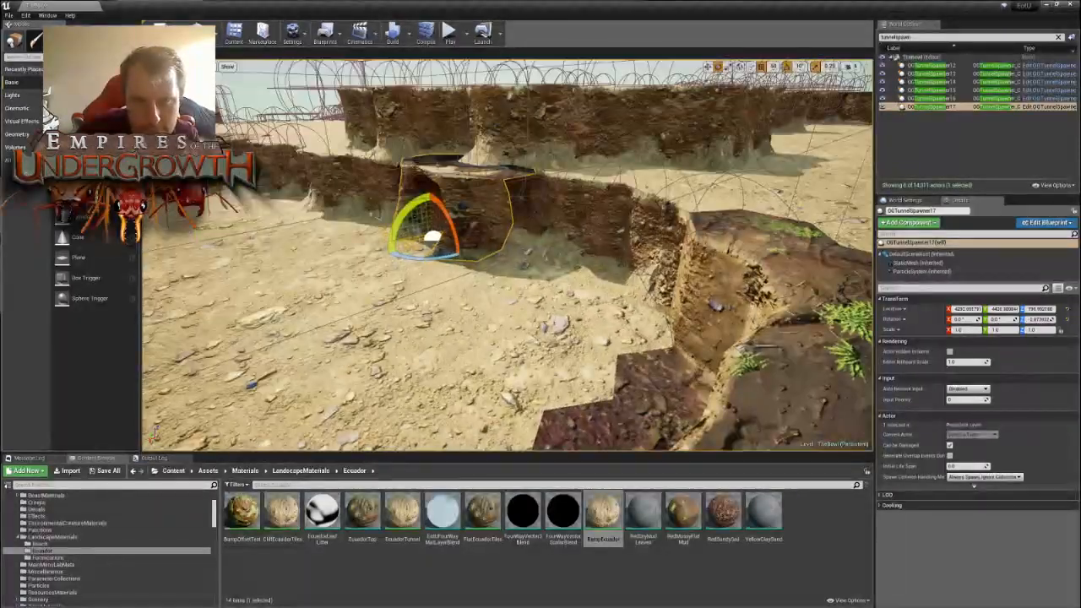
{"action": "right_click_drag", "start_coordinate": [507, 253], "coordinate": [469, 258]}
{"action": "key", "text": "w"}
{"action": "key", "text": "s"}
{"action": "key", "text": "s"}
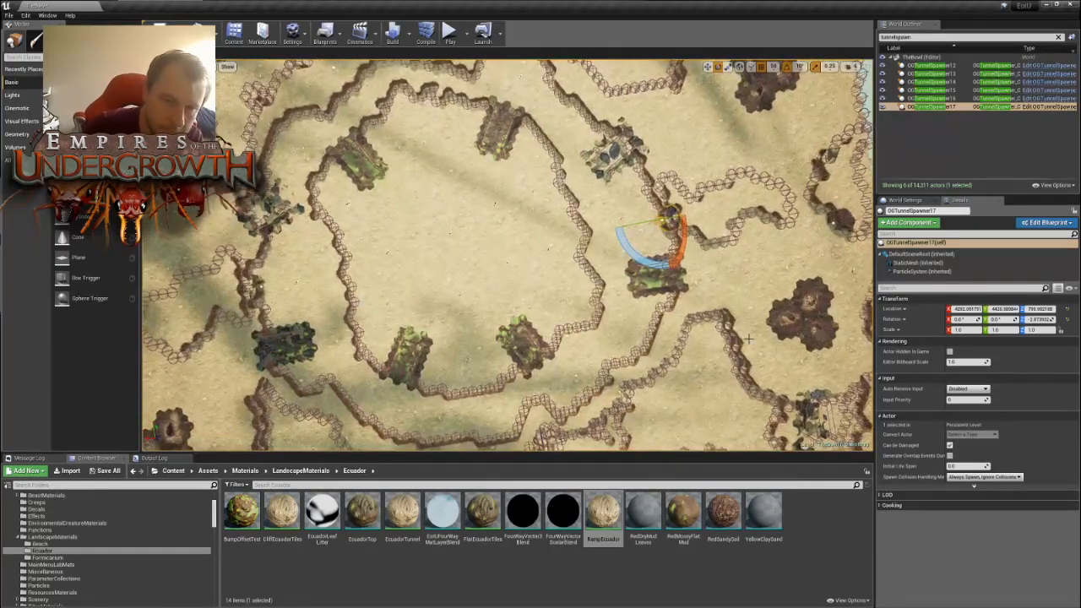
{"action": "key", "text": "s"}
{"action": "right_click_drag", "start_coordinate": [577, 287], "coordinate": [581, 260]}
{"action": "key", "text": "w"}
{"action": "key", "text": "d"}
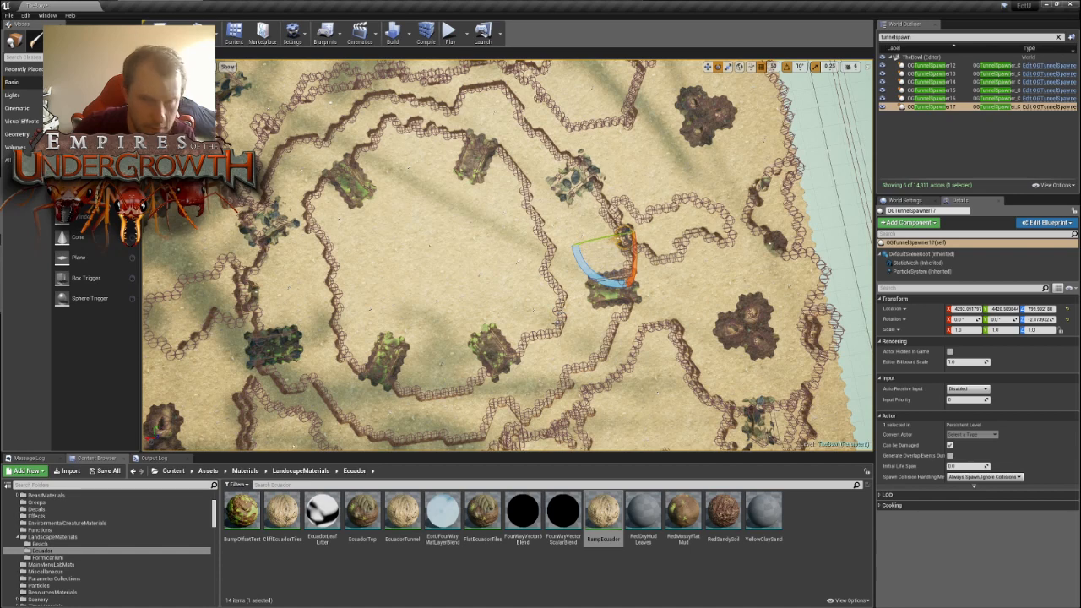
- Duplicate OGTunnelSpawner17 and move the copy inside the central ring
{"action": "key", "text": "ctrl+w"}
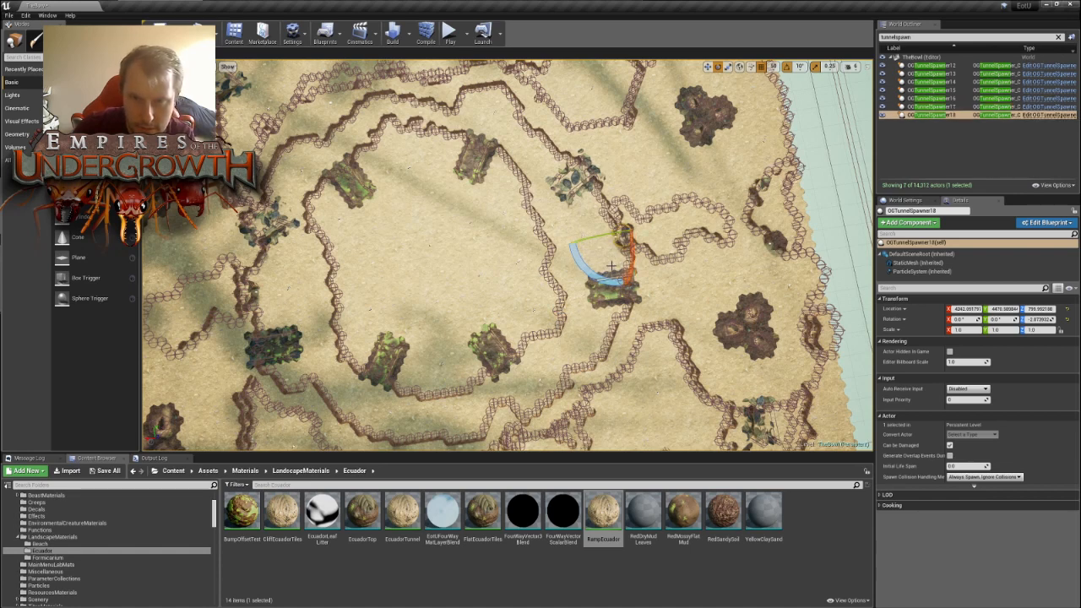
{"action": "key", "text": "space"}
{"action": "key", "text": "space"}
{"action": "key", "text": "space"}
{"action": "key", "text": "space"}
{"action": "key", "text": "space"}
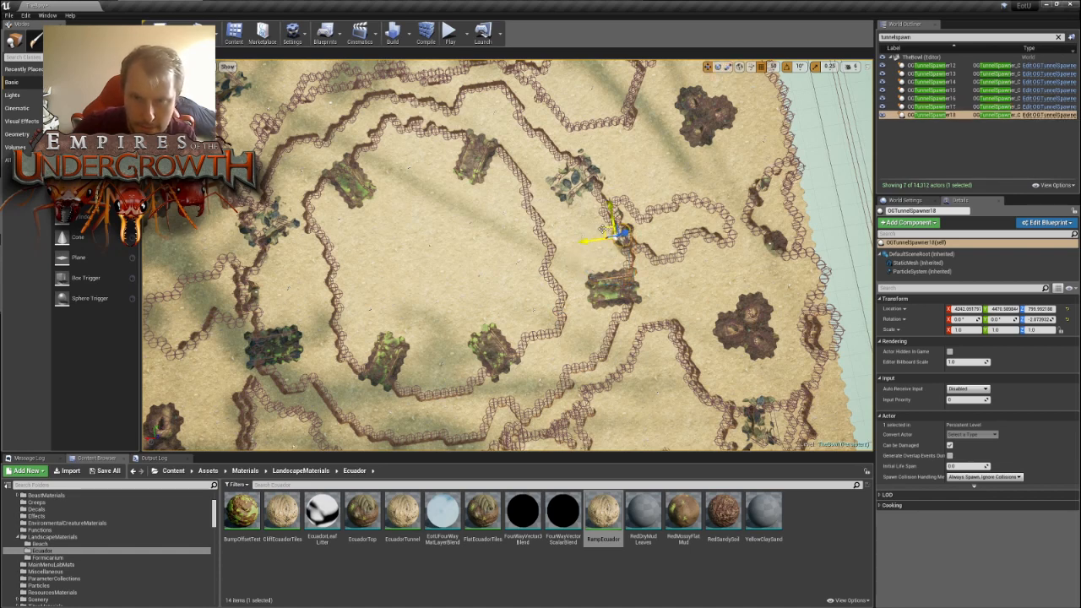
{"action": "left_click_drag", "start_coordinate": [602, 229], "coordinate": [512, 245]}
{"action": "key", "text": "w"}
{"action": "right_click_drag", "start_coordinate": [512, 246], "coordinate": [525, 361]}
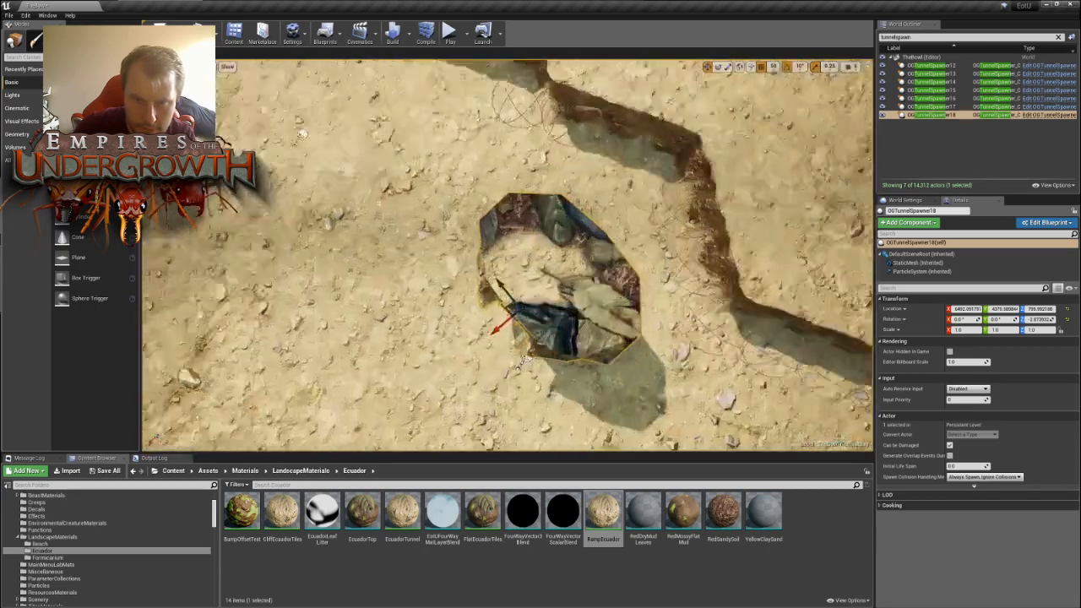
- Lower OGTunnelSpawner18 to a height of about 600 and fit it into the inner ring wall beside the mossy landmark
{"action": "mouse_move", "coordinate": [478, 241]}
{"action": "right_mouse_down"}
{"action": "mouse_move", "coordinate": [540, 250]}
{"action": "mouse_move", "coordinate": [525, 186]}
{"action": "mouse_move", "coordinate": [478, 241]}
{"action": "right_mouse_up"}
{"action": "key", "text": "s"}
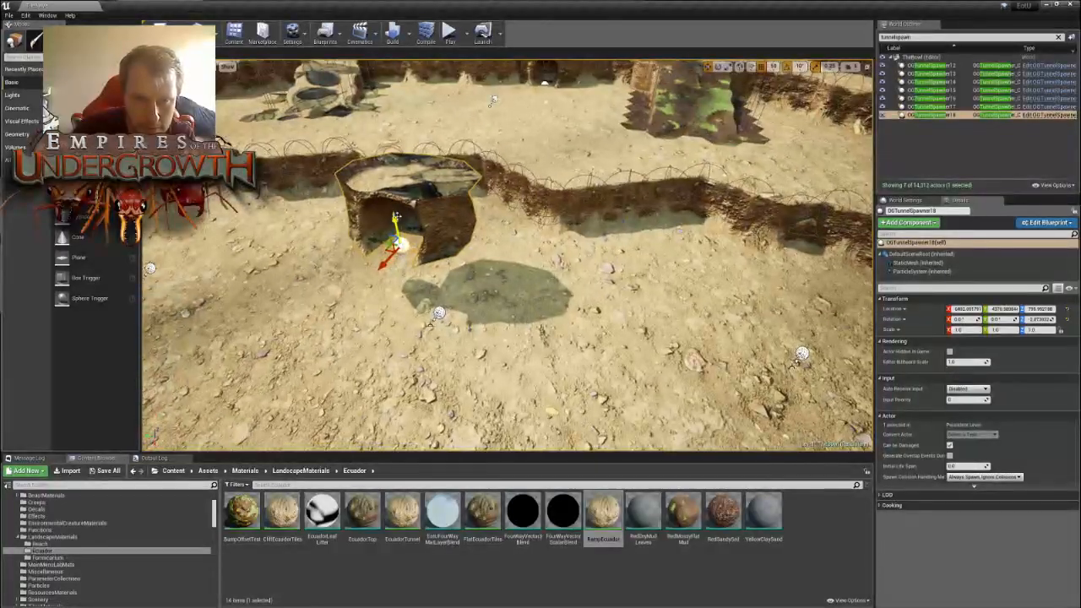
{"action": "left_click_drag", "start_coordinate": [396, 217], "coordinate": [400, 269]}
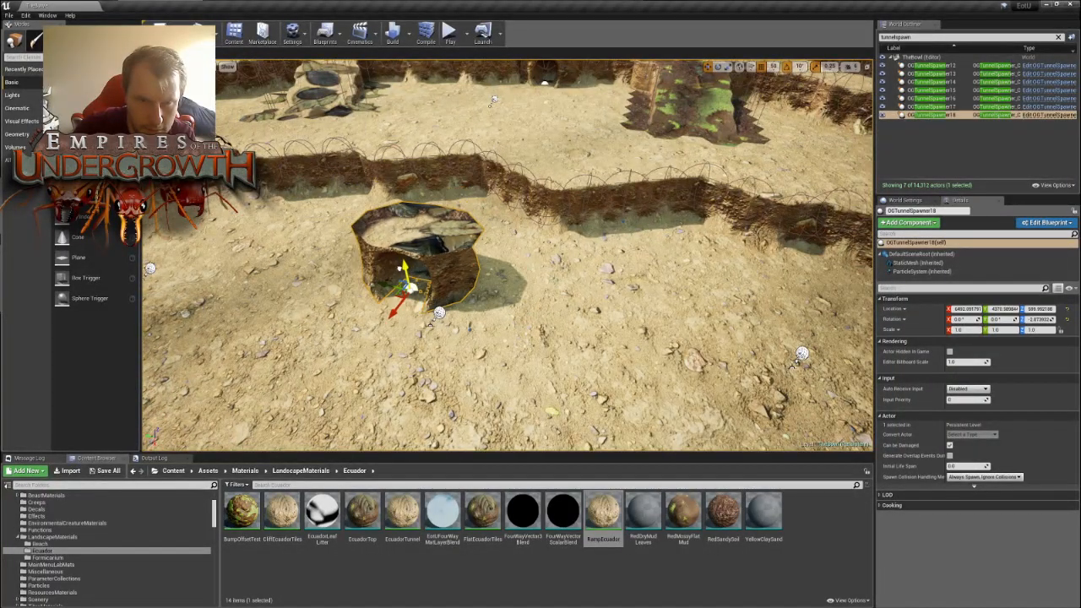
{"action": "right_click_drag", "start_coordinate": [415, 271], "coordinate": [413, 311]}
{"action": "key", "text": "s"}
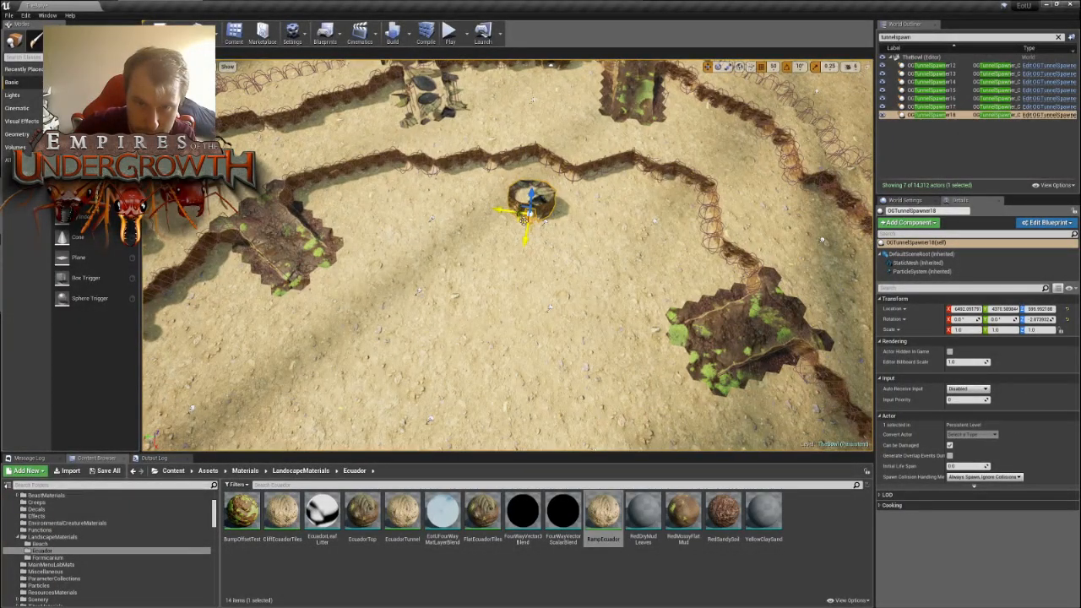
{"action": "left_click_drag", "start_coordinate": [518, 218], "coordinate": [372, 181]}
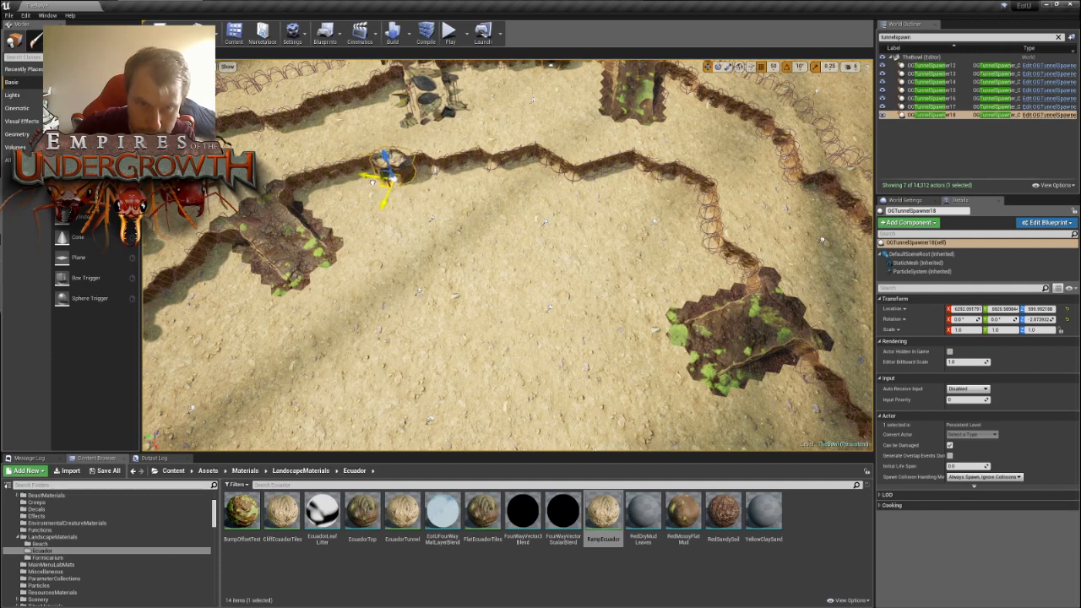
{"action": "key", "text": "s"}
{"action": "right_click_drag", "start_coordinate": [373, 181], "coordinate": [368, 241]}
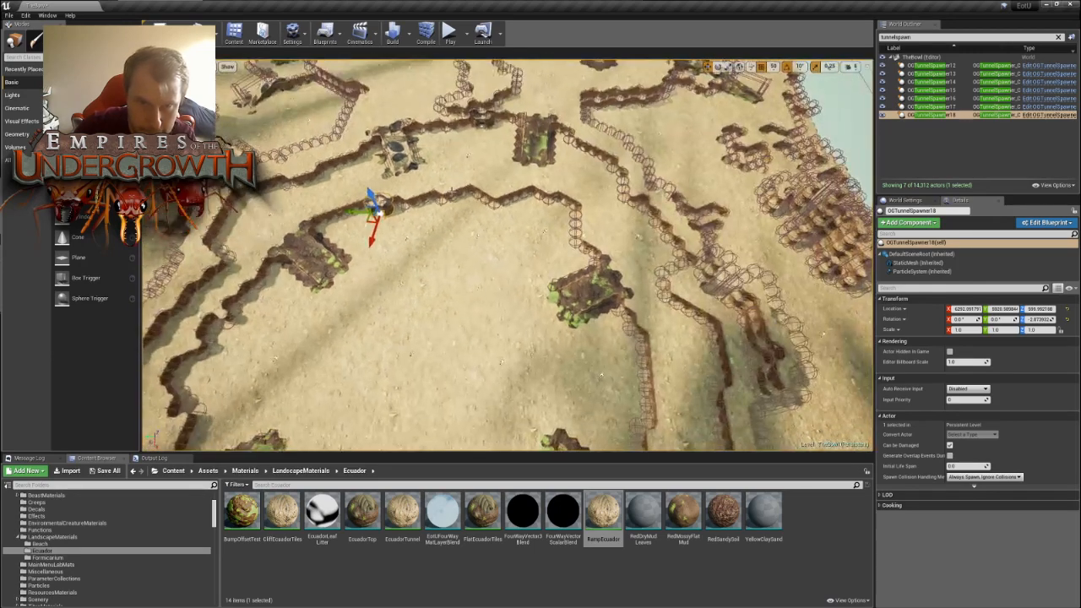
- Duplicate OGTunnelSpawner18, move the copy farther along the inner ring wall and rotate it to about 37.1°
{"action": "key", "text": "ctrl+w"}
{"action": "left_click_drag", "start_coordinate": [366, 241], "coordinate": [522, 230]}
{"action": "key", "text": "e"}
{"action": "mouse_move", "coordinate": [507, 250]}
{"action": "right_mouse_down"}
{"action": "mouse_move", "coordinate": [541, 275]}
{"action": "mouse_move", "coordinate": [507, 250]}
{"action": "right_mouse_up"}
- Duplicate the selected tunnel spawner and move the copy farther around the inner ring, between two mossy landmarks
{"action": "key", "text": "ctrl+w"}
{"action": "key", "text": "w"}
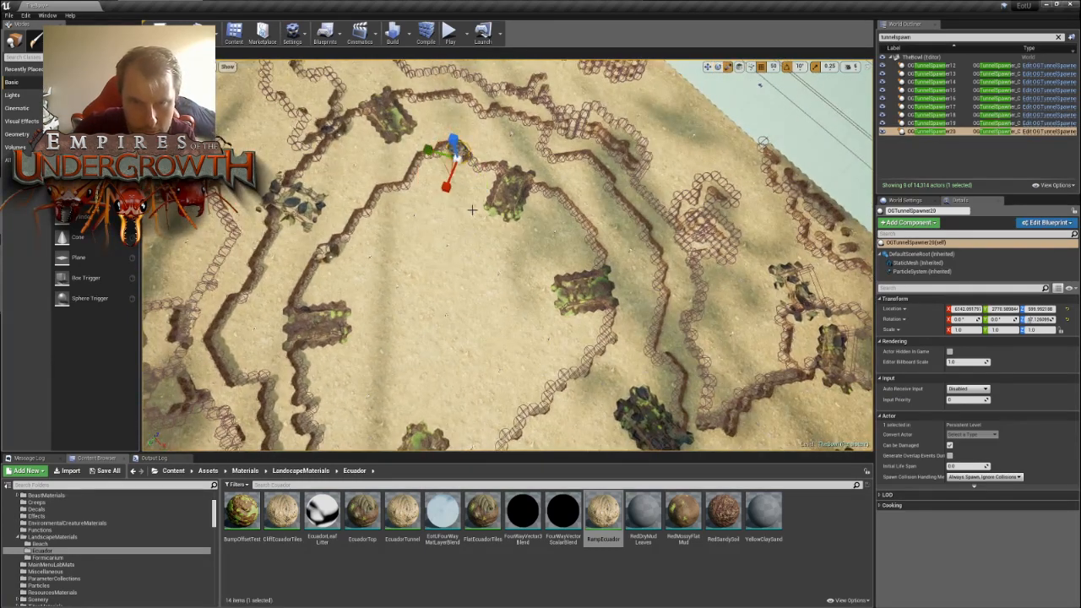
{"action": "left_click_drag", "start_coordinate": [459, 173], "coordinate": [566, 223]}
{"action": "key", "text": "w"}
{"action": "right_click_drag", "start_coordinate": [566, 222], "coordinate": [638, 209]}
- Rotate OGTunnelSpawner20 to follow the inner ring wall and fit it into the wall between the two mossy landmarks
{"action": "key", "text": "e"}
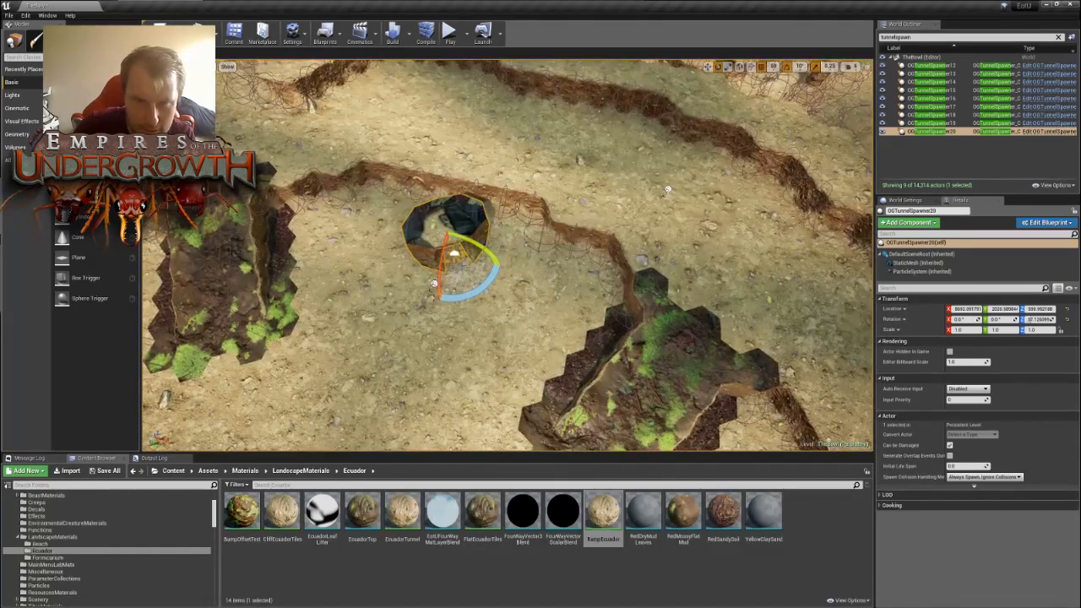
{"action": "left_click_drag", "start_coordinate": [507, 269], "coordinate": [467, 238]}
{"action": "key", "text": "w"}
{"action": "right_click_drag", "start_coordinate": [467, 238], "coordinate": [348, 319]}
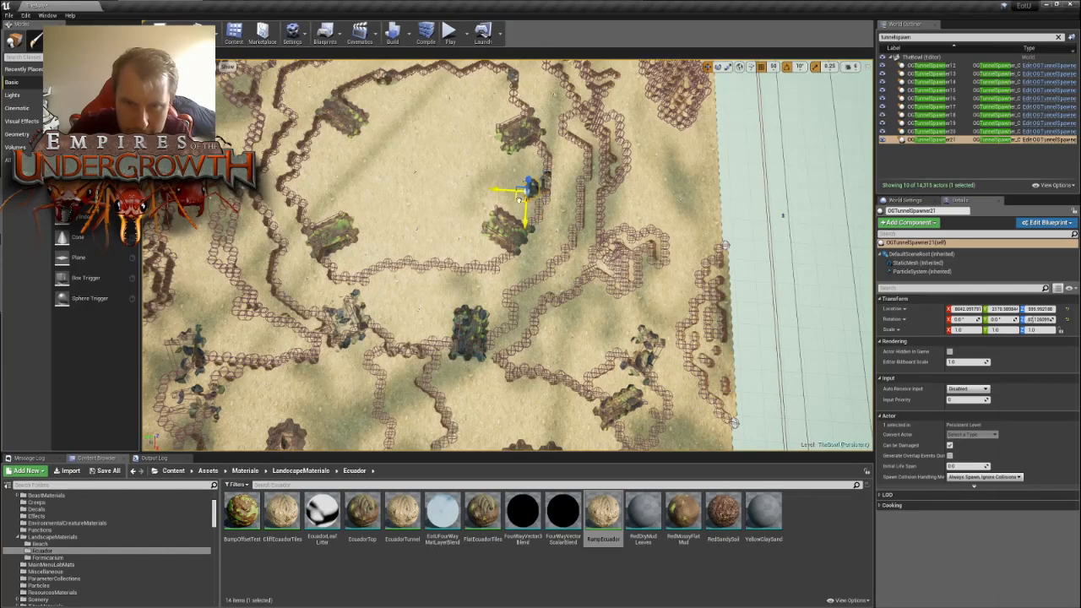
- Move OGTunnelSpawner21 to the next side of the inner ring, rotate it to about 157.1° and set it into the wall
{"action": "right_click_drag", "start_coordinate": [435, 254], "coordinate": [646, 254]}
{"action": "right_click_drag", "start_coordinate": [507, 254], "coordinate": [543, 297]}
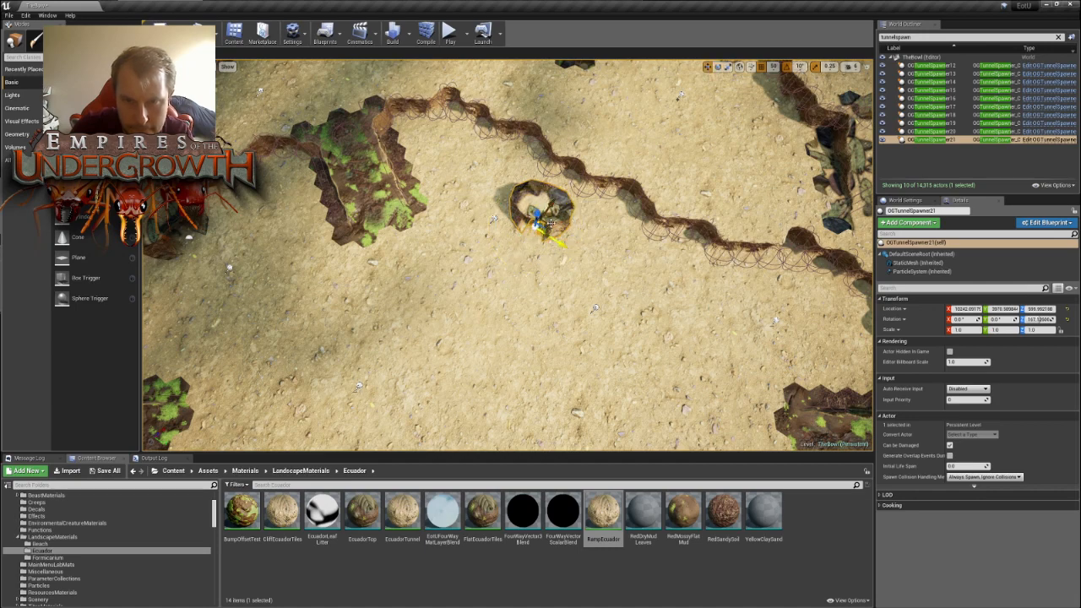
{"action": "right_click_drag", "start_coordinate": [595, 308], "coordinate": [533, 302]}
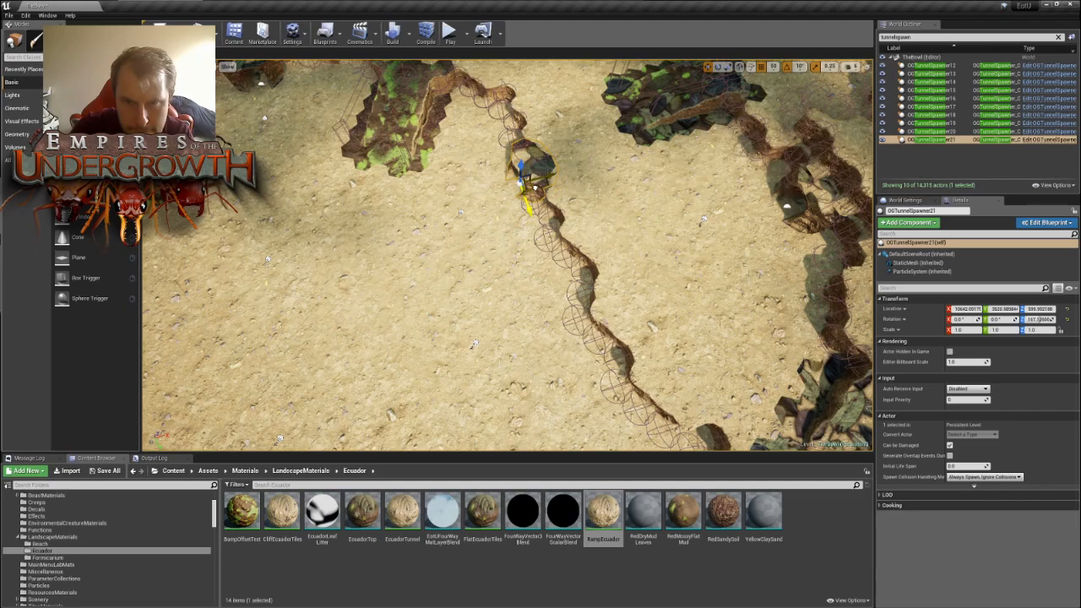
- Duplicate OGTunnelSpawner21, move the copy to the inner ring wall beside the leaf-covered landmark and rotate it to fit
{"action": "key", "text": "s"}
{"action": "right_click_drag", "start_coordinate": [537, 191], "coordinate": [672, 223]}
{"action": "key", "text": "ctrl+w"}
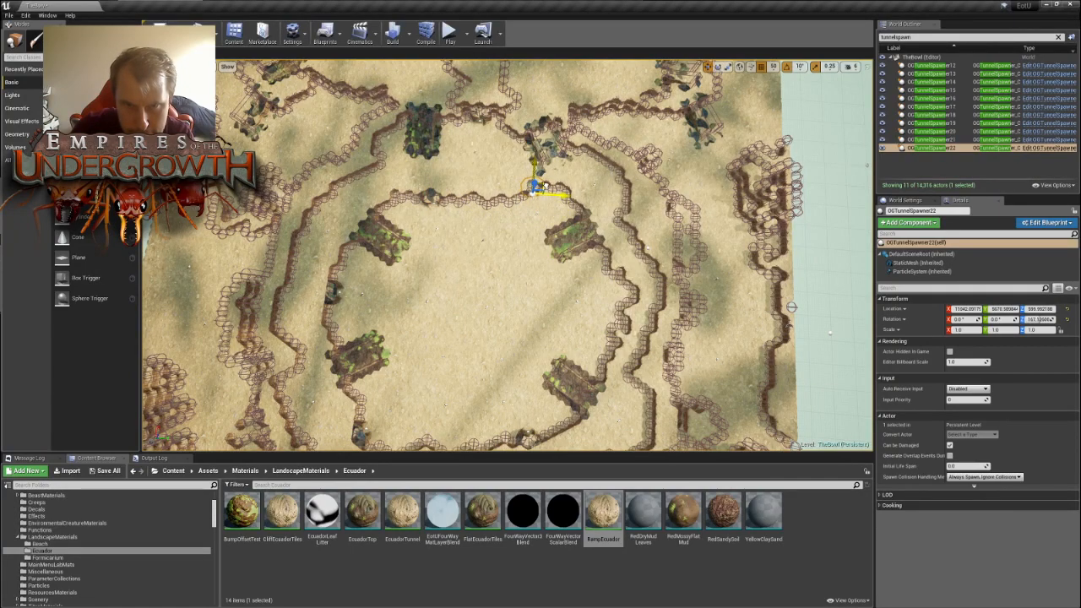
{"action": "key", "text": "f"}
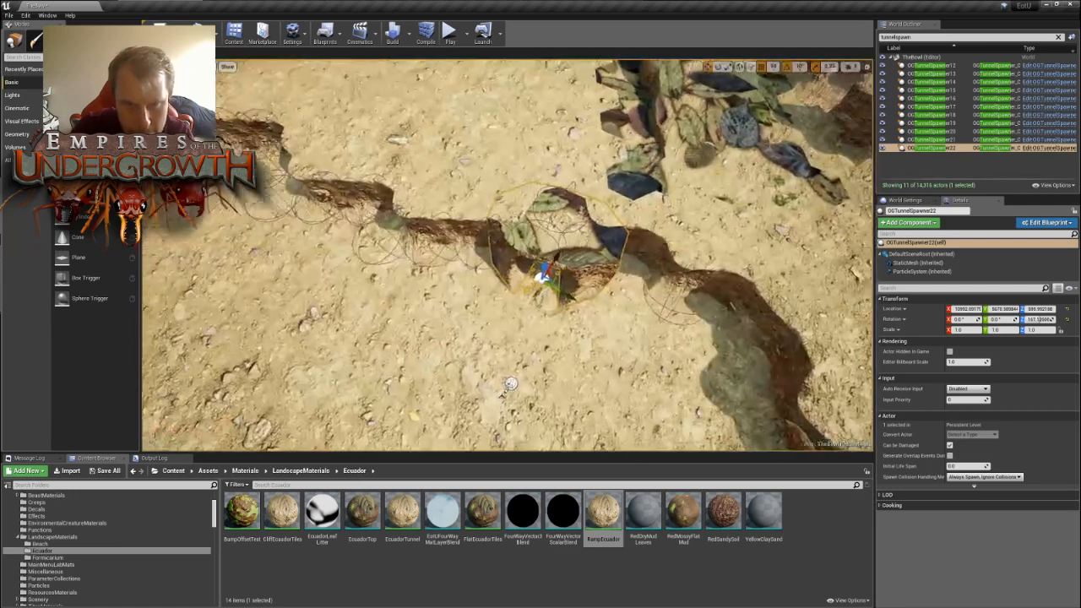
{"action": "key", "text": "e"}
{"action": "left_click_drag", "start_coordinate": [560, 320], "coordinate": [591, 276]}
{"action": "key", "text": "w"}
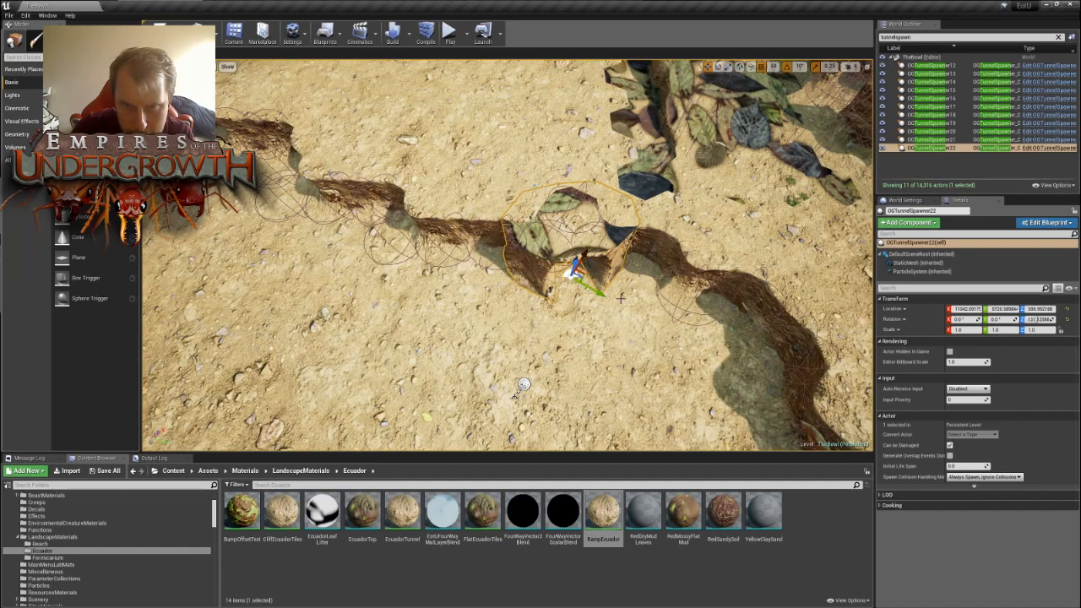
- Duplicate OGTunnelSpawner22, move the copy to the inner ring wall between the next two mossy landmarks and rotate it to about -92.9°
{"action": "key", "text": "s"}
{"action": "right_click_drag", "start_coordinate": [621, 298], "coordinate": [558, 331]}
{"action": "key", "text": "ctrl+w"}
{"action": "key", "text": "e"}
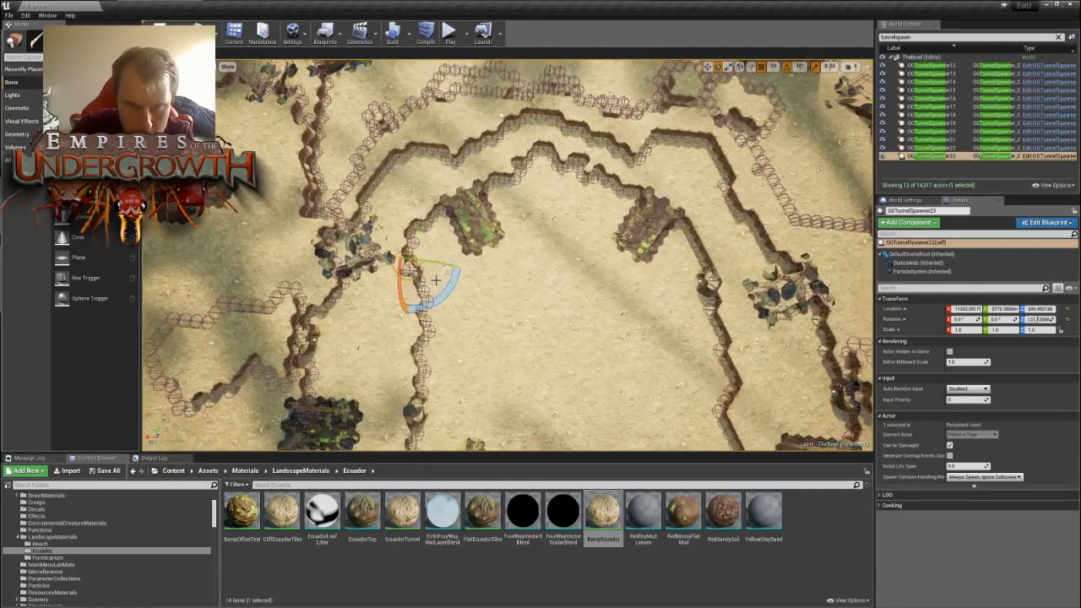
{"action": "key", "text": "w"}
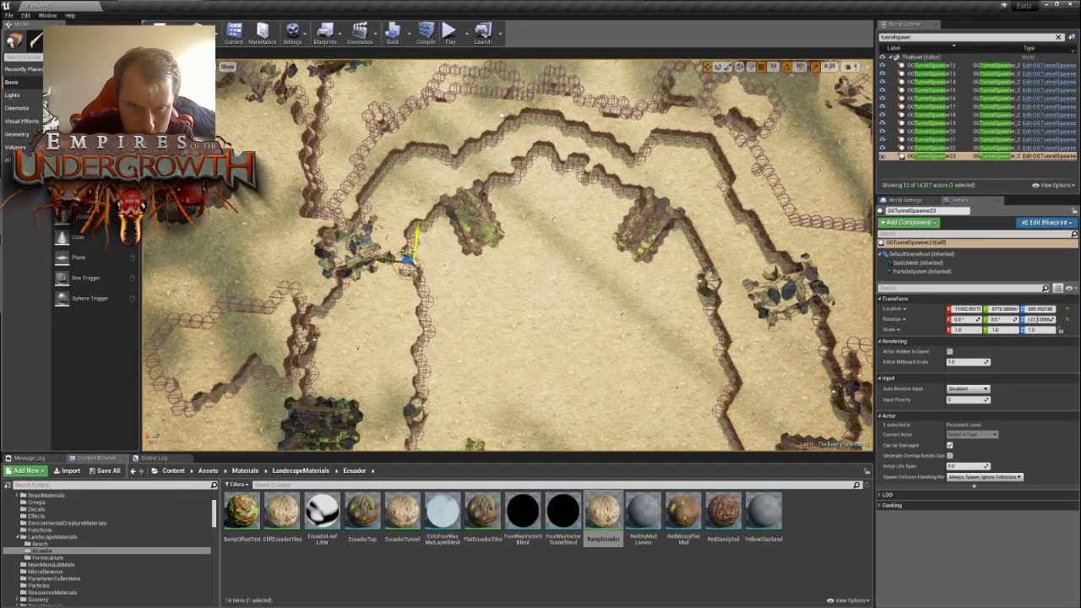
{"action": "left_click_drag", "start_coordinate": [407, 256], "coordinate": [541, 148]}
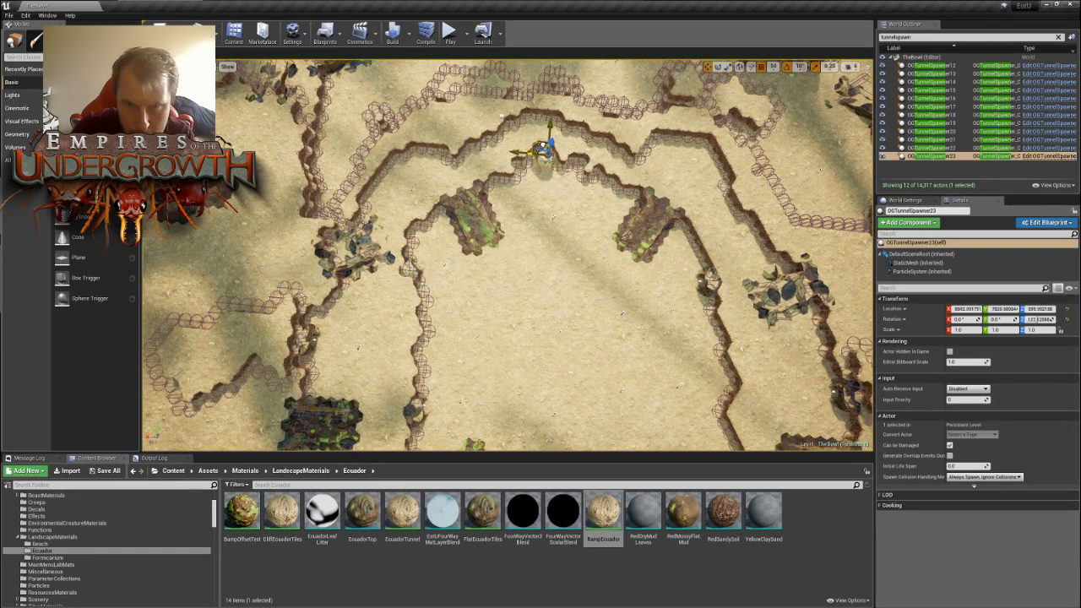
{"action": "key", "text": "f"}
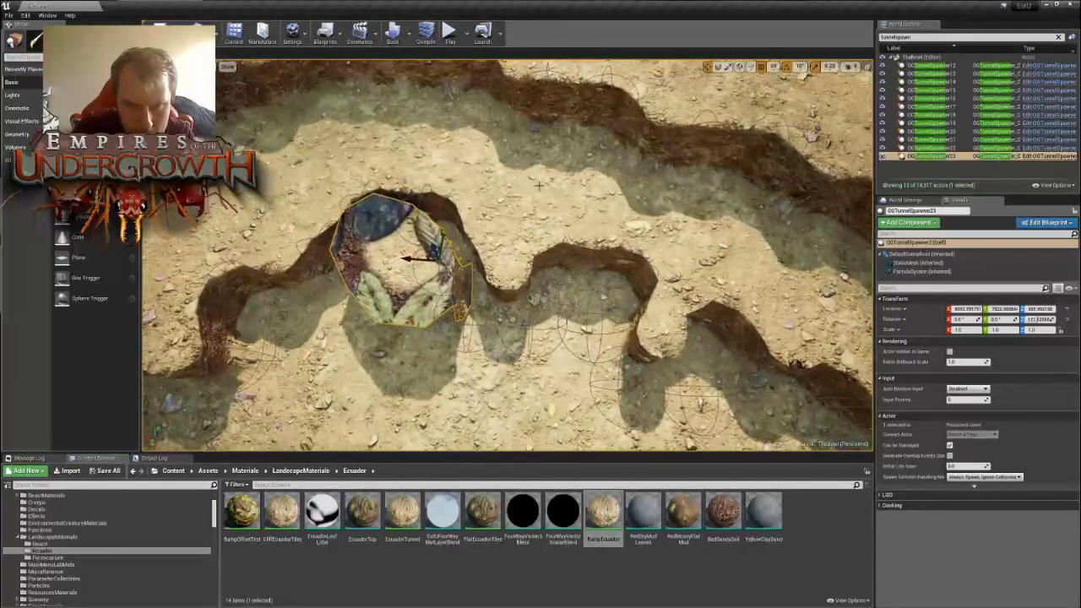
{"action": "key", "text": "e"}
{"action": "left_click_drag", "start_coordinate": [472, 287], "coordinate": [417, 312]}
{"action": "key", "text": "w"}
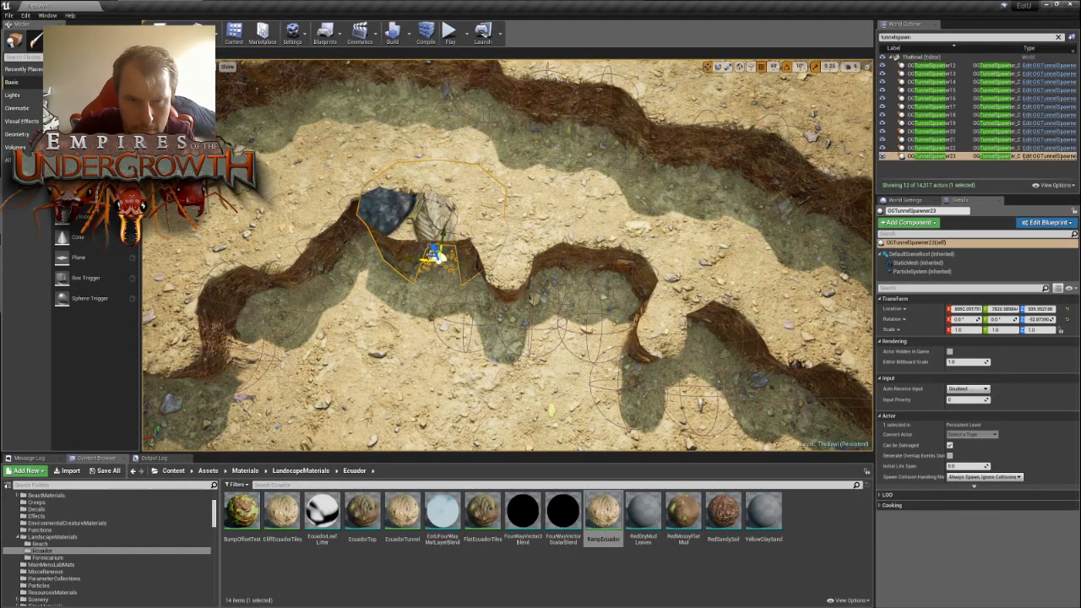
- Fit OGTunnelSpawner23 into the recess of the inner ring wall, checking its seam with the cliff up close
{"action": "middle_click_drag", "start_coordinate": [438, 256], "coordinate": [739, 253]}
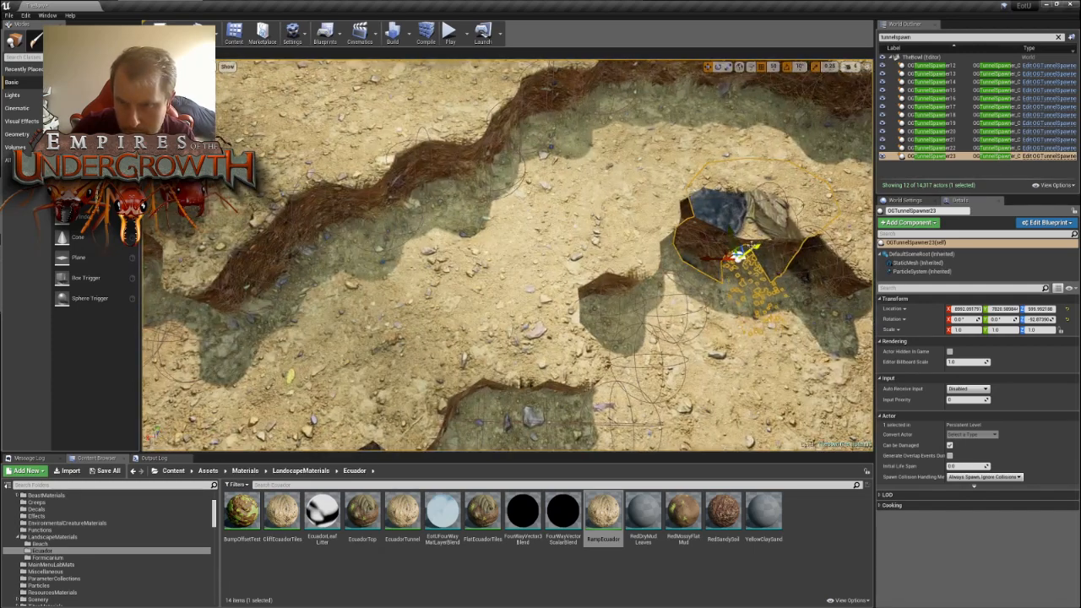
{"action": "mouse_move", "coordinate": [744, 246]}
{"action": "left_mouse_down"}
{"action": "mouse_move", "coordinate": [728, 258]}
{"action": "mouse_move", "coordinate": [748, 251]}
{"action": "left_mouse_up"}
{"action": "key", "text": "f"}
{"action": "right_click_drag", "start_coordinate": [748, 251], "coordinate": [764, 253]}
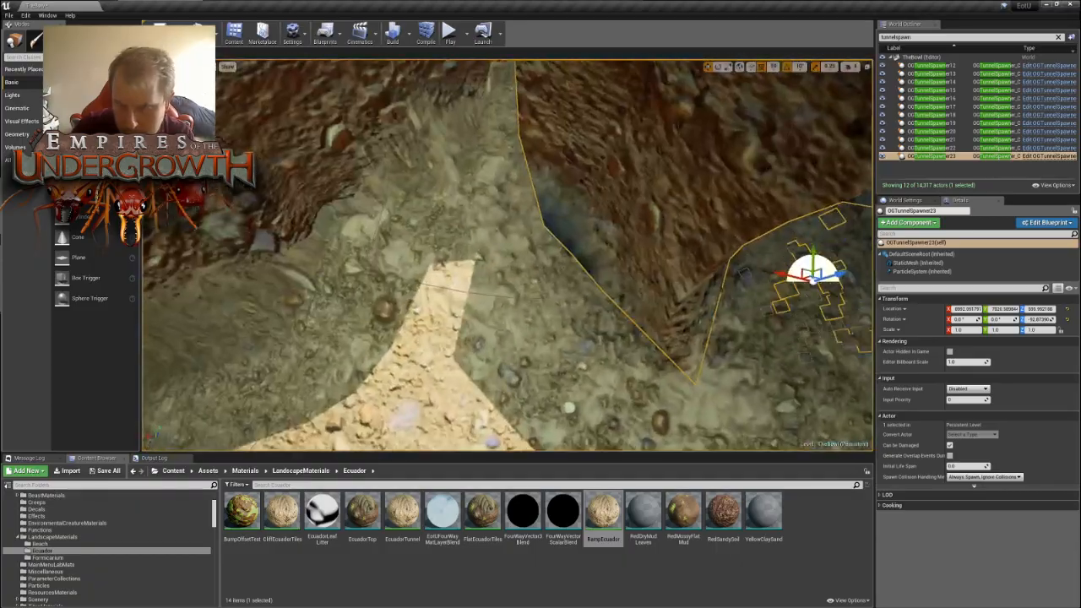
{"action": "left_click_drag", "start_coordinate": [795, 260], "coordinate": [731, 246]}
{"action": "mouse_move", "coordinate": [733, 247]}
{"action": "right_mouse_down"}
{"action": "mouse_move", "coordinate": [753, 272]}
{"action": "mouse_move", "coordinate": [733, 265]}
{"action": "right_mouse_up"}
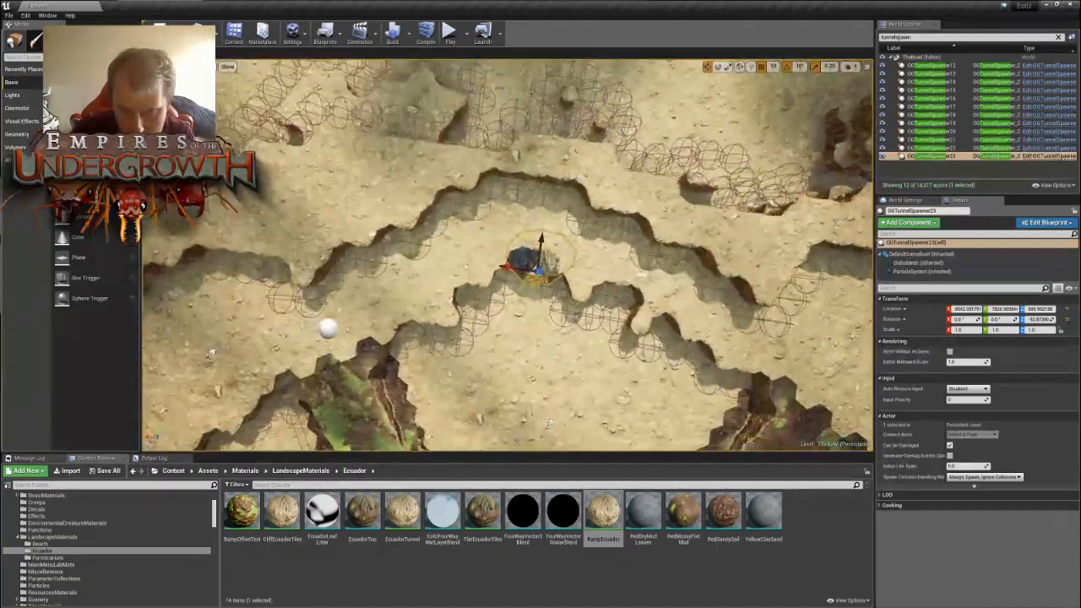
{"action": "left_click_drag", "start_coordinate": [529, 260], "coordinate": [517, 275]}
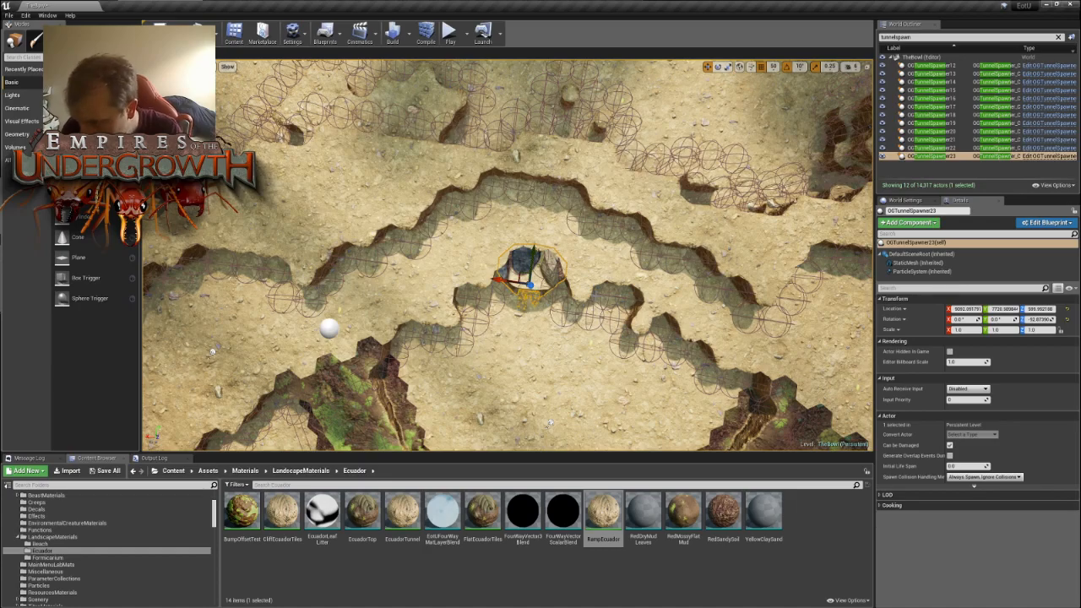
- Examine the placement of the tunnel spawners around the inner ring wall
{"action": "key", "text": "s"}
{"action": "right_click_drag", "start_coordinate": [507, 255], "coordinate": [608, 321]}
{"action": "key", "text": "w"}
{"action": "key", "text": "w"}
{"action": "key", "text": "a"}
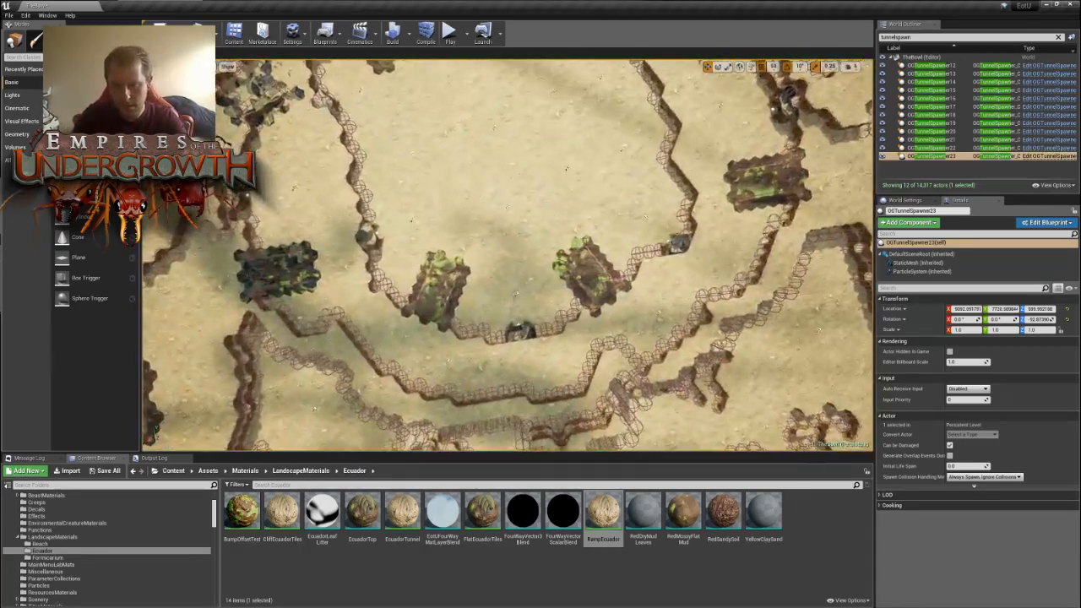
{"action": "key", "text": "s"}
{"action": "right_click_drag", "start_coordinate": [516, 293], "coordinate": [599, 228]}
{"action": "key", "text": "w"}
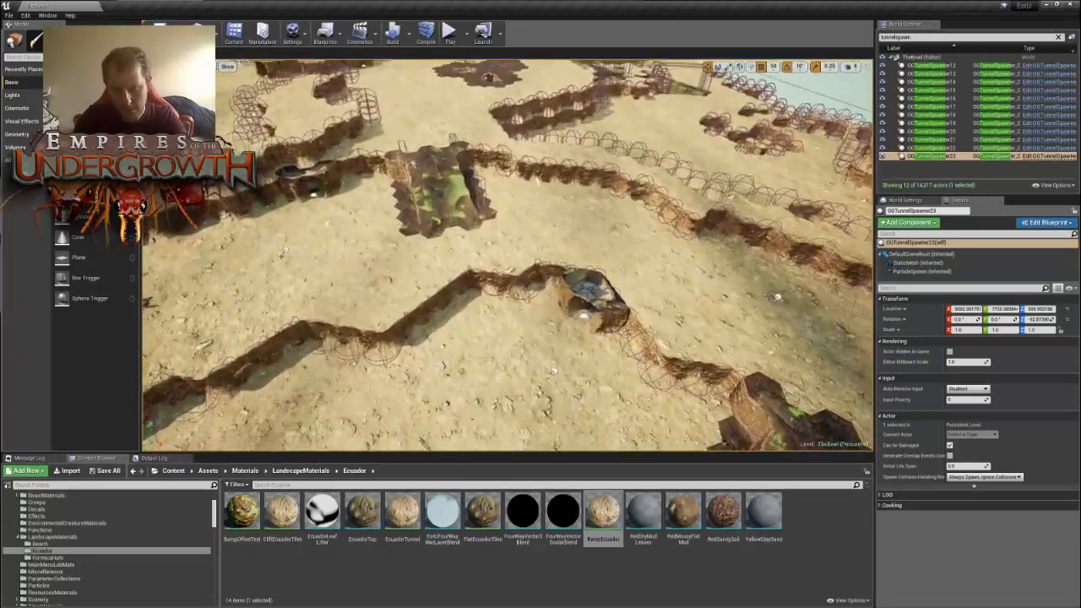
{"action": "key", "text": "s"}
{"action": "right_click_drag", "start_coordinate": [540, 270], "coordinate": [389, 191]}
{"action": "key", "text": "s"}
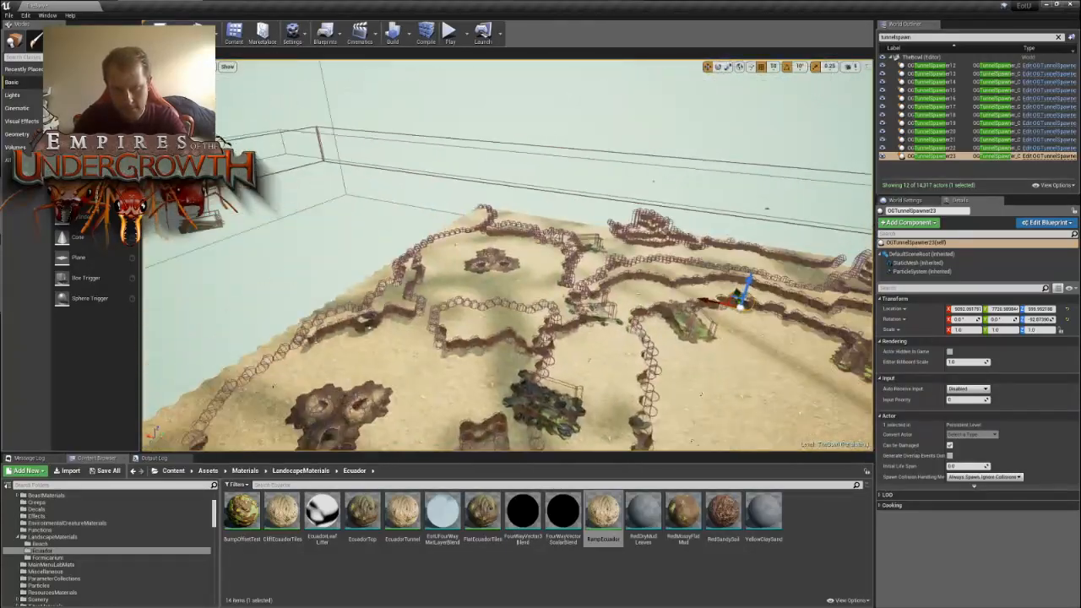
- Examine the whole map from above and the cliff walls along its outer edge for uncovered stretches
{"action": "key", "text": "w"}
{"action": "right_click_drag", "start_coordinate": [507, 253], "coordinate": [427, 406]}
{"action": "key", "text": "s"}
{"action": "key", "text": "w"}
{"action": "right_click_drag", "start_coordinate": [507, 253], "coordinate": [617, 253]}
{"action": "key", "text": "w"}
{"action": "key", "text": "a"}
{"action": "right_click_drag", "start_coordinate": [363, 354], "coordinate": [507, 372]}
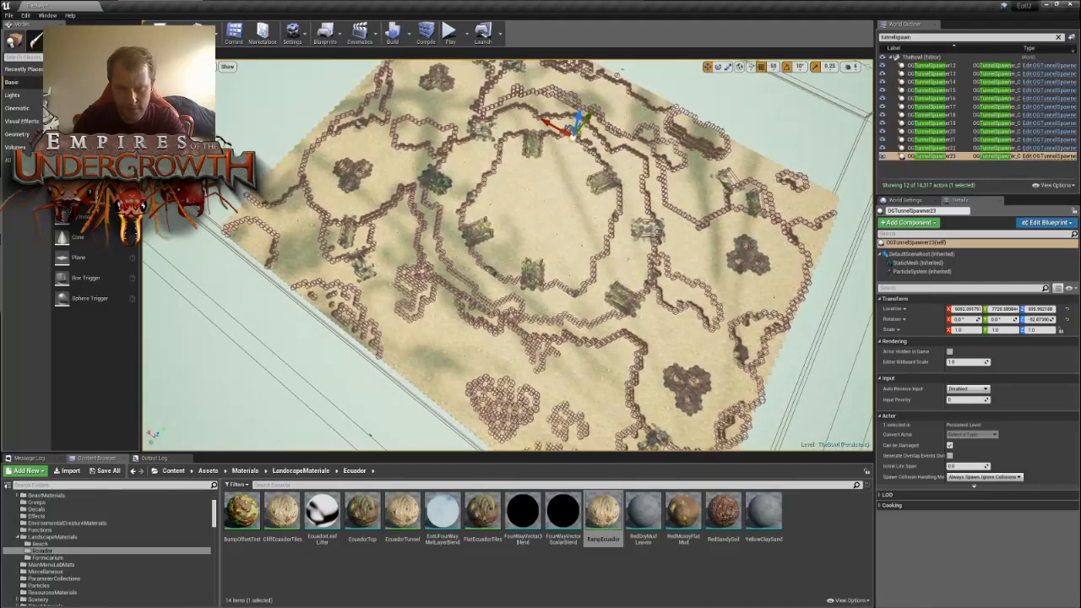
{"action": "right_click_drag", "start_coordinate": [686, 264], "coordinate": [789, 358]}
{"action": "key", "text": "w"}
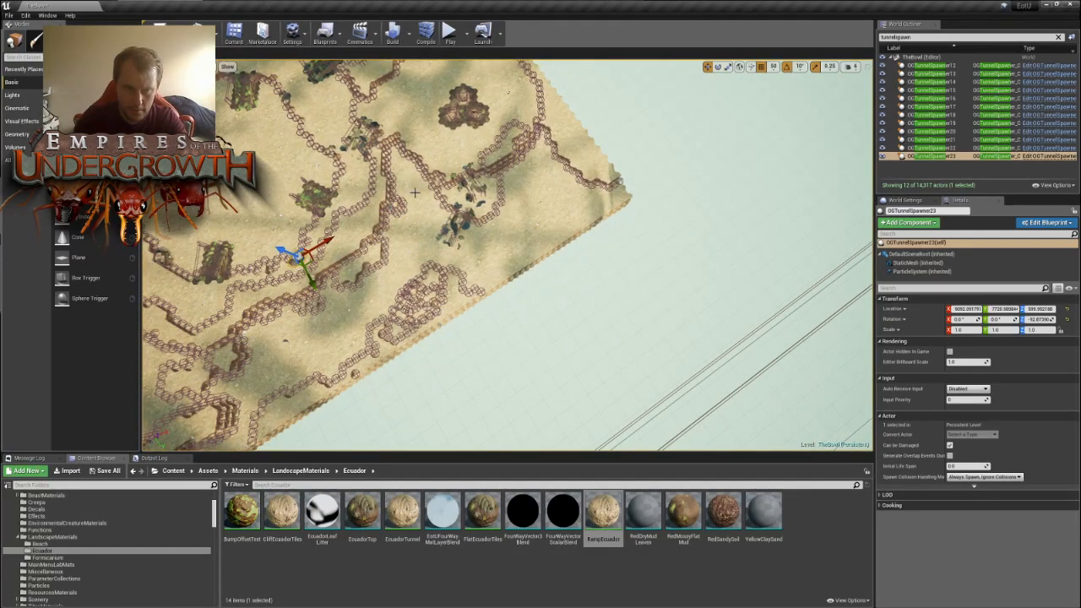
{"action": "right_click_drag", "start_coordinate": [536, 238], "coordinate": [463, 255]}
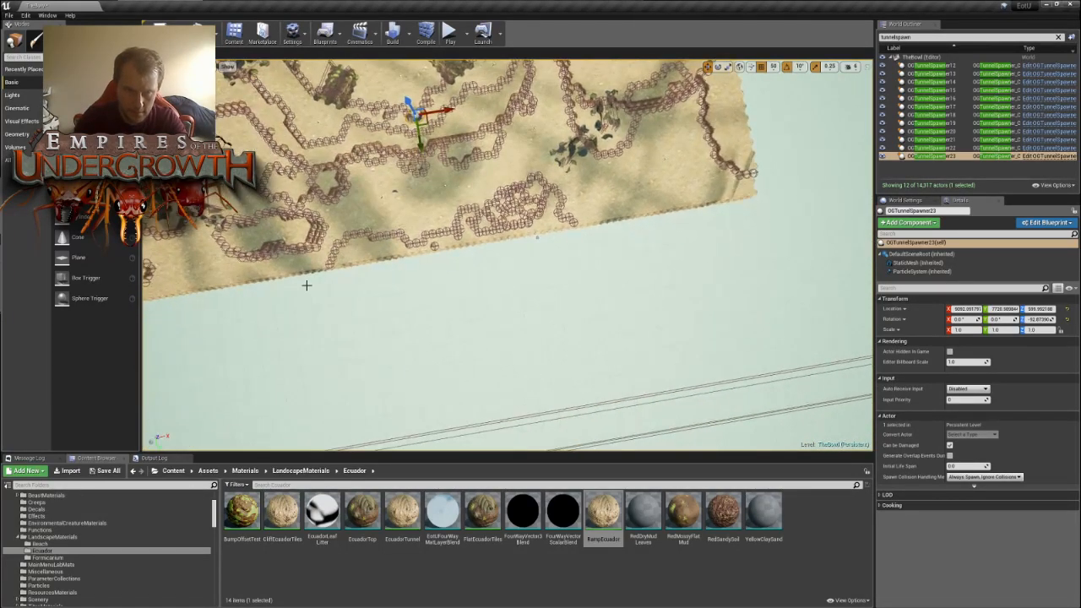
{"action": "right_click_drag", "start_coordinate": [426, 207], "coordinate": [346, 204]}
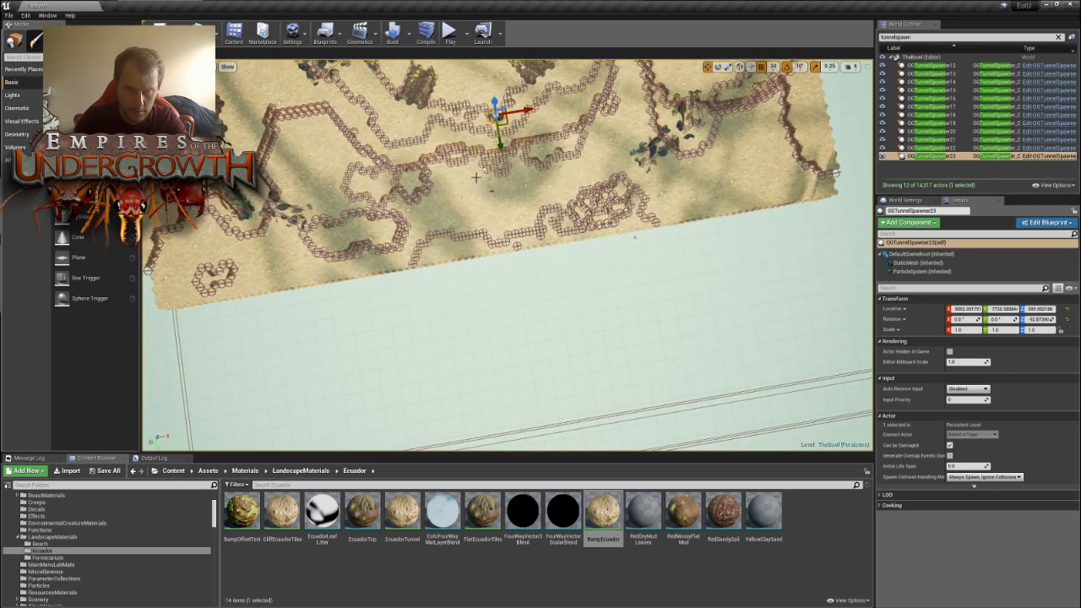
- Duplicate OGTunnelSpawner23 and move the copy out to the cliff wall near the map's corner
{"action": "right_click_drag", "start_coordinate": [475, 178], "coordinate": [607, 198]}
{"action": "key", "text": "w"}
{"action": "key", "text": "d"}
{"action": "key", "text": "w"}
{"action": "key", "text": "s"}
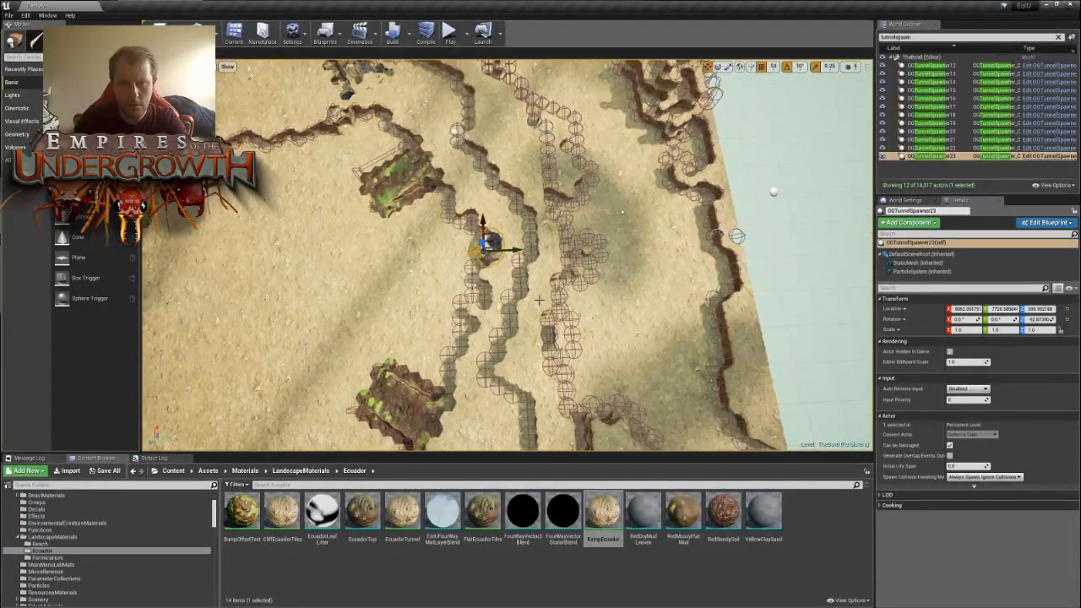
{"action": "left_click_drag", "start_coordinate": [494, 246], "coordinate": [606, 78], "text": "alt"}
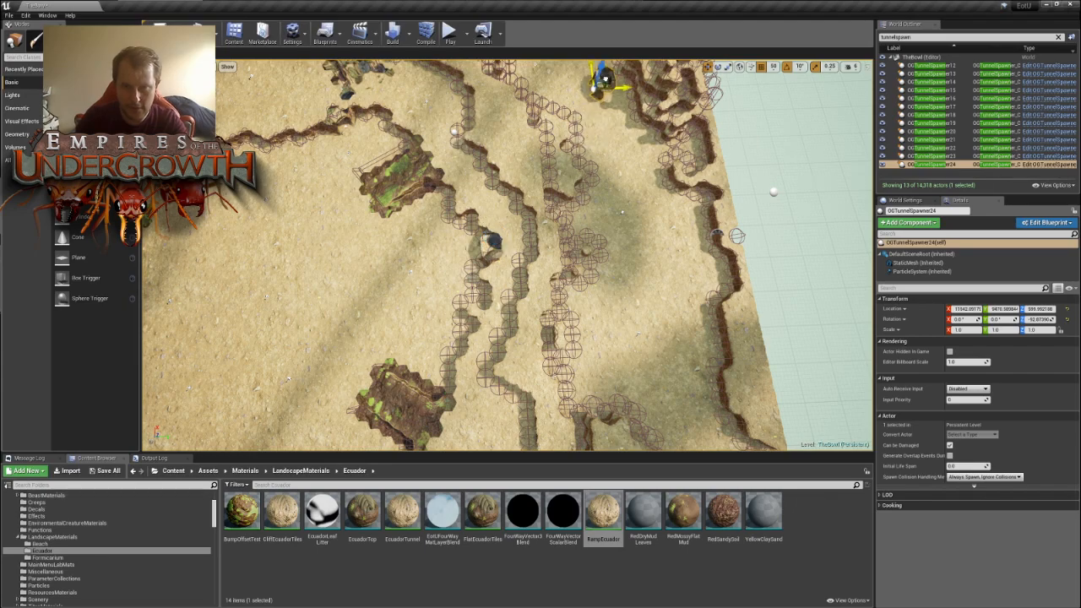
{"action": "right_click_drag", "start_coordinate": [606, 77], "coordinate": [391, 65]}
{"action": "key", "text": "d"}
{"action": "key", "text": "s"}
{"action": "left_click_drag", "start_coordinate": [415, 277], "coordinate": [657, 282]}
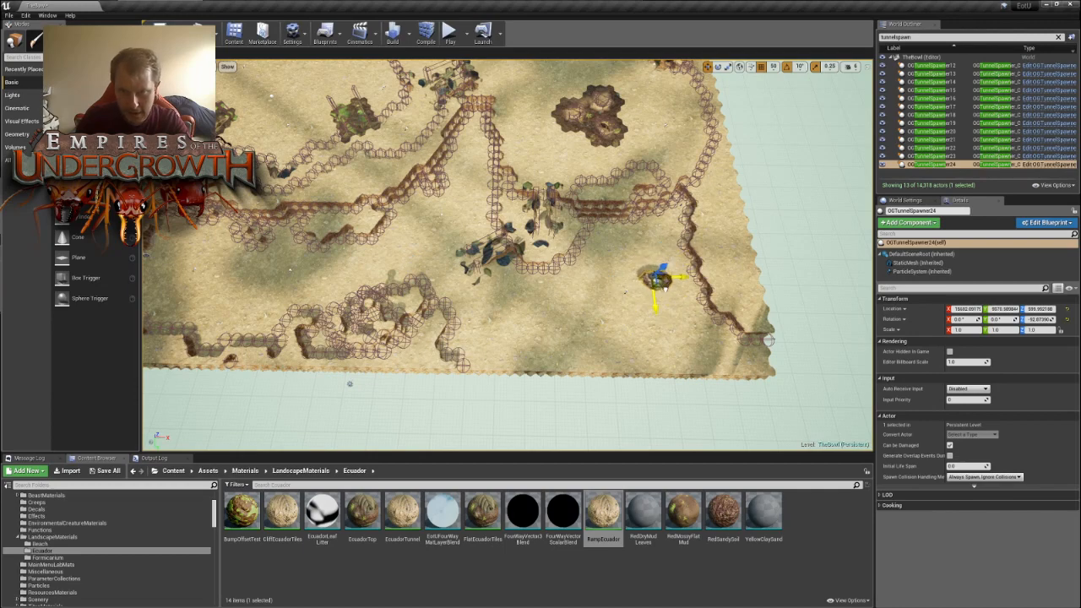
{"action": "key", "text": "w"}
{"action": "right_click_drag", "start_coordinate": [665, 289], "coordinate": [624, 301]}
- Rotate OGTunnelSpawner24 to about 157.1° and fit it into the outer cliff wall near the map's corner
{"action": "key", "text": "e"}
{"action": "left_click_drag", "start_coordinate": [523, 311], "coordinate": [580, 331]}
{"action": "key", "text": "w"}
{"action": "left_click_drag", "start_coordinate": [553, 294], "coordinate": [619, 247]}
- Duplicate OGTunnelSpawner24 and move the copy inward, near the stepped cliff wall outside the central ring
{"action": "scroll", "coordinate": [642, 262], "scroll_direction": "down", "scroll_amount": 5}
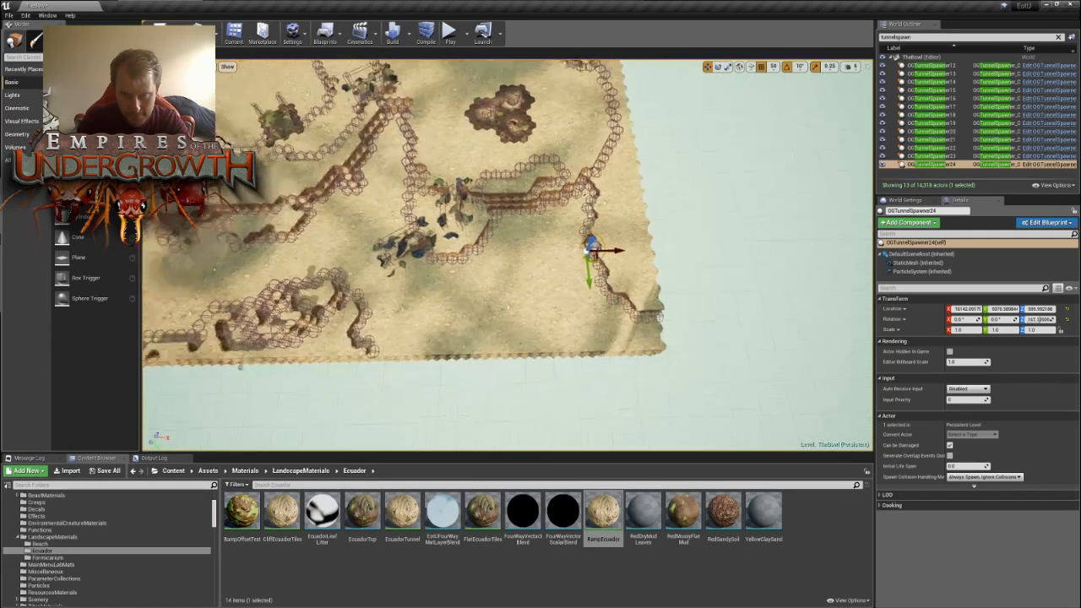
{"action": "key", "text": "ctrl+w"}
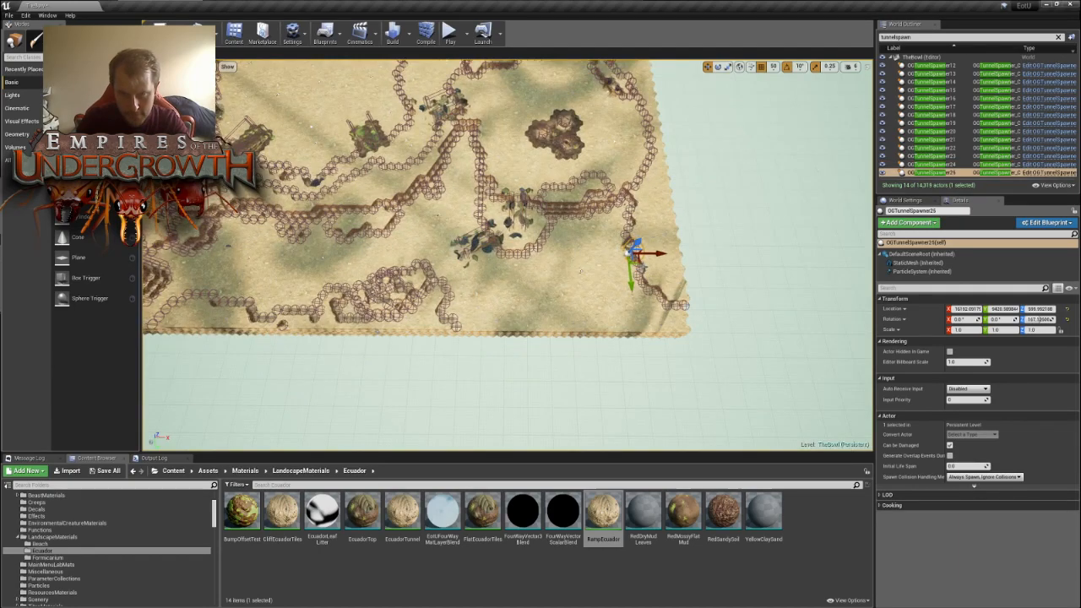
{"action": "right_click_drag", "start_coordinate": [462, 182], "coordinate": [397, 169]}
{"action": "key", "text": "w"}
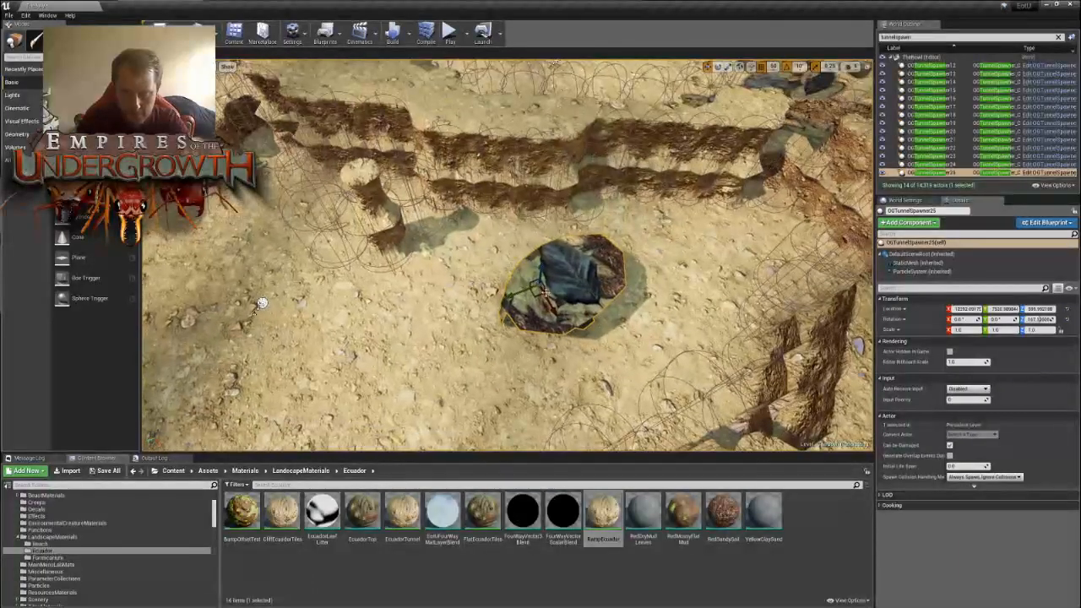
- Fit OGTunnelSpawner25 into the stepped cliff wall outside the central ring and rotate it to about 27.1°
{"action": "key", "text": "e"}
{"action": "left_click_drag", "start_coordinate": [529, 325], "coordinate": [606, 239]}
{"action": "key", "text": "w"}
{"action": "key", "text": "s"}
{"action": "right_click_drag", "start_coordinate": [608, 238], "coordinate": [622, 285]}
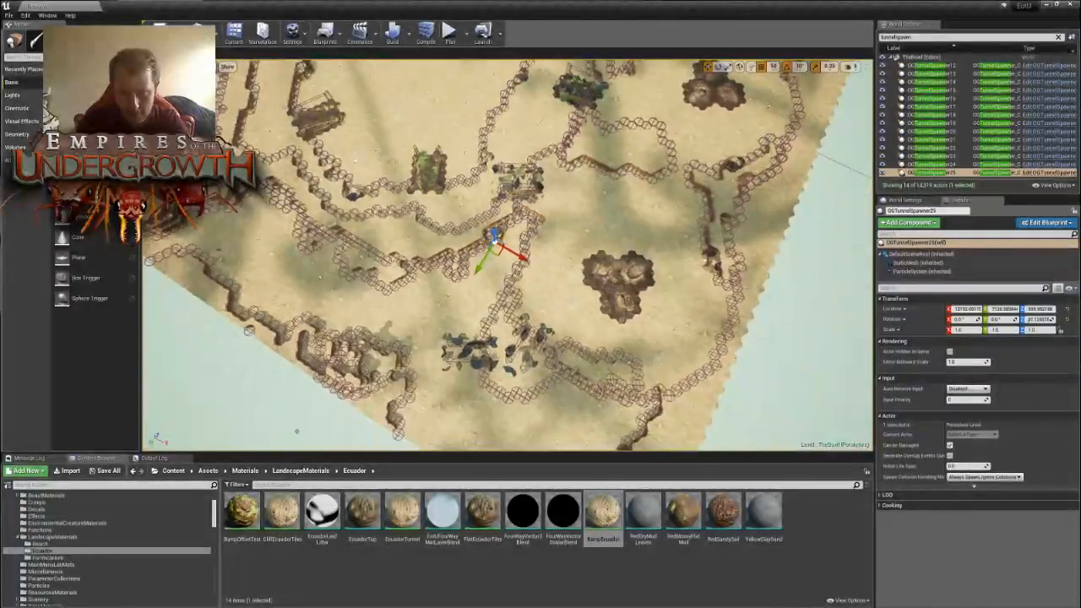
{"action": "key", "text": "e"}
{"action": "left_click_drag", "start_coordinate": [491, 283], "coordinate": [534, 285]}
- Duplicate OGTunnelSpawner25 and move the copy to the open ground below the cliffs outside the central ring
{"action": "key", "text": "ctrl+w"}
{"action": "key", "text": "r"}
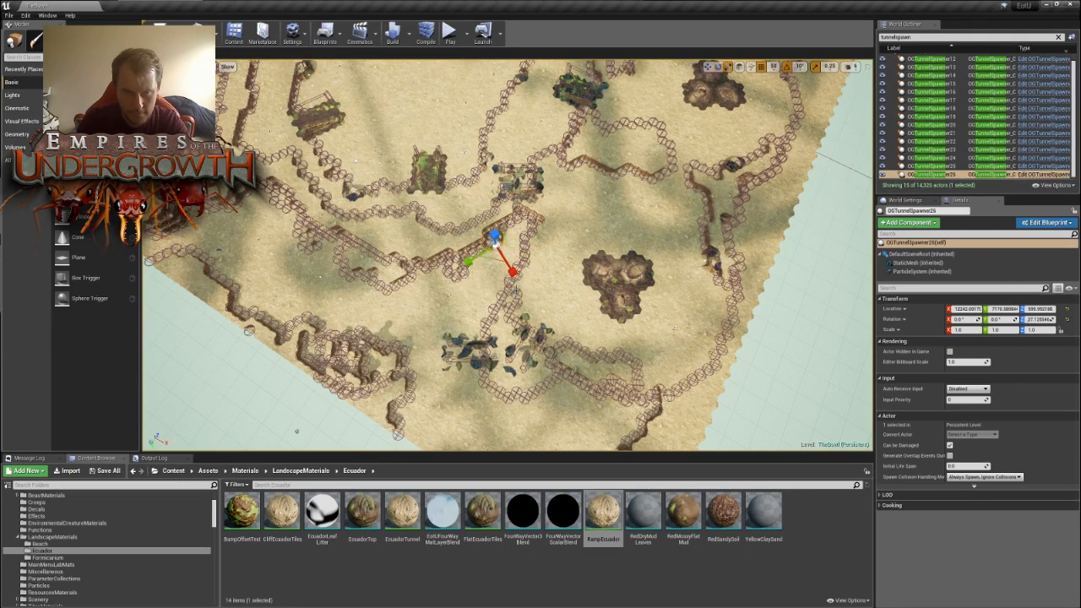
{"action": "left_click_drag", "start_coordinate": [346, 302], "coordinate": [298, 301]}
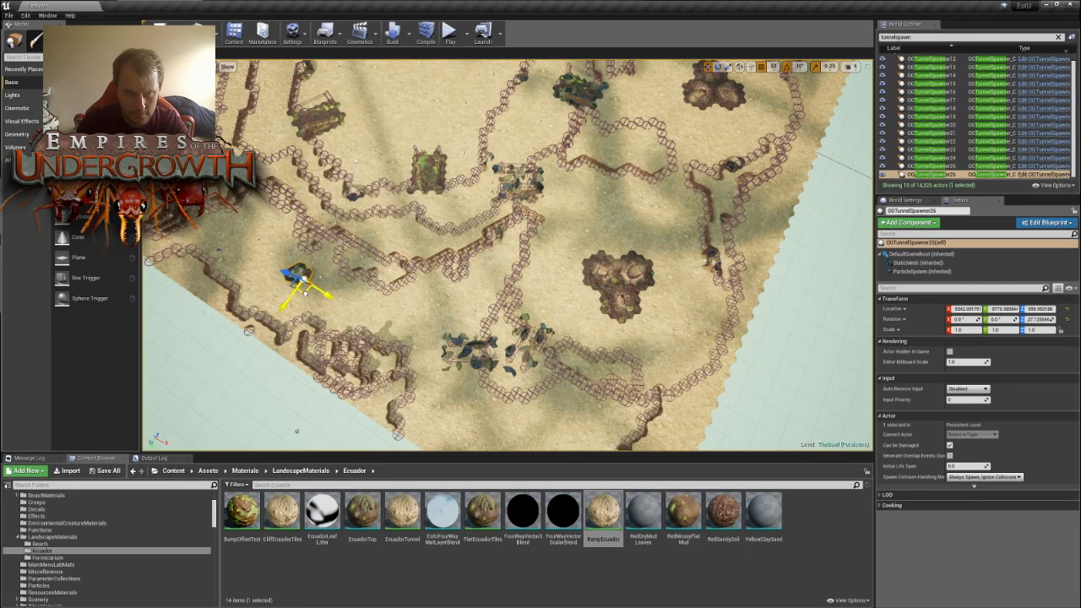
{"action": "key", "text": "f"}
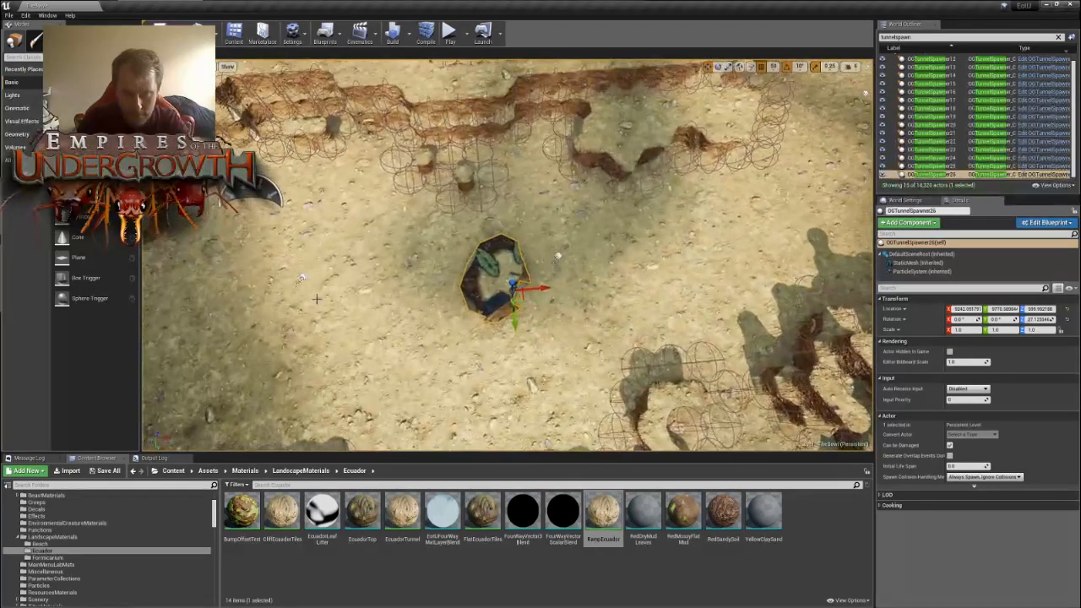
- Rotate OGTunnelSpawner26 to about 117.1° and fit it into the nearby cliff wall outside the central ring
{"action": "left_click_drag", "start_coordinate": [524, 300], "coordinate": [574, 231]}
{"action": "key", "text": "space"}
{"action": "key", "text": "space"}
{"action": "key", "text": "space"}
{"action": "key", "text": "space"}
{"action": "key", "text": "space"}
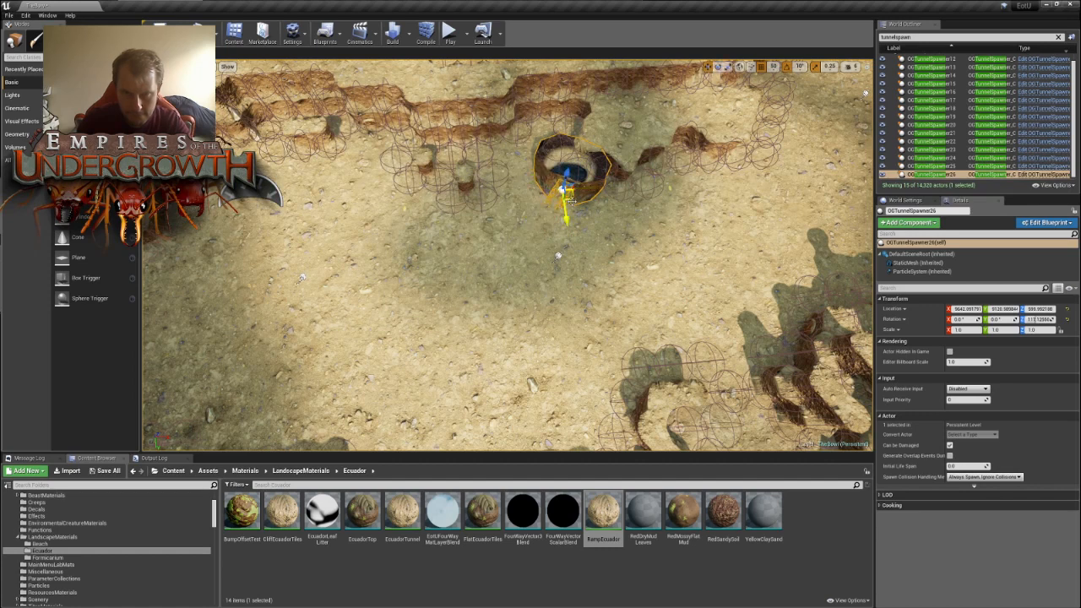
{"action": "left_click_drag", "start_coordinate": [572, 201], "coordinate": [564, 152]}
- Duplicate OGTunnelSpawner26 and move the copy out to the ground beside the outer cliff wall at the map's edge
{"action": "scroll", "coordinate": [564, 152], "scroll_direction": "down", "scroll_amount": 8}
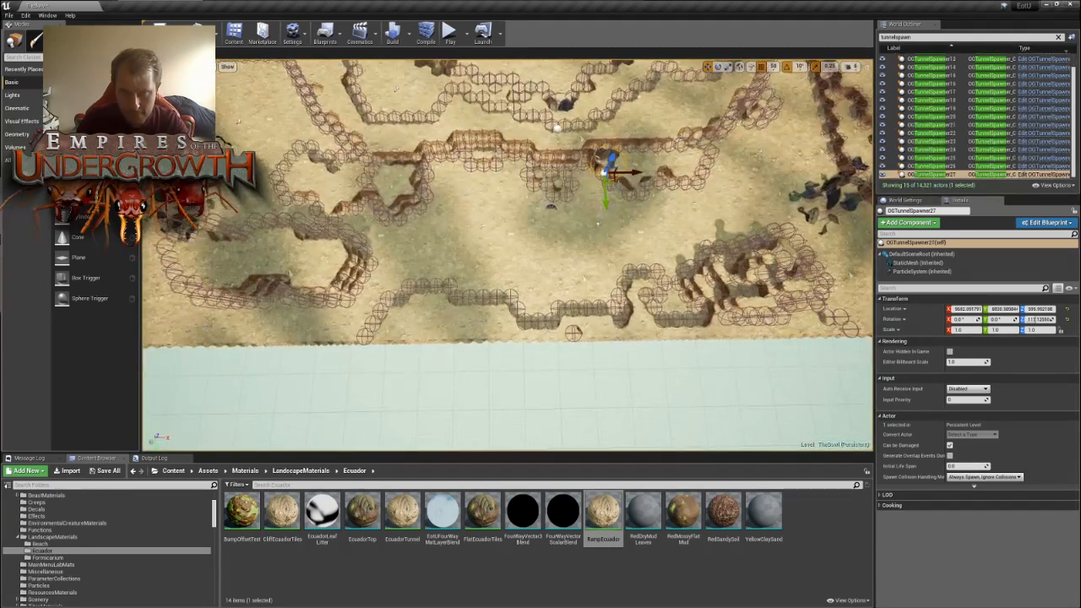
{"action": "left_click_drag", "start_coordinate": [615, 182], "coordinate": [479, 277]}
{"action": "right_click_drag", "start_coordinate": [479, 277], "coordinate": [760, 270]}
{"action": "key", "text": "w"}
{"action": "right_click_drag", "start_coordinate": [523, 288], "coordinate": [525, 219]}
- Rotate OGTunnelSpawner27 to face away from the map's edge and fit it into the outer cliff wall
{"action": "key", "text": "e"}
{"action": "key", "text": "e"}
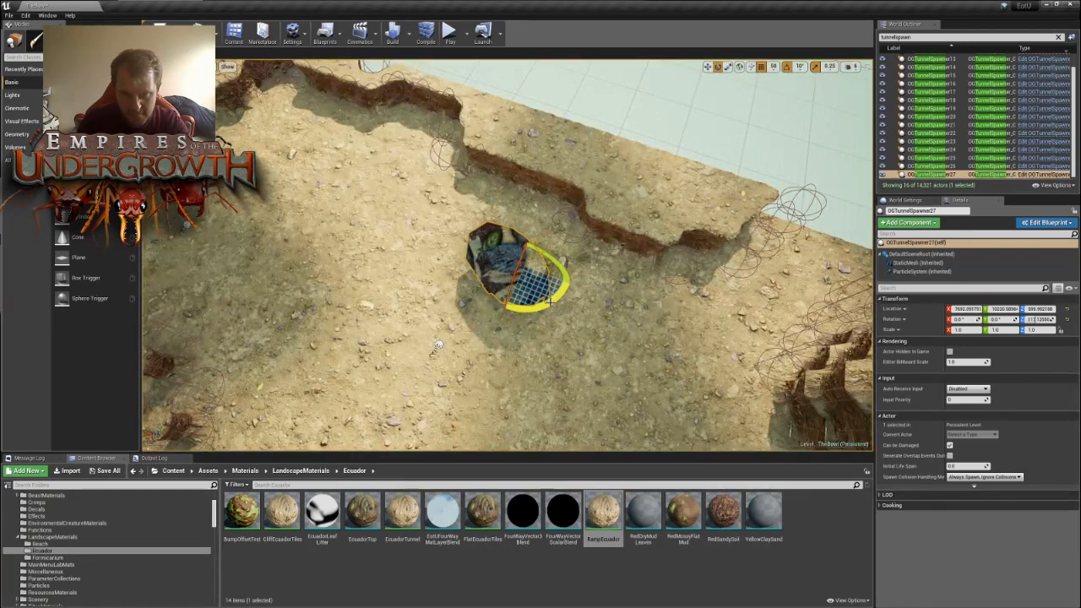
{"action": "left_click_drag", "start_coordinate": [553, 301], "coordinate": [574, 272]}
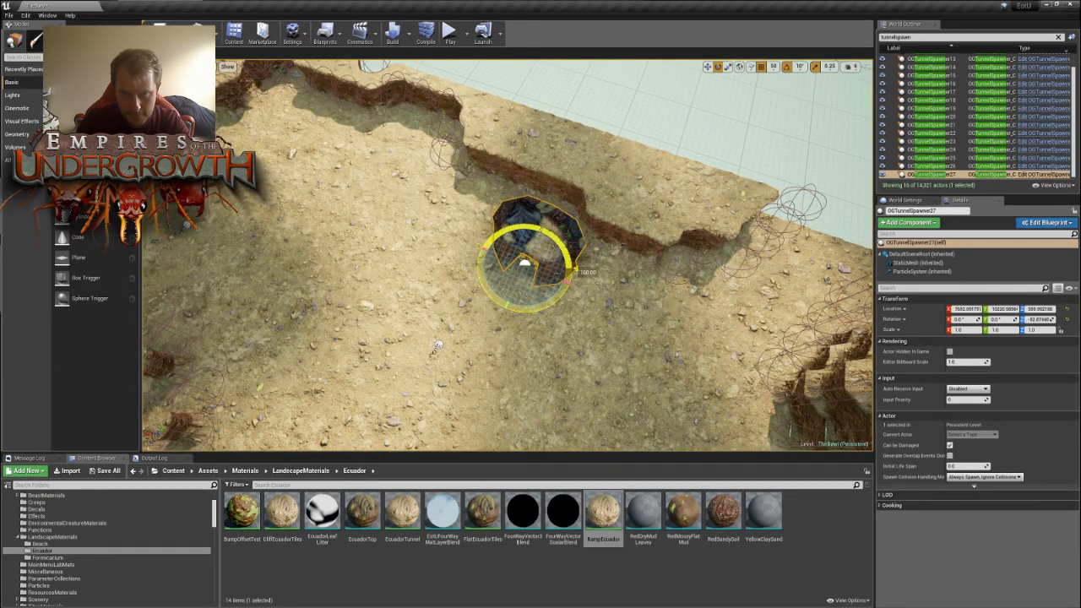
{"action": "key", "text": "w"}
{"action": "right_click_drag", "start_coordinate": [438, 345], "coordinate": [439, 321]}
{"action": "key", "text": "f"}
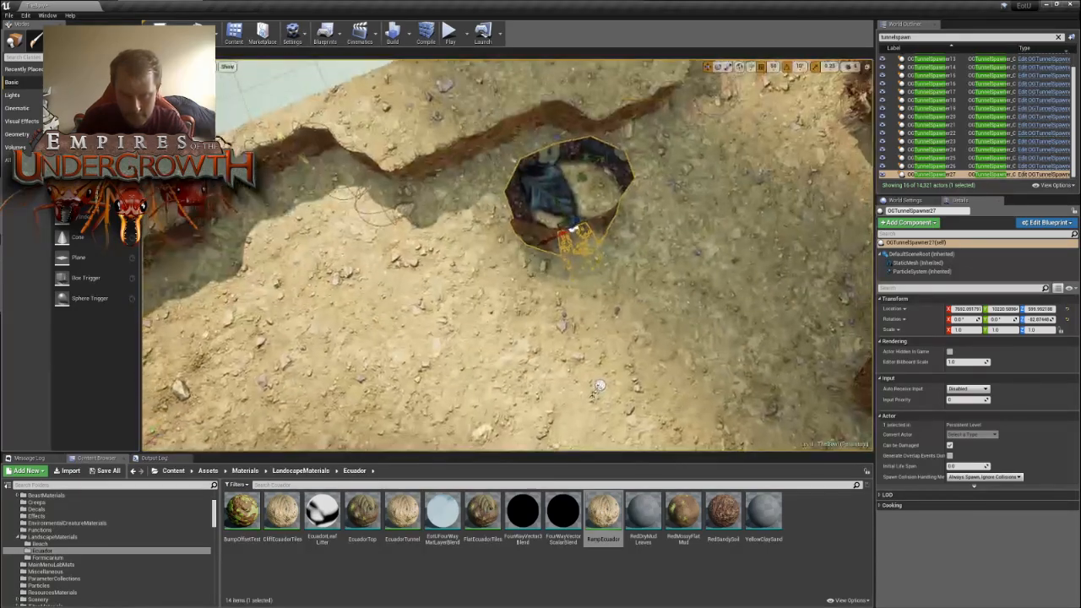
{"action": "left_click_drag", "start_coordinate": [558, 227], "coordinate": [528, 163]}
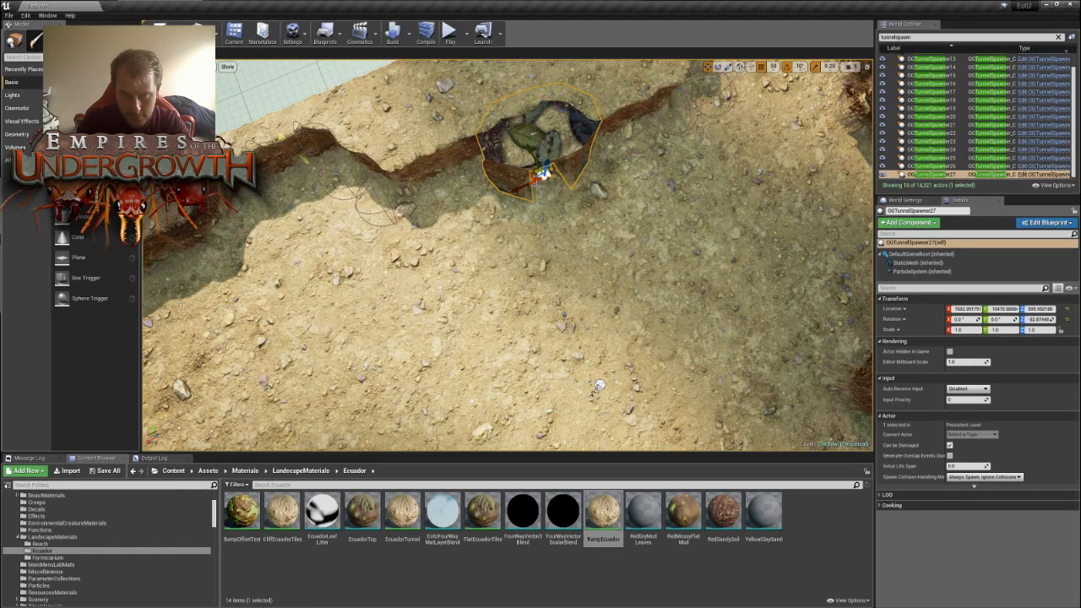
{"action": "left_click_drag", "start_coordinate": [532, 221], "coordinate": [505, 221]}
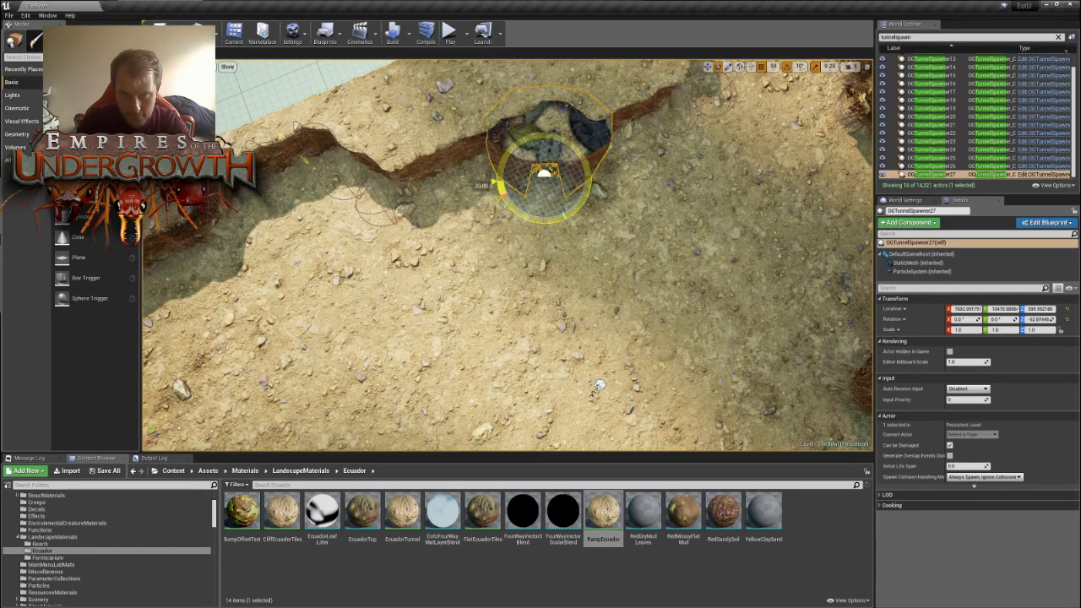
- Duplicate OGTunnelSpawner27 and move the copy inward, near the bend of the cliff wall beyond the looped rock formations
{"action": "key", "text": "s"}
{"action": "right_click_drag", "start_coordinate": [600, 386], "coordinate": [770, 376]}
{"action": "key", "text": "w"}
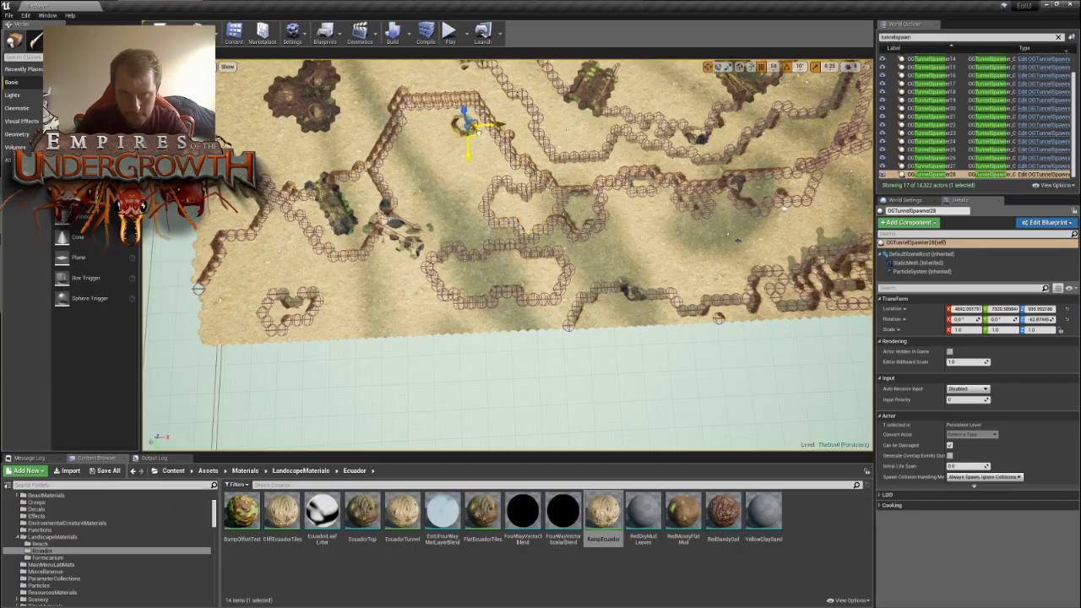
{"action": "left_click_drag", "start_coordinate": [480, 126], "coordinate": [477, 127]}
{"action": "key", "text": "w"}
{"action": "right_click_drag", "start_coordinate": [477, 127], "coordinate": [426, 122]}
{"action": "key", "text": "s"}
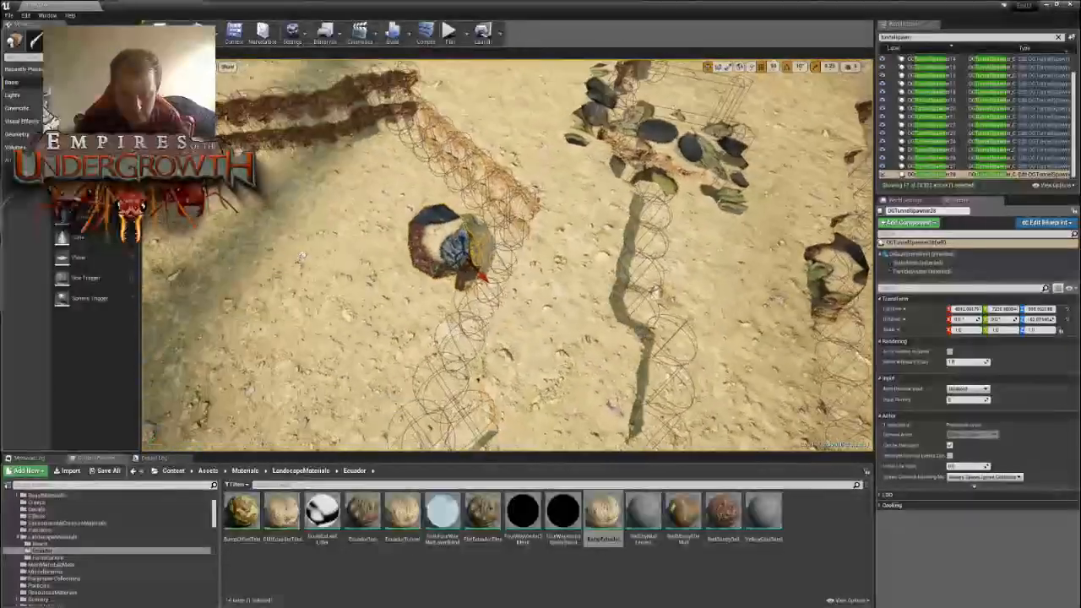
- Rotate OGTunnelSpawner28 to about 127.1° and fit it into the bend of the cliff wall
{"action": "key", "text": "r"}
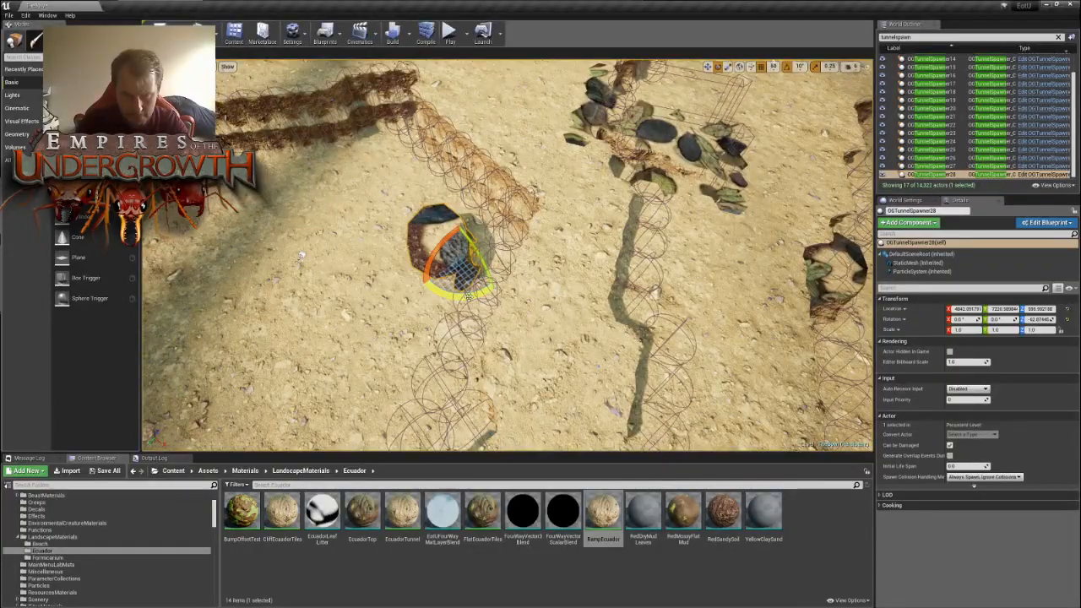
{"action": "mouse_move", "coordinate": [471, 296]}
{"action": "right_mouse_down"}
{"action": "mouse_move", "coordinate": [507, 262]}
{"action": "mouse_move", "coordinate": [557, 250]}
{"action": "mouse_move", "coordinate": [506, 253]}
{"action": "mouse_move", "coordinate": [519, 317]}
{"action": "mouse_move", "coordinate": [473, 308]}
{"action": "right_mouse_up"}
{"action": "key", "text": "w"}
{"action": "key", "text": "s"}
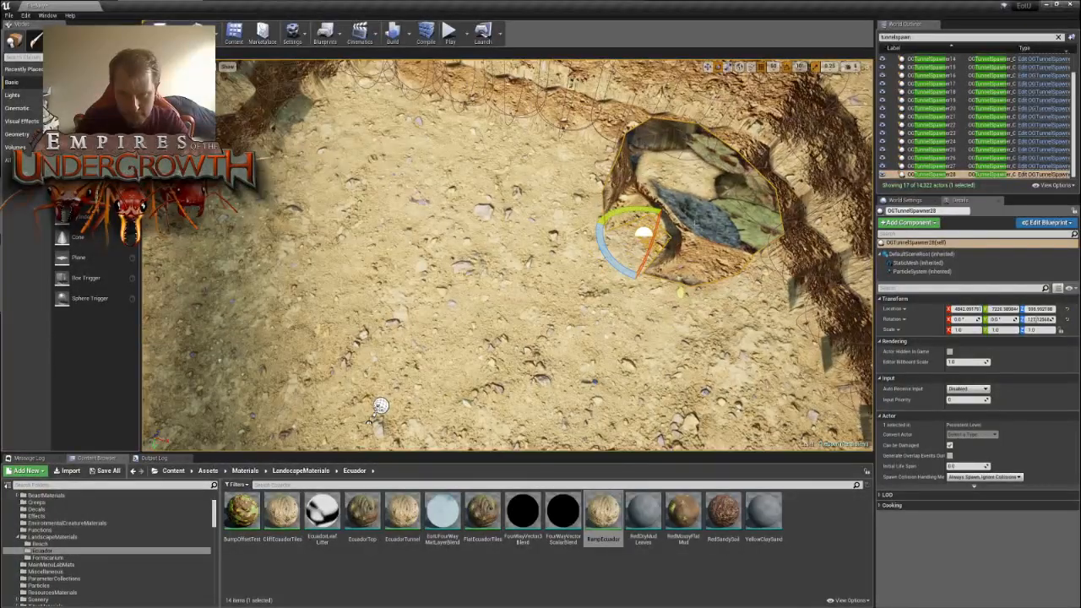
{"action": "left_click_drag", "start_coordinate": [650, 248], "coordinate": [683, 233]}
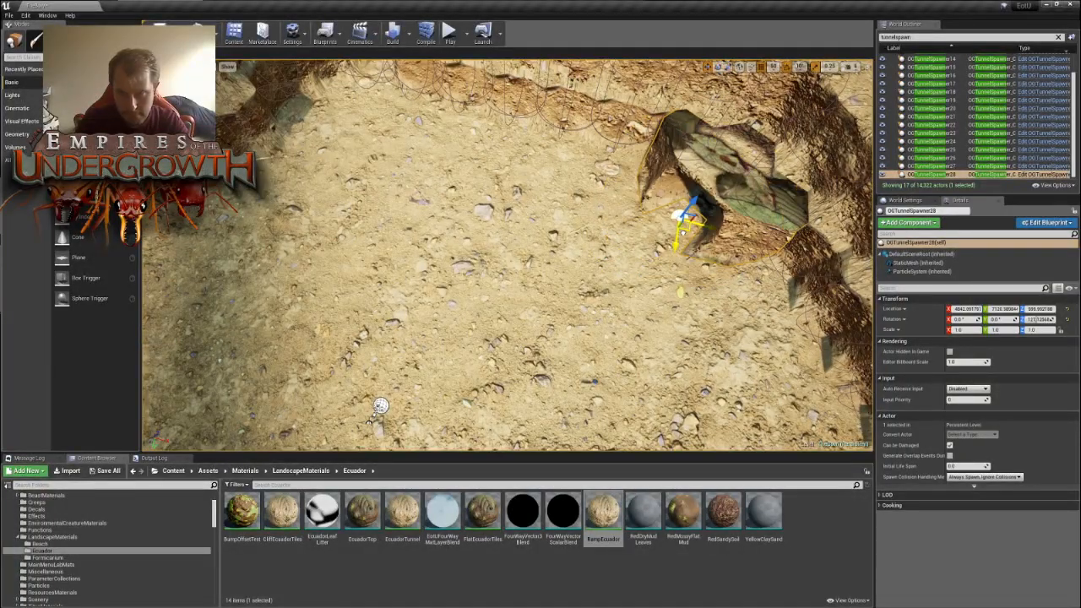
{"action": "right_click_drag", "start_coordinate": [698, 226], "coordinate": [684, 275]}
- Duplicate OGTunnelSpawner28 and move the copy out to the short cliff wall at the map's corner
{"action": "key", "text": "s"}
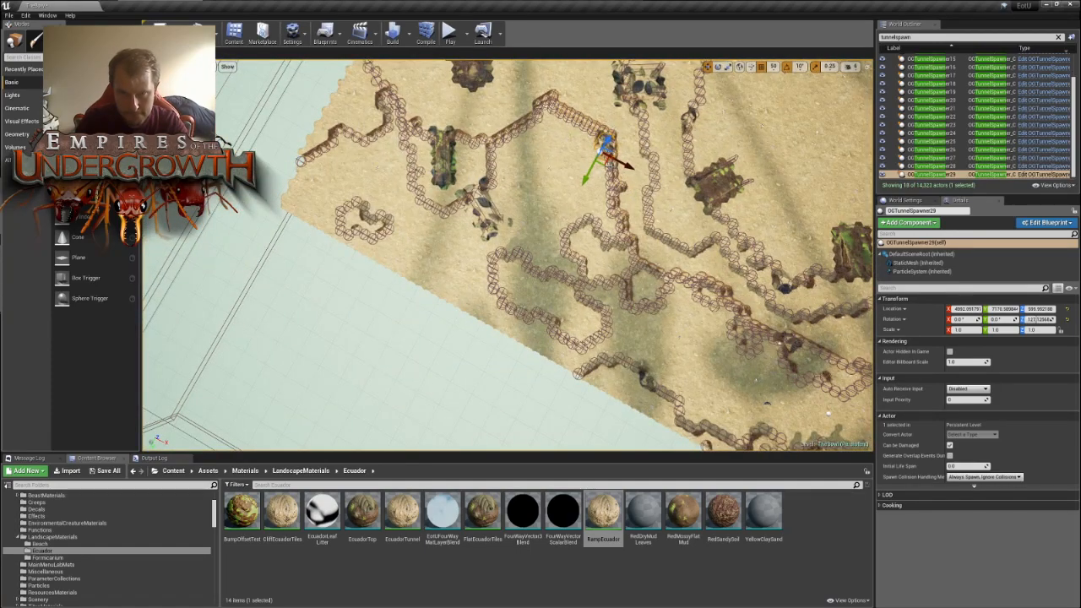
{"action": "left_click_drag", "start_coordinate": [386, 195], "coordinate": [326, 161]}
{"action": "key", "text": "w"}
{"action": "right_click_drag", "start_coordinate": [326, 160], "coordinate": [287, 142]}
- Rotate OGTunnelSpawner29 and fit it into the bend of the short cliff wall at the map's corner
{"action": "right_click_drag", "start_coordinate": [403, 202], "coordinate": [380, 201]}
{"action": "key", "text": "e"}
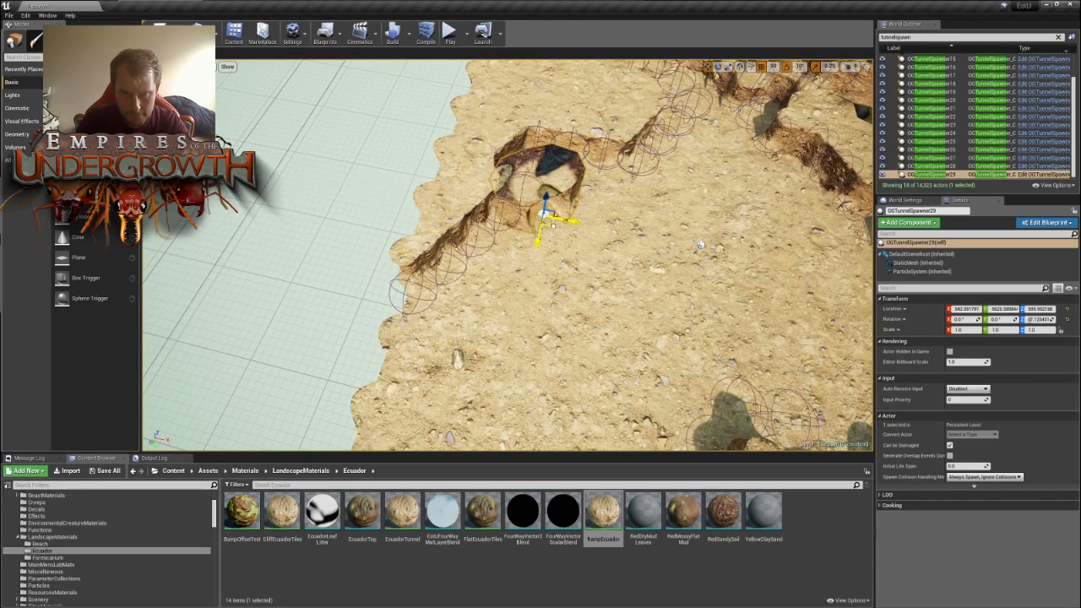
{"action": "right_click_drag", "start_coordinate": [538, 201], "coordinate": [214, 229]}
- Duplicate OGTunnelSpawner29 and move the copy along the map's edge to the next corner, beside the landmarks there
{"action": "key", "text": "s"}
{"action": "key", "text": "ctrl+w"}
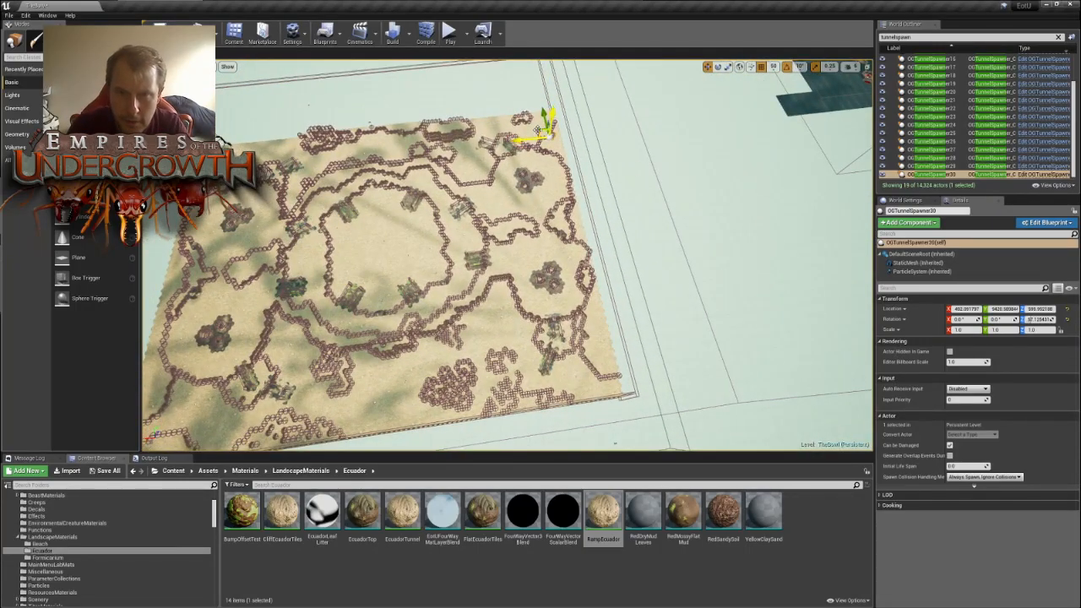
{"action": "right_click_drag", "start_coordinate": [424, 213], "coordinate": [555, 234]}
{"action": "key", "text": "w"}
{"action": "left_click_drag", "start_coordinate": [581, 205], "coordinate": [787, 165]}
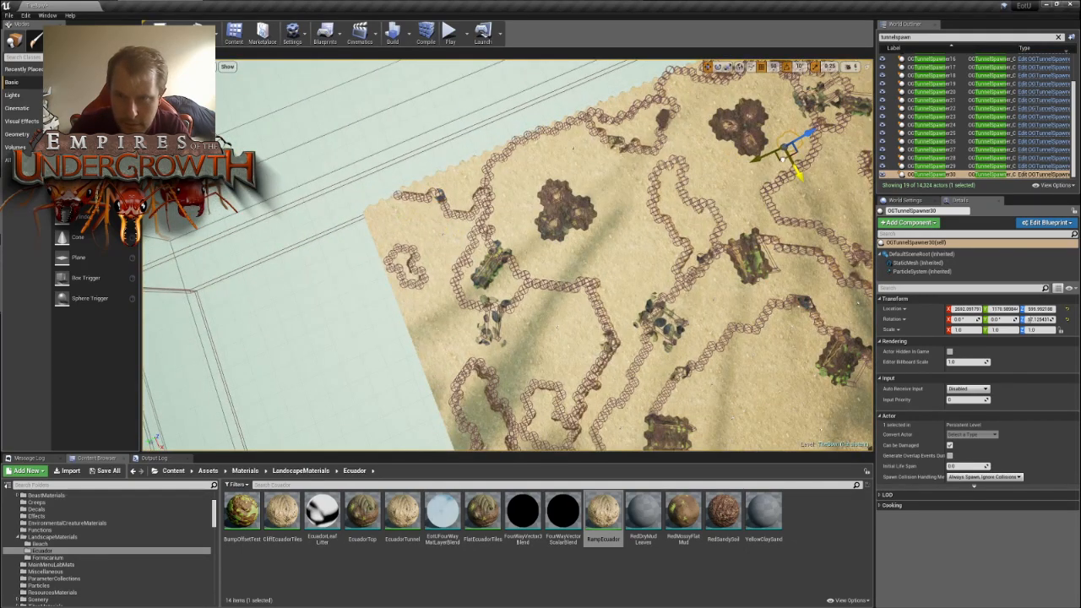
{"action": "key", "text": "d"}
{"action": "right_click_drag", "start_coordinate": [787, 164], "coordinate": [732, 162]}
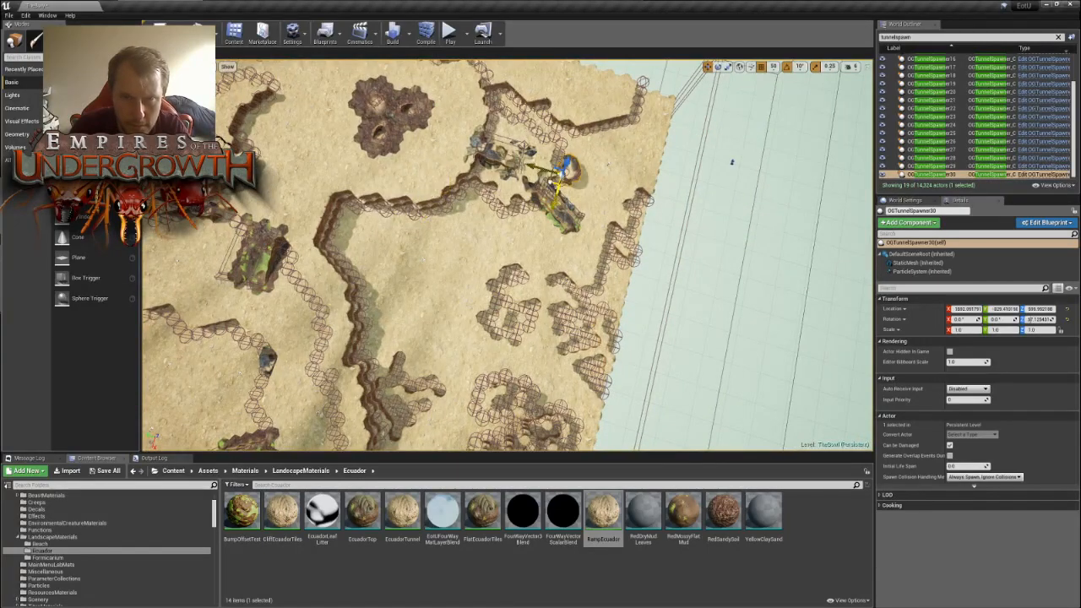
- Rotate OGTunnelSpawner30 to about -22.9° and fit it into the cliff wall near the map's corner
{"action": "mouse_move", "coordinate": [546, 275]}
{"action": "right_mouse_down"}
{"action": "mouse_move", "coordinate": [517, 255]}
{"action": "mouse_move", "coordinate": [546, 274]}
{"action": "right_mouse_up"}
{"action": "key", "text": "w"}
{"action": "left_click_drag", "start_coordinate": [522, 384], "coordinate": [522, 384]}
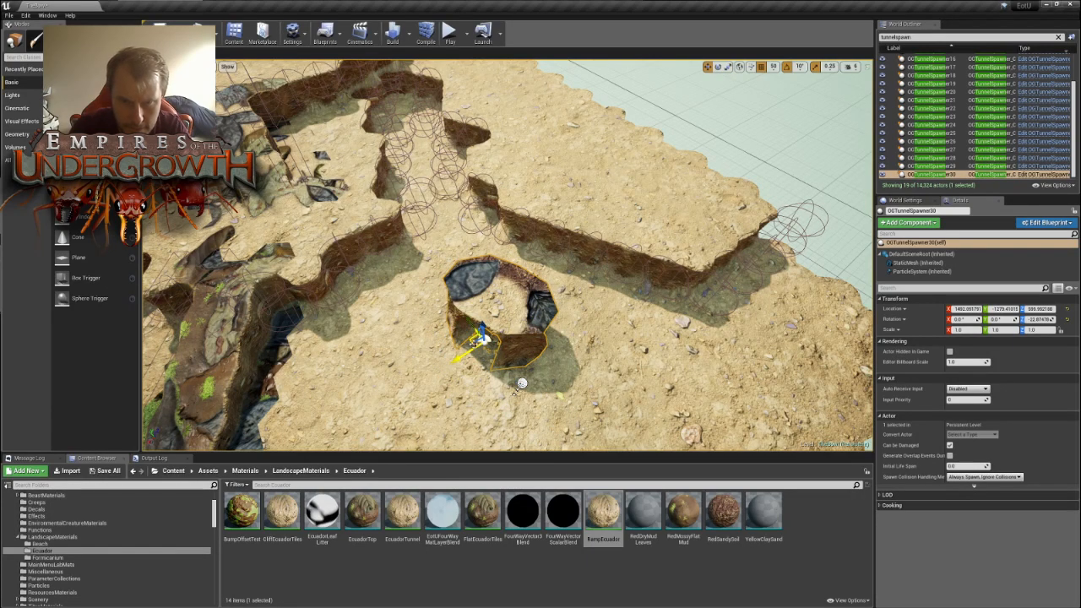
{"action": "left_click_drag", "start_coordinate": [463, 353], "coordinate": [547, 300]}
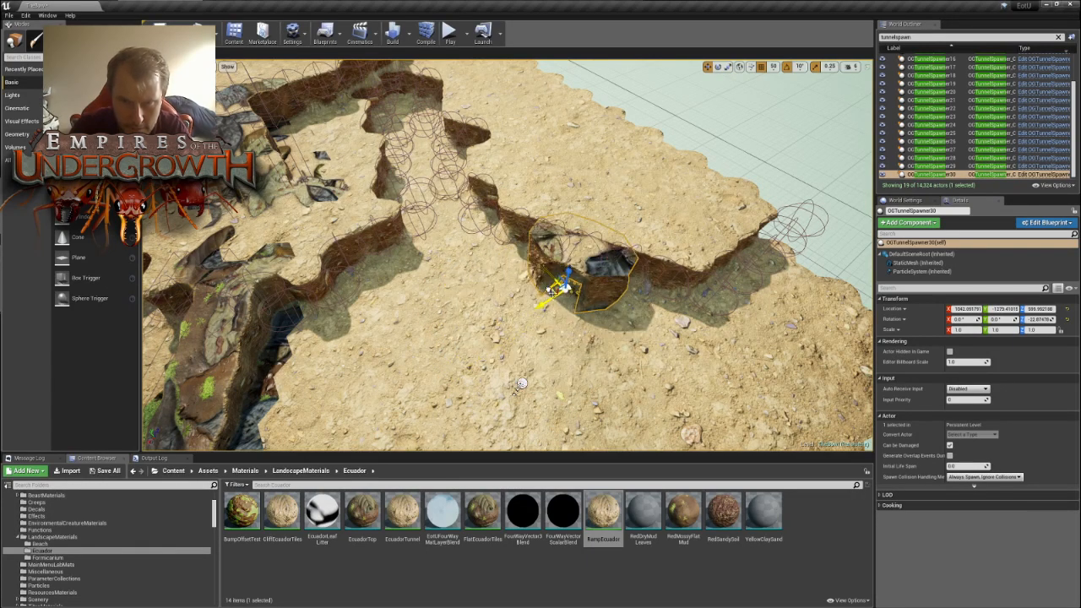
- Duplicate OGTunnelSpawner30 and move the copy inward, near the corner where the two double-stepped cliff walls meet
{"action": "key", "text": "s"}
{"action": "mouse_move", "coordinate": [610, 295]}
{"action": "right_mouse_down"}
{"action": "mouse_move", "coordinate": [583, 288]}
{"action": "mouse_move", "coordinate": [610, 295]}
{"action": "right_mouse_up"}
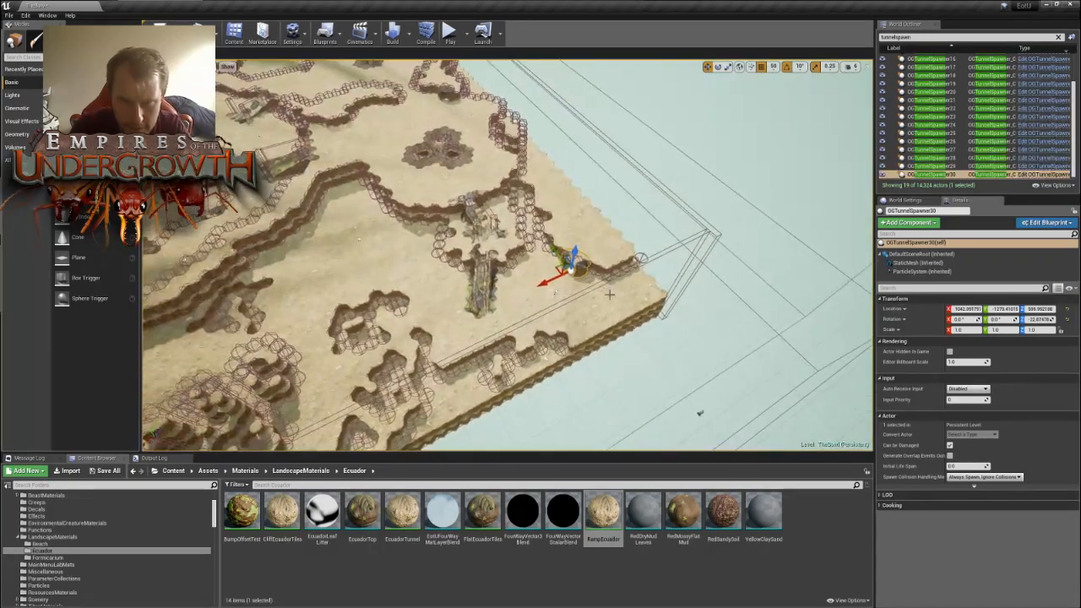
{"action": "left_click_drag", "start_coordinate": [552, 267], "coordinate": [313, 234]}
{"action": "key", "text": "f"}
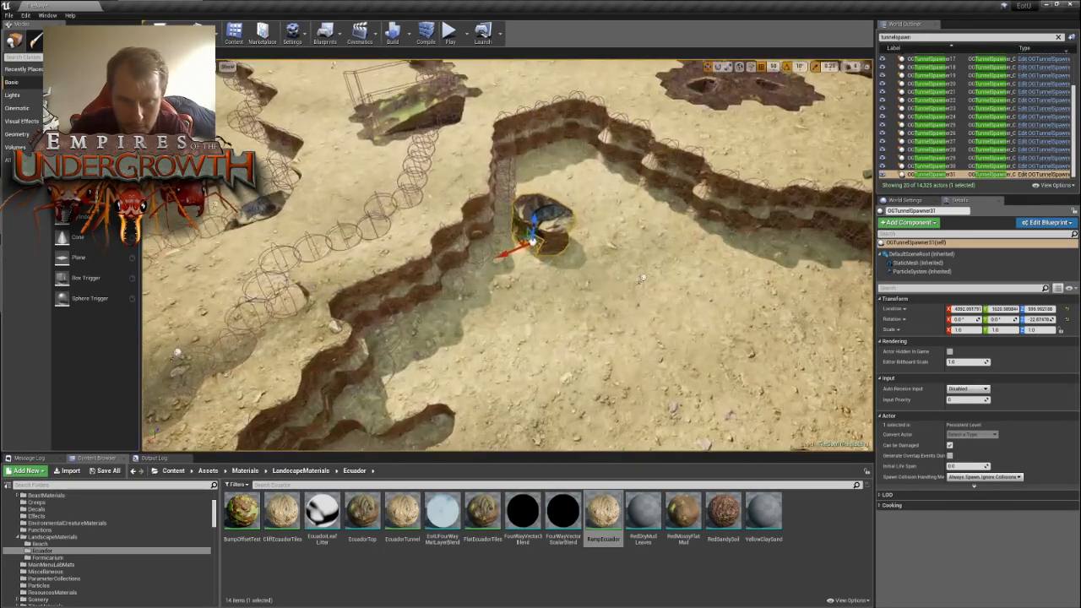
- Rotate OGTunnelSpawner31 to about -102.9° and fit it into the corner of the double-stepped cliff wall
{"action": "key", "text": "e"}
{"action": "left_click_drag", "start_coordinate": [507, 272], "coordinate": [496, 258]}
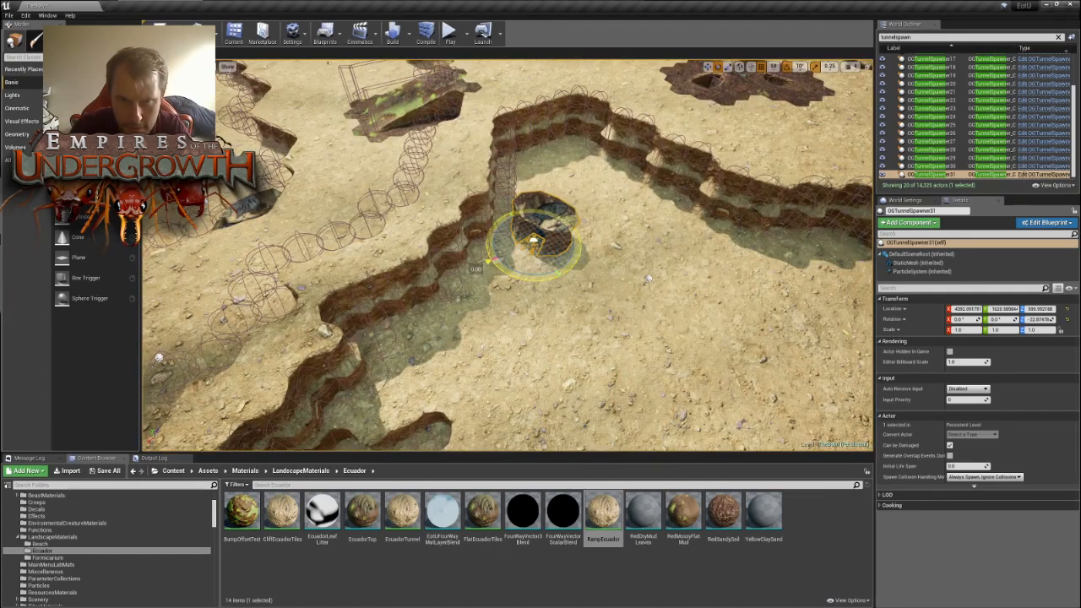
{"action": "right_click_drag", "start_coordinate": [575, 246], "coordinate": [465, 355]}
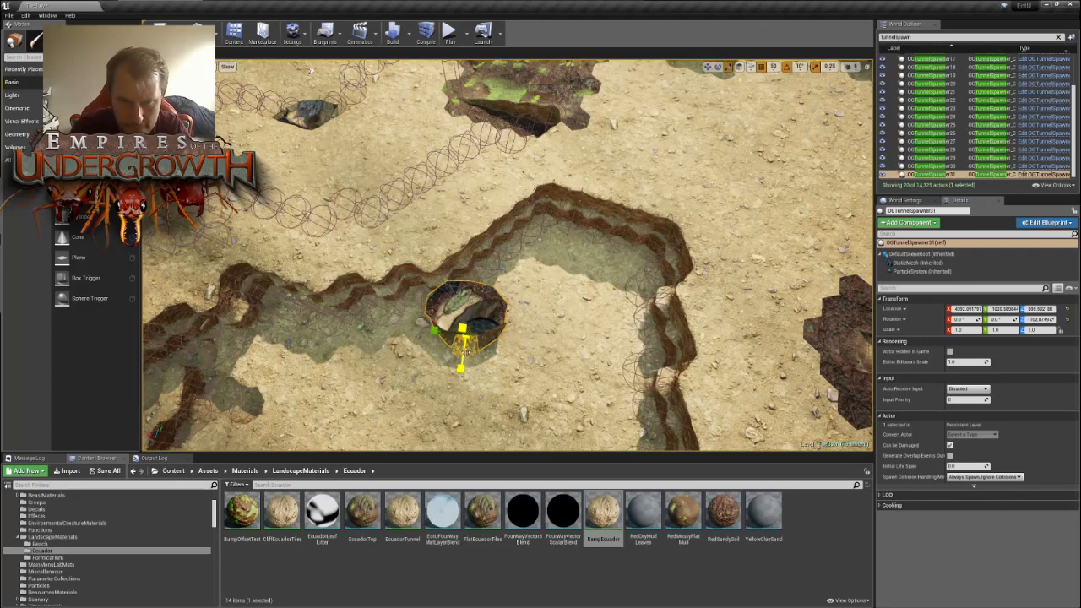
{"action": "left_click_drag", "start_coordinate": [461, 325], "coordinate": [547, 244]}
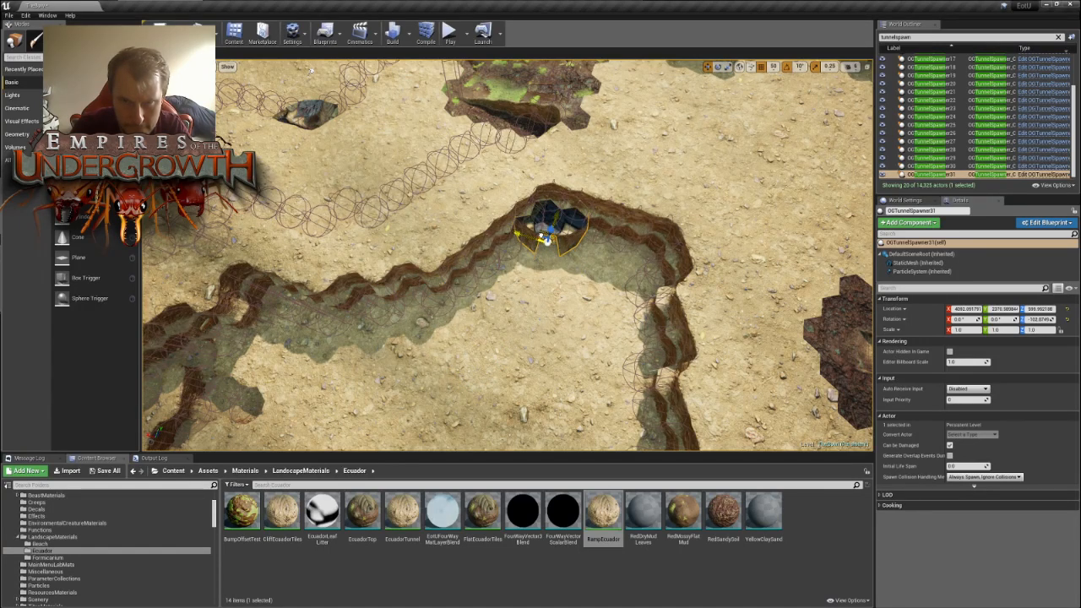
- Duplicate OGTunnelSpawner31 and move the copy along the outside of the central ring to the ground below the stepped cliffs
{"action": "scroll", "coordinate": [547, 241], "scroll_direction": "down", "scroll_amount": 10}
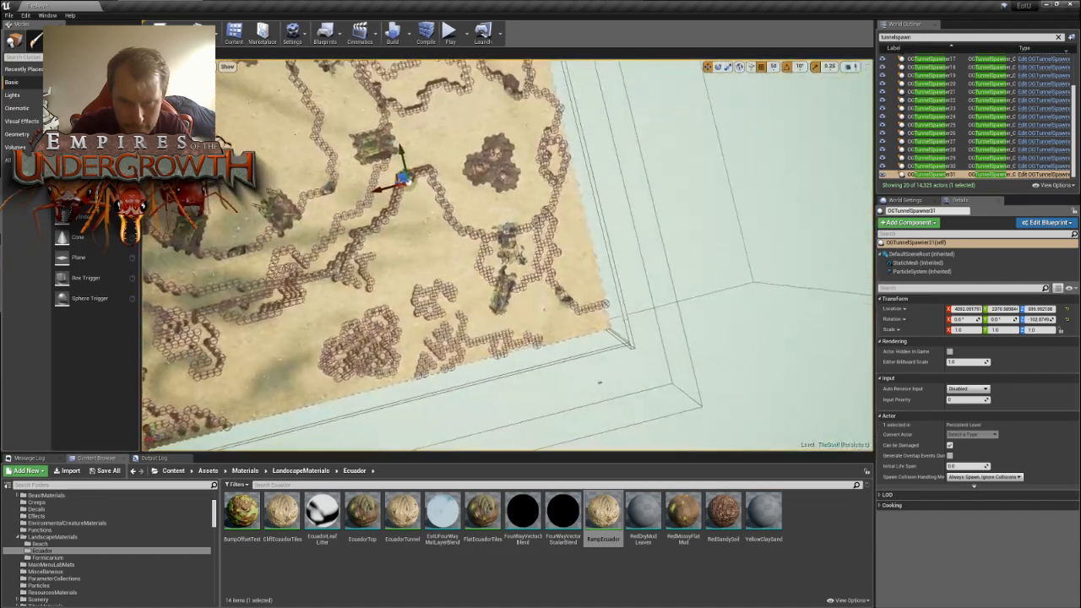
{"action": "right_click_drag", "start_coordinate": [579, 262], "coordinate": [490, 262]}
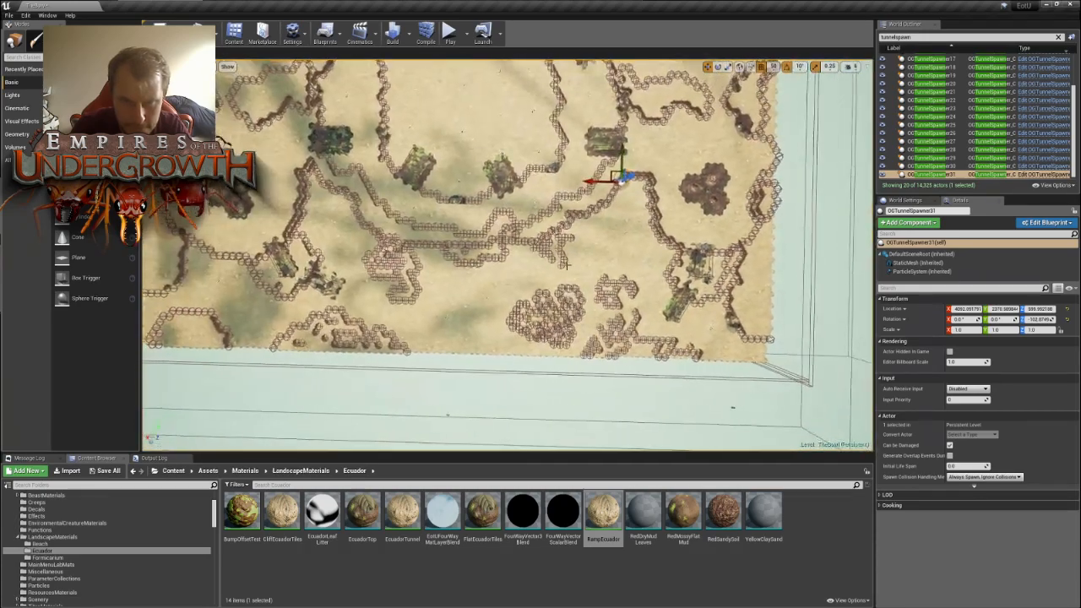
{"action": "key", "text": "ctrl+w"}
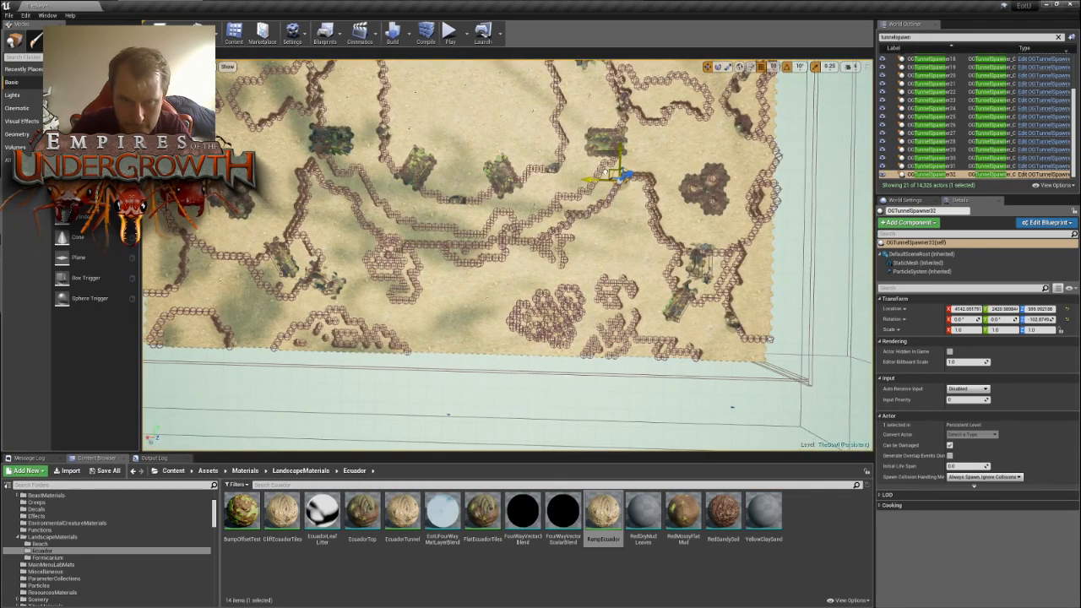
{"action": "left_click_drag", "start_coordinate": [610, 174], "coordinate": [434, 279]}
{"action": "key", "text": "w"}
{"action": "right_click_drag", "start_coordinate": [441, 282], "coordinate": [524, 325]}
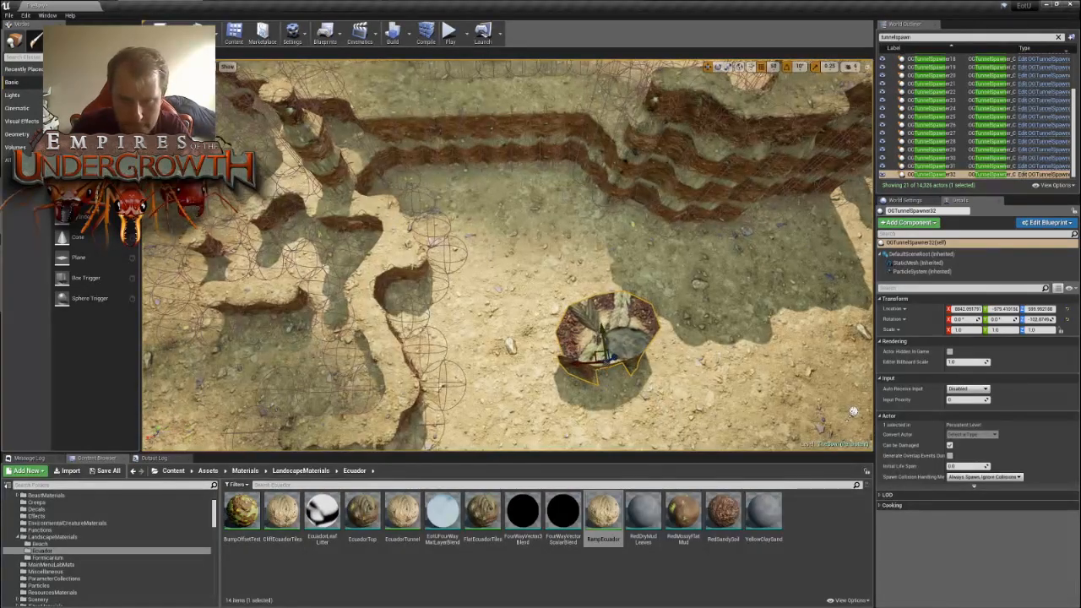
- Fit OGTunnelSpawner32 into the stepped cliff wall outside the central ring and rotate it to about -62.9°
{"action": "left_click_drag", "start_coordinate": [602, 358], "coordinate": [567, 193]}
{"action": "key", "text": "e"}
{"action": "right_click_drag", "start_coordinate": [578, 245], "coordinate": [649, 251]}
{"action": "key", "text": "w"}
- Duplicate OGTunnelSpawner32 and move the copy across the open ground to the edge of the rock pillar cluster
{"action": "key", "text": "ctrl+w"}
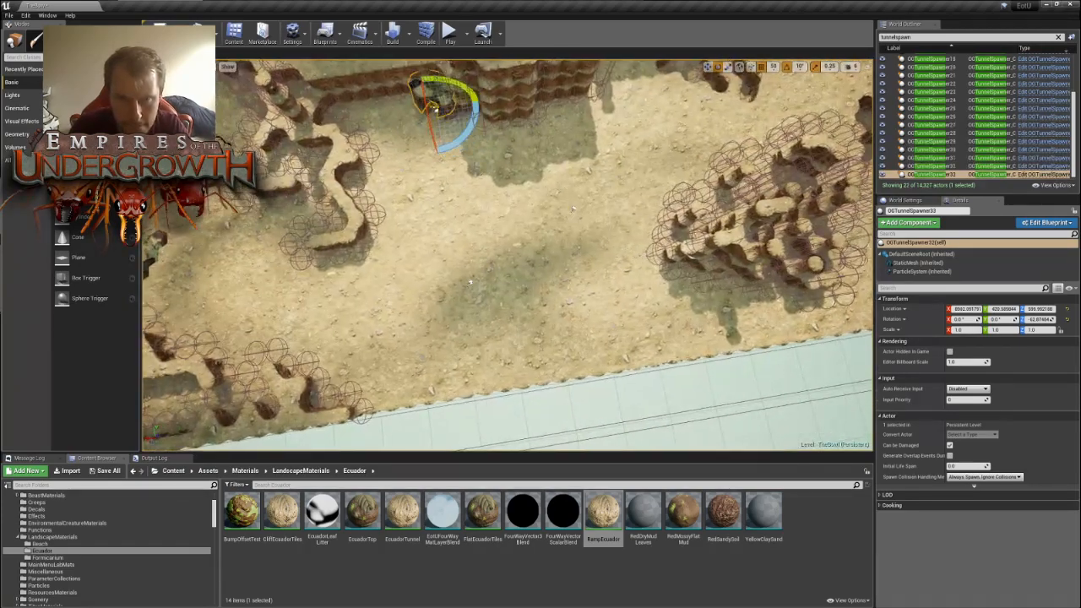
{"action": "key", "text": "w"}
{"action": "left_click_drag", "start_coordinate": [420, 103], "coordinate": [688, 85]}
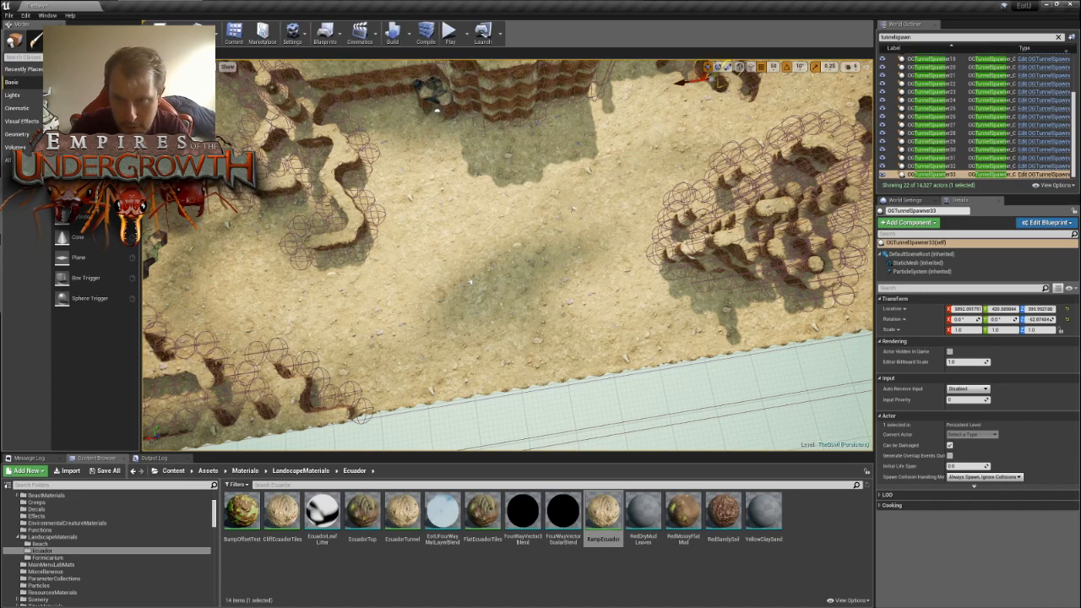
{"action": "right_click_drag", "start_coordinate": [688, 101], "coordinate": [700, 76]}
{"action": "key", "text": "w"}
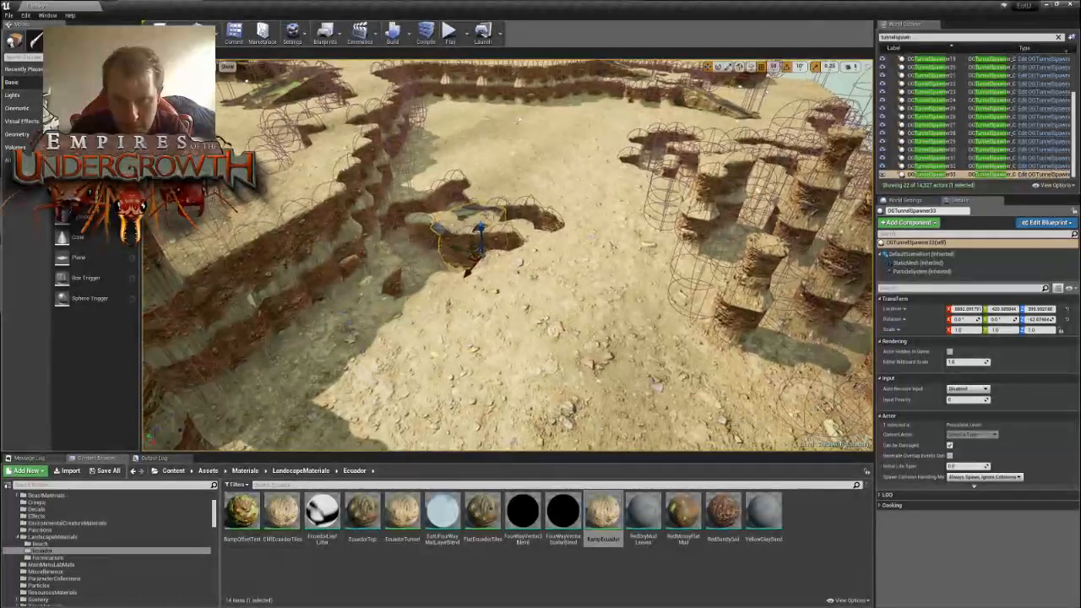
{"action": "left_click_drag", "start_coordinate": [484, 226], "coordinate": [491, 192]}
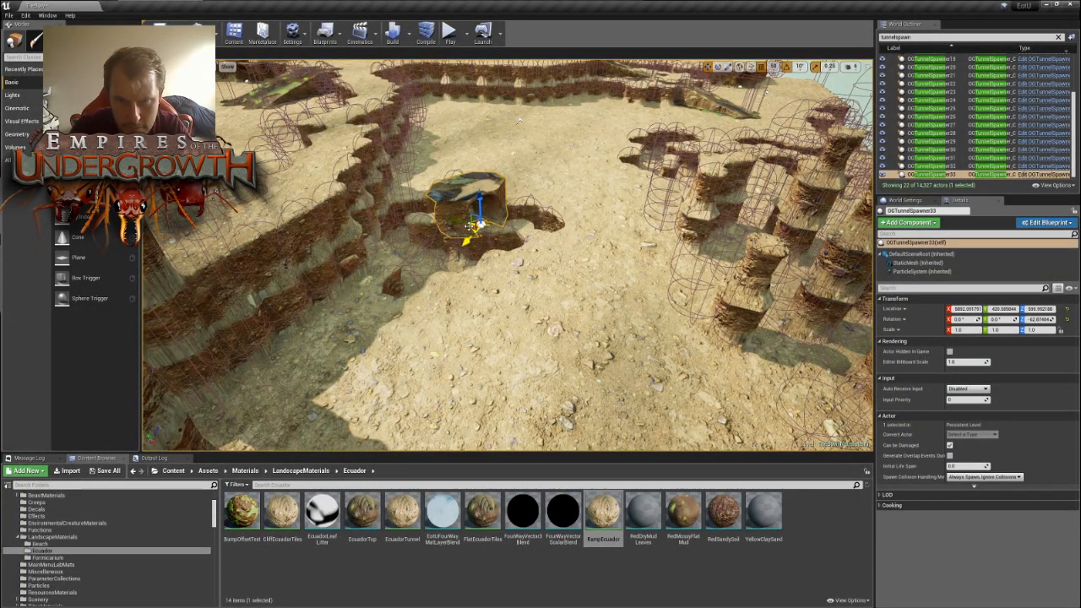
{"action": "left_click_drag", "start_coordinate": [471, 226], "coordinate": [665, 359]}
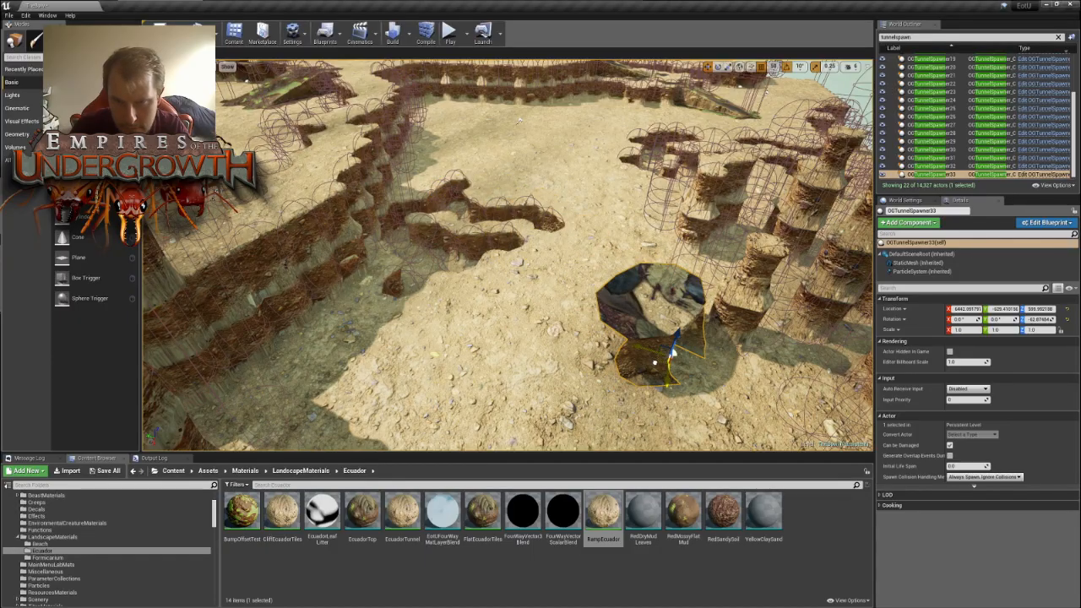
- Rotate OGTunnelSpawner33 to about 77.1° and fit it between the rock pillars at the edge of the cluster
{"action": "right_click_drag", "start_coordinate": [666, 359], "coordinate": [612, 317]}
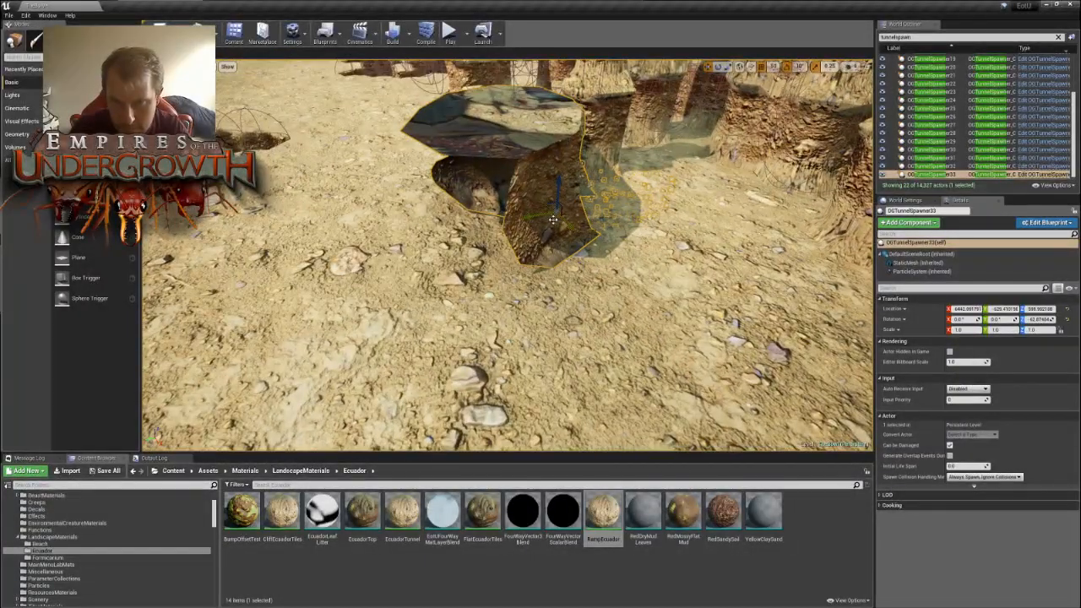
{"action": "left_click_drag", "start_coordinate": [575, 232], "coordinate": [794, 229]}
{"action": "key", "text": "e"}
{"action": "left_click_drag", "start_coordinate": [789, 177], "coordinate": [784, 184]}
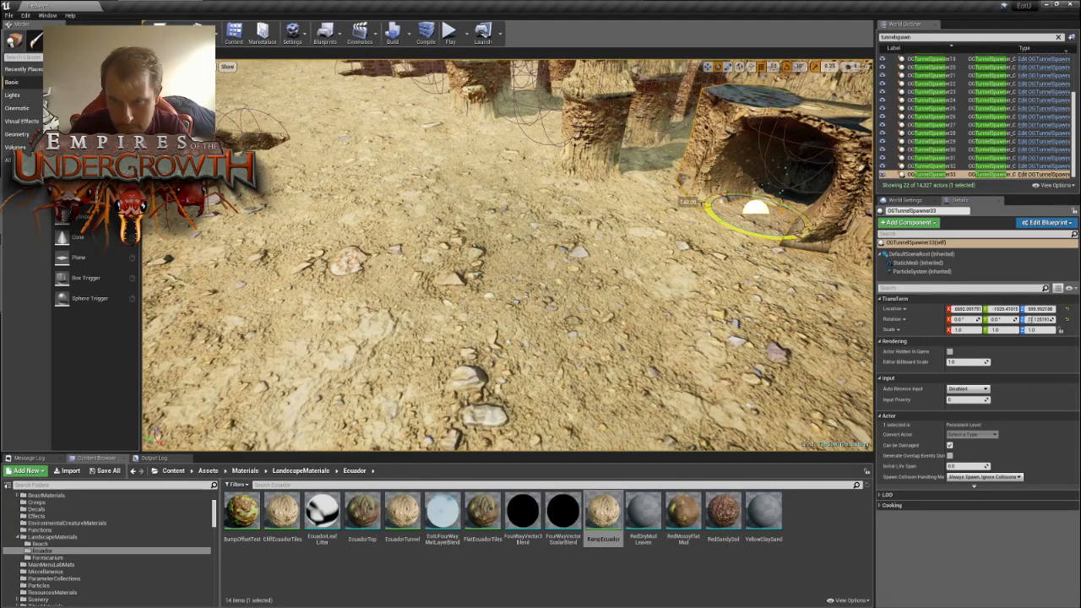
{"action": "right_click_drag", "start_coordinate": [784, 184], "coordinate": [560, 214]}
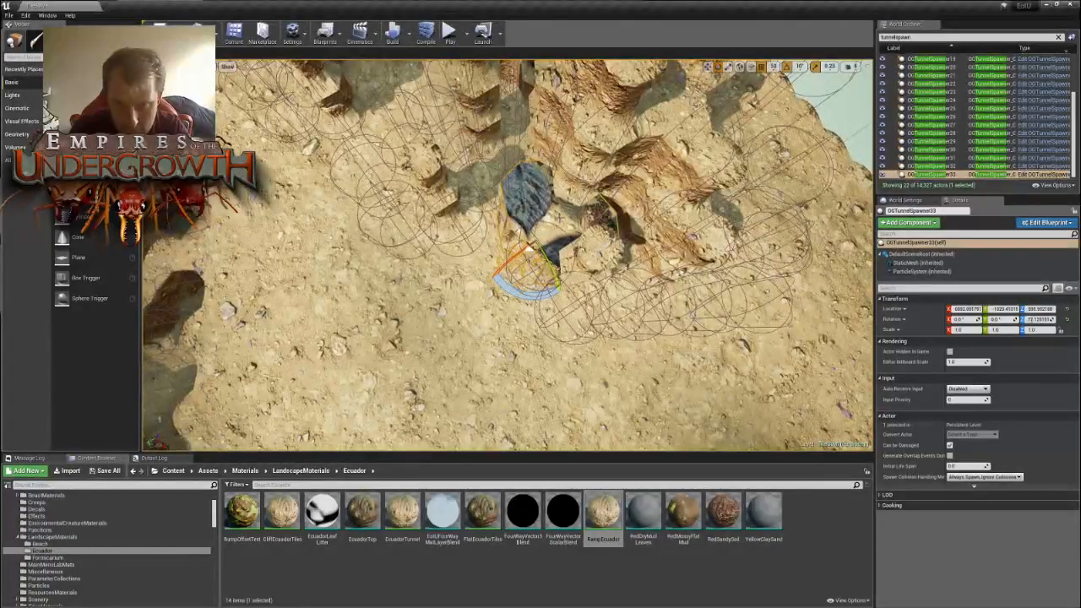
{"action": "key", "text": "w"}
{"action": "left_click_drag", "start_coordinate": [532, 265], "coordinate": [521, 242]}
{"action": "right_click_drag", "start_coordinate": [521, 242], "coordinate": [372, 235]}
{"action": "key", "text": "s"}
{"action": "right_click_drag", "start_coordinate": [583, 263], "coordinate": [599, 268]}
- Duplicate OGTunnelSpawner33 and move the copy to the open ground in front of the double-stepped cliff wall
{"action": "key", "text": "ctrl+w"}
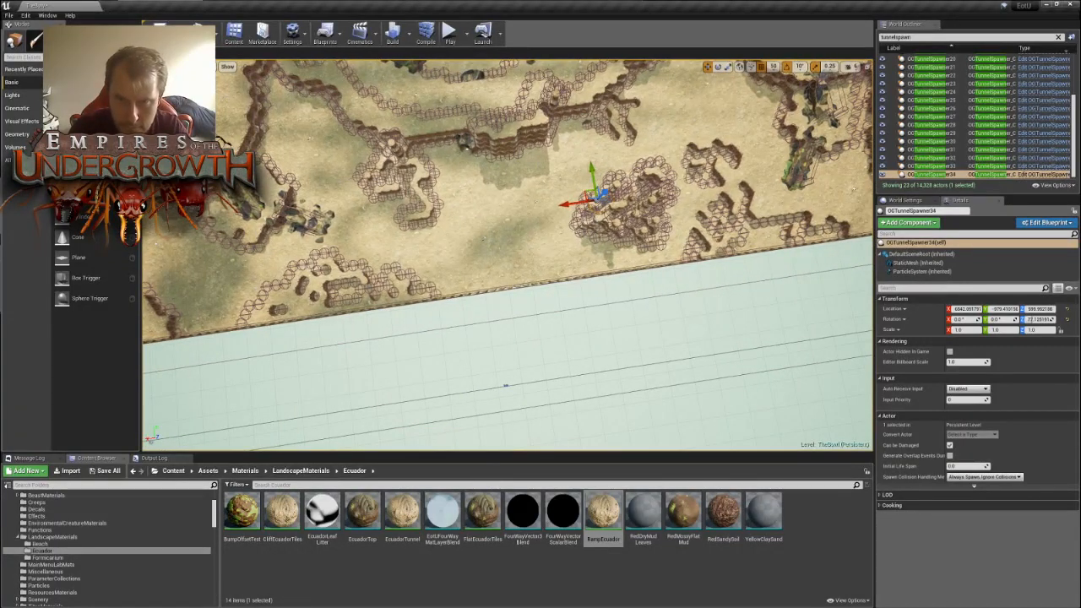
{"action": "key", "text": "r"}
{"action": "key", "text": "w"}
{"action": "left_click_drag", "start_coordinate": [583, 193], "coordinate": [285, 110]}
{"action": "right_click_drag", "start_coordinate": [285, 110], "coordinate": [574, 292]}
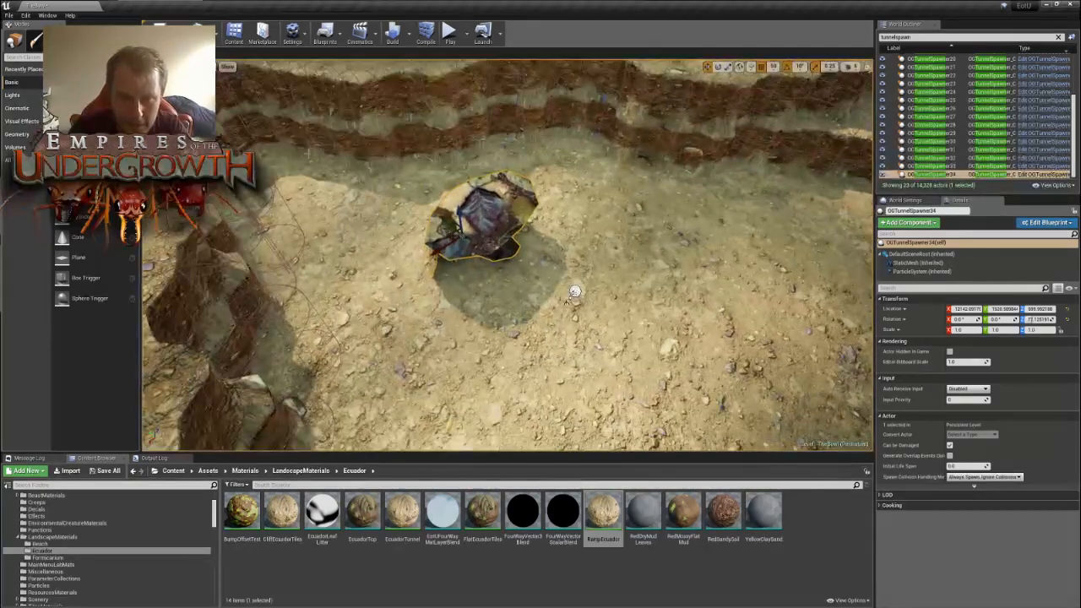
- Rotate OGTunnelSpawner34 to about -32.9° and fit it into the double-stepped cliff wall
{"action": "key", "text": "e"}
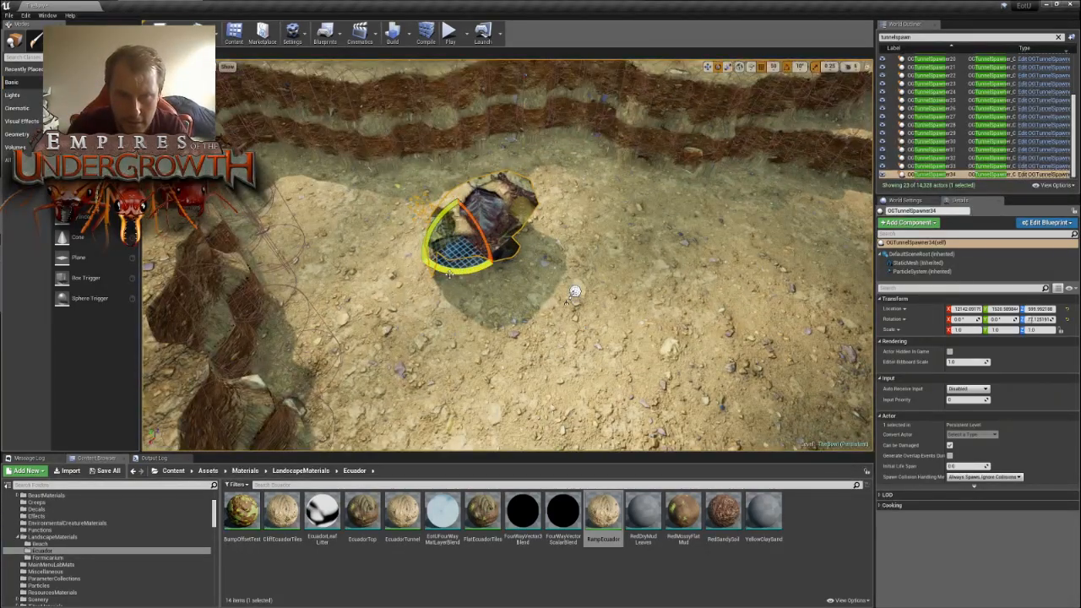
{"action": "left_click_drag", "start_coordinate": [450, 272], "coordinate": [413, 275]}
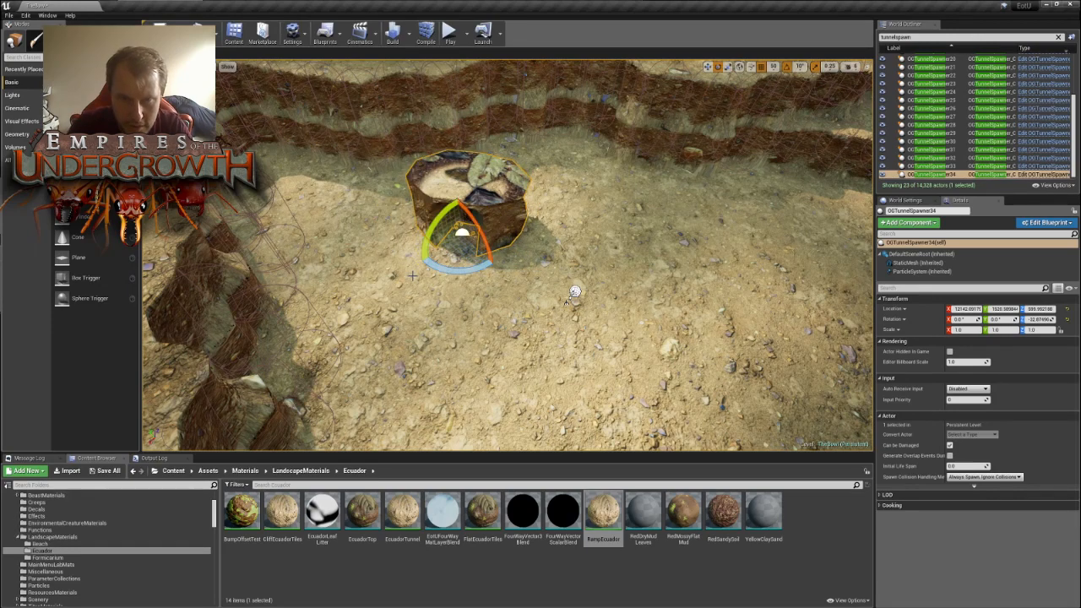
{"action": "key", "text": "w"}
{"action": "key", "text": "e"}
{"action": "key", "text": "w"}
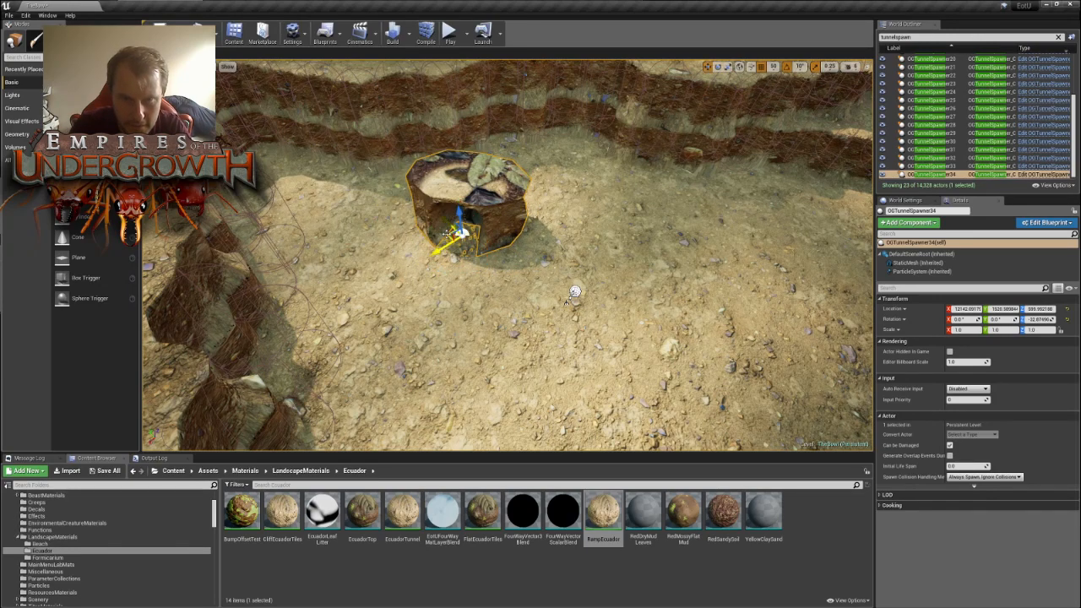
{"action": "left_click_drag", "start_coordinate": [448, 234], "coordinate": [566, 154]}
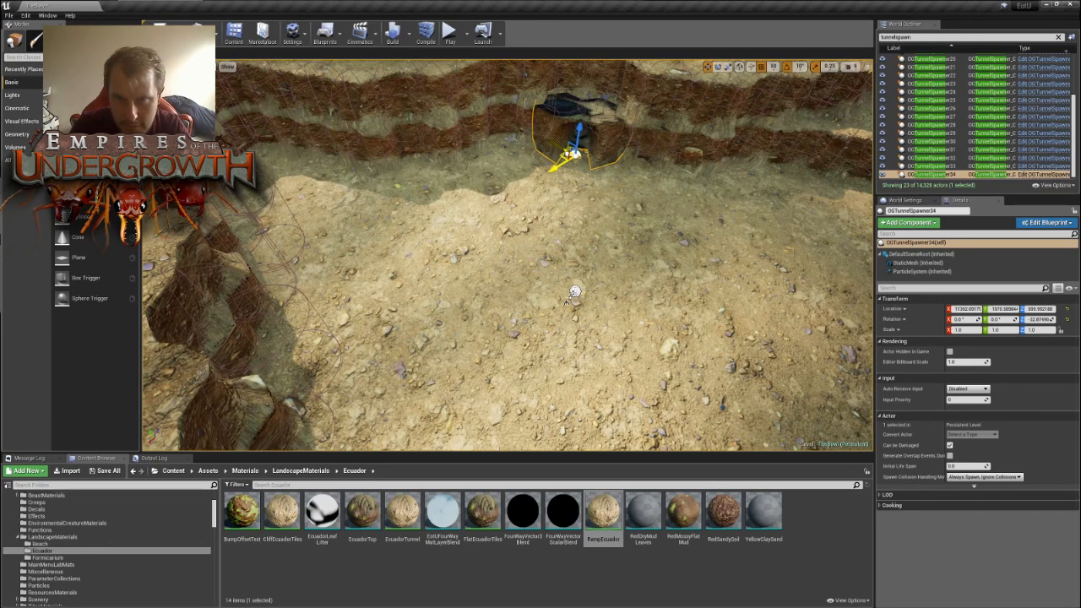
- Duplicate OGTunnelSpawner34 and move the copy across the outer ground to the open area near the map's outer corner
{"action": "scroll", "coordinate": [574, 291], "scroll_direction": "down", "scroll_amount": 10}
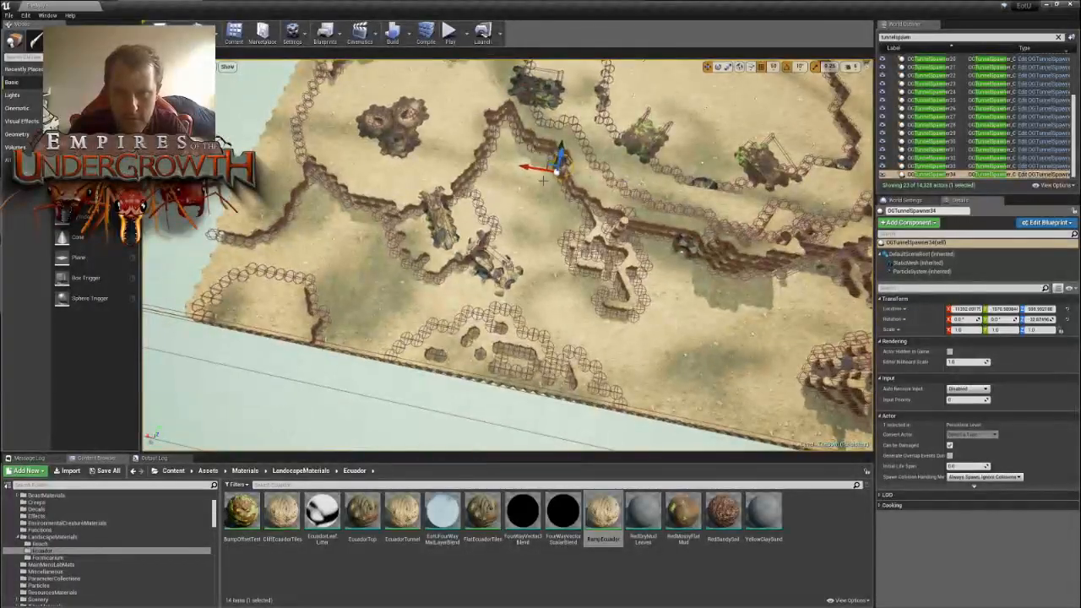
{"action": "left_click_drag", "start_coordinate": [543, 179], "coordinate": [549, 190], "text": "alt"}
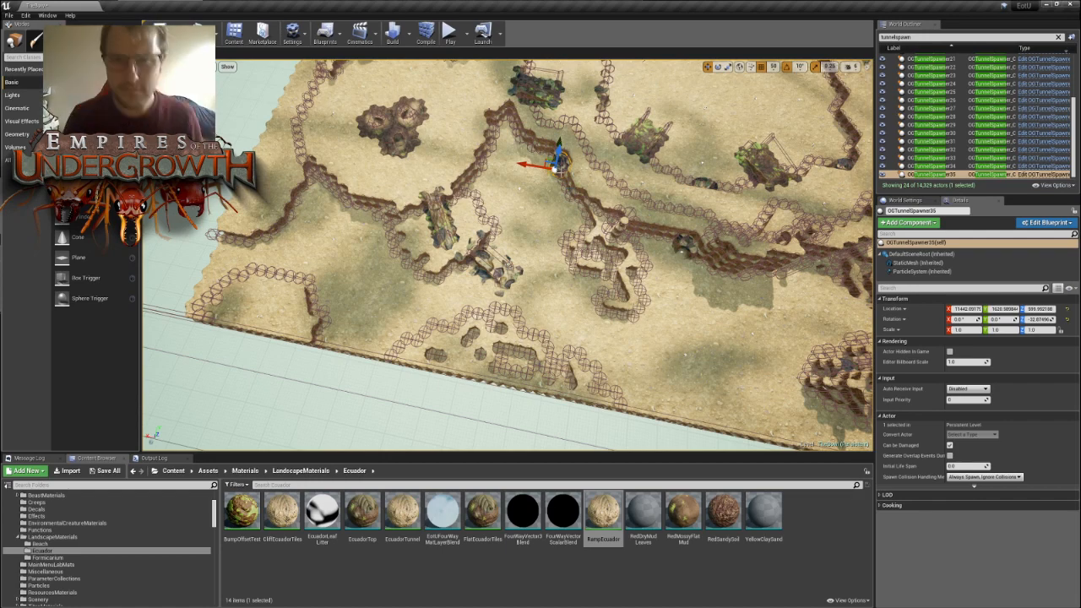
{"action": "right_click_drag", "start_coordinate": [570, 189], "coordinate": [622, 145]}
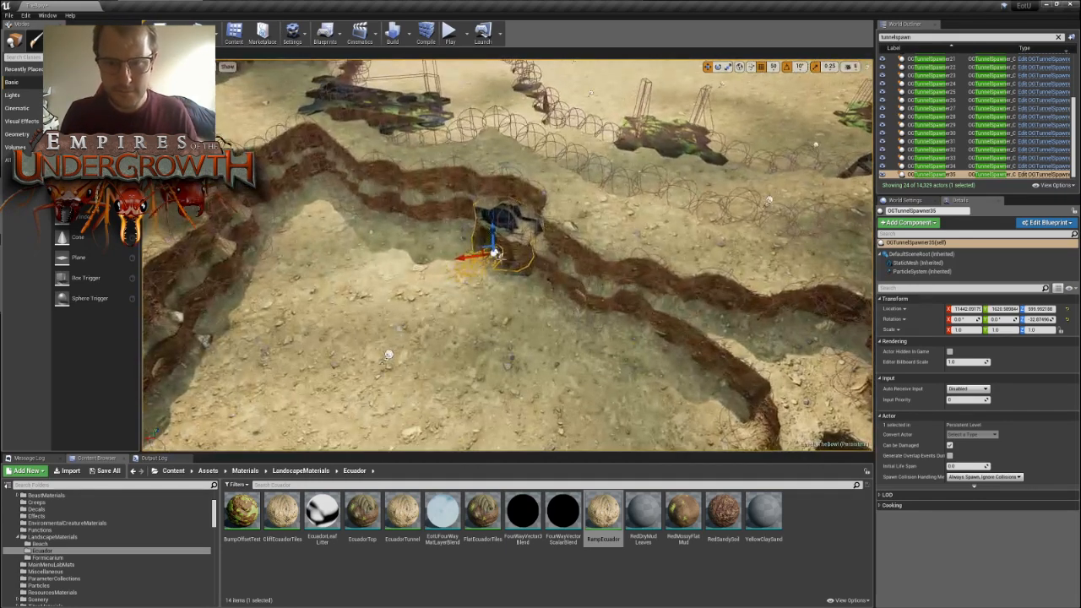
{"action": "left_click_drag", "start_coordinate": [479, 250], "coordinate": [448, 255]}
{"action": "right_click_drag", "start_coordinate": [448, 256], "coordinate": [414, 342]}
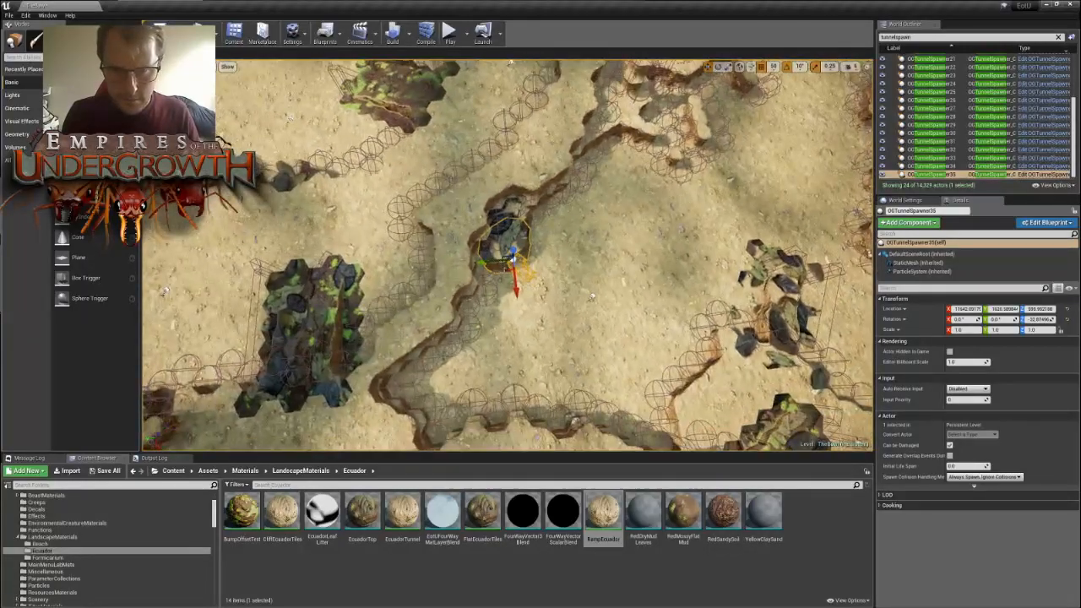
{"action": "left_click_drag", "start_coordinate": [505, 271], "coordinate": [726, 356]}
{"action": "right_click_drag", "start_coordinate": [726, 356], "coordinate": [832, 361]}
{"action": "scroll", "coordinate": [434, 245], "scroll_direction": "up", "scroll_amount": 3}
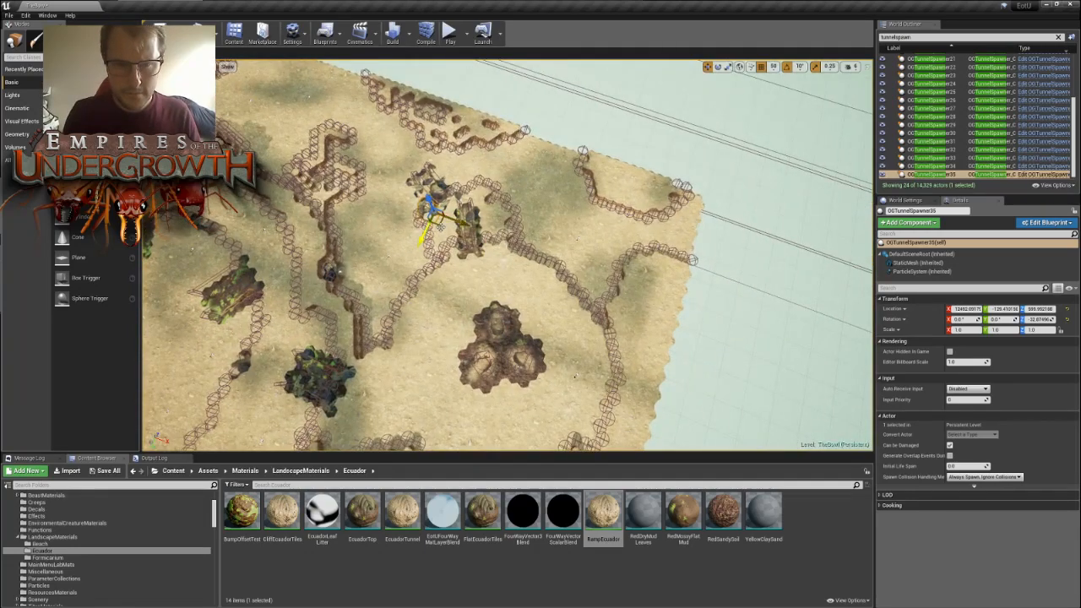
{"action": "left_click_drag", "start_coordinate": [458, 232], "coordinate": [617, 248]}
{"action": "right_click_drag", "start_coordinate": [620, 250], "coordinate": [828, 253]}
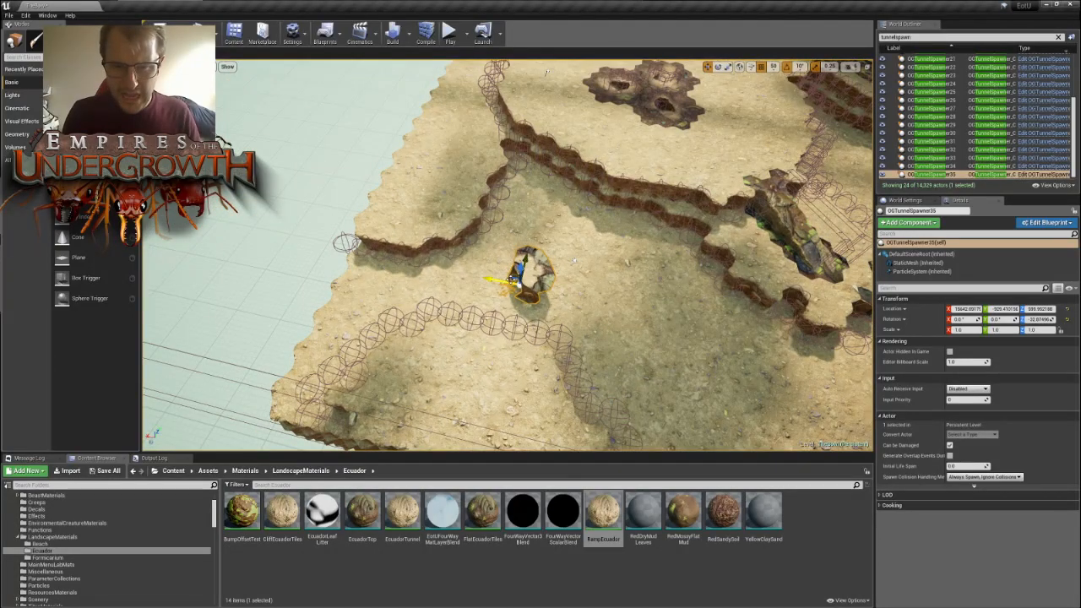
- Rotate OGTunnelSpawner35 to about -122.9° and fit it into the corner where the outer cliff walls meet near the map edge
{"action": "right_click_drag", "start_coordinate": [503, 292], "coordinate": [667, 338]}
{"action": "left_click_drag", "start_coordinate": [581, 253], "coordinate": [422, 201]}
{"action": "key", "text": "e"}
{"action": "key", "text": "w"}
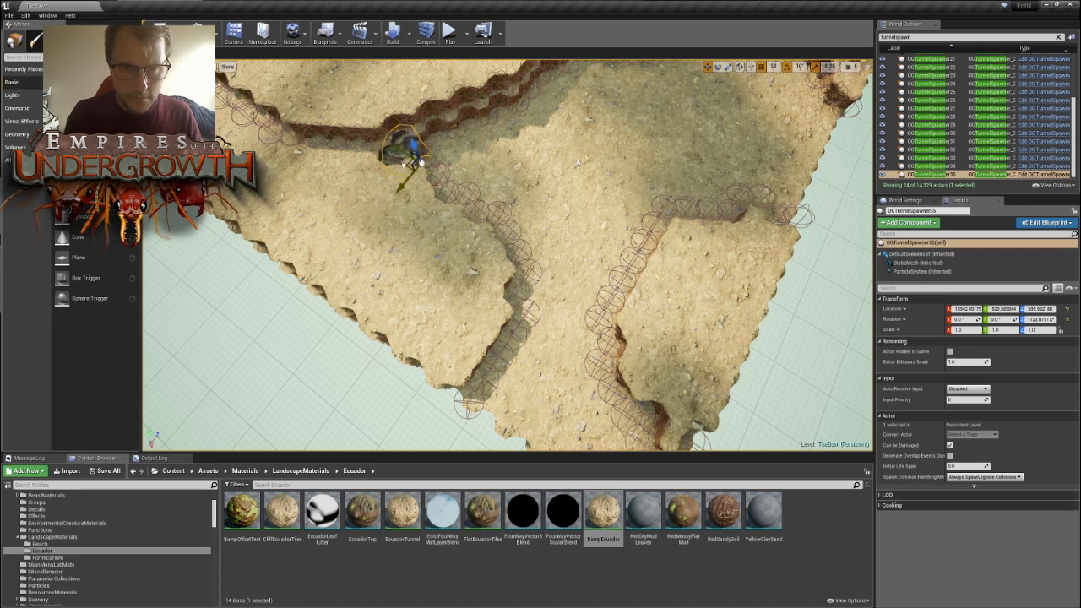
{"action": "left_click_drag", "start_coordinate": [420, 163], "coordinate": [411, 155]}
{"action": "key", "text": "w"}
{"action": "right_click_drag", "start_coordinate": [412, 154], "coordinate": [403, 63]}
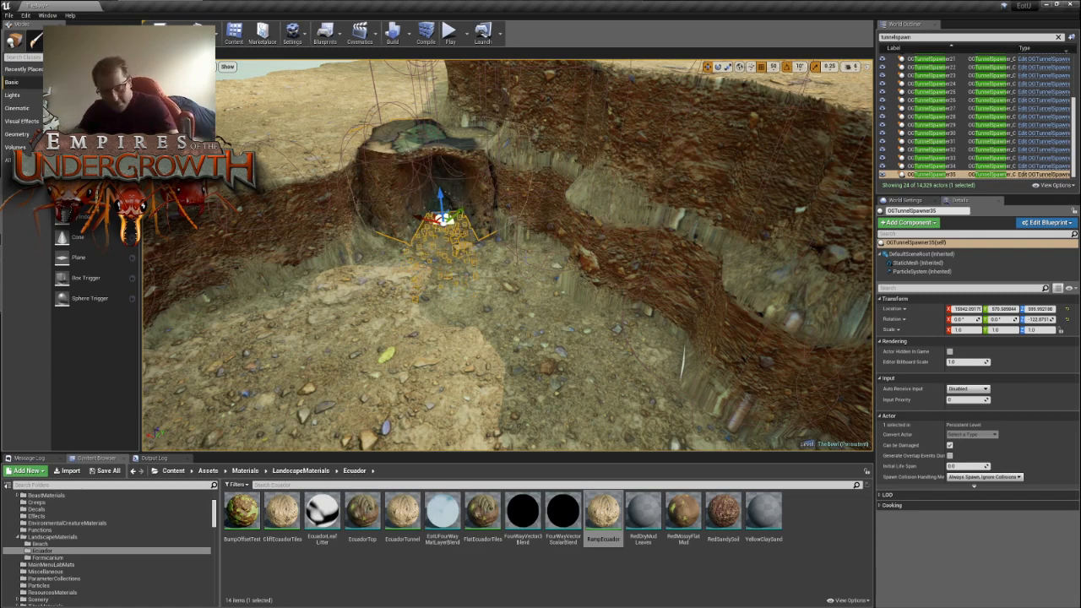
- Select the SurfaceTunnelExitBP0 nest entrance and examine its properties, including the Surface Tunnel Exit settings
{"action": "right_click_drag", "start_coordinate": [507, 255], "coordinate": [508, 308]}
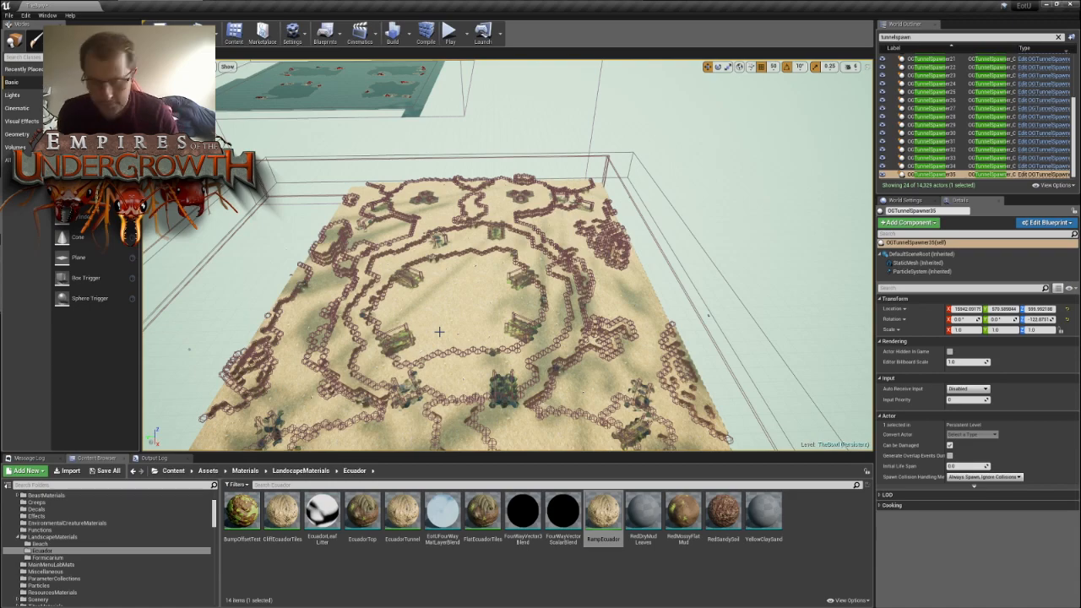
{"action": "key", "text": "w"}
{"action": "right_click_drag", "start_coordinate": [452, 300], "coordinate": [540, 338]}
{"action": "key", "text": "w"}
{"action": "left_click", "coordinate": [469, 332]}
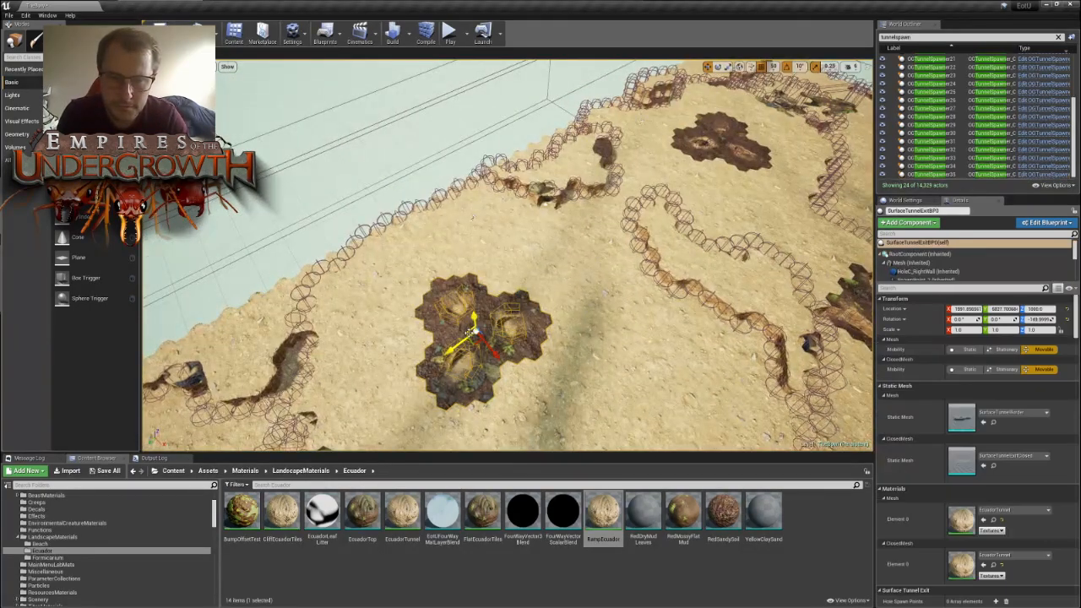
{"action": "scroll", "coordinate": [943, 466], "scroll_direction": "down", "scroll_amount": 4}
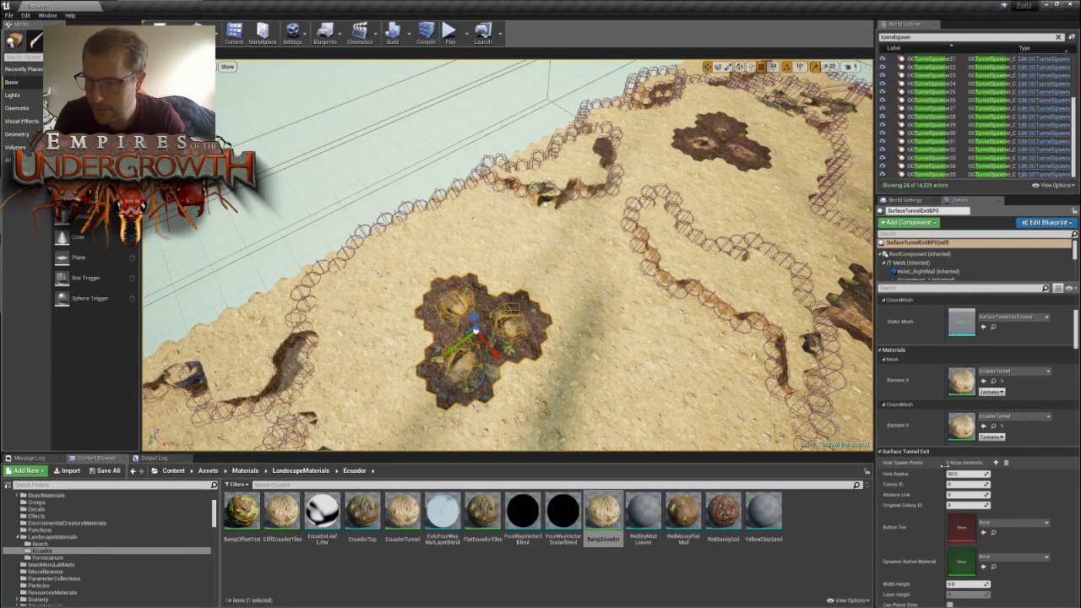
{"action": "scroll", "coordinate": [938, 473], "scroll_direction": "down", "scroll_amount": 8}
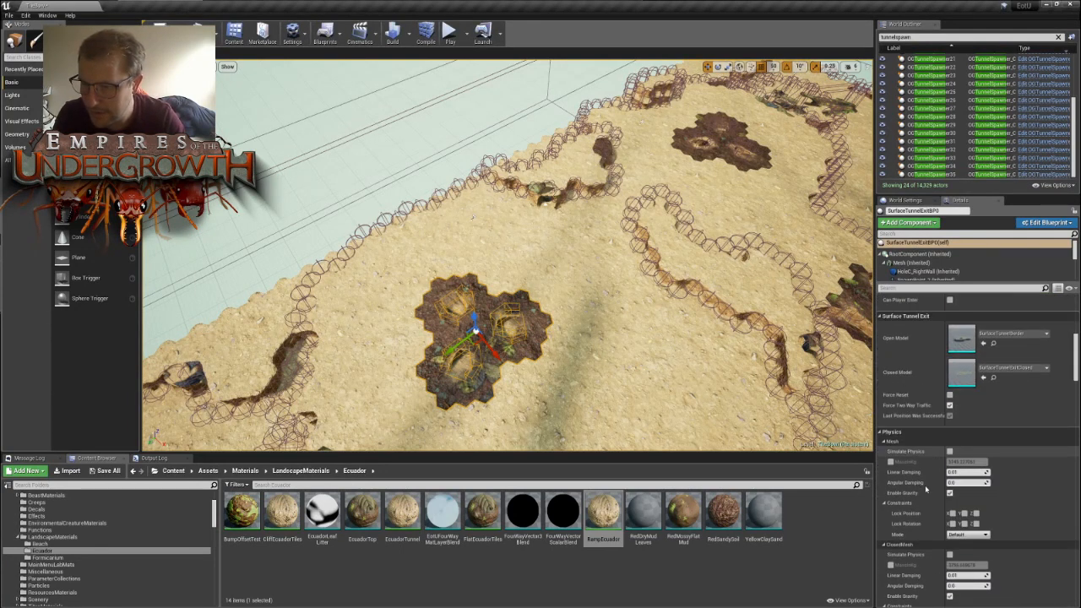
{"action": "scroll", "coordinate": [927, 486], "scroll_direction": "down", "scroll_amount": 8}
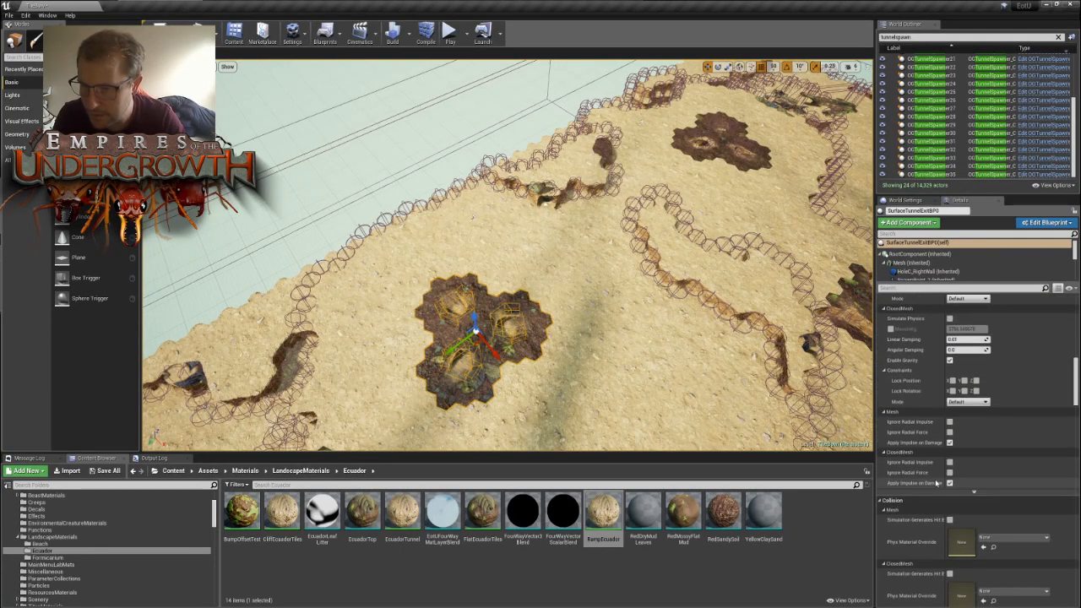
{"action": "scroll", "coordinate": [938, 481], "scroll_direction": "down", "scroll_amount": 8}
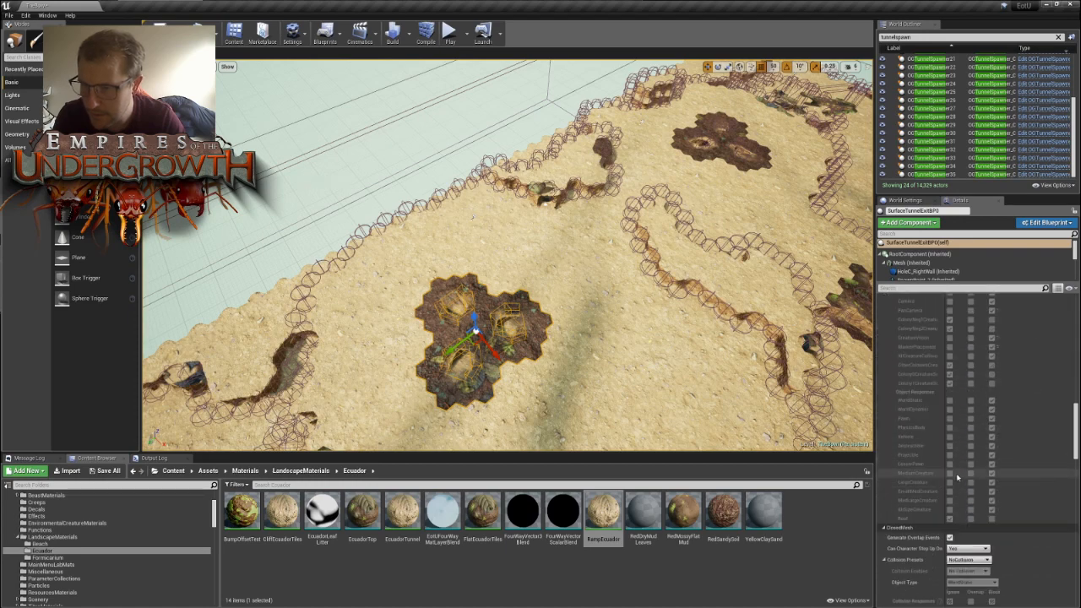
{"action": "scroll", "coordinate": [1059, 571], "scroll_direction": "down", "scroll_amount": 10}
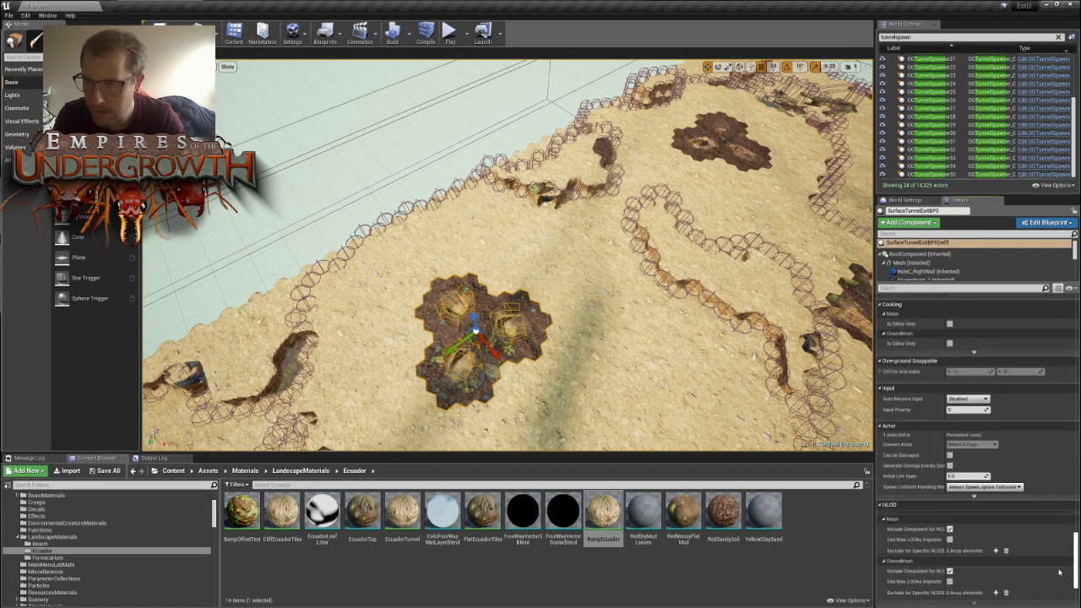
{"action": "left_click_drag", "start_coordinate": [1059, 571], "coordinate": [1067, 348]}
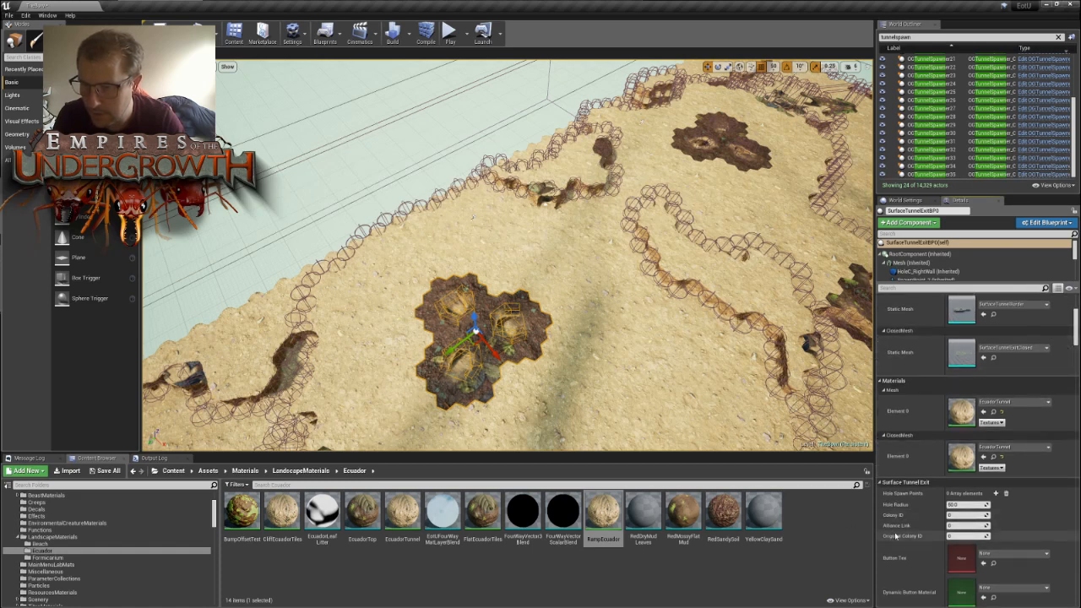
- Open the Alliance Link value of SurfaceTunnelExitBP0, and set the Alliance Link of SurfaceTunnelExitBP1 to 1
{"action": "left_click", "coordinate": [967, 526]}
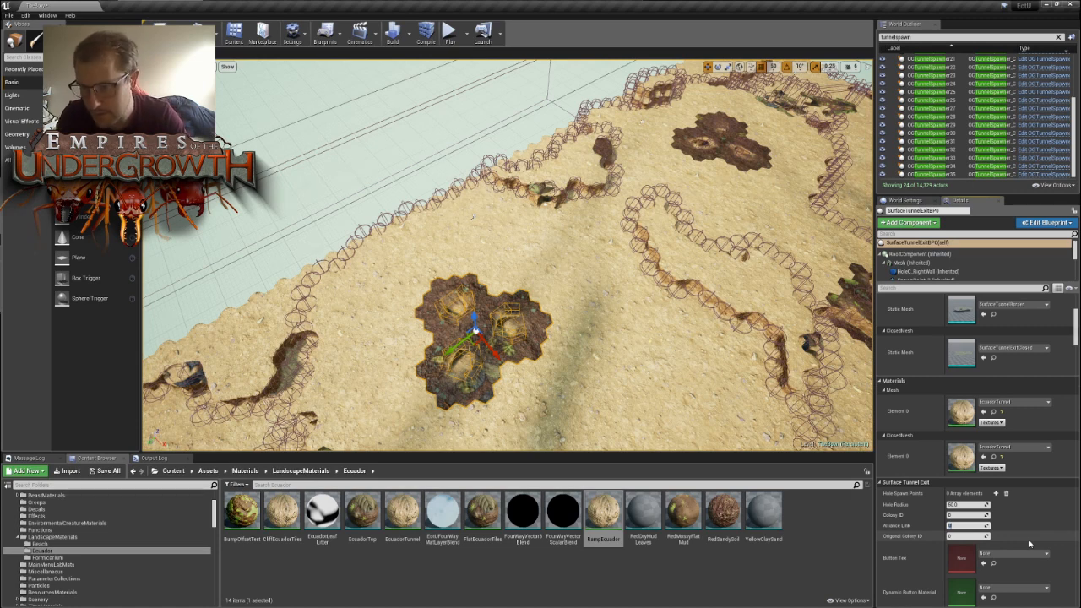
{"action": "left_click", "coordinate": [744, 162]}
{"action": "left_click", "coordinate": [952, 525]}
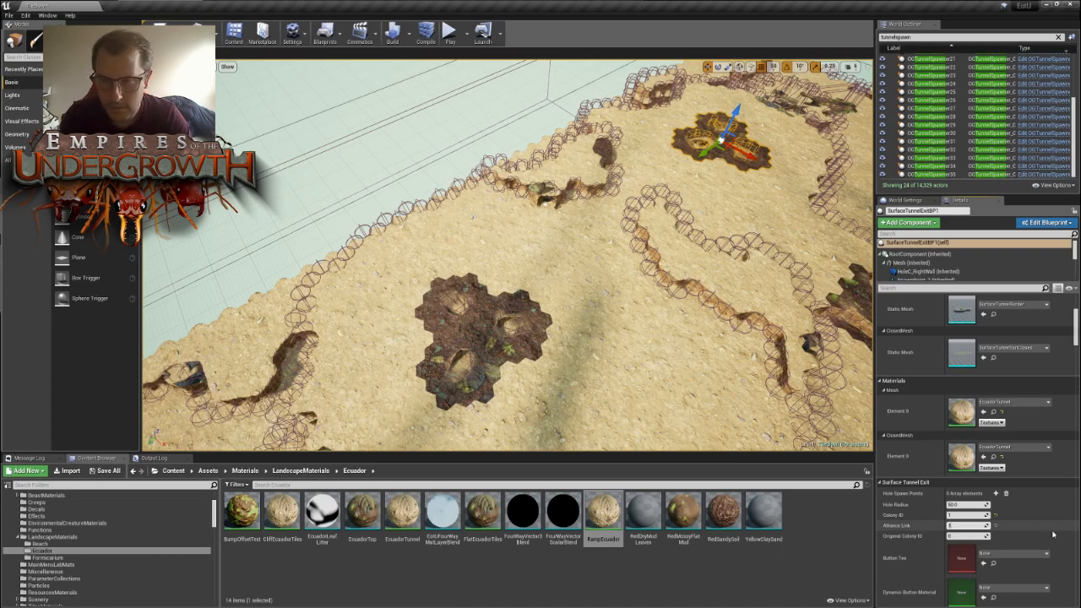
- Open the Alliance Link value of SurfaceTunnelExitBP3, and set the Alliance Link of SurfaceTunnelExitBP2 to 2
{"action": "right_click_drag", "start_coordinate": [663, 394], "coordinate": [836, 413]}
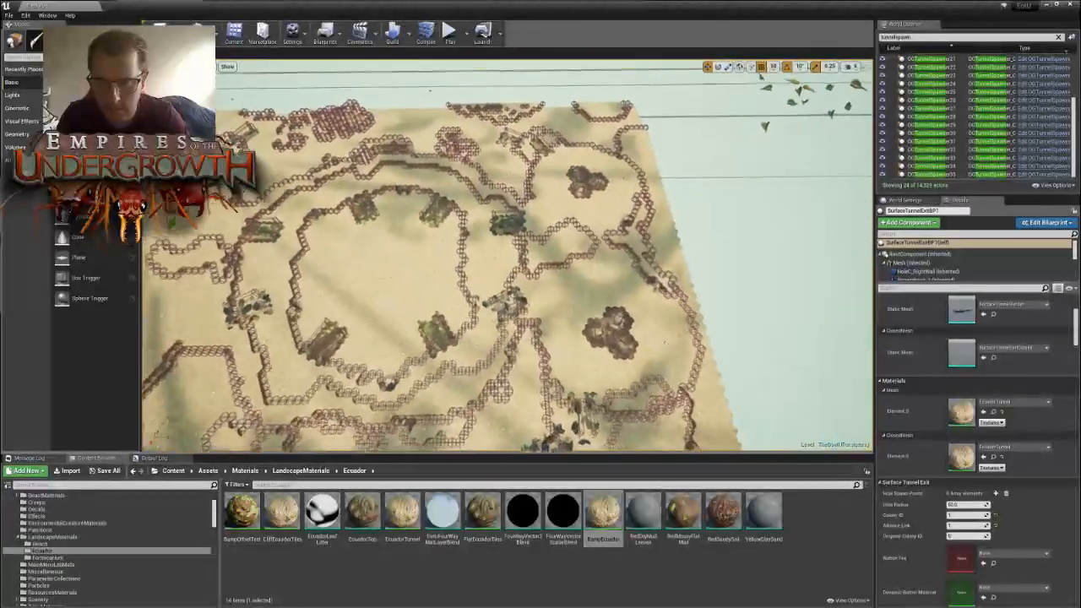
{"action": "scroll", "coordinate": [507, 256], "scroll_direction": "up", "scroll_amount": 2}
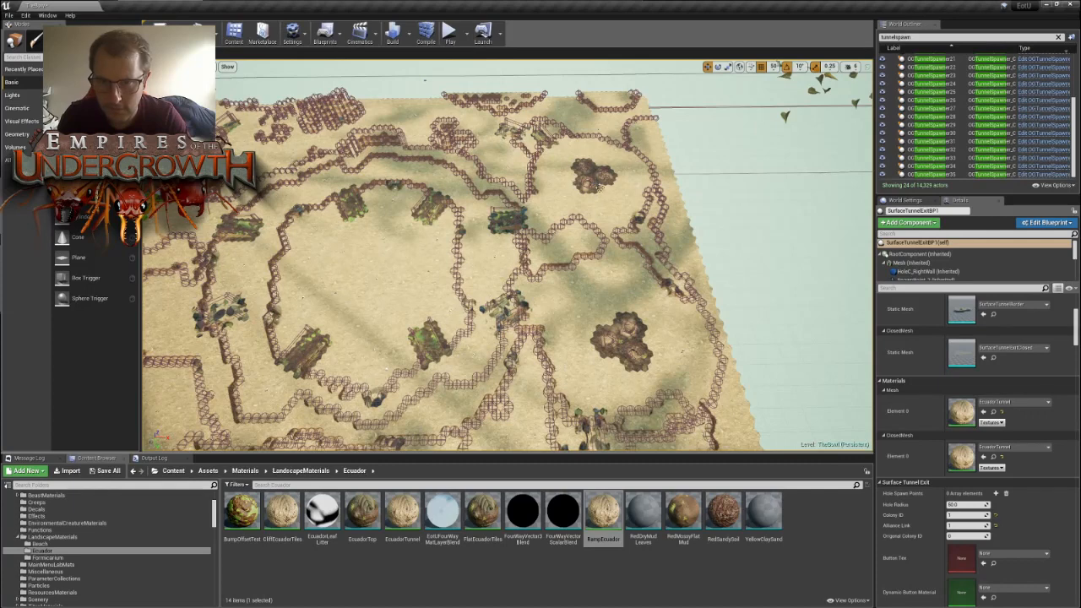
{"action": "left_click", "coordinate": [596, 179]}
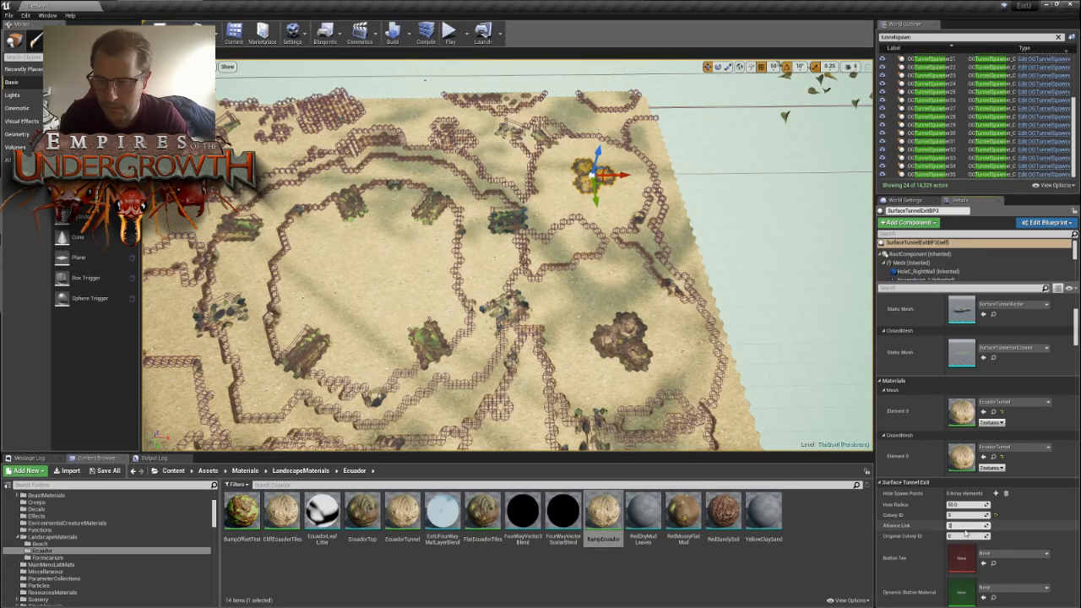
{"action": "left_click", "coordinate": [625, 342]}
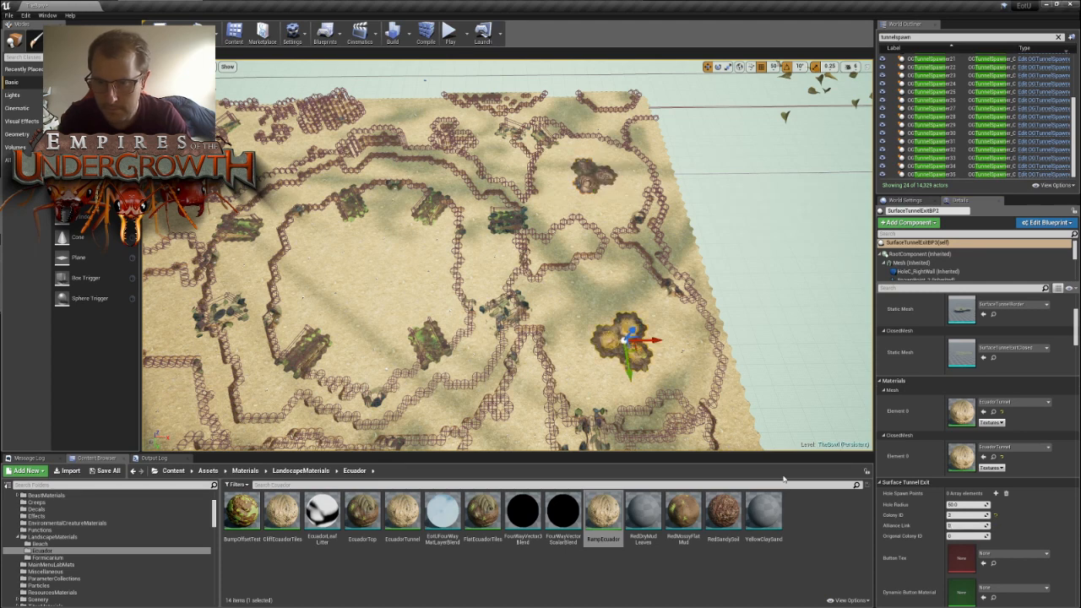
{"action": "left_click", "coordinate": [977, 525]}
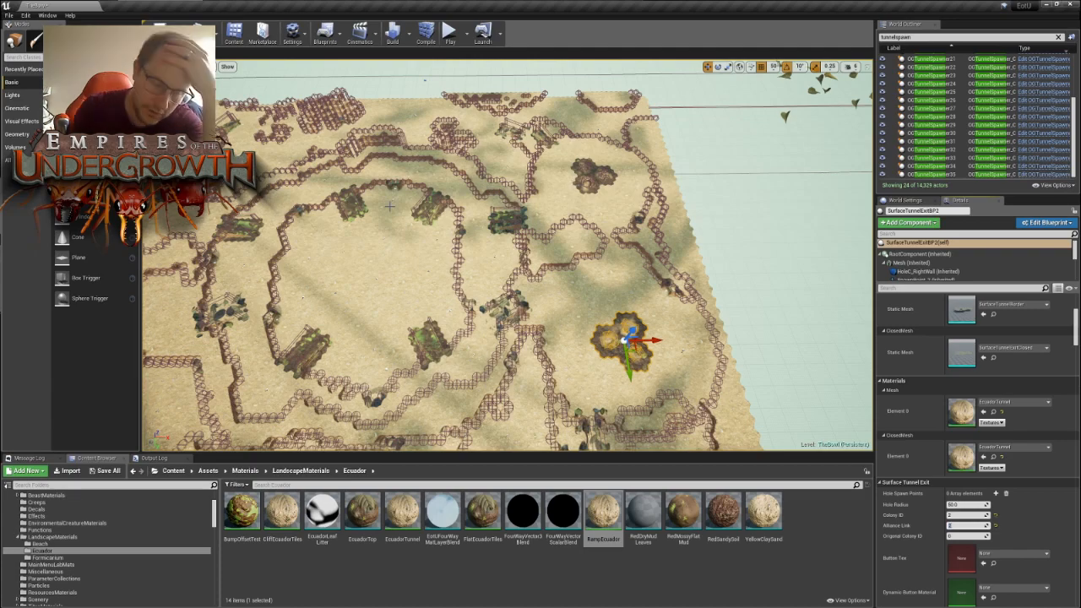
- Survey the whole bowl map from above on several sides, checking the nest entrances, cliff rings and debris placement
{"action": "key", "text": "s"}
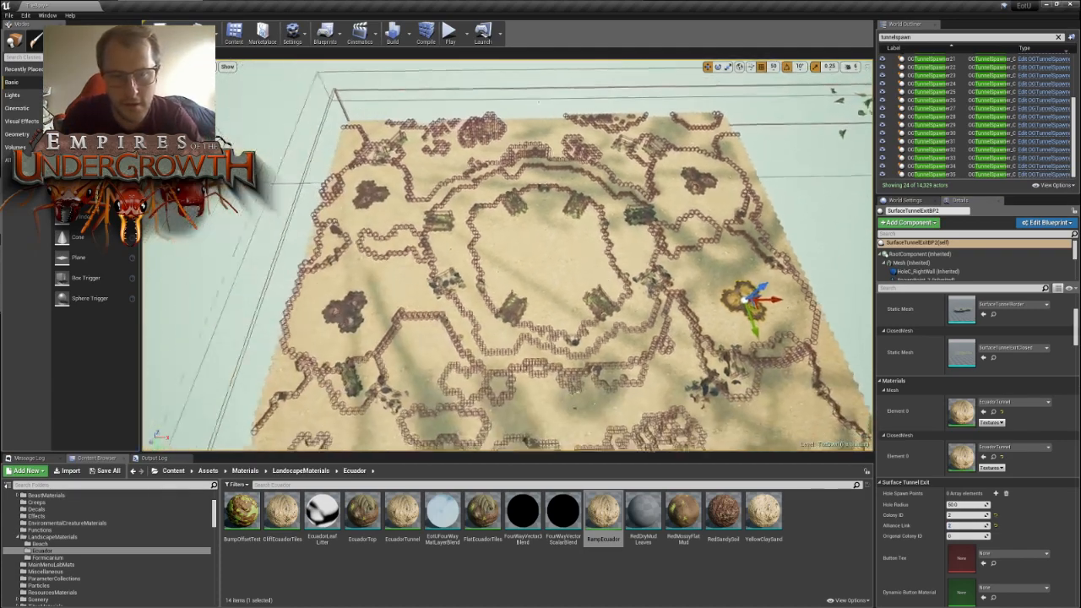
{"action": "key", "text": "w"}
{"action": "right_click_drag", "start_coordinate": [507, 255], "coordinate": [625, 329]}
{"action": "key", "text": "s"}
{"action": "right_click_drag", "start_coordinate": [376, 243], "coordinate": [604, 243]}
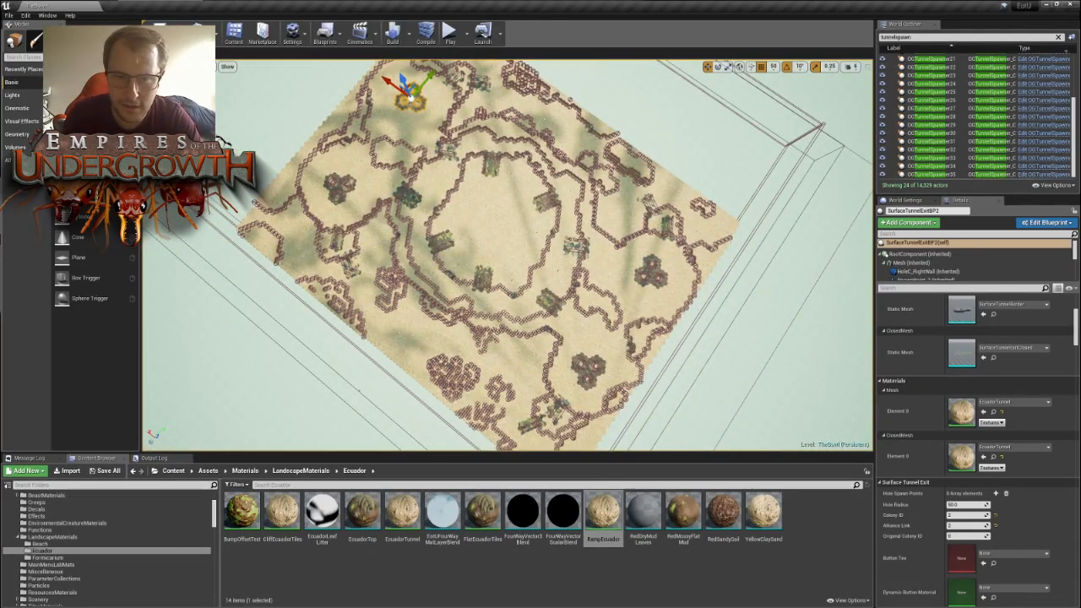
{"action": "key", "text": "s"}
{"action": "right_click_drag", "start_coordinate": [419, 259], "coordinate": [317, 234]}
{"action": "key", "text": "w"}
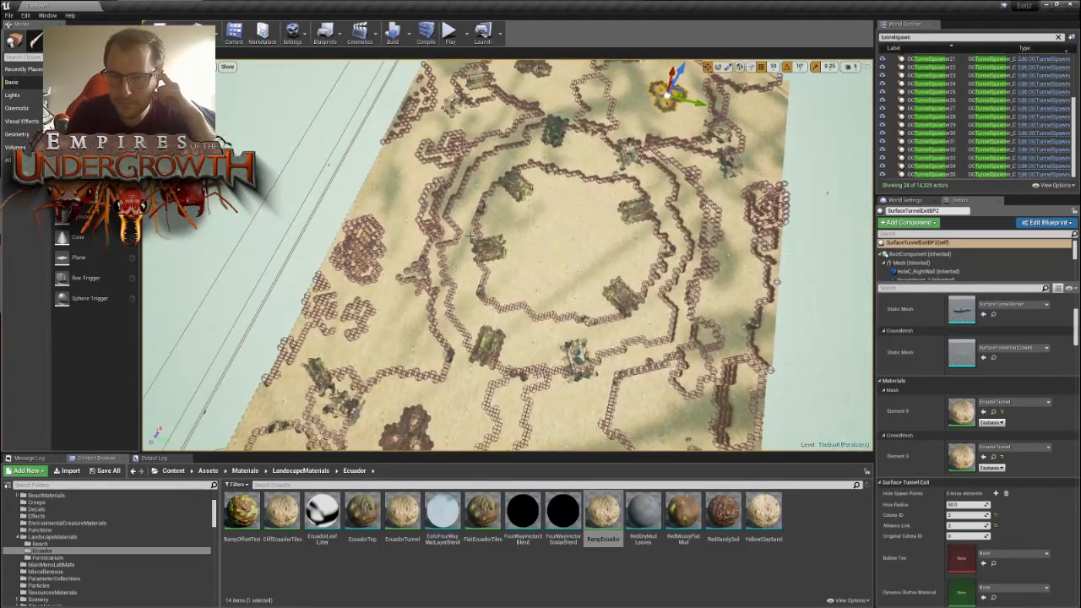
{"action": "right_click_drag", "start_coordinate": [543, 321], "coordinate": [528, 304]}
{"action": "key", "text": "d"}
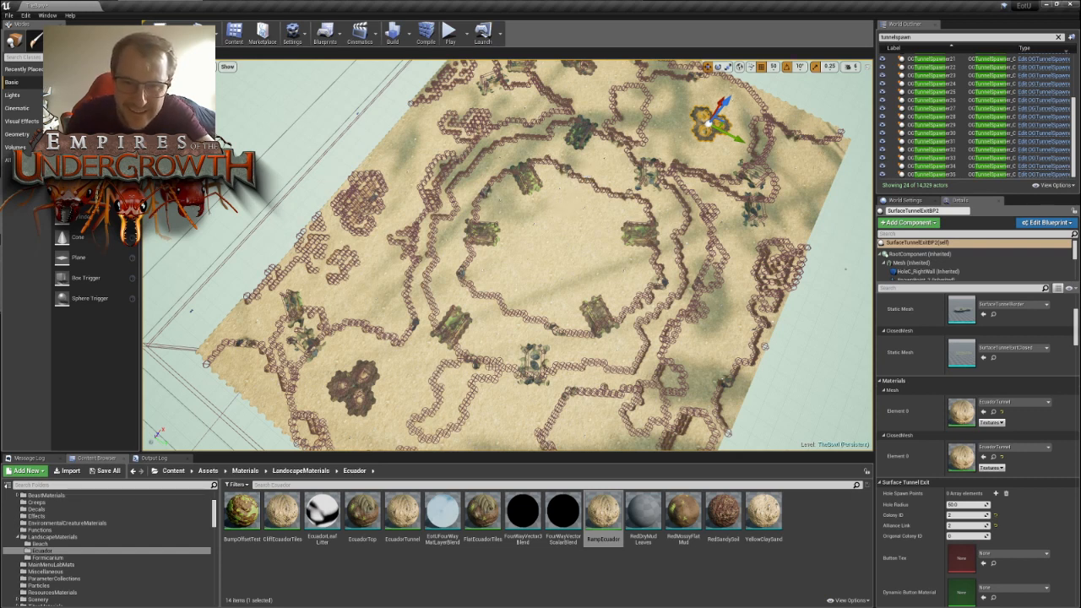
- Select OGTunnelSpawner20 on the inner ring and examine its tunnel mesh up close from above and below the ground surface
{"action": "left_click", "coordinate": [485, 193]}
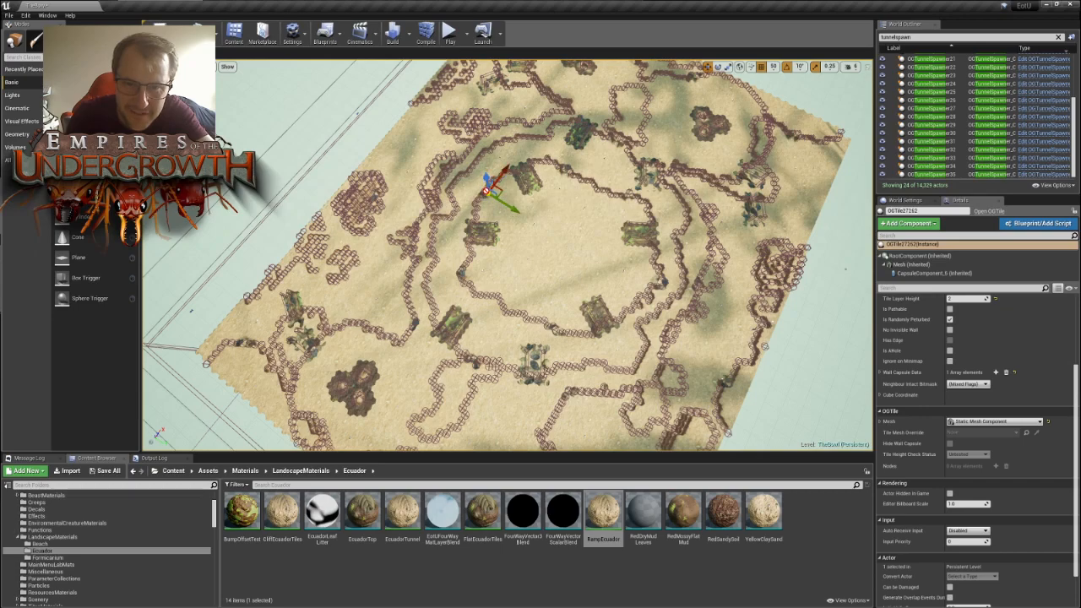
{"action": "left_click", "coordinate": [487, 188]}
{"action": "right_click_drag", "start_coordinate": [533, 236], "coordinate": [519, 191]}
{"action": "key", "text": "w"}
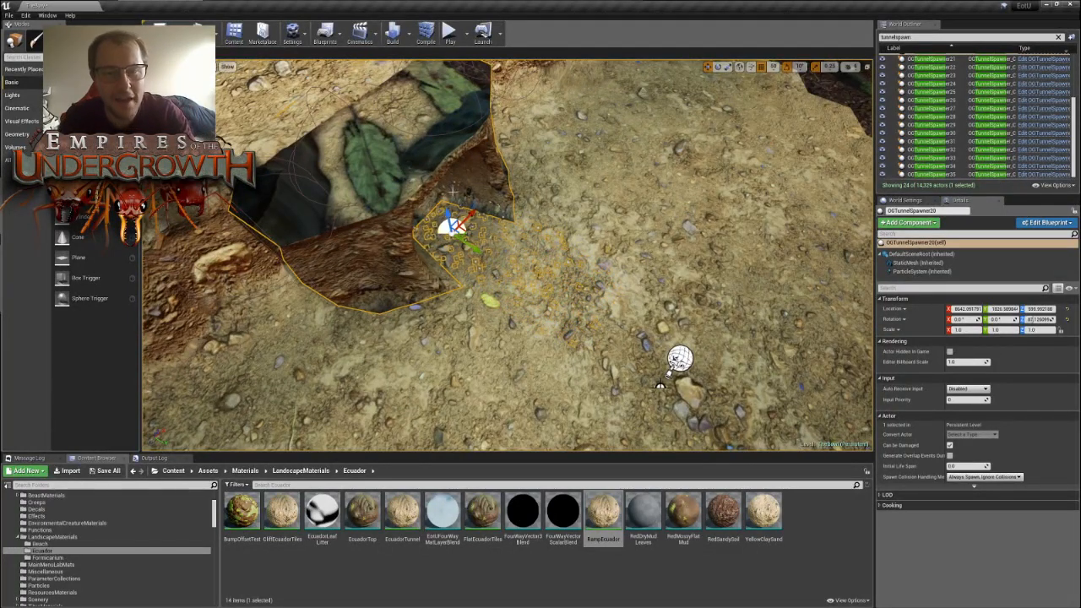
{"action": "key", "text": "s"}
{"action": "right_click_drag", "start_coordinate": [453, 192], "coordinate": [453, 245]}
{"action": "key", "text": "d"}
{"action": "right_click_drag", "start_coordinate": [572, 242], "coordinate": [571, 178]}
{"action": "key", "text": "w"}
{"action": "key", "text": "s"}
{"action": "key", "text": "w"}
{"action": "key", "text": "s"}
{"action": "key", "text": "f"}
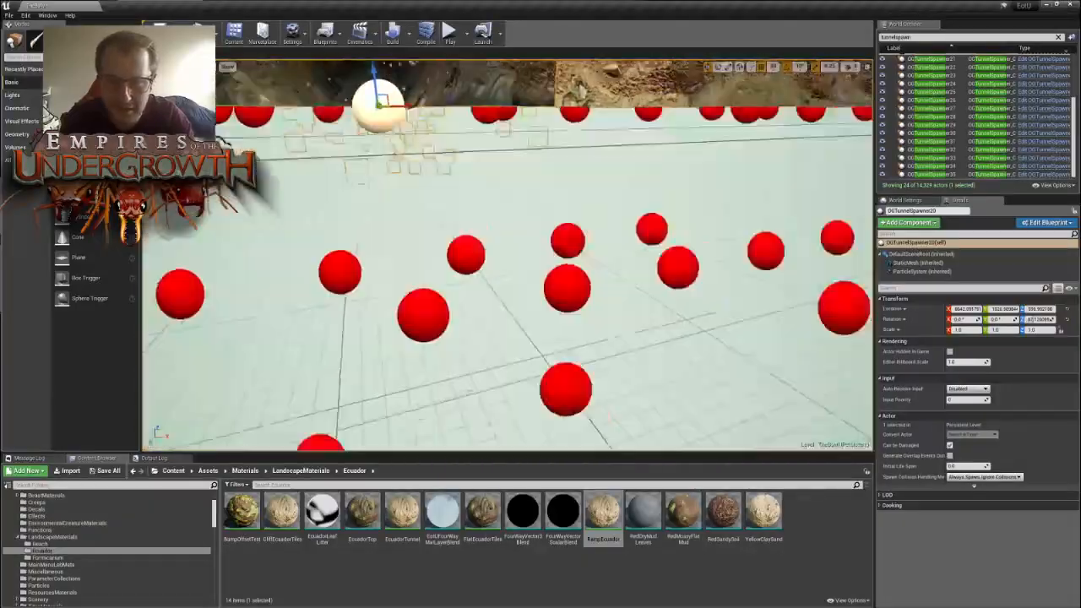
{"action": "right_click_drag", "start_coordinate": [572, 242], "coordinate": [583, 329]}
{"action": "key", "text": "s"}
{"action": "key", "text": "w"}
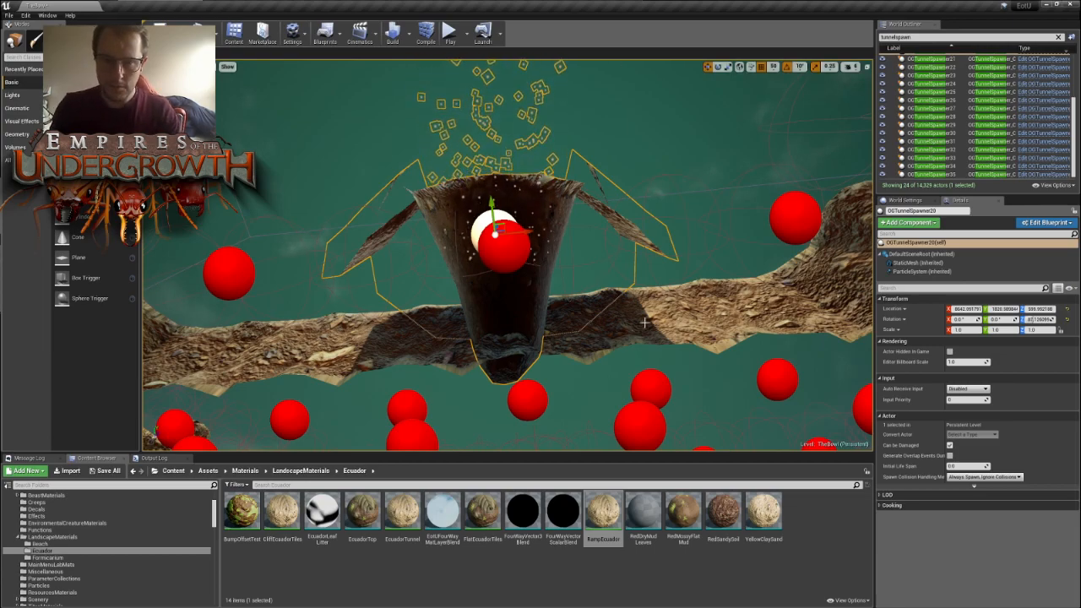
{"action": "right_click_drag", "start_coordinate": [647, 323], "coordinate": [592, 397]}
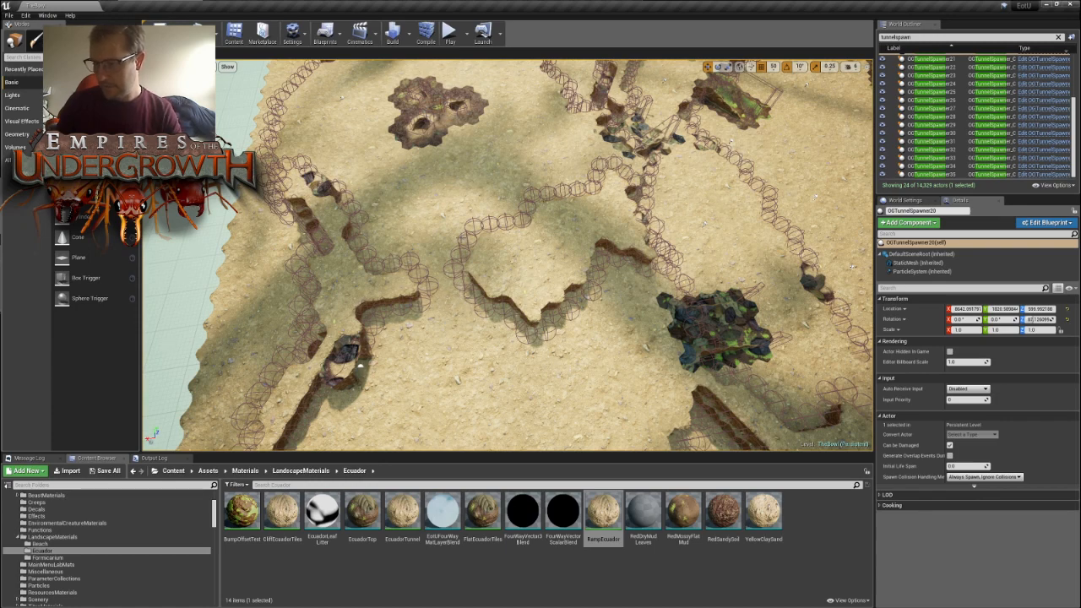
- Inspect the tunnel spawners, ramps and cliff paths around the central bowl and outer nest areas from different angles
{"action": "mouse_move", "coordinate": [469, 207]}
{"action": "right_mouse_down"}
{"action": "mouse_move", "coordinate": [561, 193]}
{"action": "mouse_move", "coordinate": [545, 179]}
{"action": "mouse_move", "coordinate": [604, 179]}
{"action": "mouse_move", "coordinate": [613, 218]}
{"action": "mouse_move", "coordinate": [620, 211]}
{"action": "mouse_move", "coordinate": [470, 206]}
{"action": "right_mouse_up"}
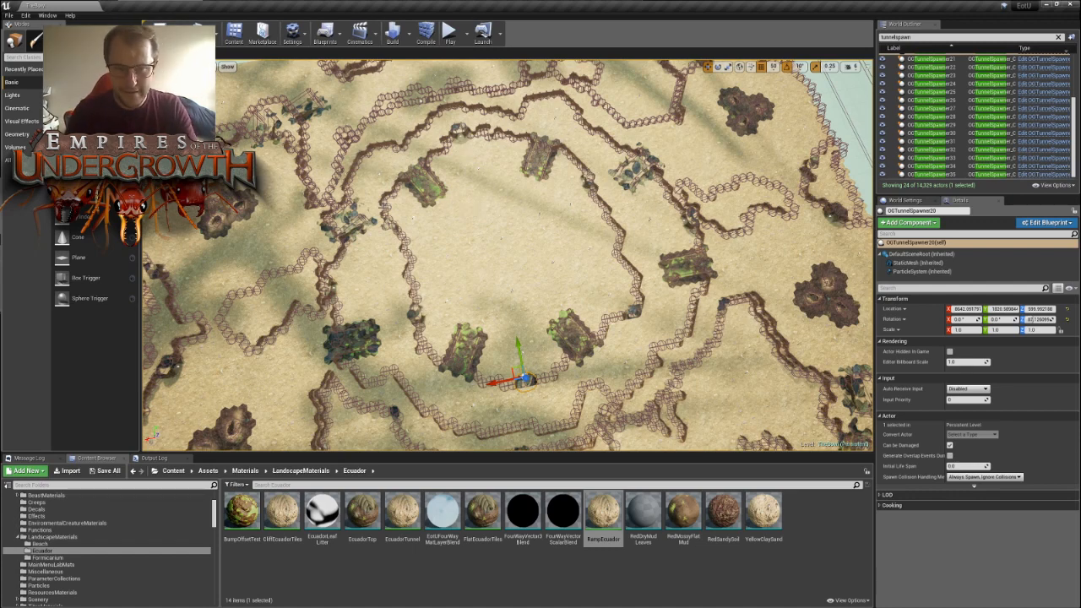
{"action": "right_click_drag", "start_coordinate": [383, 208], "coordinate": [376, 235]}
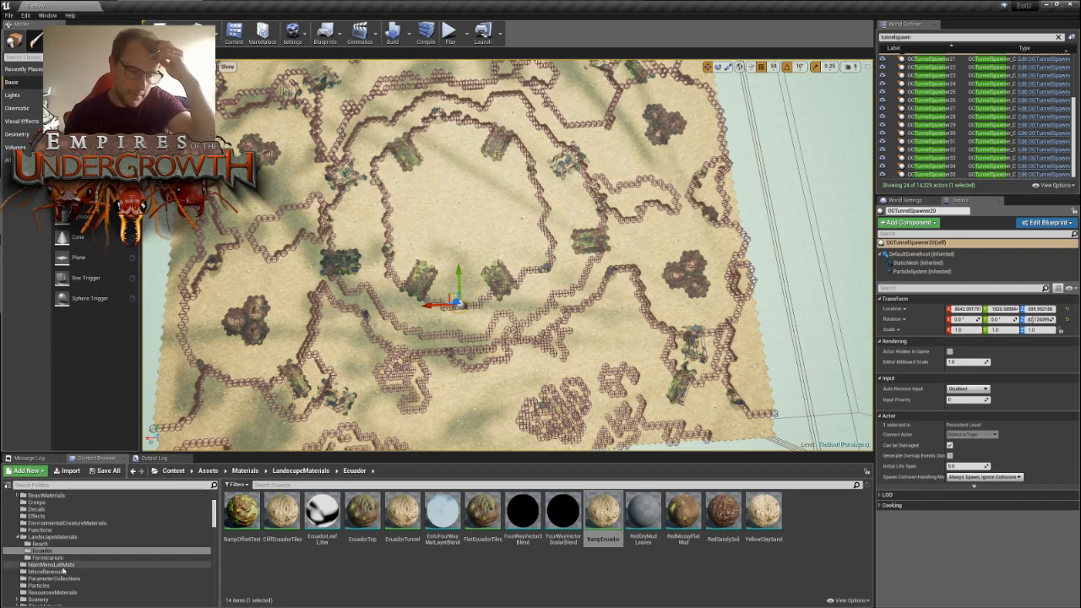
{"action": "right_click_drag", "start_coordinate": [534, 222], "coordinate": [502, 214]}
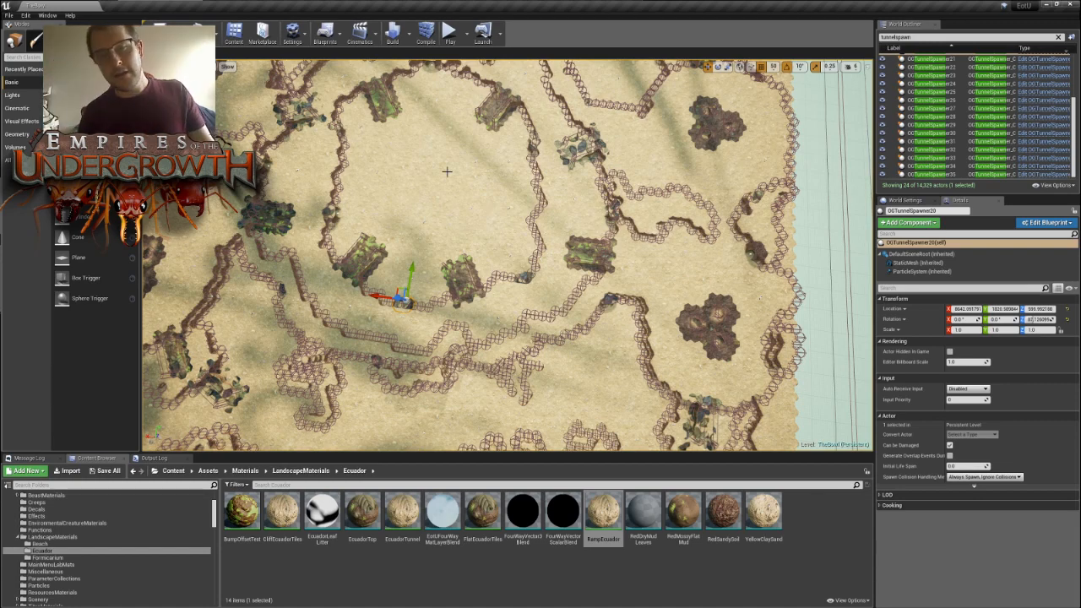
{"action": "right_click_drag", "start_coordinate": [446, 172], "coordinate": [701, 164]}
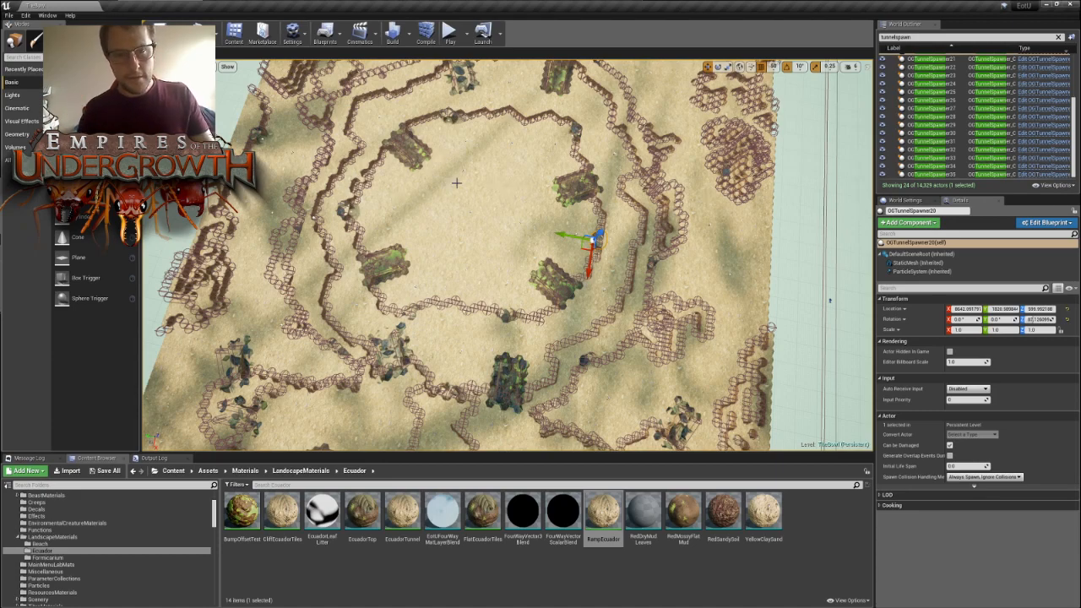
{"action": "mouse_move", "coordinate": [457, 183]}
{"action": "right_mouse_down"}
{"action": "mouse_move", "coordinate": [583, 164]}
{"action": "mouse_move", "coordinate": [651, 170]}
{"action": "mouse_move", "coordinate": [465, 191]}
{"action": "right_mouse_up"}
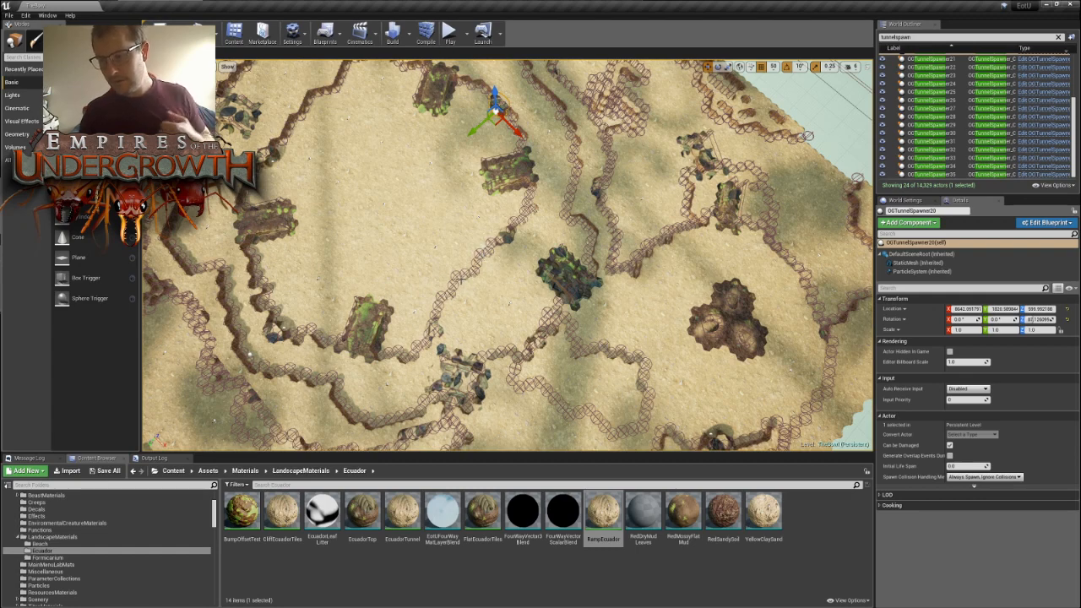
{"action": "right_click_drag", "start_coordinate": [467, 233], "coordinate": [435, 222]}
{"action": "key", "text": "s"}
{"action": "key", "text": "w"}
{"action": "key", "text": "s"}
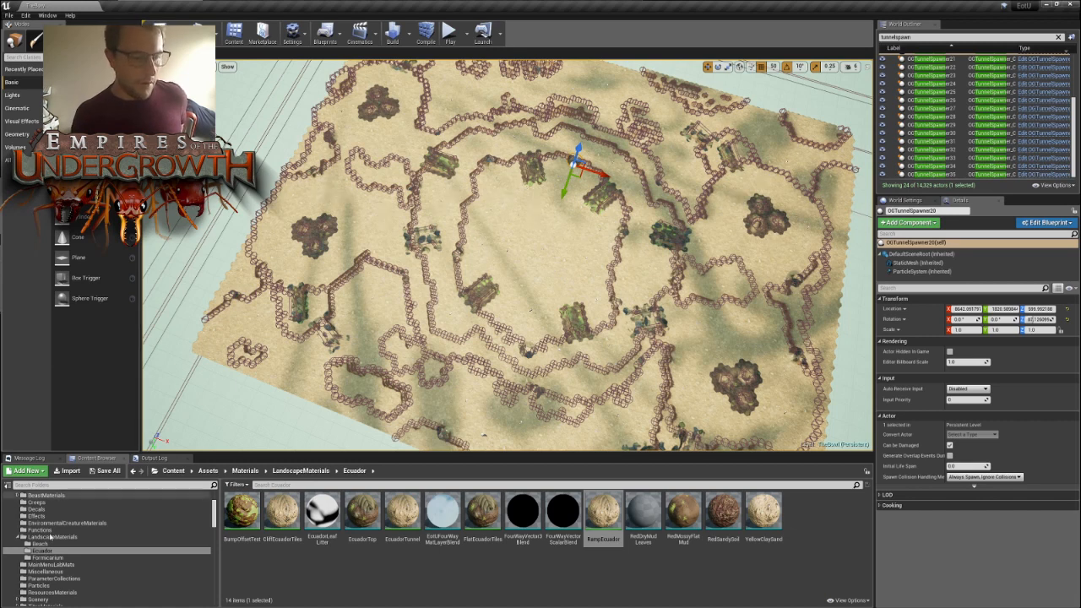
- Search the UI content folder for freeplay, view the FreeplaySetup4 widget's Basic Setup layout, and return to the level
{"action": "scroll", "coordinate": [47, 568], "scroll_direction": "down", "scroll_amount": 5}
{"action": "scroll", "coordinate": [47, 569], "scroll_direction": "down", "scroll_amount": 3}
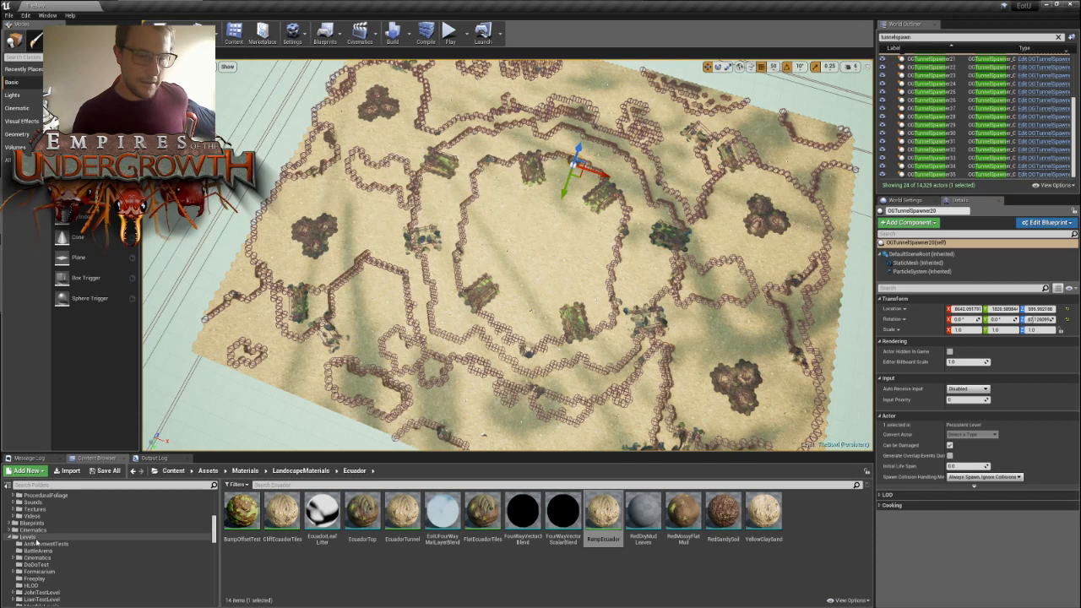
{"action": "left_click", "coordinate": [34, 538]}
{"action": "scroll", "coordinate": [46, 583], "scroll_direction": "down", "scroll_amount": 3}
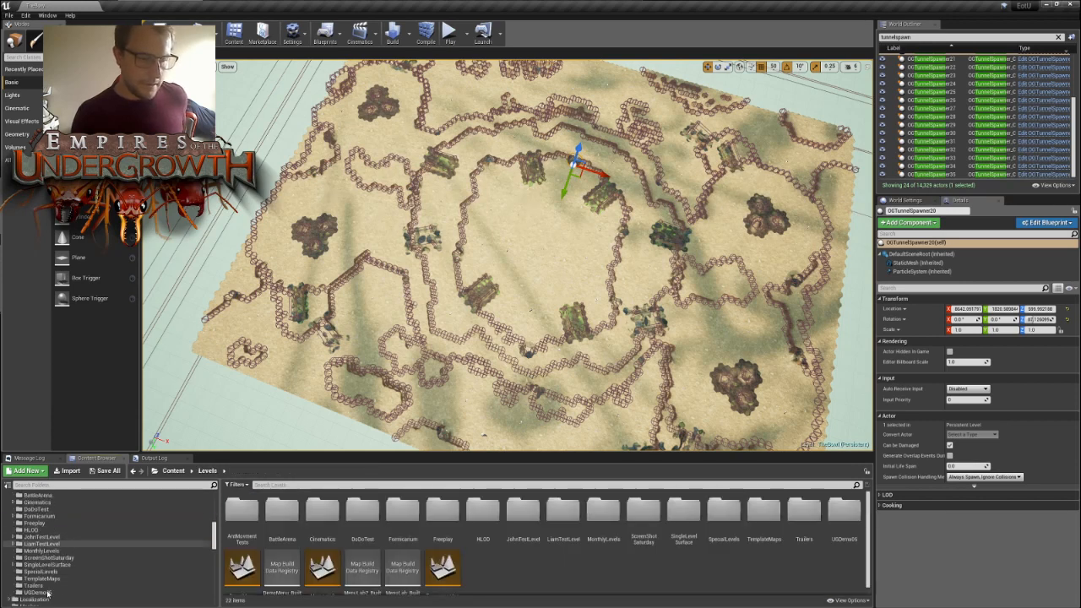
{"action": "scroll", "coordinate": [48, 591], "scroll_direction": "down", "scroll_amount": 3}
{"action": "left_click", "coordinate": [42, 579]}
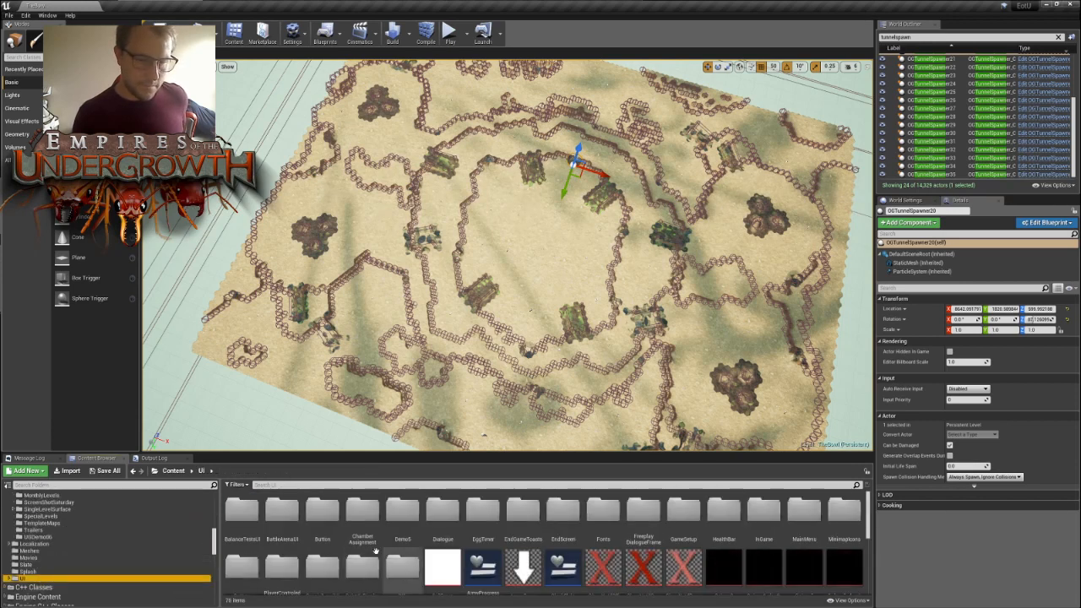
{"action": "left_click", "coordinate": [308, 485]}
{"action": "type", "text": "freeplay"}
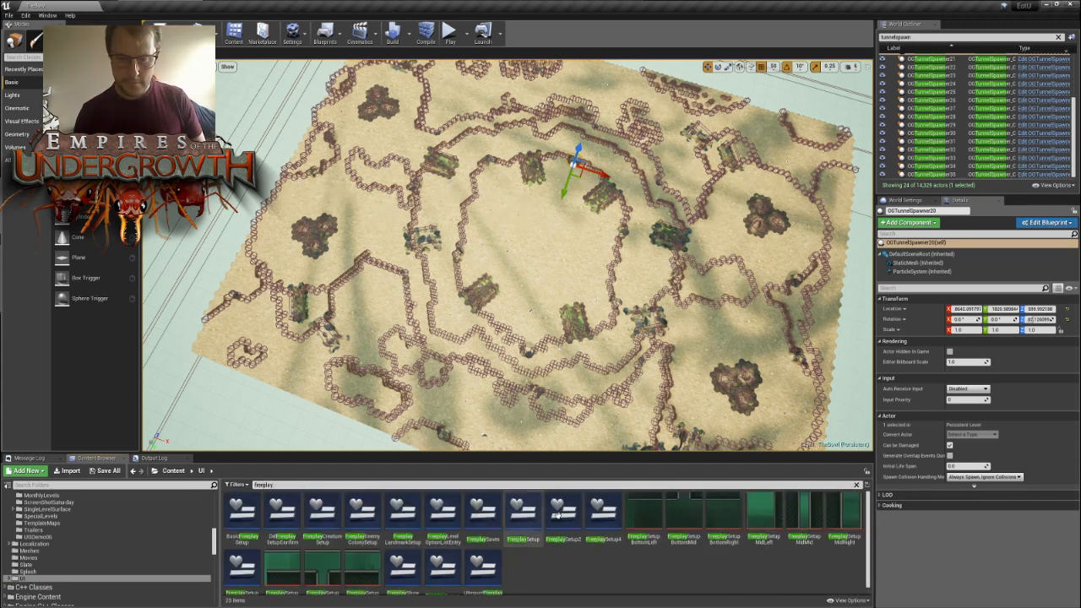
{"action": "left_click", "coordinate": [603, 515]}
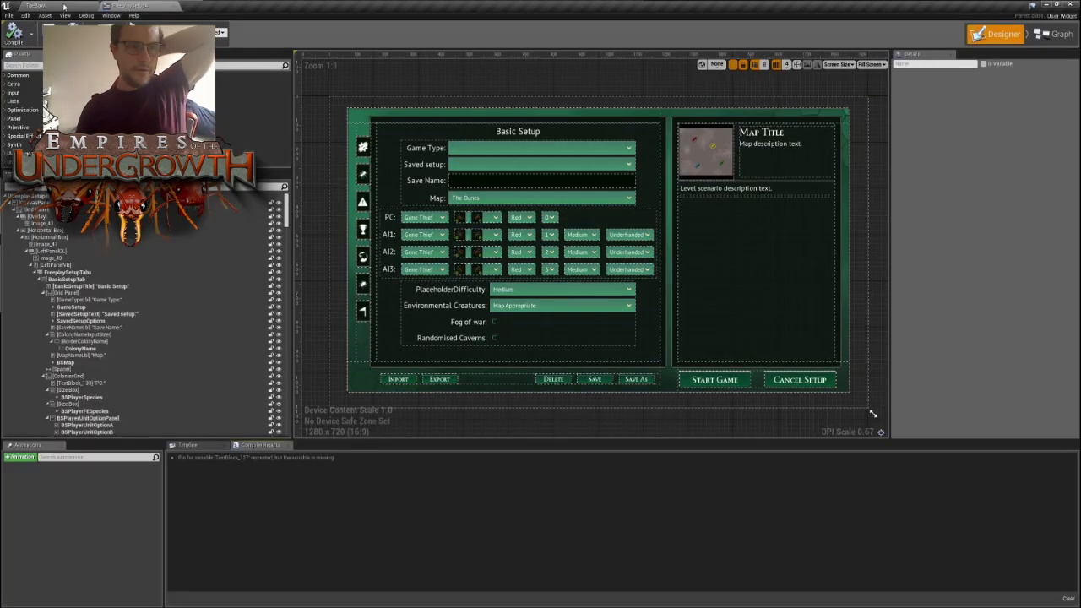
{"action": "left_click", "coordinate": [59, 6]}
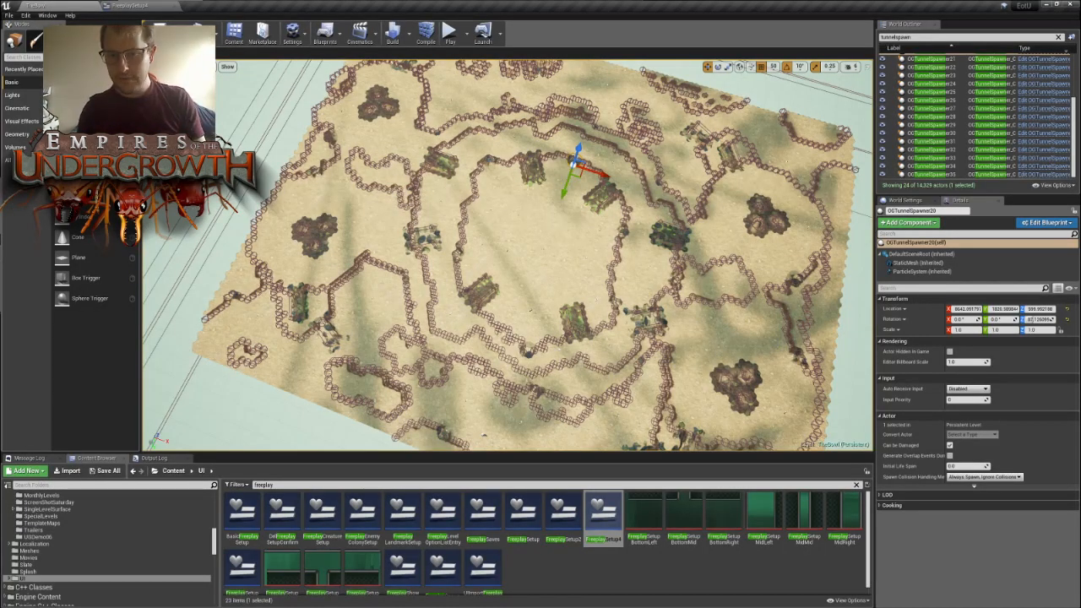
- Select the OGTileGrid1 ground grid and look through its properties, including the tile generation, minimap and material settings
{"action": "left_click", "coordinate": [550, 225]}
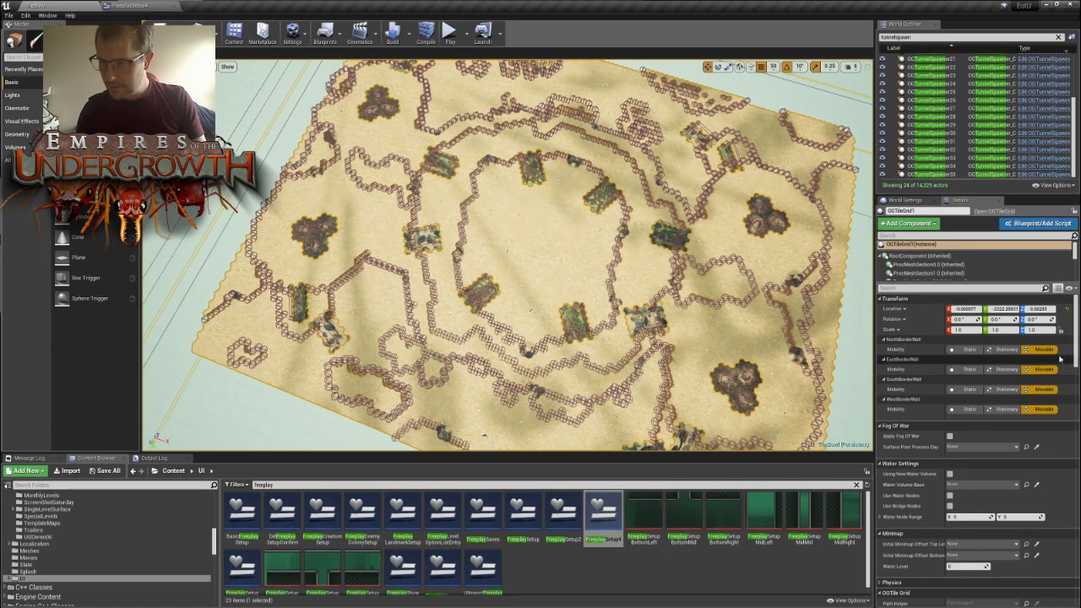
{"action": "scroll", "coordinate": [1079, 403], "scroll_direction": "down", "scroll_amount": 5}
{"action": "scroll", "coordinate": [1068, 399], "scroll_direction": "up", "scroll_amount": 1}
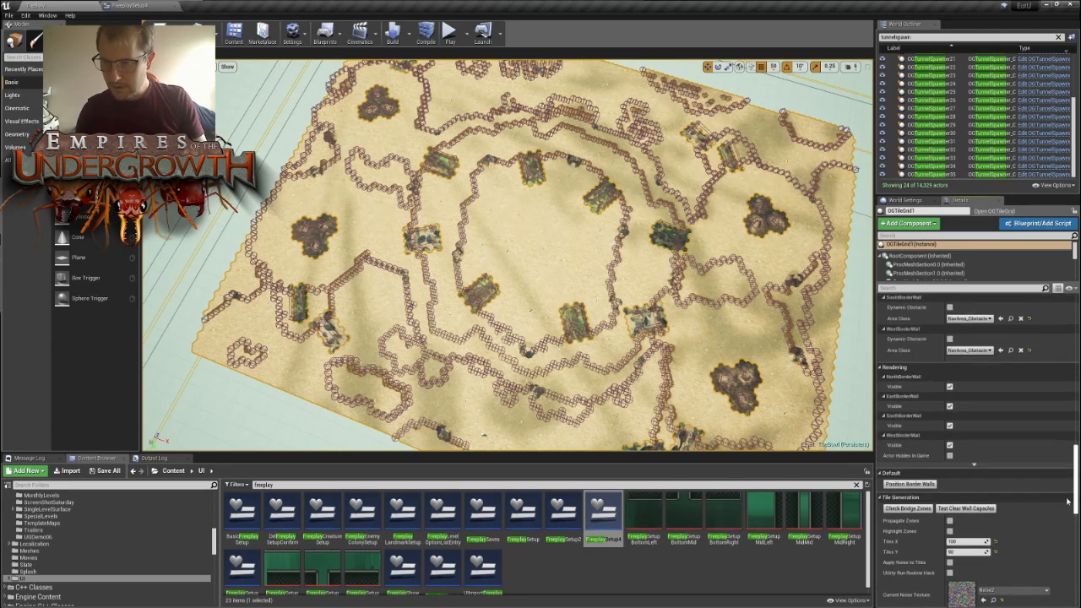
{"action": "scroll", "coordinate": [1060, 397], "scroll_direction": "down", "scroll_amount": 5}
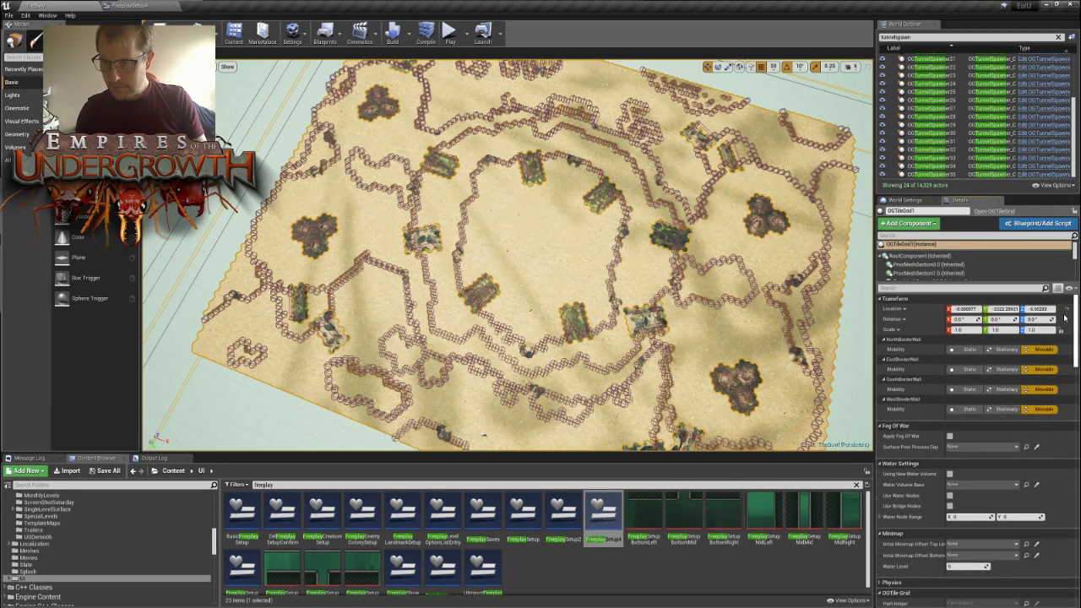
{"action": "scroll", "coordinate": [1062, 420], "scroll_direction": "down", "scroll_amount": 10}
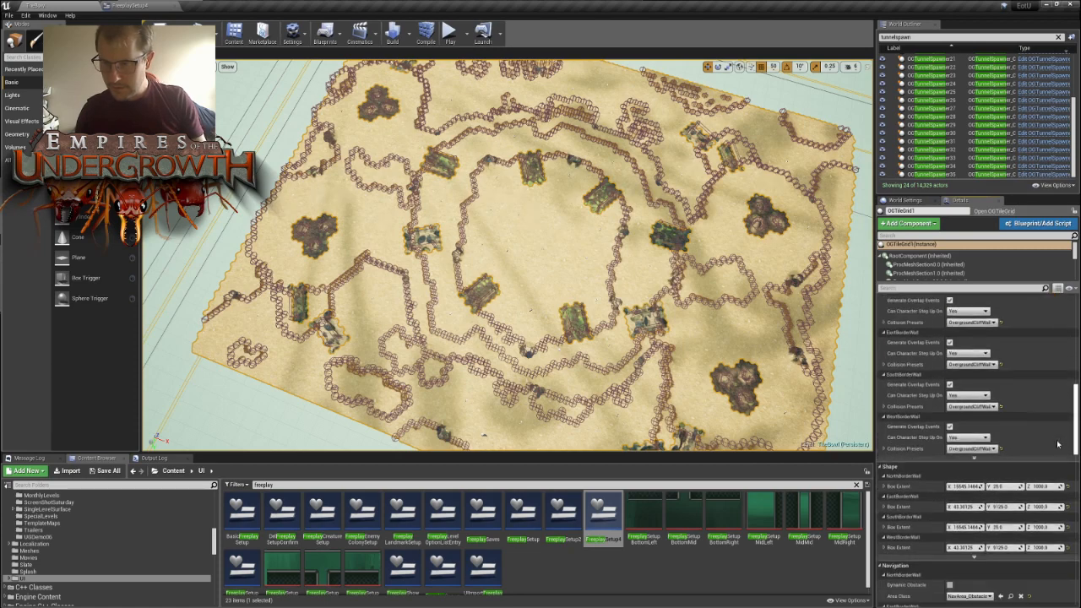
{"action": "scroll", "coordinate": [1050, 509], "scroll_direction": "down", "scroll_amount": 8}
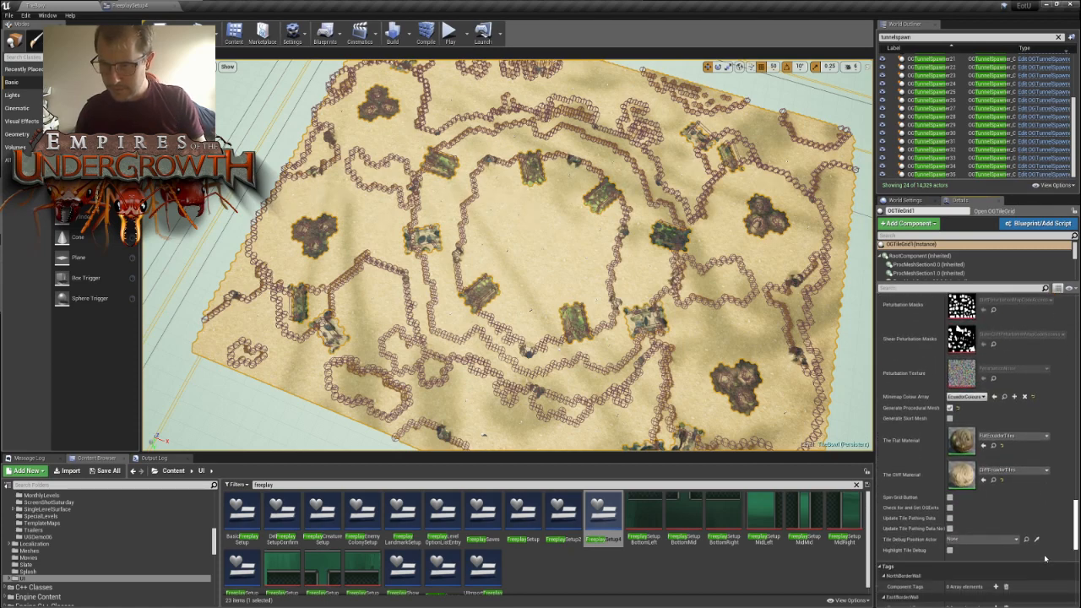
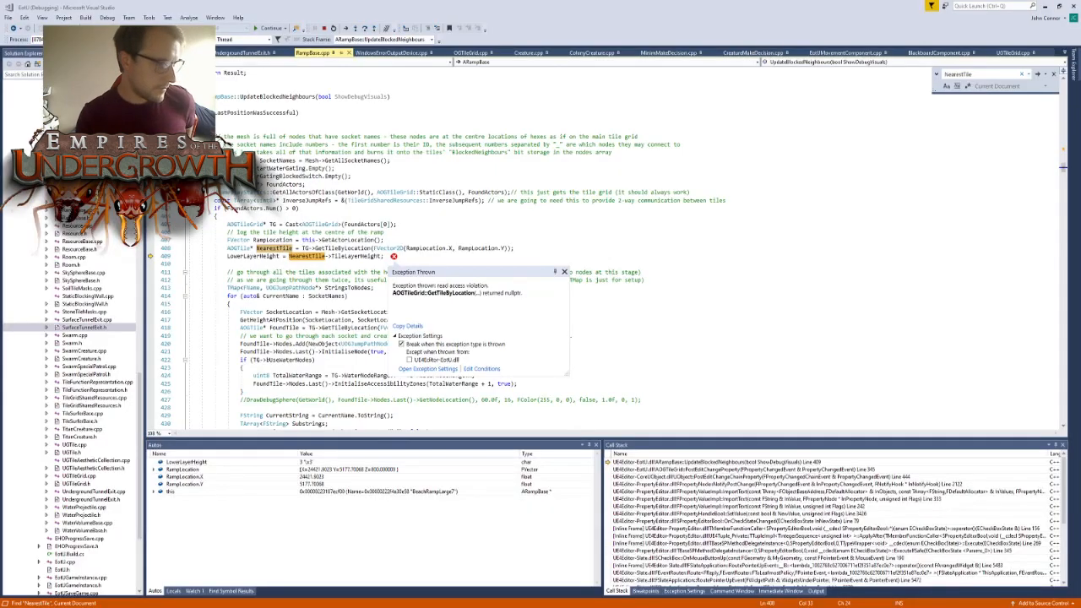
- Examine the NearestTile assignment and its GetTileByLocation call around the exception line in UpdateBlockedNeighbours
{"action": "left_click", "coordinate": [358, 240]}
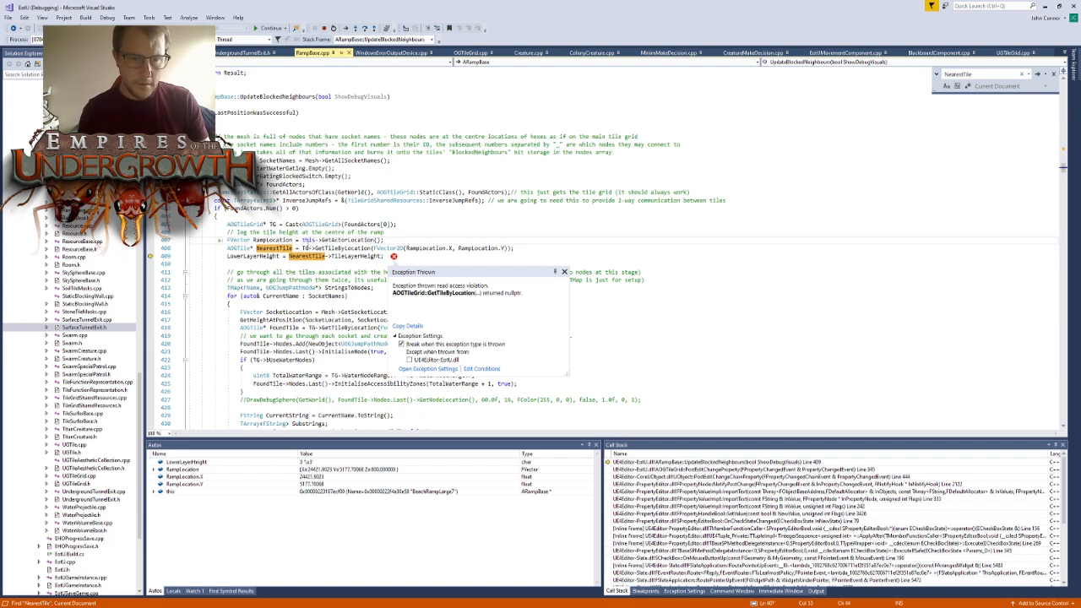
{"action": "double_click", "coordinate": [274, 251]}
{"action": "triple_click", "coordinate": [335, 250]}
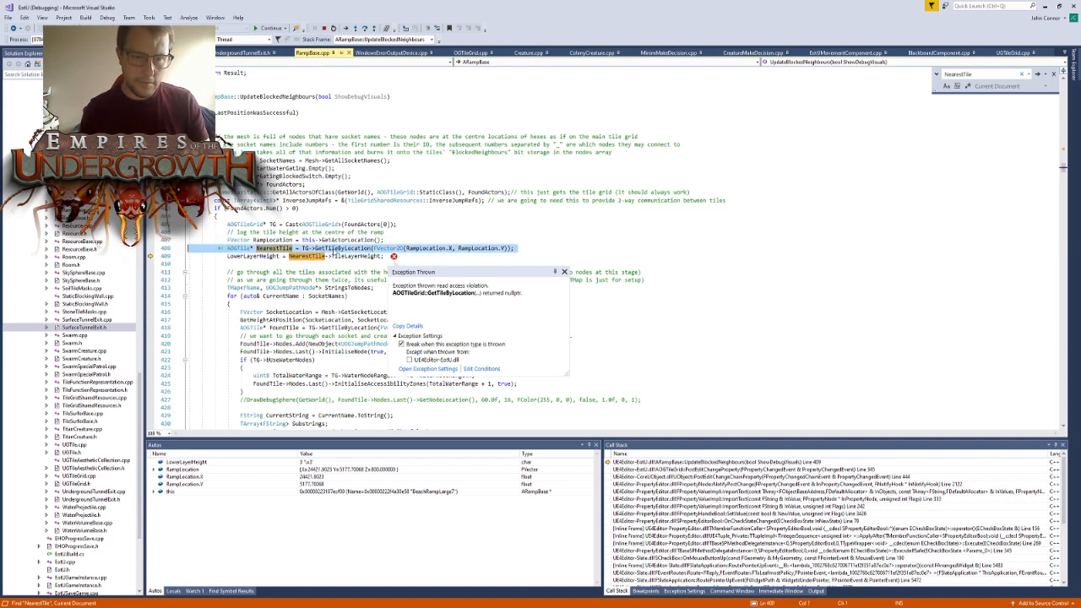
{"action": "left_click", "coordinate": [355, 250]}
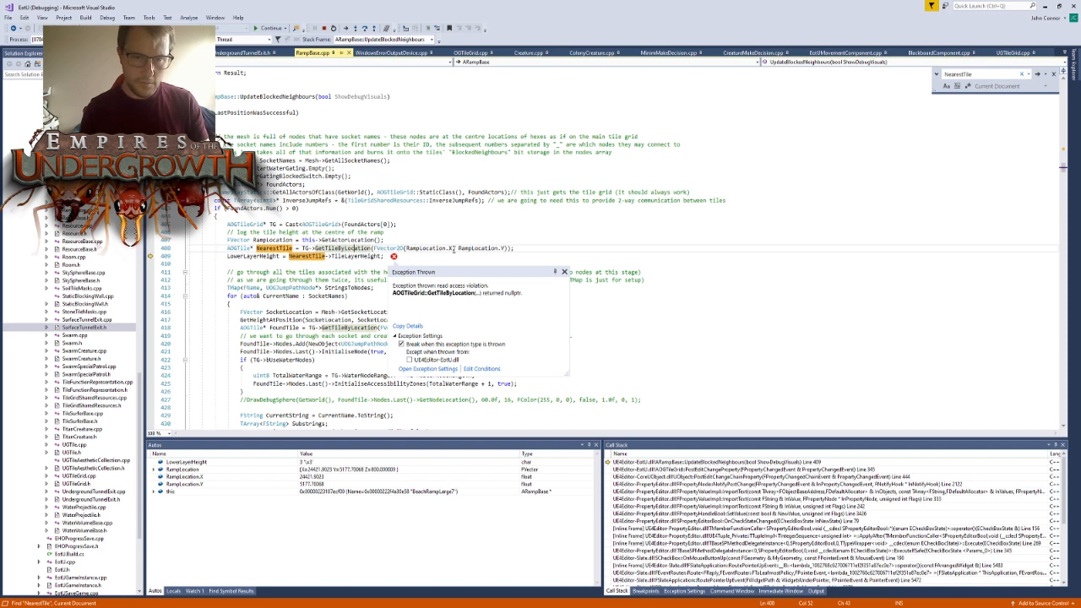
{"action": "double_click", "coordinate": [341, 250]}
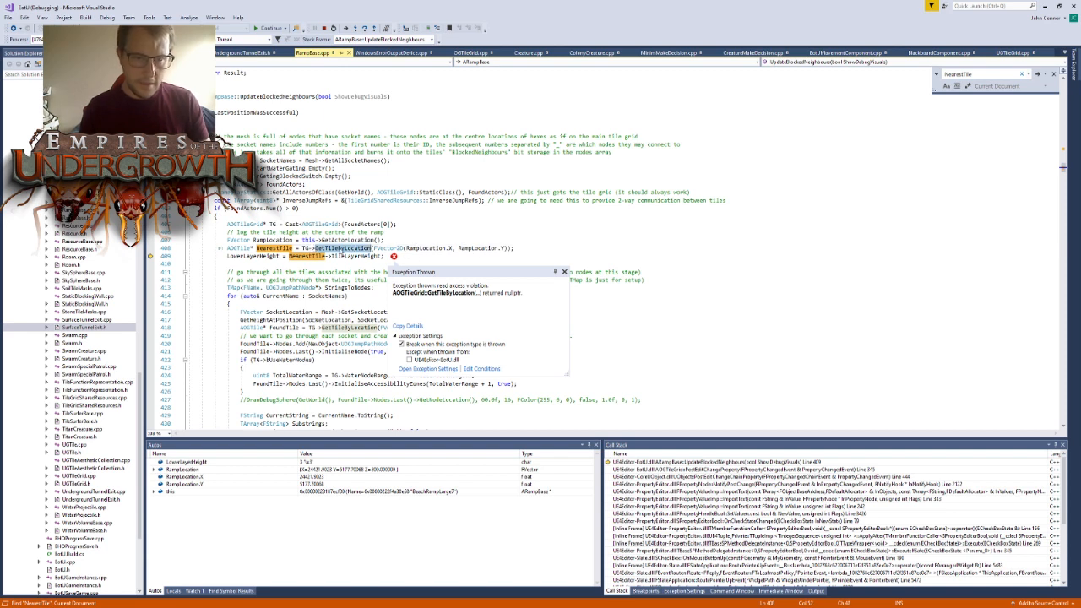
{"action": "left_click", "coordinate": [341, 250]}
{"action": "double_click", "coordinate": [287, 249]}
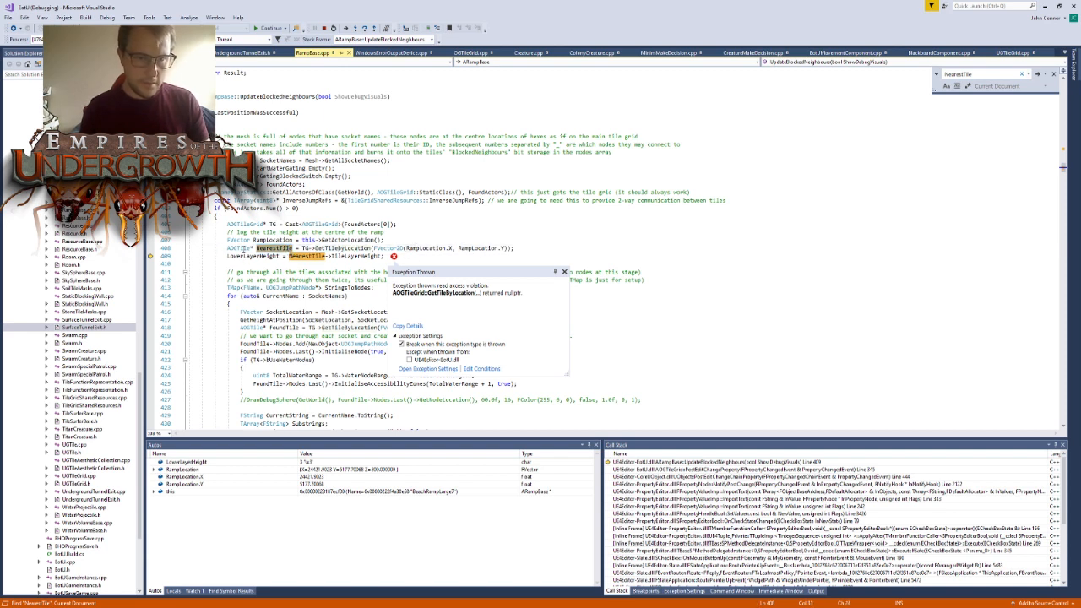
{"action": "left_click", "coordinate": [228, 248]}
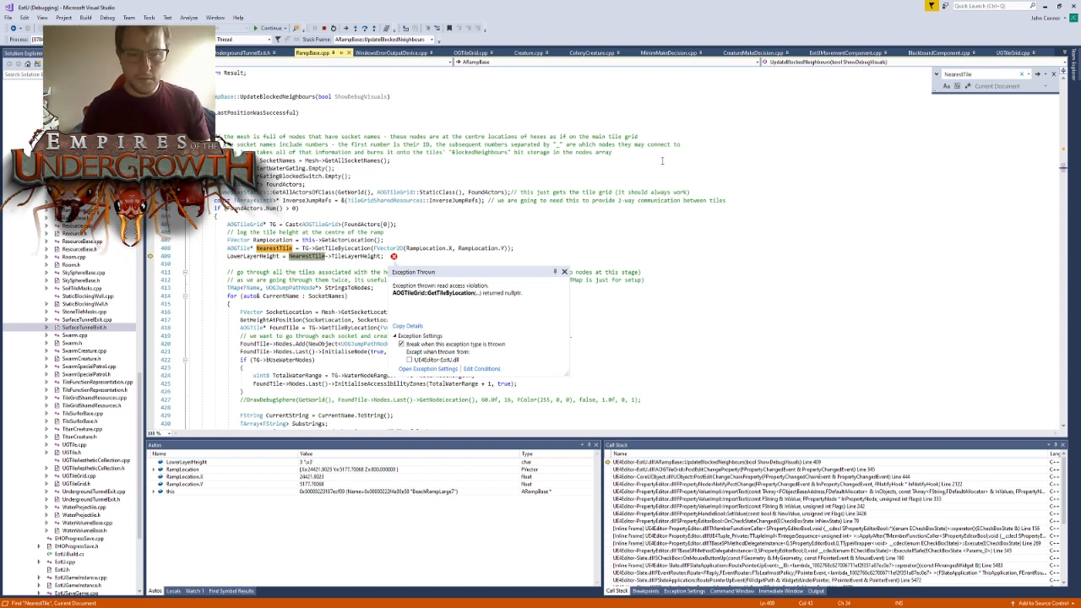
- Stop the debugging session so that RampBase.cpp can be edited
{"action": "left_click", "coordinate": [522, 245]}
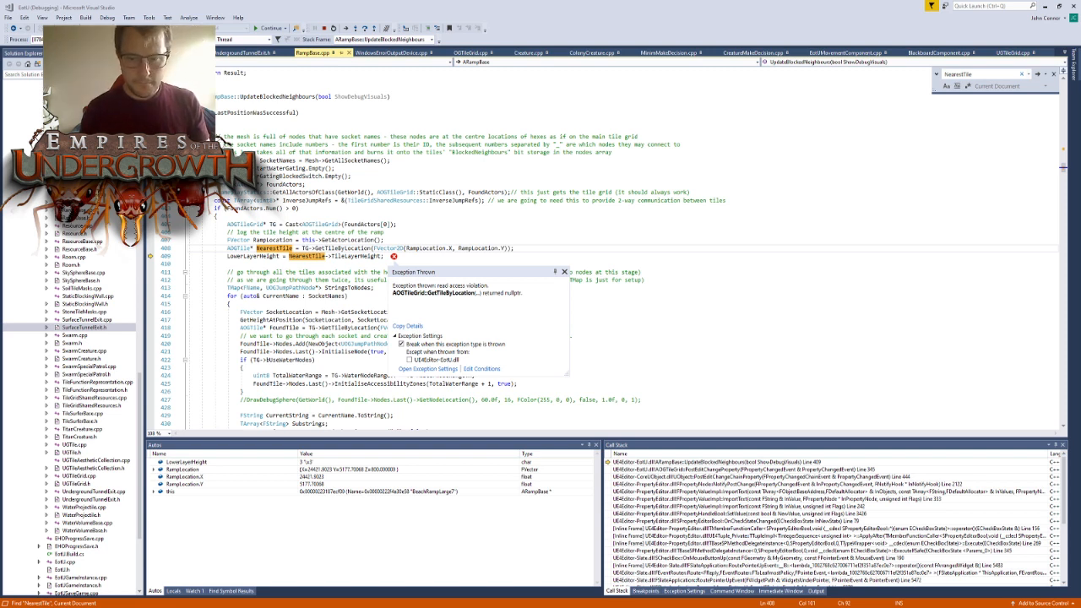
{"action": "key", "text": "Return"}
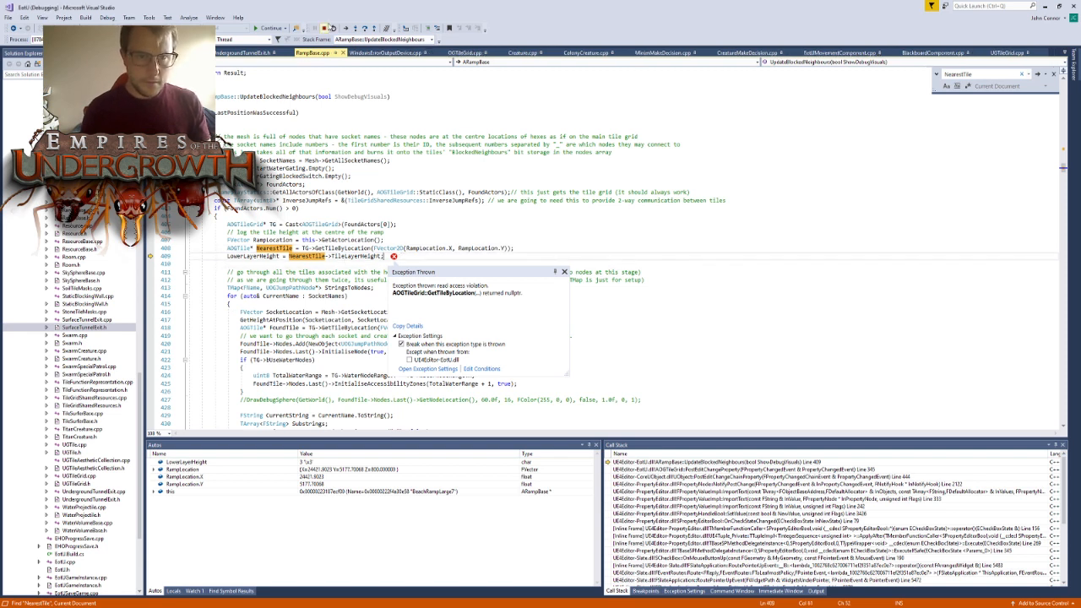
{"action": "left_click", "coordinate": [327, 28]}
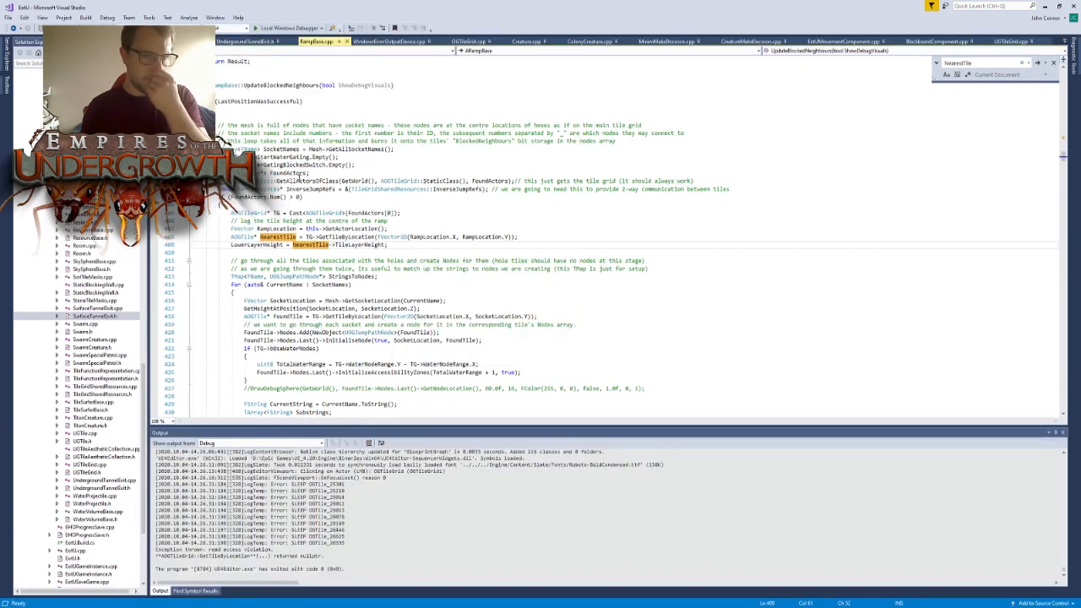
- Guard the LowerLayerHeight assignment in UpdateBlockedNeighbours with "if (NearestTile)" on the same line
{"action": "left_click", "coordinate": [520, 239]}
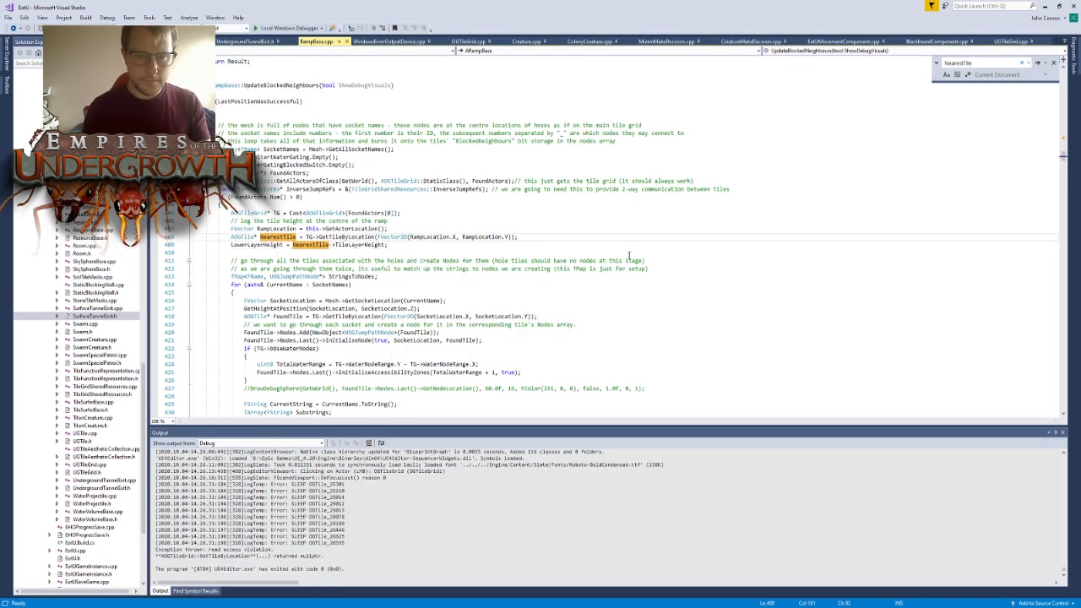
{"action": "key", "text": "Return"}
{"action": "type", "text": "if (NearestTile)"}
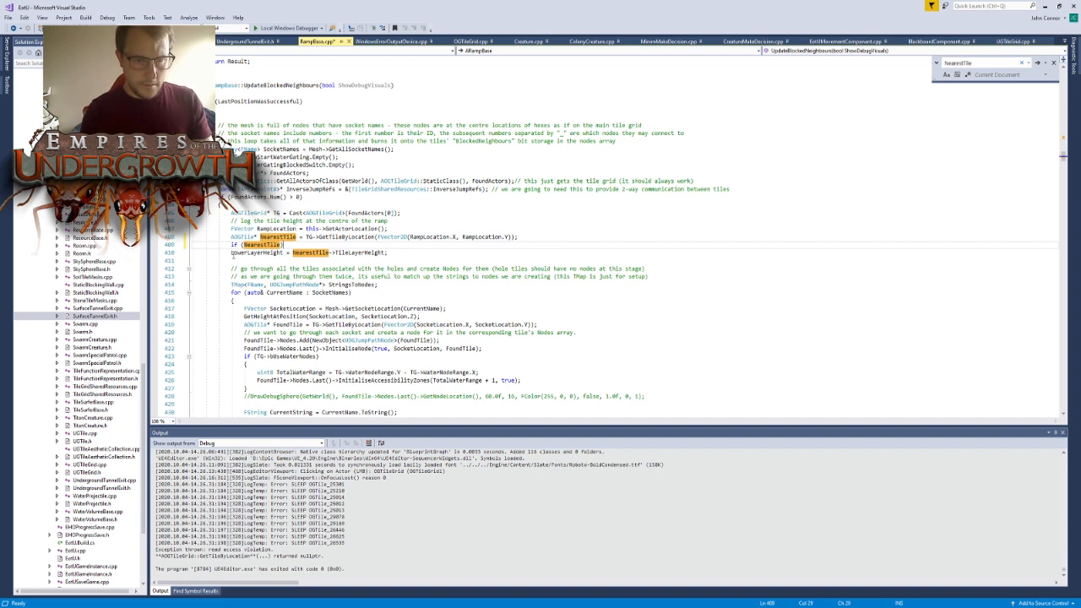
{"action": "left_click_drag", "start_coordinate": [232, 254], "coordinate": [388, 253]}
{"action": "left_click", "coordinate": [370, 245]}
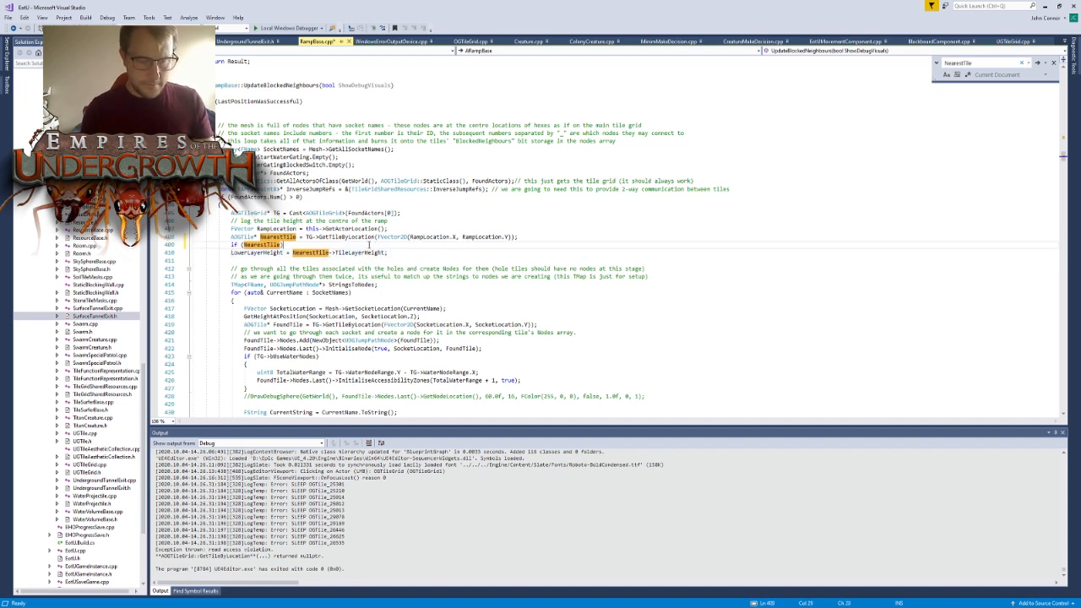
{"action": "key", "text": "Delete"}
{"action": "key", "text": "Delete"}
{"action": "key", "text": "Delete"}
{"action": "key", "text": "Delete"}
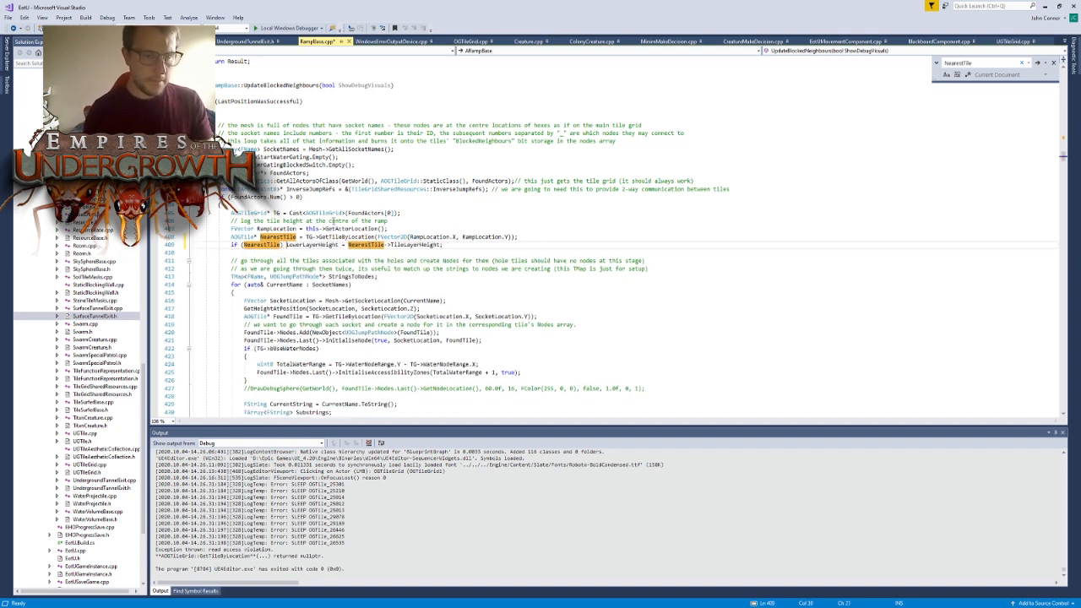
- Find LowerLayerHeight in RampBase.cpp and compare its guarded assignment with its use as FloorLayerHeight in the water node loop
{"action": "double_click", "coordinate": [365, 245]}
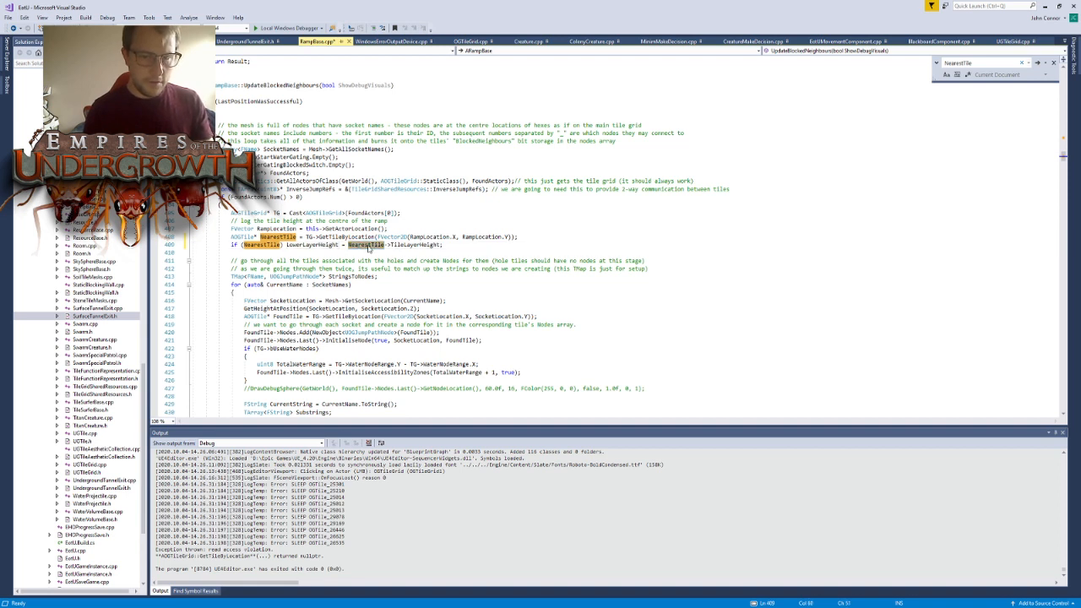
{"action": "double_click", "coordinate": [262, 245]}
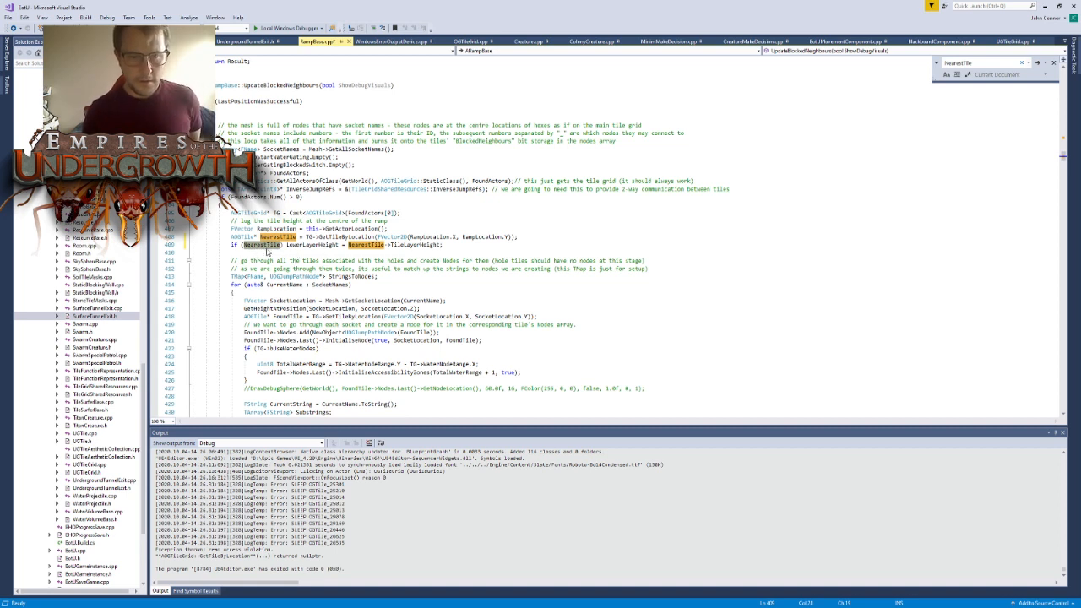
{"action": "left_click", "coordinate": [268, 245]}
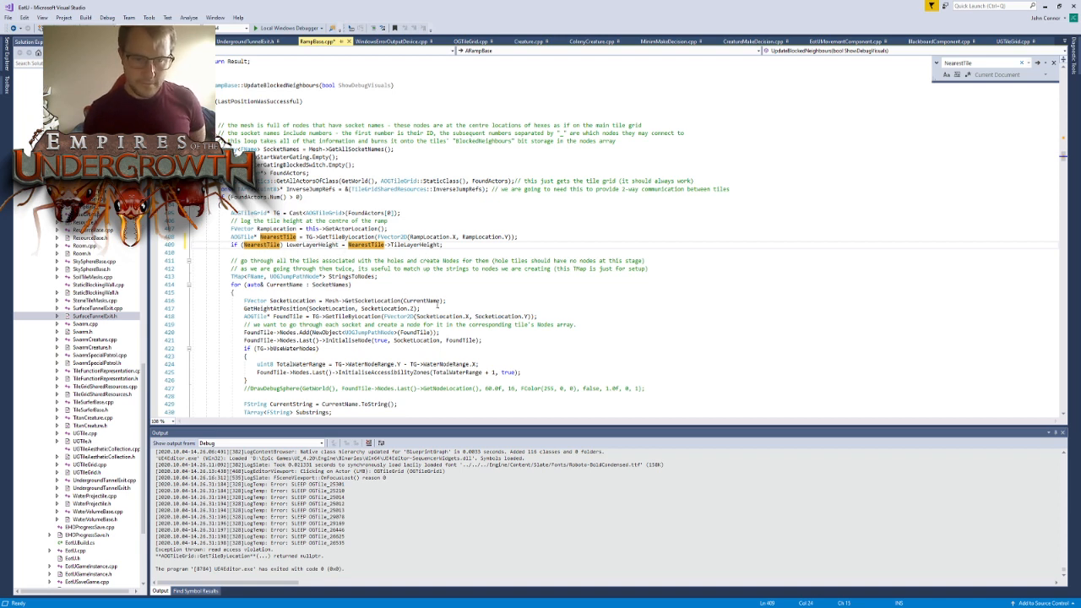
{"action": "double_click", "coordinate": [311, 245]}
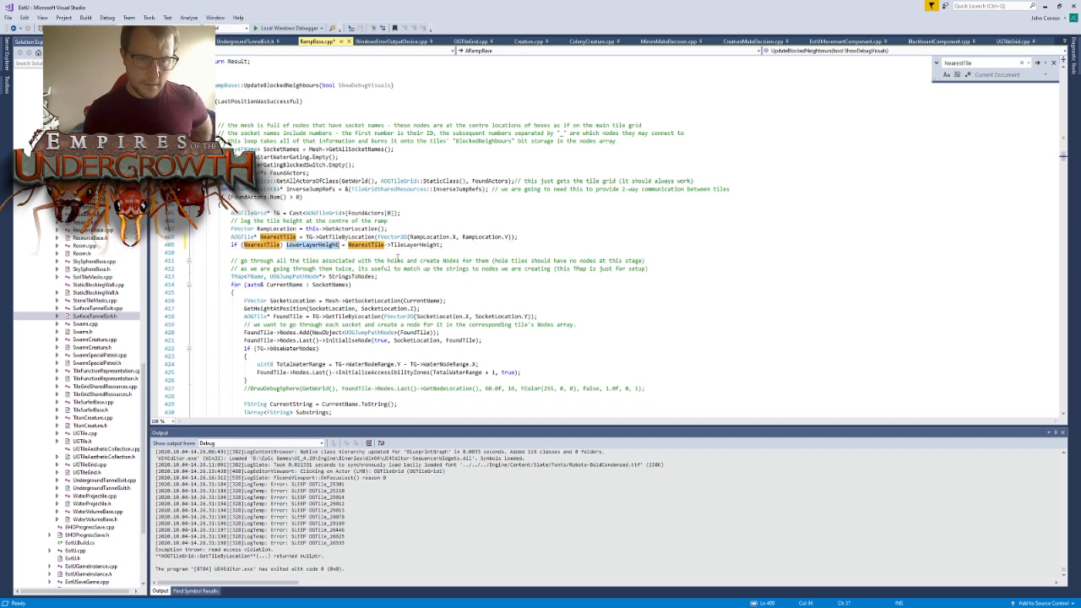
{"action": "key", "text": "ctrl+f"}
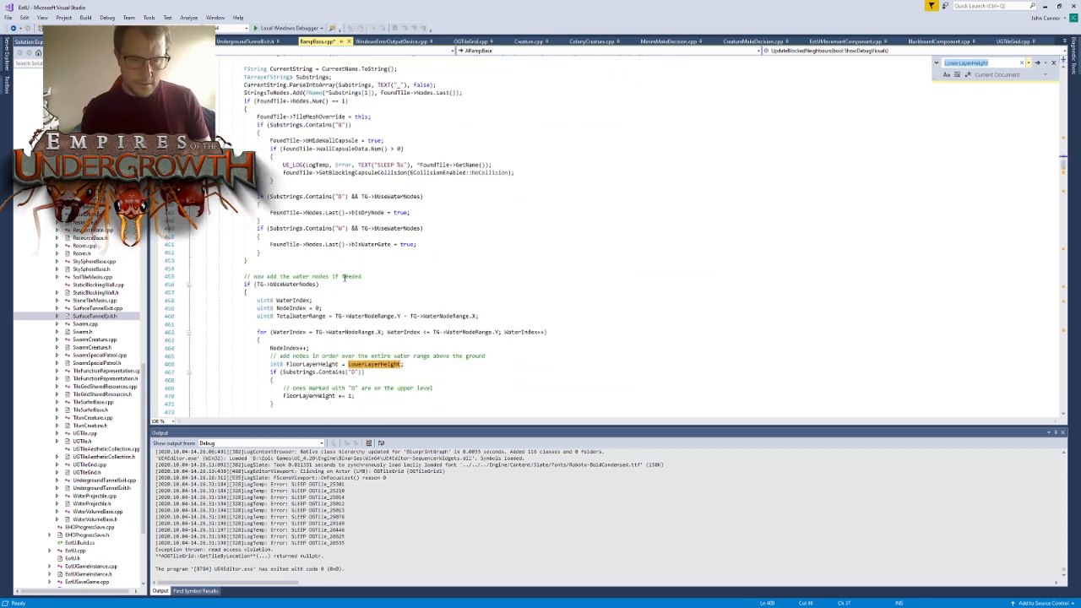
{"action": "scroll", "coordinate": [344, 277], "scroll_direction": "down", "scroll_amount": 2}
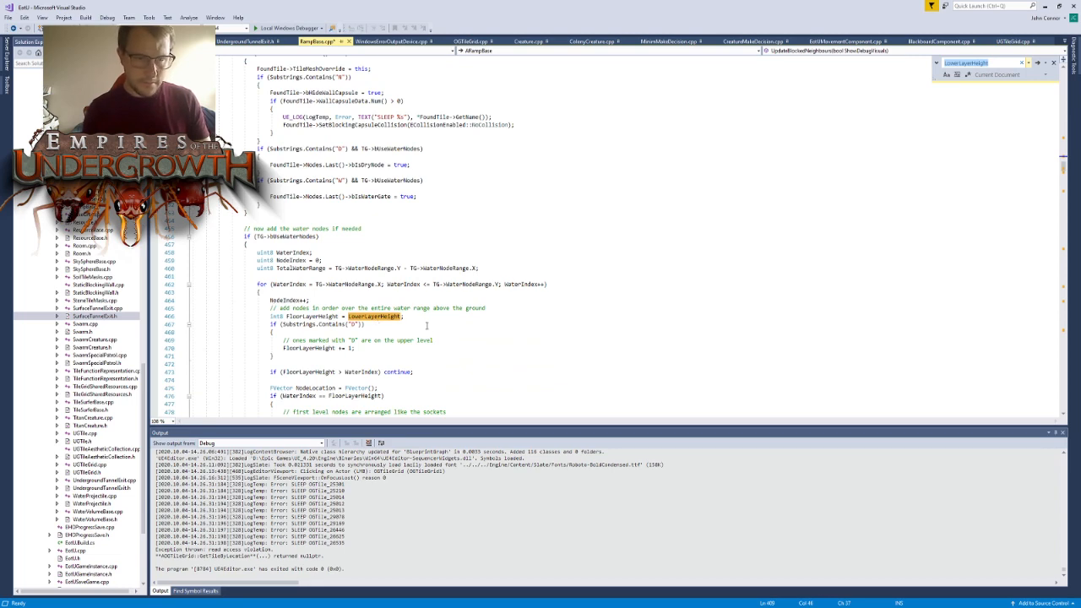
{"action": "key", "text": "shift+F3"}
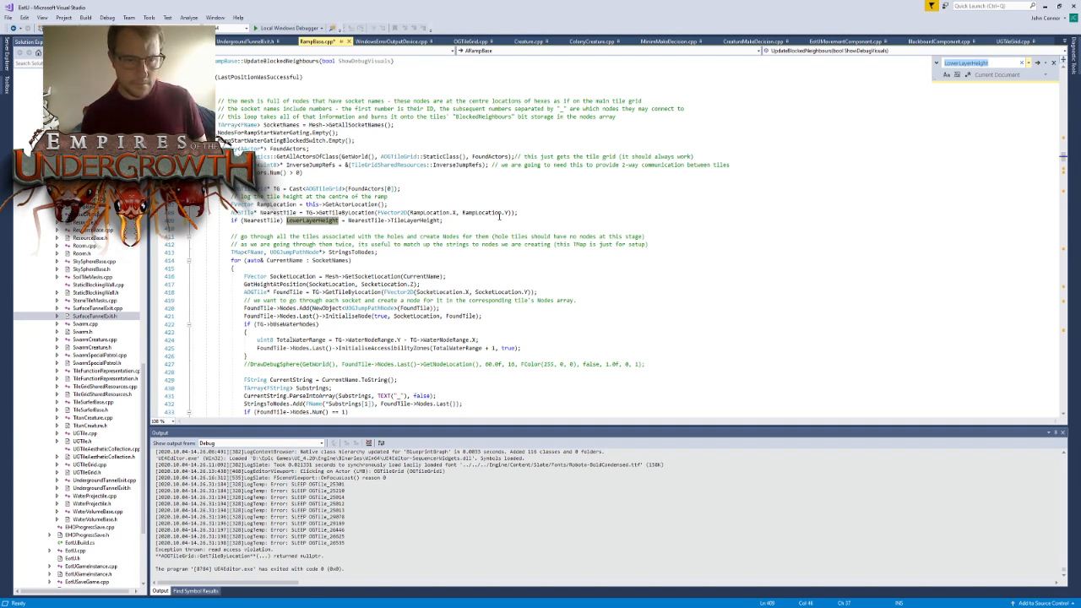
{"action": "left_click", "coordinate": [318, 222]}
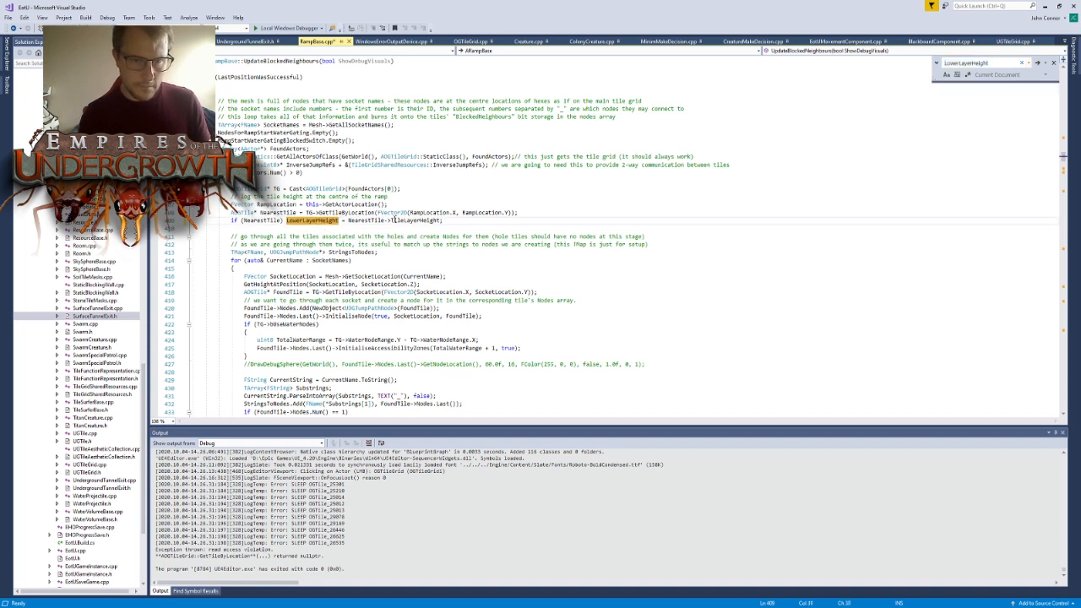
{"action": "scroll", "coordinate": [390, 228], "scroll_direction": "down", "scroll_amount": 1}
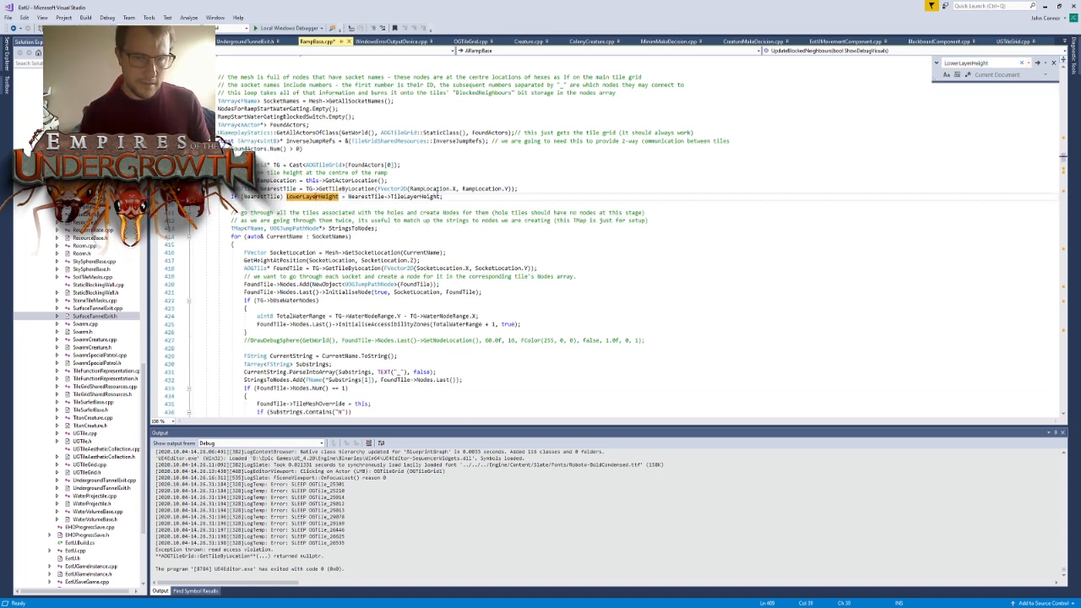
{"action": "scroll", "coordinate": [343, 205], "scroll_direction": "down", "scroll_amount": 12}
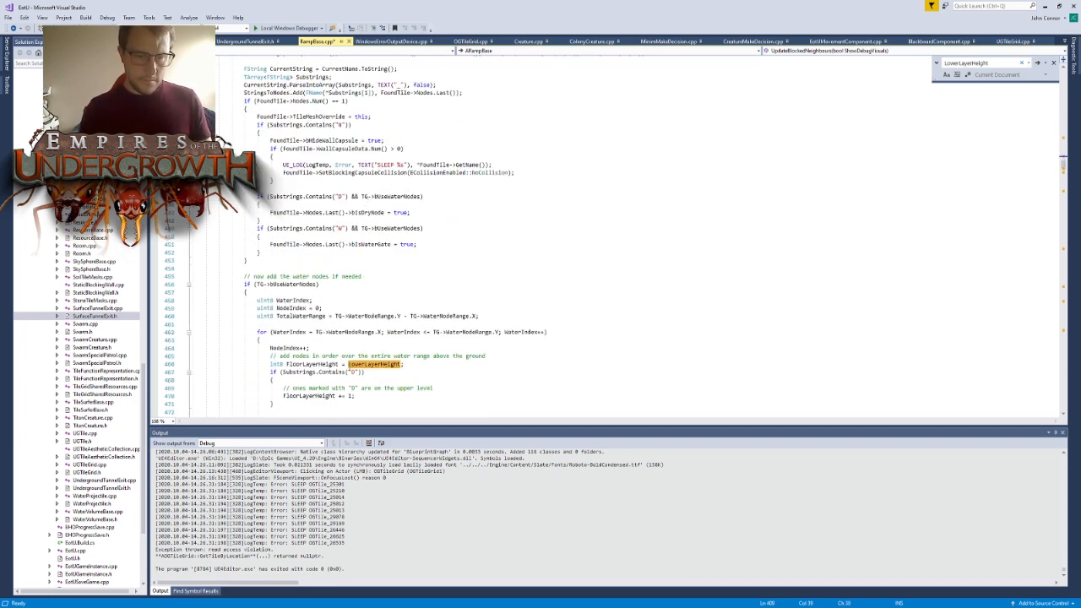
{"action": "left_click", "coordinate": [326, 367]}
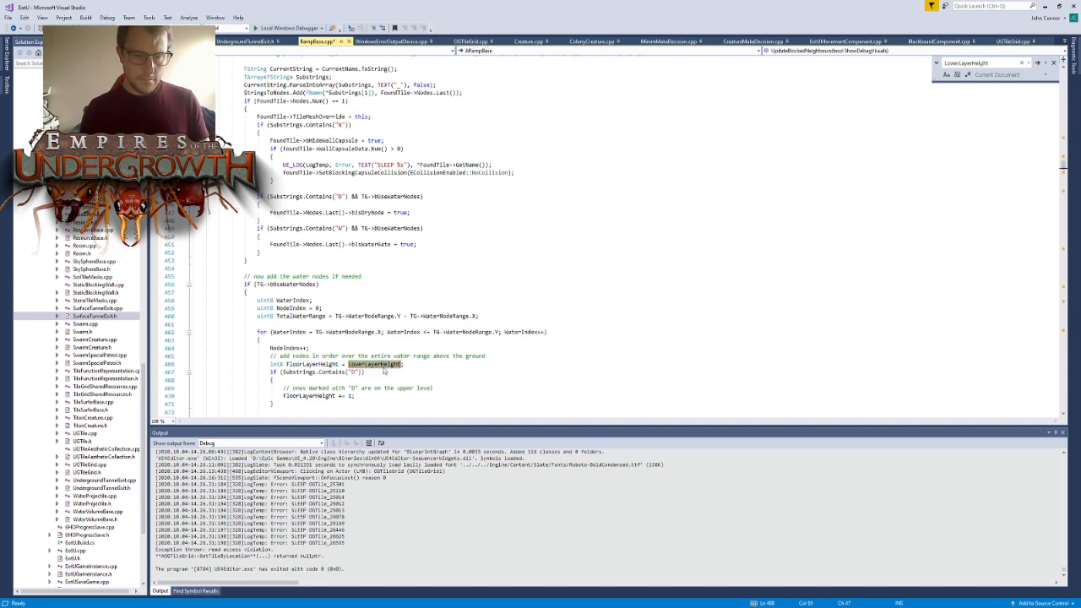
- Examine the remaining LowerLayerHeight uses in the water node placement and connection code, returning to the guarded assignment
{"action": "key", "text": "ctrl+f"}
{"action": "scroll", "coordinate": [440, 292], "scroll_direction": "up", "scroll_amount": 4}
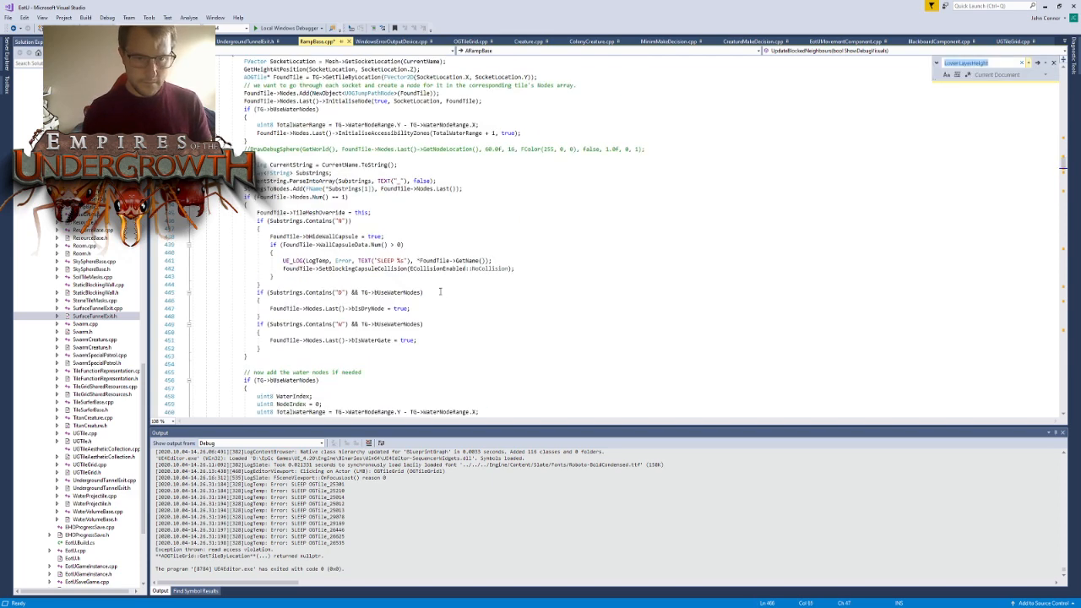
{"action": "scroll", "coordinate": [489, 275], "scroll_direction": "down", "scroll_amount": 20}
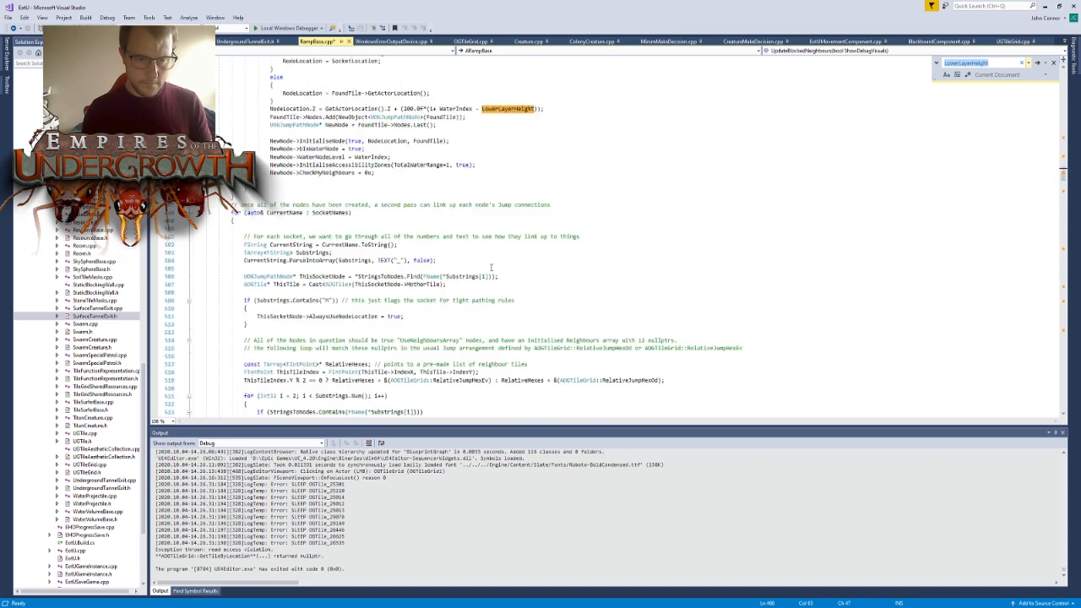
{"action": "scroll", "coordinate": [521, 259], "scroll_direction": "down", "scroll_amount": 6}
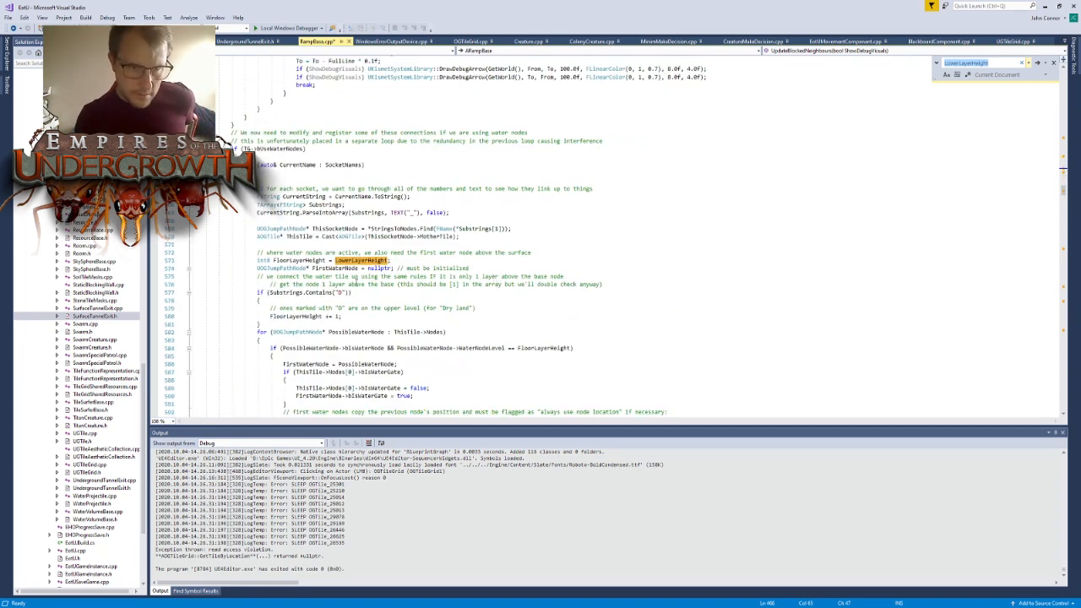
{"action": "scroll", "coordinate": [358, 270], "scroll_direction": "down", "scroll_amount": 20}
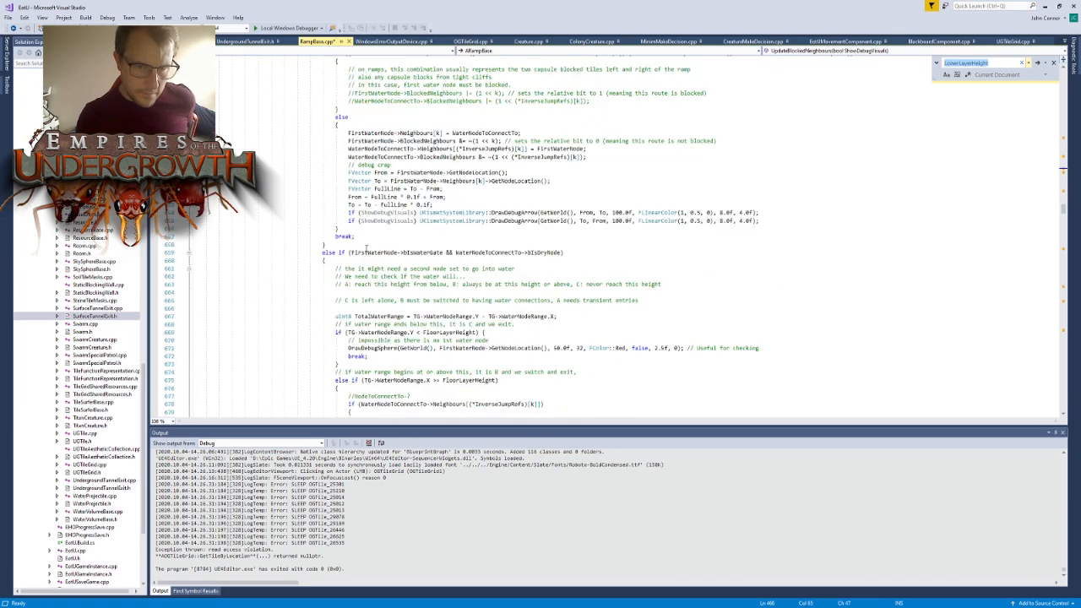
{"action": "scroll", "coordinate": [366, 247], "scroll_direction": "down", "scroll_amount": 20}
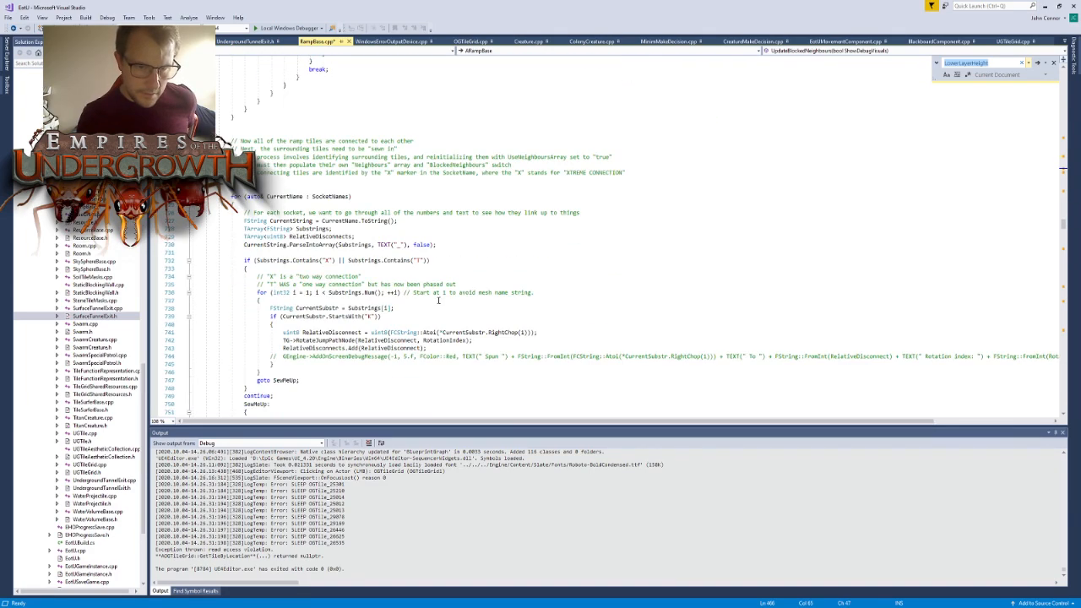
{"action": "scroll", "coordinate": [439, 300], "scroll_direction": "up", "scroll_amount": 20}
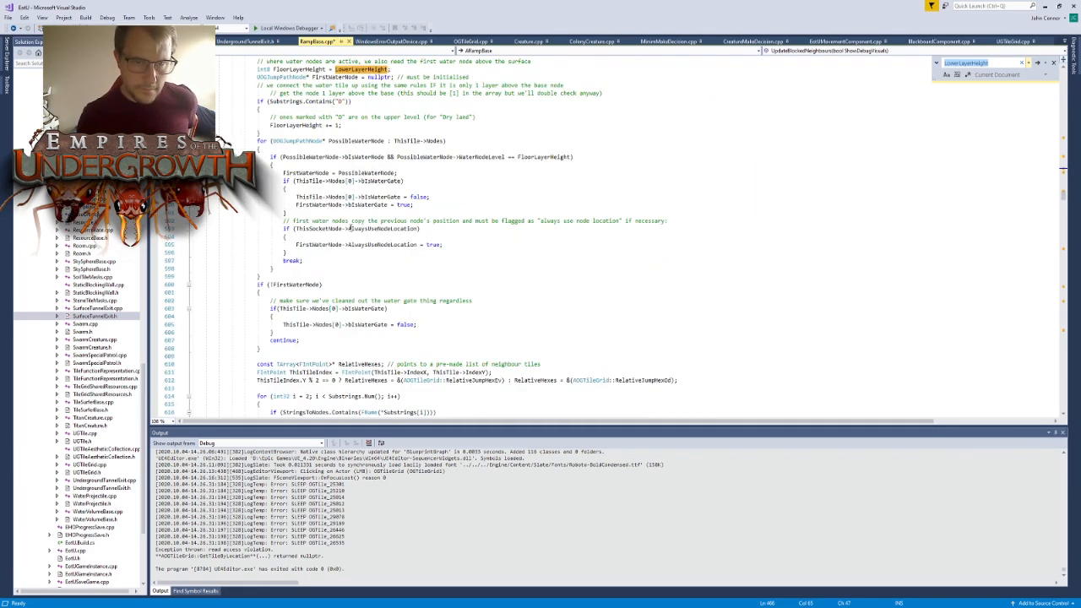
{"action": "scroll", "coordinate": [348, 228], "scroll_direction": "up", "scroll_amount": 20}
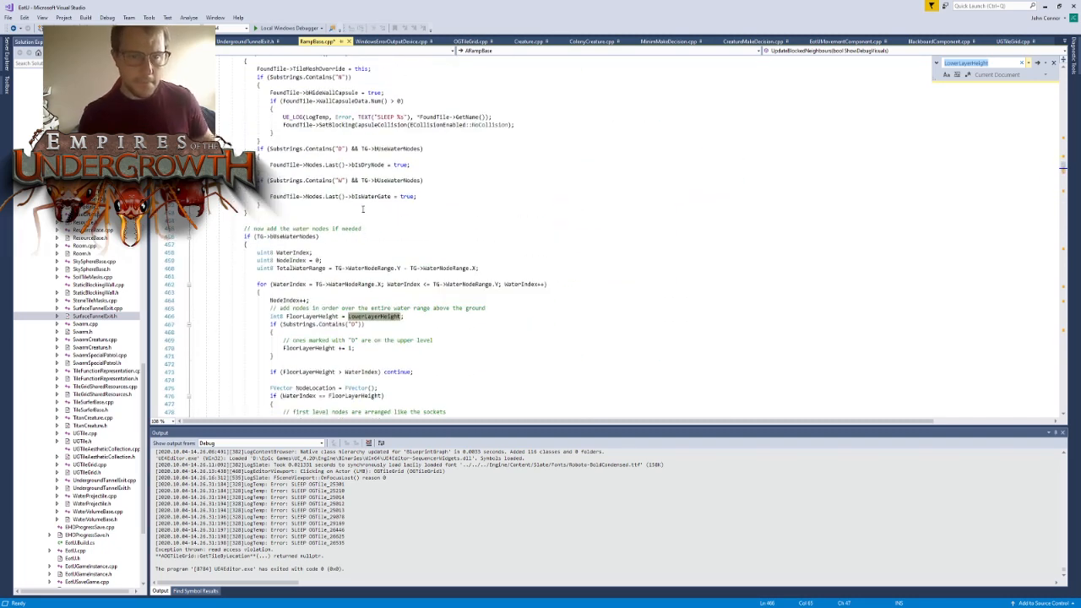
{"action": "scroll", "coordinate": [363, 208], "scroll_direction": "up", "scroll_amount": 13}
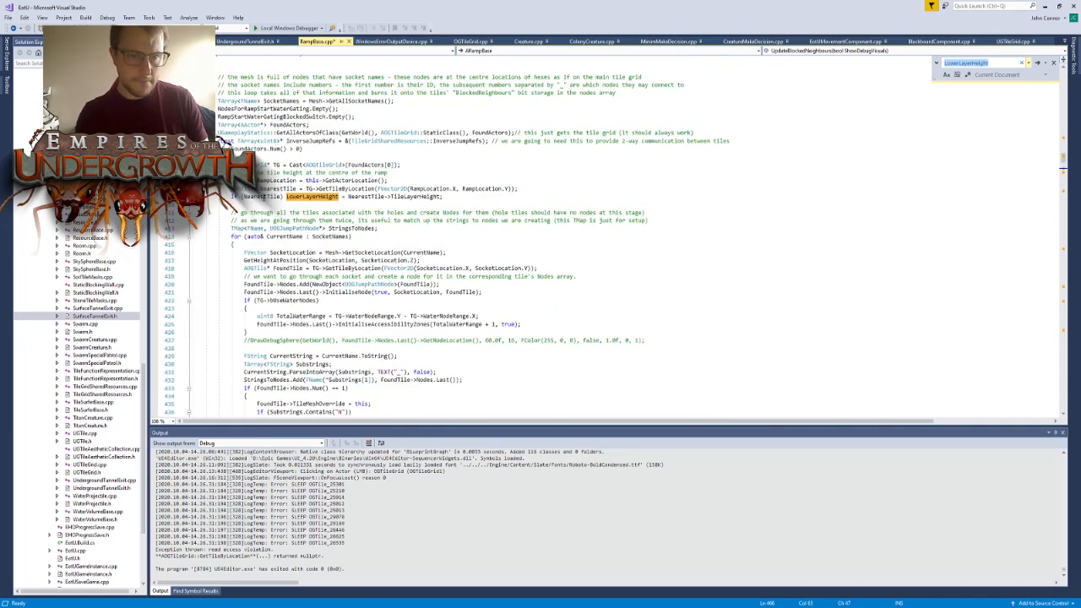
- Find the other NearestTile occurrence in RampBase.cpp and check its null guard in PostEditMove
{"action": "triple_click", "coordinate": [262, 197]}
{"action": "double_click", "coordinate": [261, 195]}
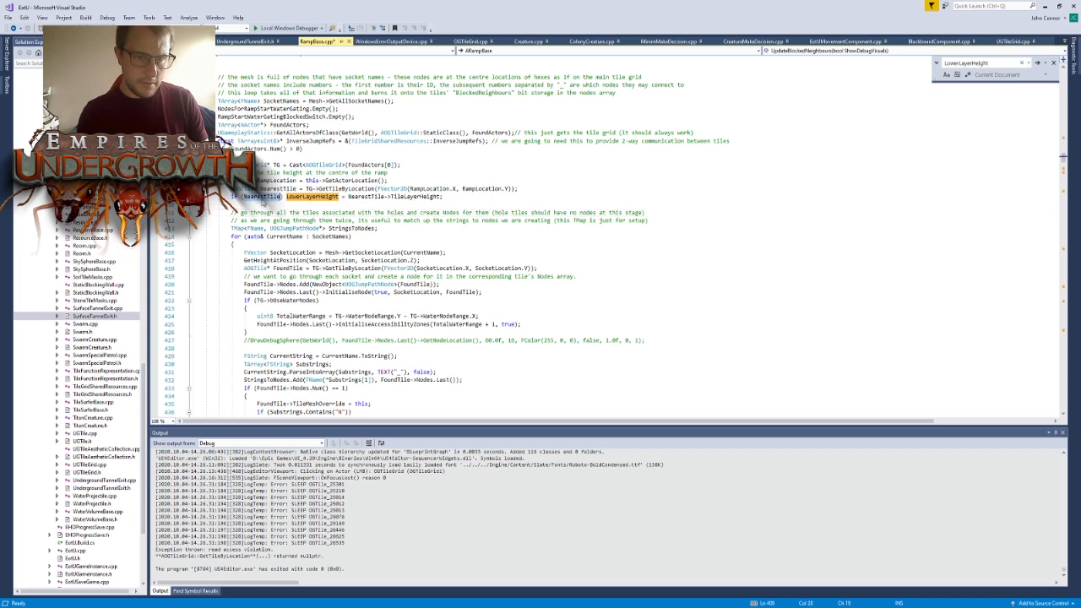
{"action": "key", "text": "ctrl+f"}
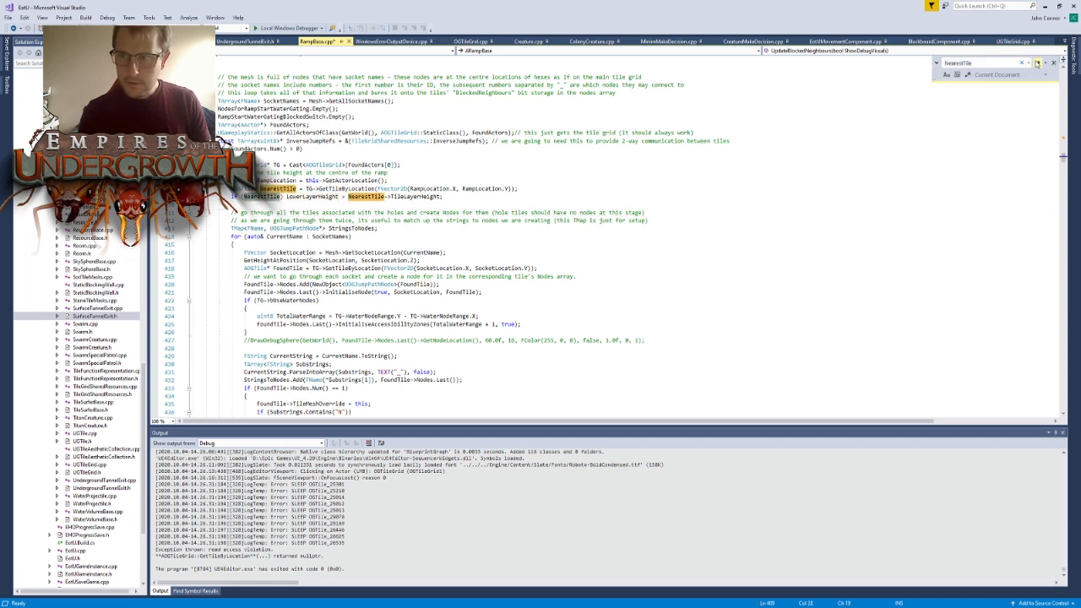
{"action": "left_click", "coordinate": [1038, 63]}
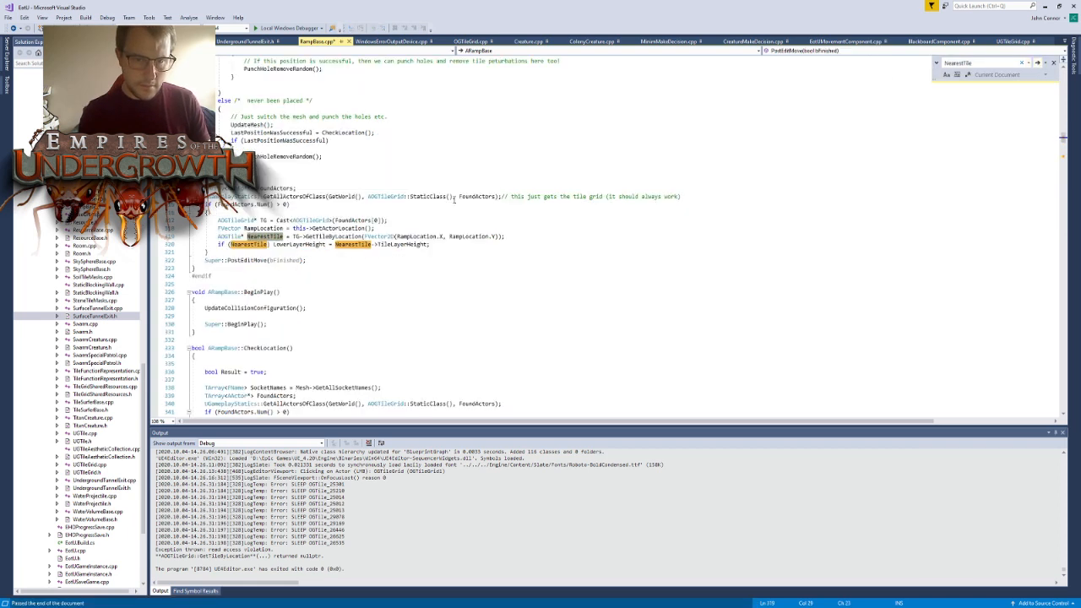
{"action": "left_click", "coordinate": [420, 284]}
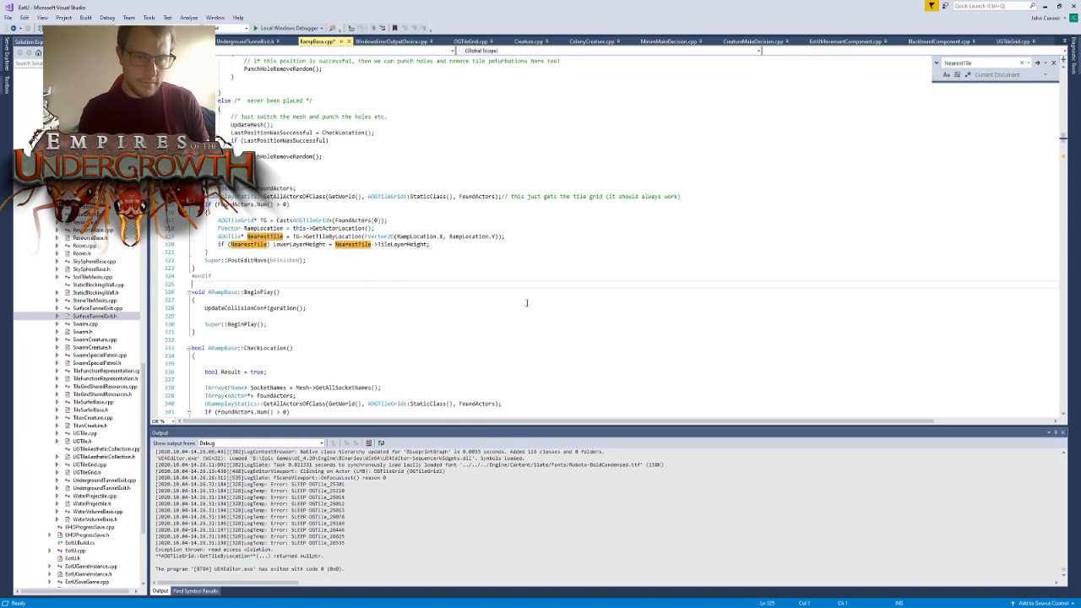
- Review the ForceReset handling in PostEditChangeProperty, then build the project and launch it with the Local Windows Debugger
{"action": "scroll", "coordinate": [526, 302], "scroll_direction": "up", "scroll_amount": 20}
{"action": "left_click", "coordinate": [674, 192]}
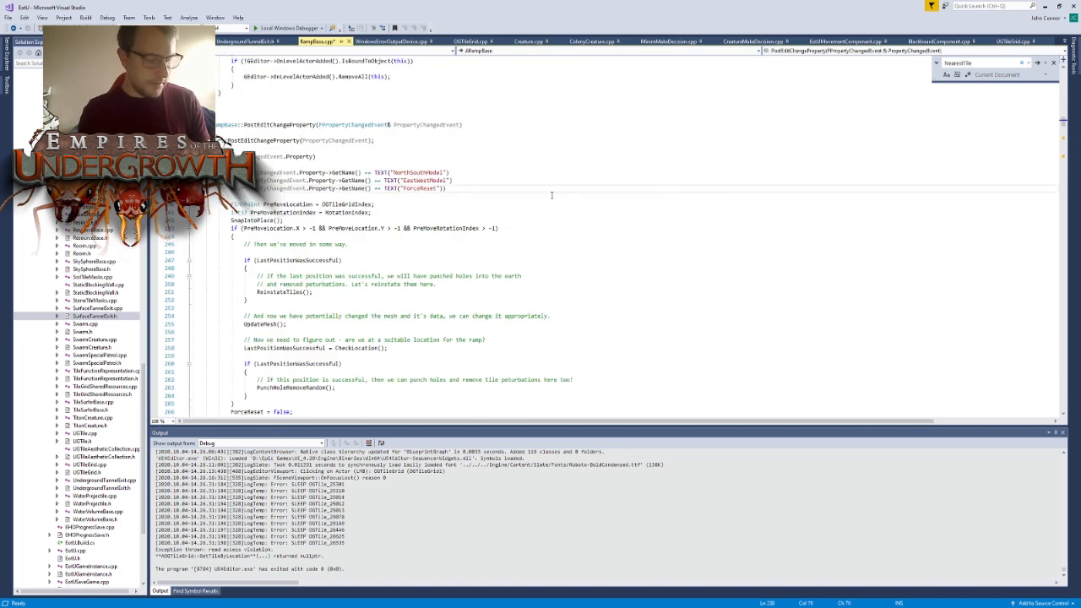
{"action": "left_click", "coordinate": [275, 28]}
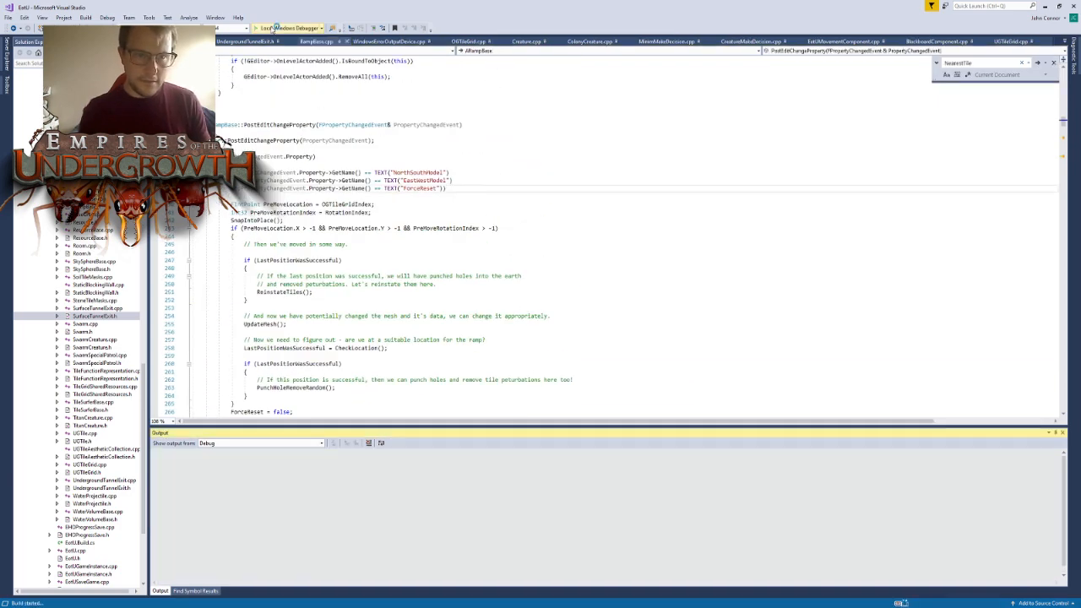